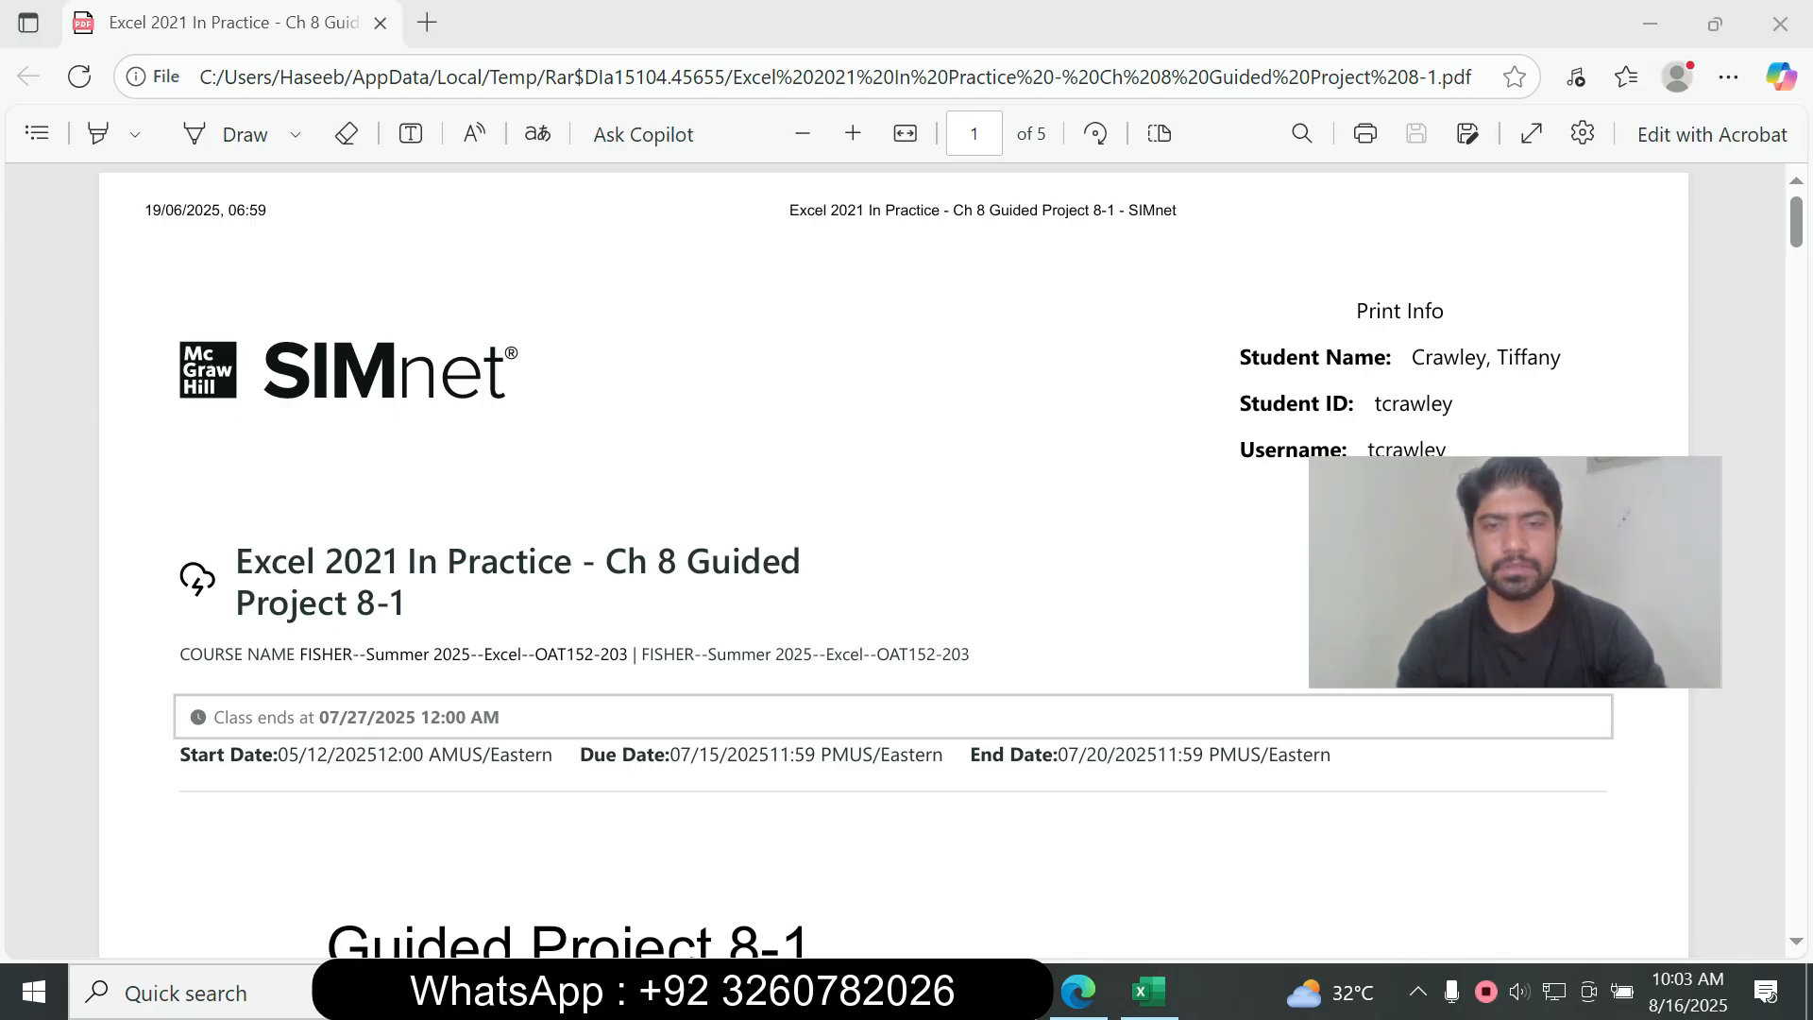
Step: Read the Guided Project 8-1 assignment's introduction, skills covered and first project steps
scroll(894, 560, down, 1)
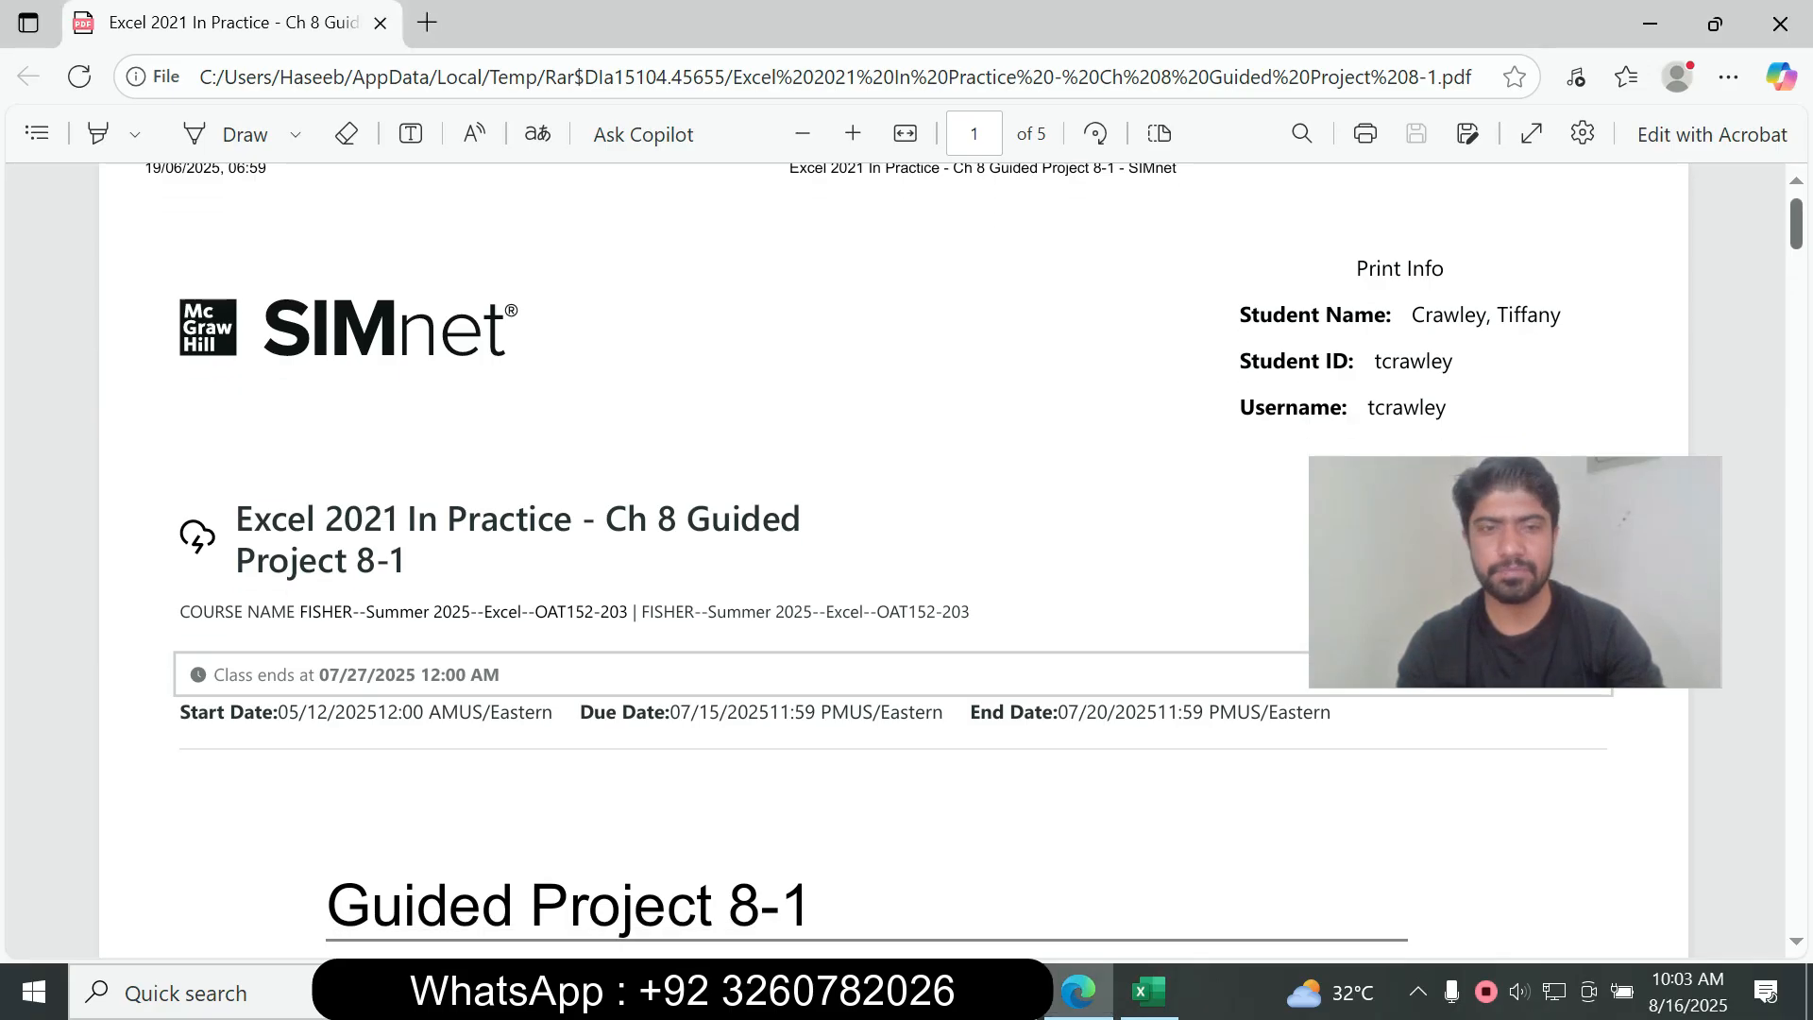
scroll(893, 560, down, 5)
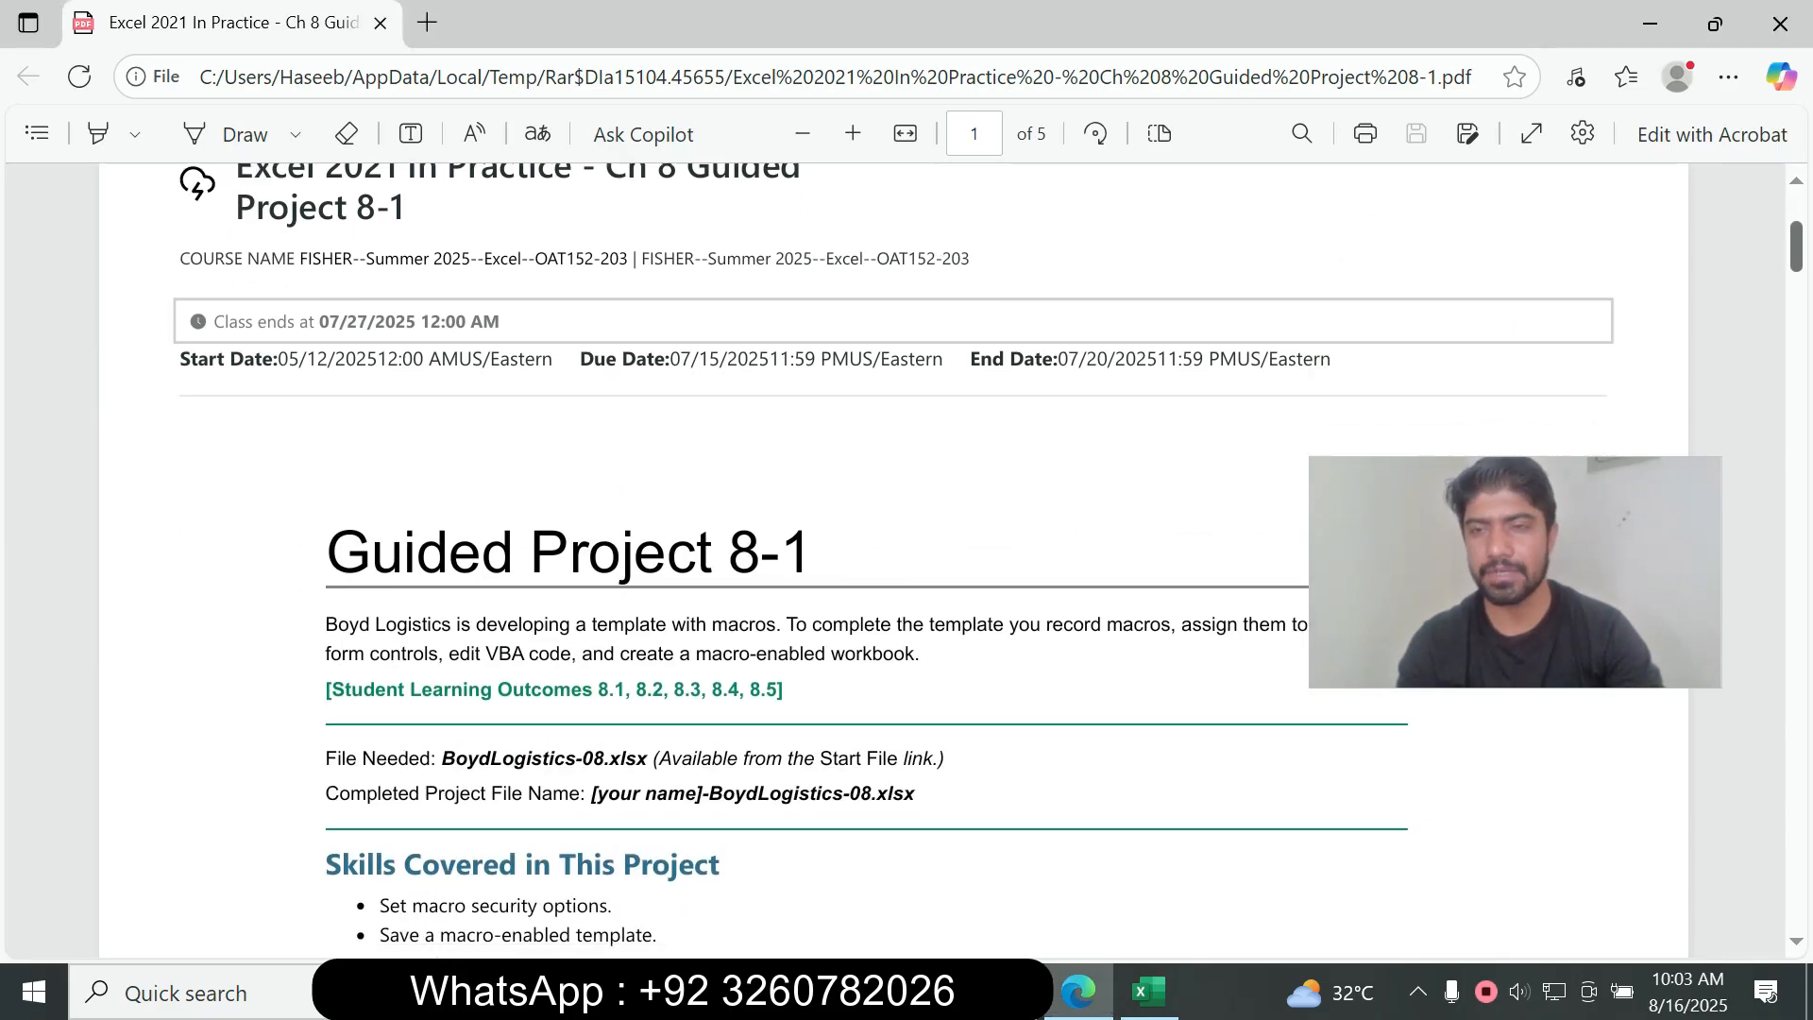
scroll(893, 559, down, 3)
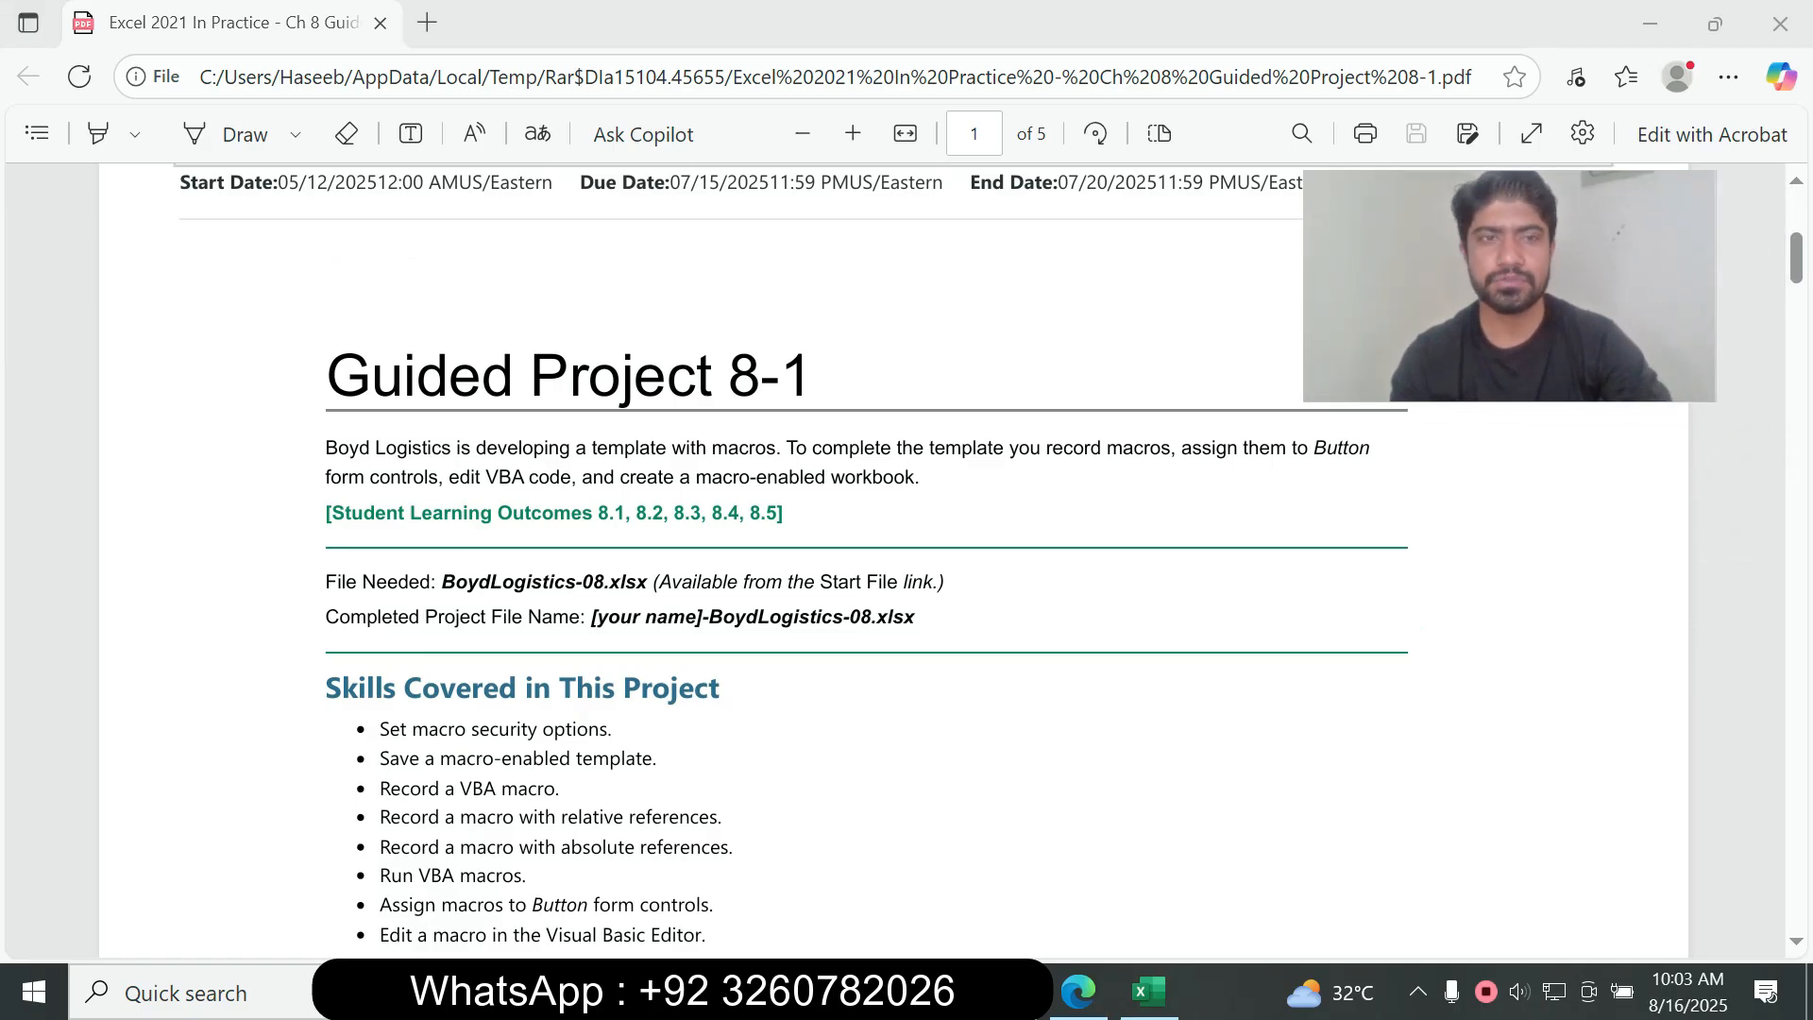
drag(812, 374, 327, 374)
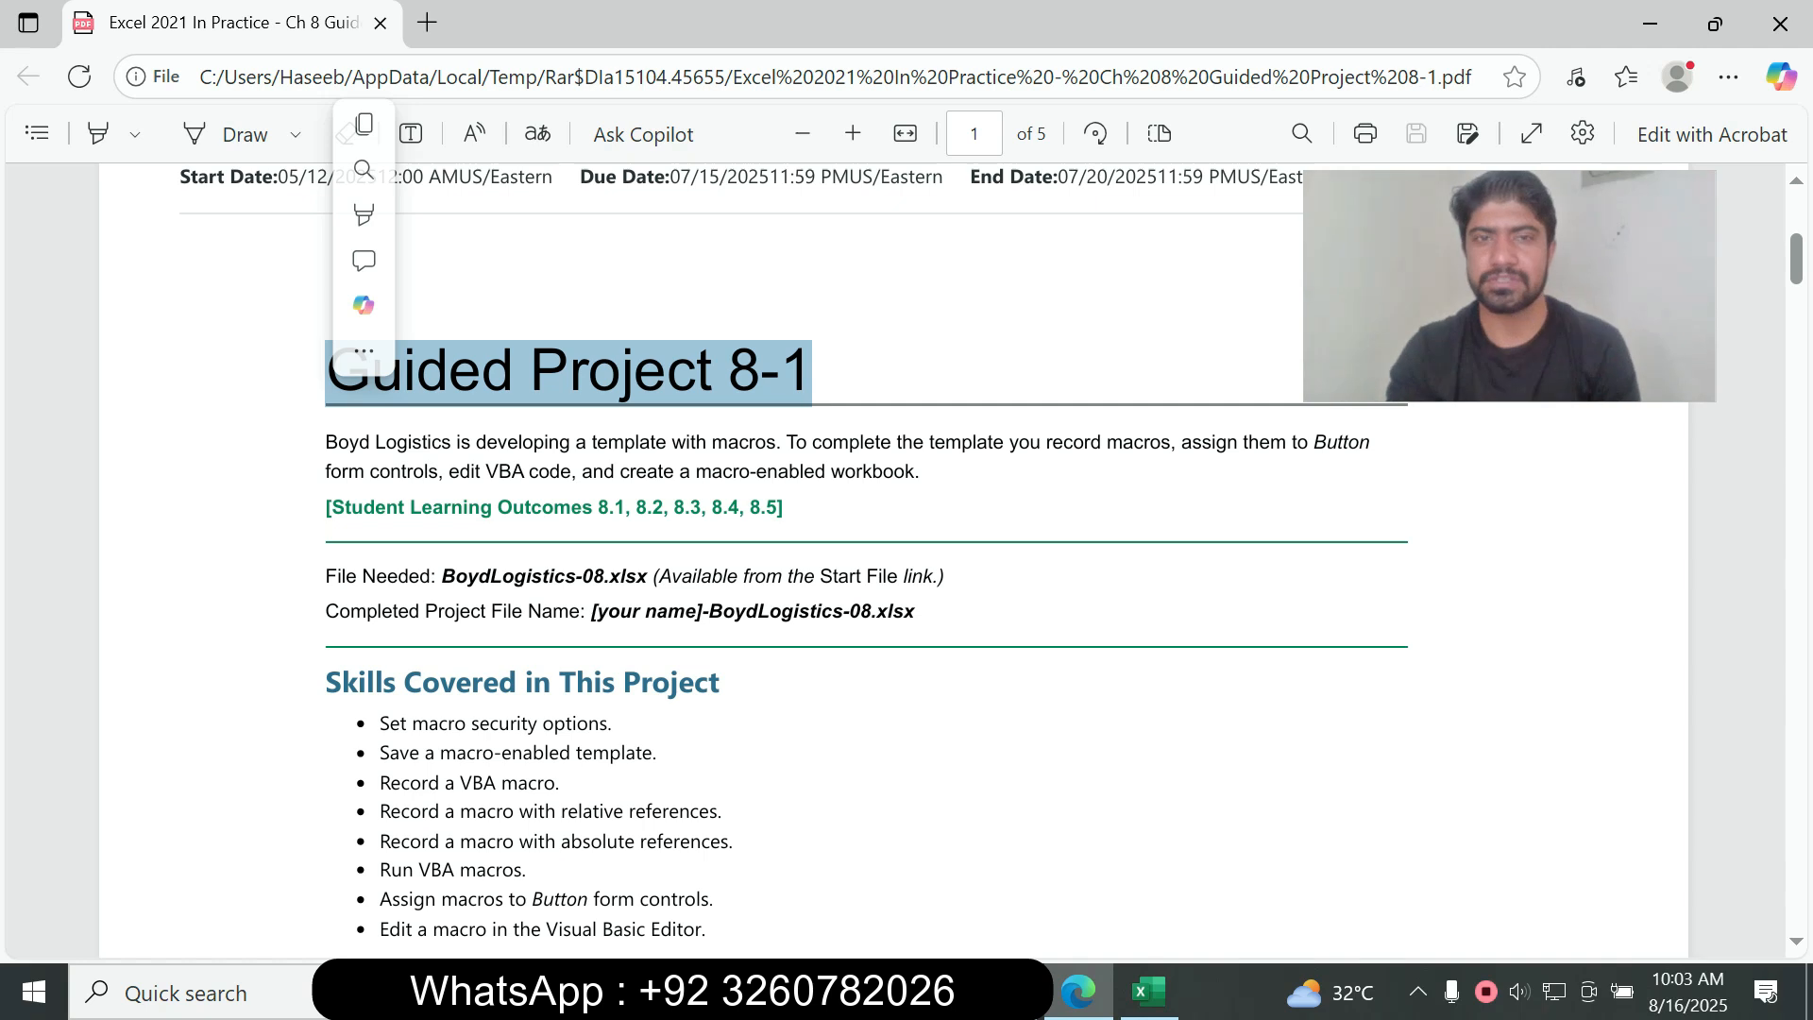
scroll(892, 567, up, 5)
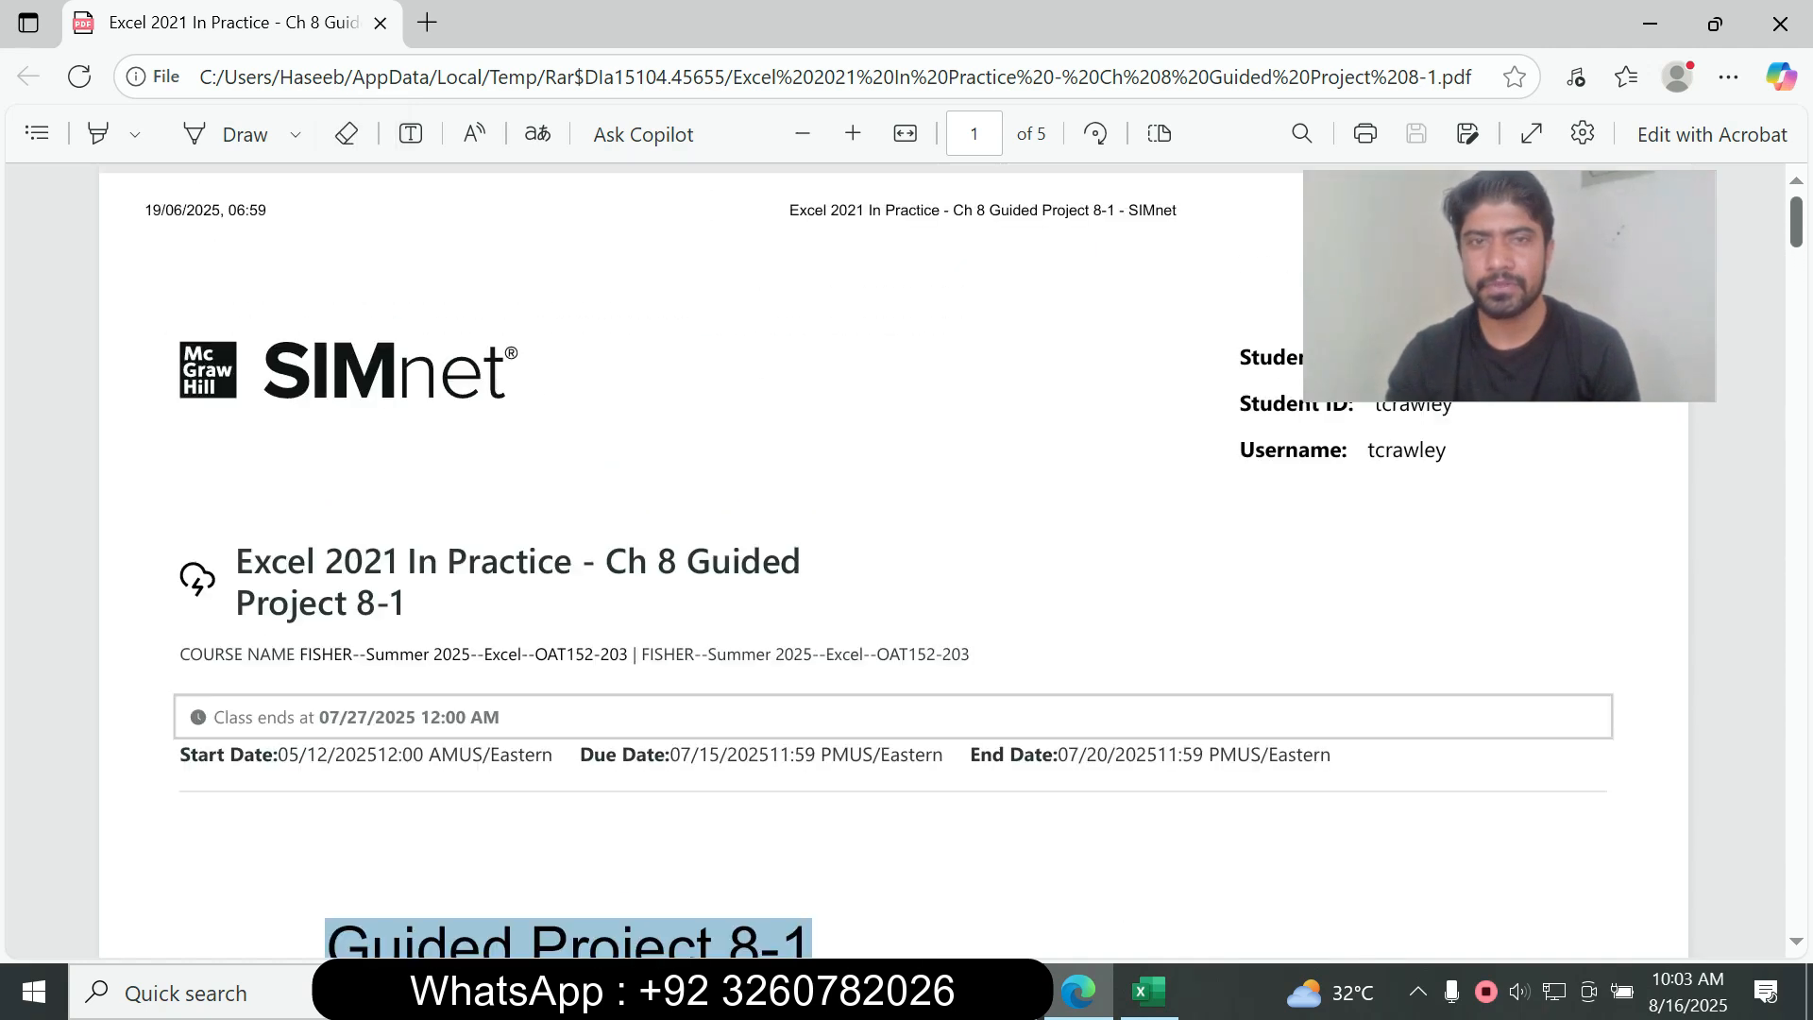
scroll(893, 559, down, 1)
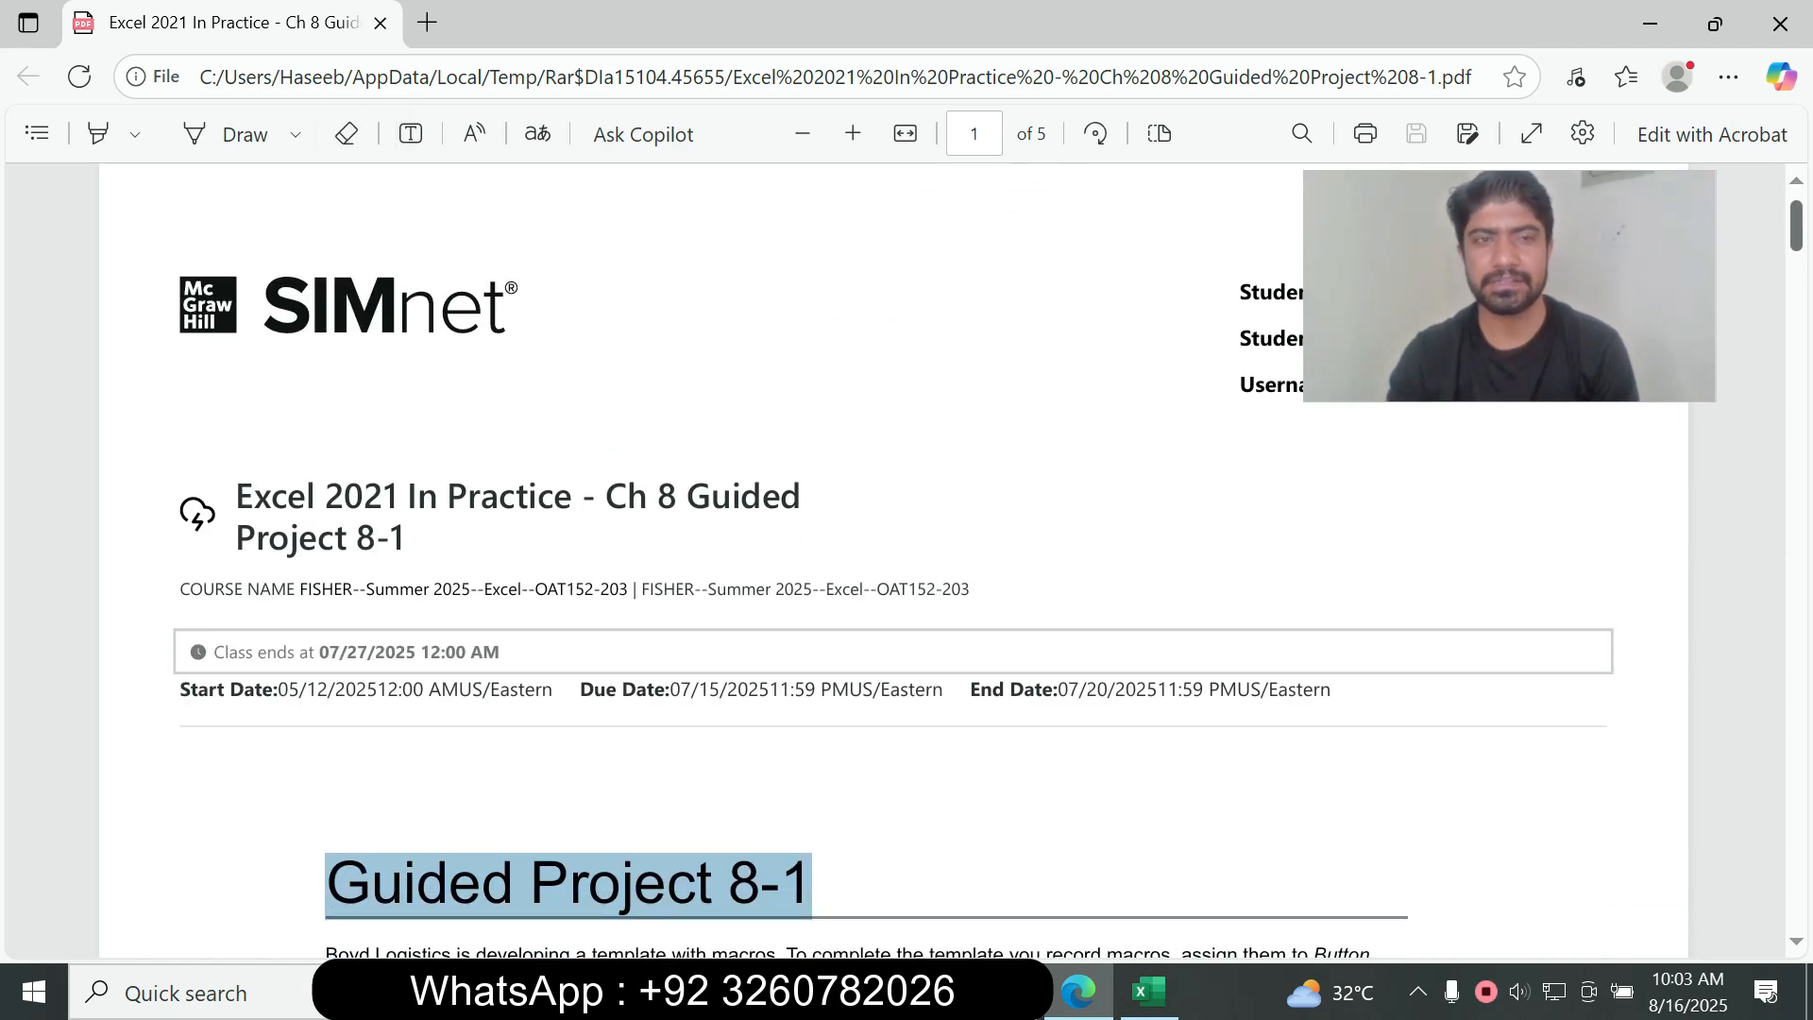
scroll(892, 566, down, 3)
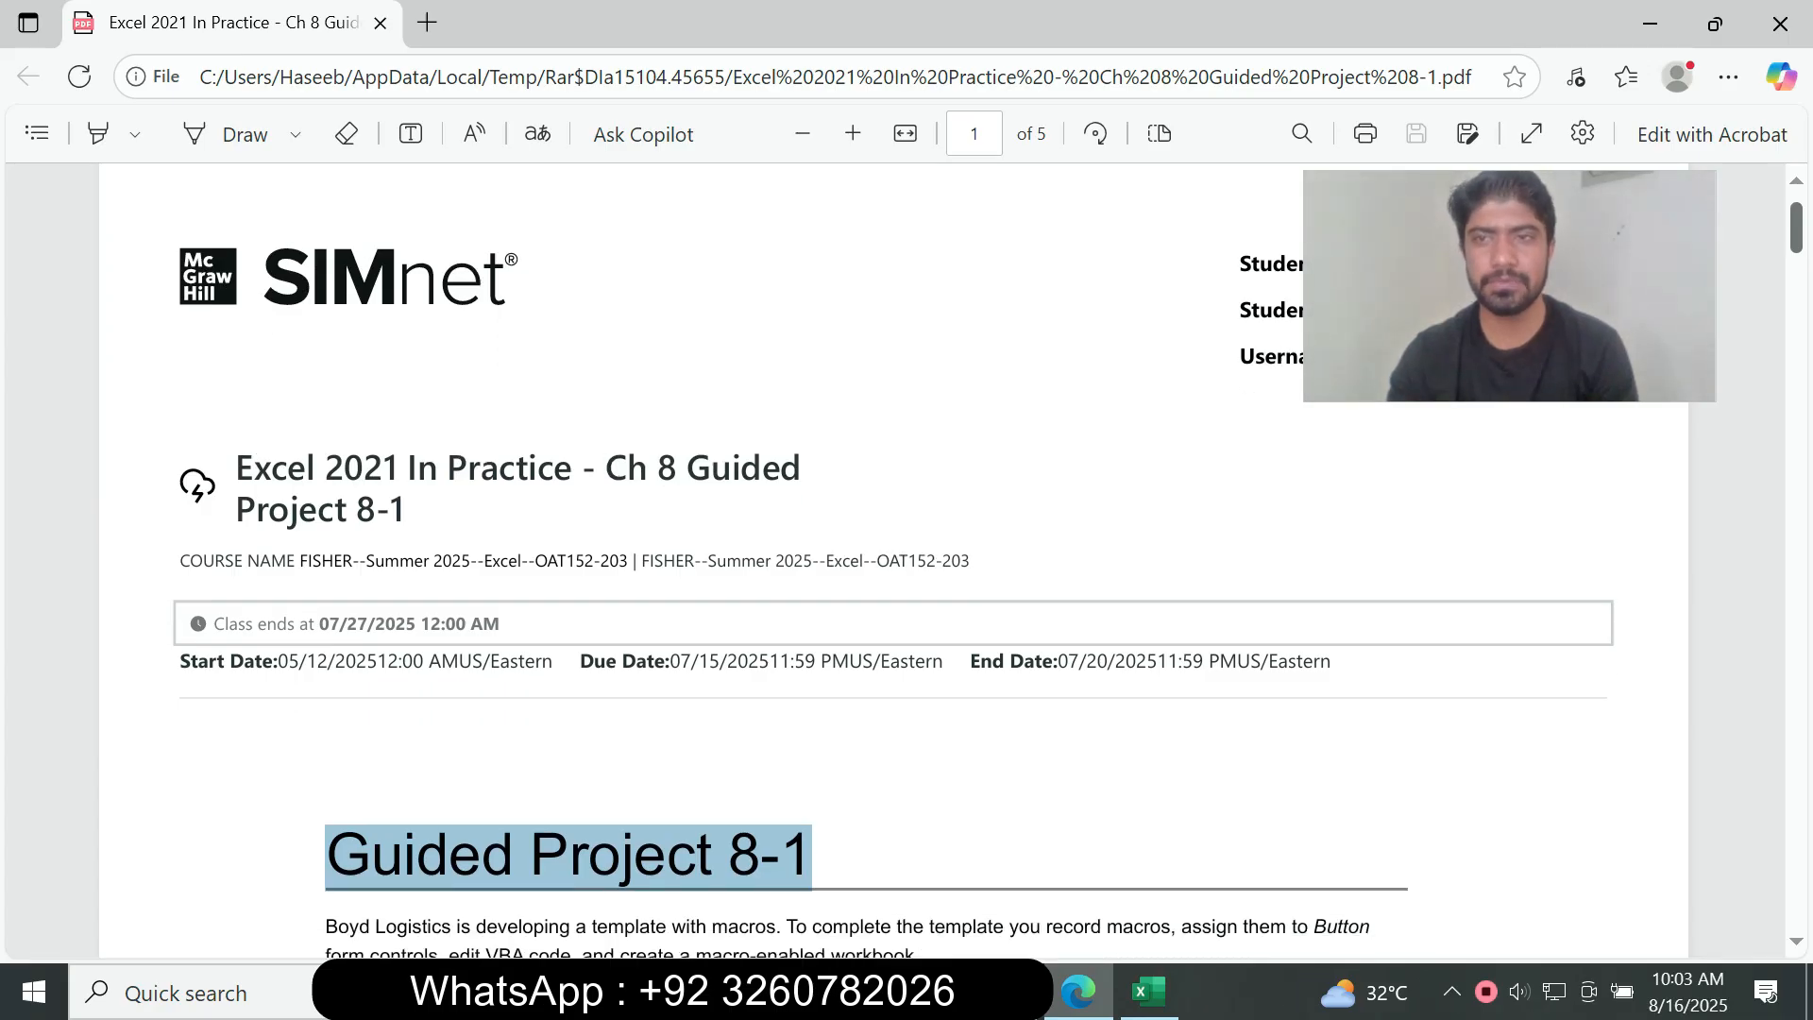
scroll(892, 567, down, 2)
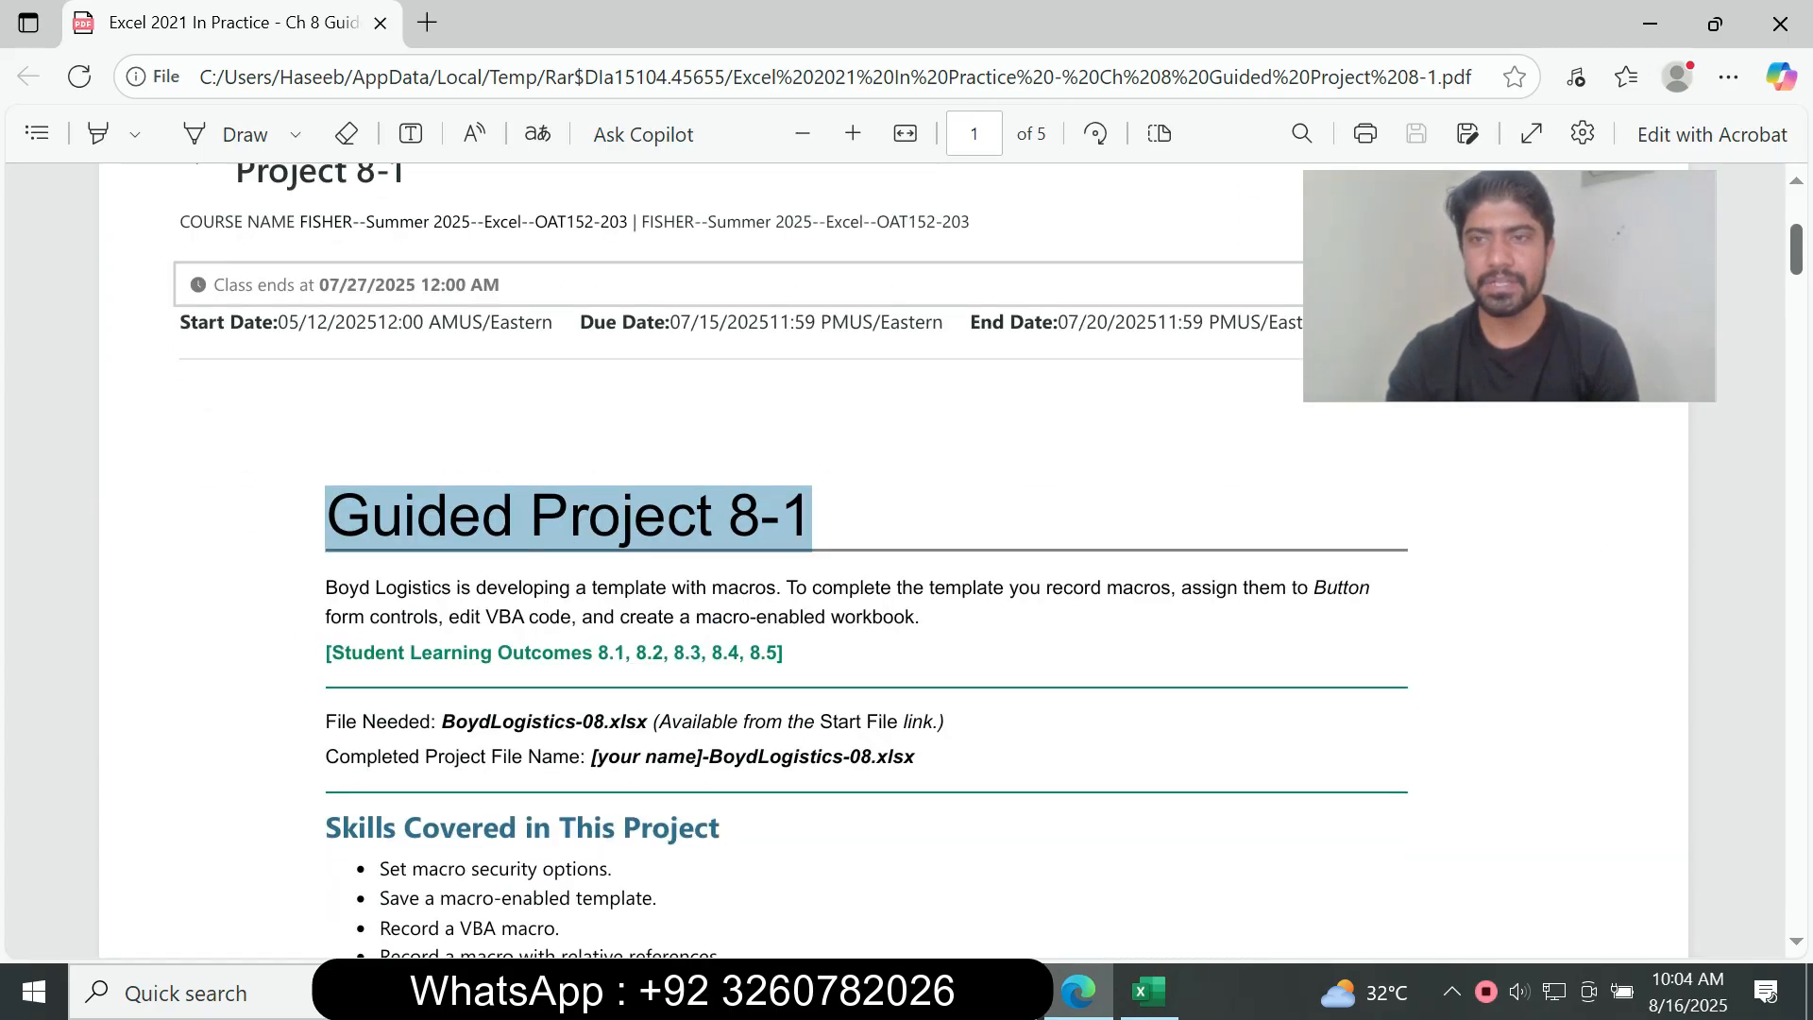
scroll(892, 567, down, 8)
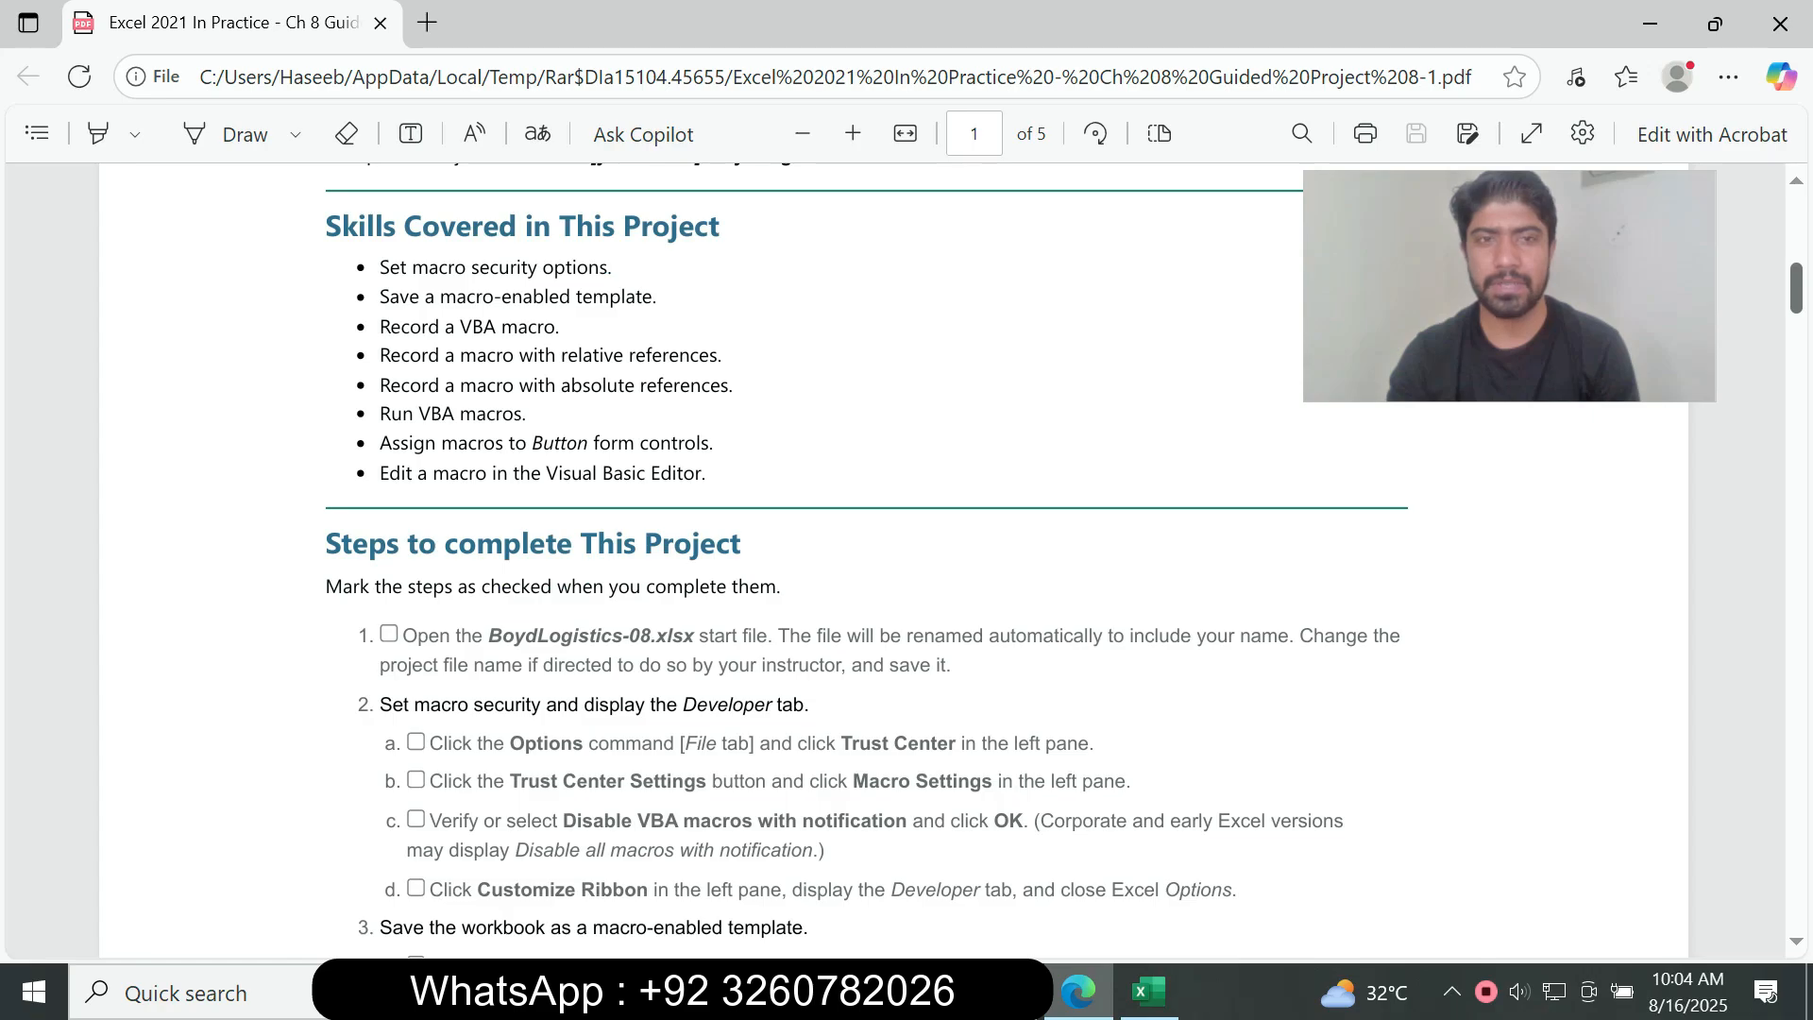
scroll(892, 567, down, 5)
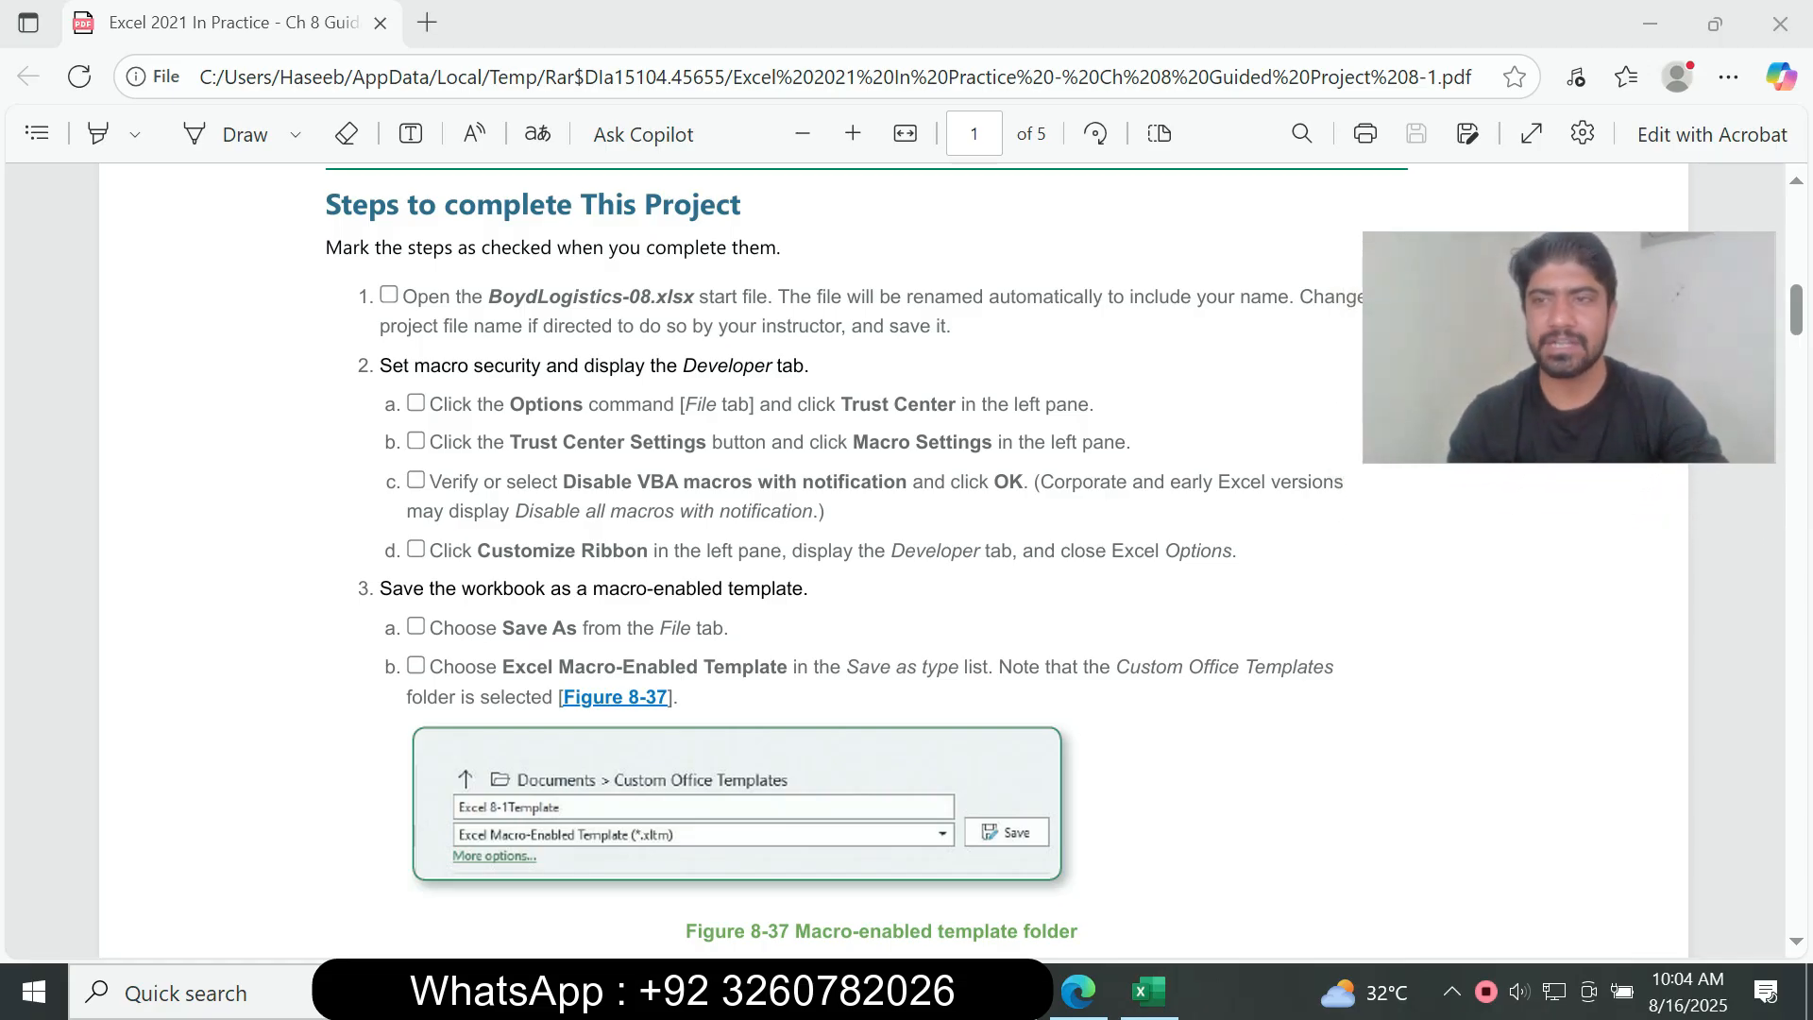
click(1797, 310)
right_click(1797, 305)
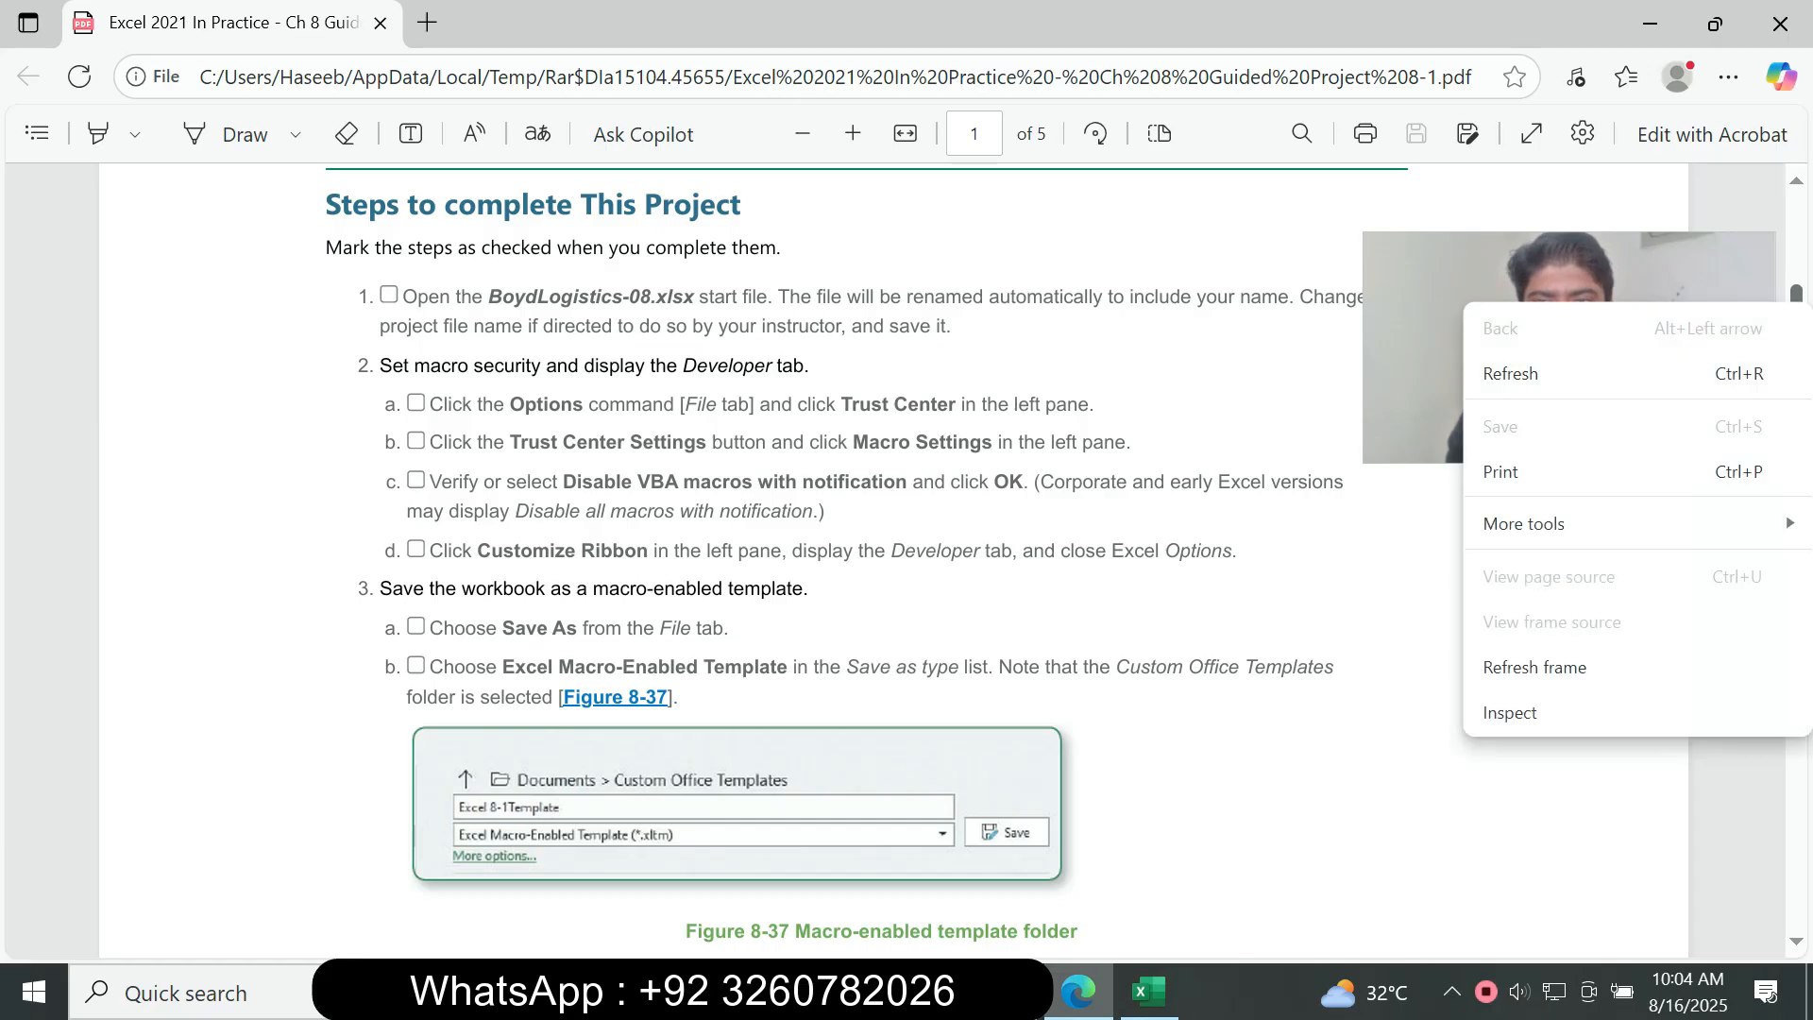
key(Escape)
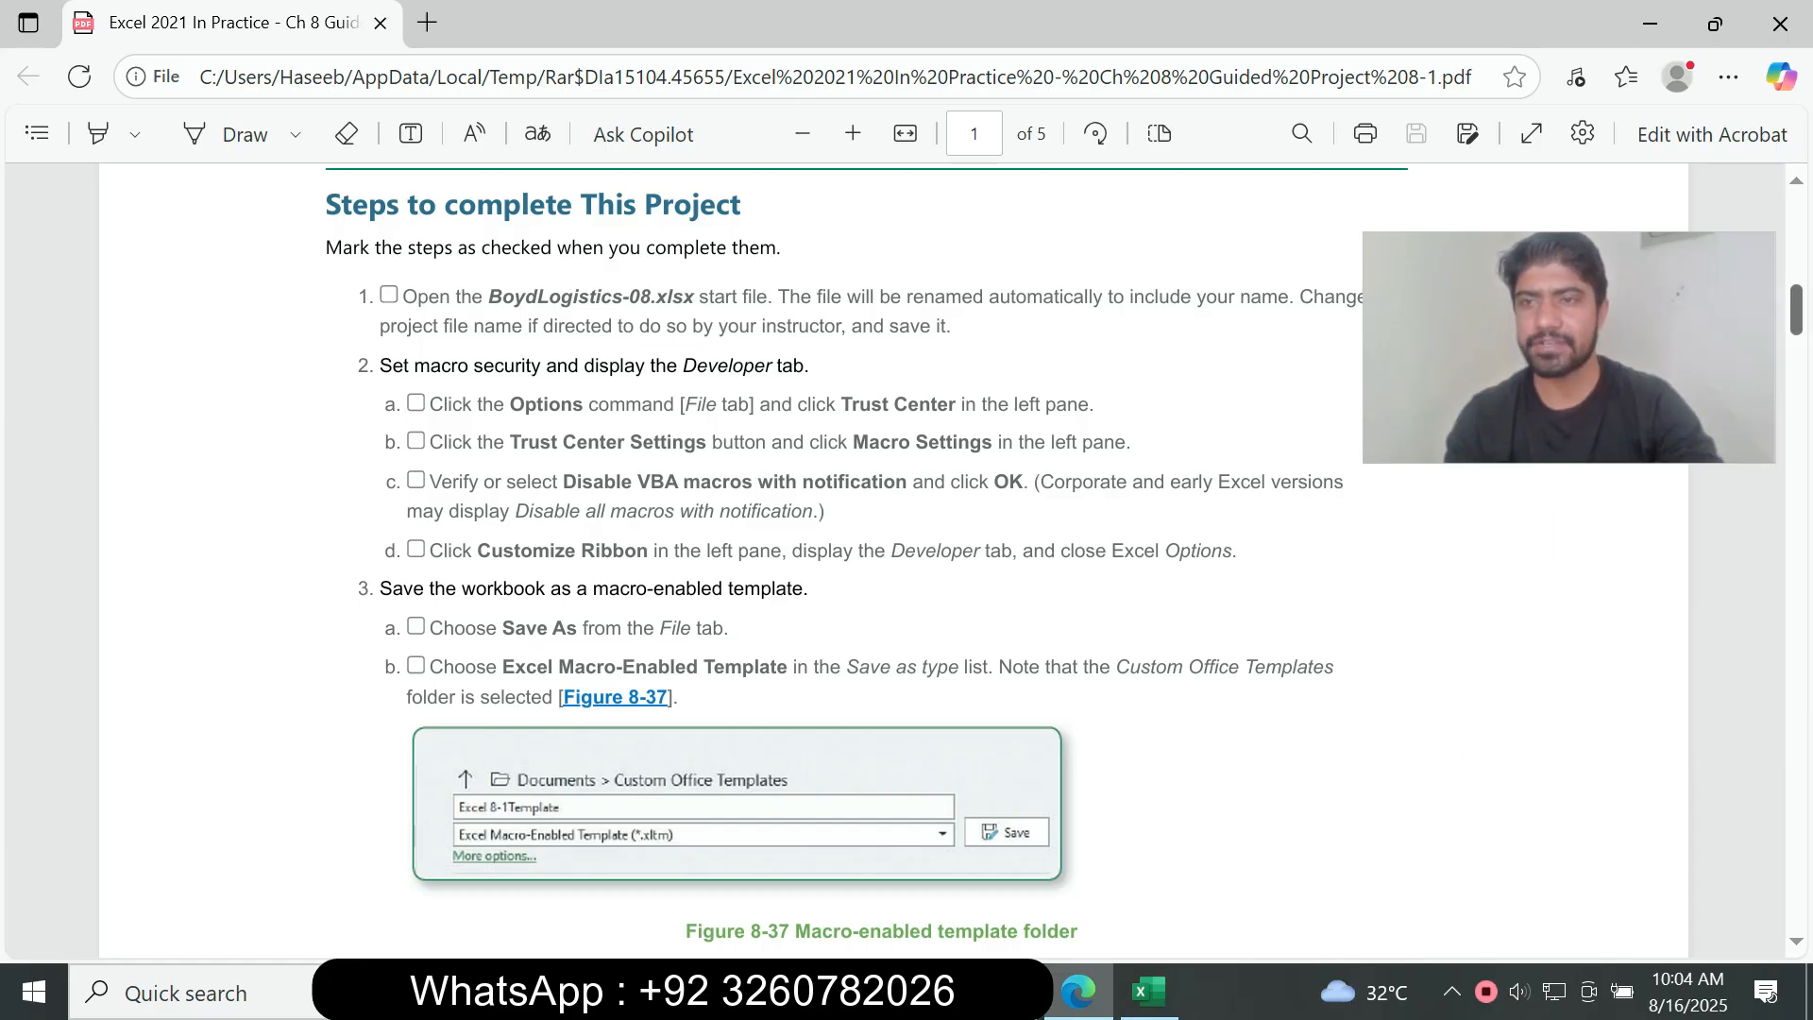
Step: Return to the beginning of the assignment document and examine its chapter 8 project title
scroll(1797, 310, up, 7)
scroll(1797, 310, up, 8)
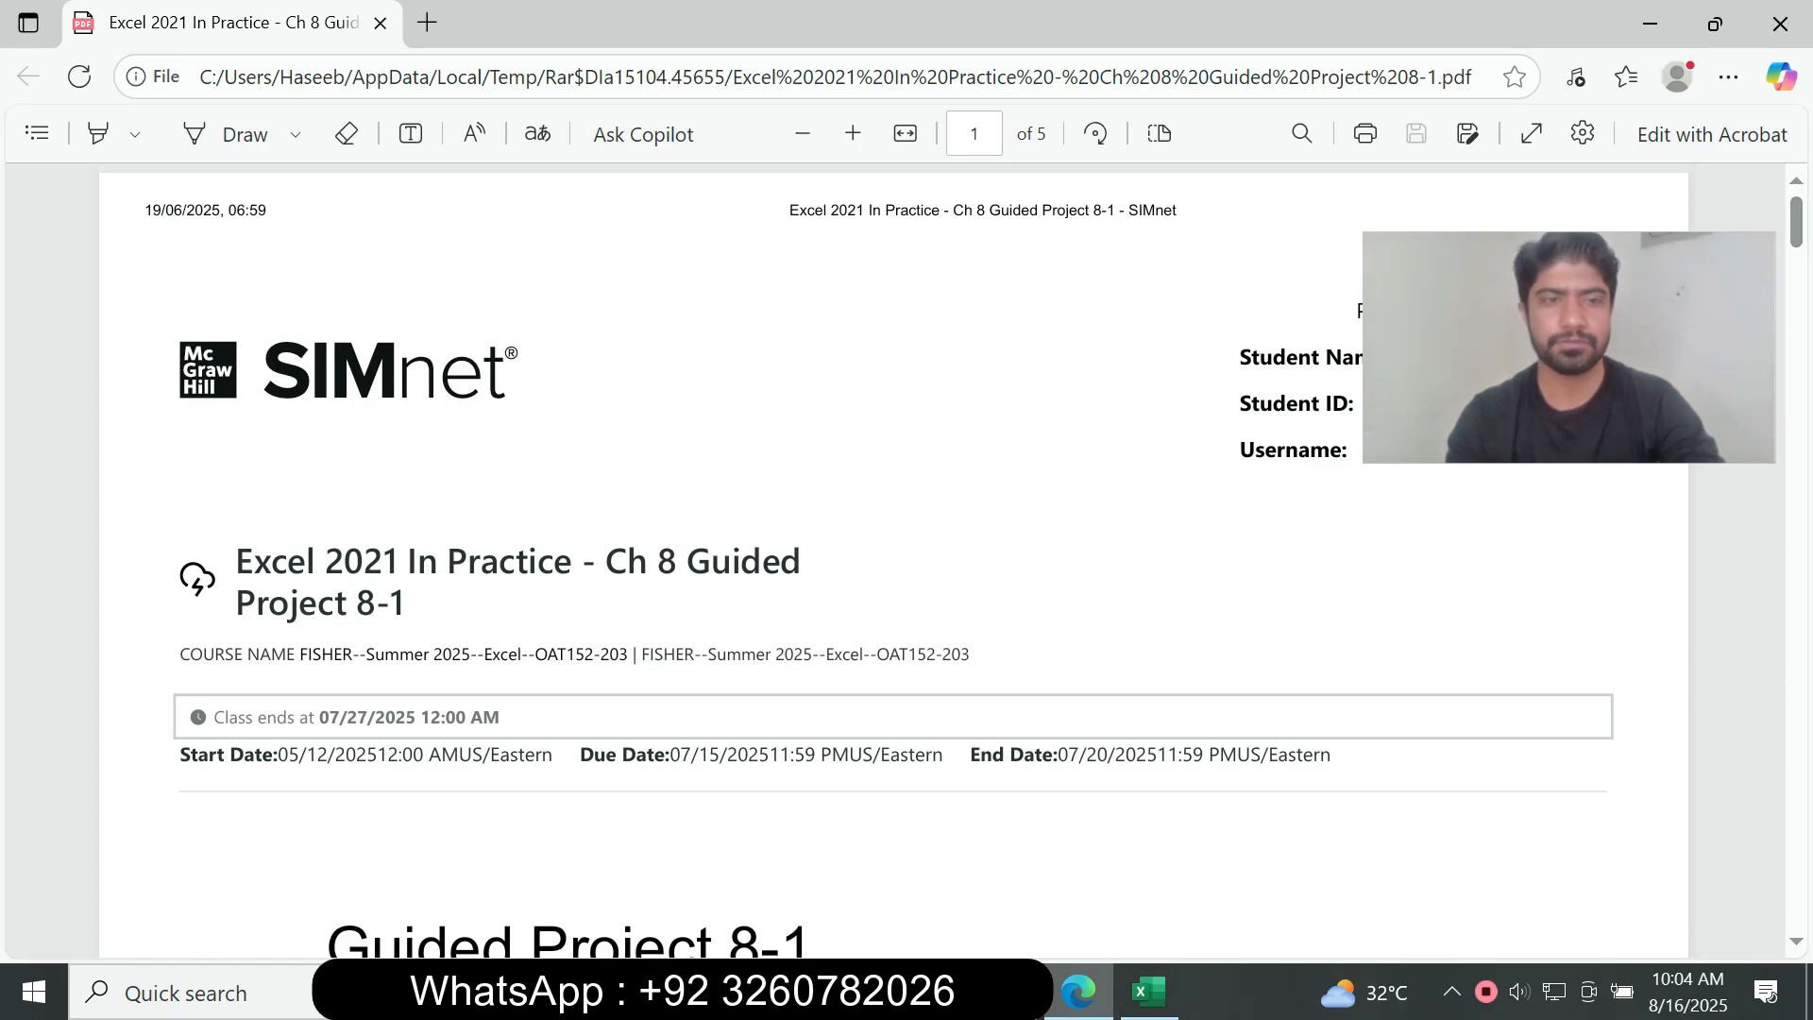
drag(237, 563, 408, 606)
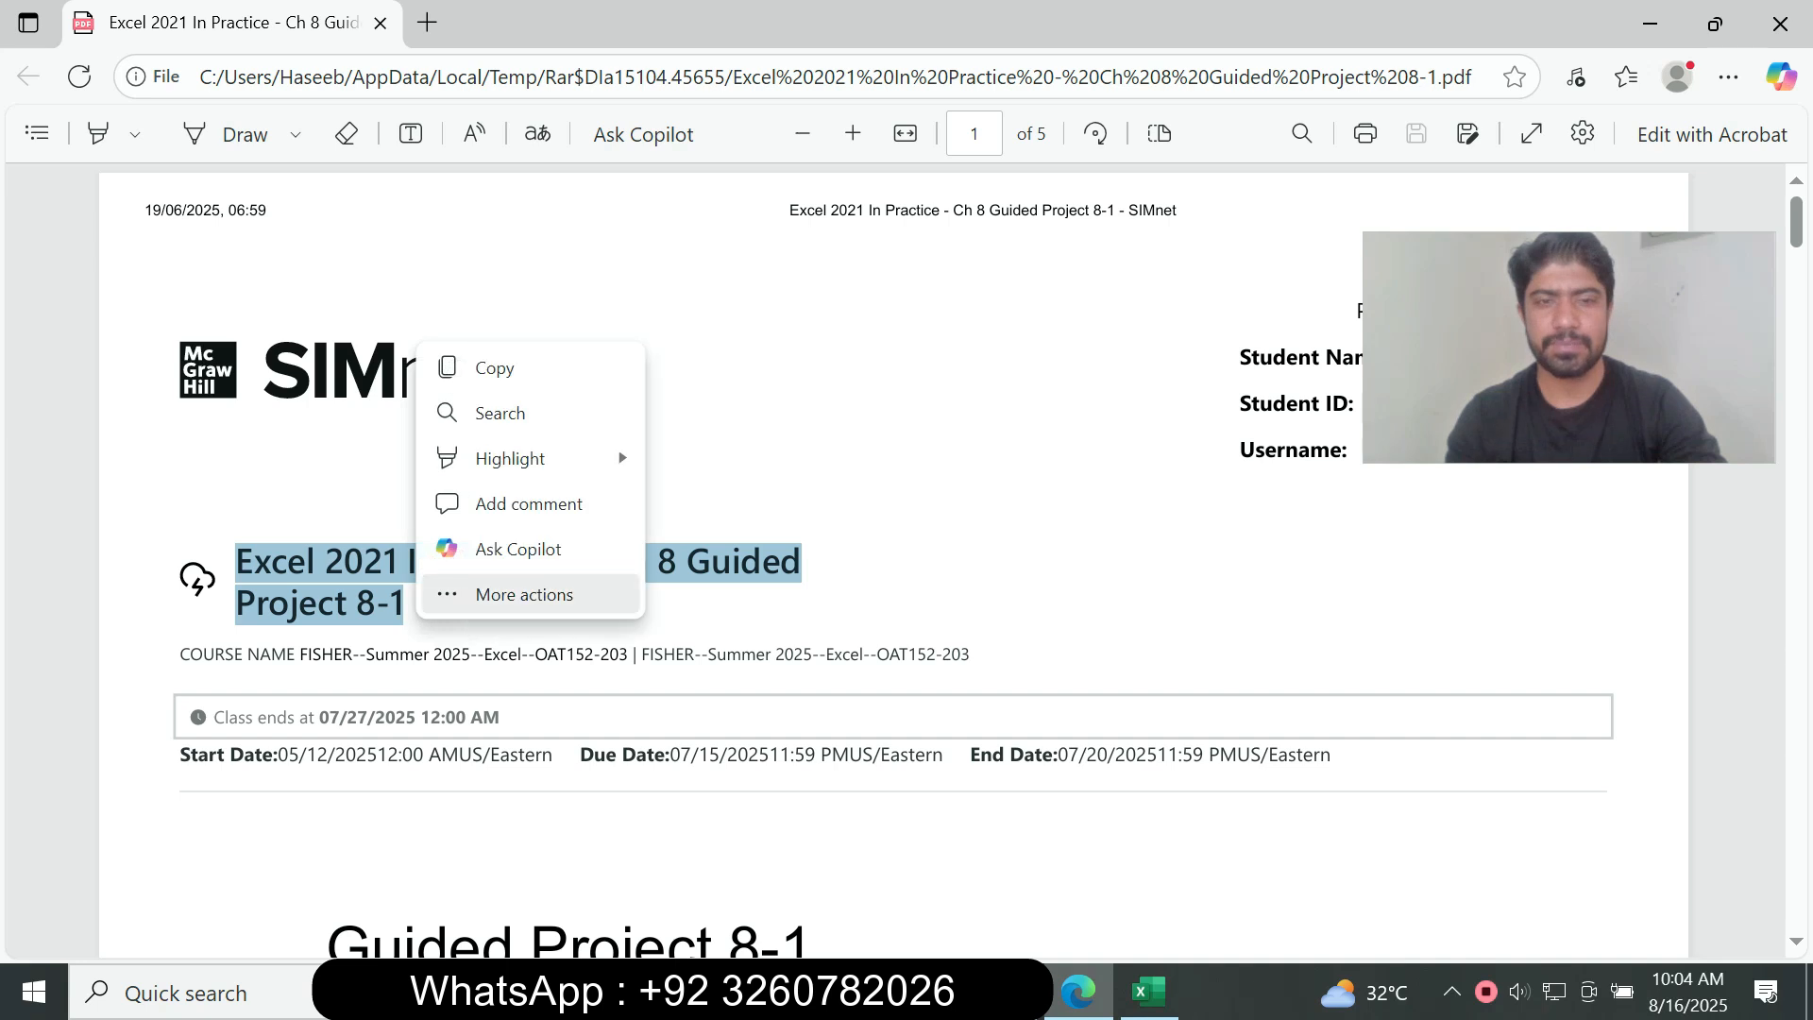
click(446, 593)
mouse_move(496, 562)
click(1086, 425)
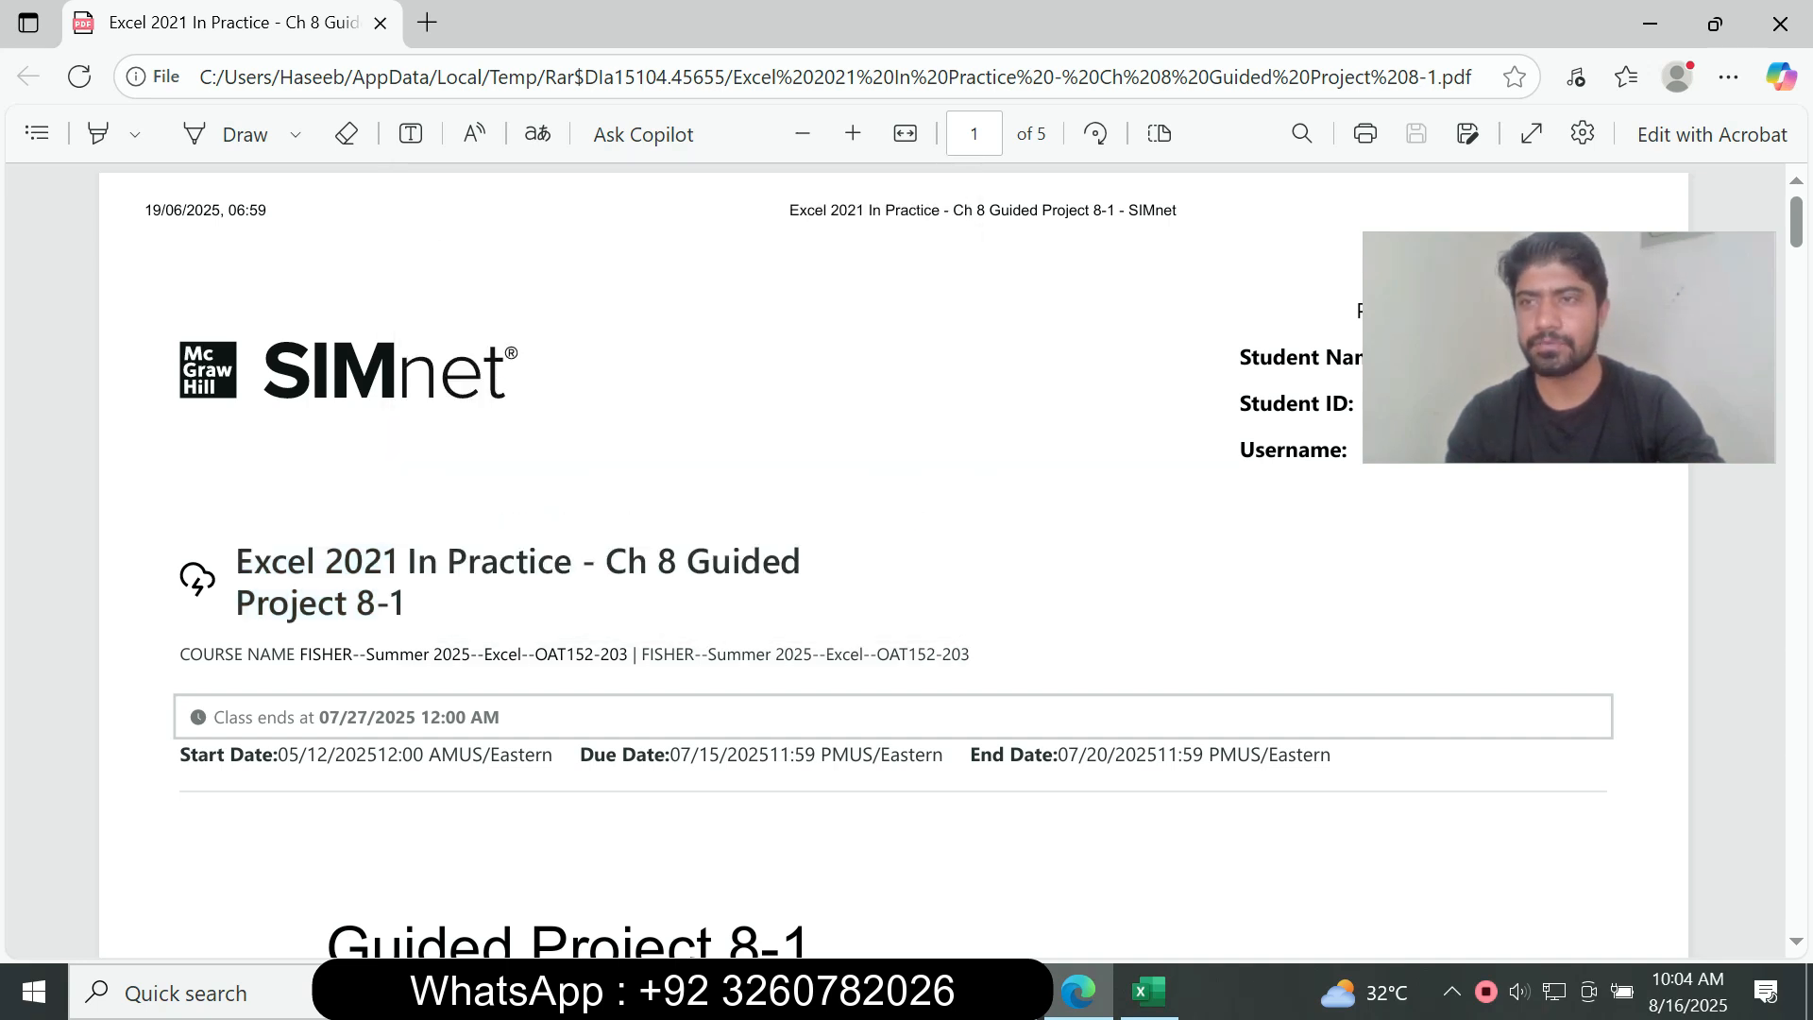
Step: Read the instructions for opening the BoydLogistics-08.xlsx start file, setting macro security and enabling the Developer tools
scroll(850, 567, down, 10)
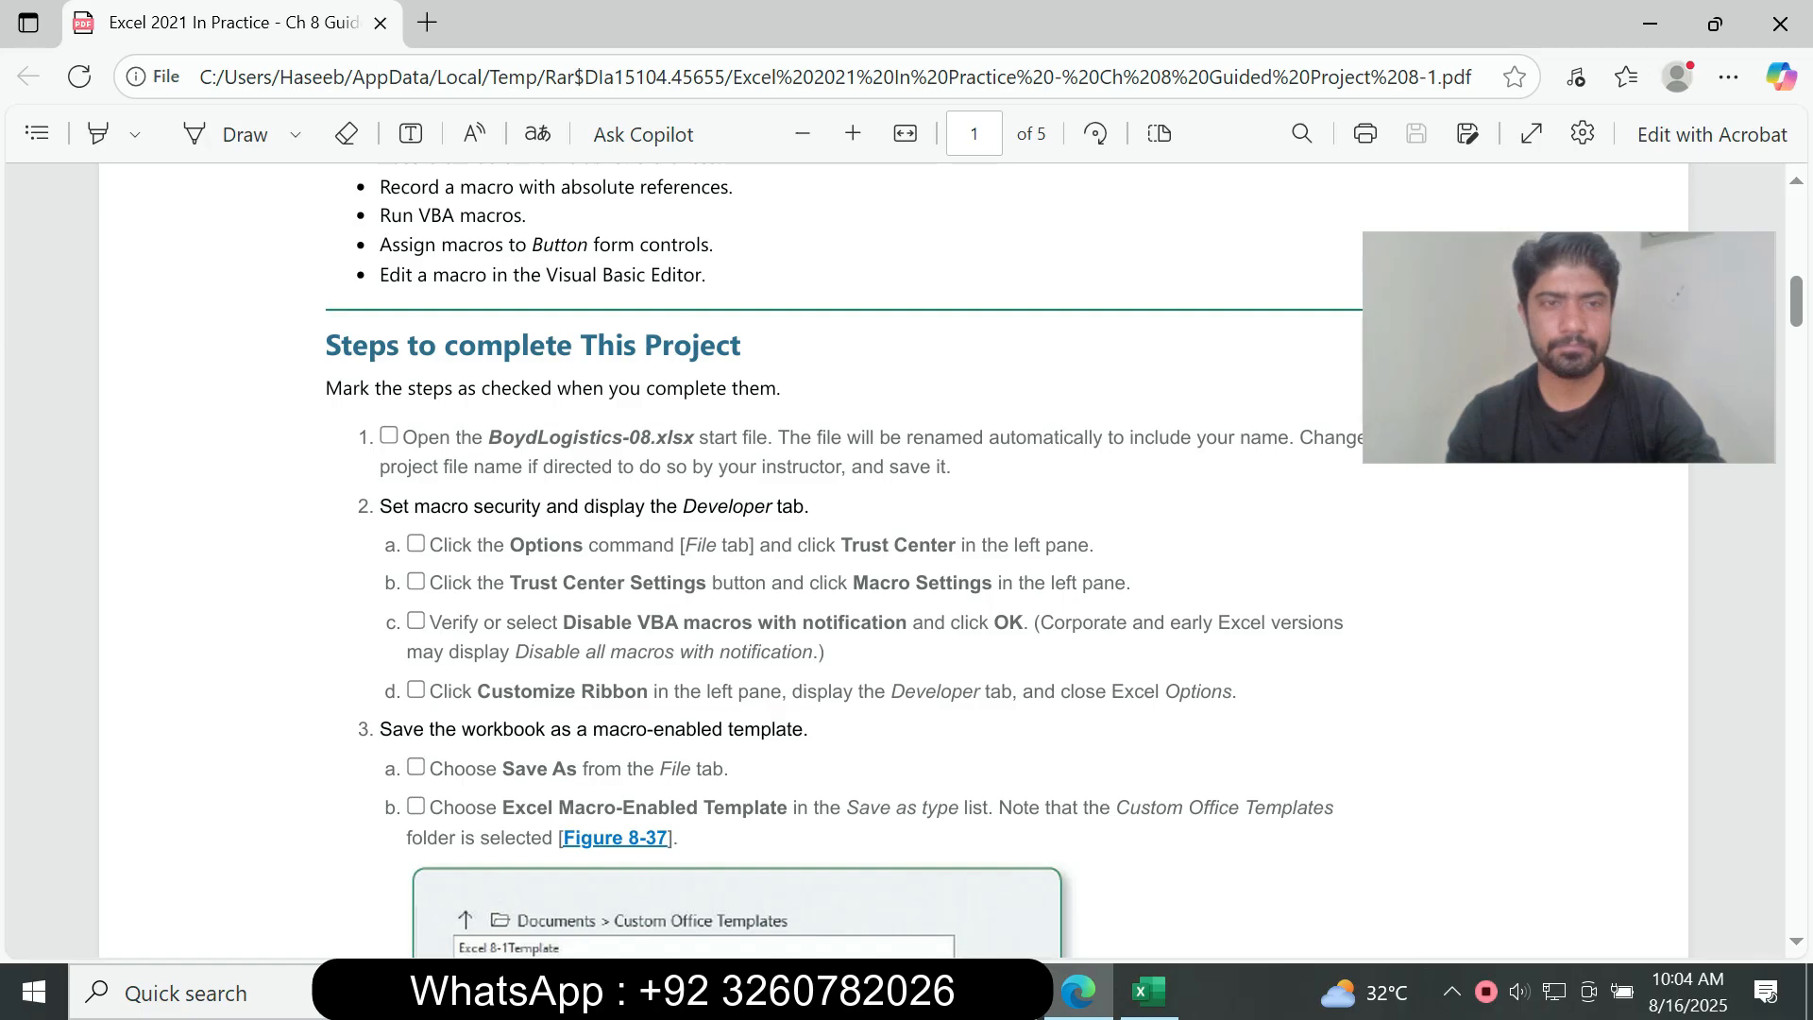
drag(402, 438, 1065, 583)
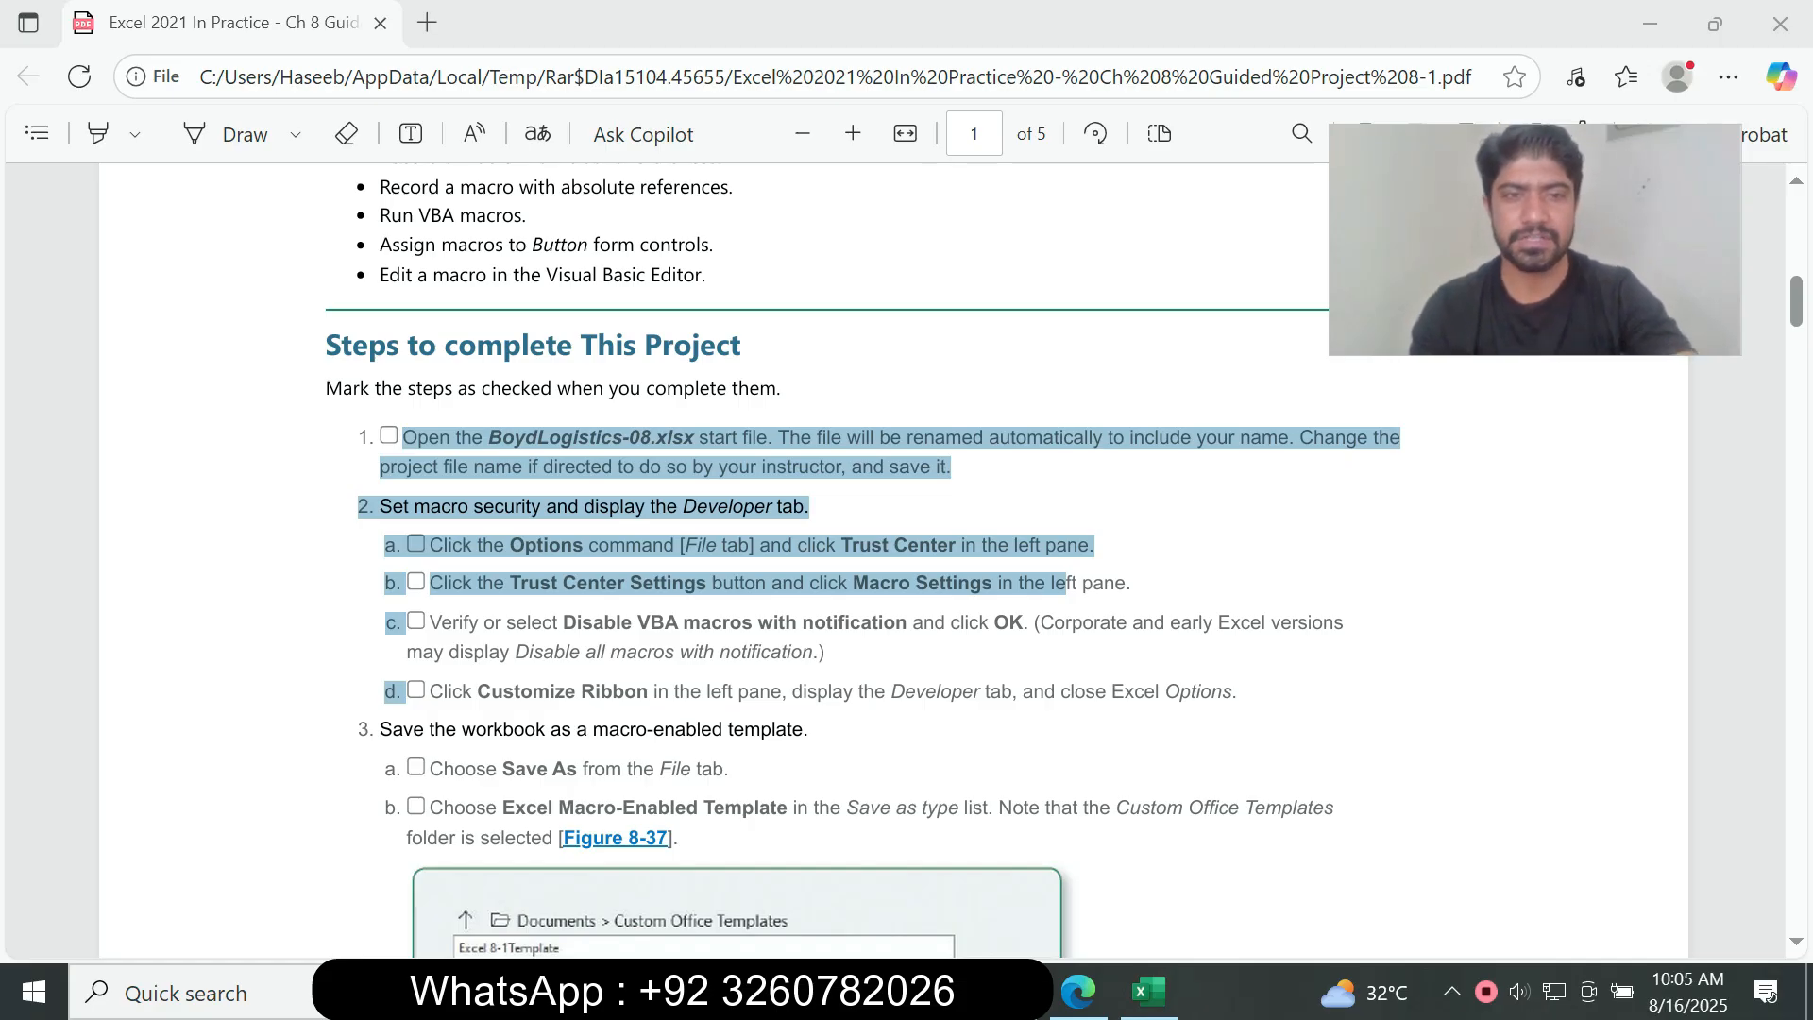
click(1065, 583)
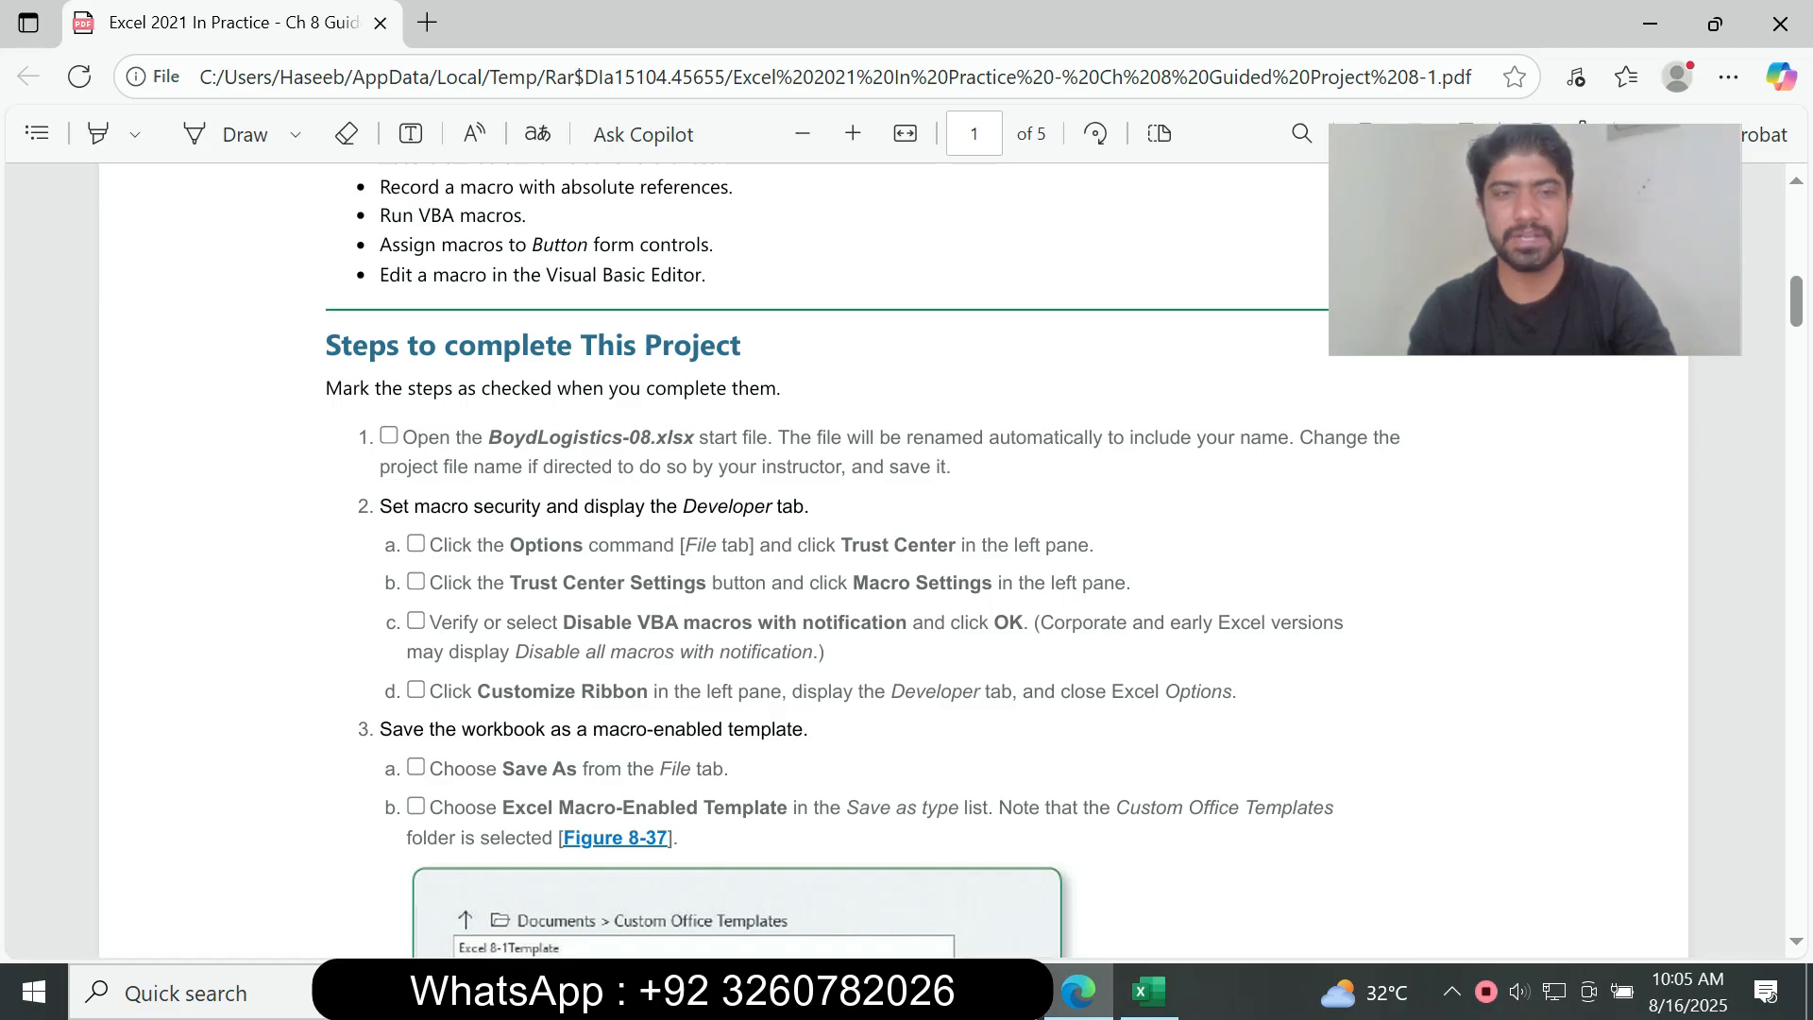
drag(429, 545, 915, 584)
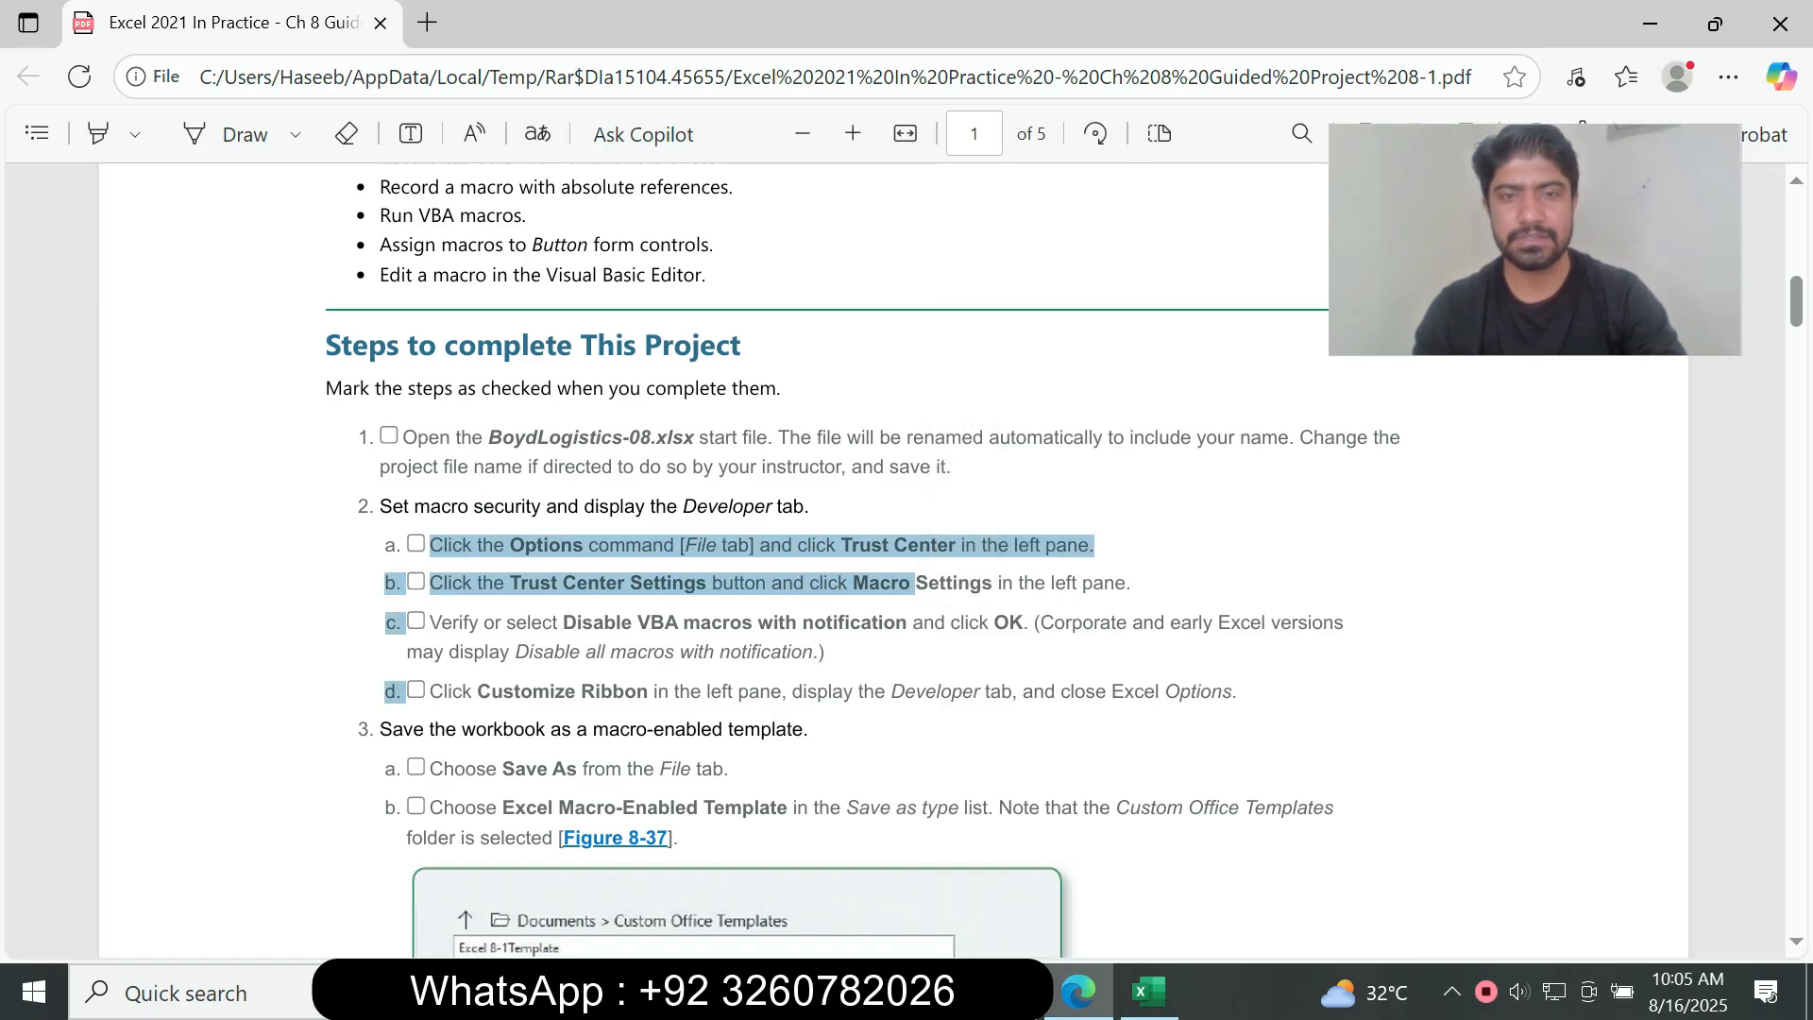
Step: Switch to the Boyd Logistics workbook in Excel and display the Developer commands
click(1150, 992)
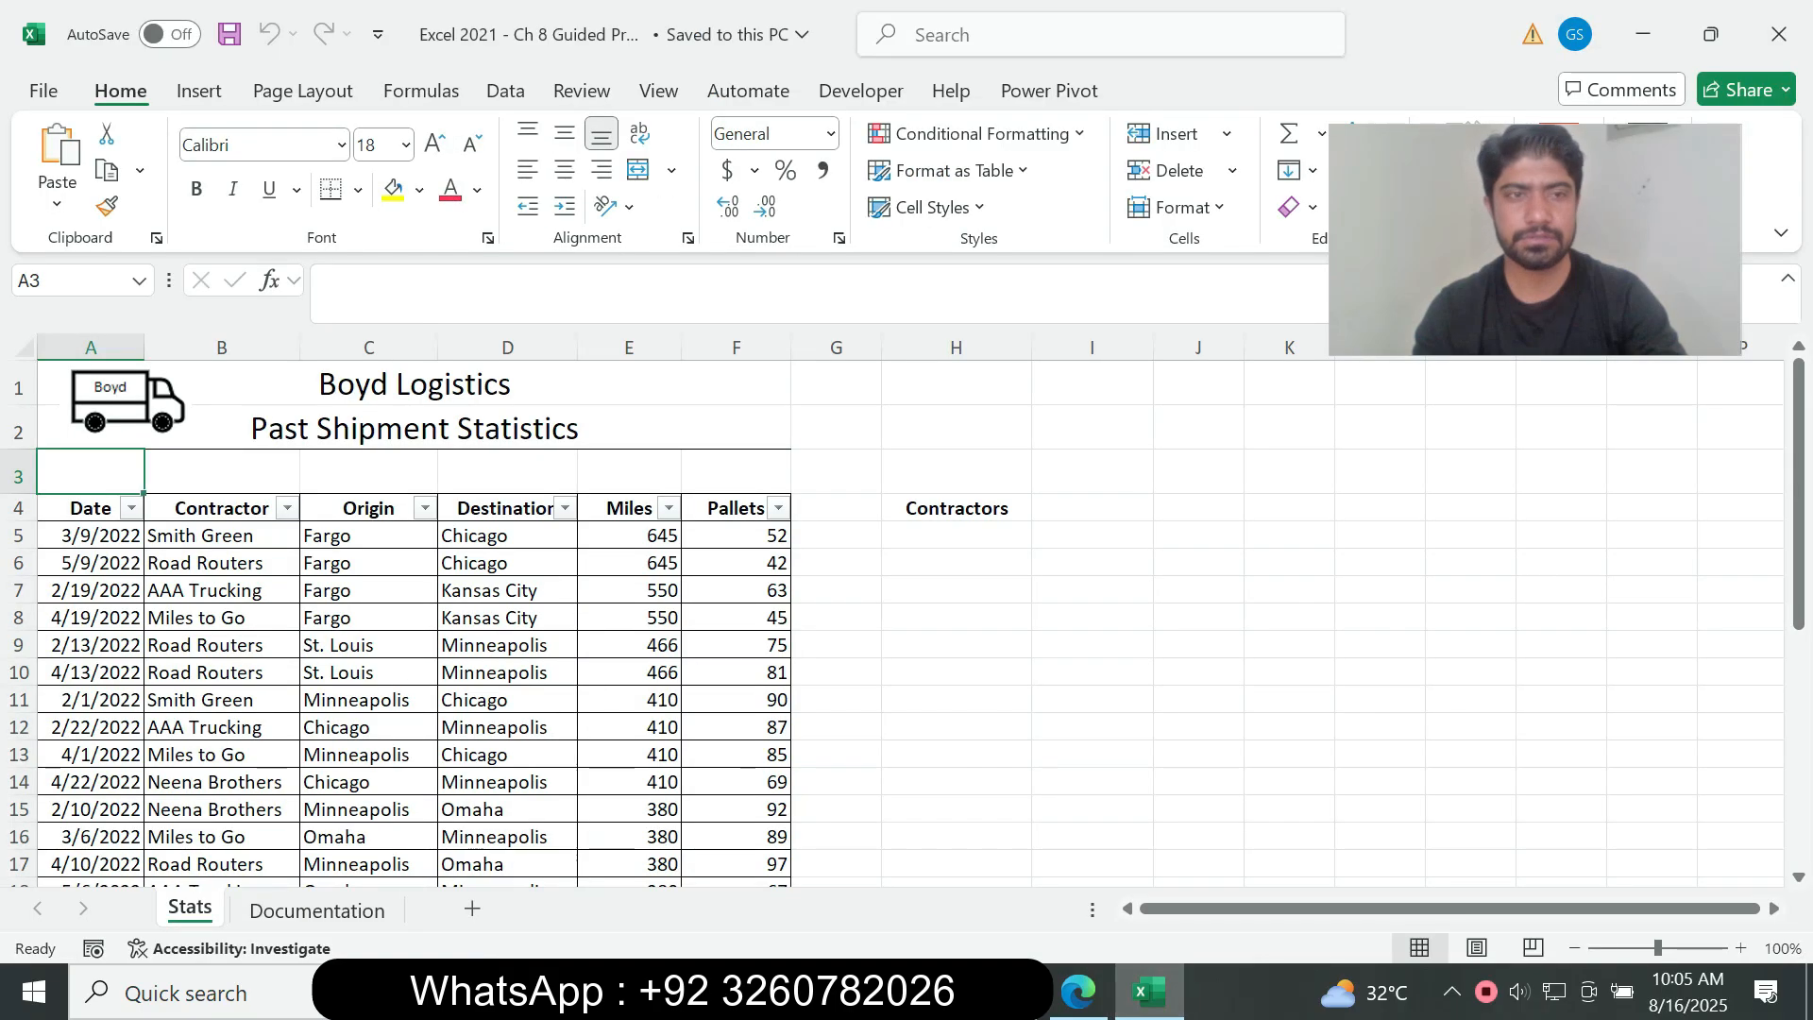
click(241, 384)
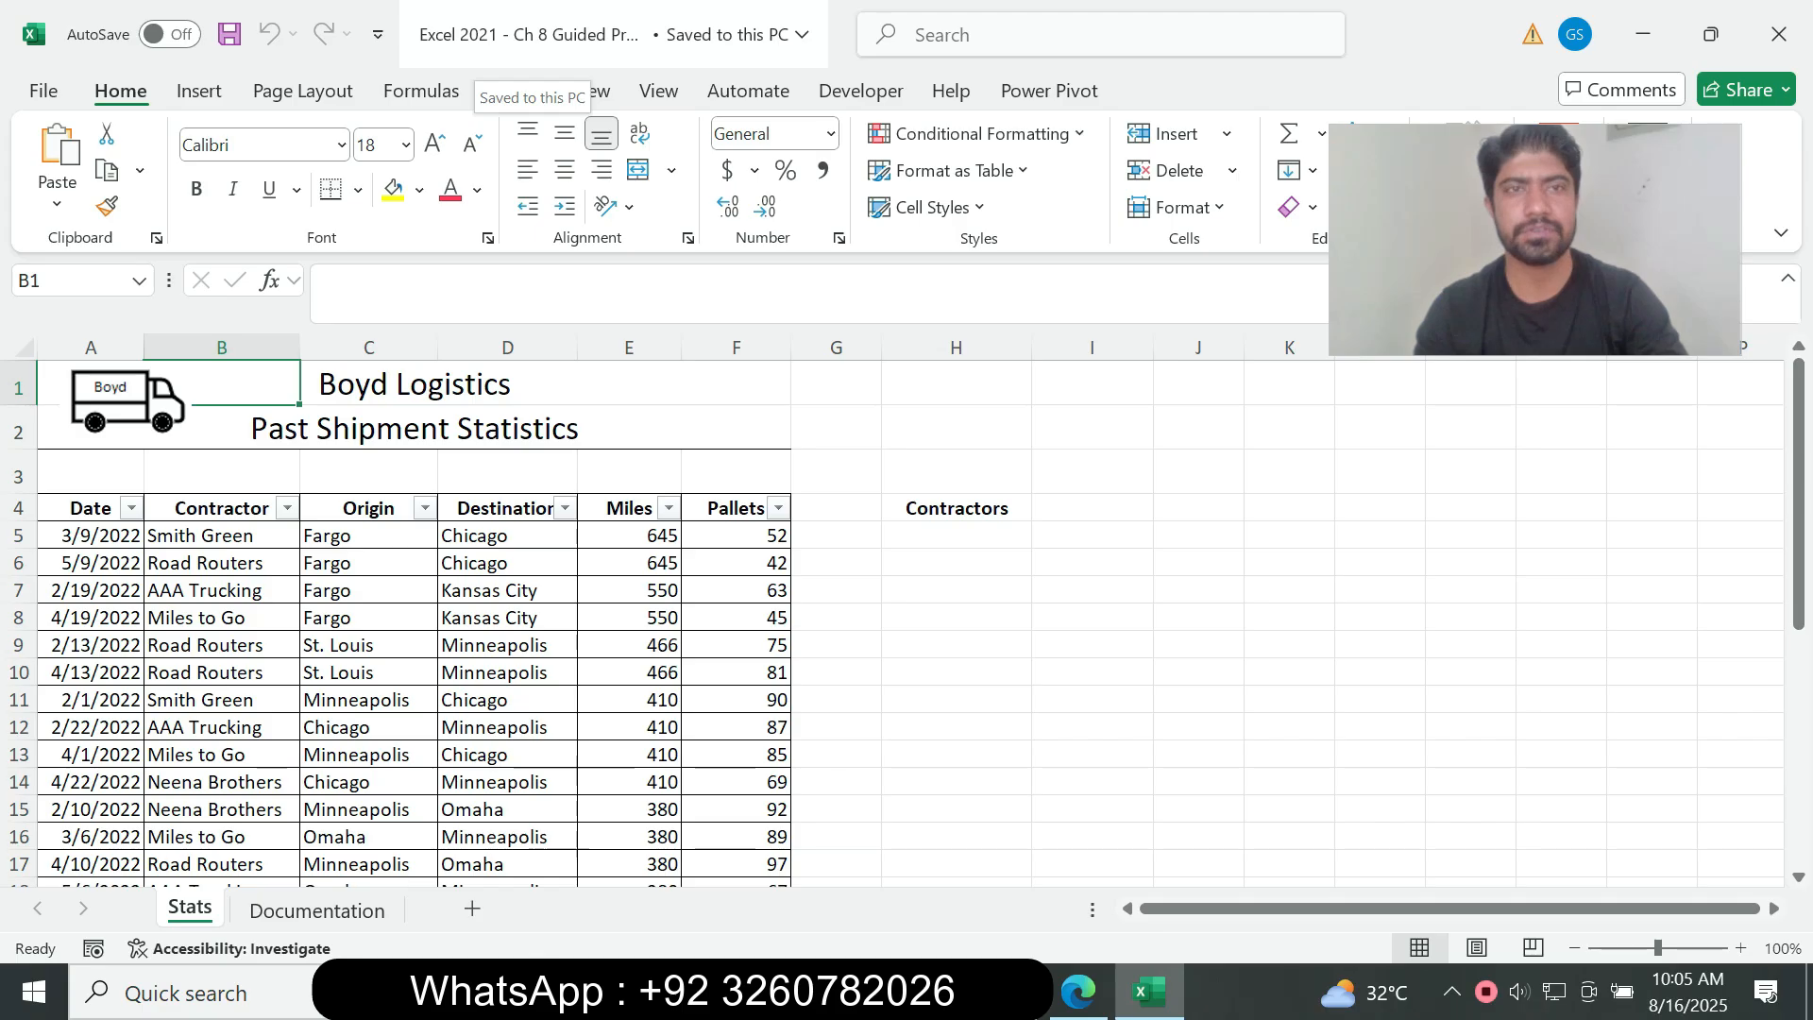
click(860, 90)
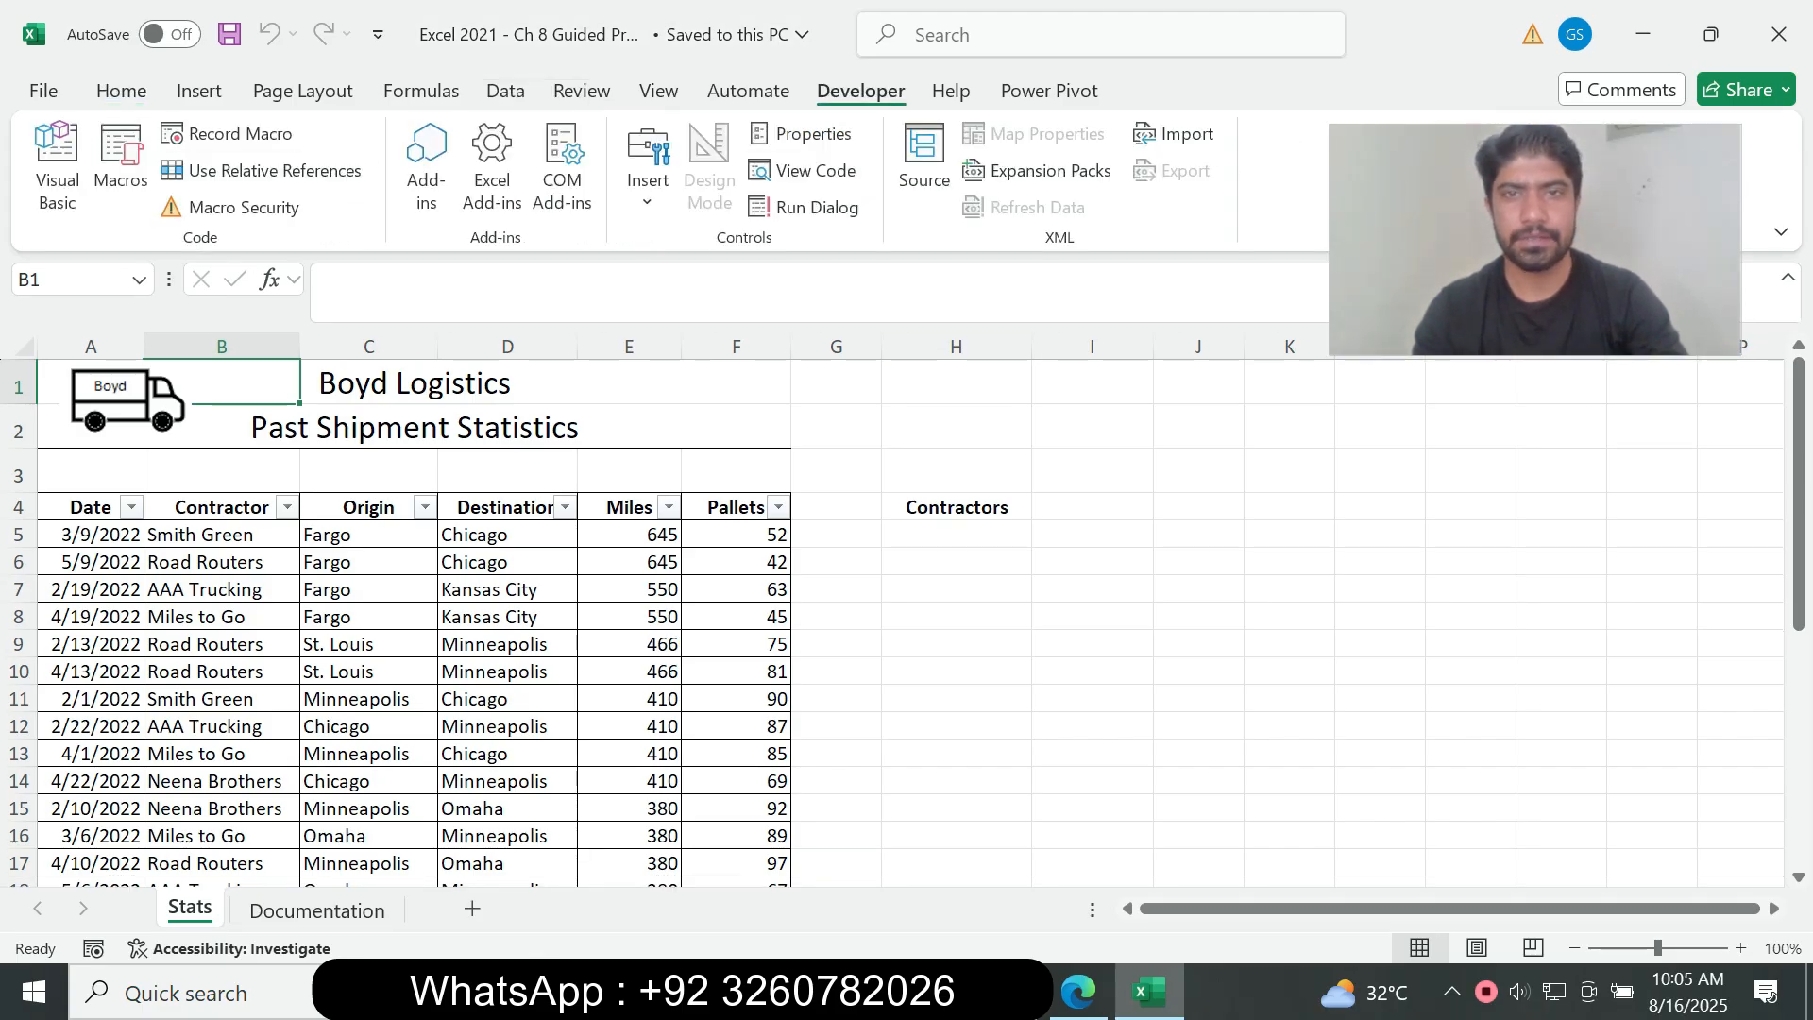
Step: Switch back to the assignment PDF in Edge and read the instructions for saving the workbook as a macro-enabled template
click(1078, 991)
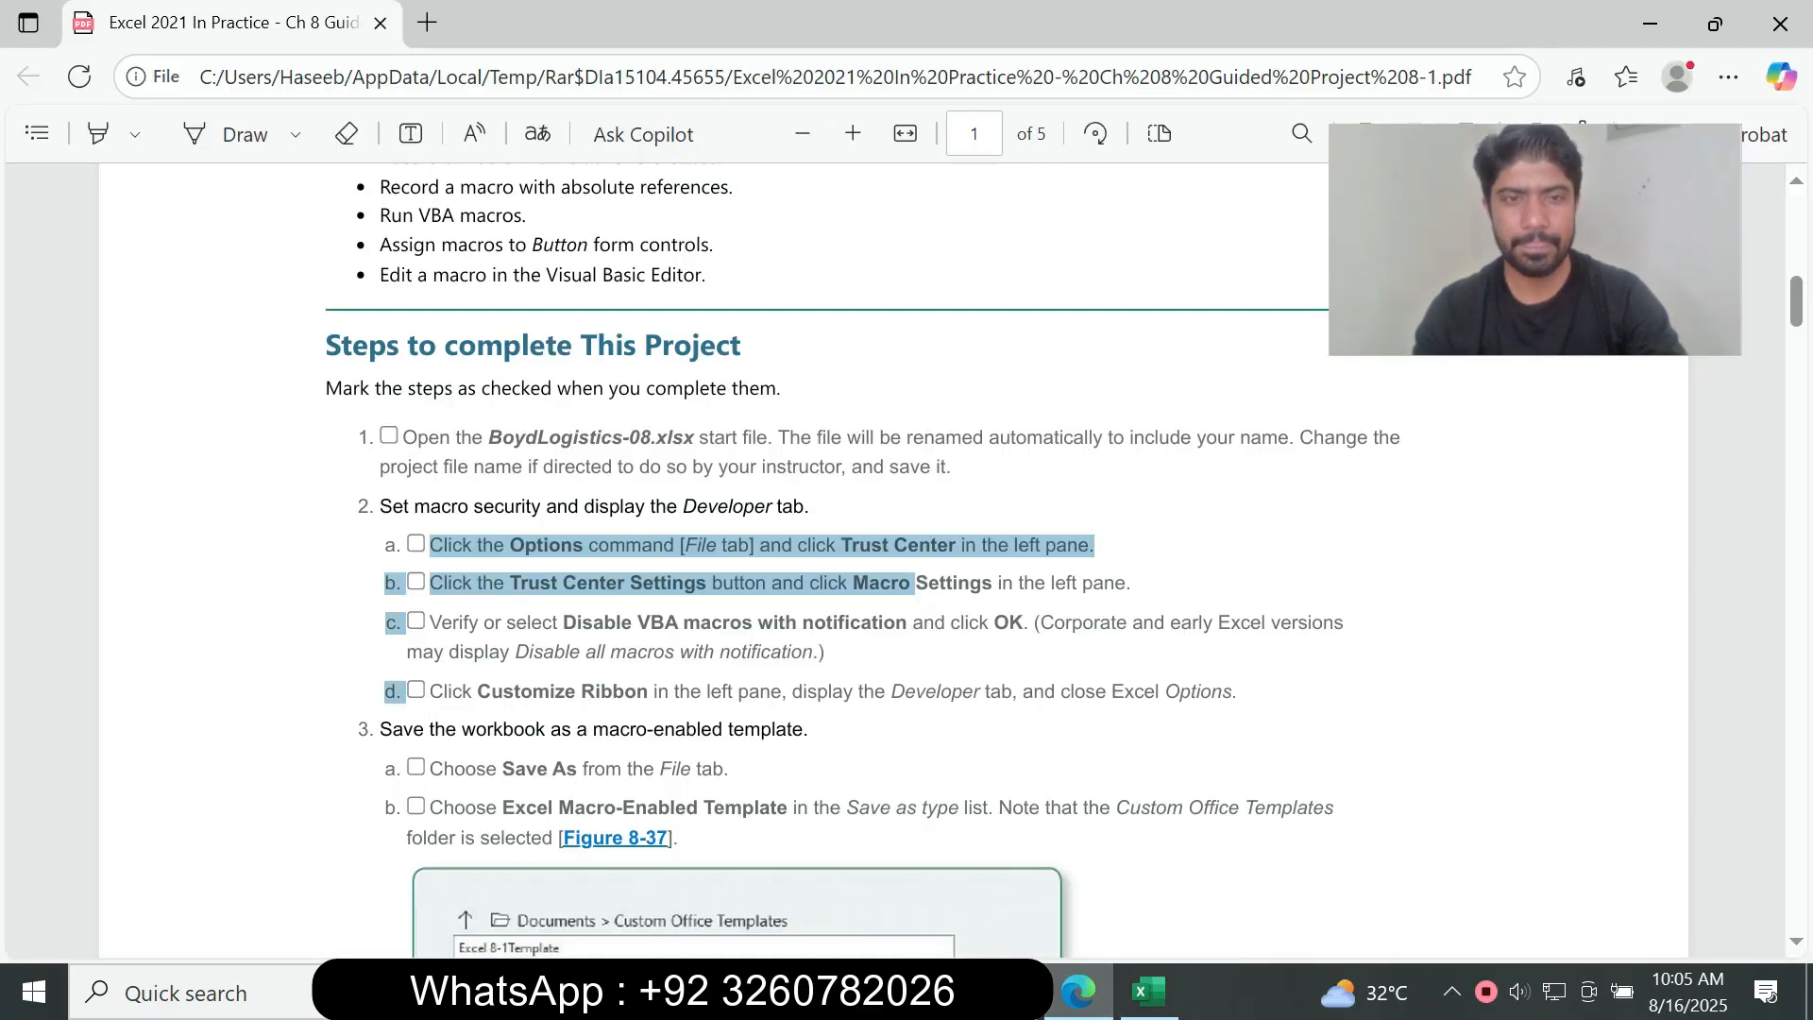
click(915, 583)
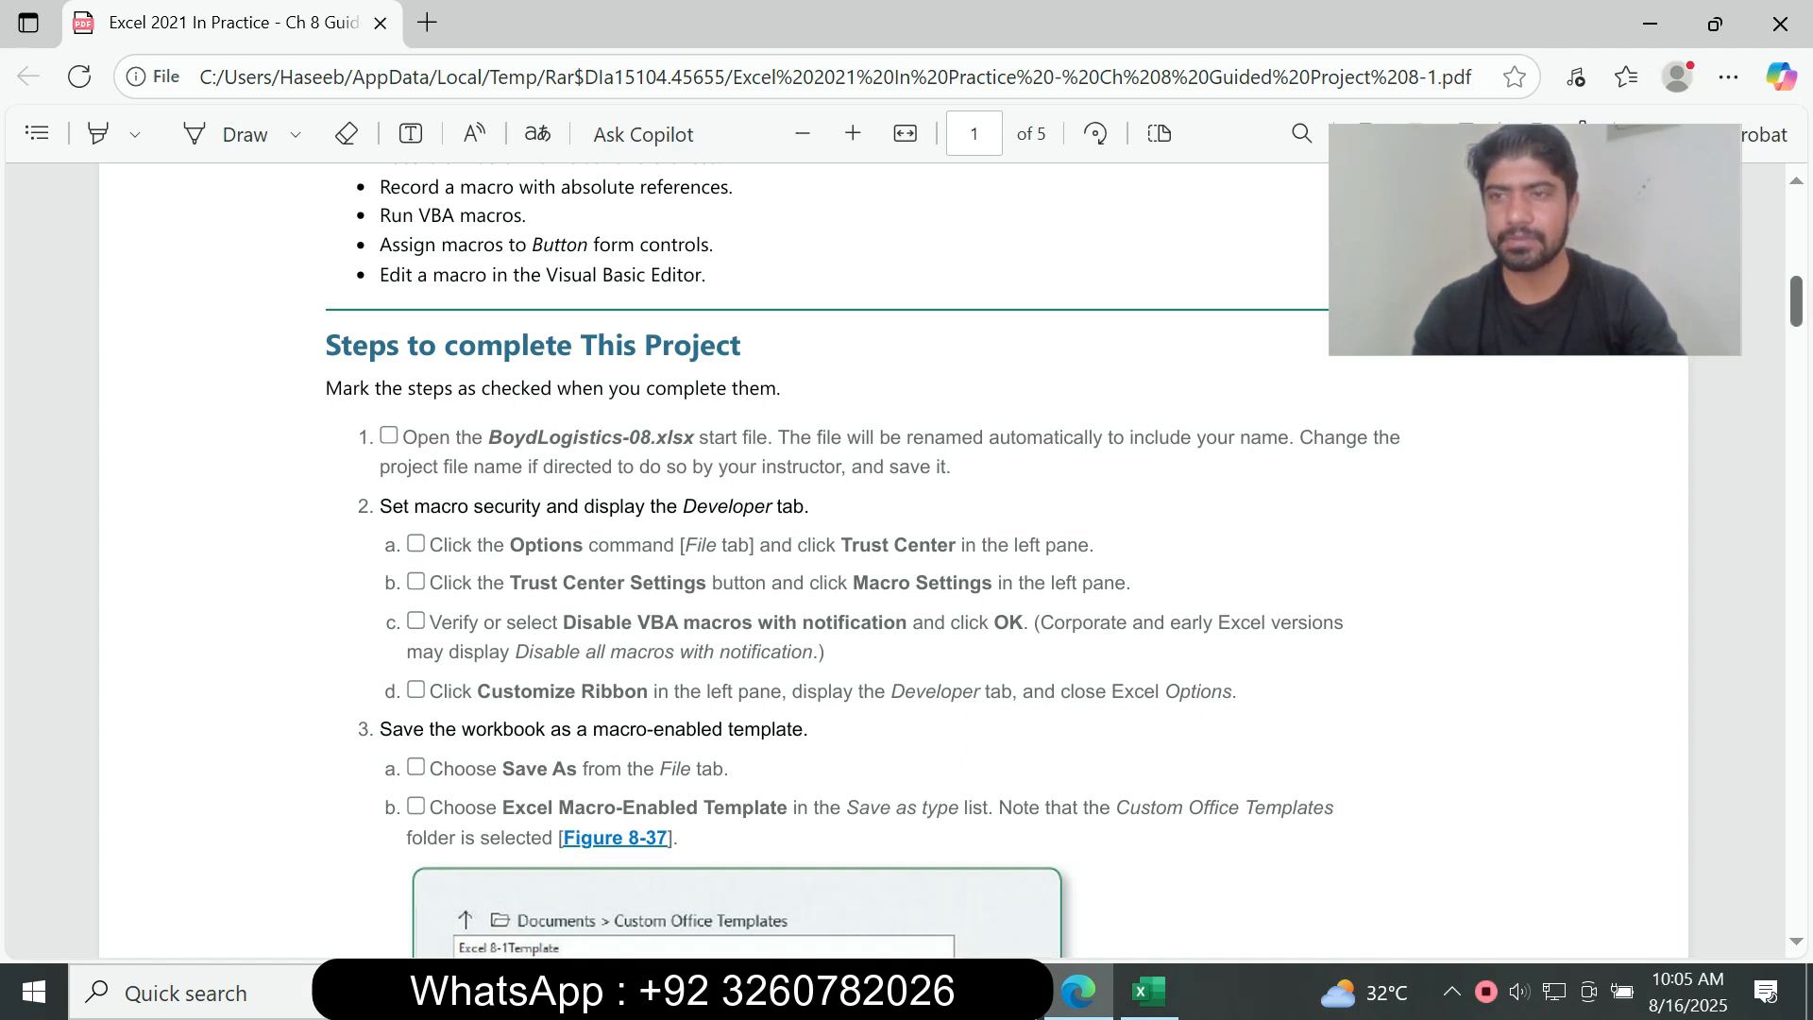
scroll(893, 557, down, 5)
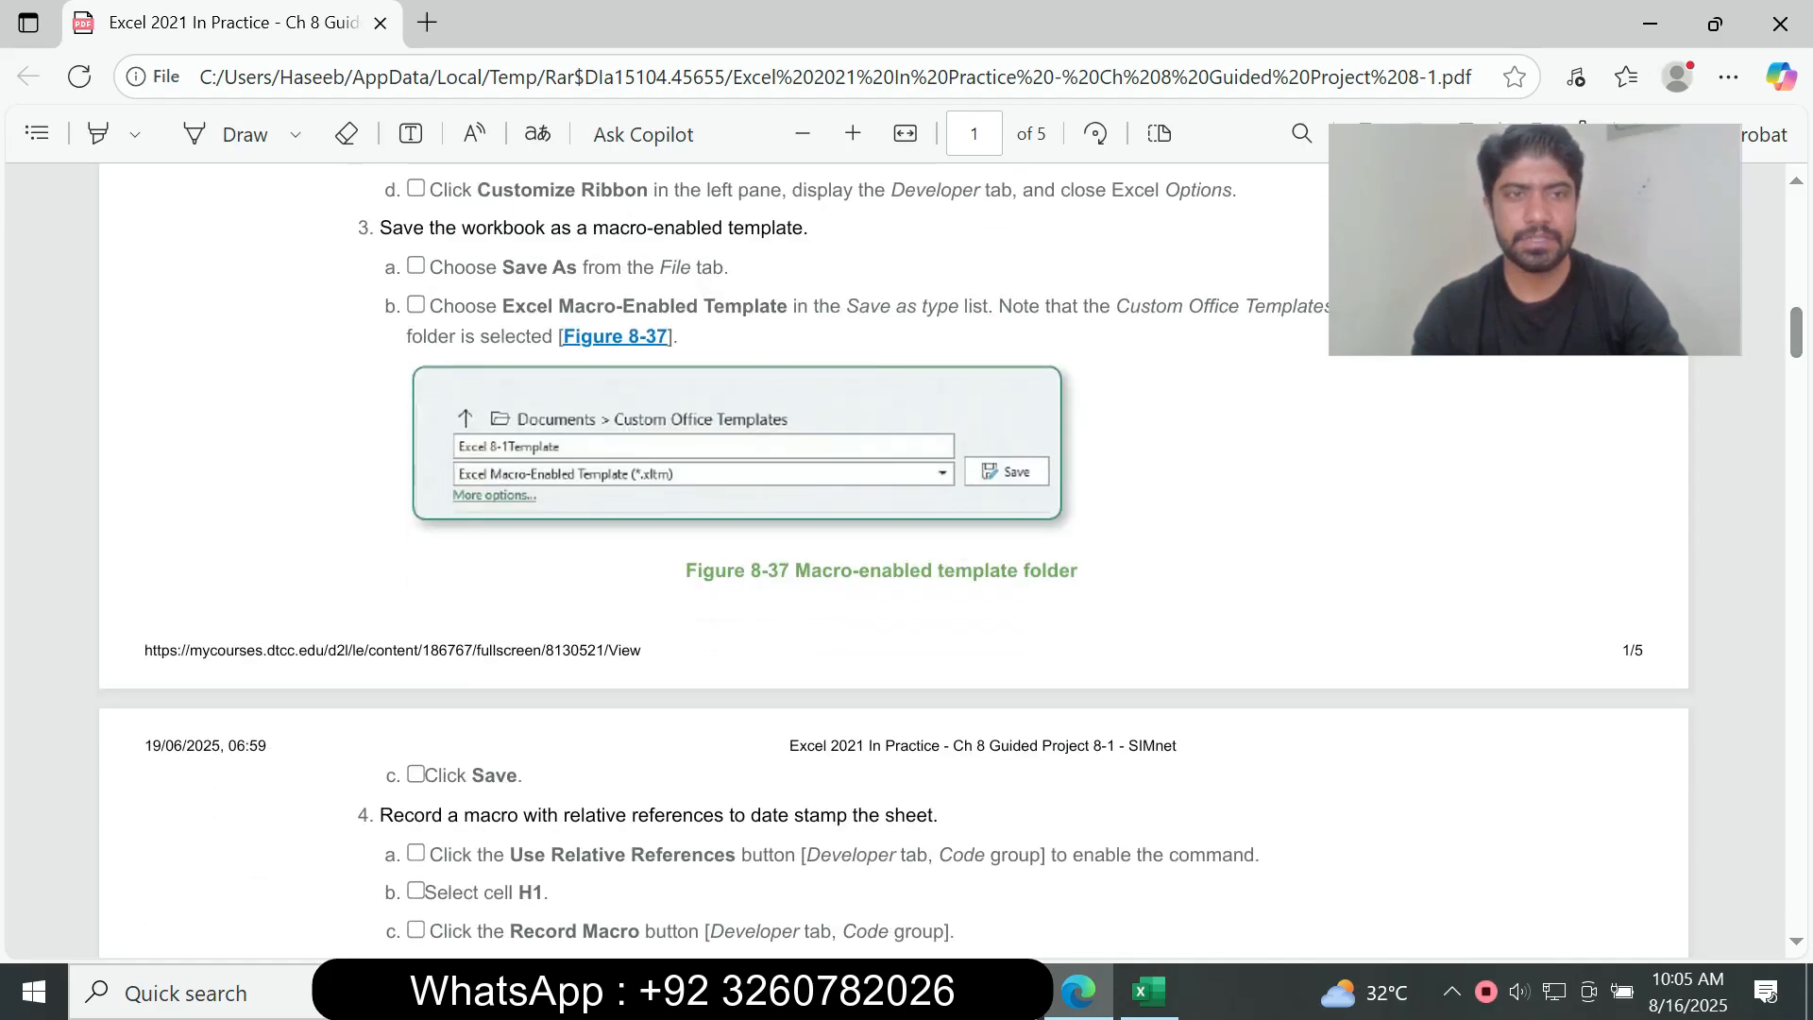
drag(429, 267, 779, 308)
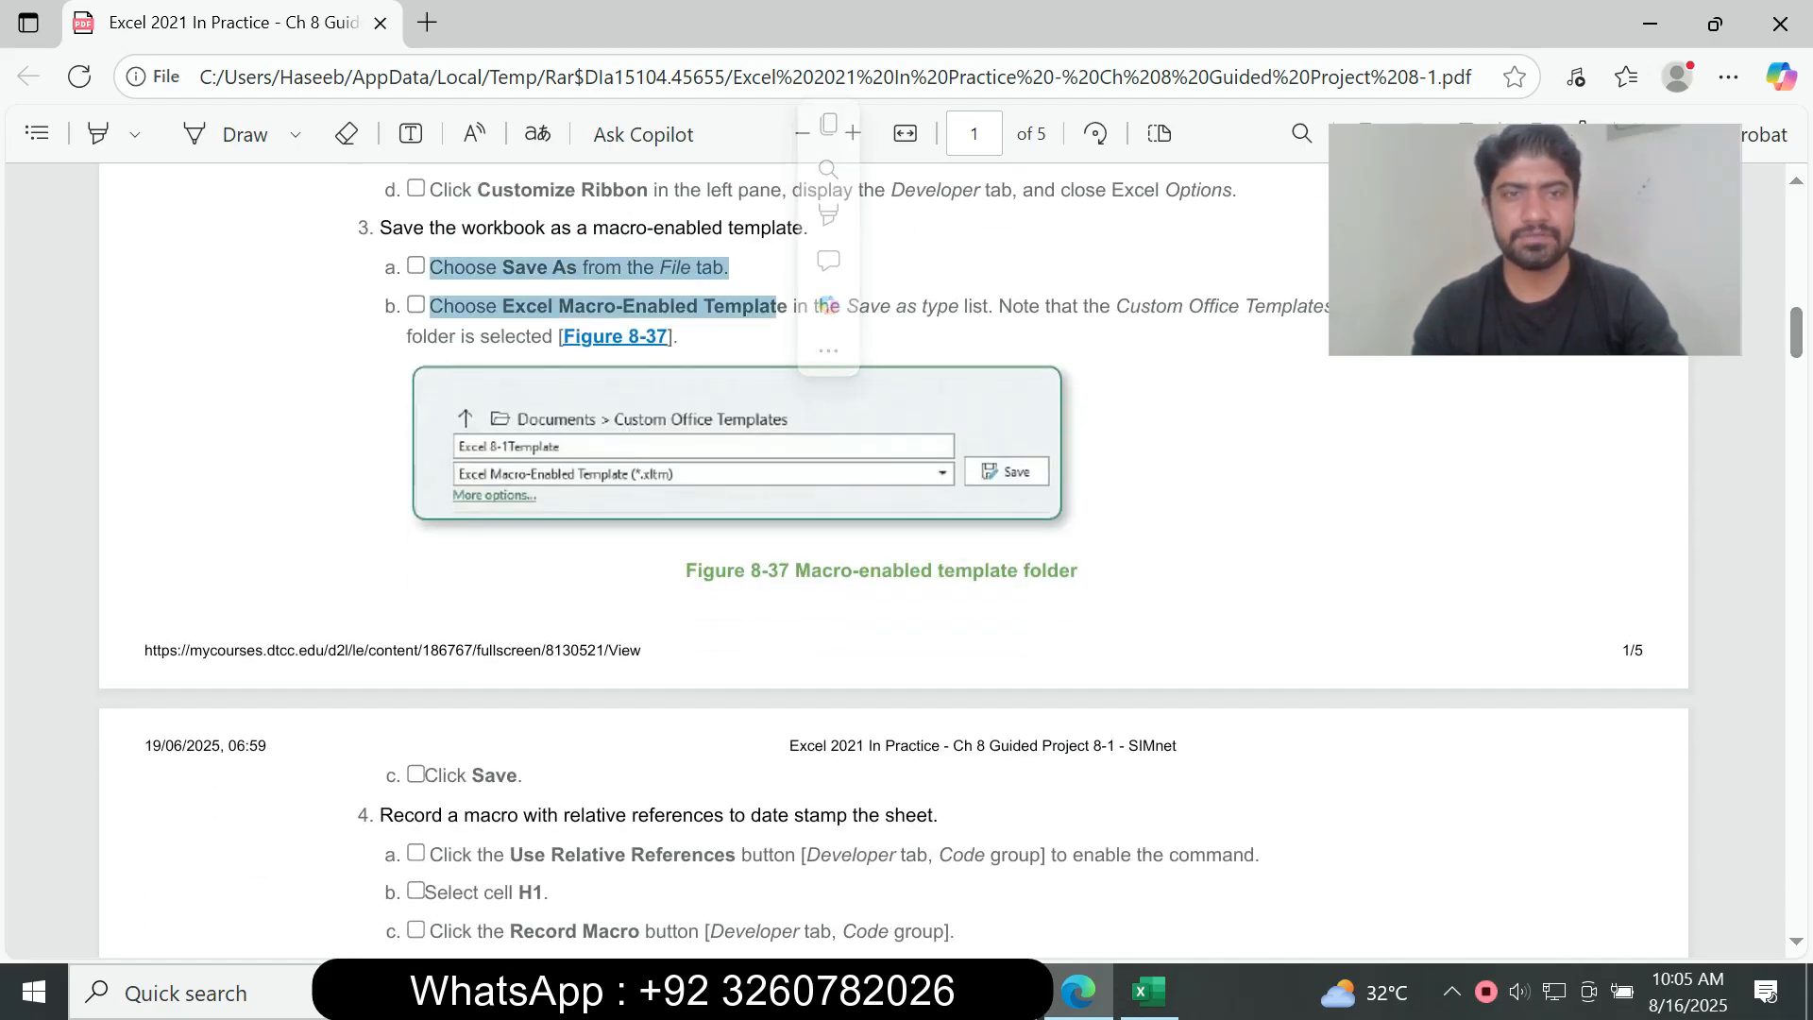
click(782, 321)
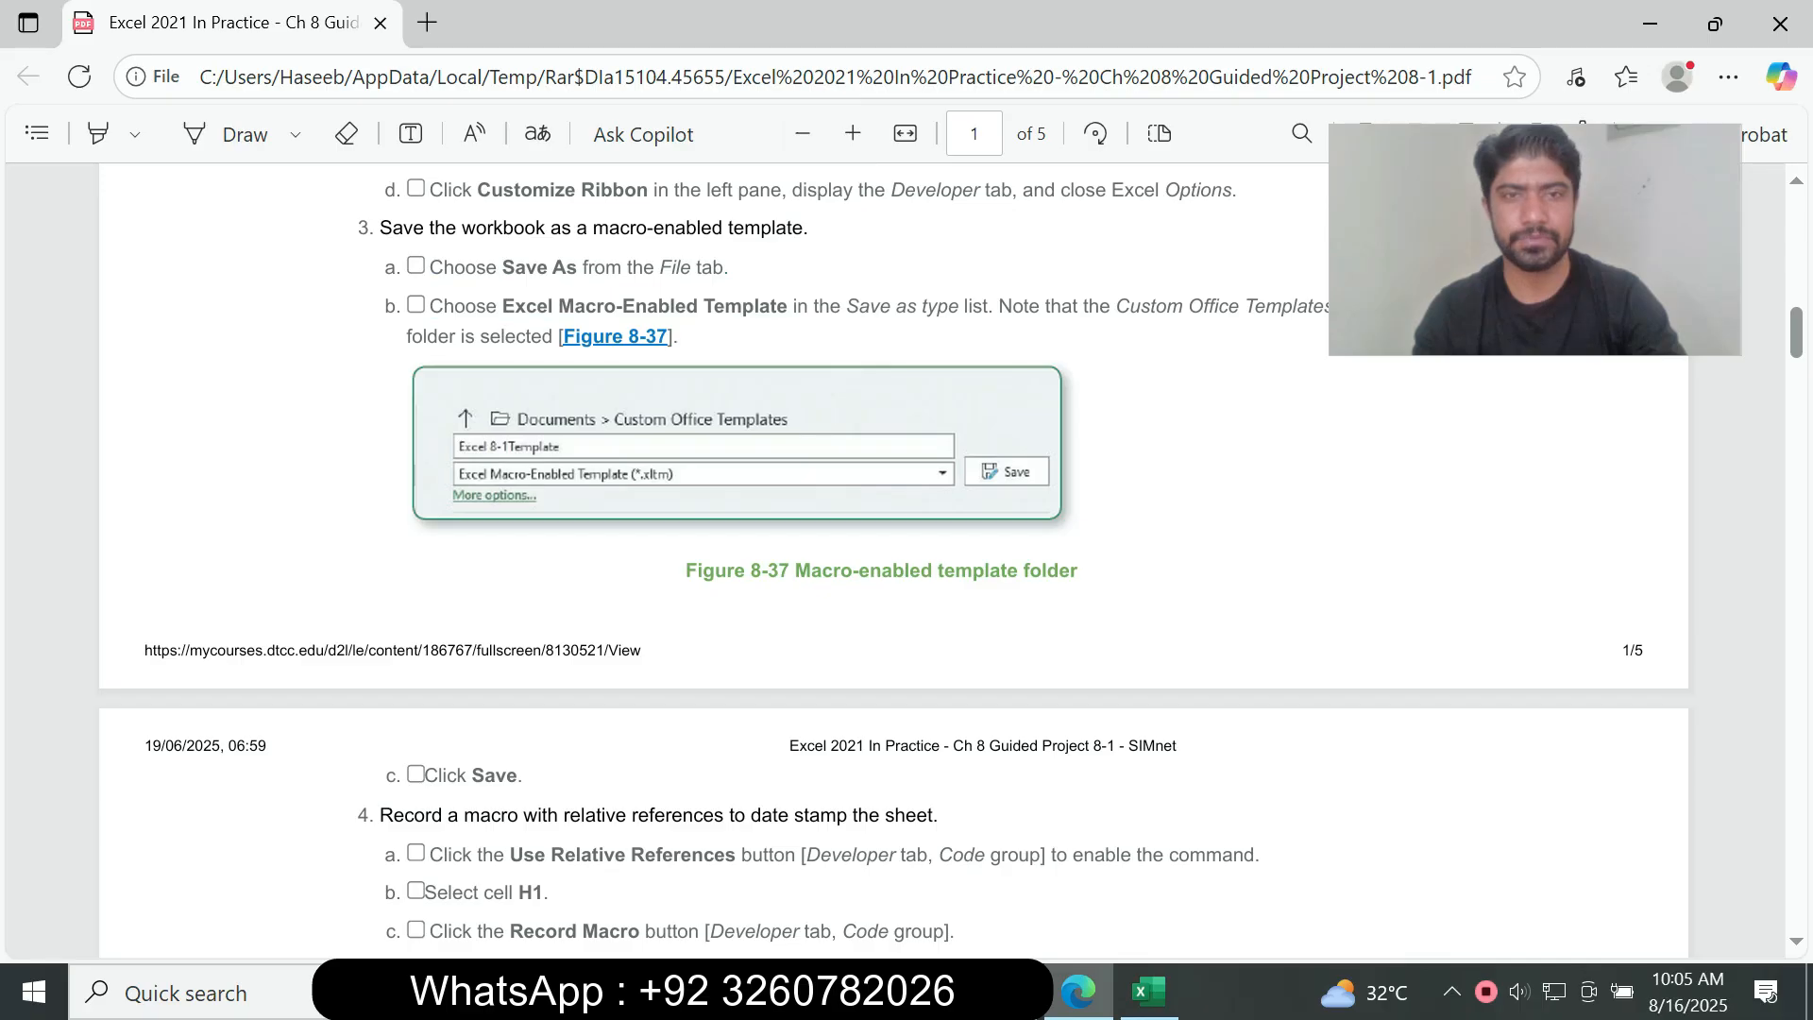
click(1149, 992)
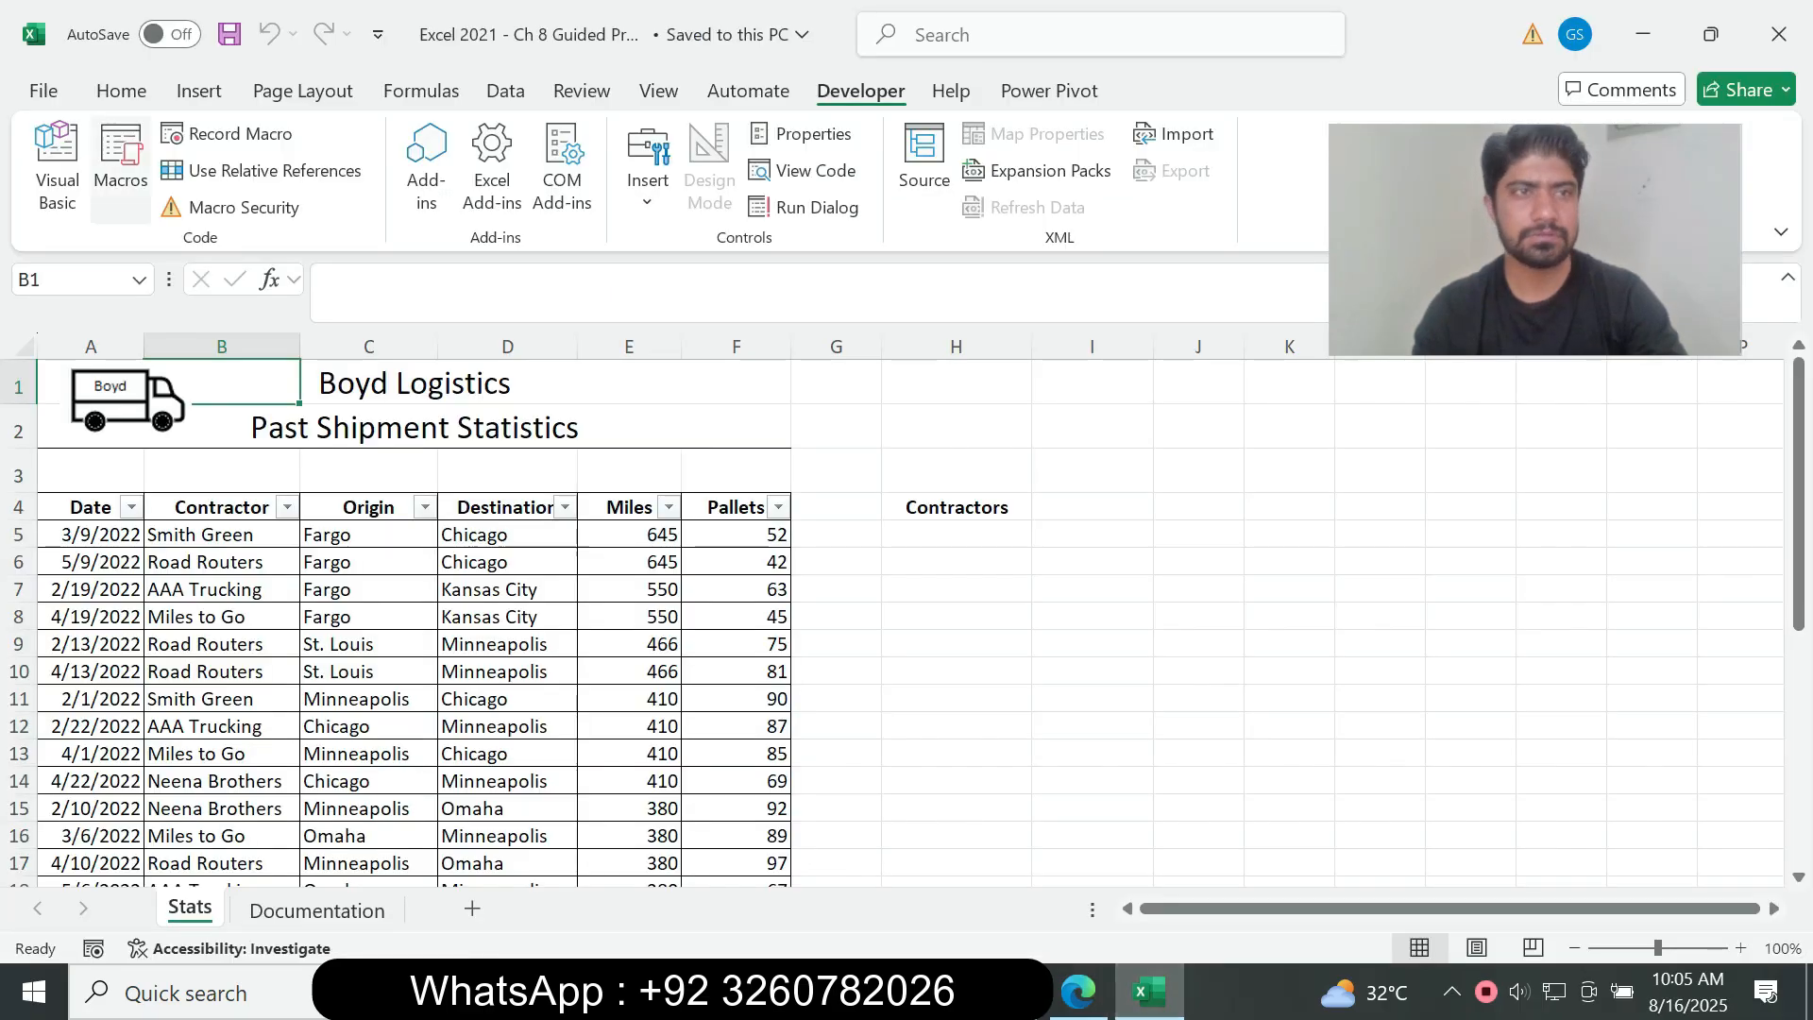
key(alt+f)
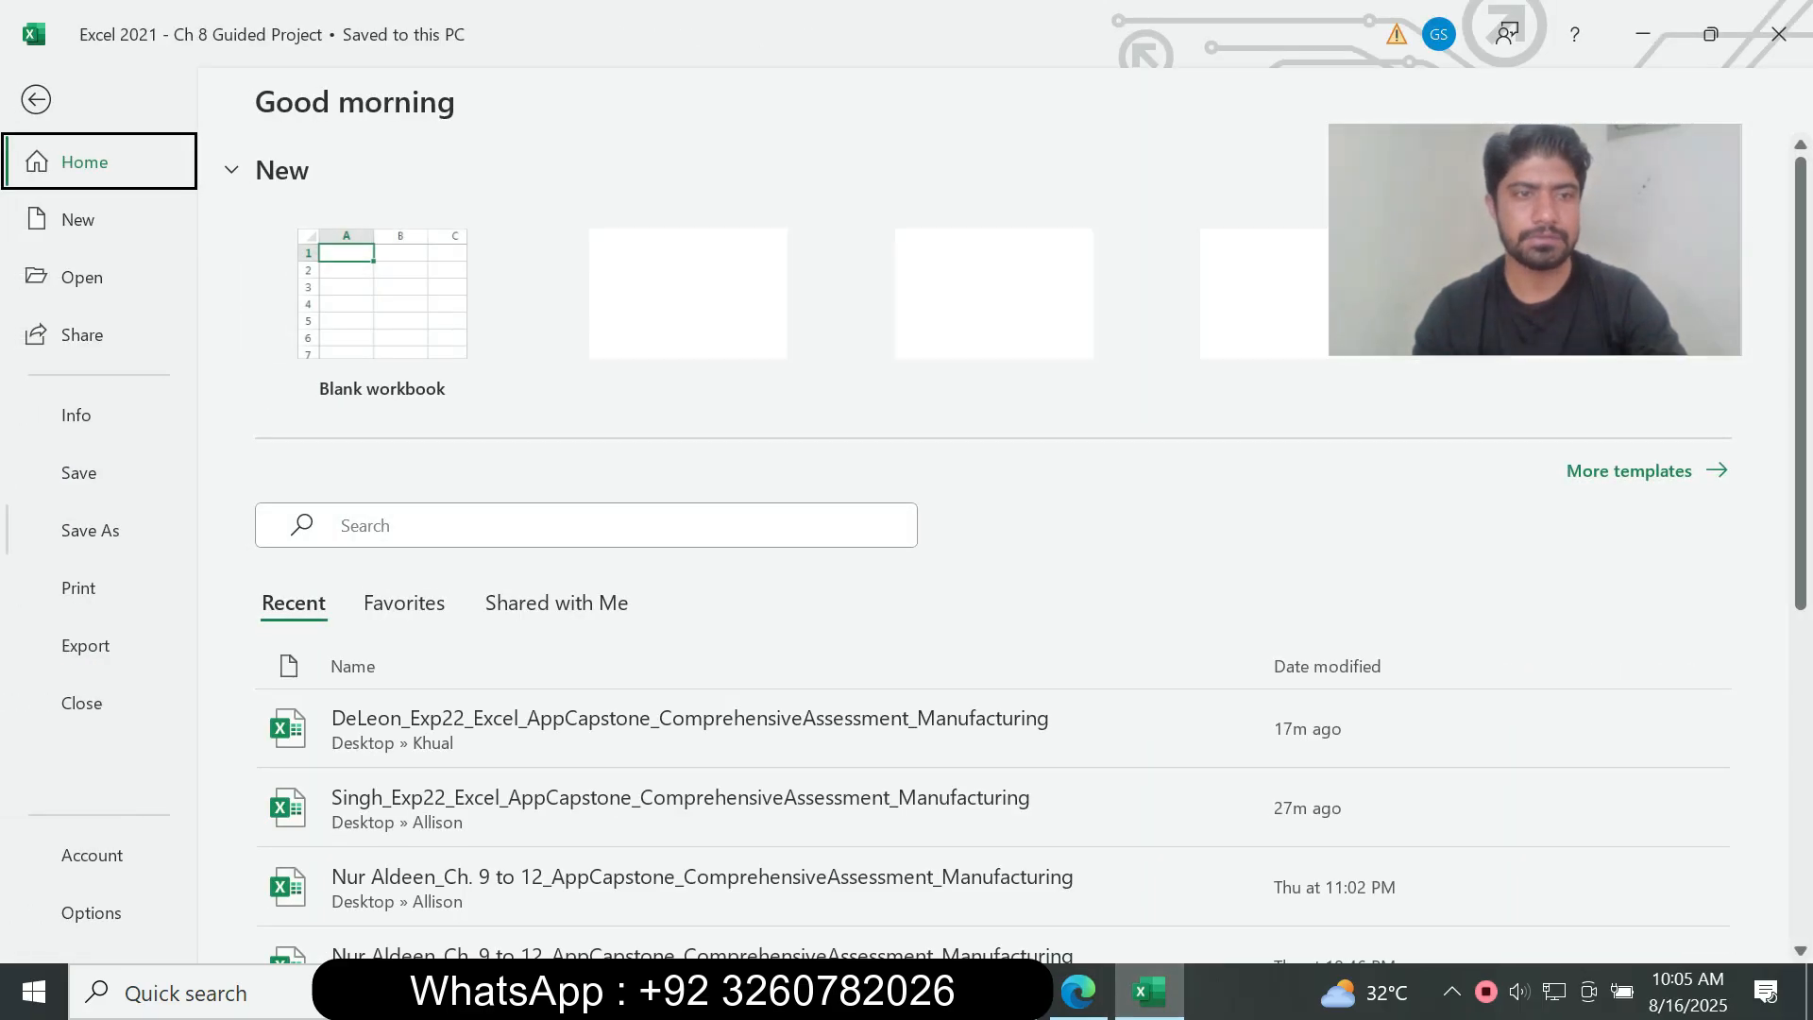
key(a)
click(453, 792)
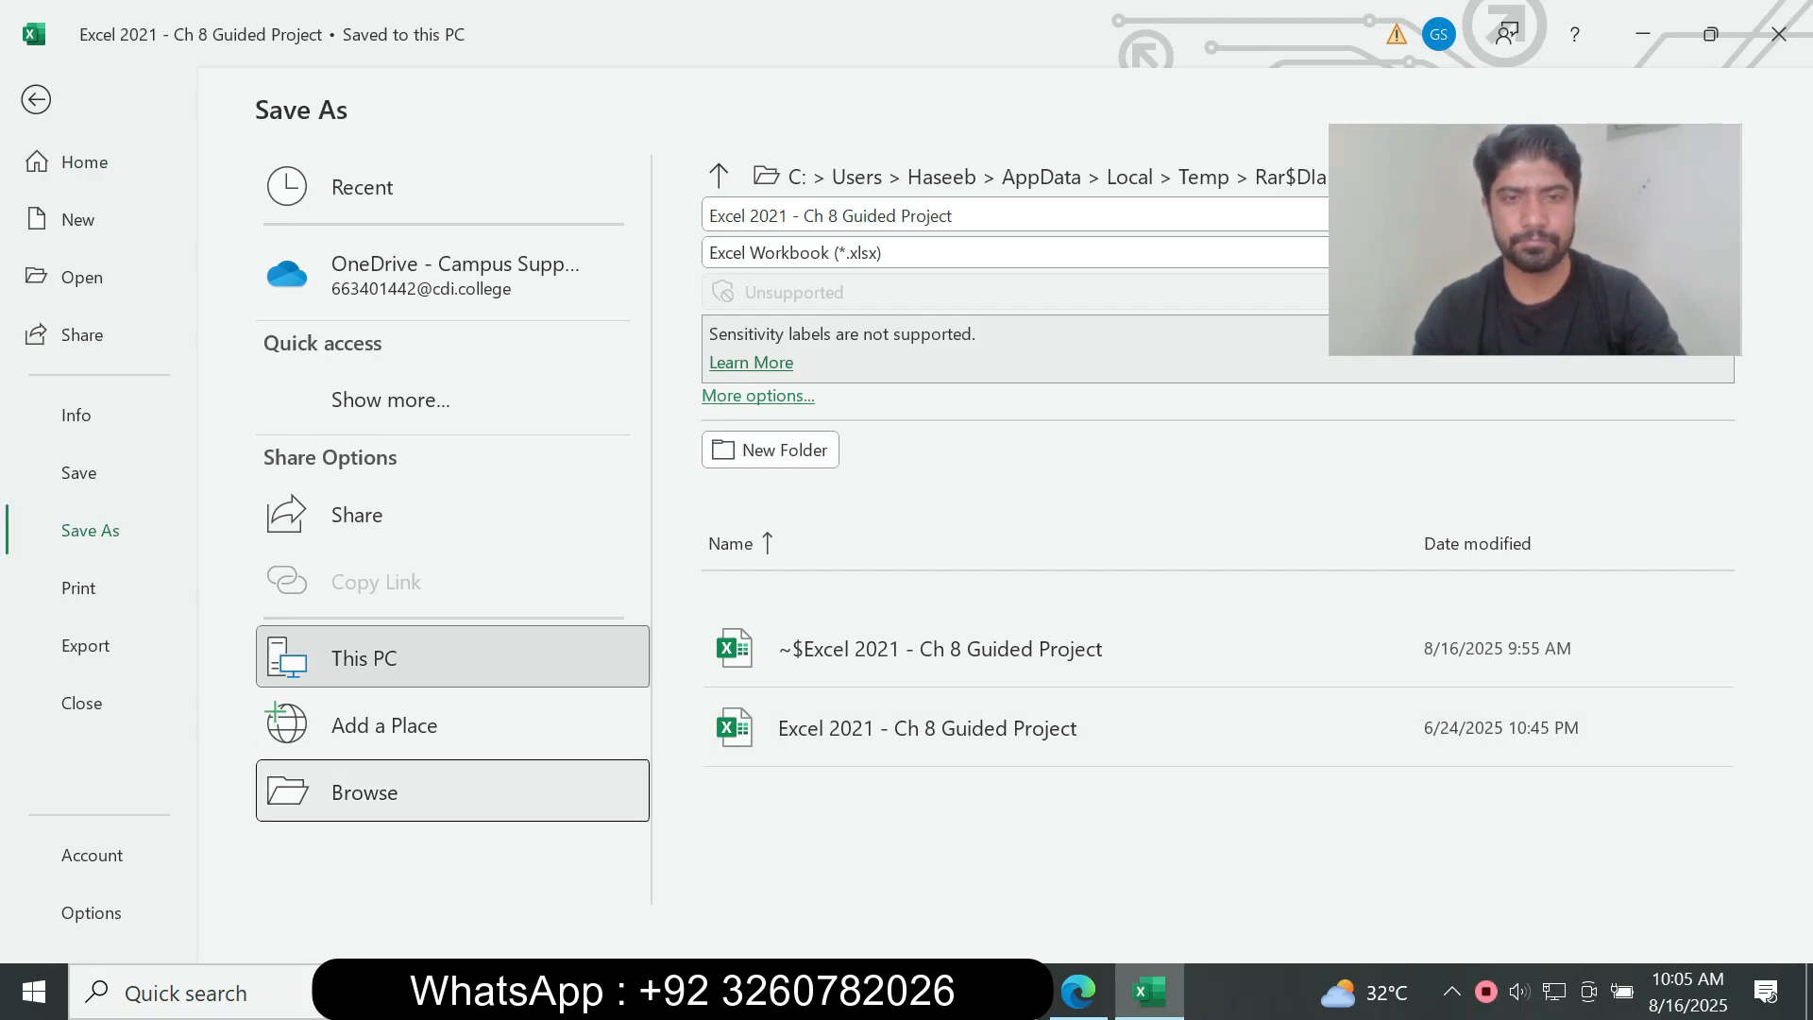
key(Tab)
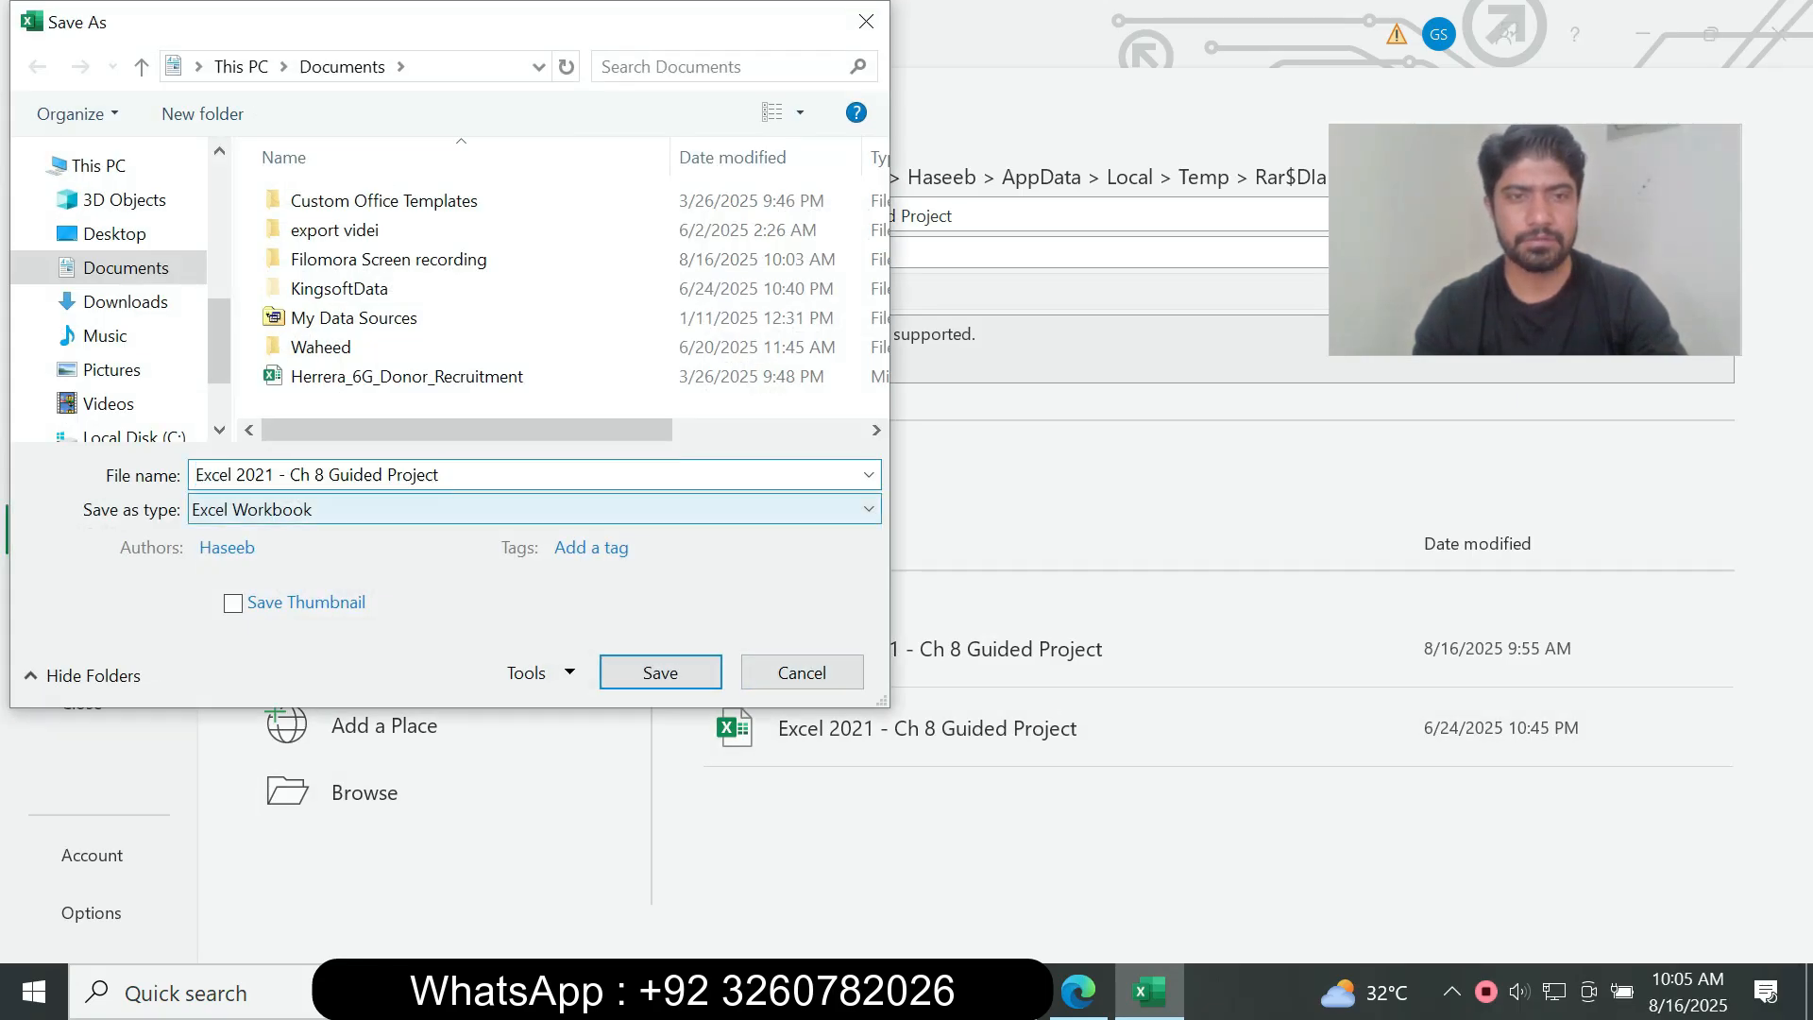
key(alt+Down)
key(Down)
key(Down)
key(Down)
key(Down)
key(Up)
key(Up)
key(Up)
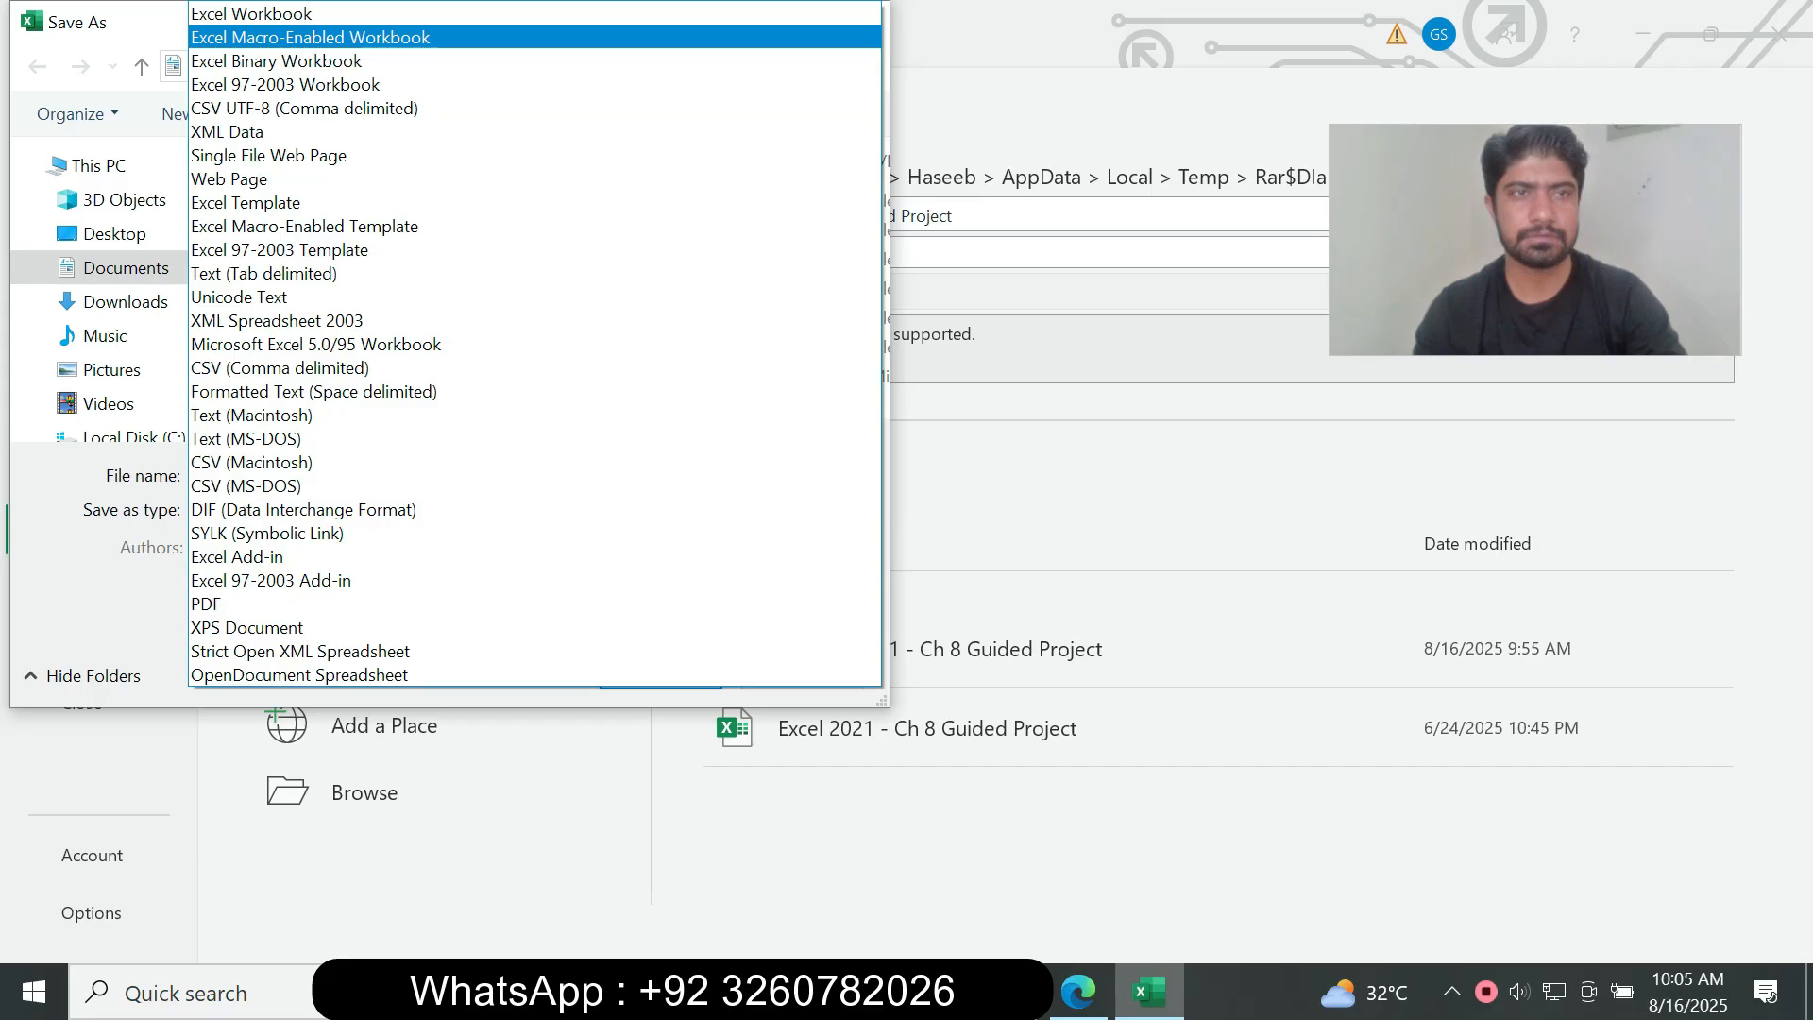
click(310, 38)
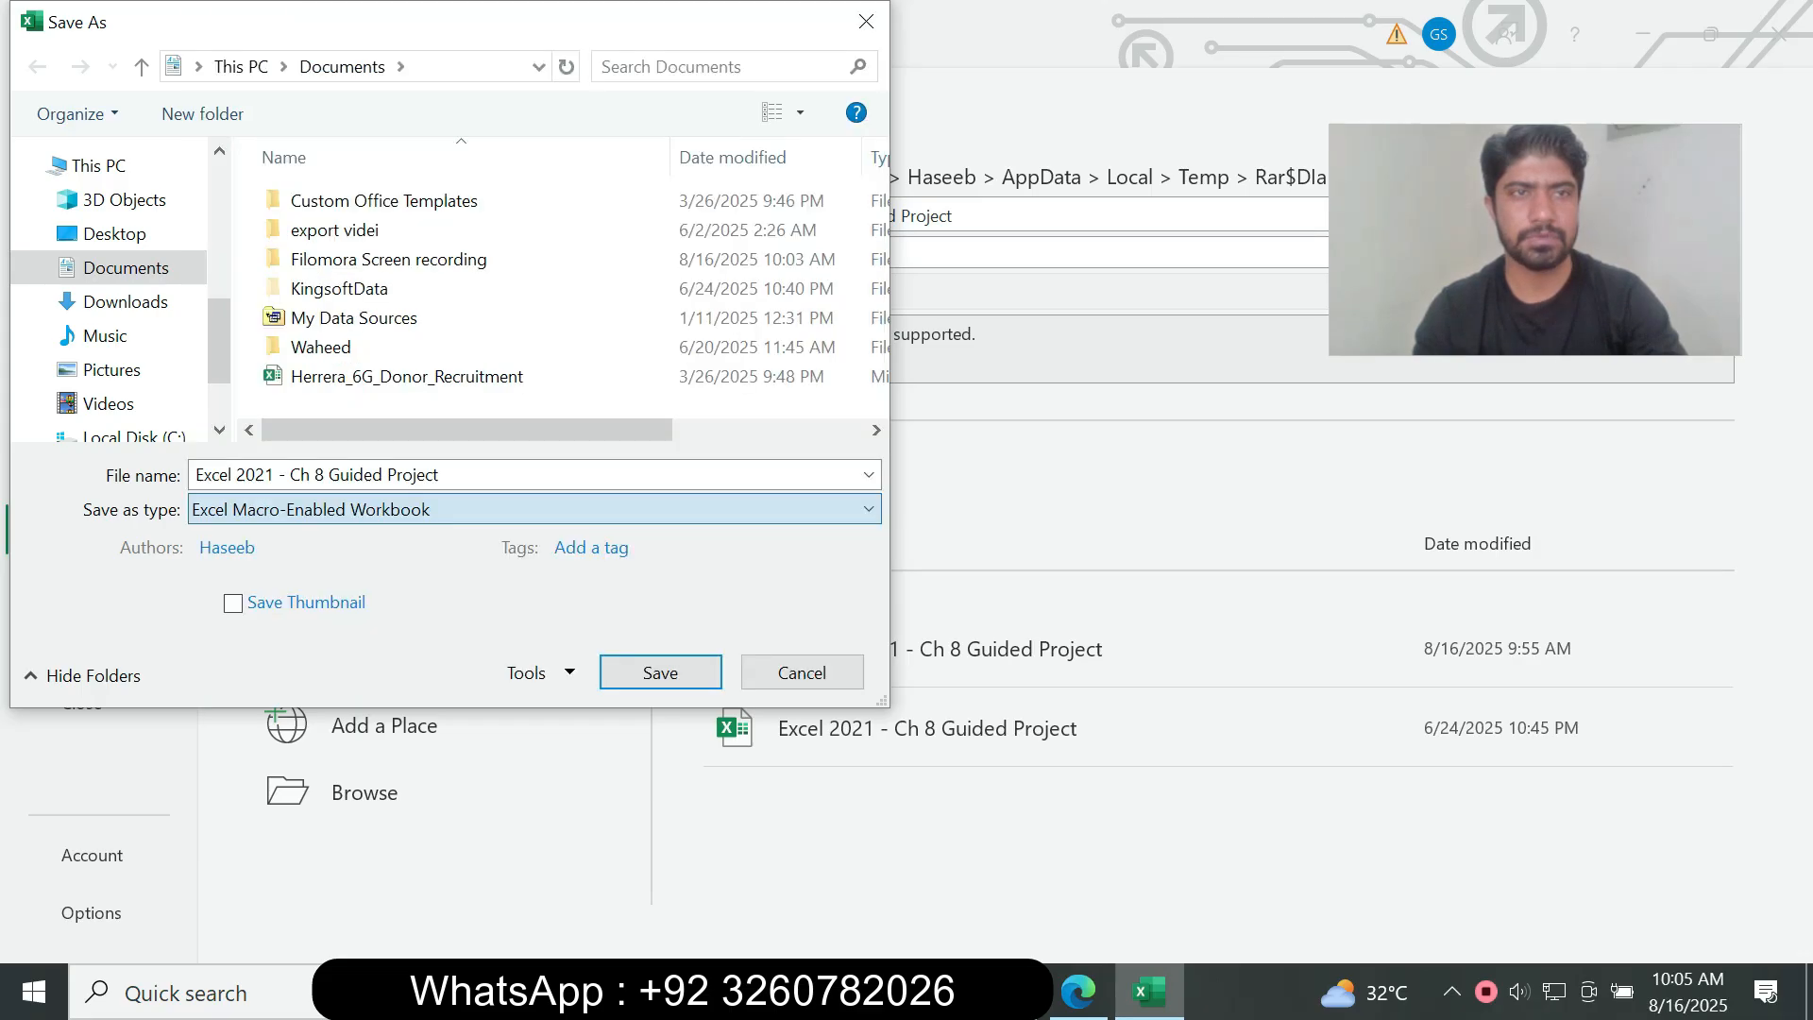
click(1079, 991)
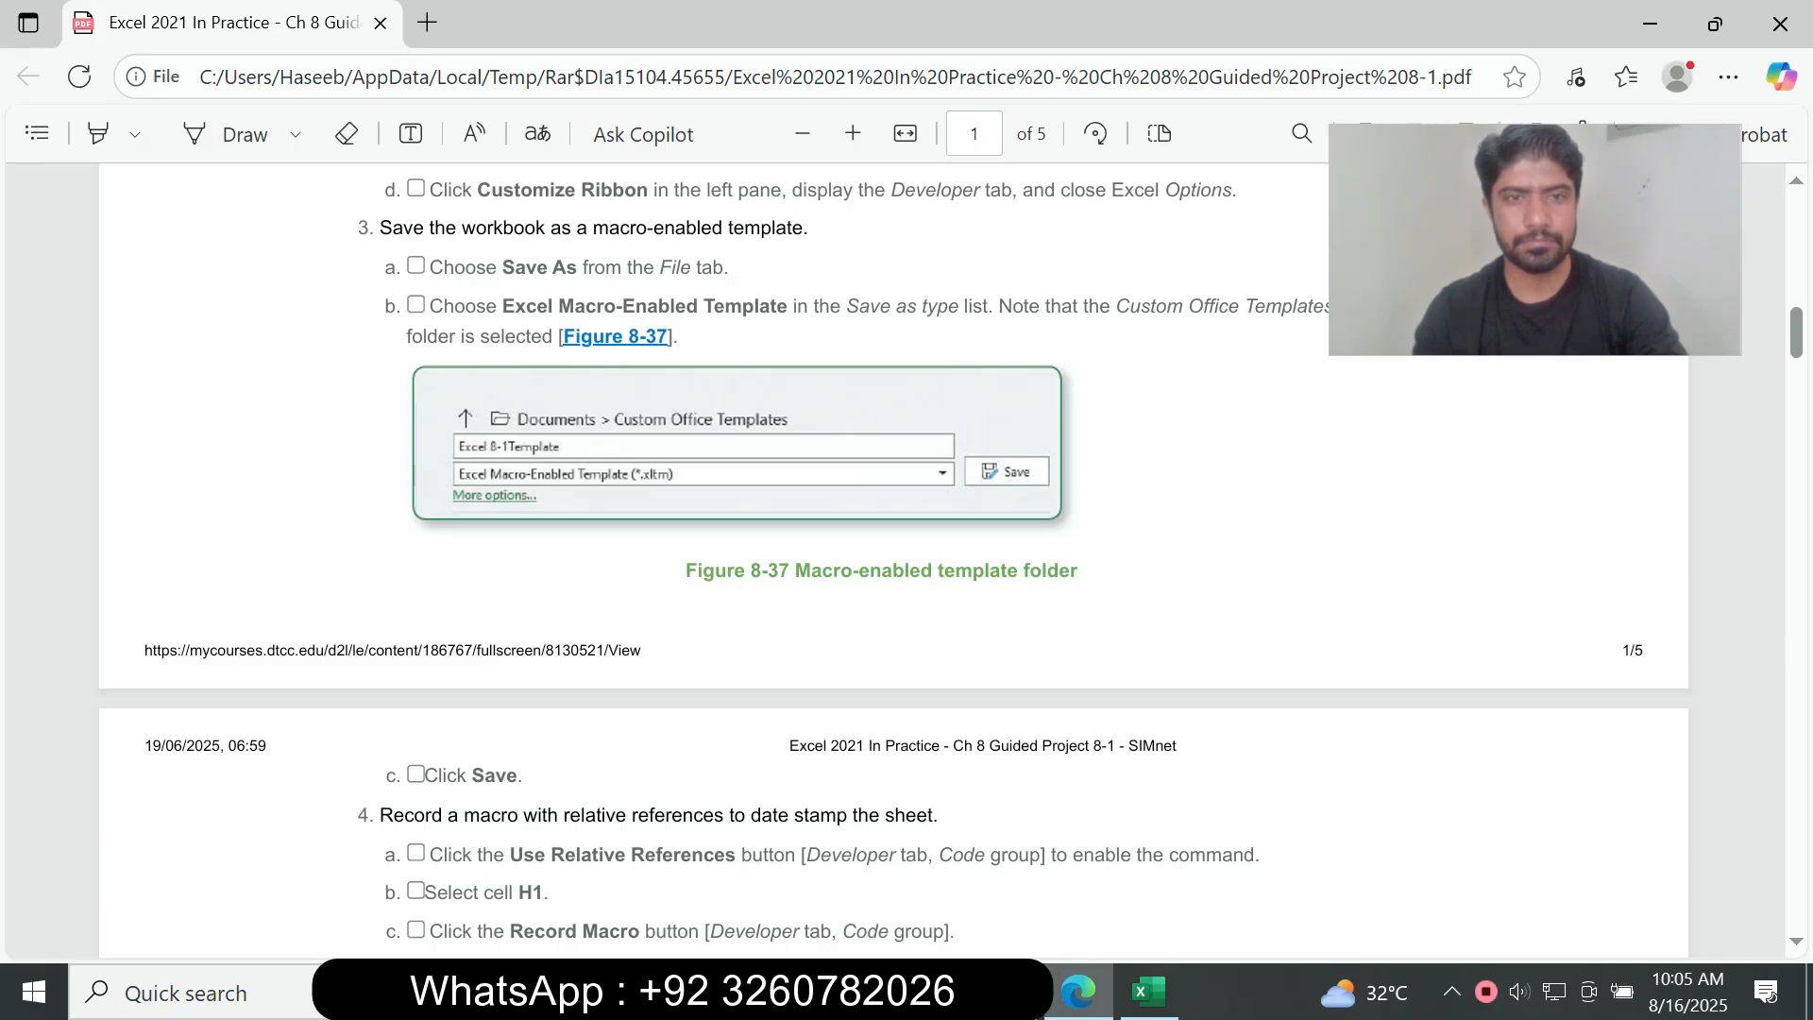
click(1148, 992)
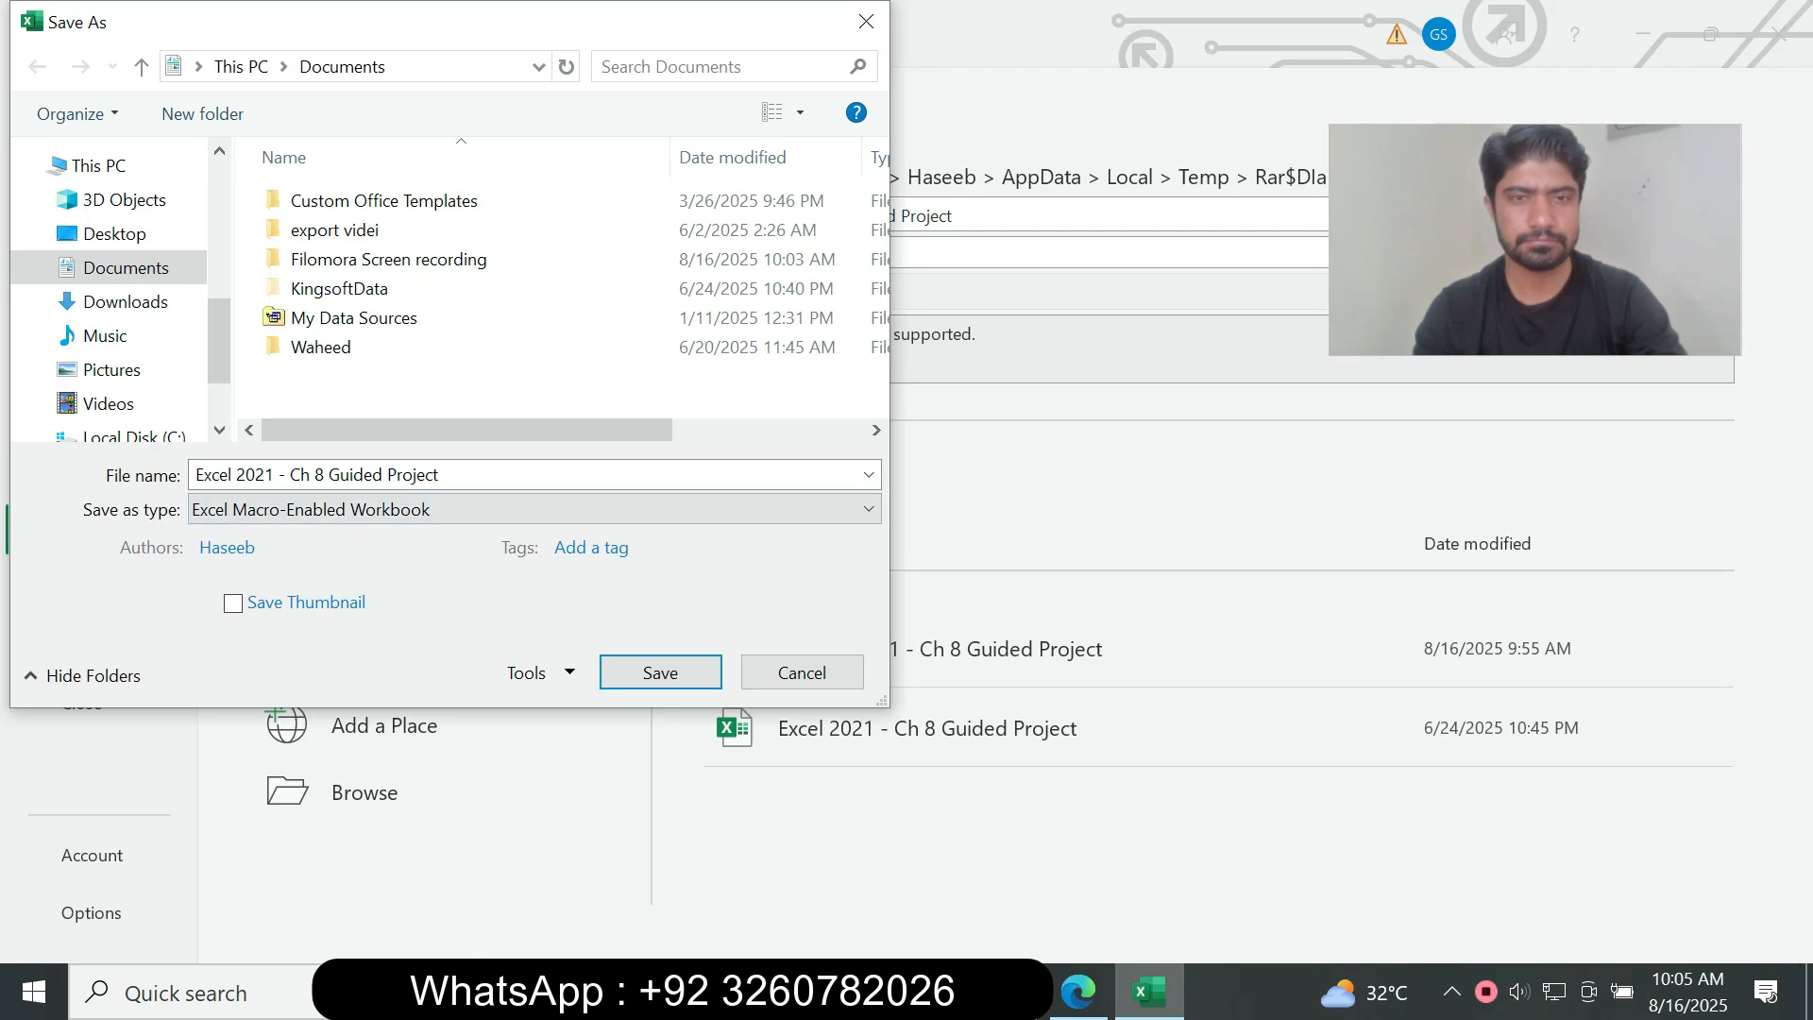
click(535, 510)
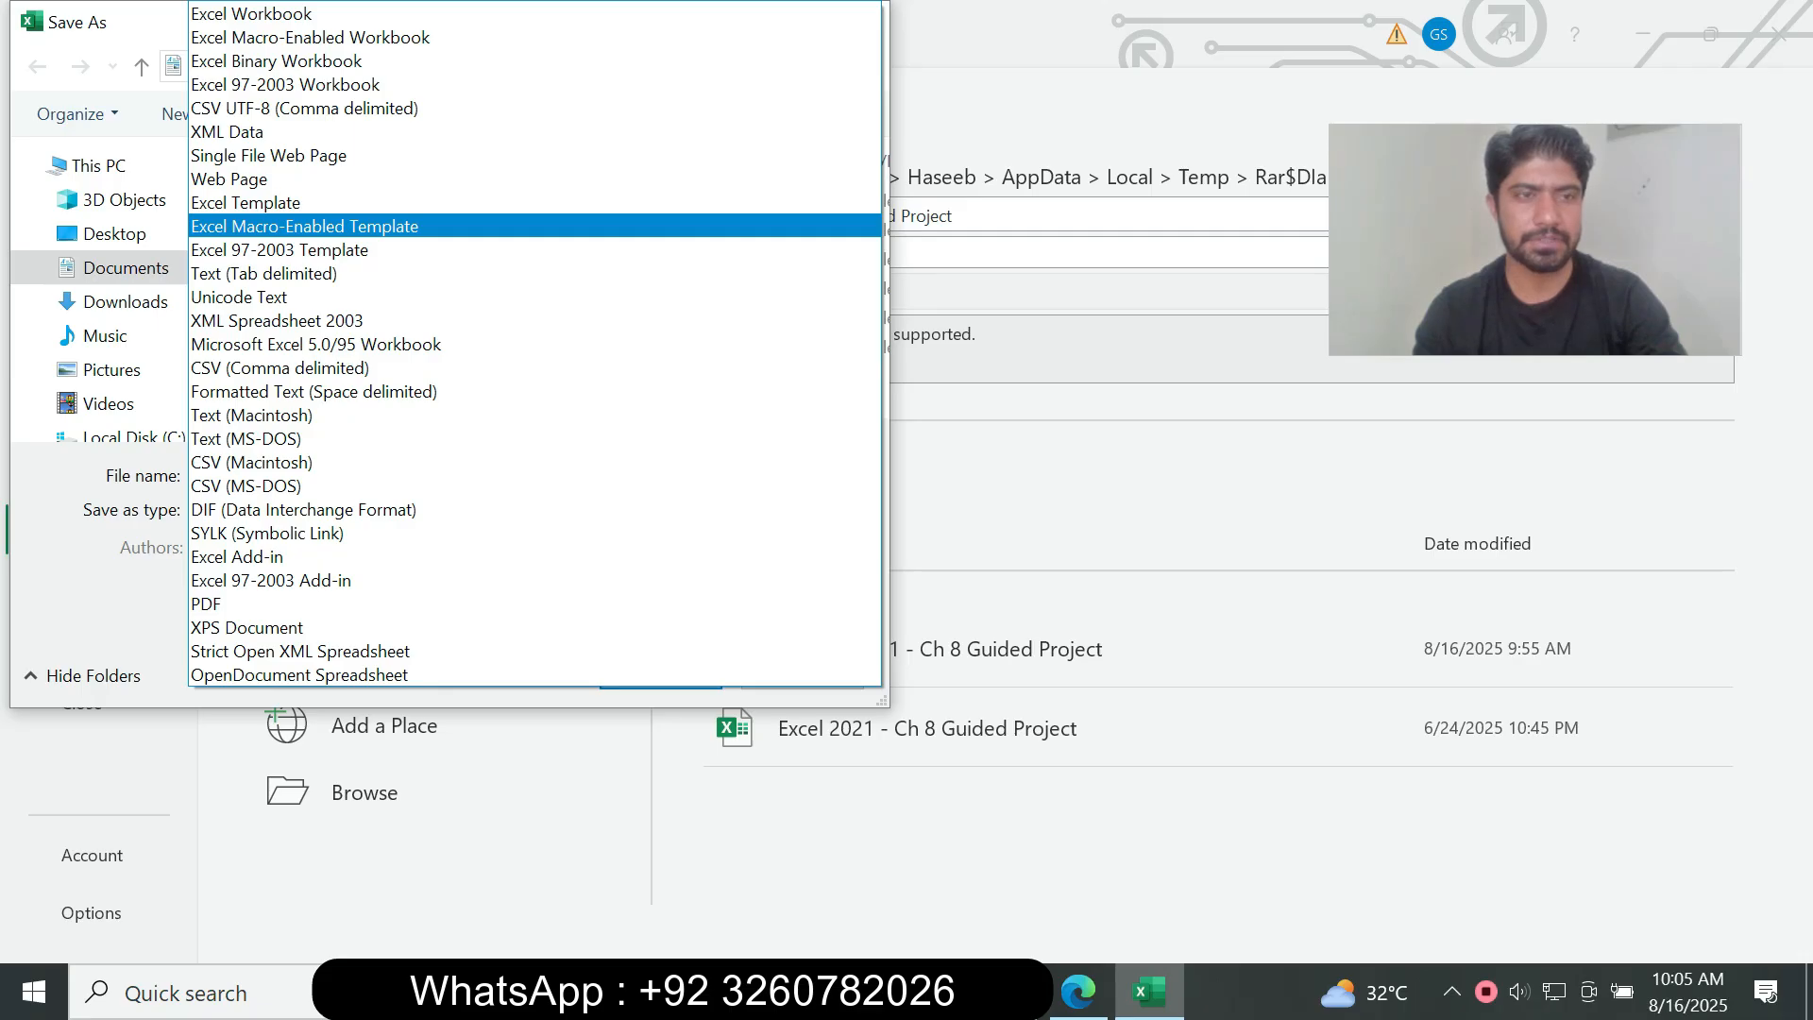
click(304, 226)
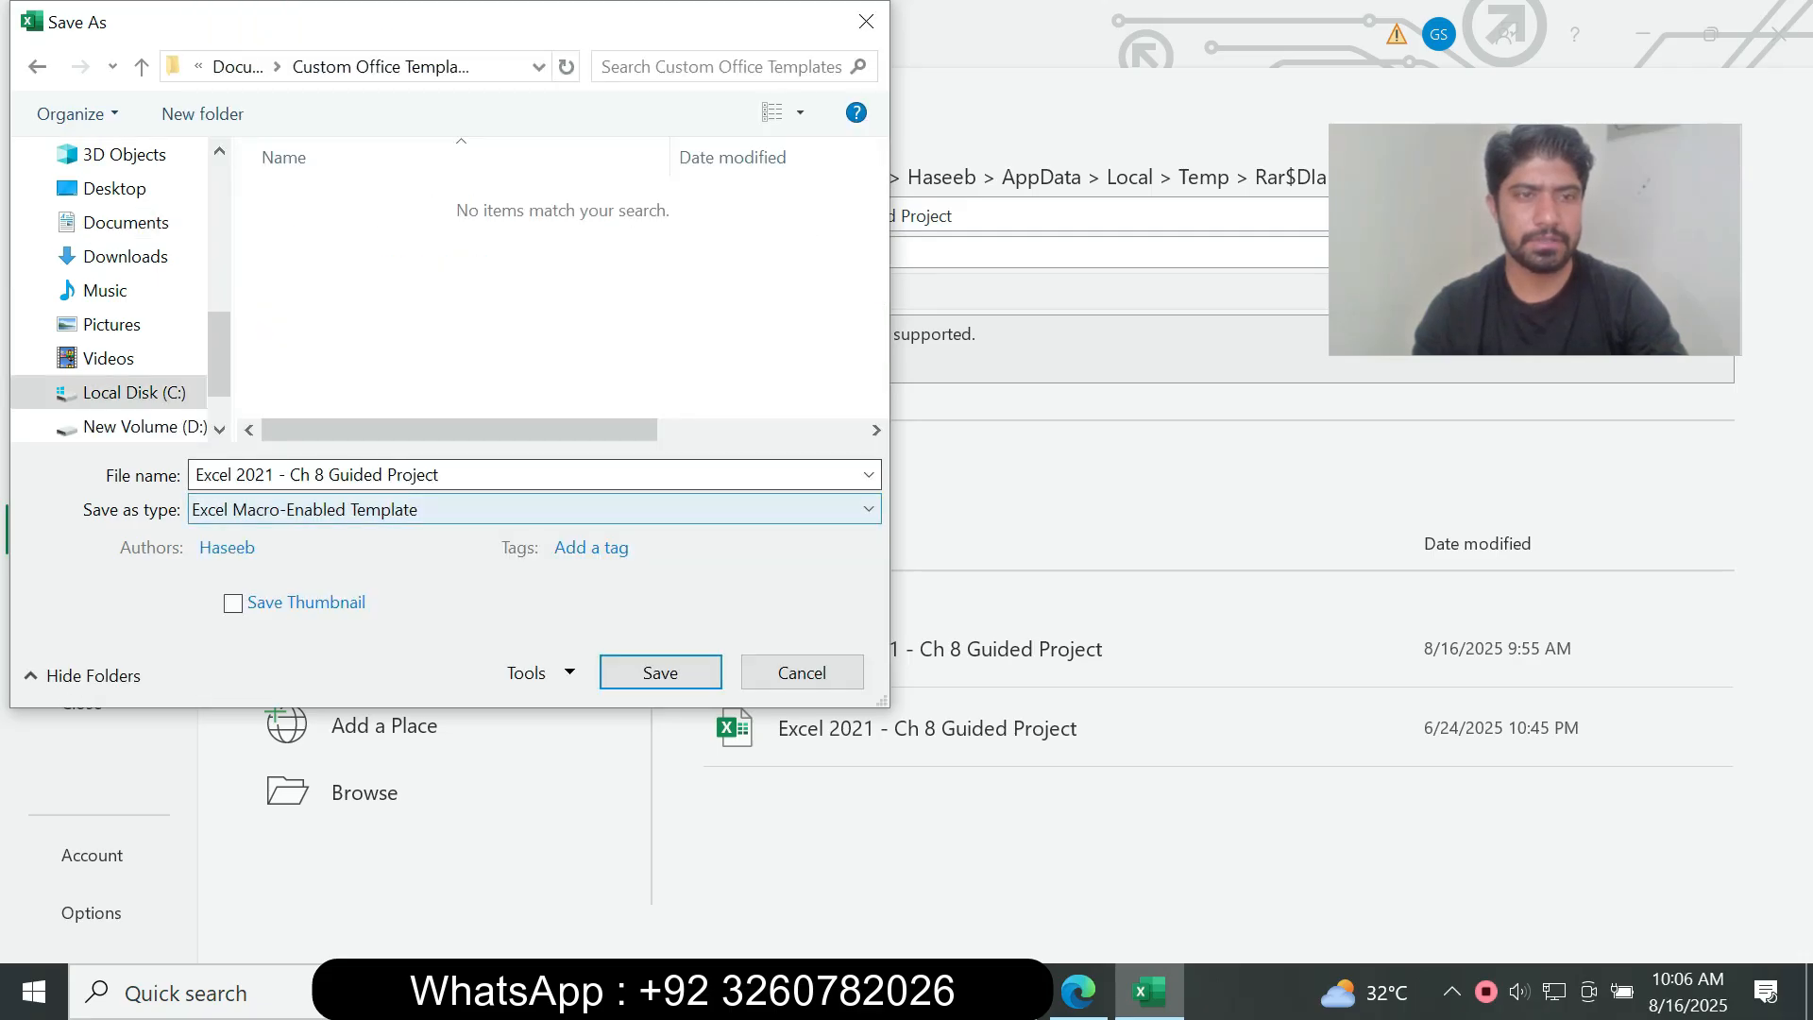
click(1078, 992)
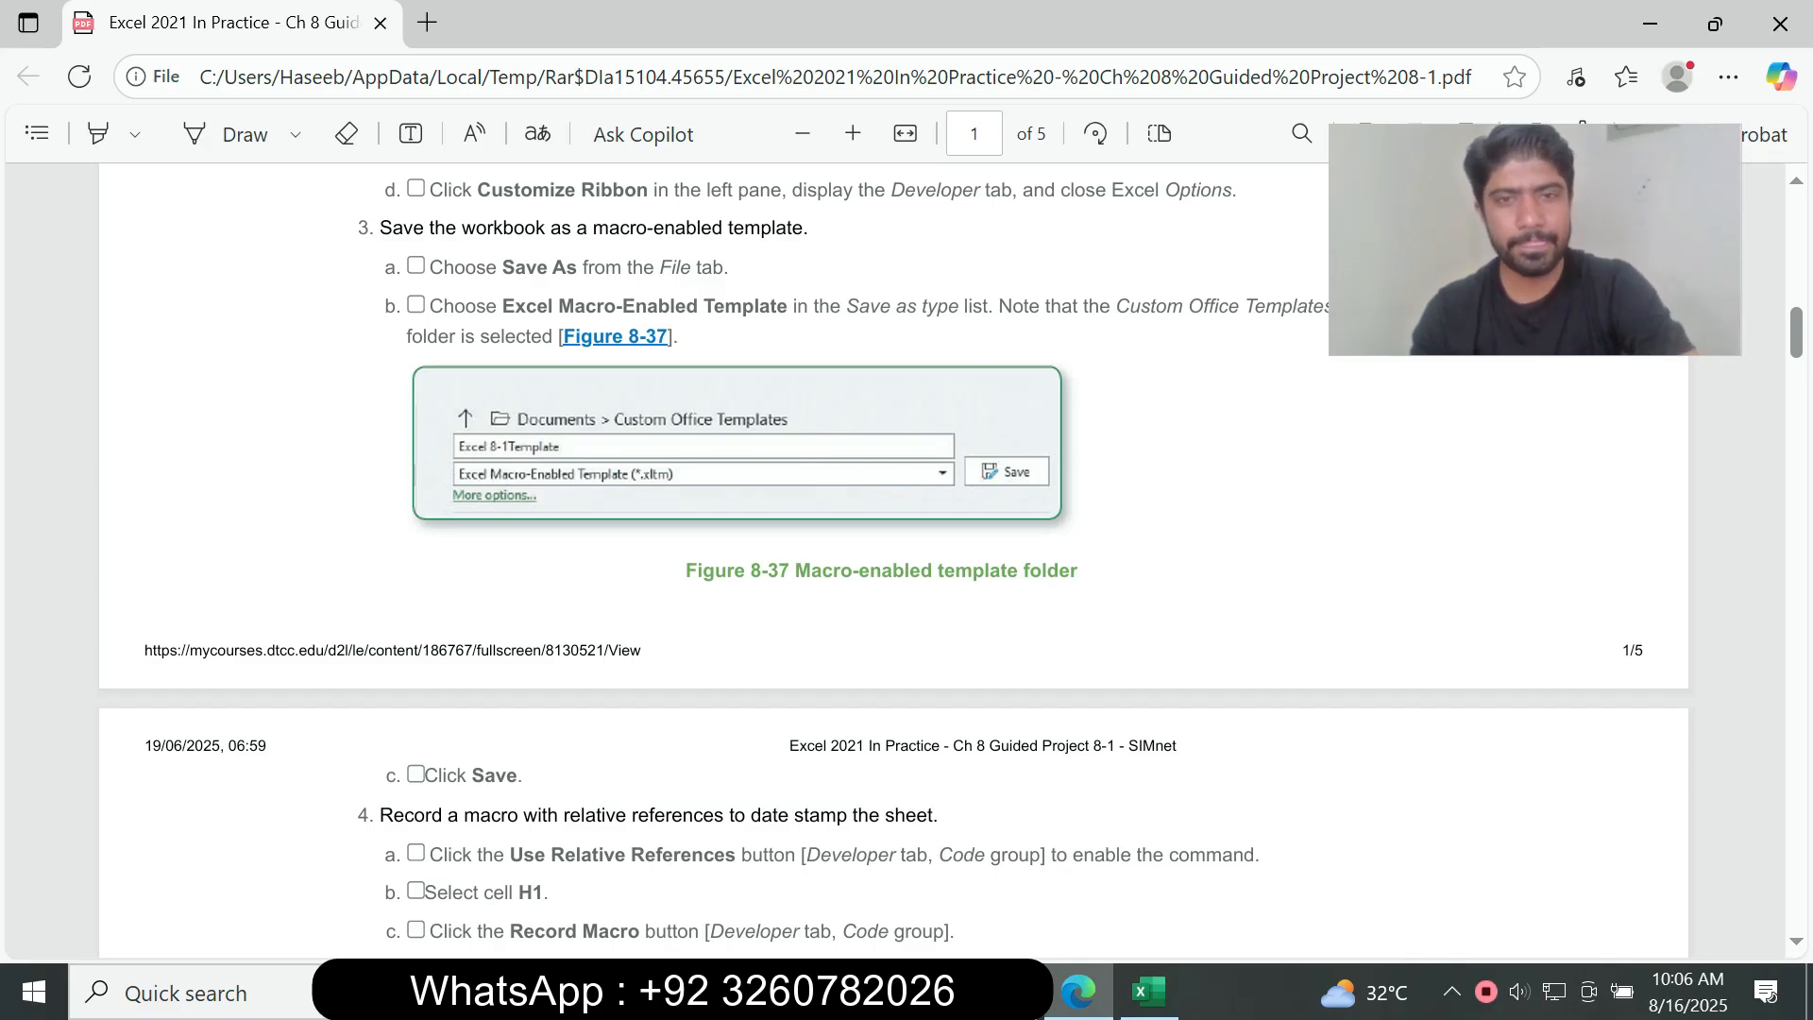
click(1148, 992)
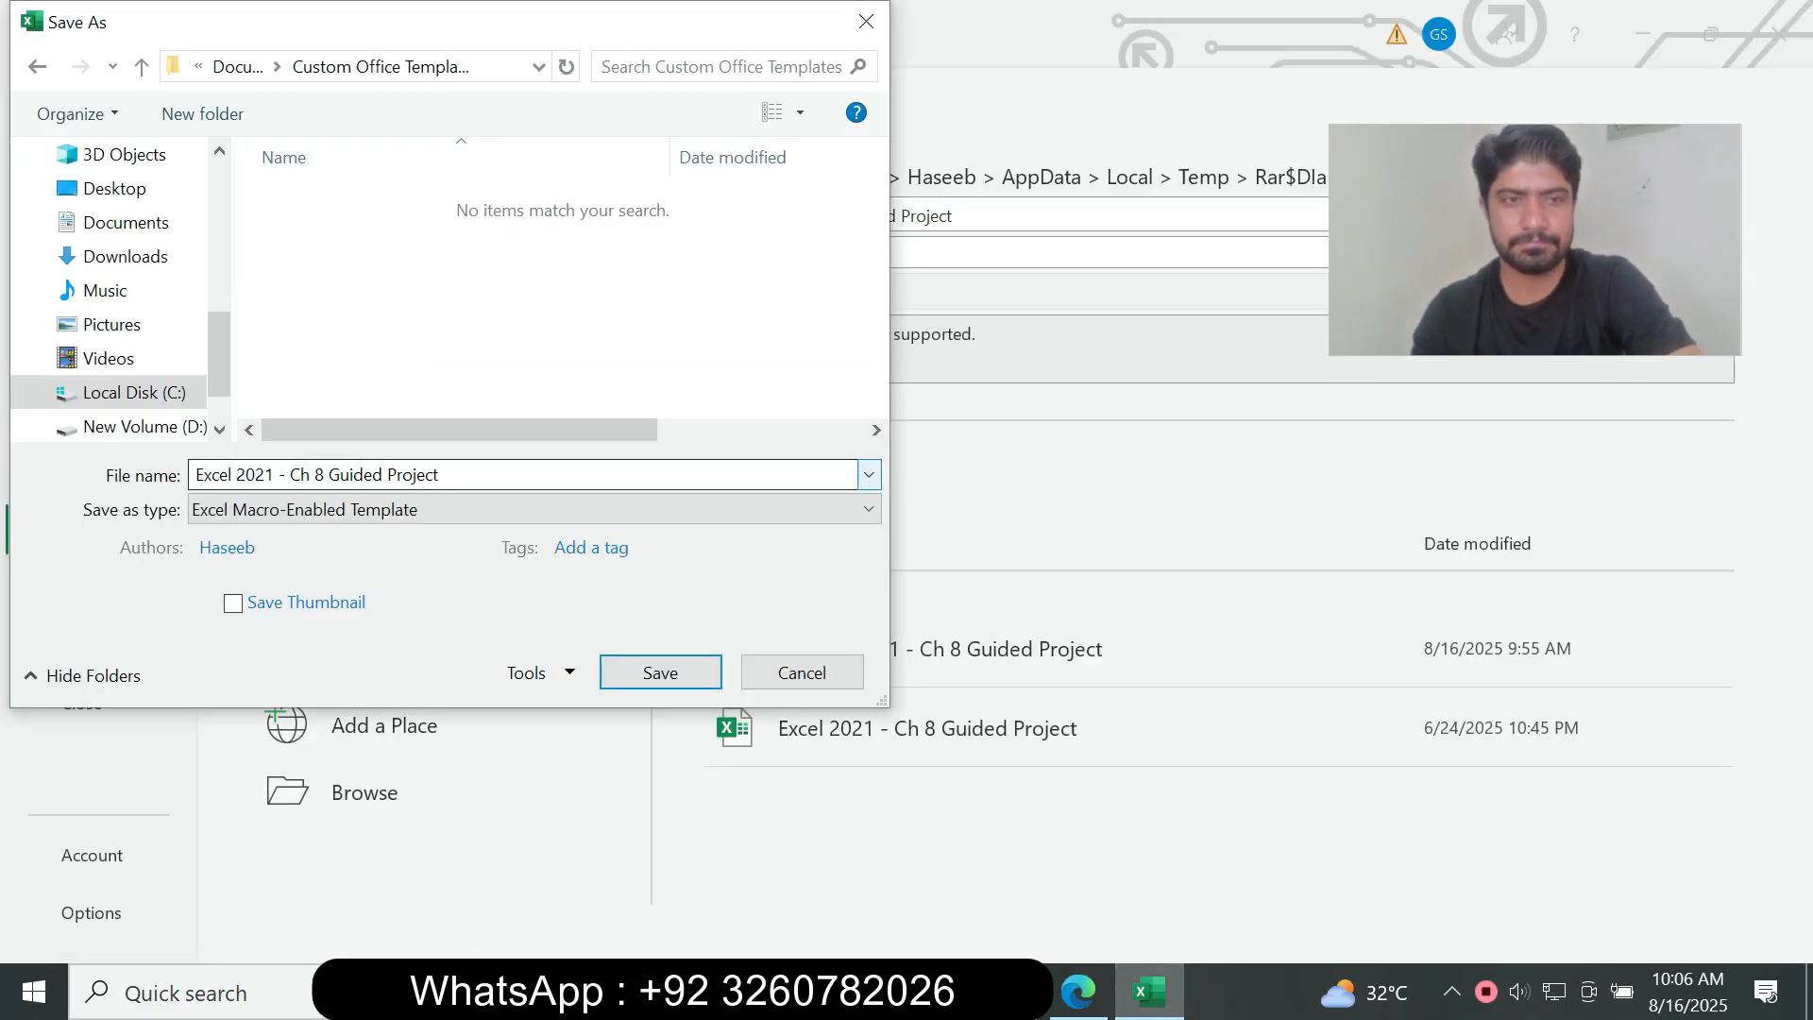
click(869, 475)
click(868, 475)
click(802, 672)
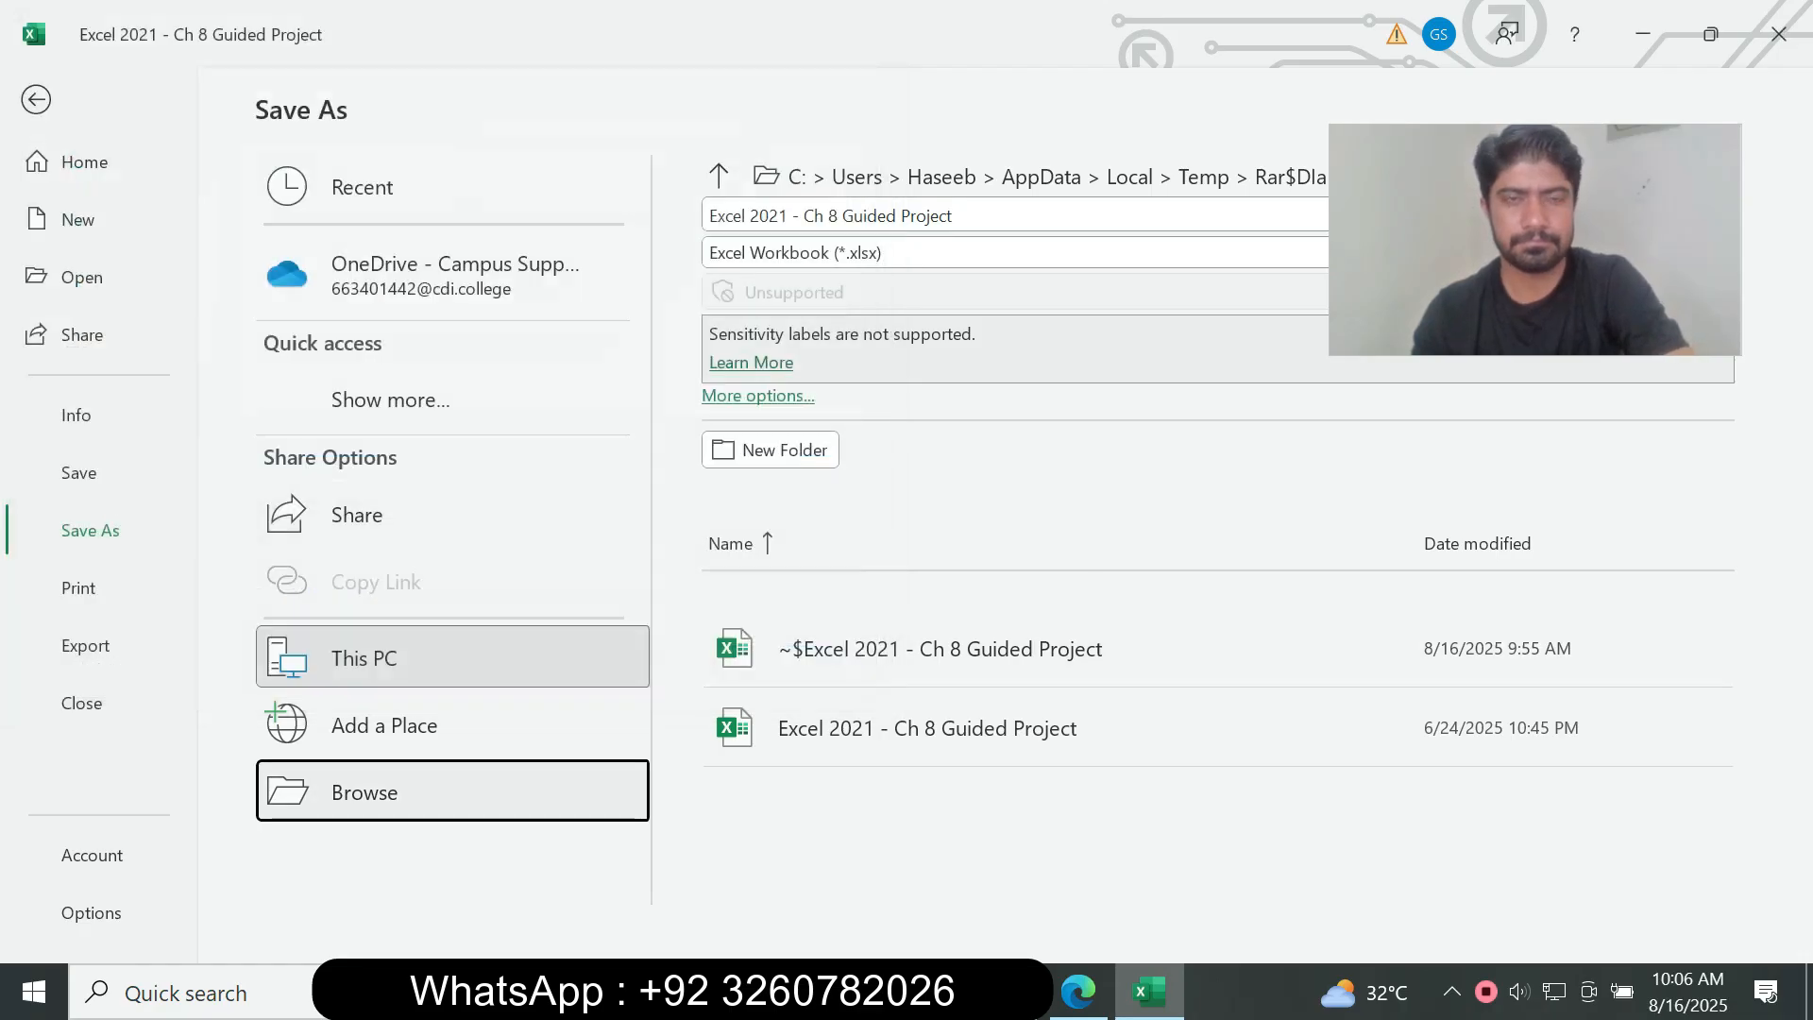
Step: Switch to the assignment PDF in Edge and read step 4 on recording a relative-reference macro to date stamp the sheet
key(alt+Tab)
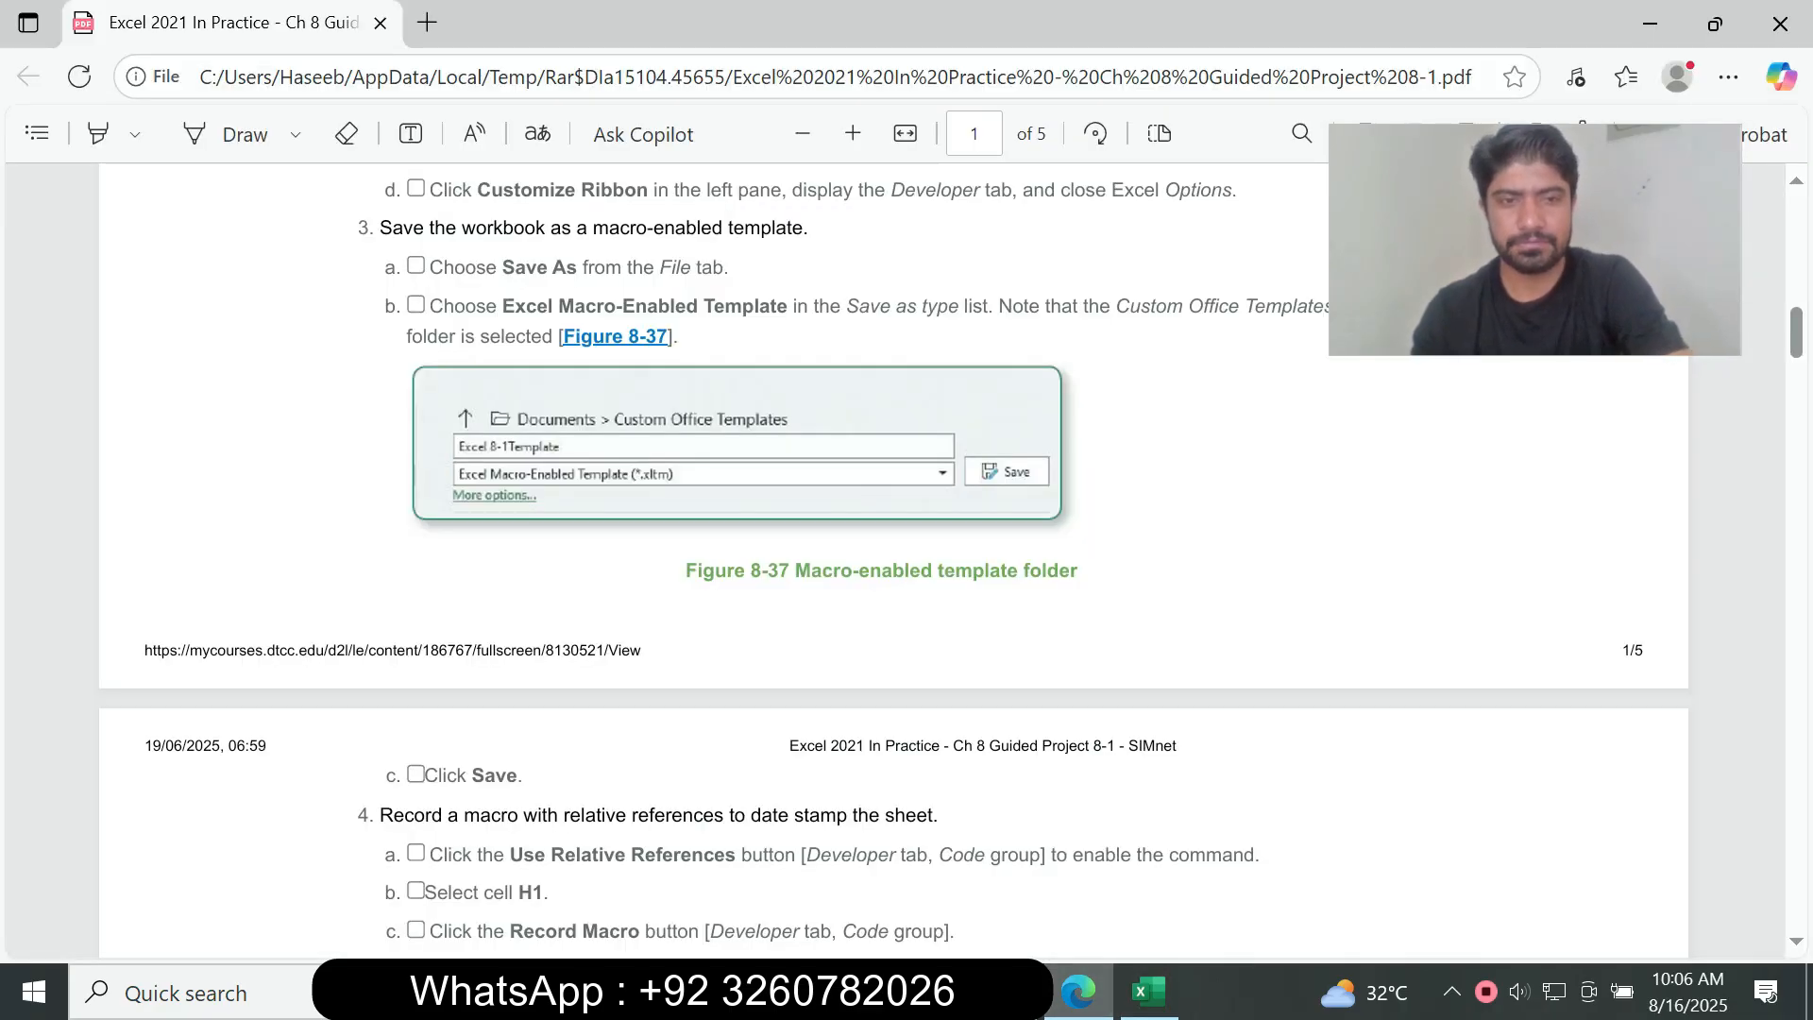
scroll(893, 557, down, 4)
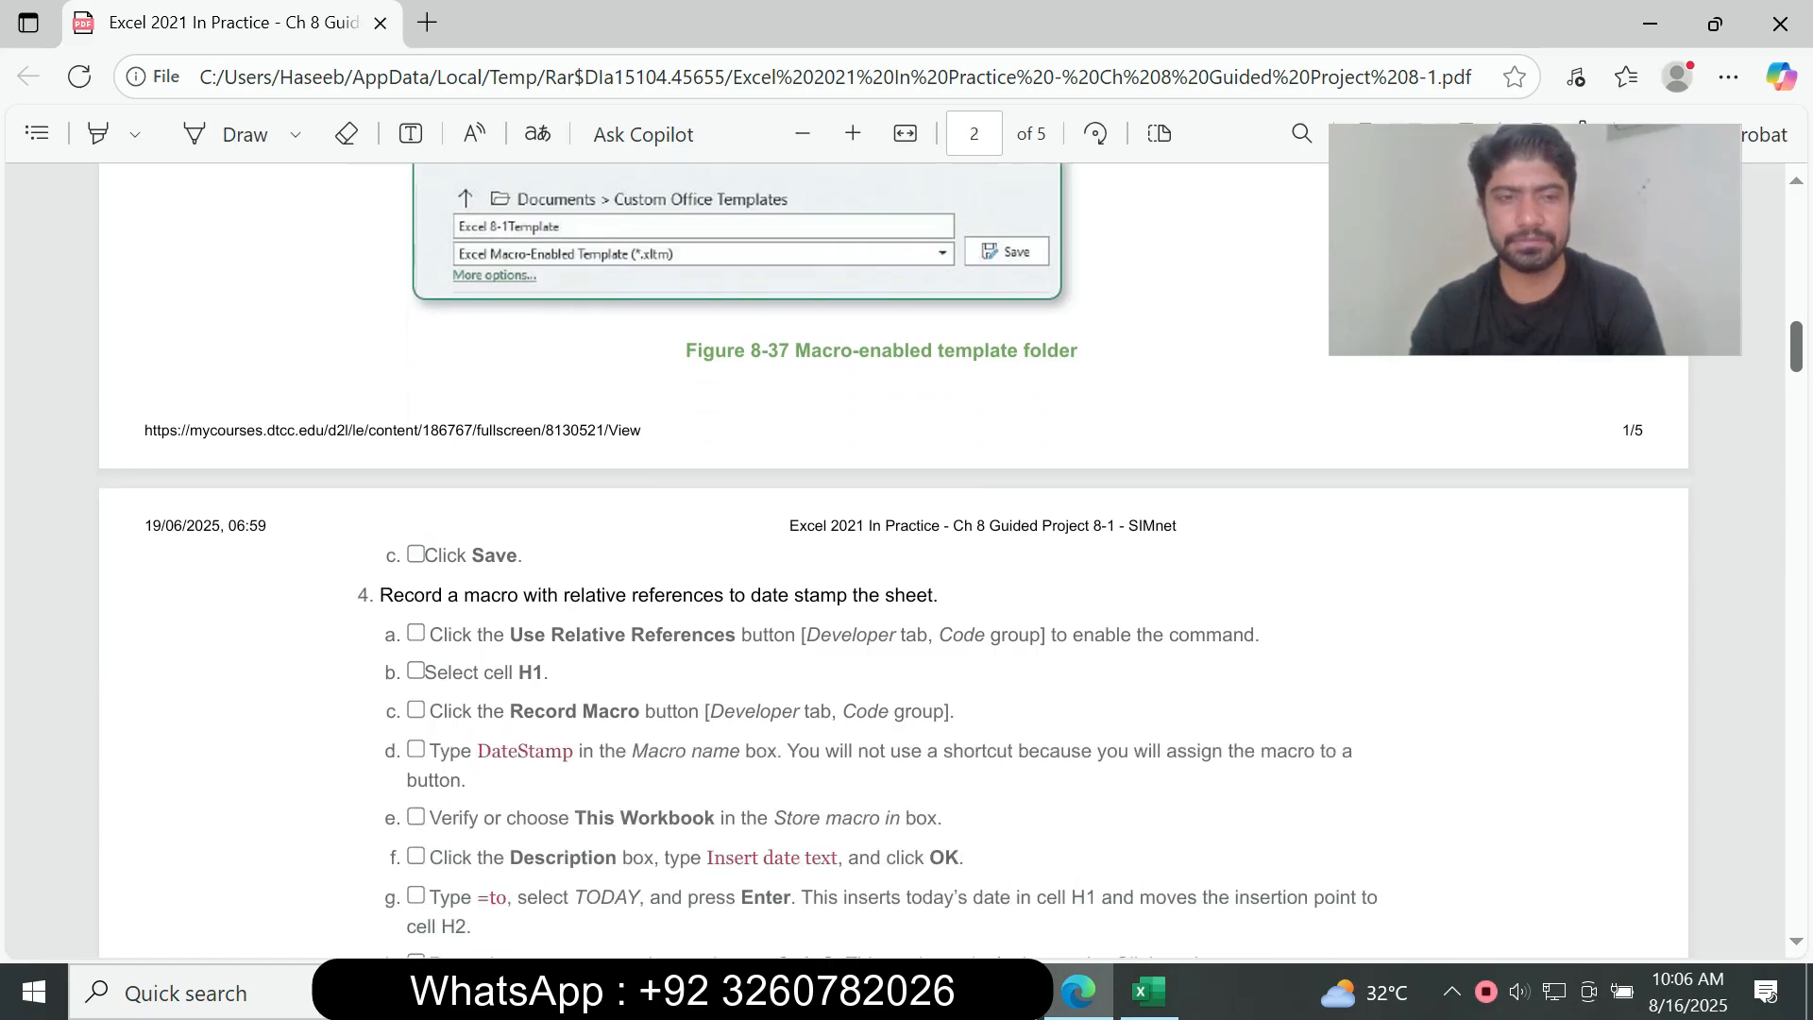
drag(376, 448, 1180, 818)
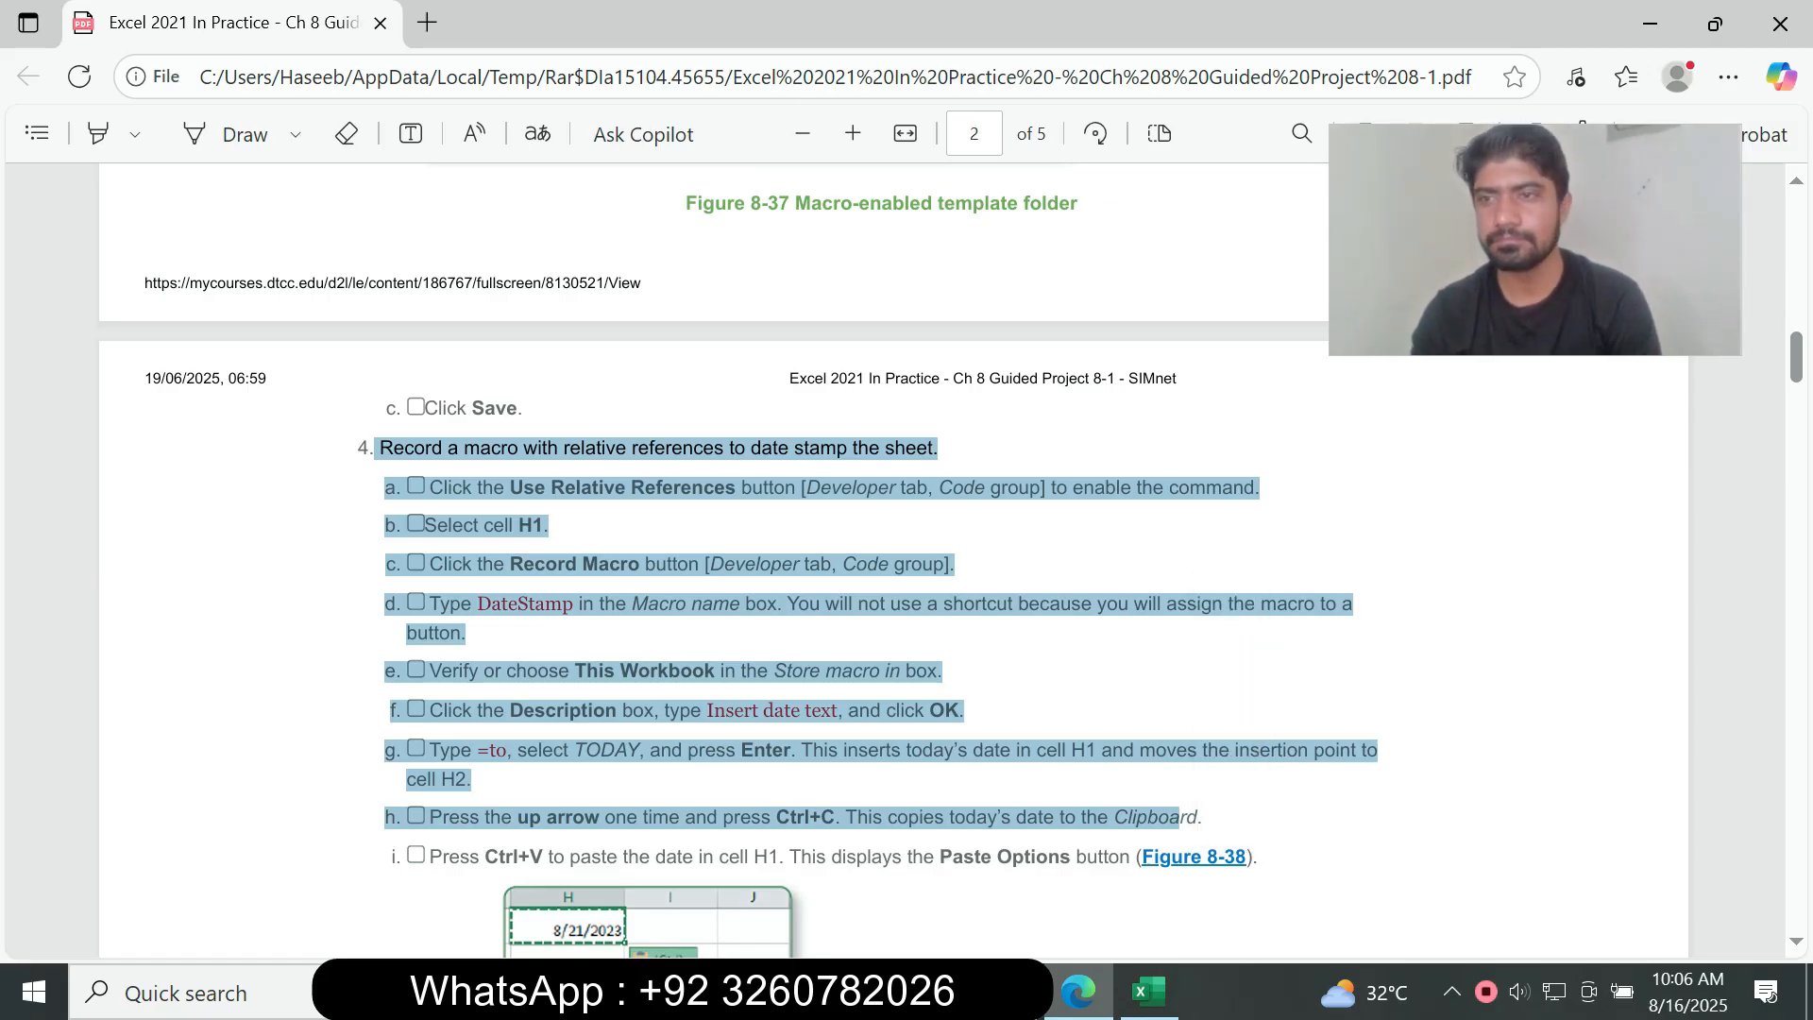
drag(1797, 357, 1796, 367)
click(1473, 605)
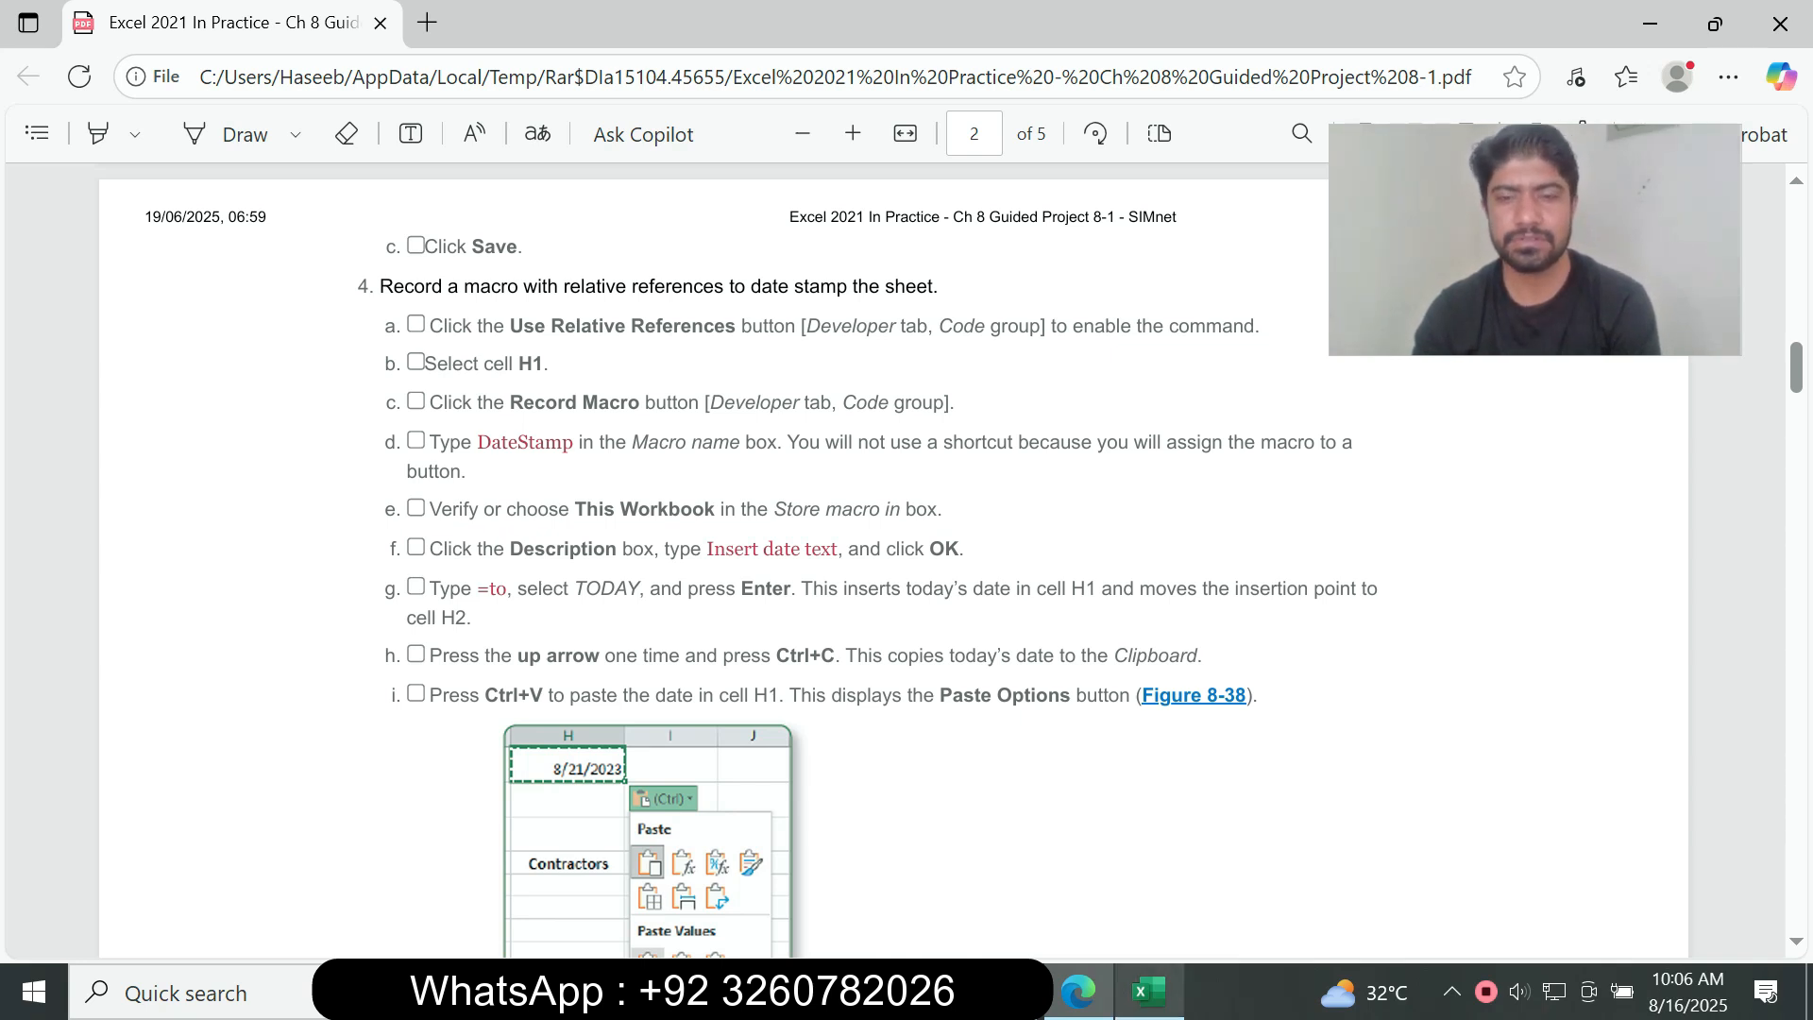
Step: Leave Excel's save screen, check instruction 4a in the assignment PDF, and enable relative references for macro recording in the workbook
click(1149, 991)
key(Escape)
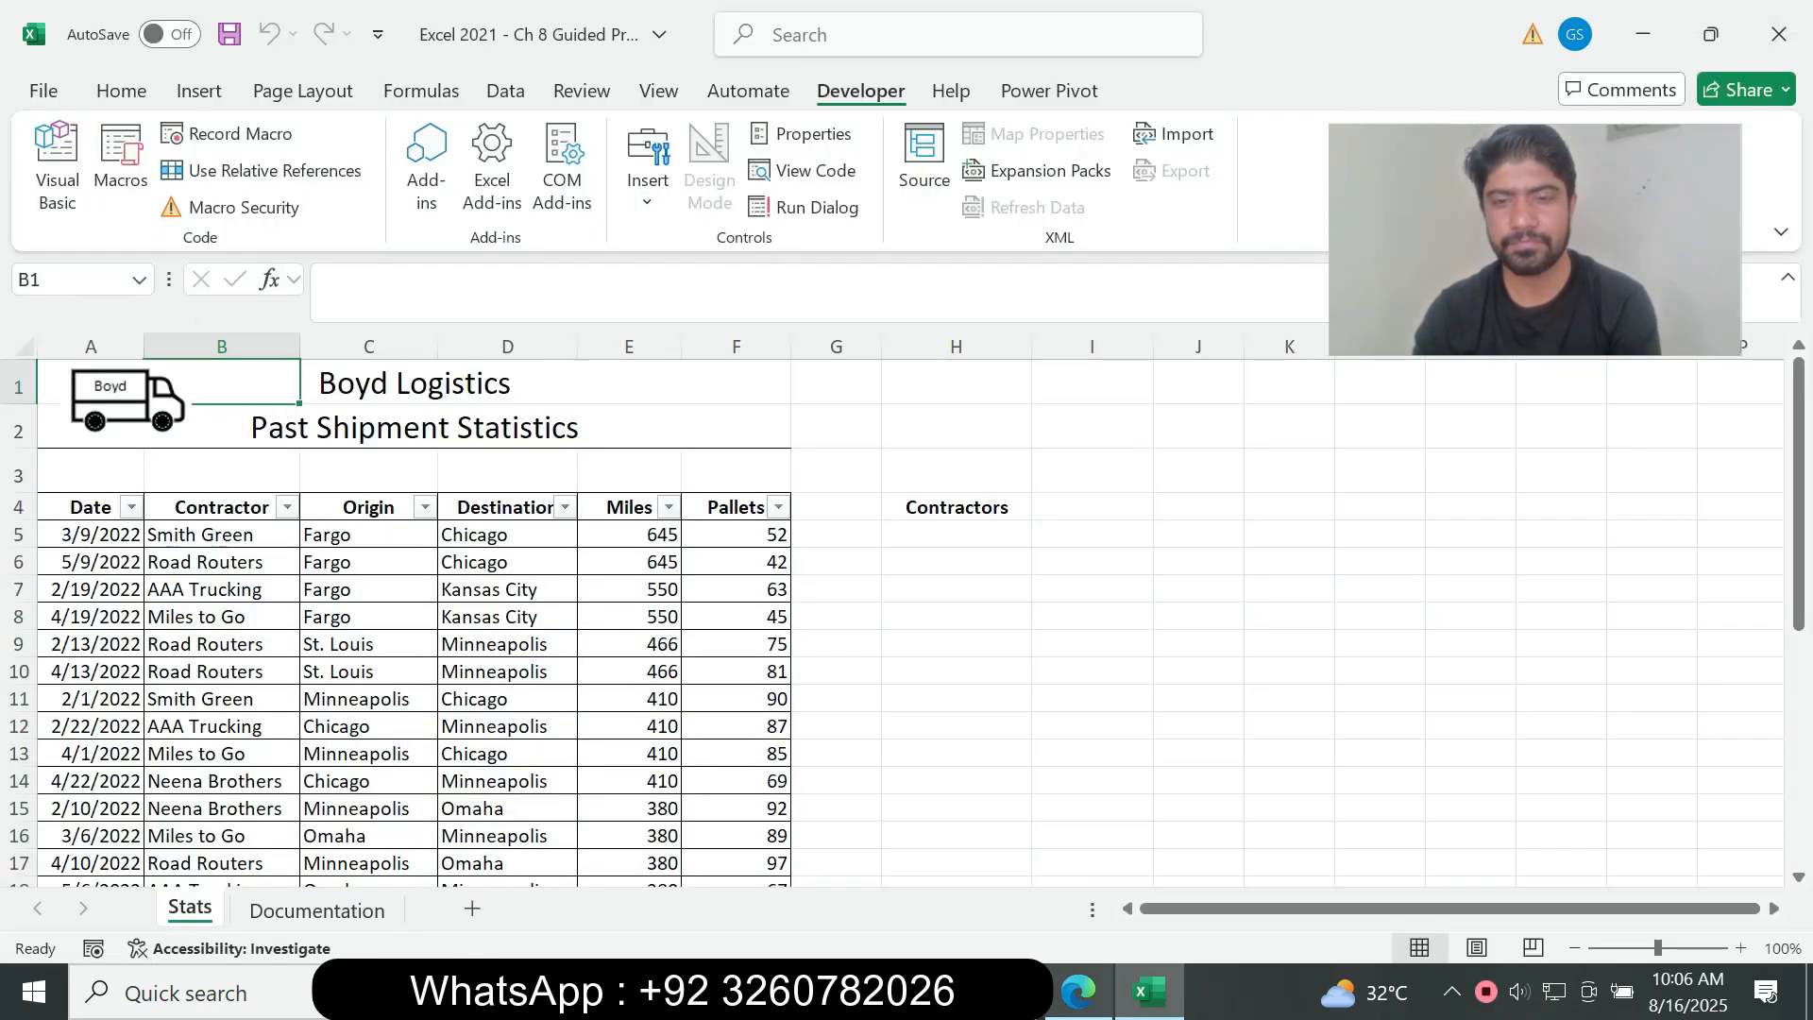
click(1078, 991)
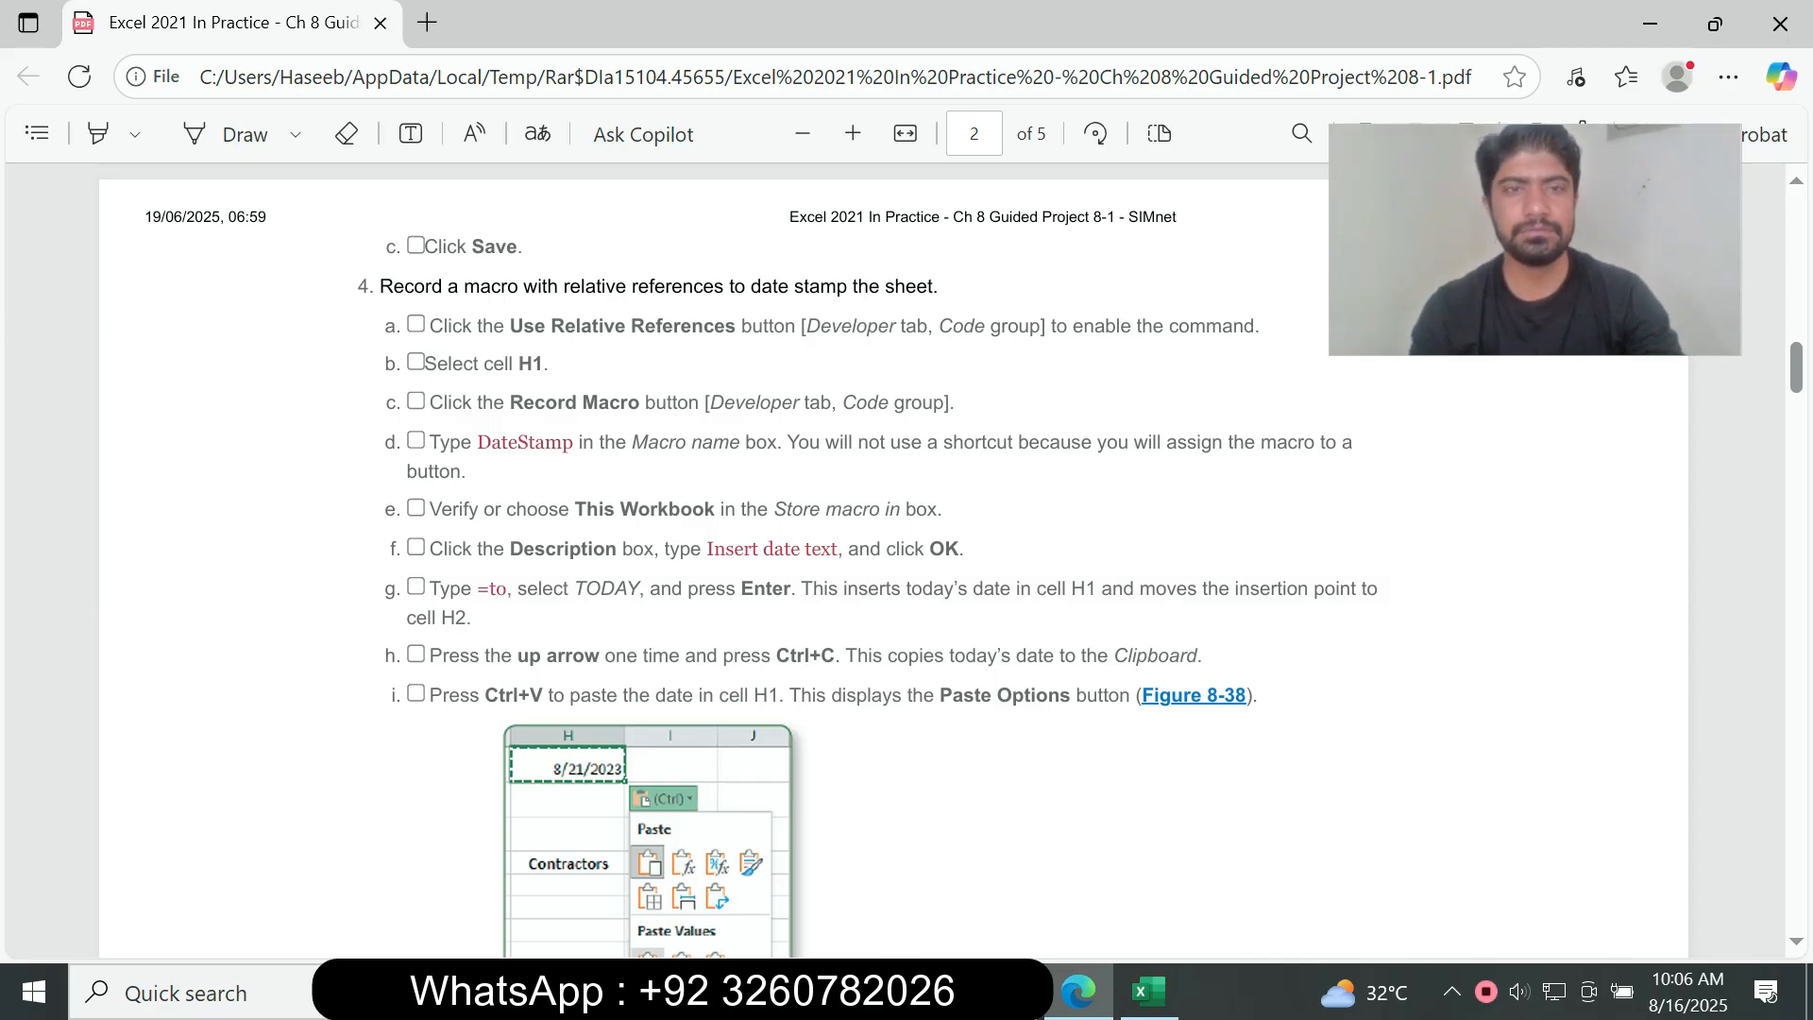
drag(430, 326, 929, 326)
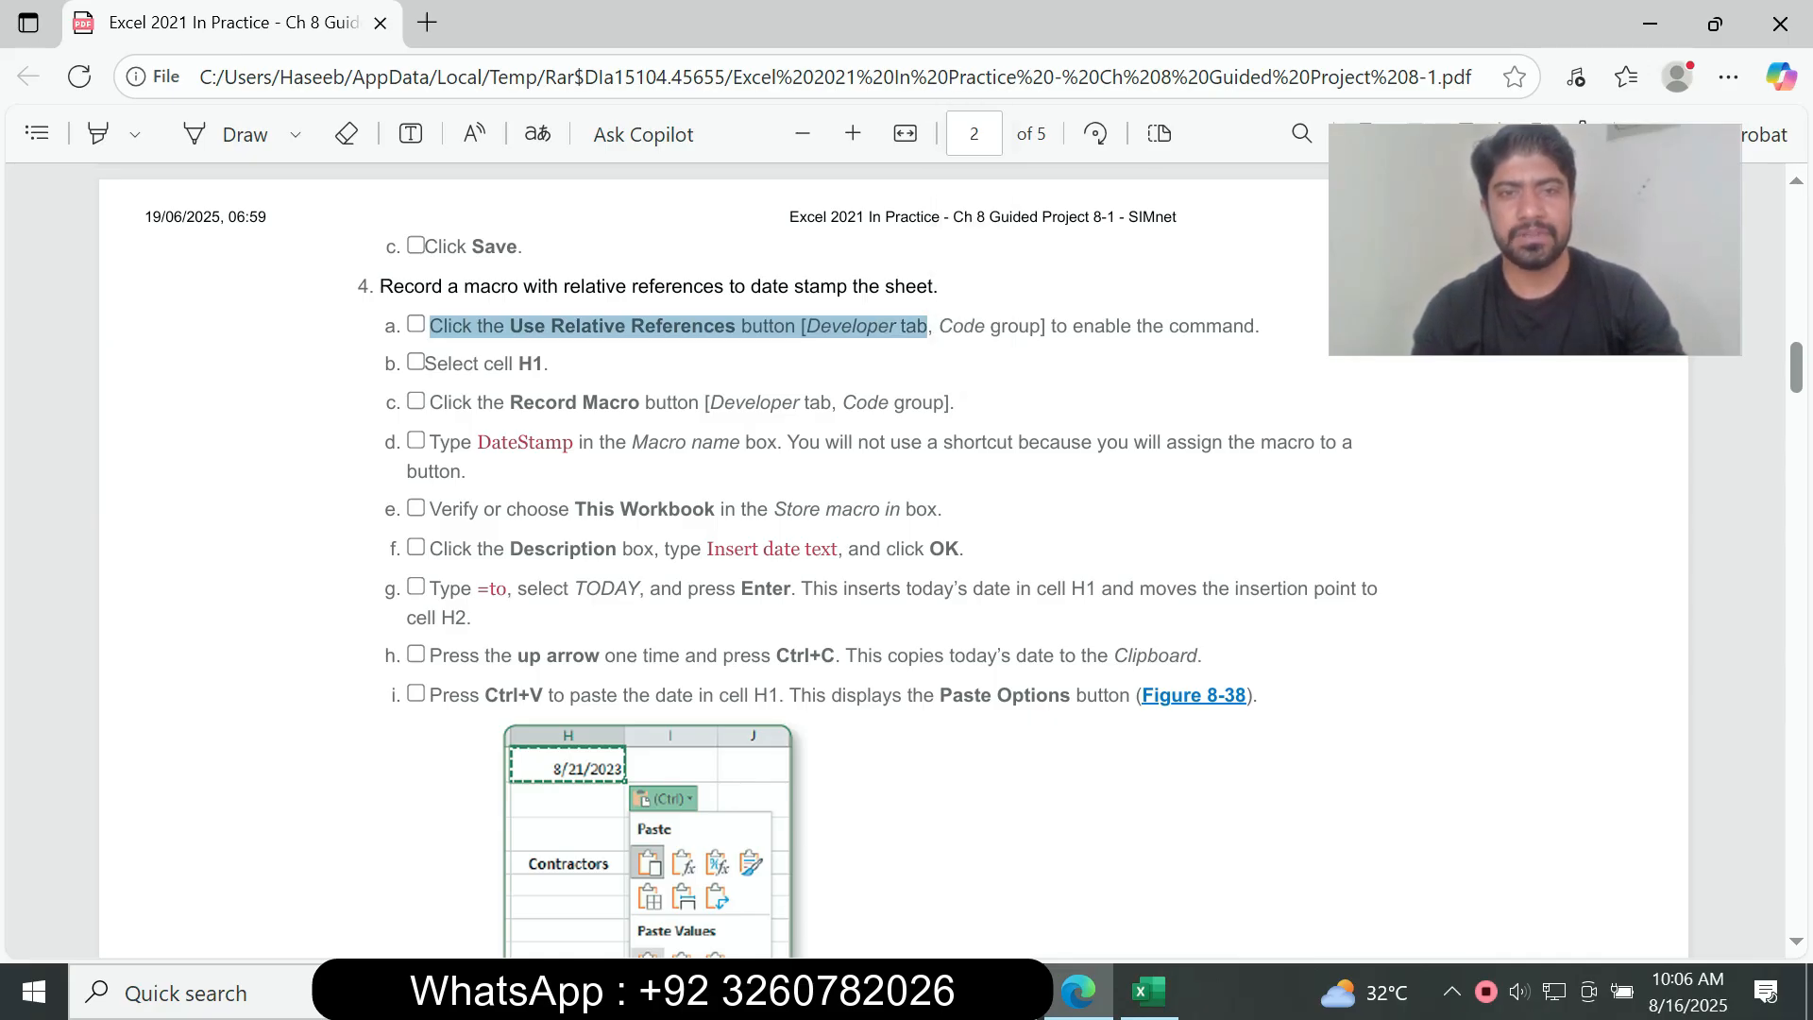
key(alt+Tab)
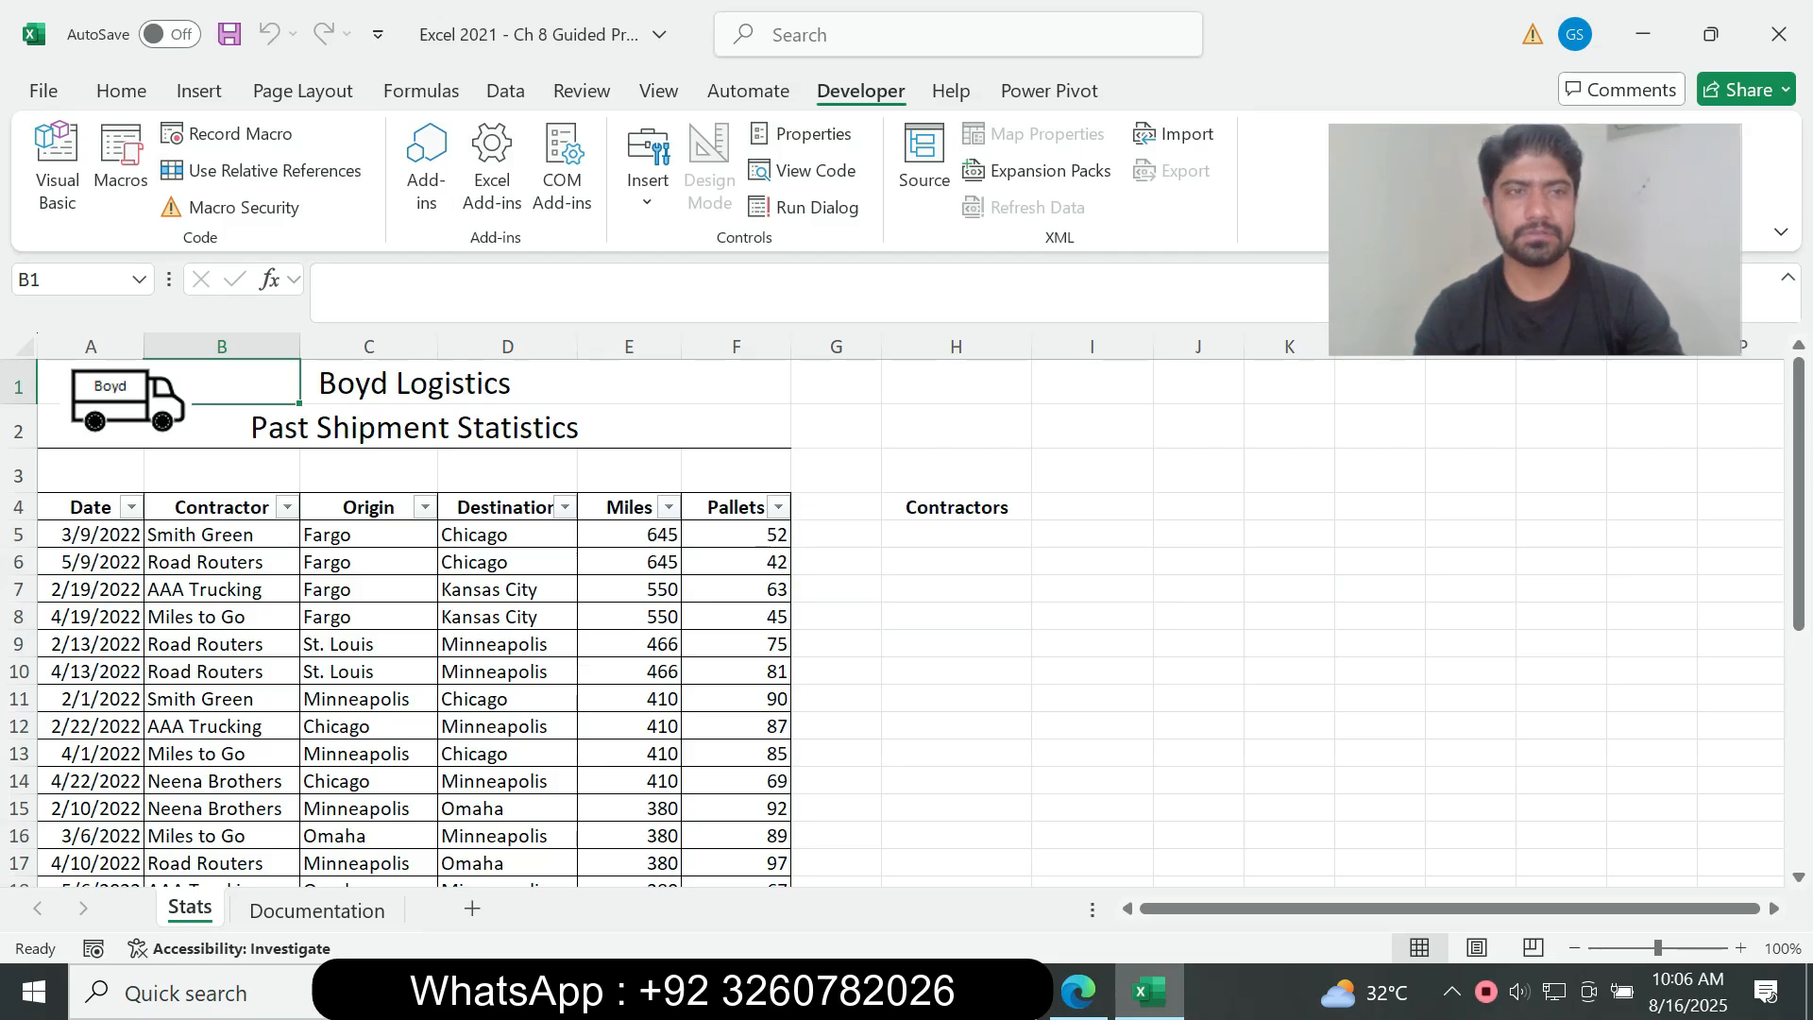
click(259, 170)
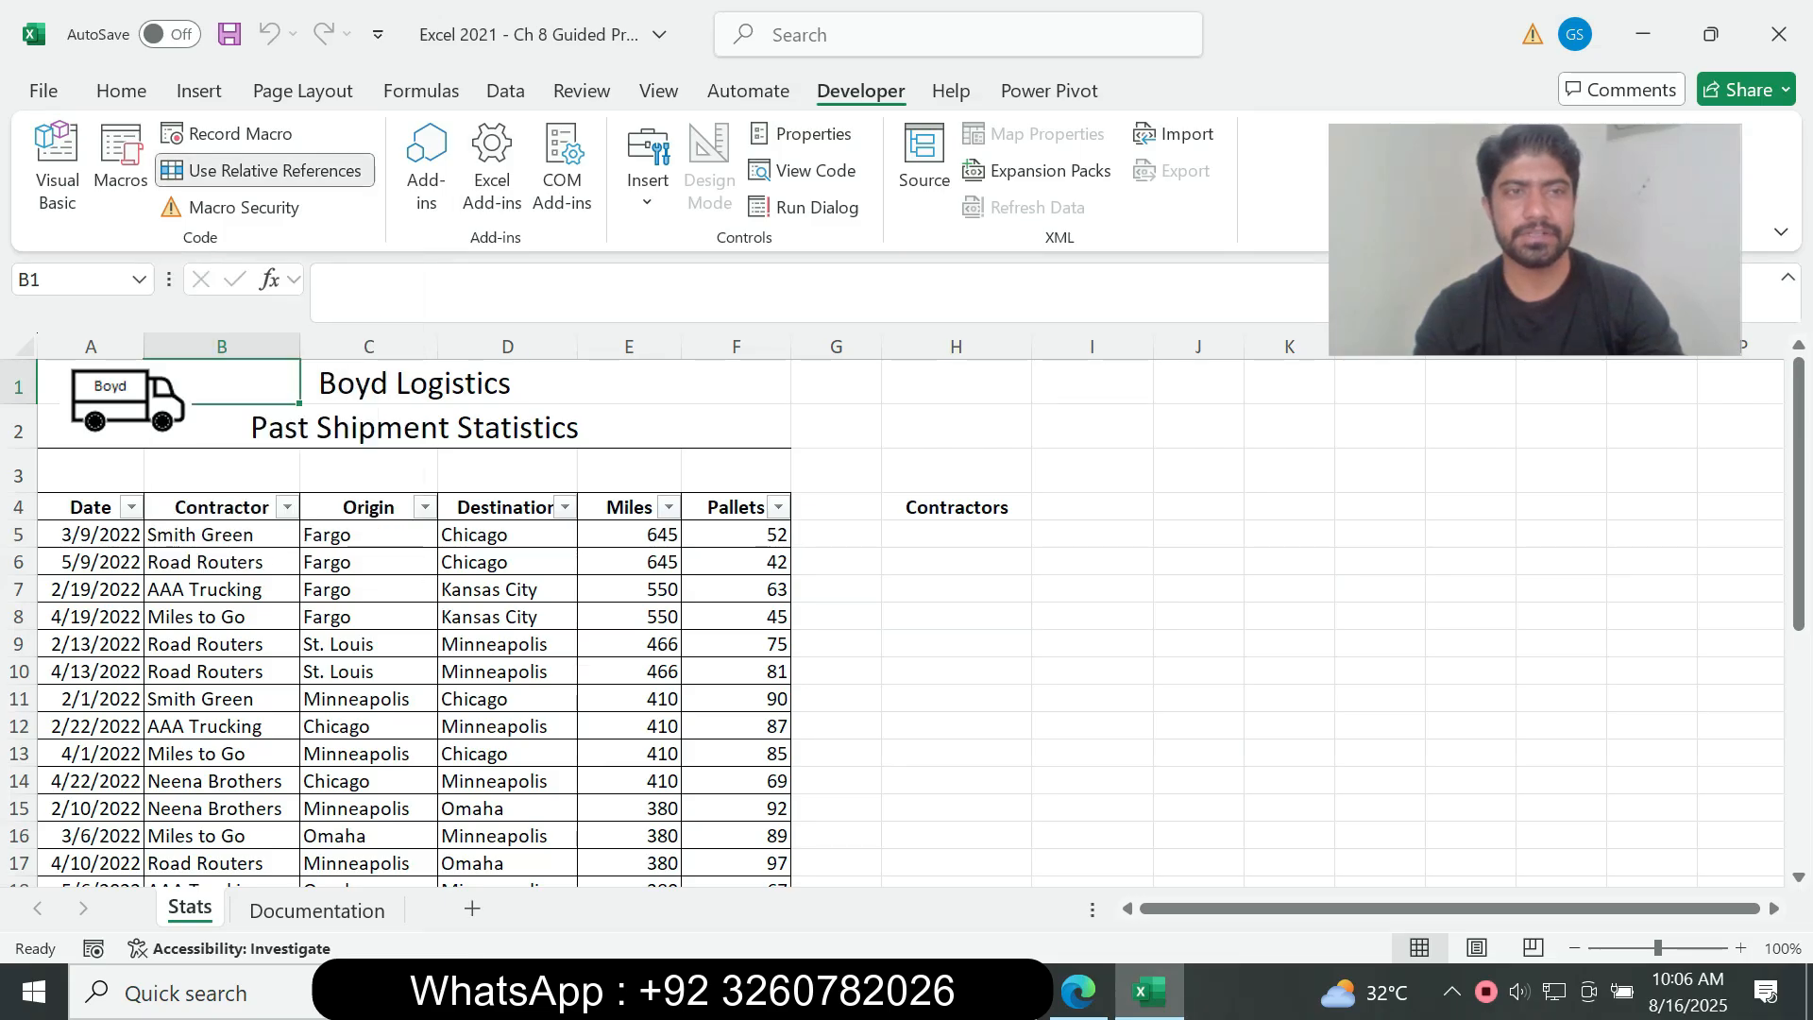
Step: Check instruction 4b in the assignment PDF, switch back to Excel and select cell H1 on the Stats sheet
click(1079, 992)
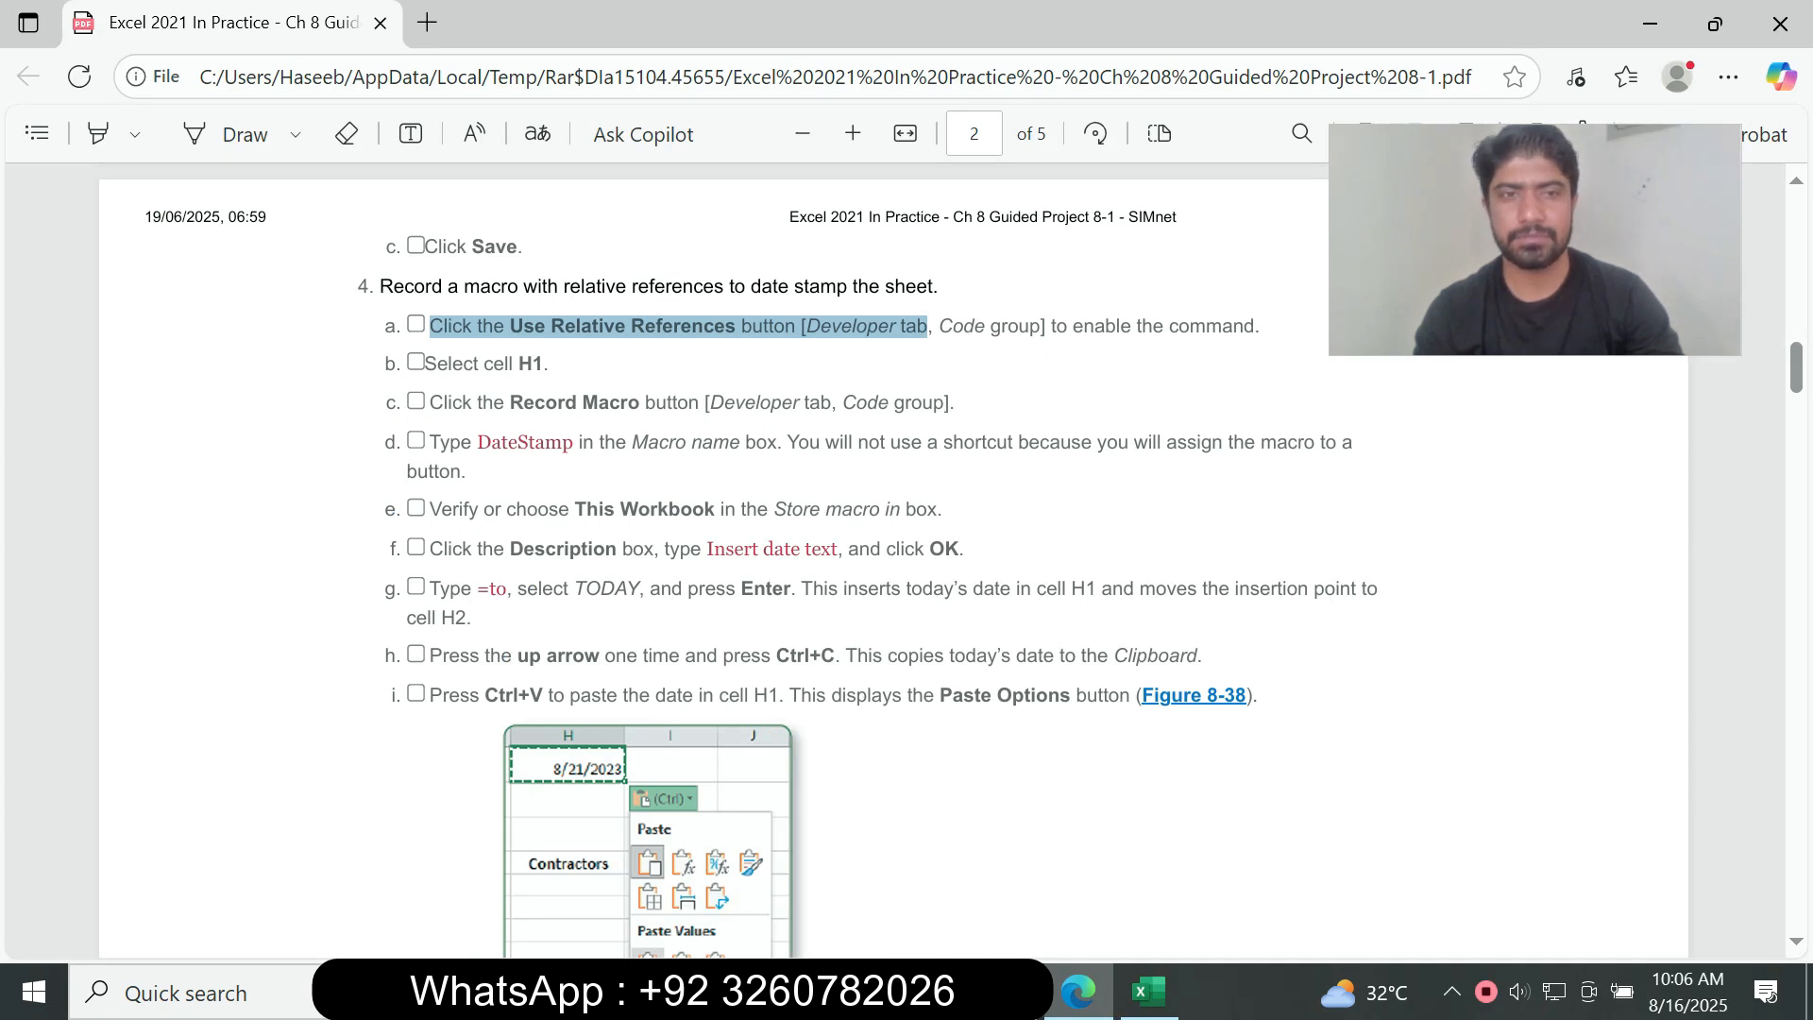
click(928, 327)
drag(426, 364, 545, 365)
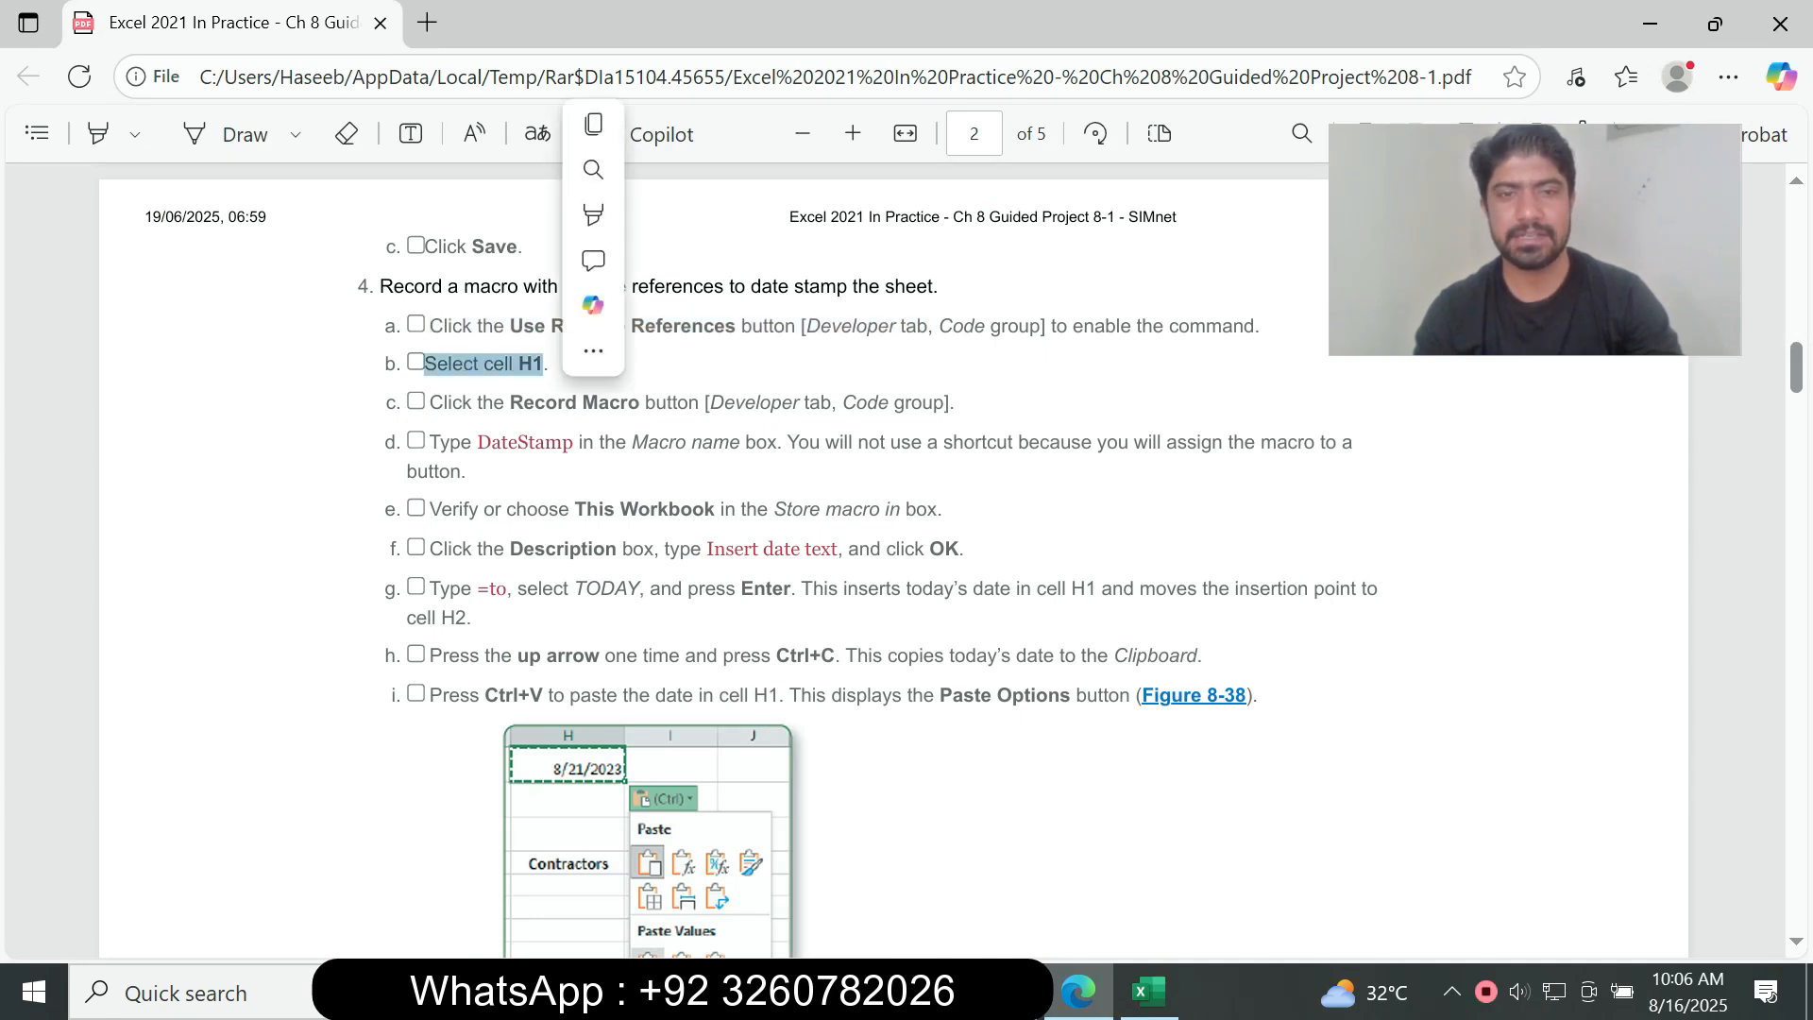
key(alt+Tab)
click(955, 382)
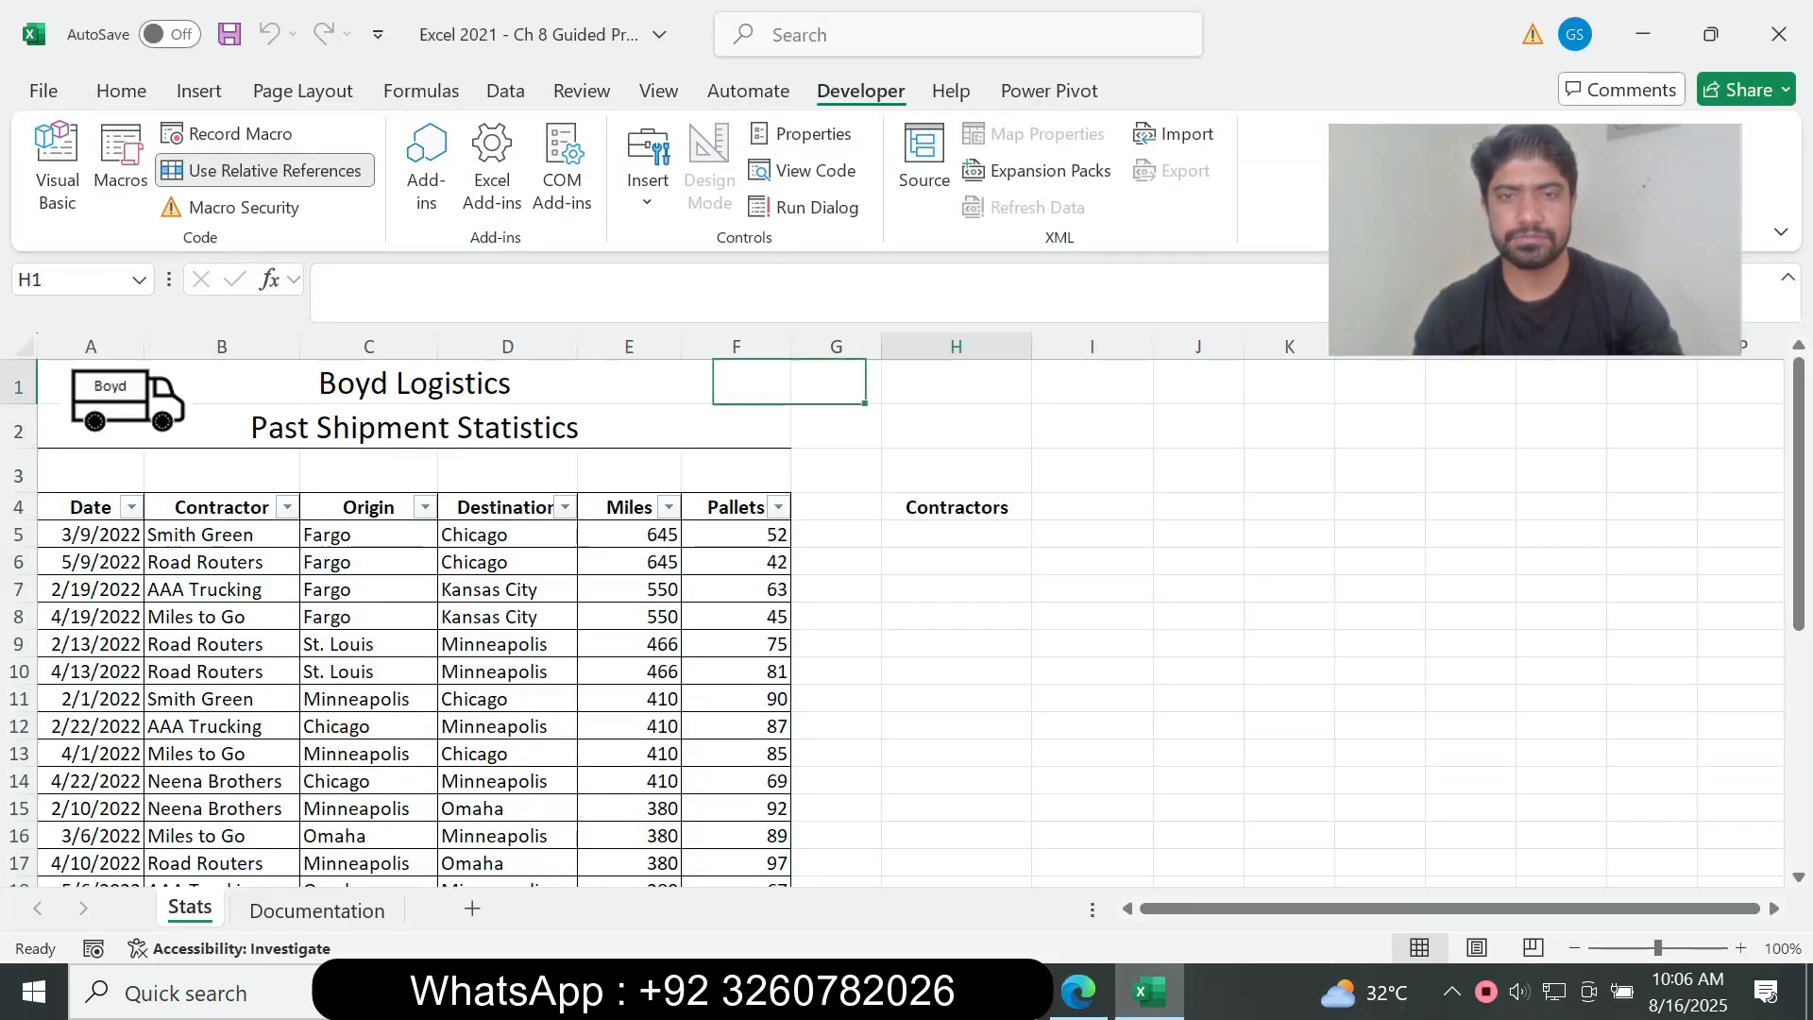
Step: Follow instructions 4c and 4d in the assignment PDF to set up a new macro recording in Excel, naming the macro DateStamp
key(alt+Tab)
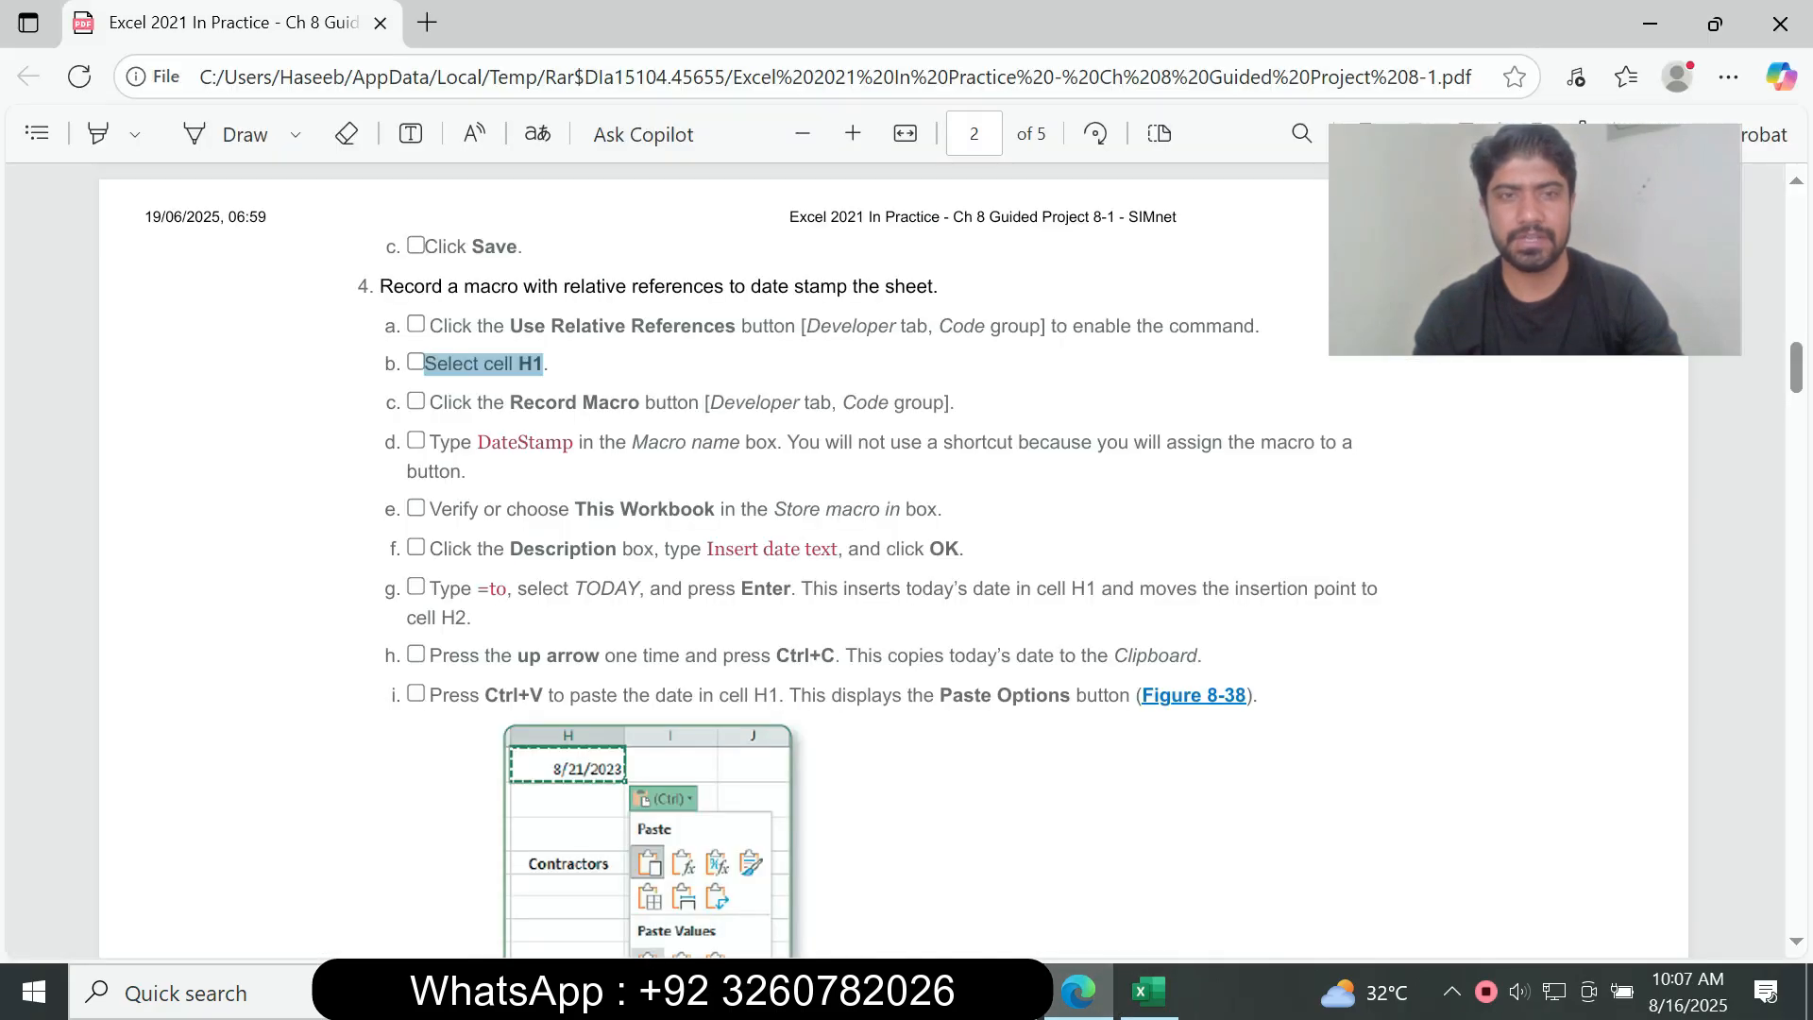
drag(429, 403, 951, 403)
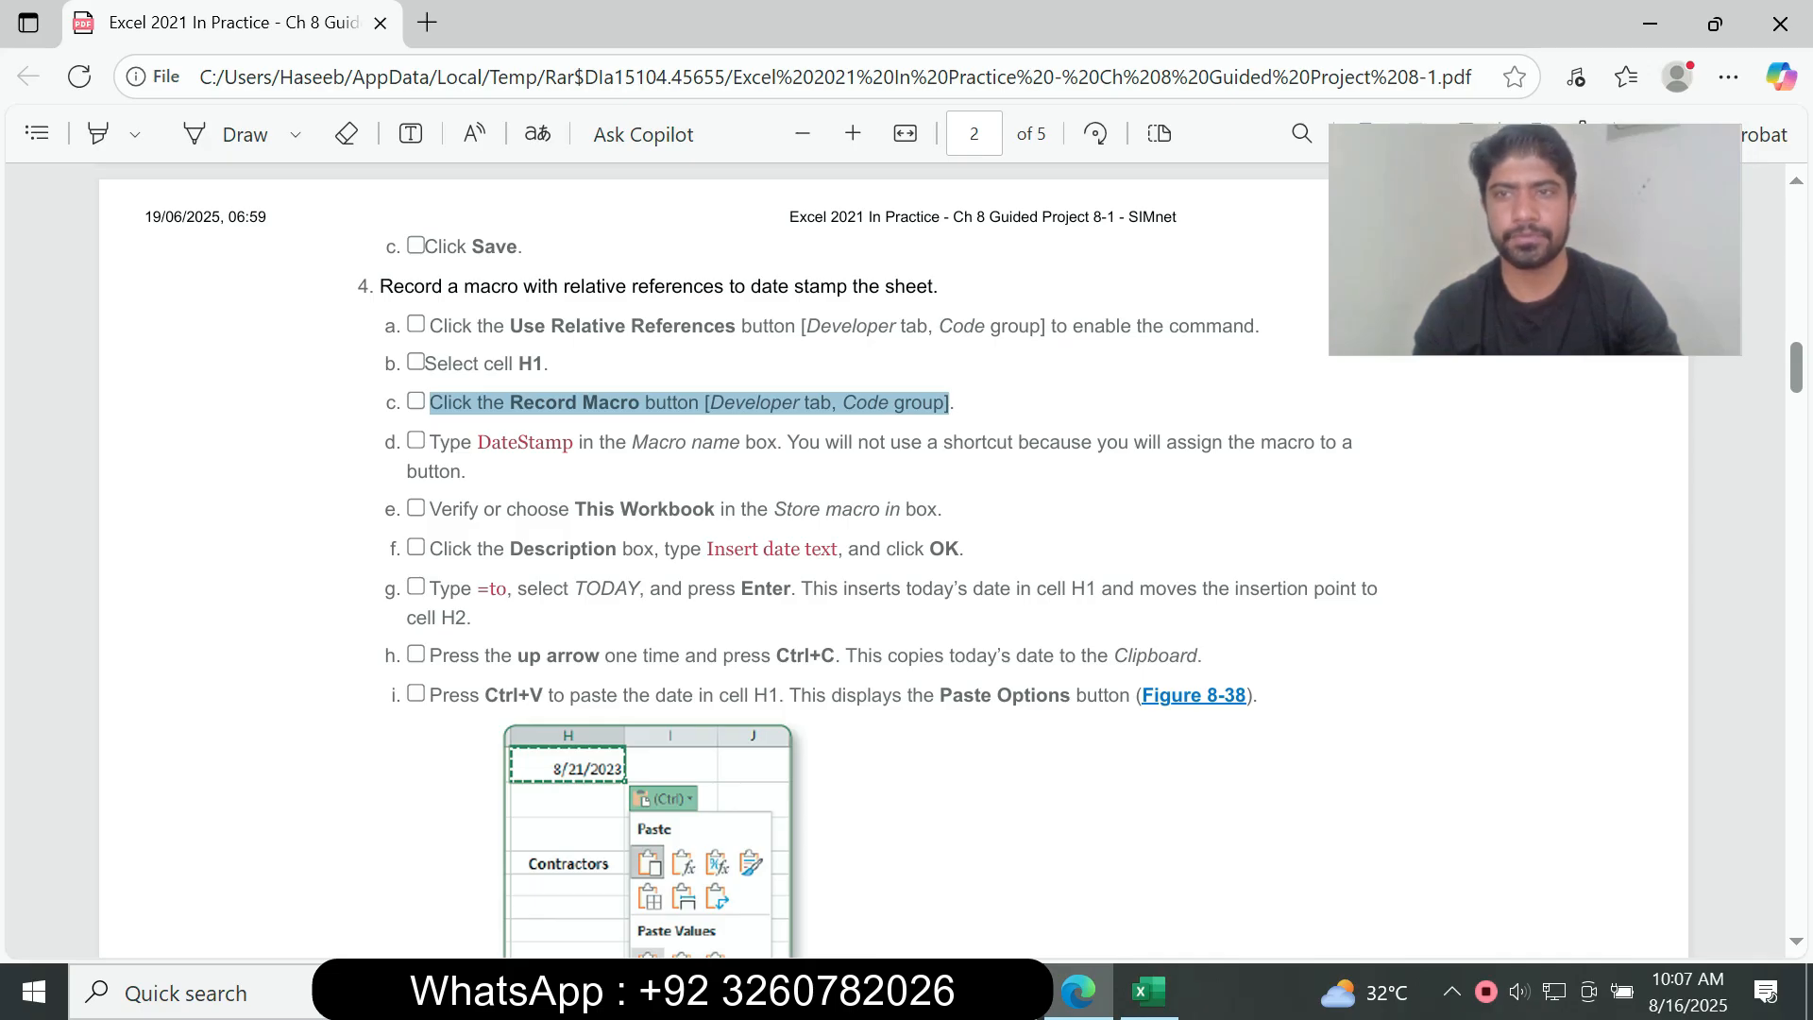
key(alt+Tab)
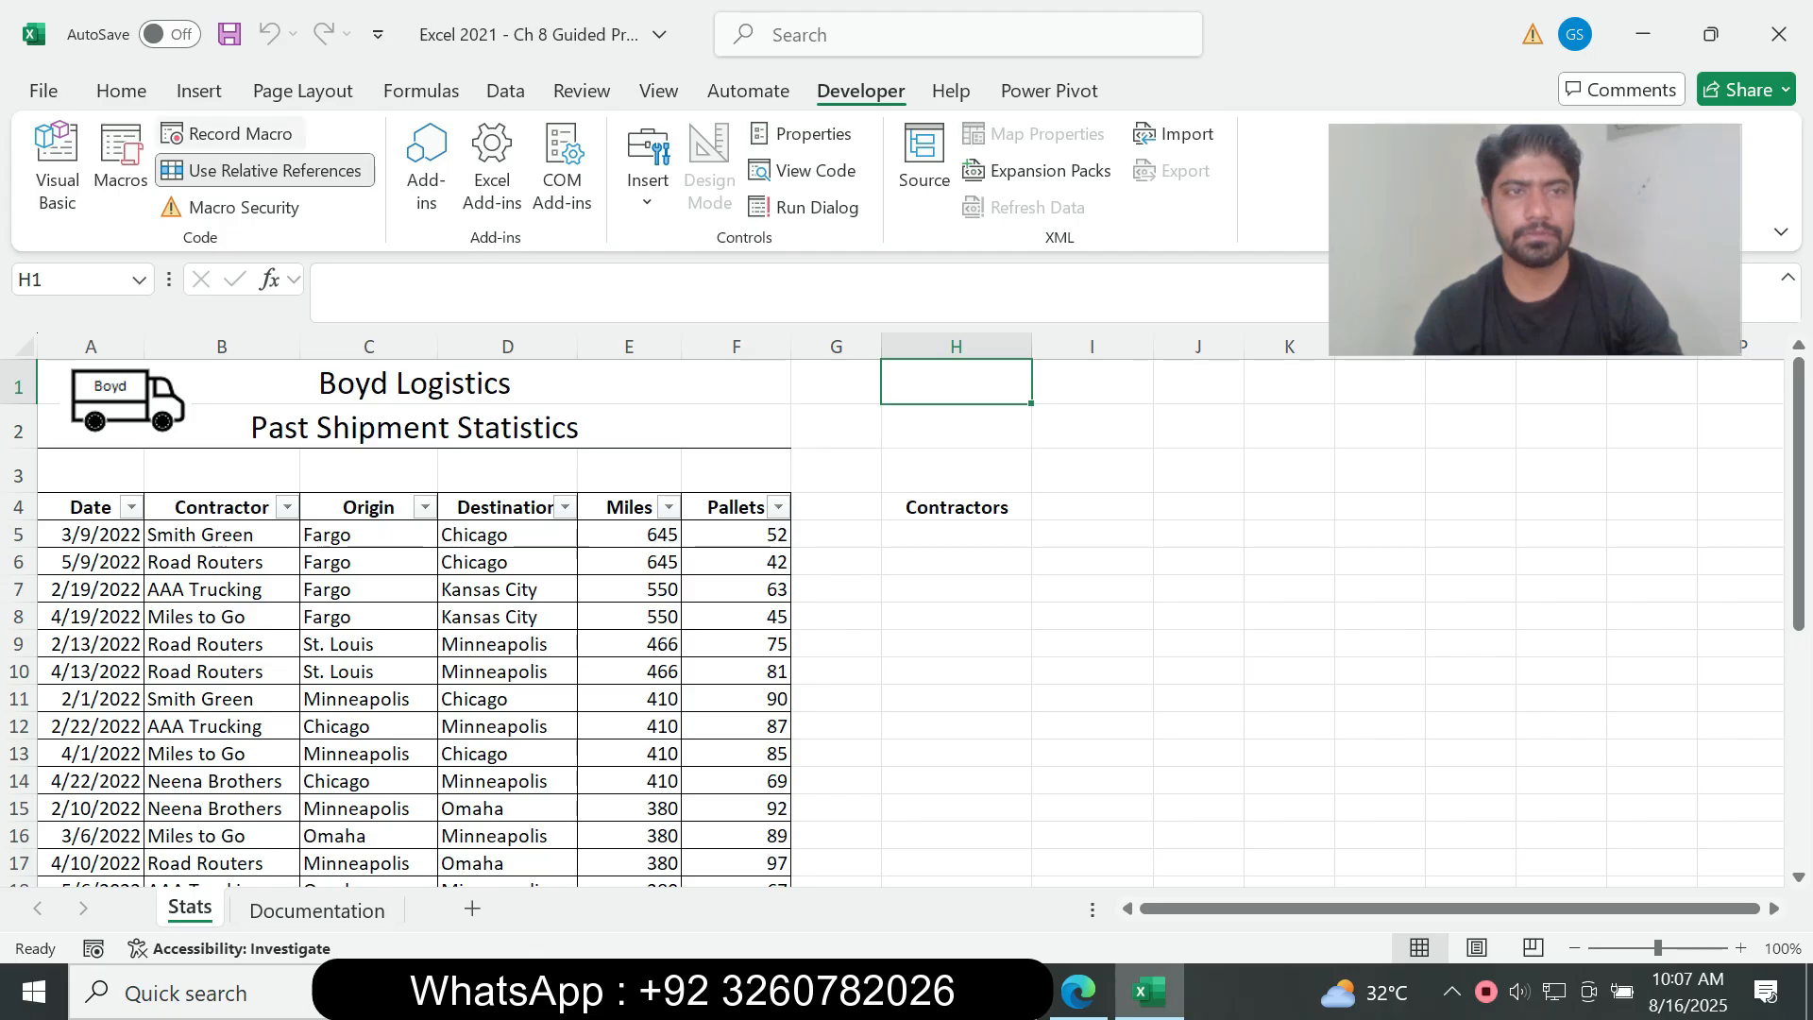
click(240, 134)
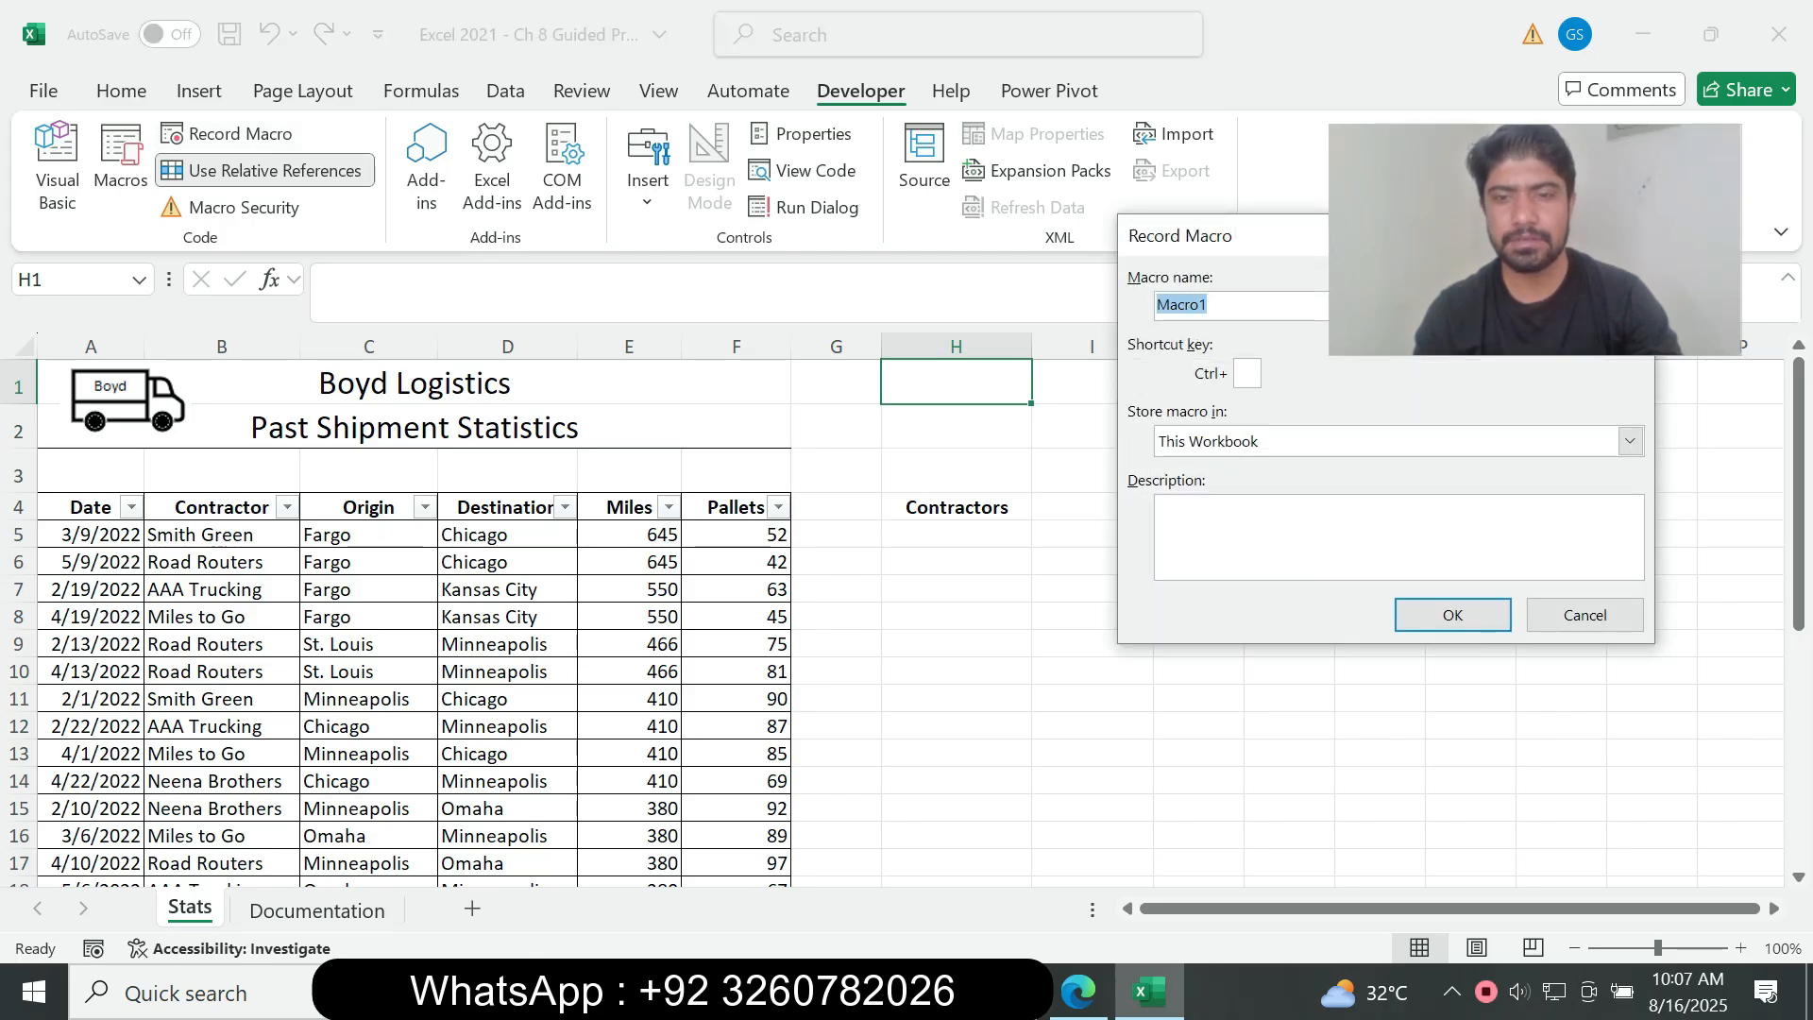
key(alt+Tab)
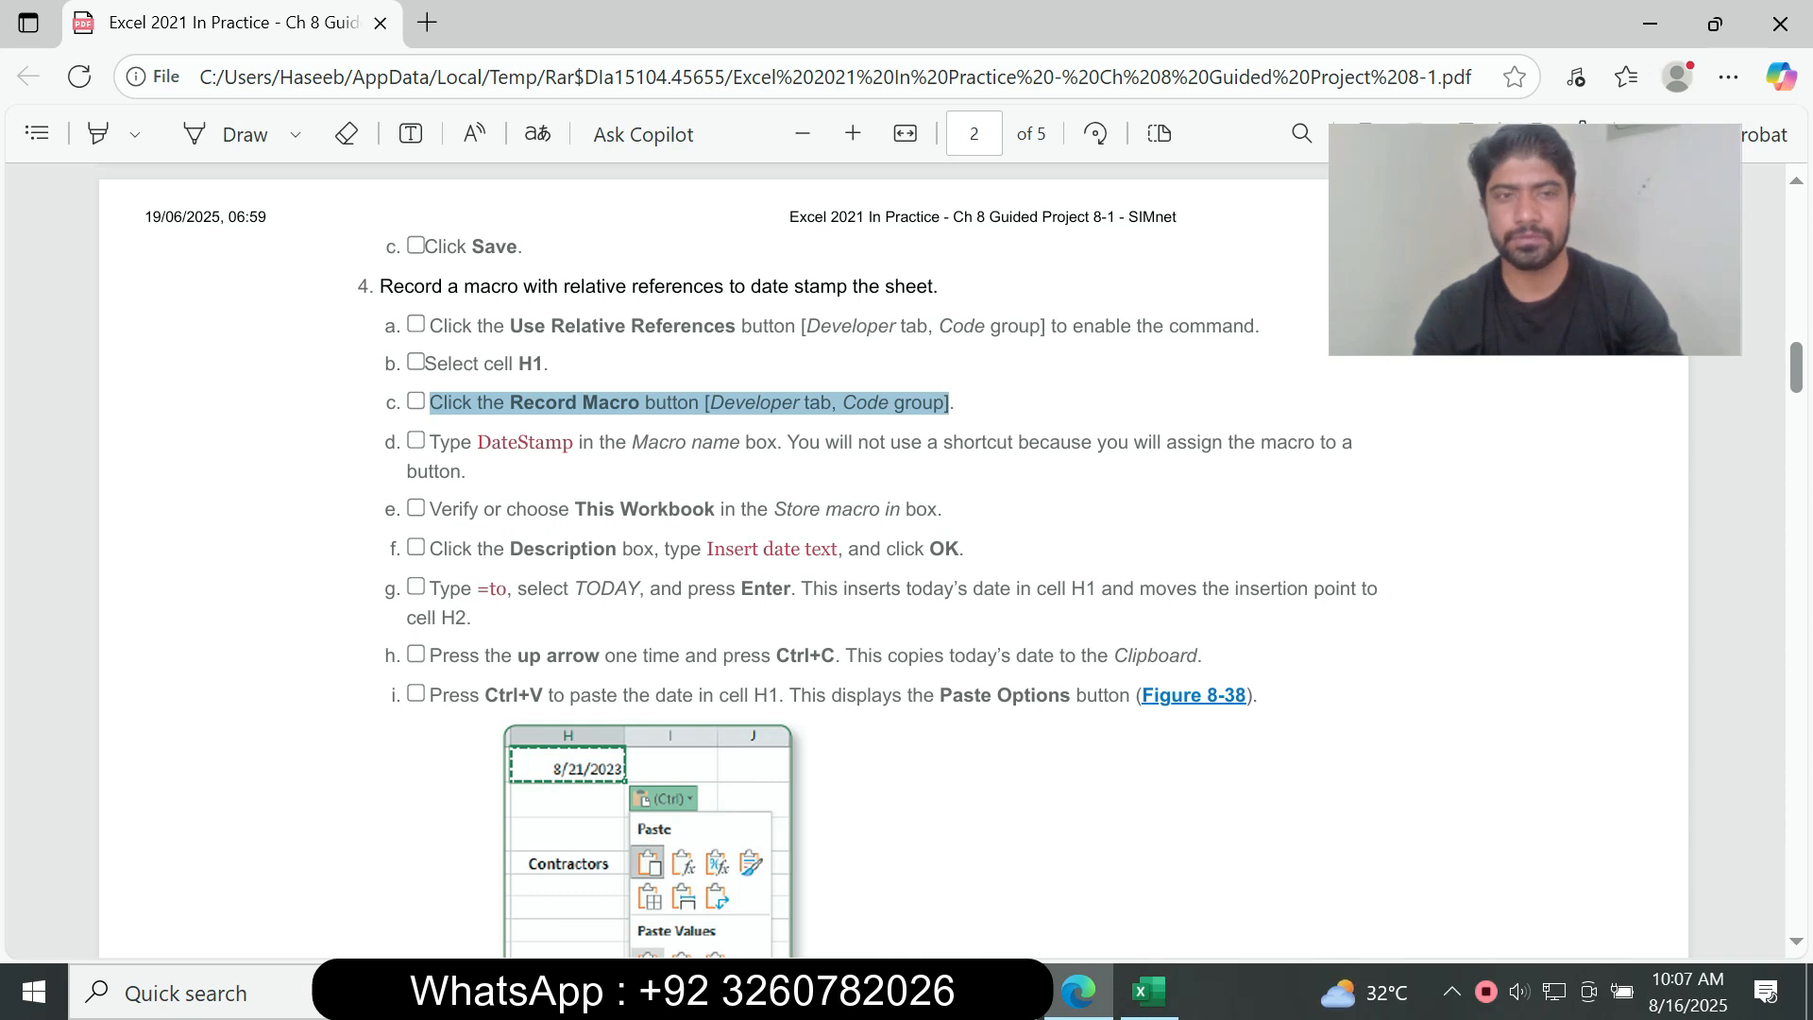
click(948, 404)
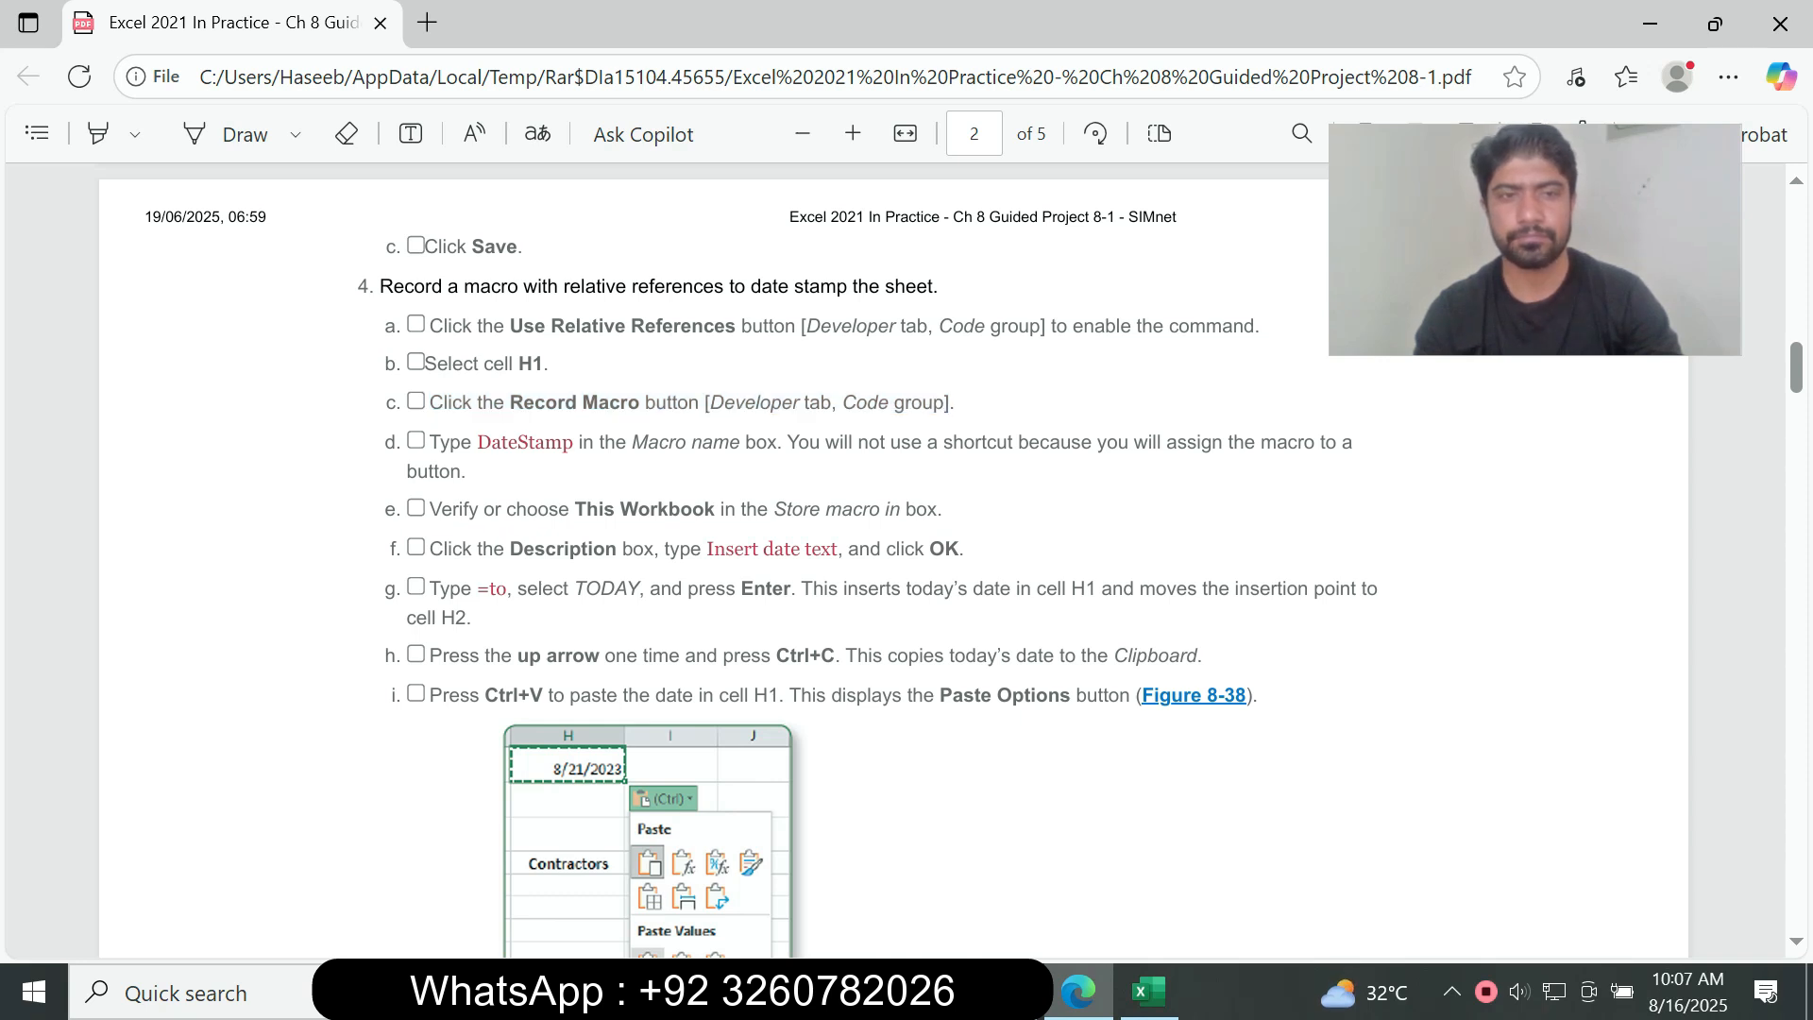
drag(478, 442, 573, 442)
key(ctrl+c)
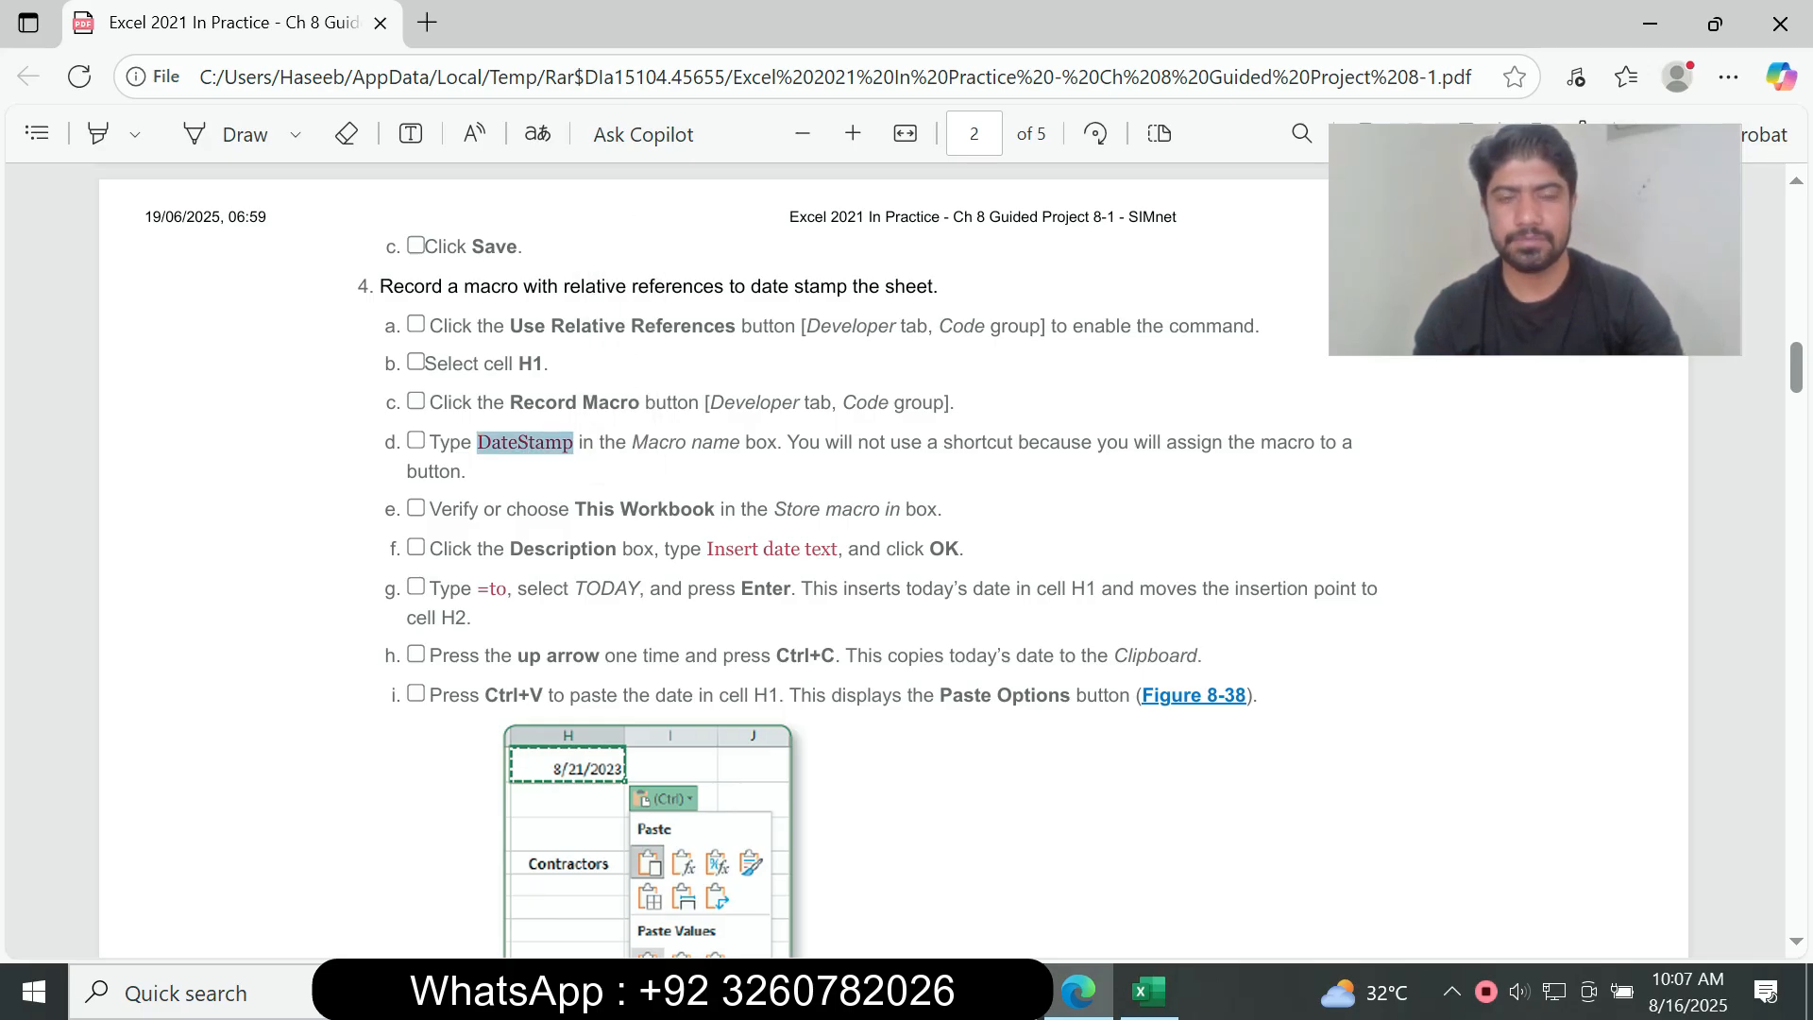
click(1149, 992)
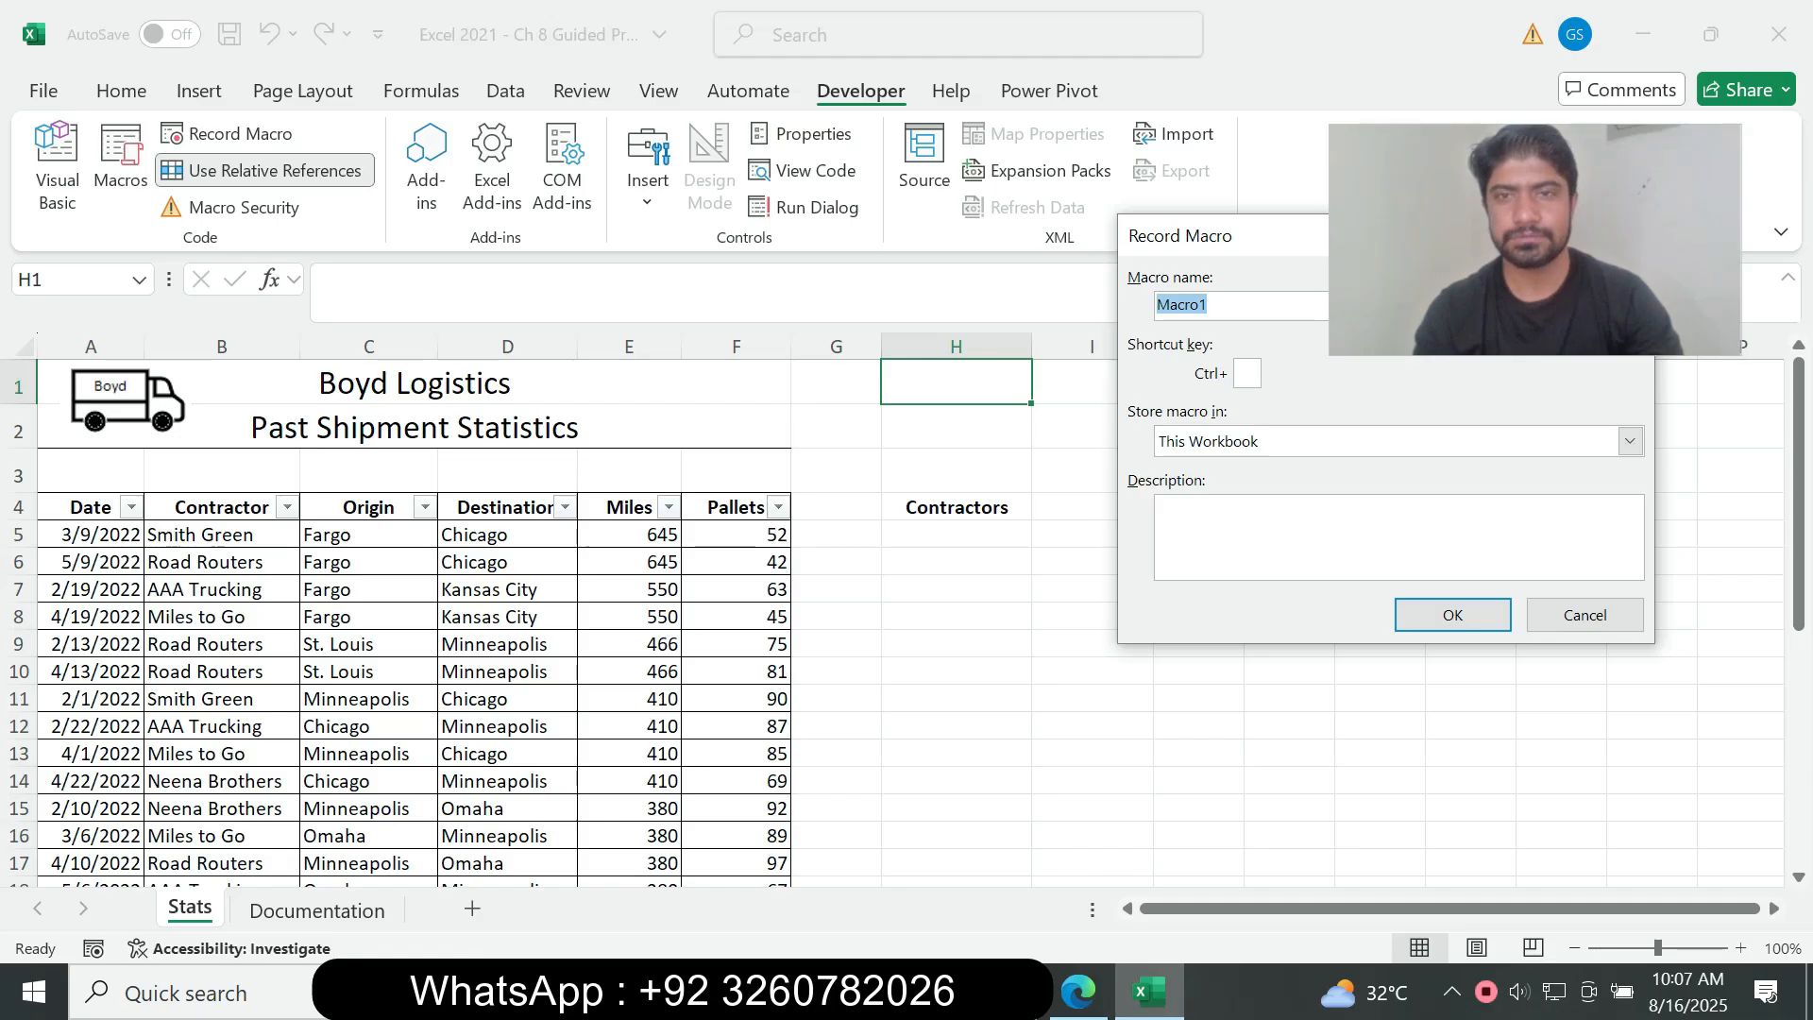
drag(1226, 236, 735, 237)
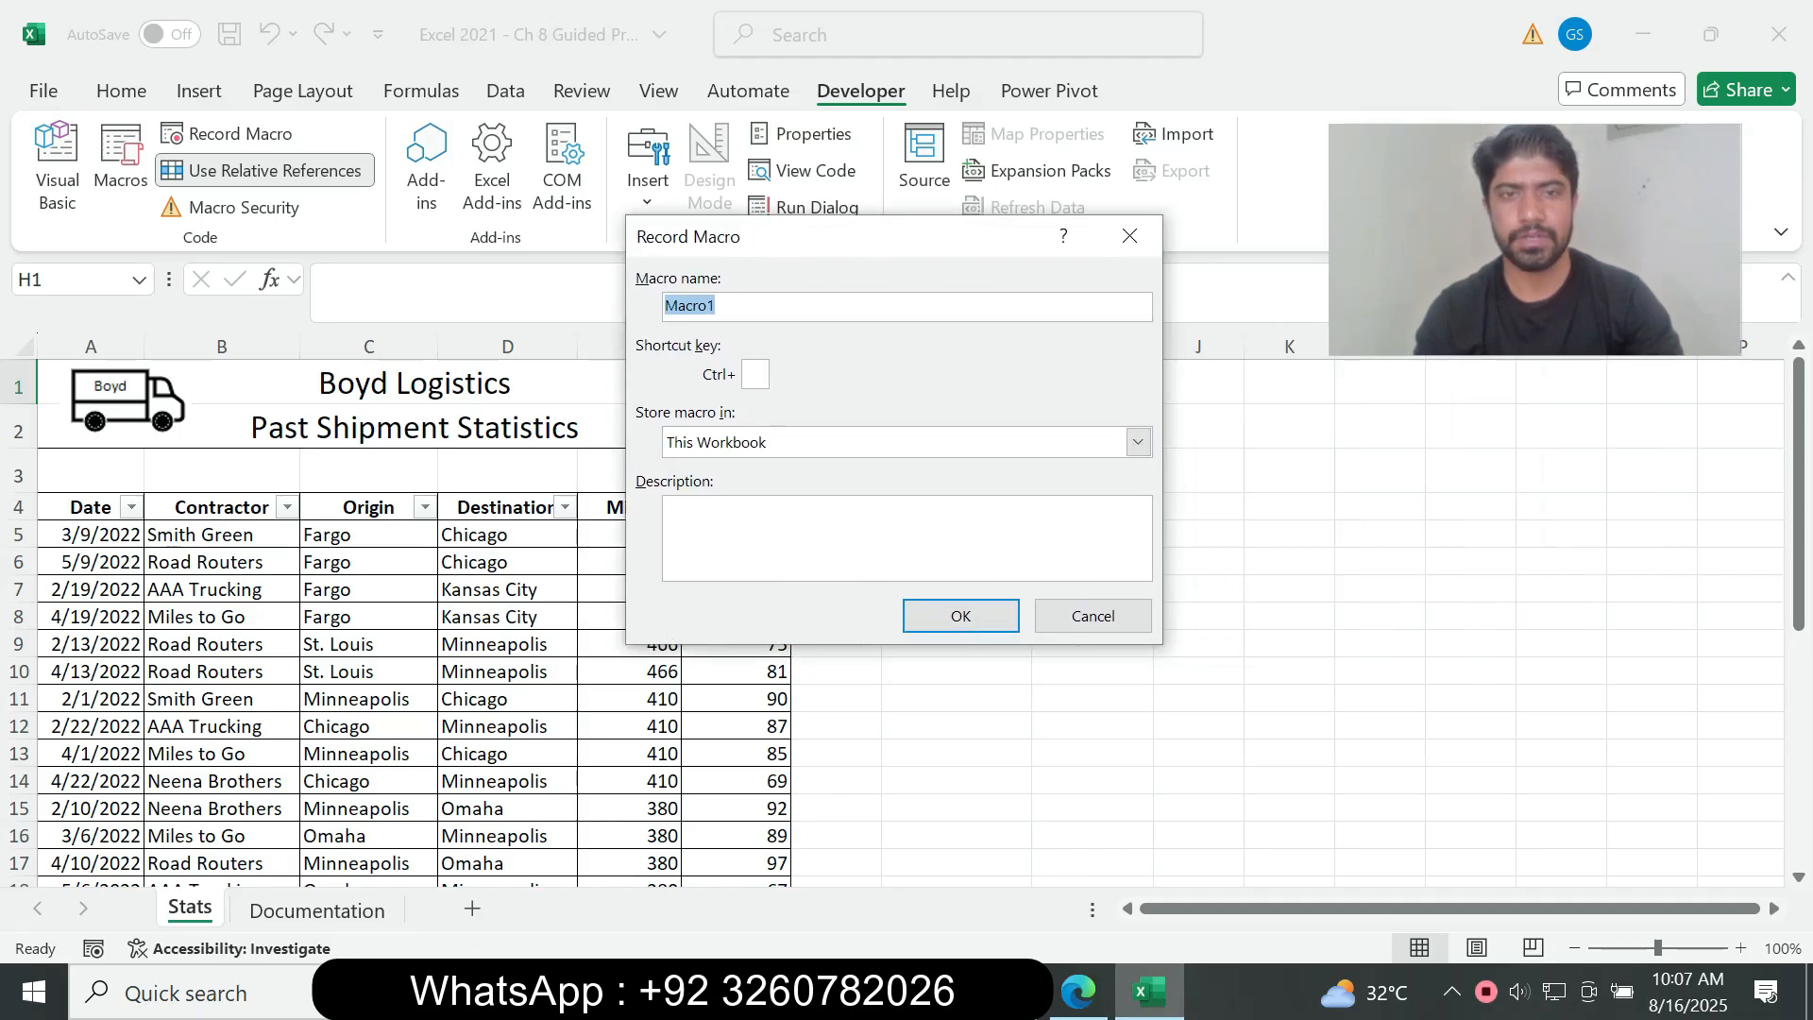
key(ctrl+v)
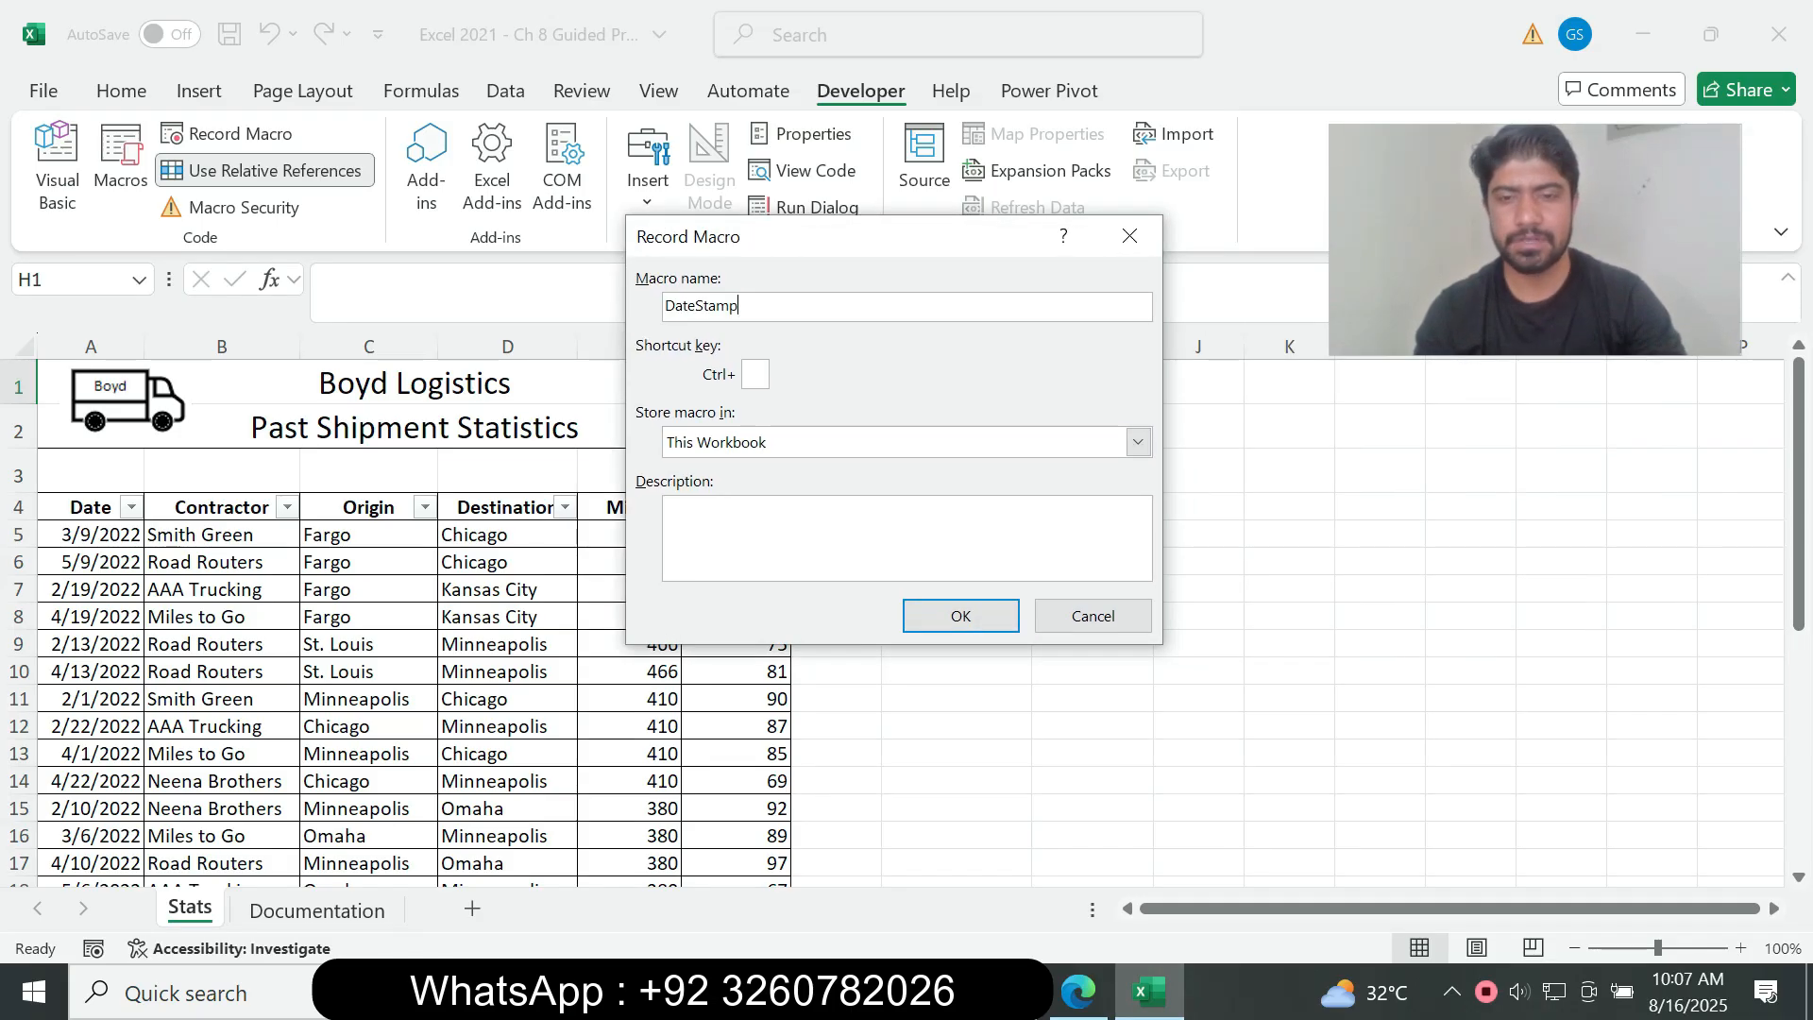
Step: Check instruction 4e in the assignment PDF and verify in Excel that the DateStamp macro is stored in This Workbook
key(alt+Tab)
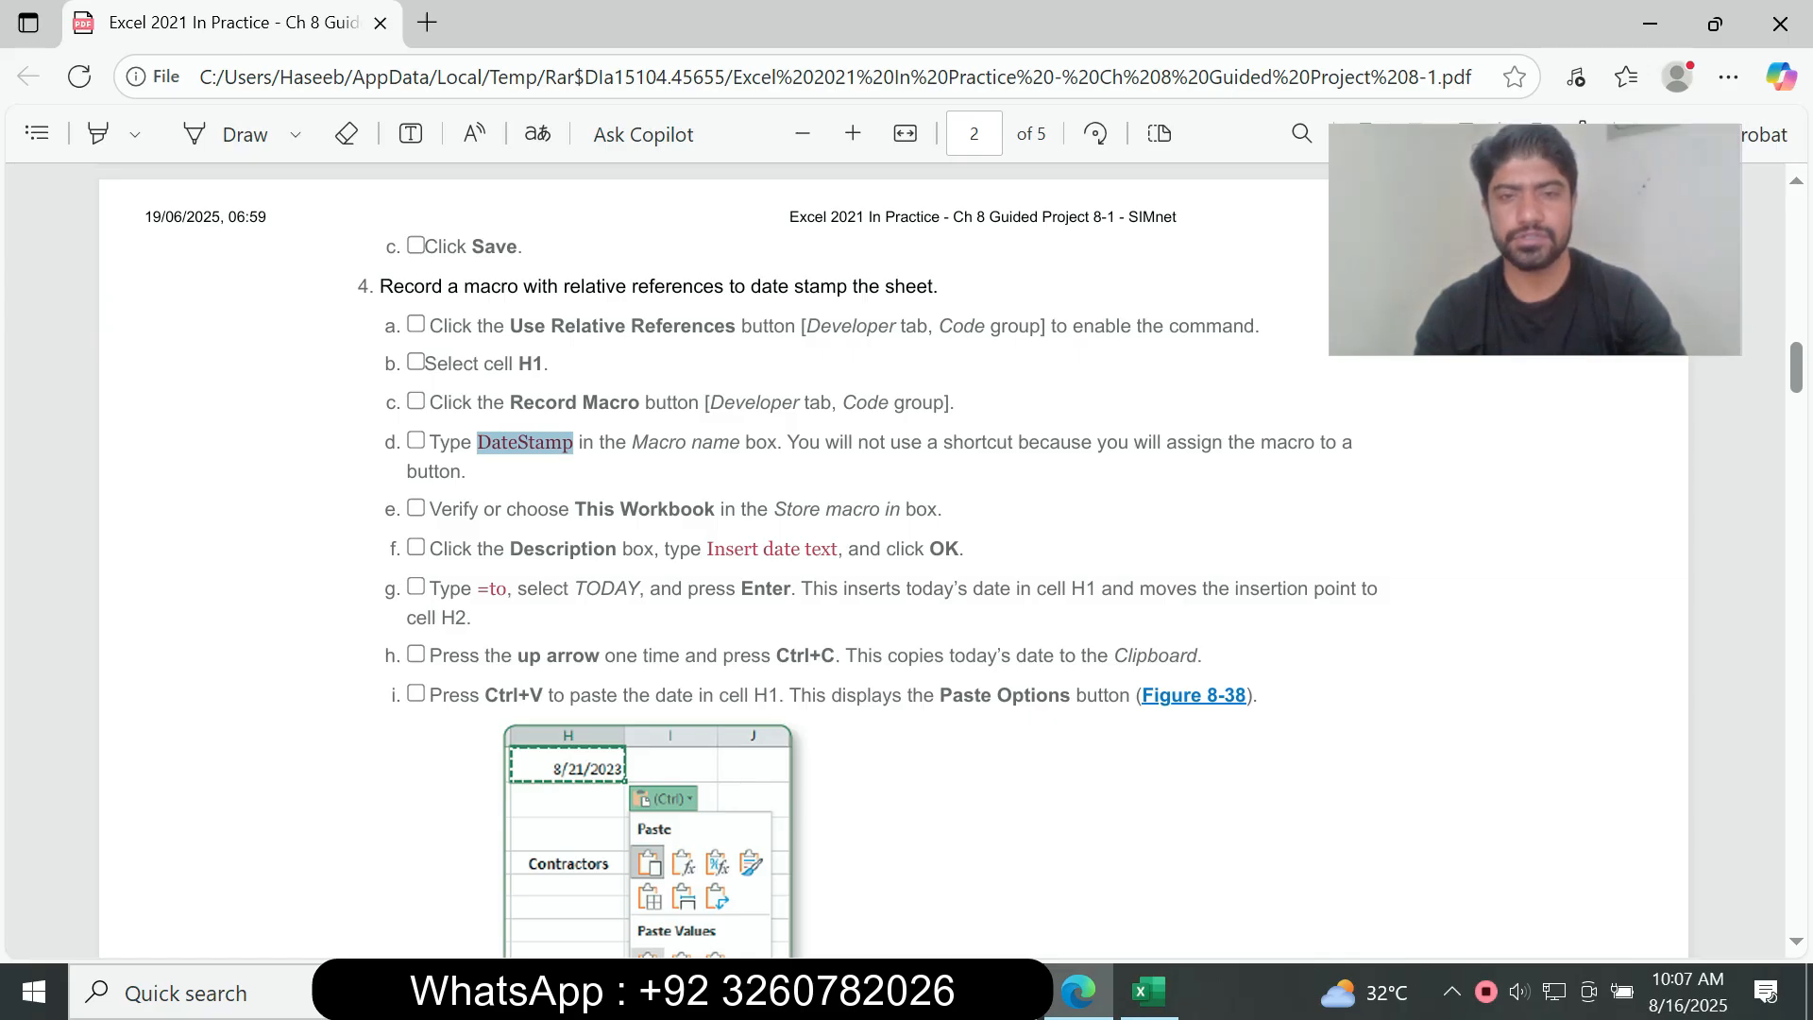
key(alt+Tab)
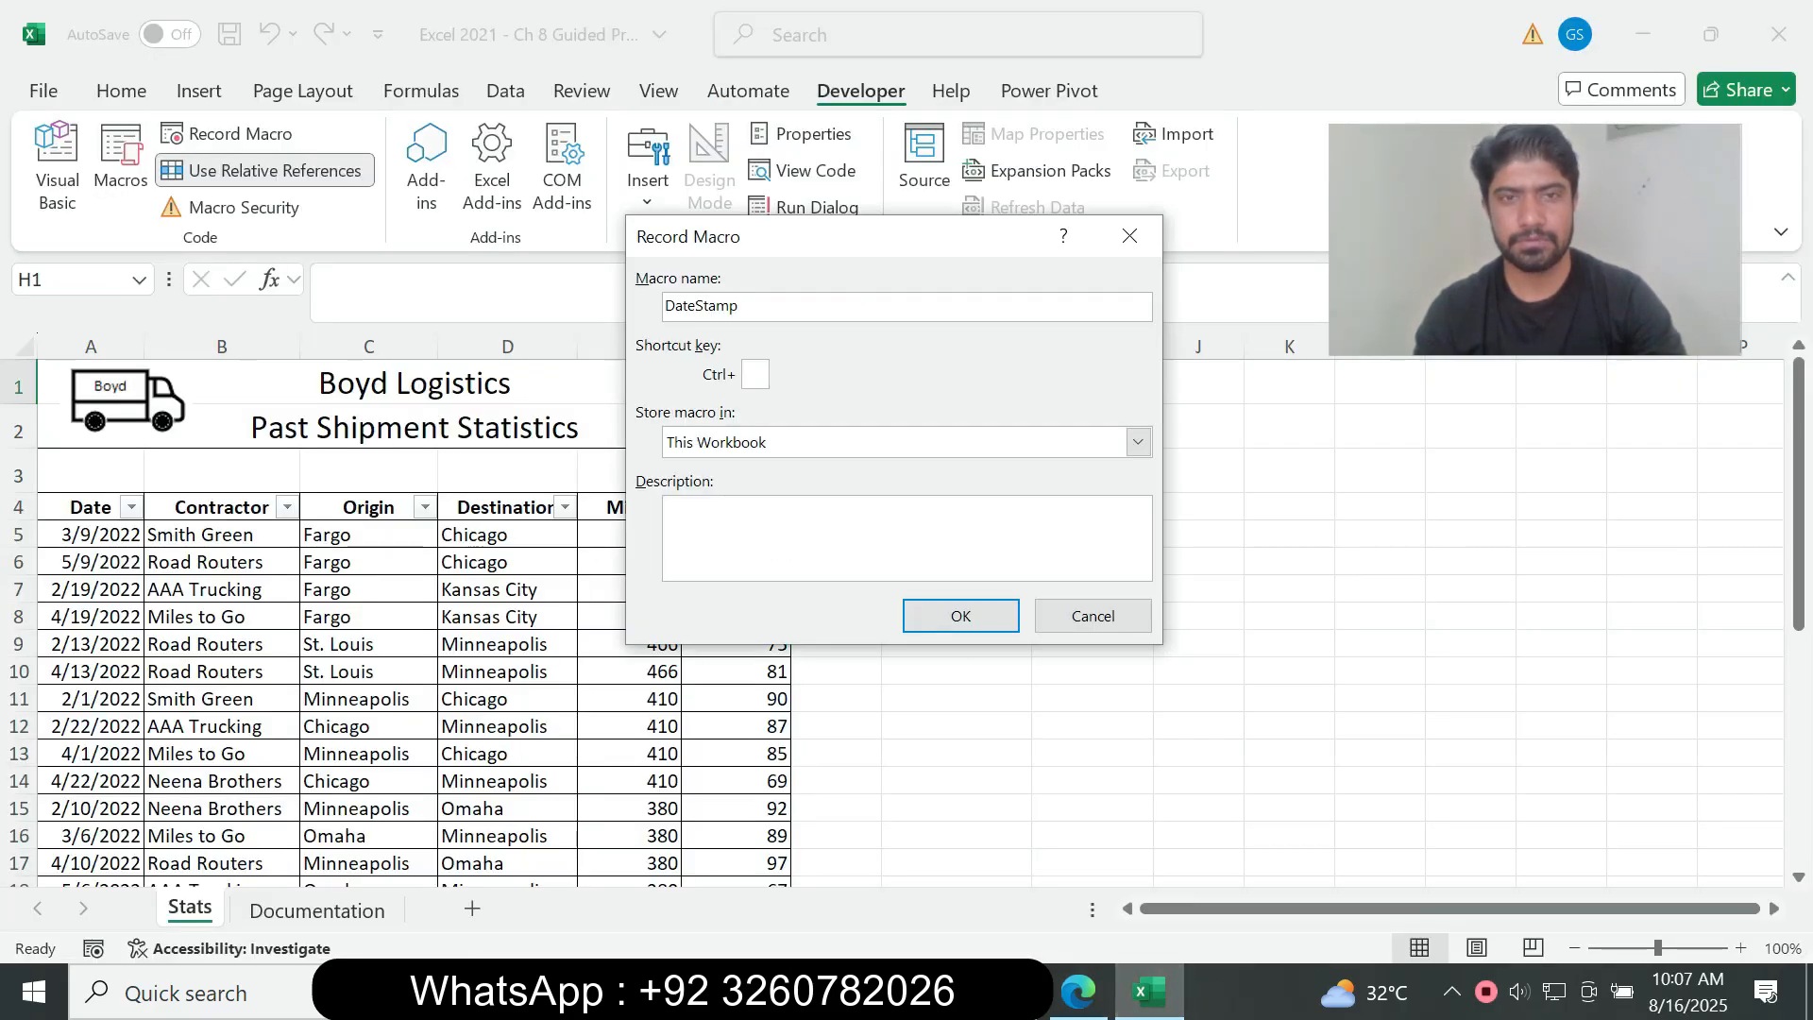
click(1138, 442)
click(1138, 442)
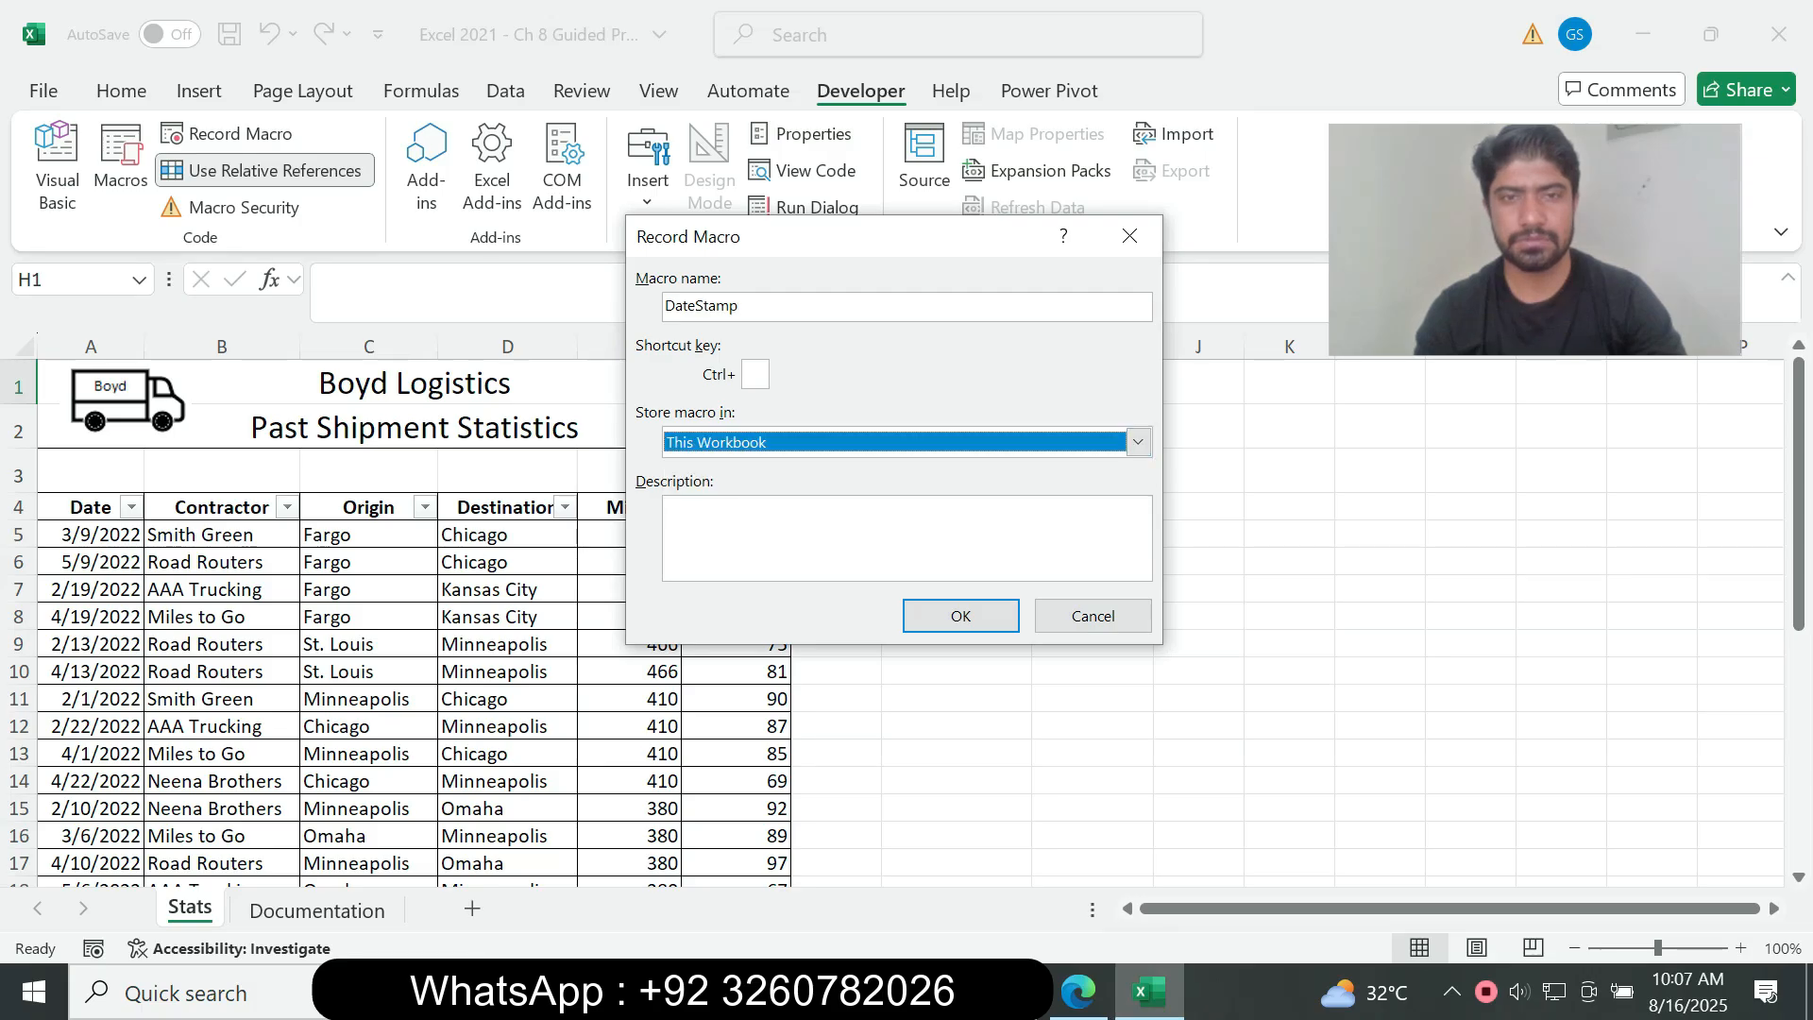
Step: Following instruction 4f in the assignment PDF, give the macro the description "Insert date text" and start recording in Excel
key(alt+Tab)
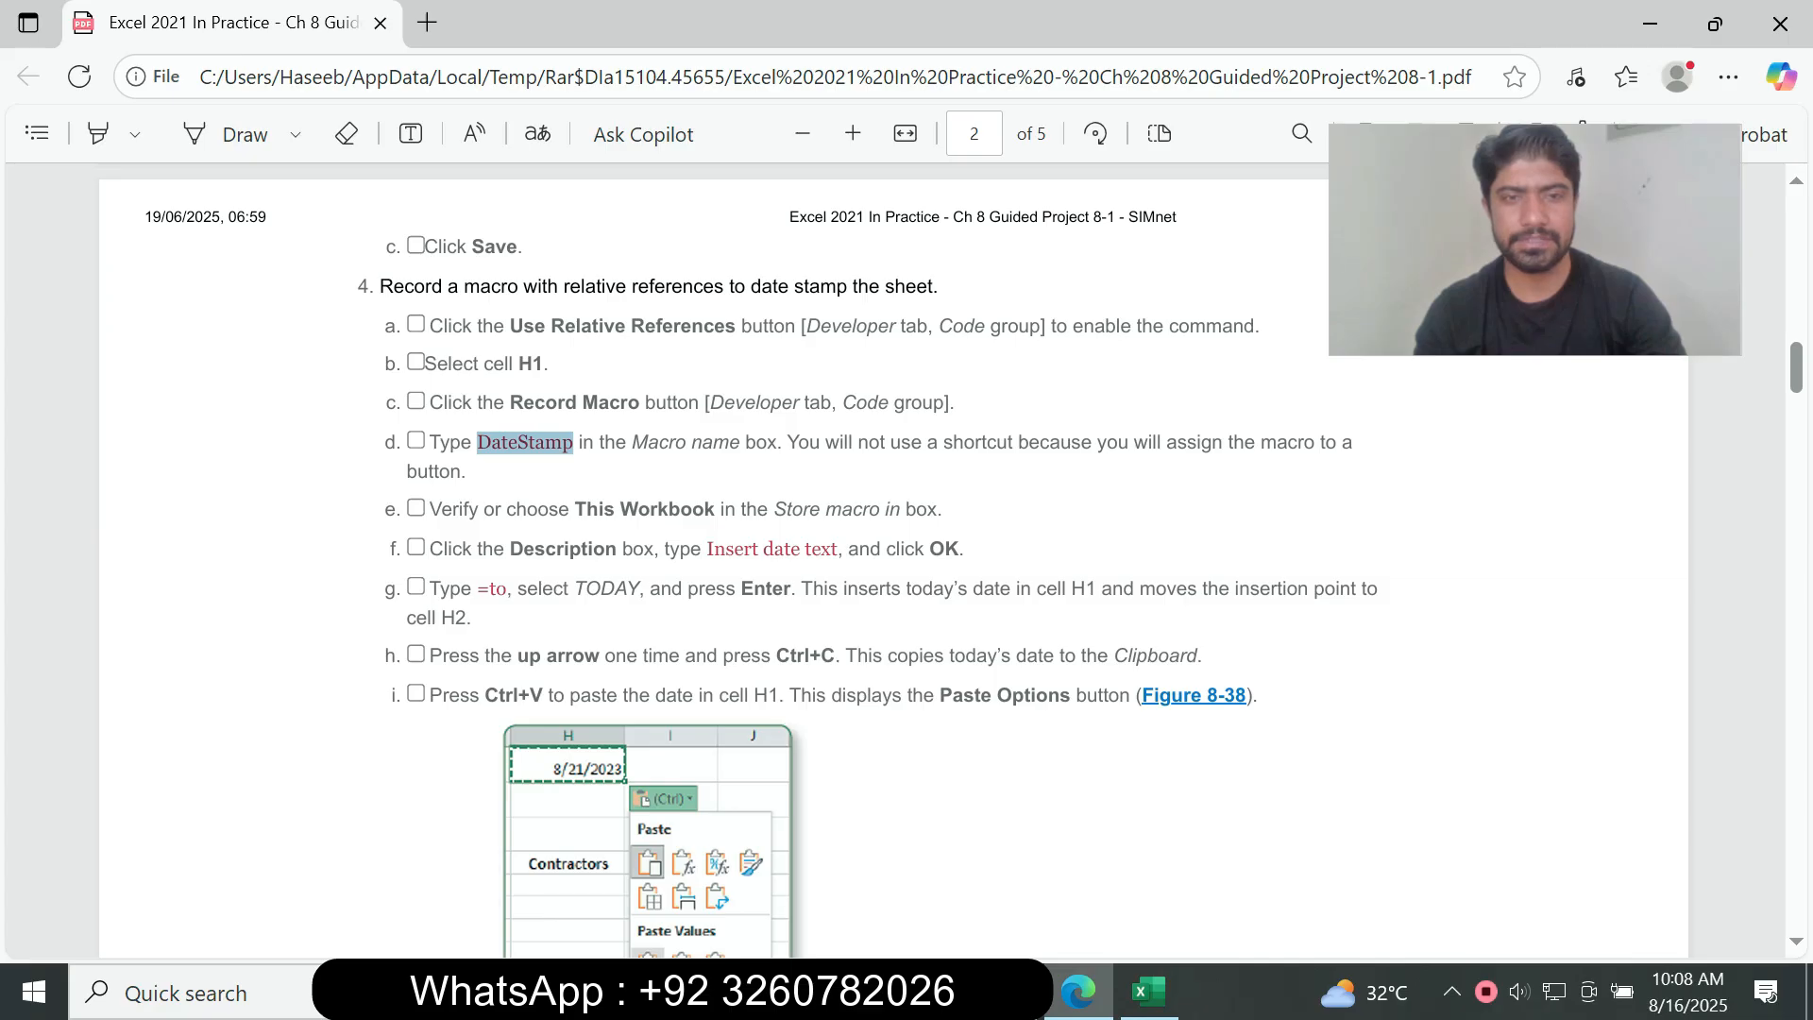
drag(702, 549, 837, 549)
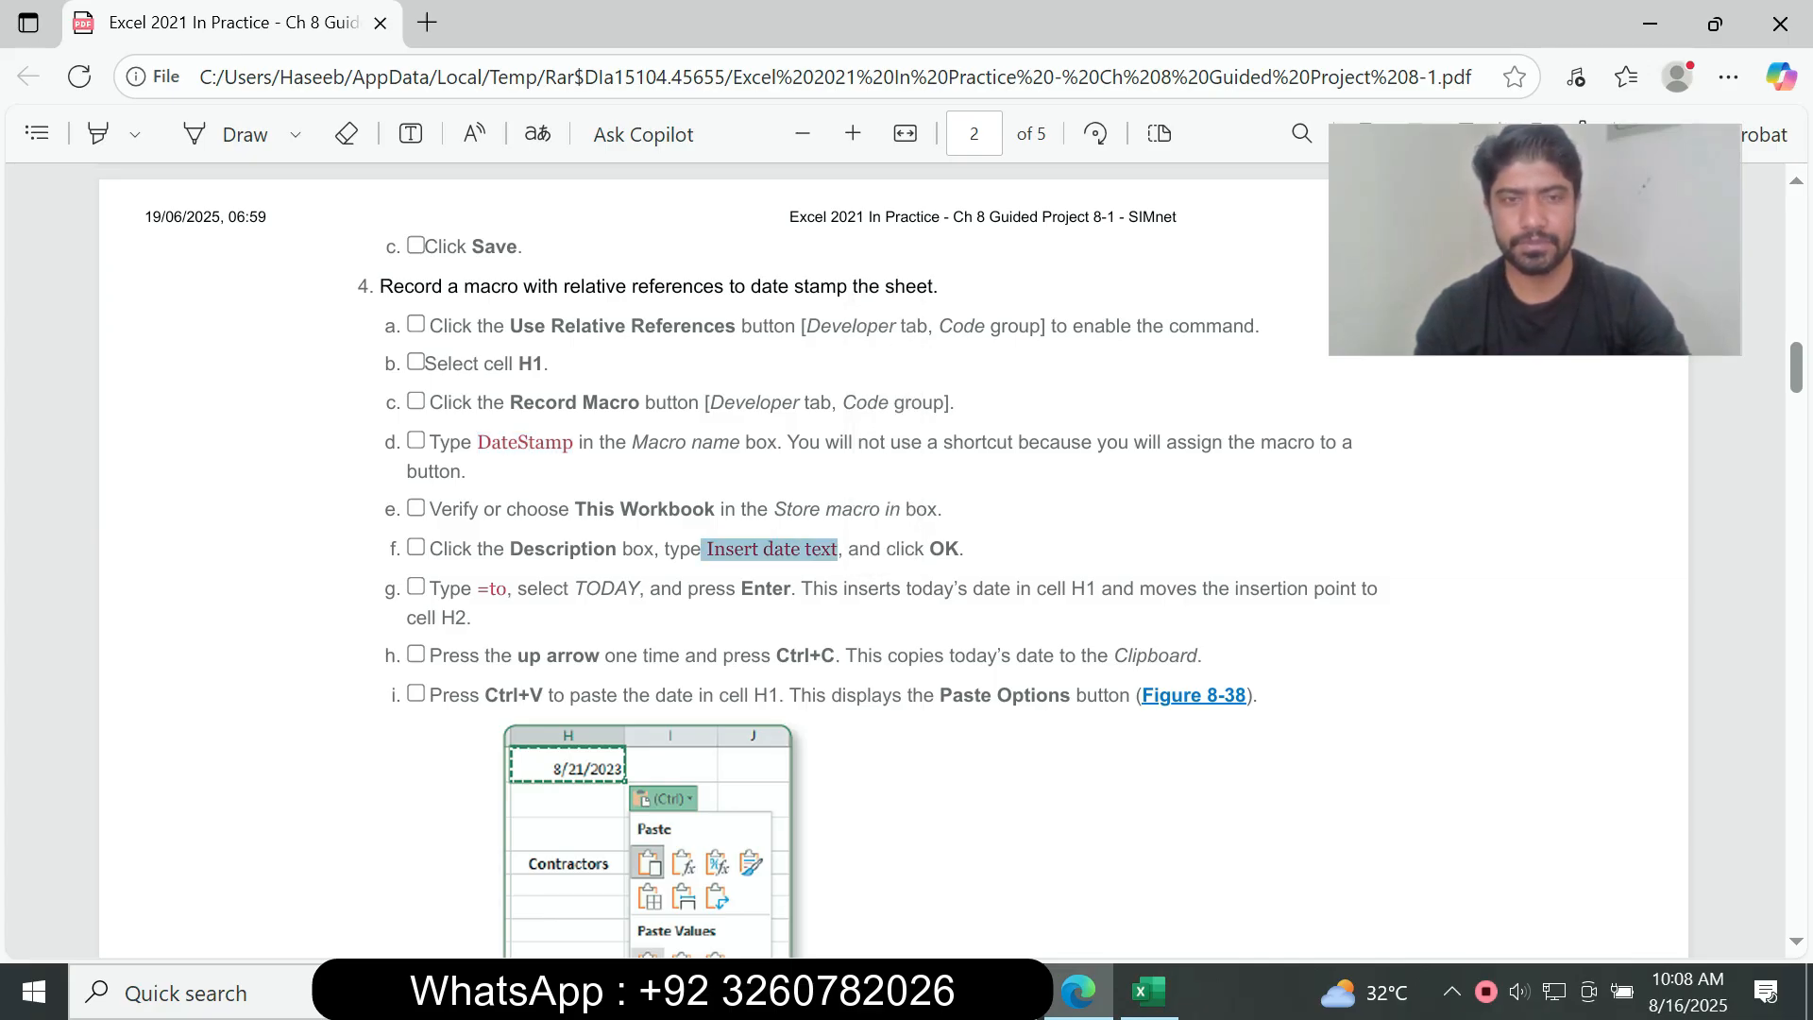
key(alt+Tab)
key(Tab)
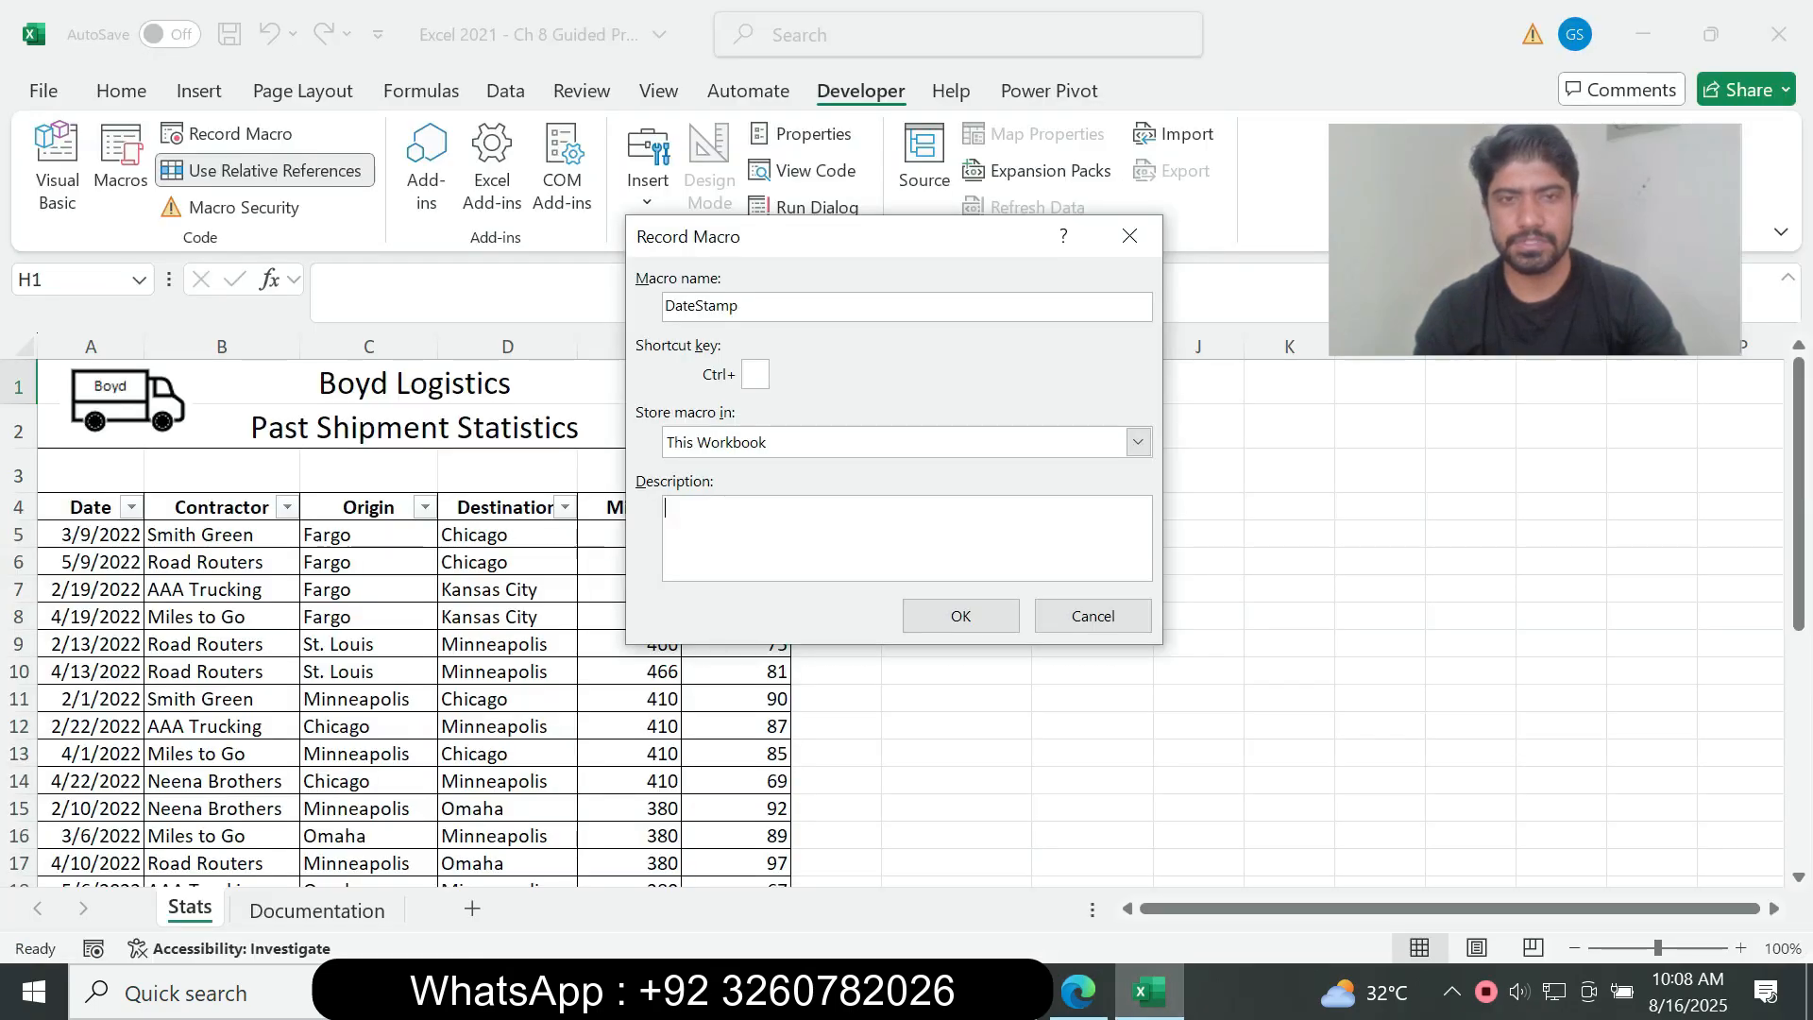
key(ctrl+v)
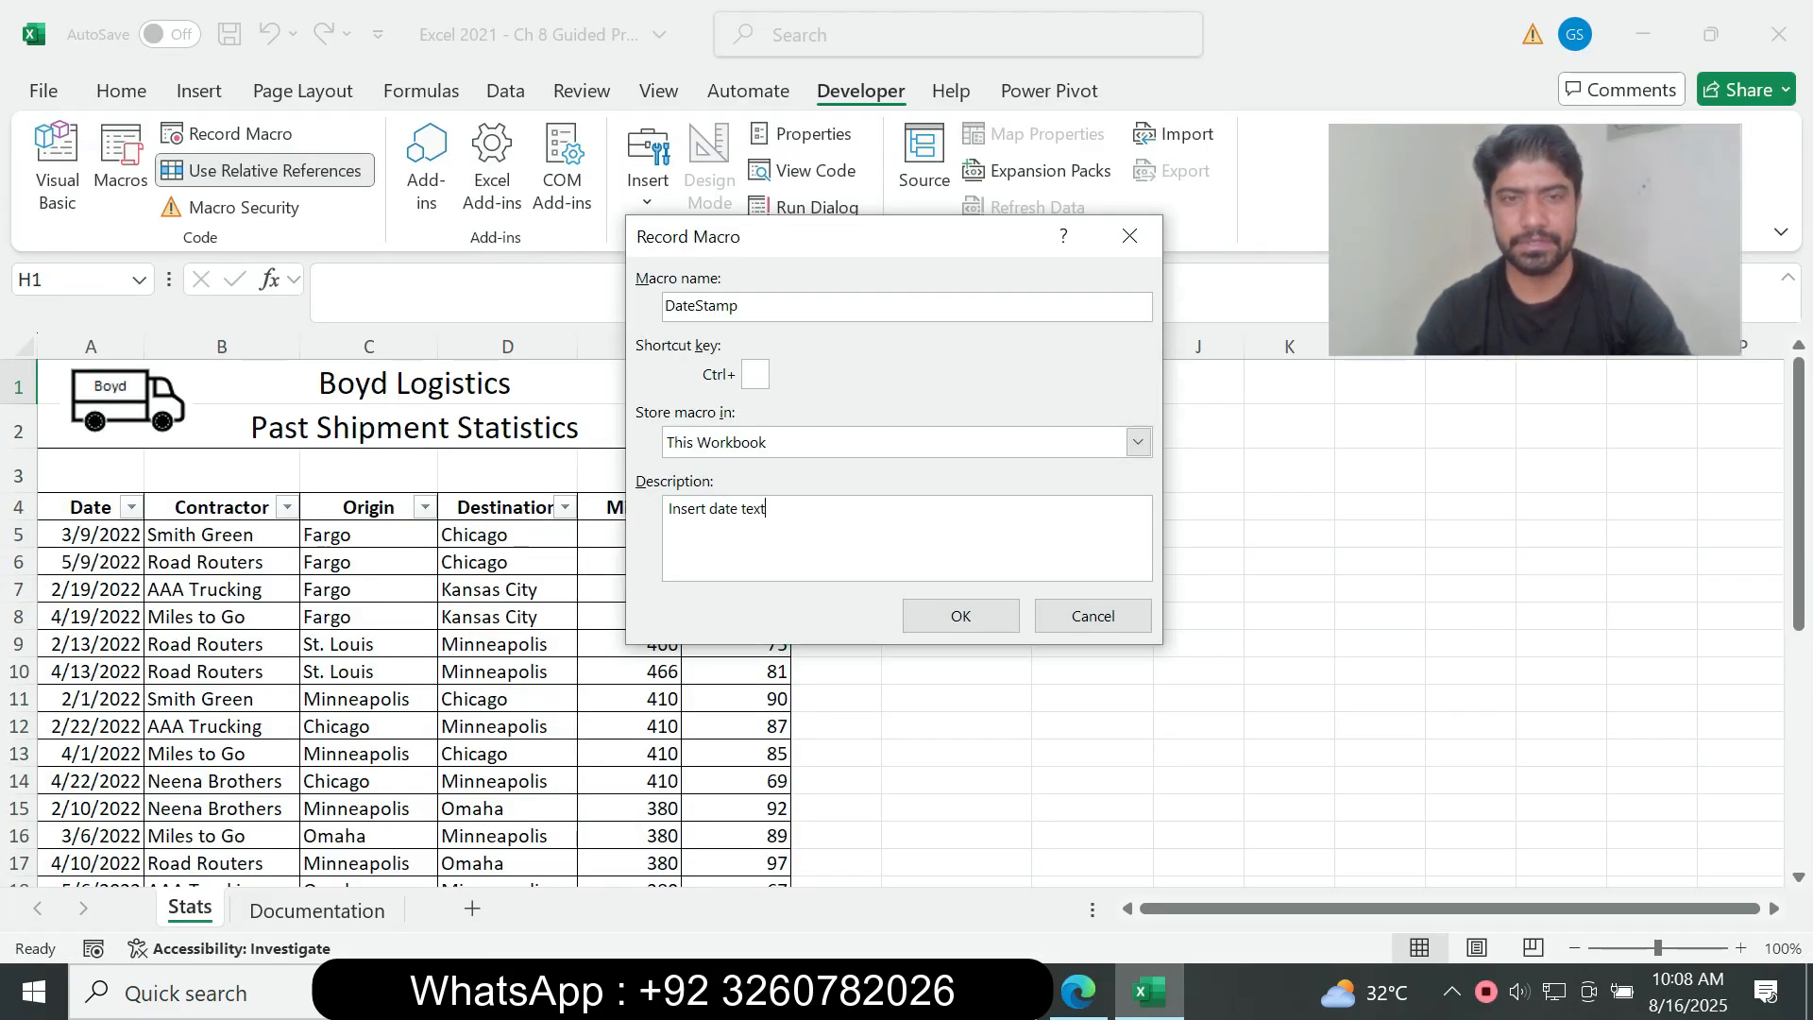
key(alt+Tab)
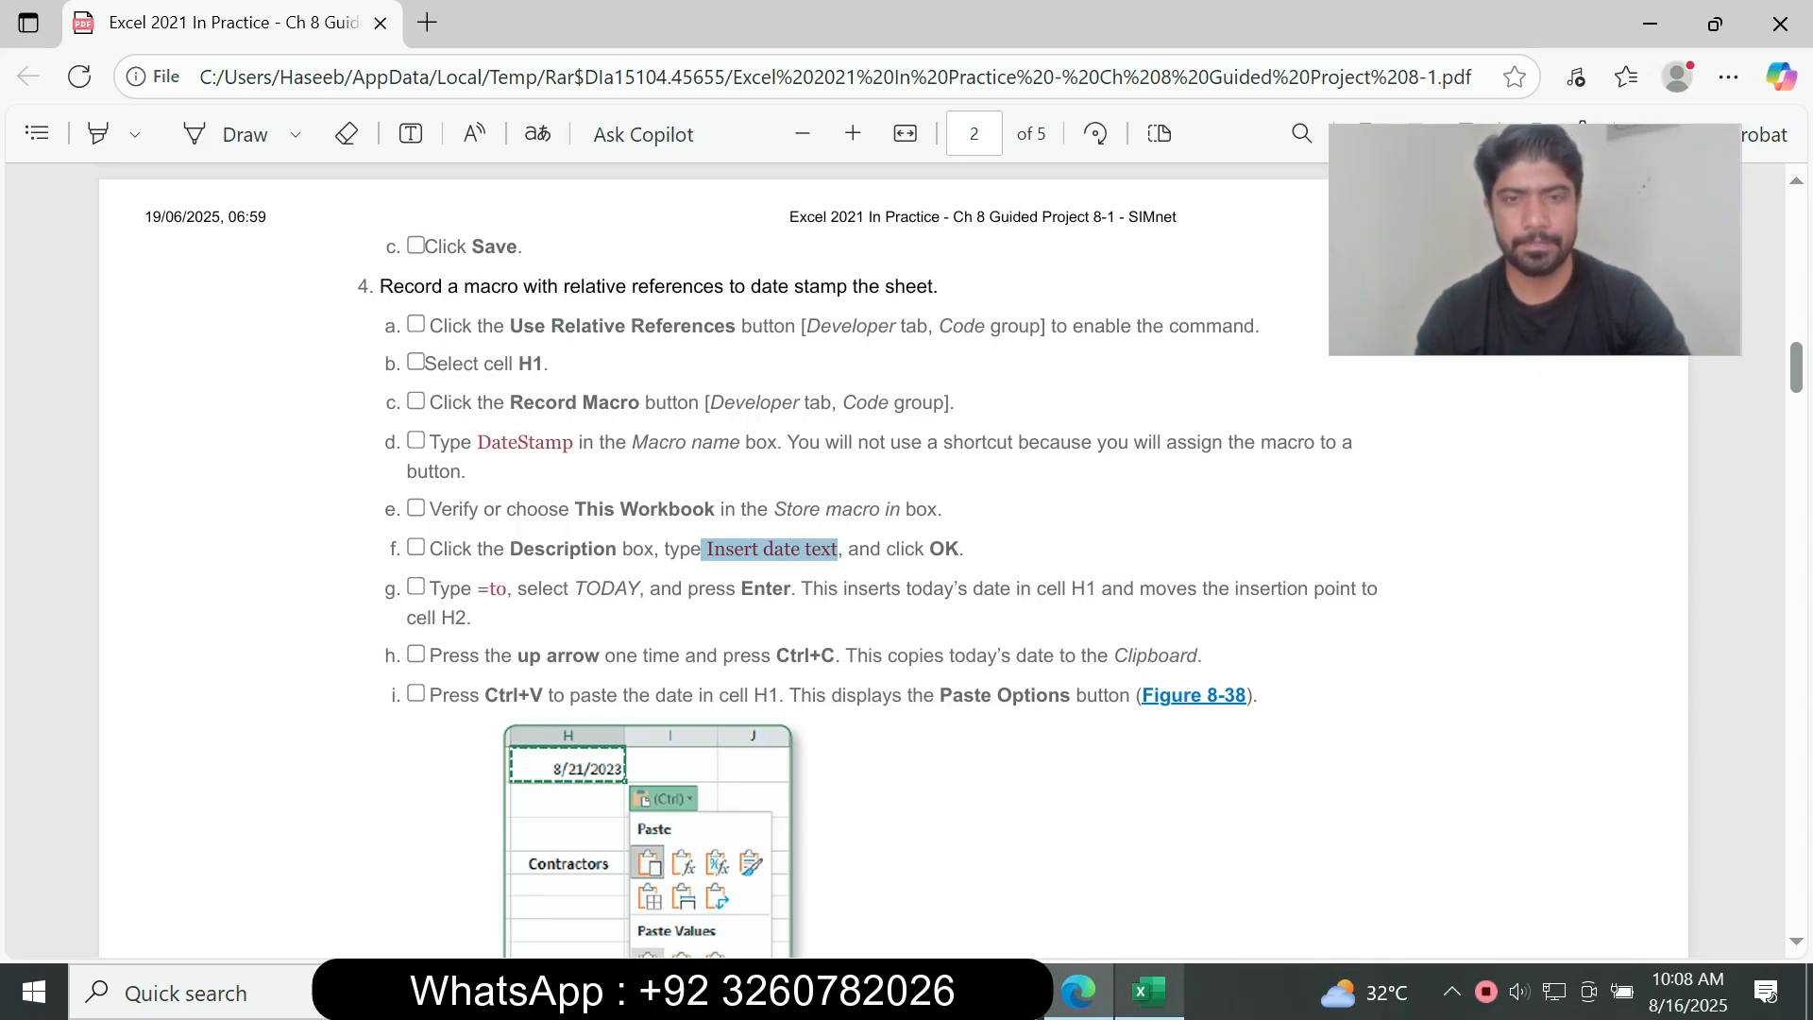
key(alt+Tab)
key(Return)
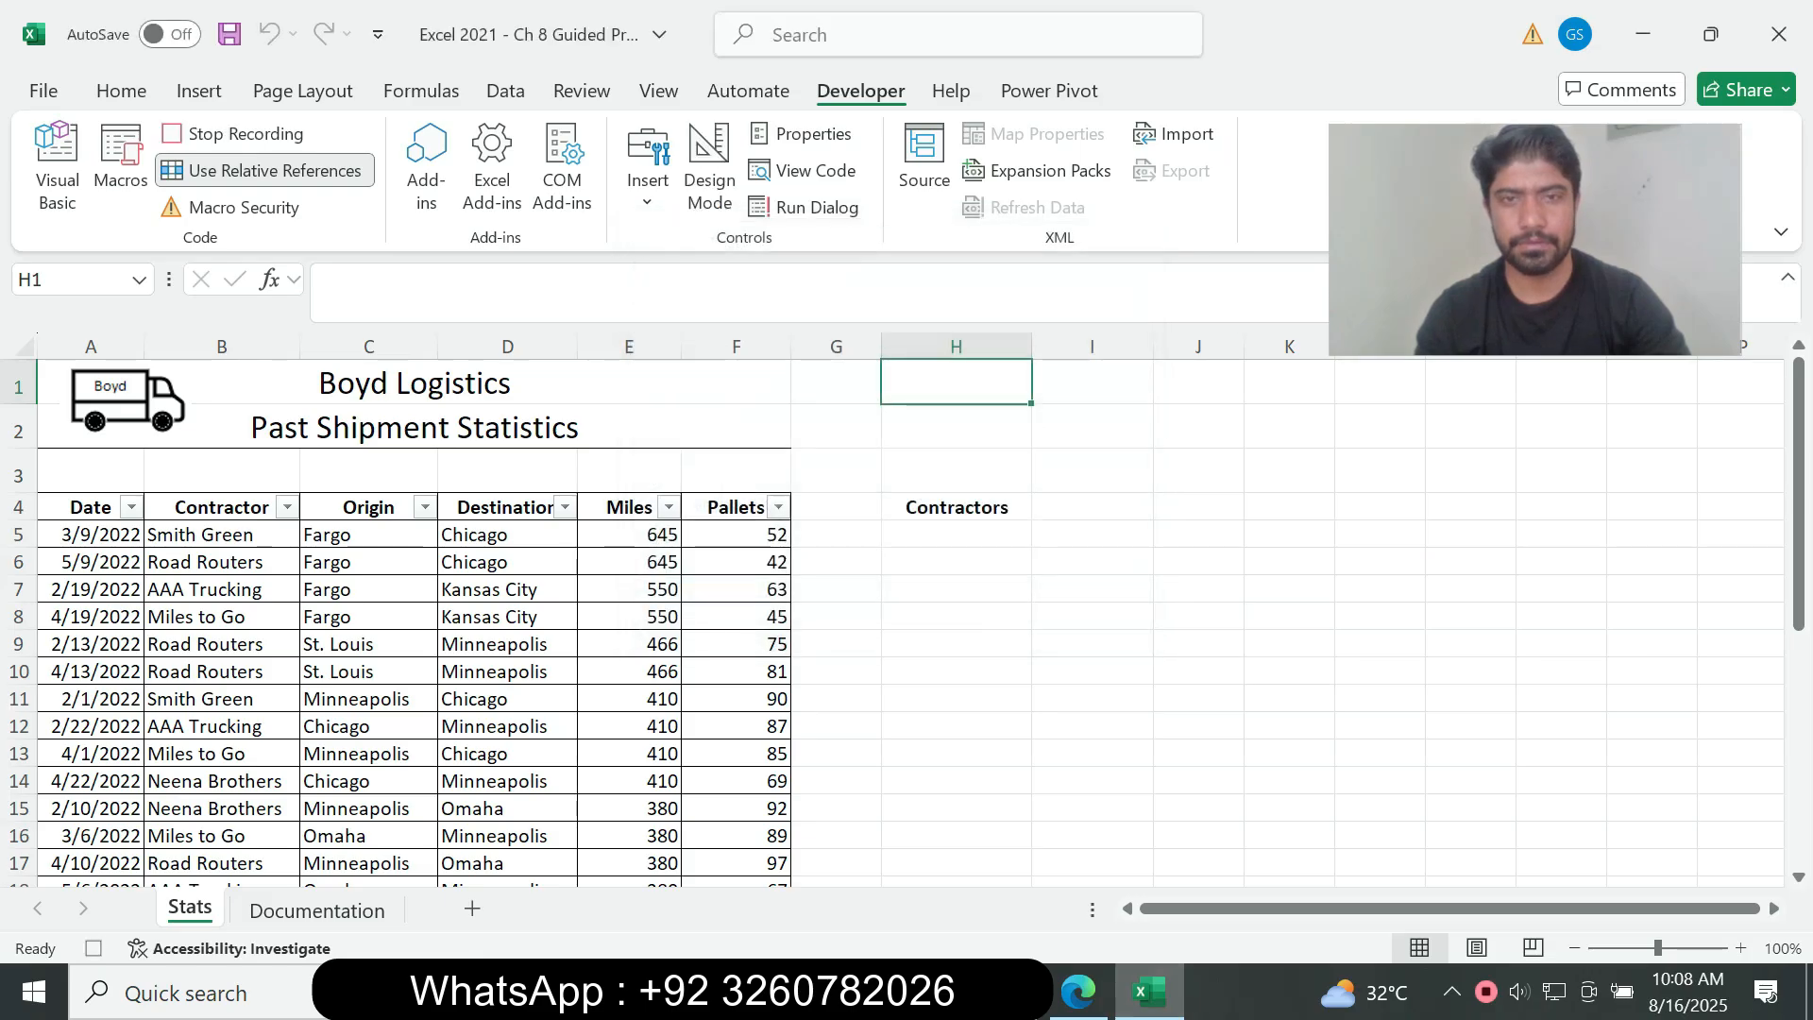
Step: Read instruction 4g in the assignment PDF, return to Excel and enter =TODAY() in cell H1 of the Stats sheet
key(alt+Tab)
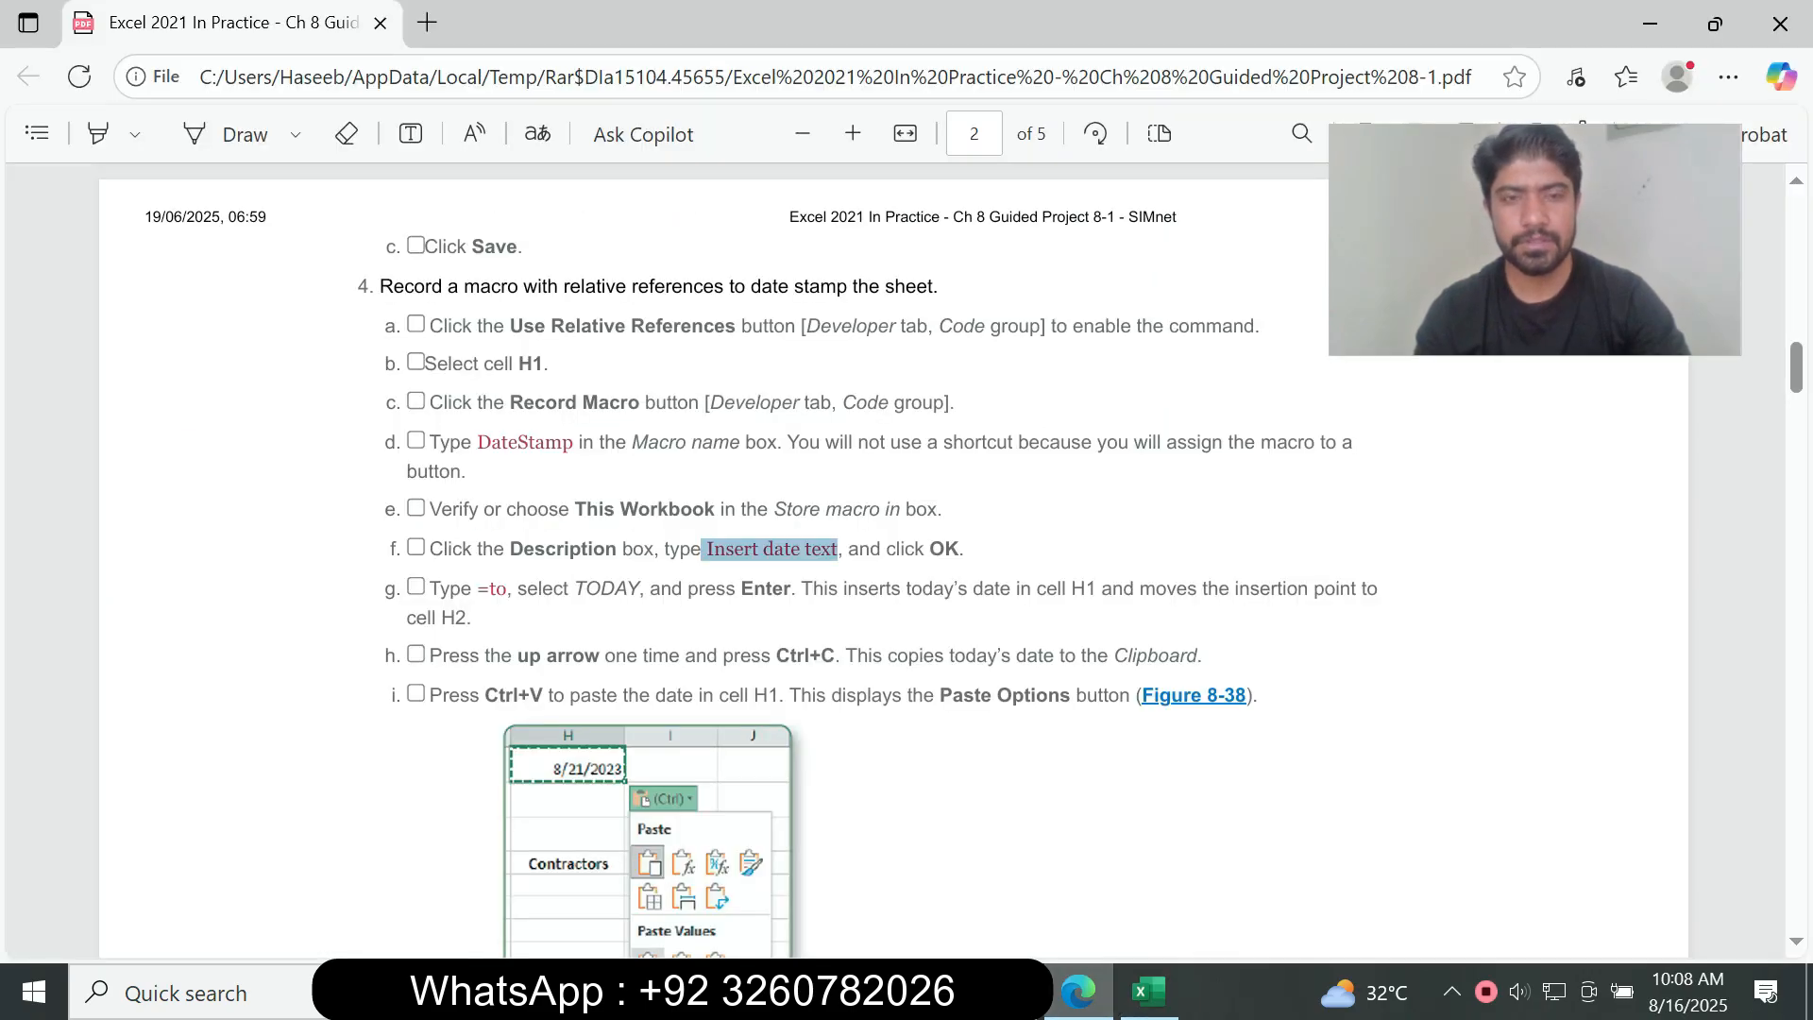
drag(426, 589, 466, 620)
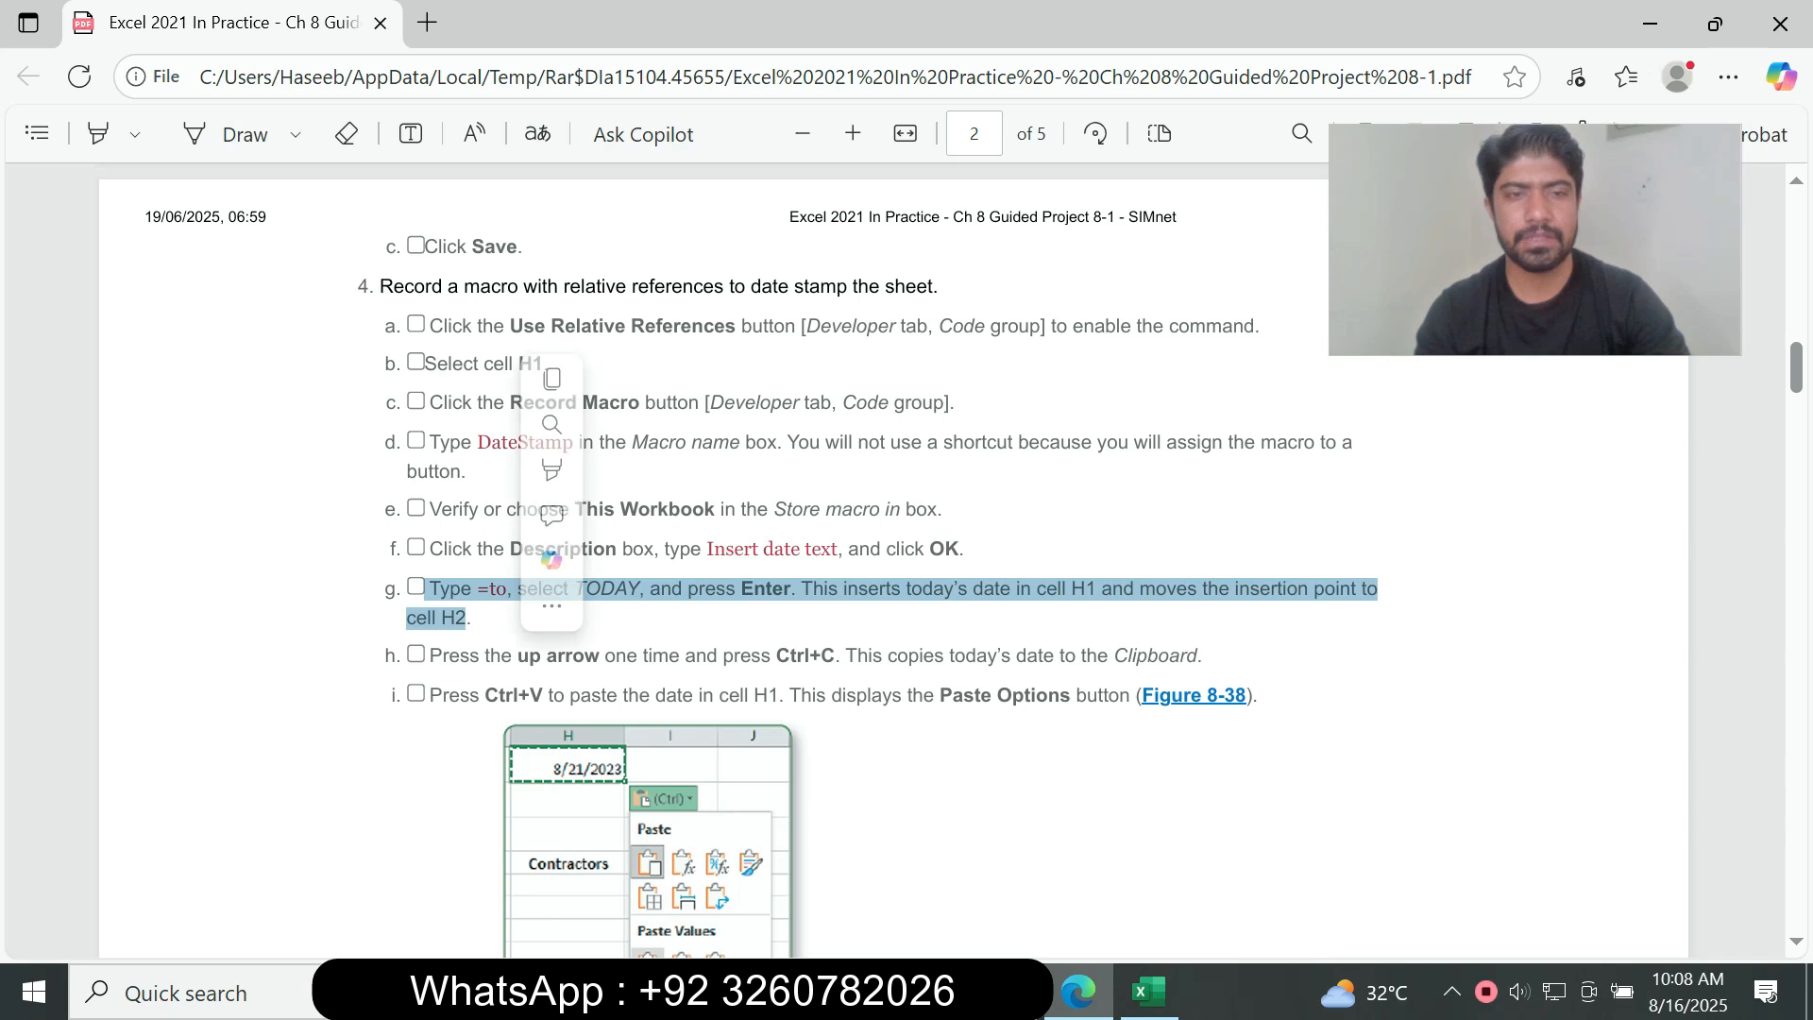
click(468, 619)
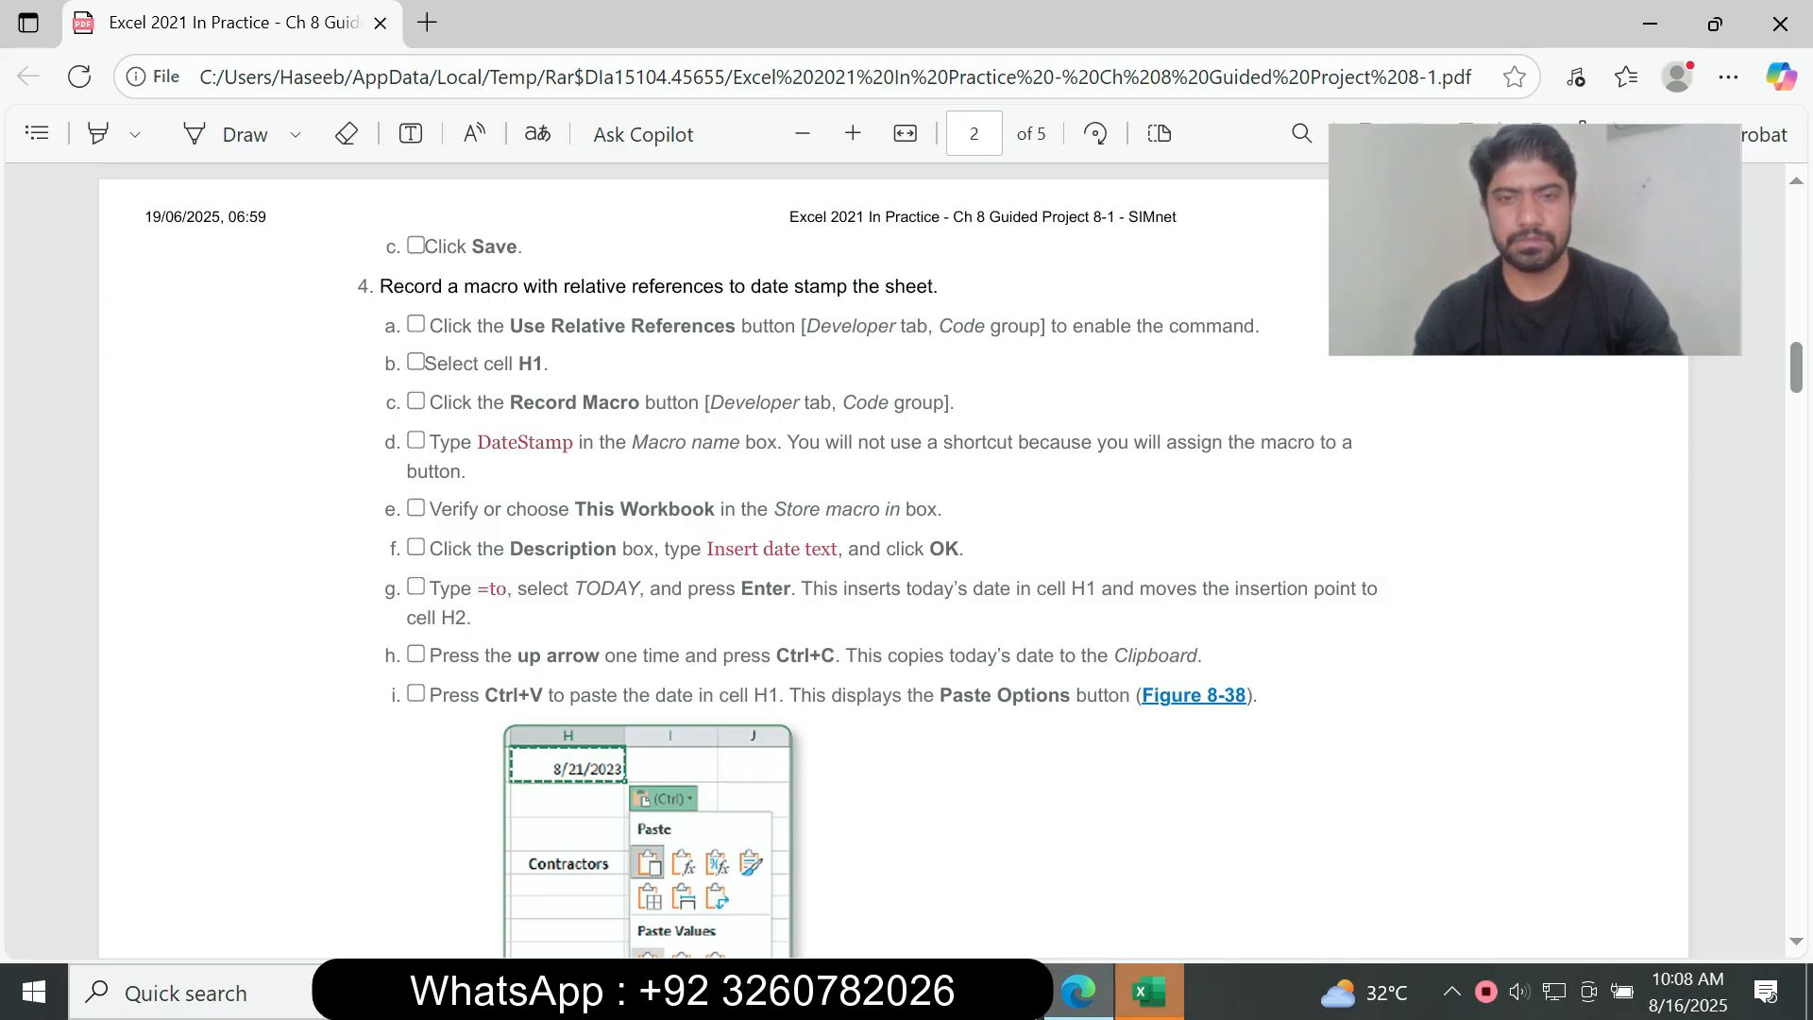
click(1150, 992)
click(1333, 51)
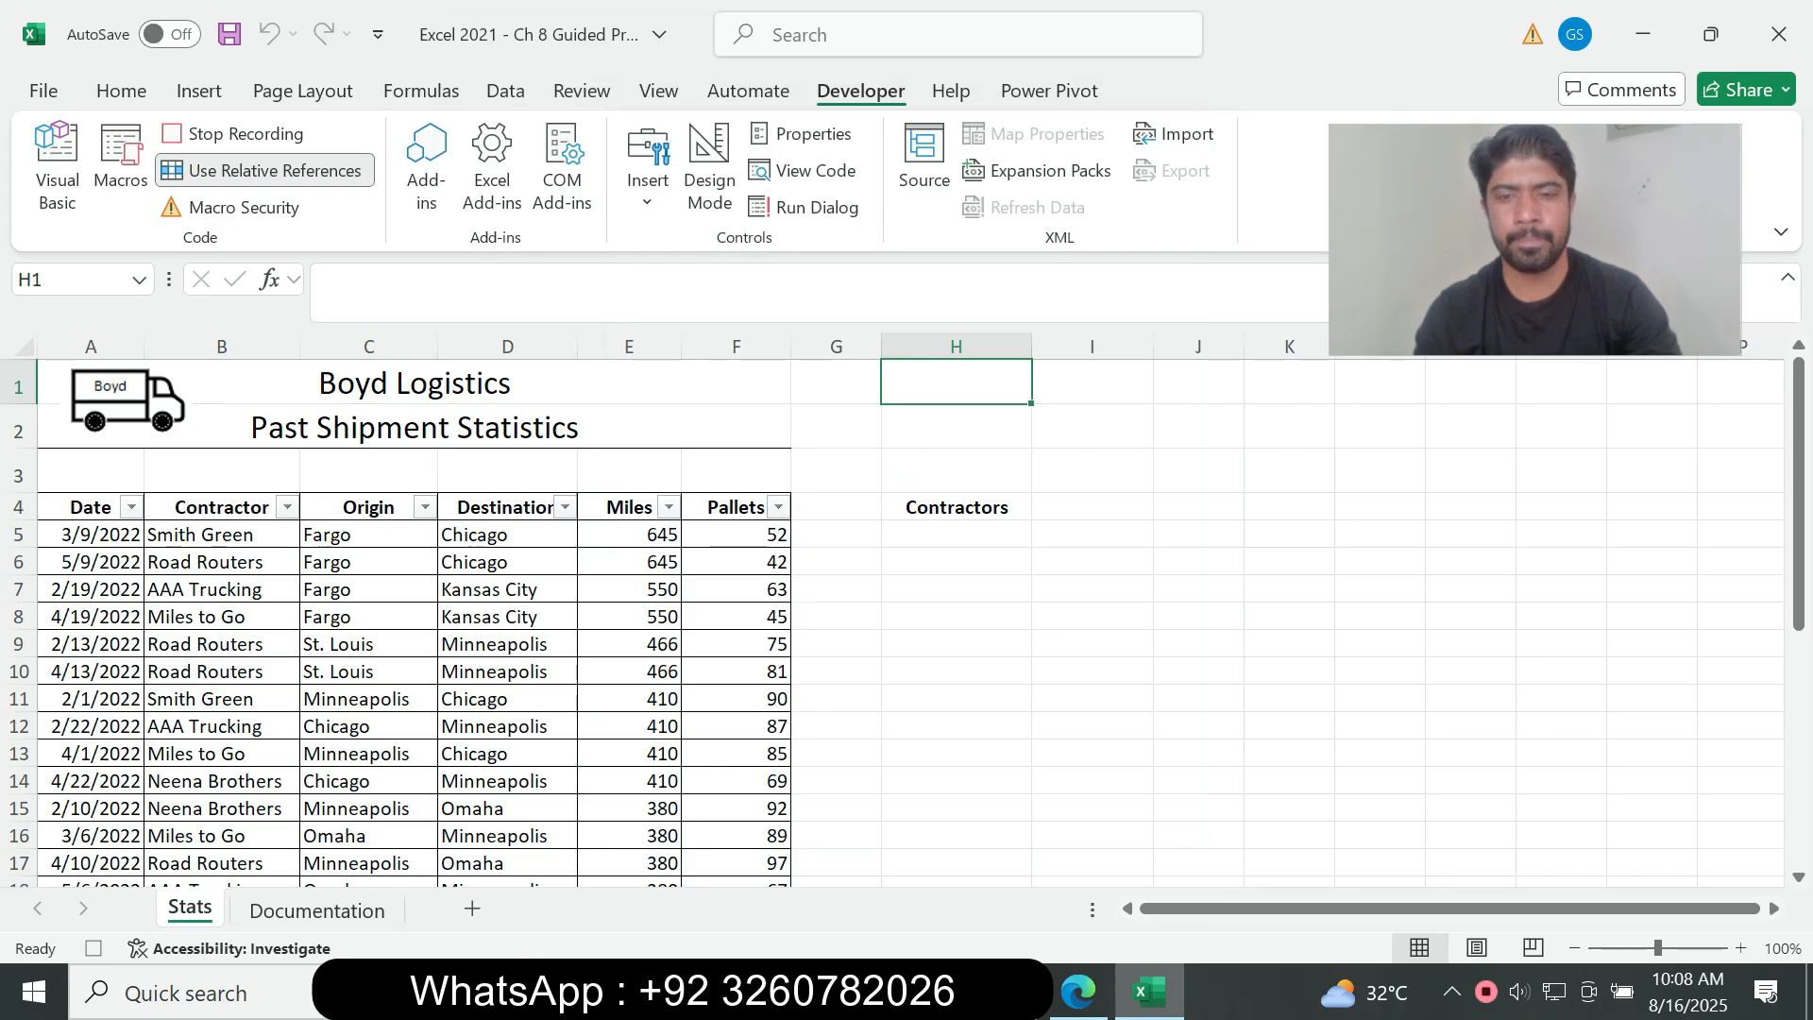
click(1078, 992)
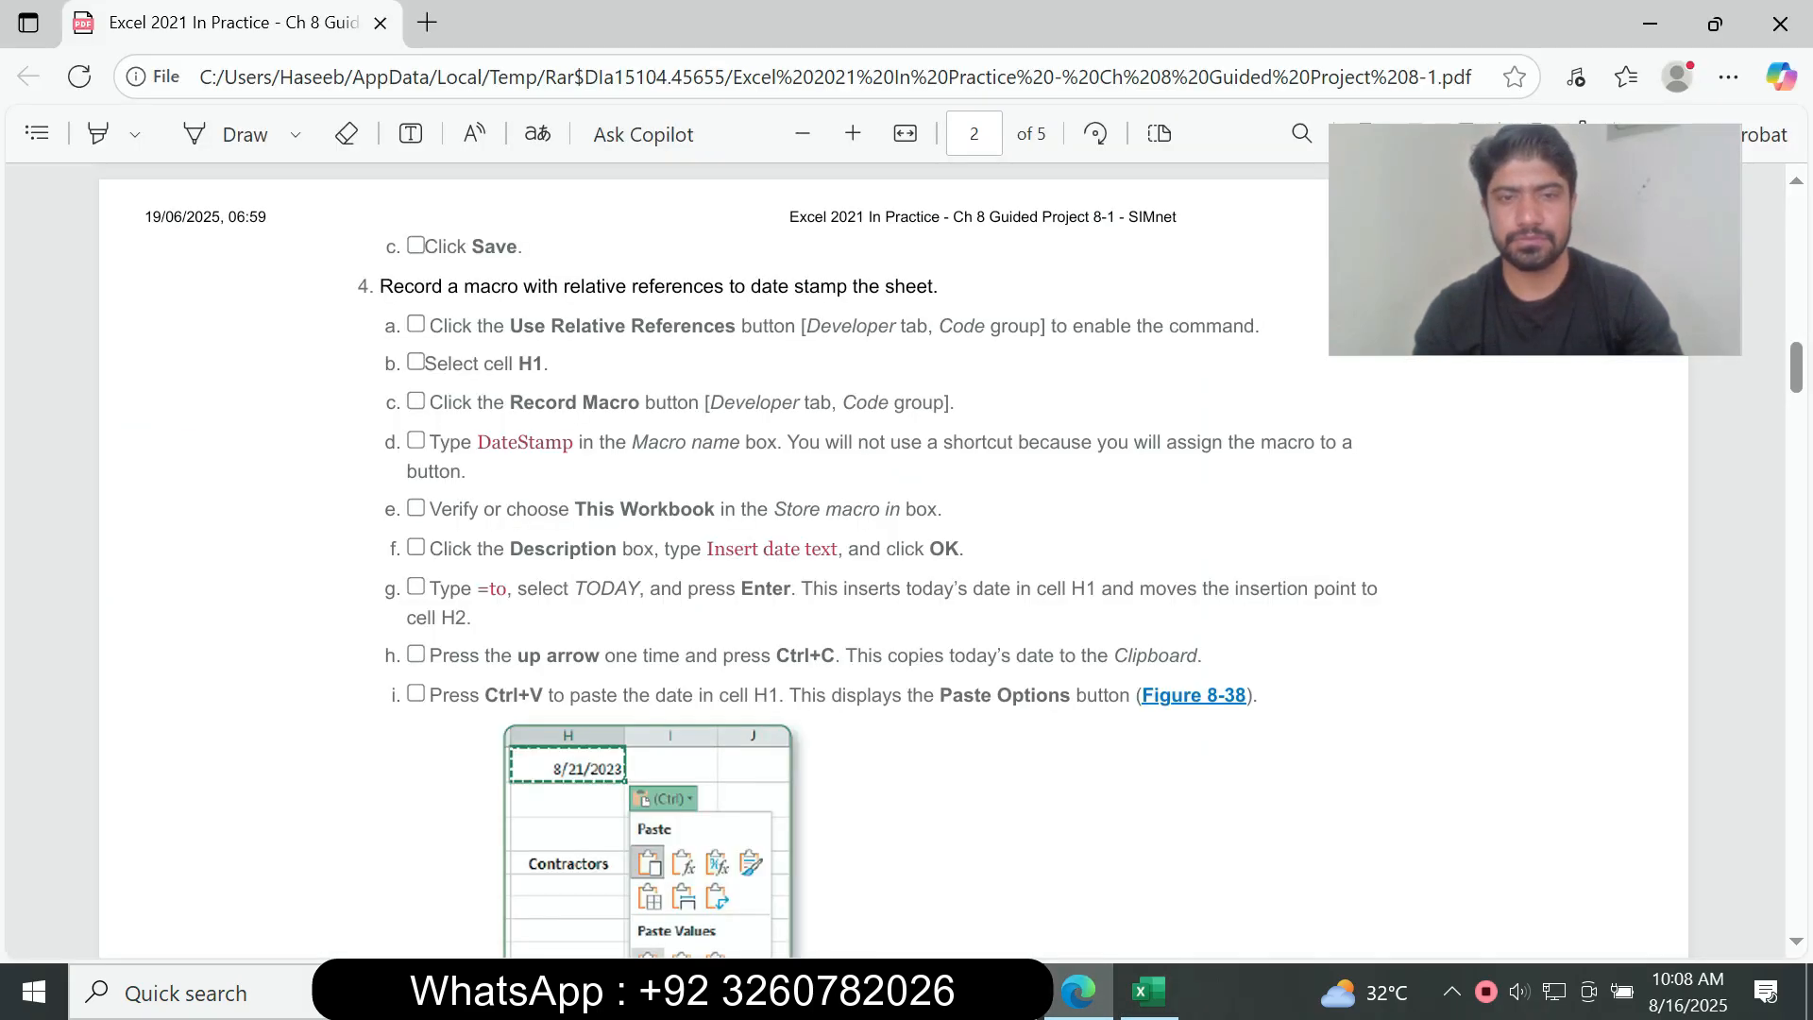
click(1149, 991)
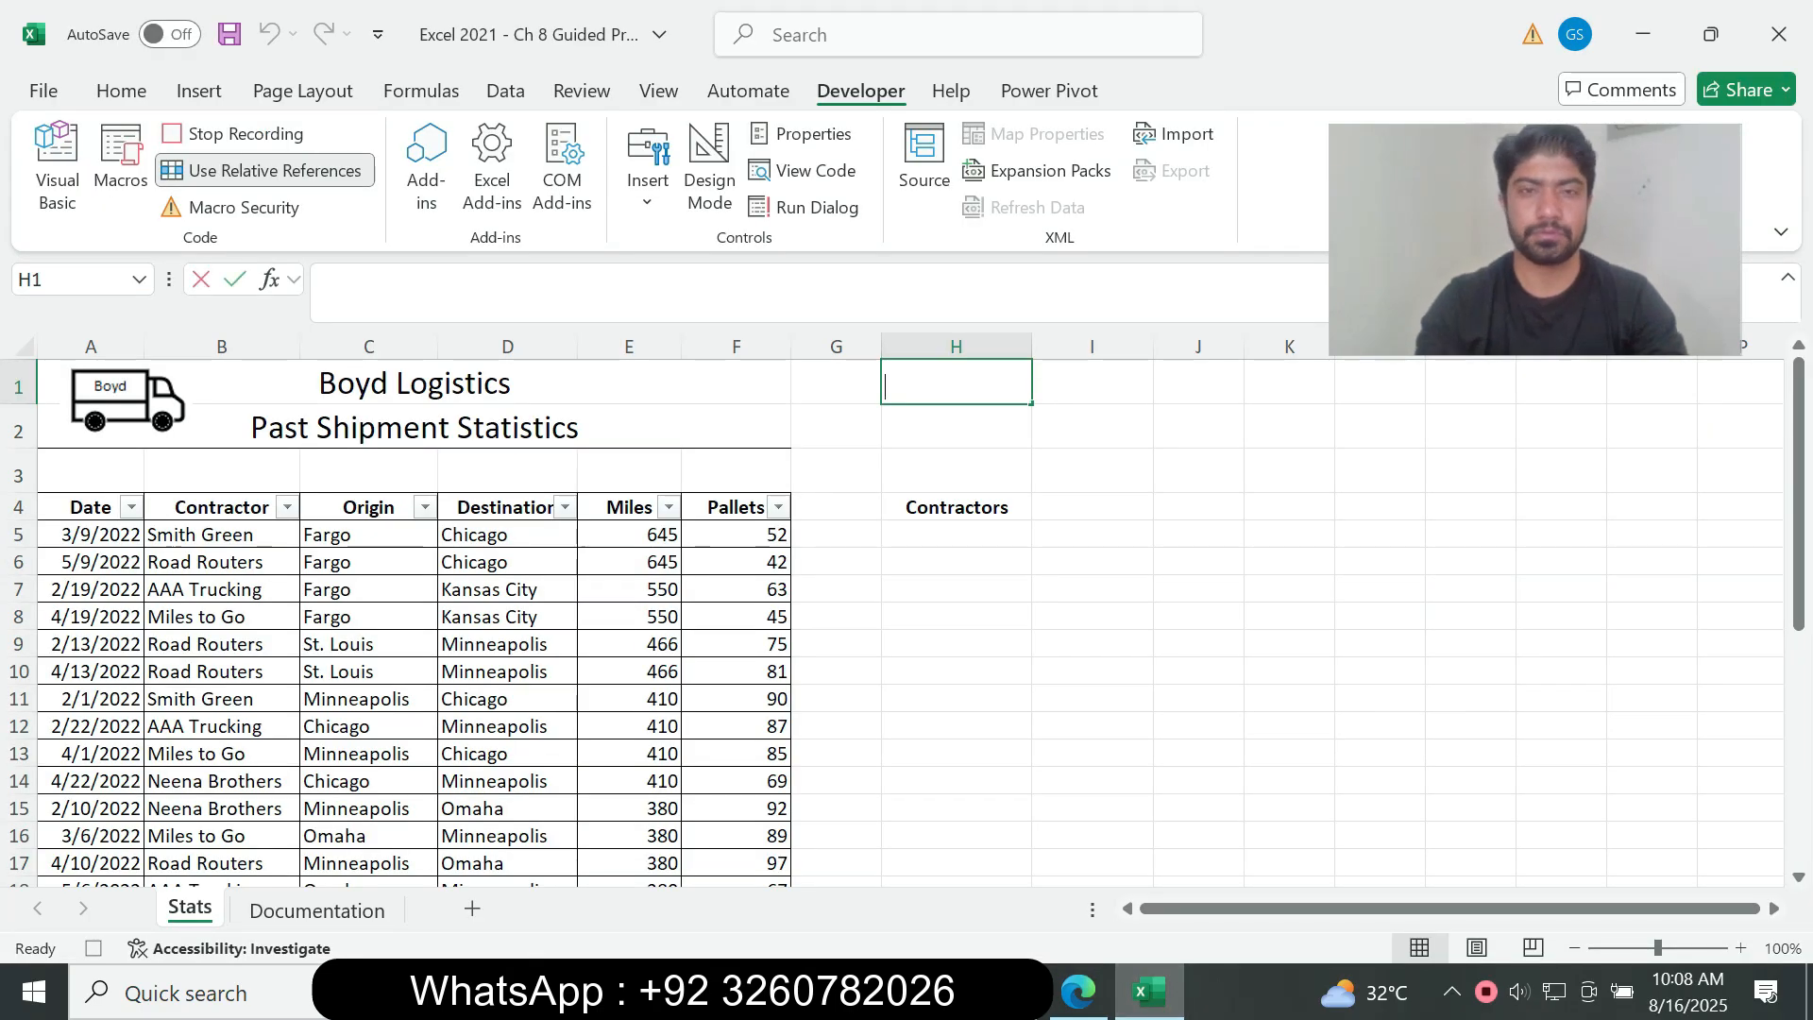
text(=tod)
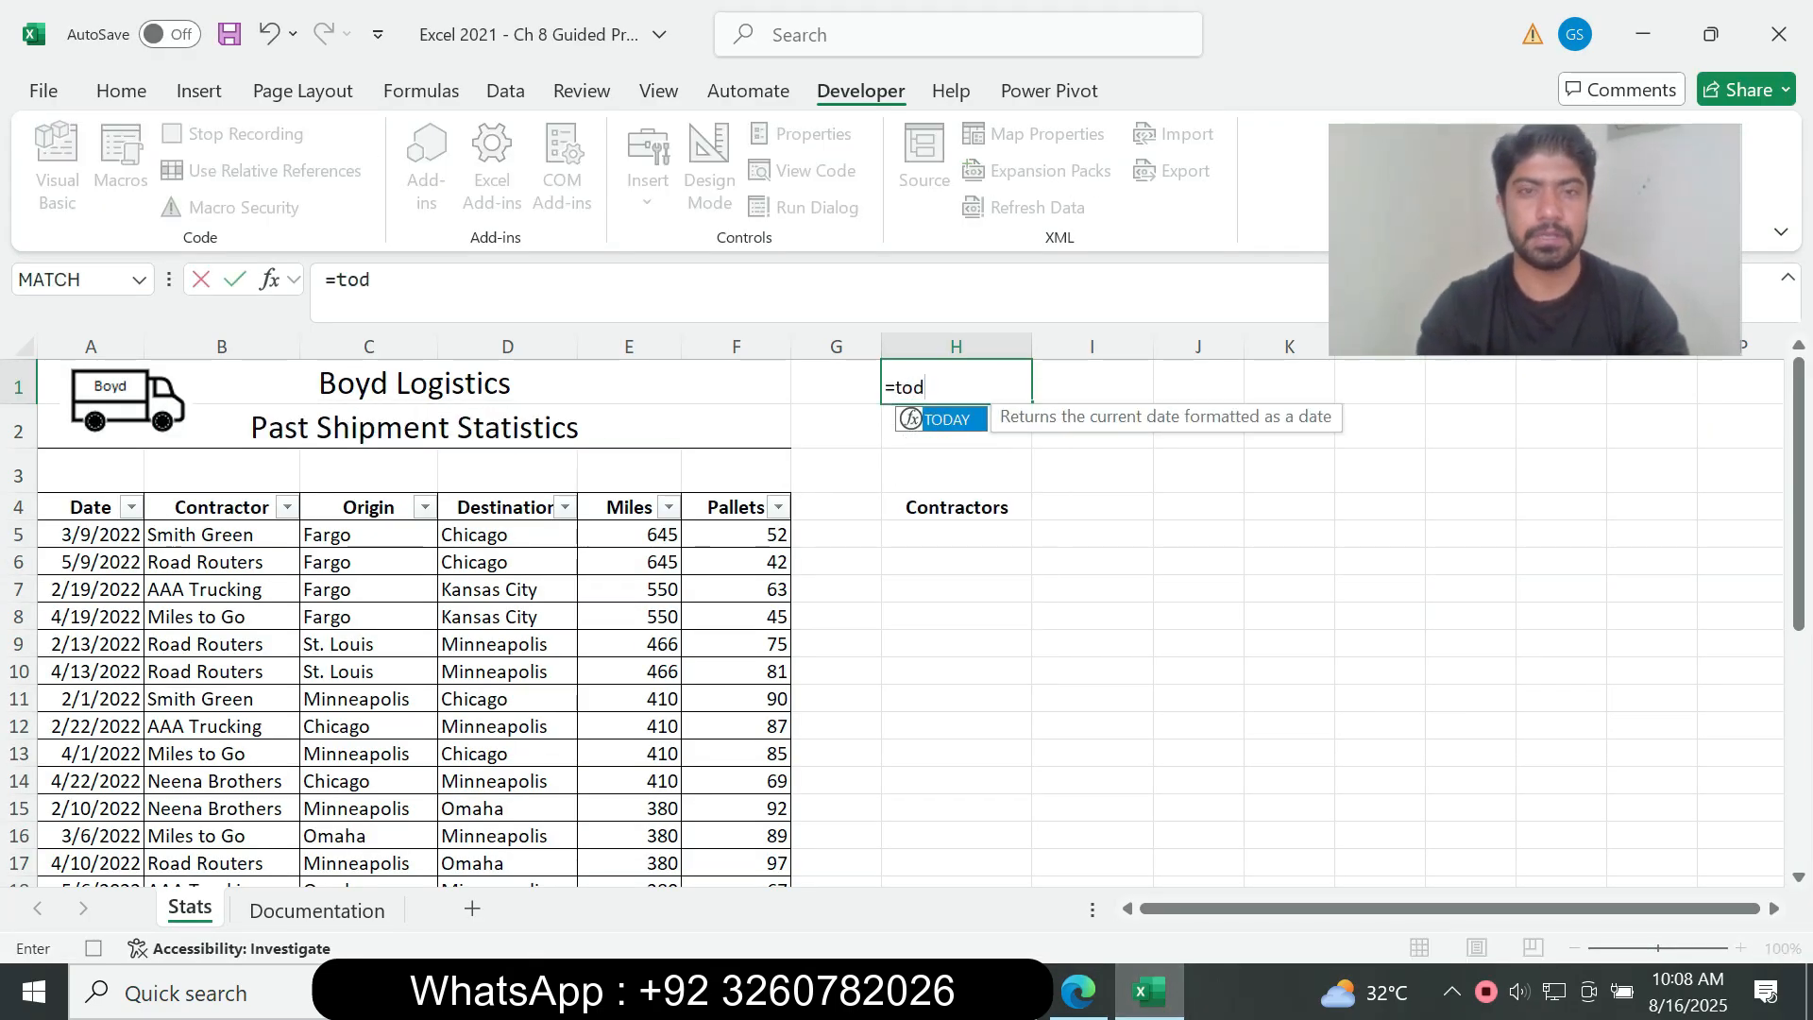
key(Tab)
text())
key(Return)
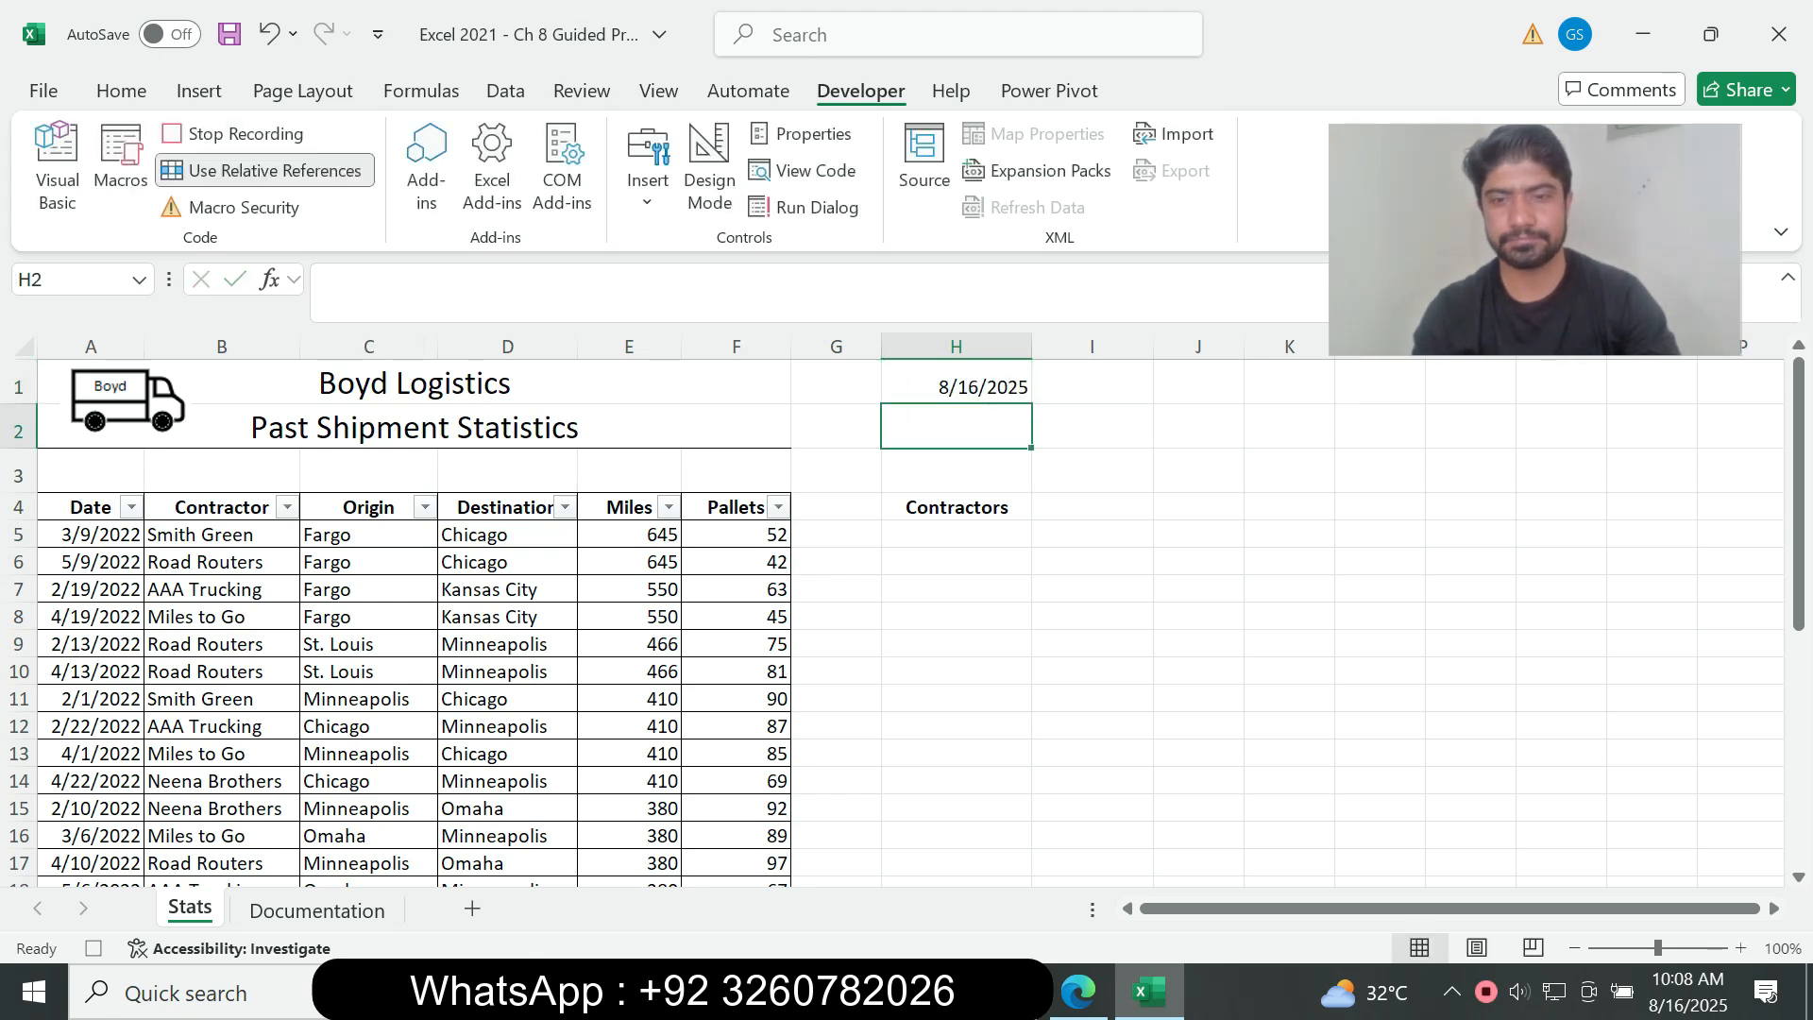
Step: Check instruction 4h in the assignment PDF, return to Excel and copy the date in cell H1
key(alt+Tab)
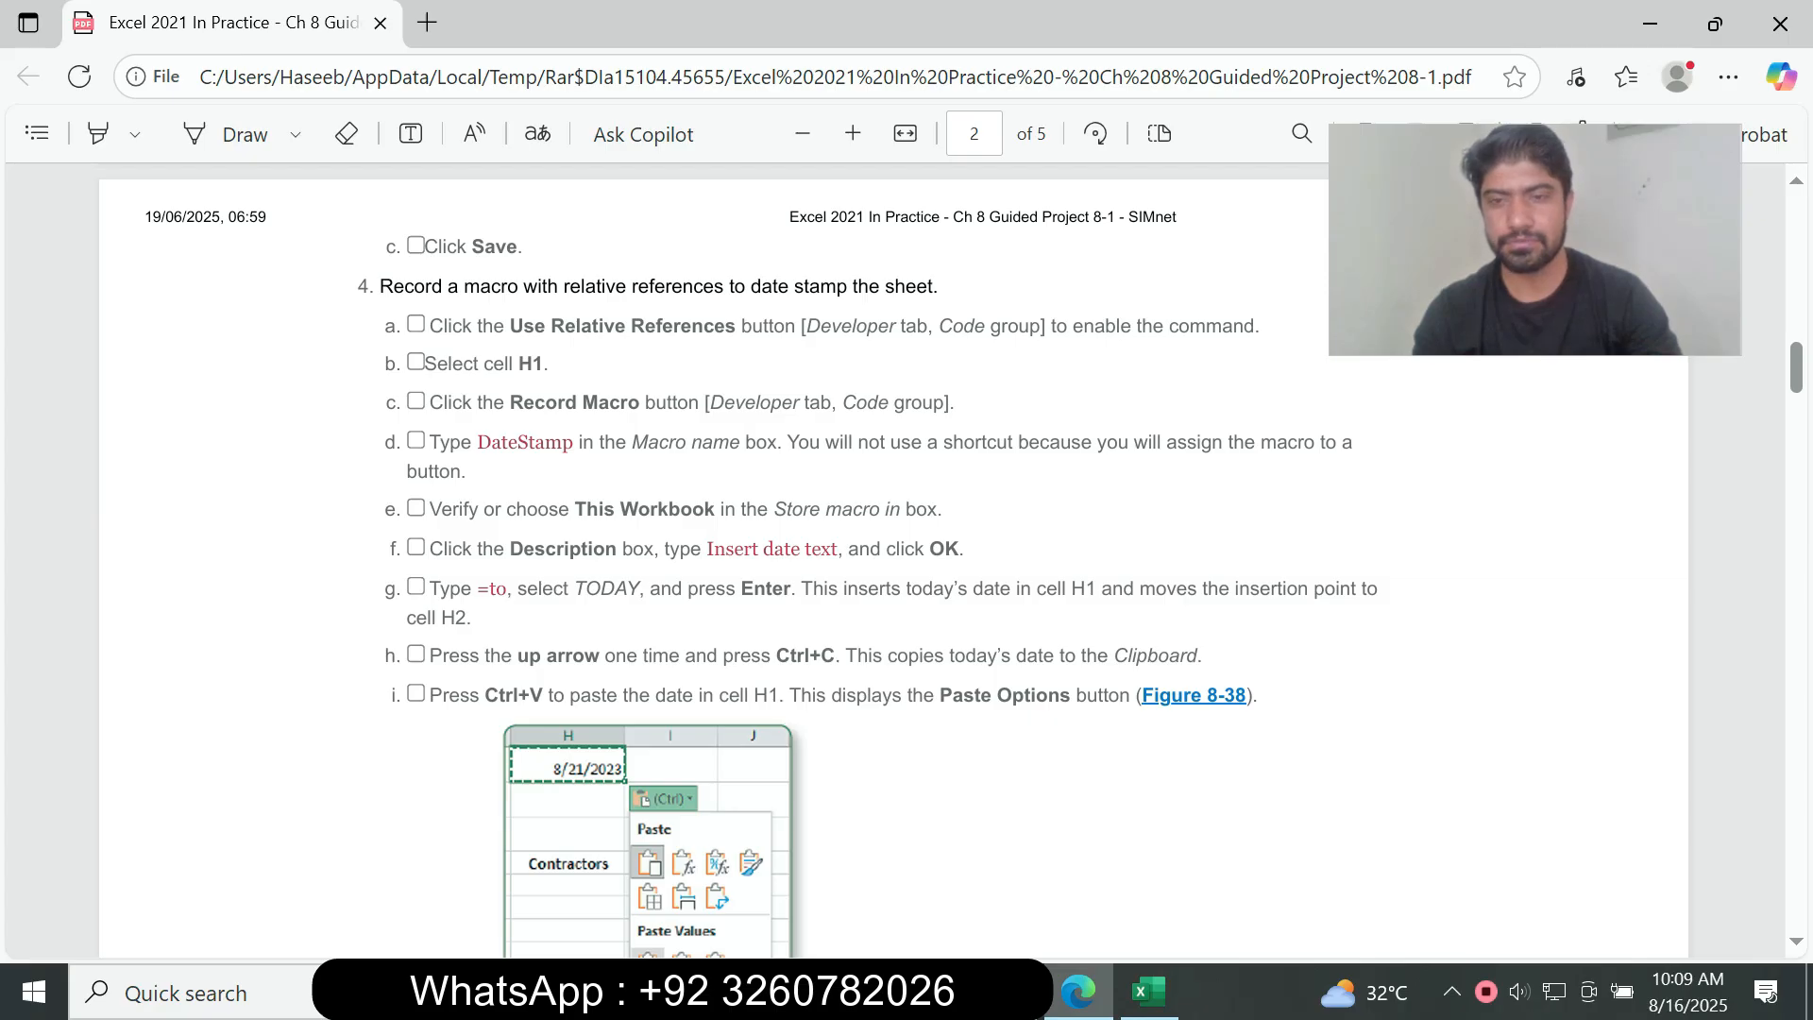
key(alt+Tab)
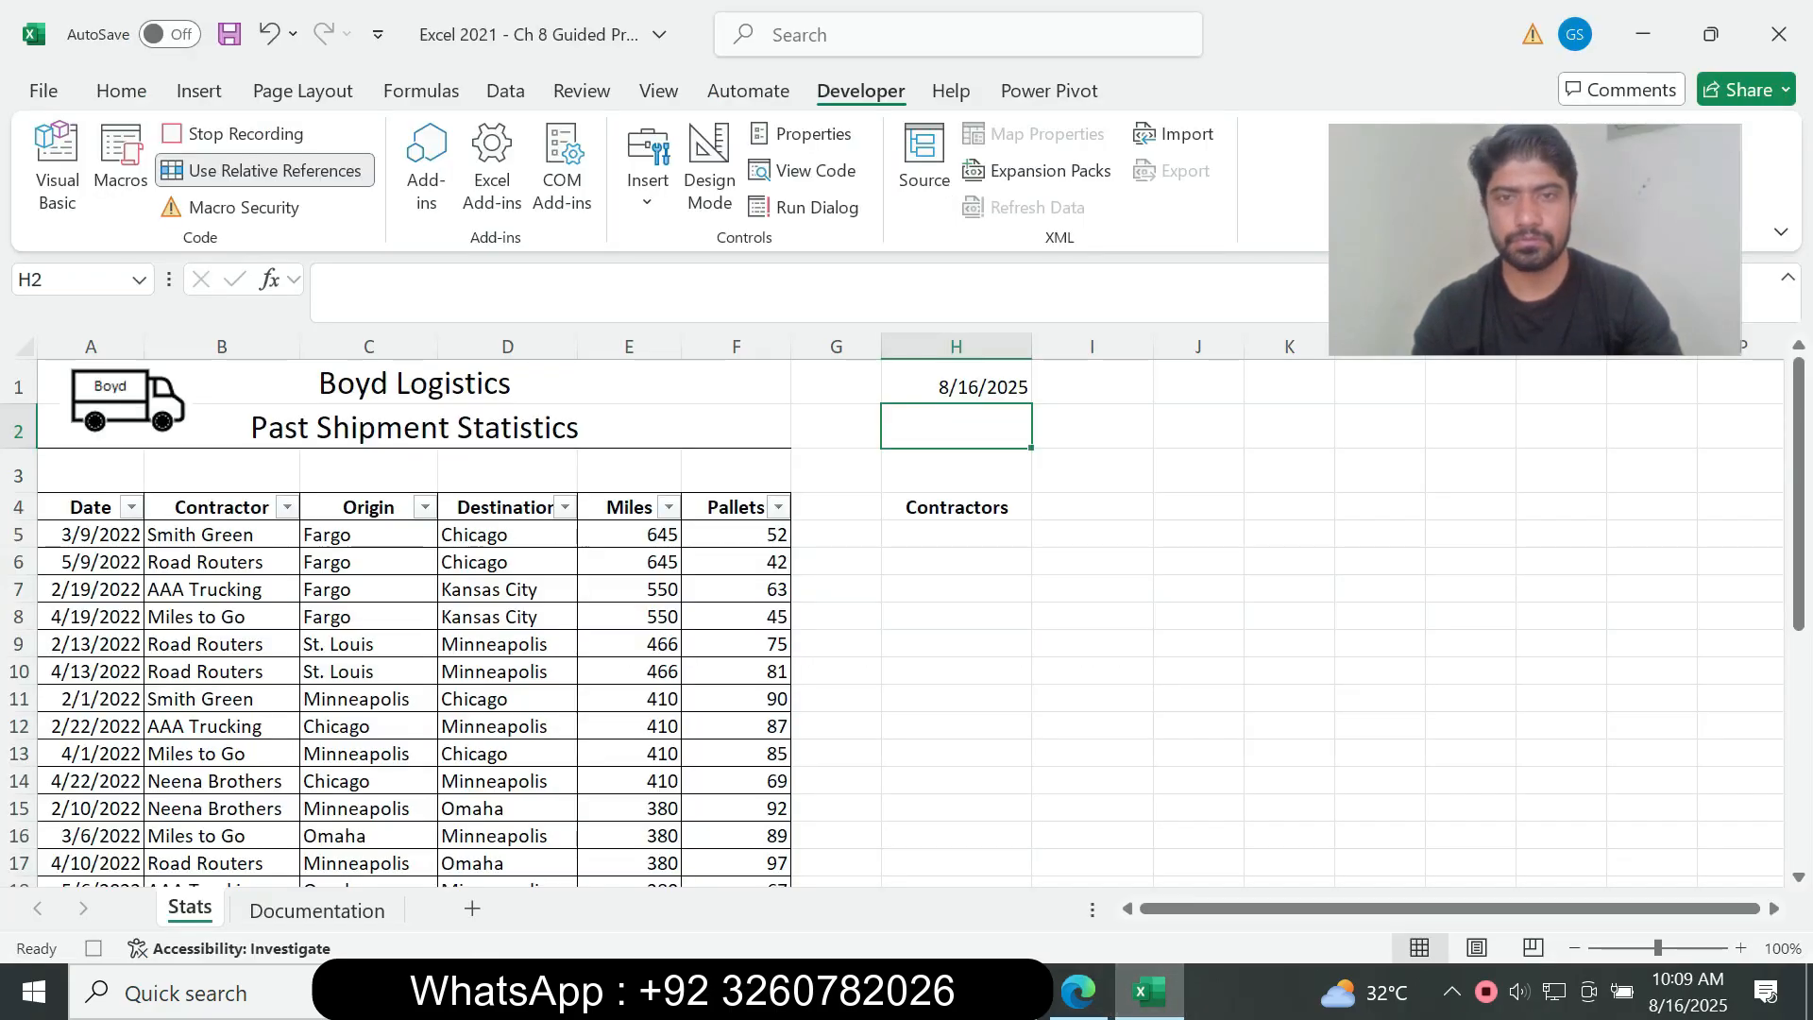
key(Up)
key(ctrl+c)
Step: Read instructions 4i to 4k in the assignment PDF and, in Excel, replace the formula in cell H1 with the copied date as values only
key(alt+Tab)
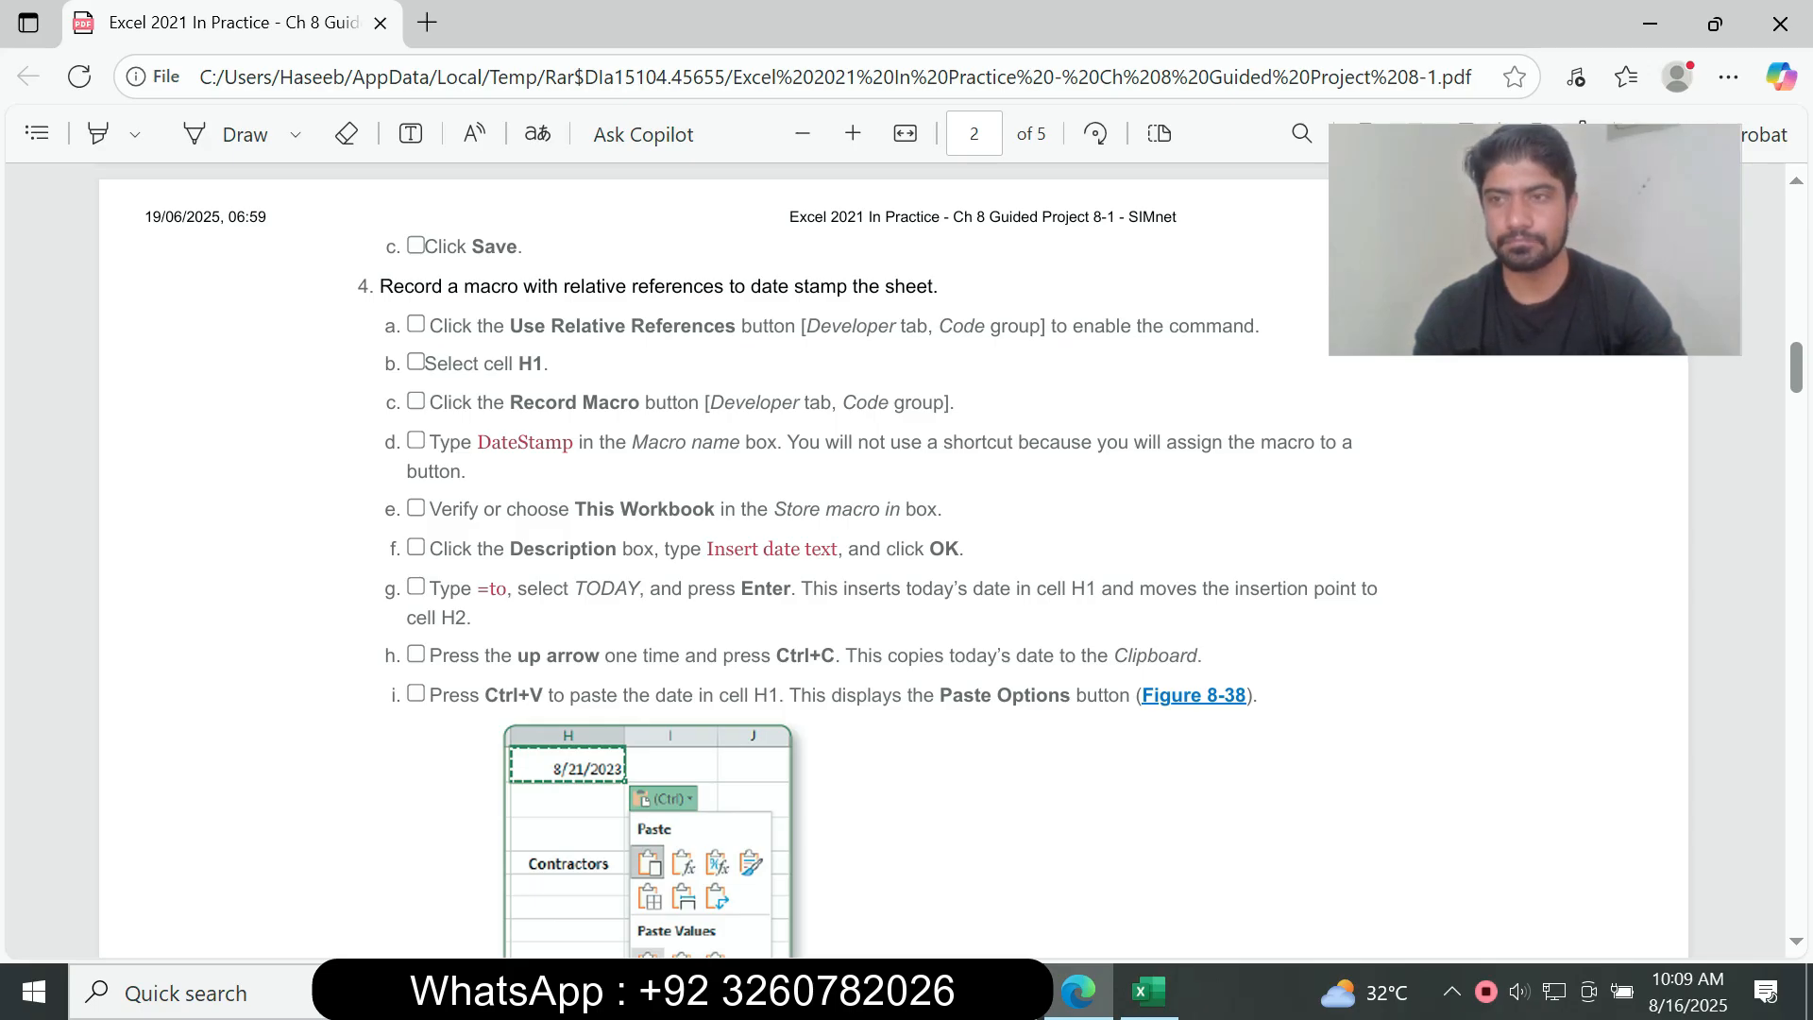
scroll(893, 561, down, 5)
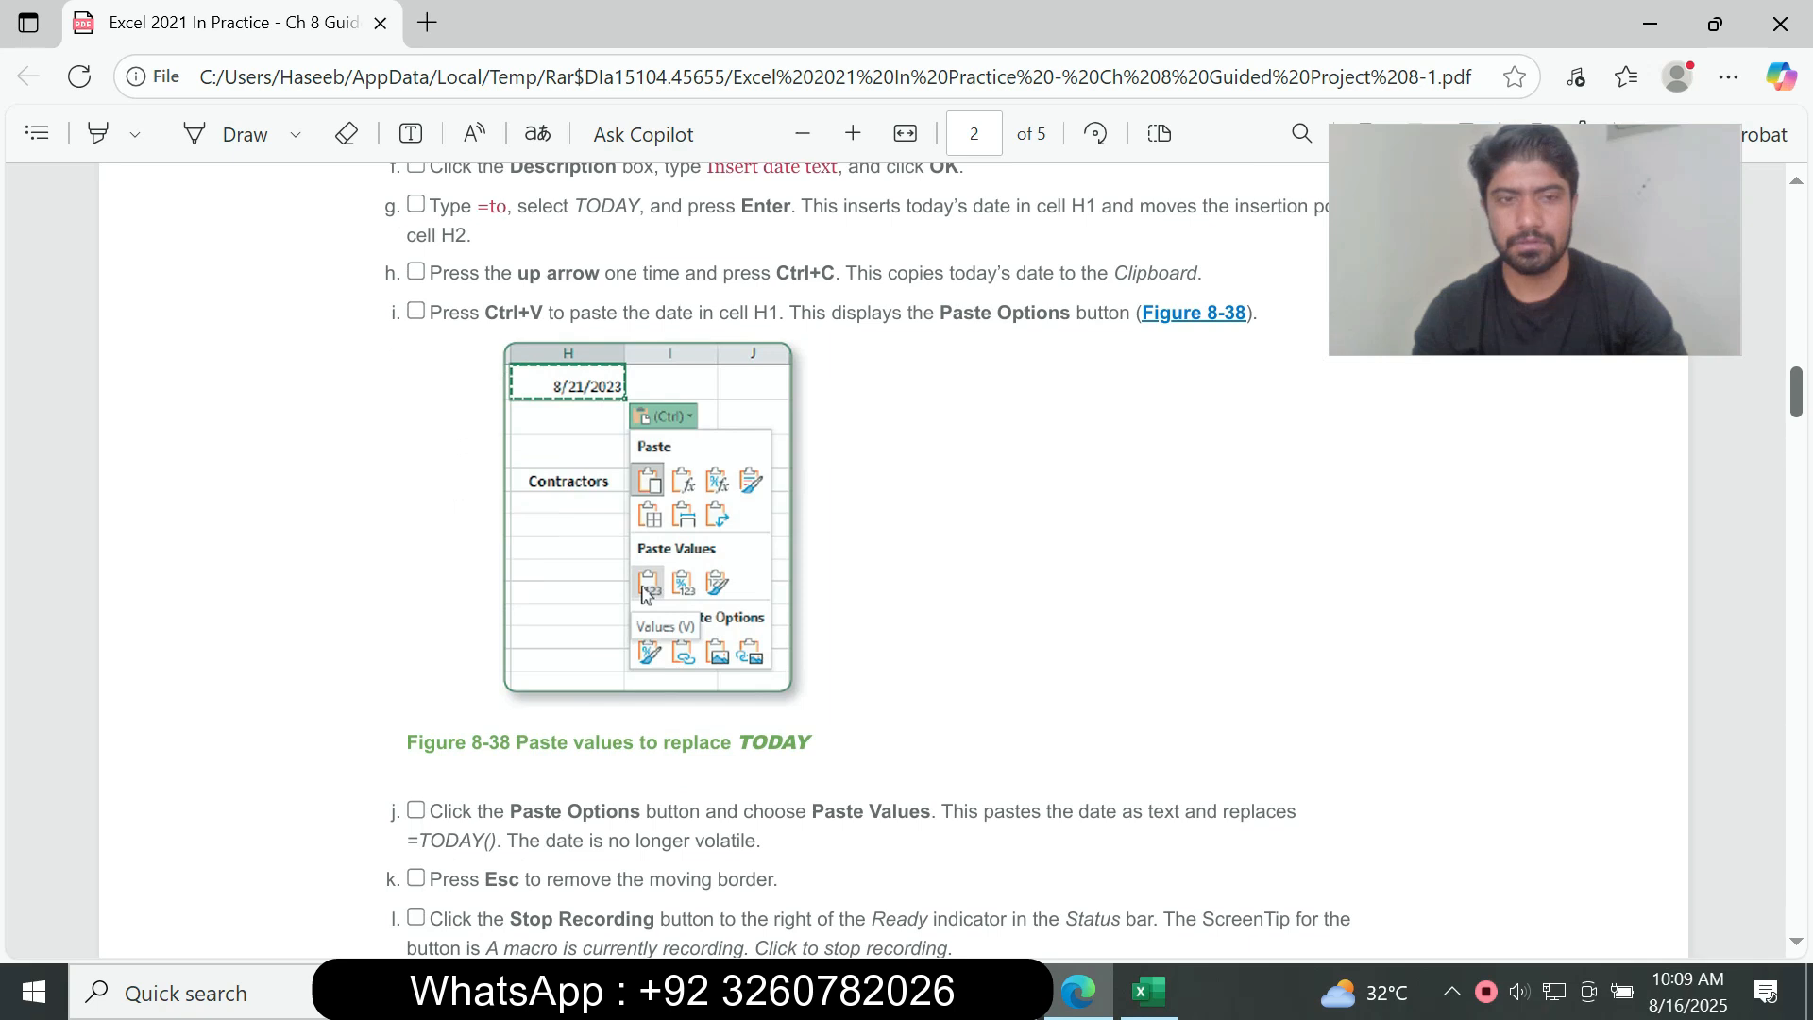
scroll(894, 561, down, 2)
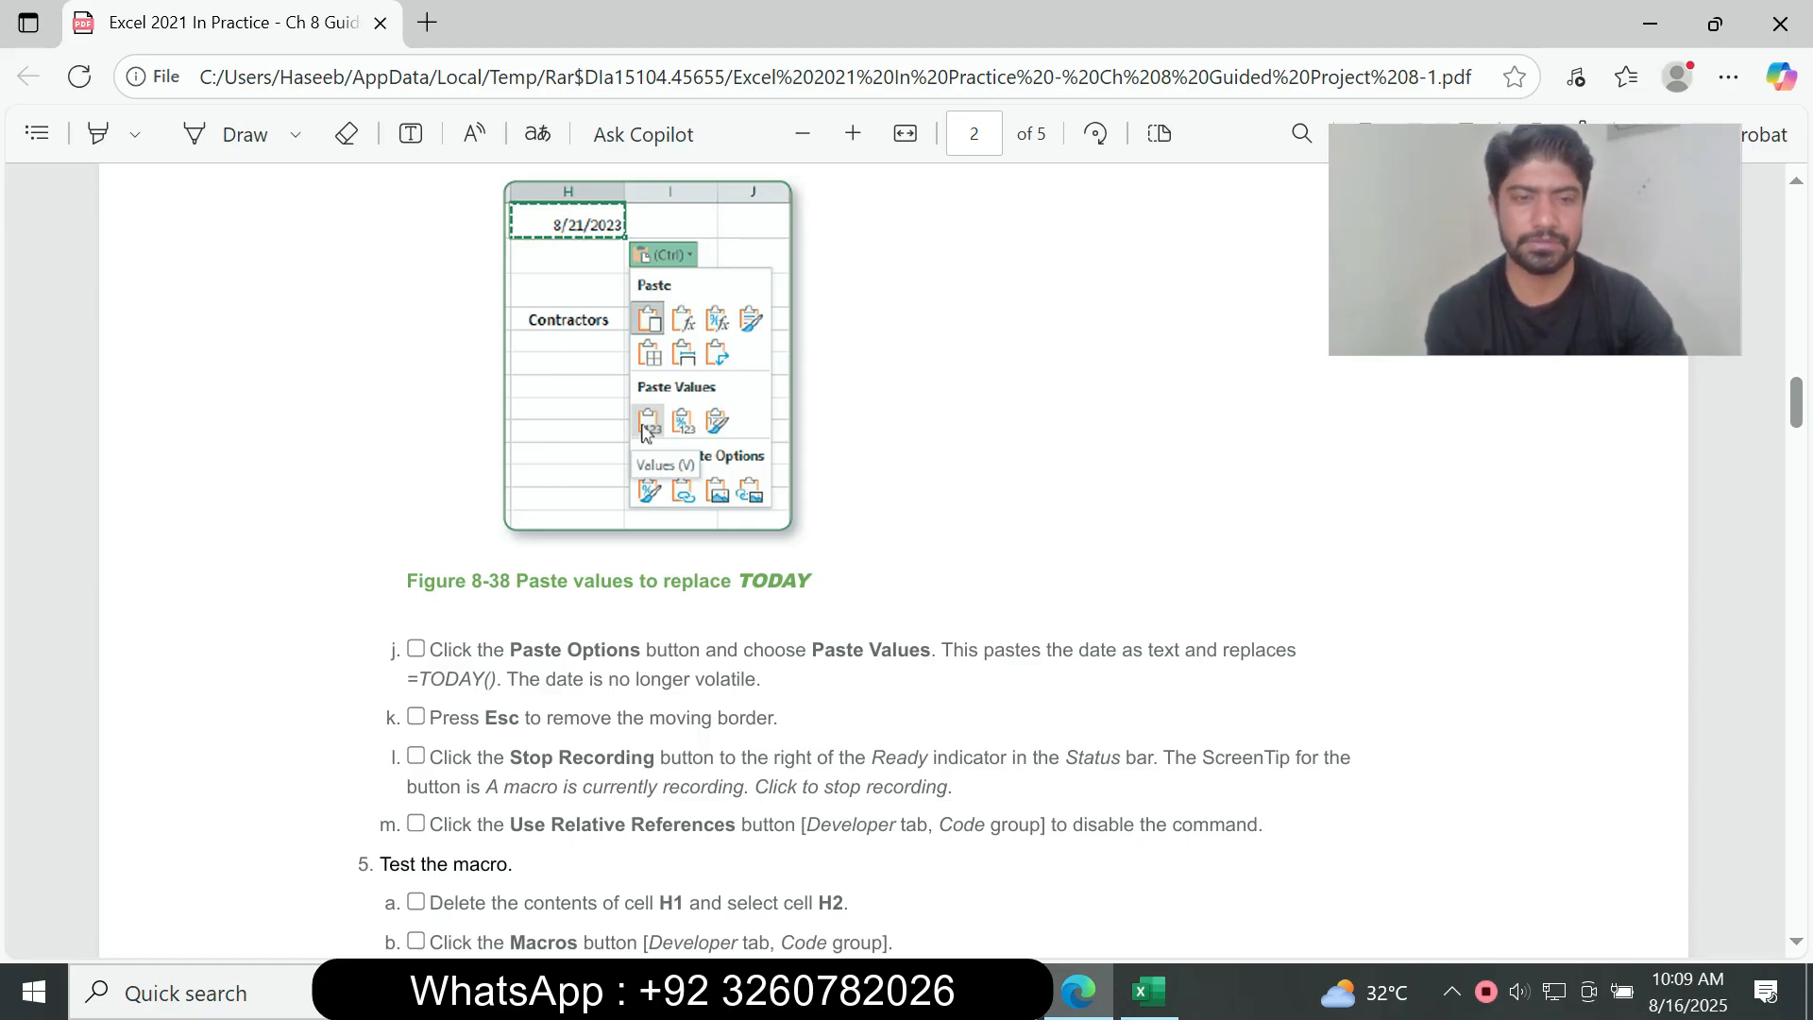
drag(430, 650, 773, 719)
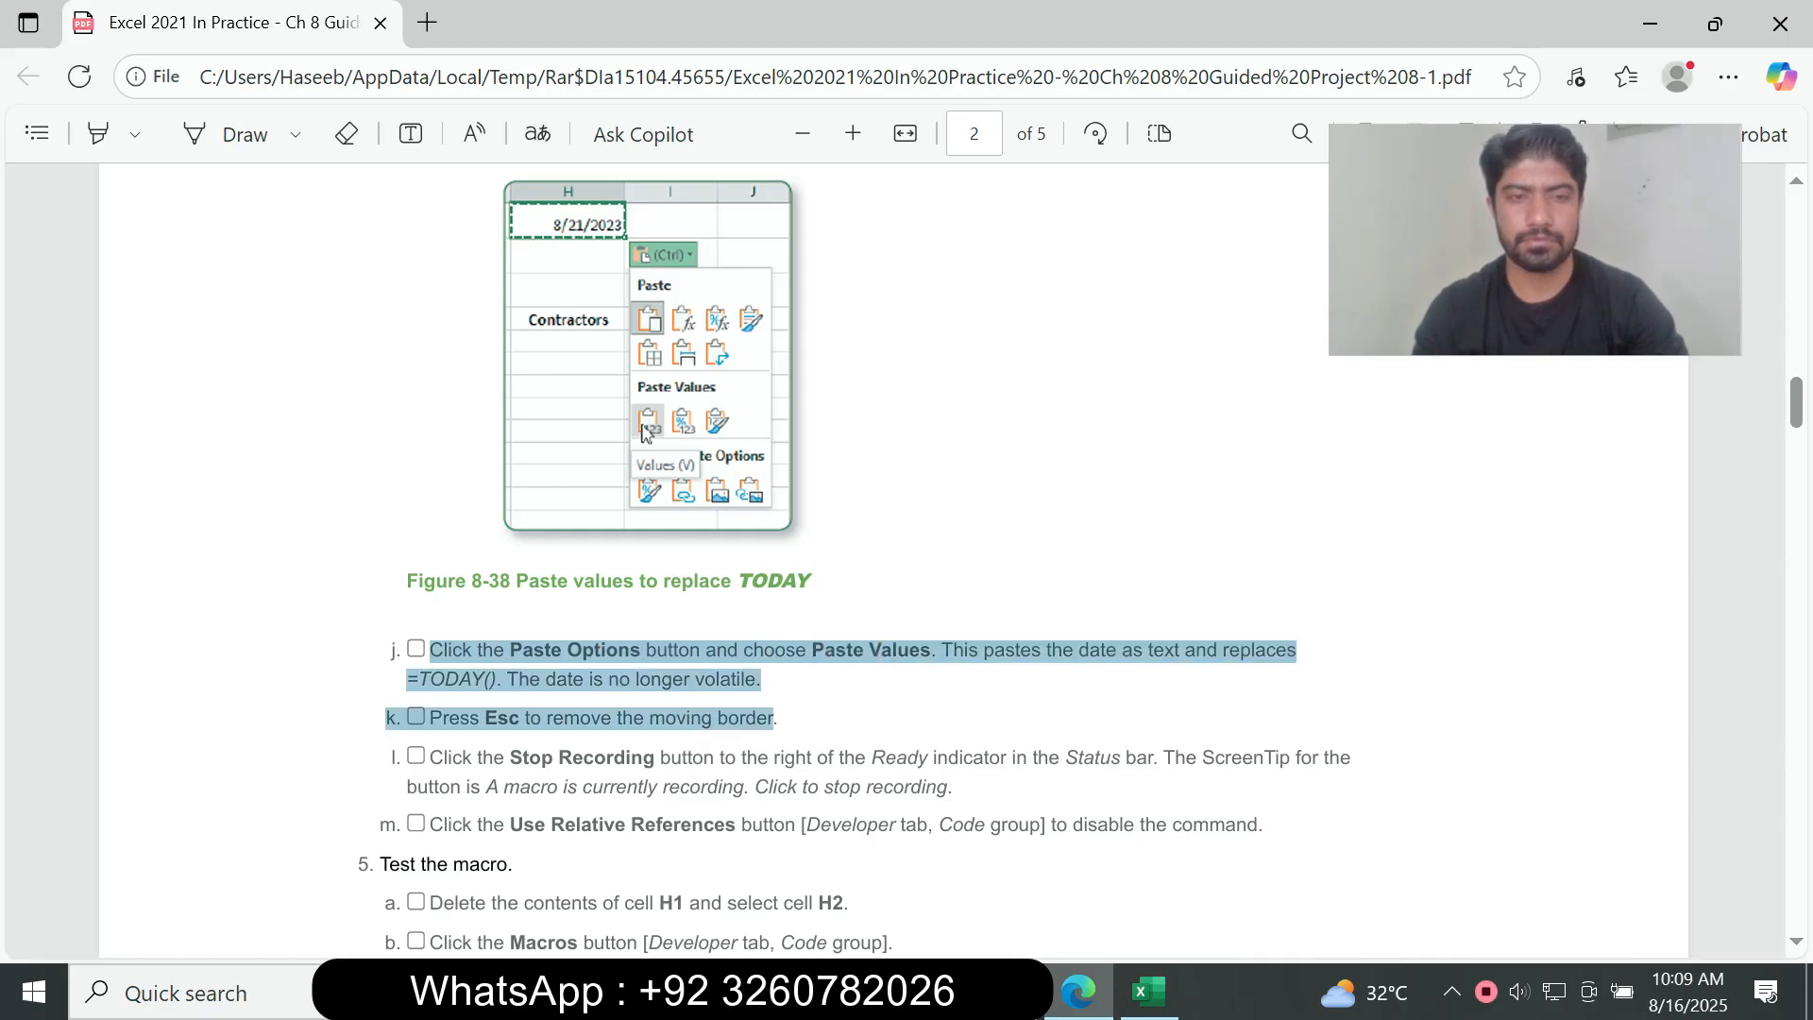
click(523, 682)
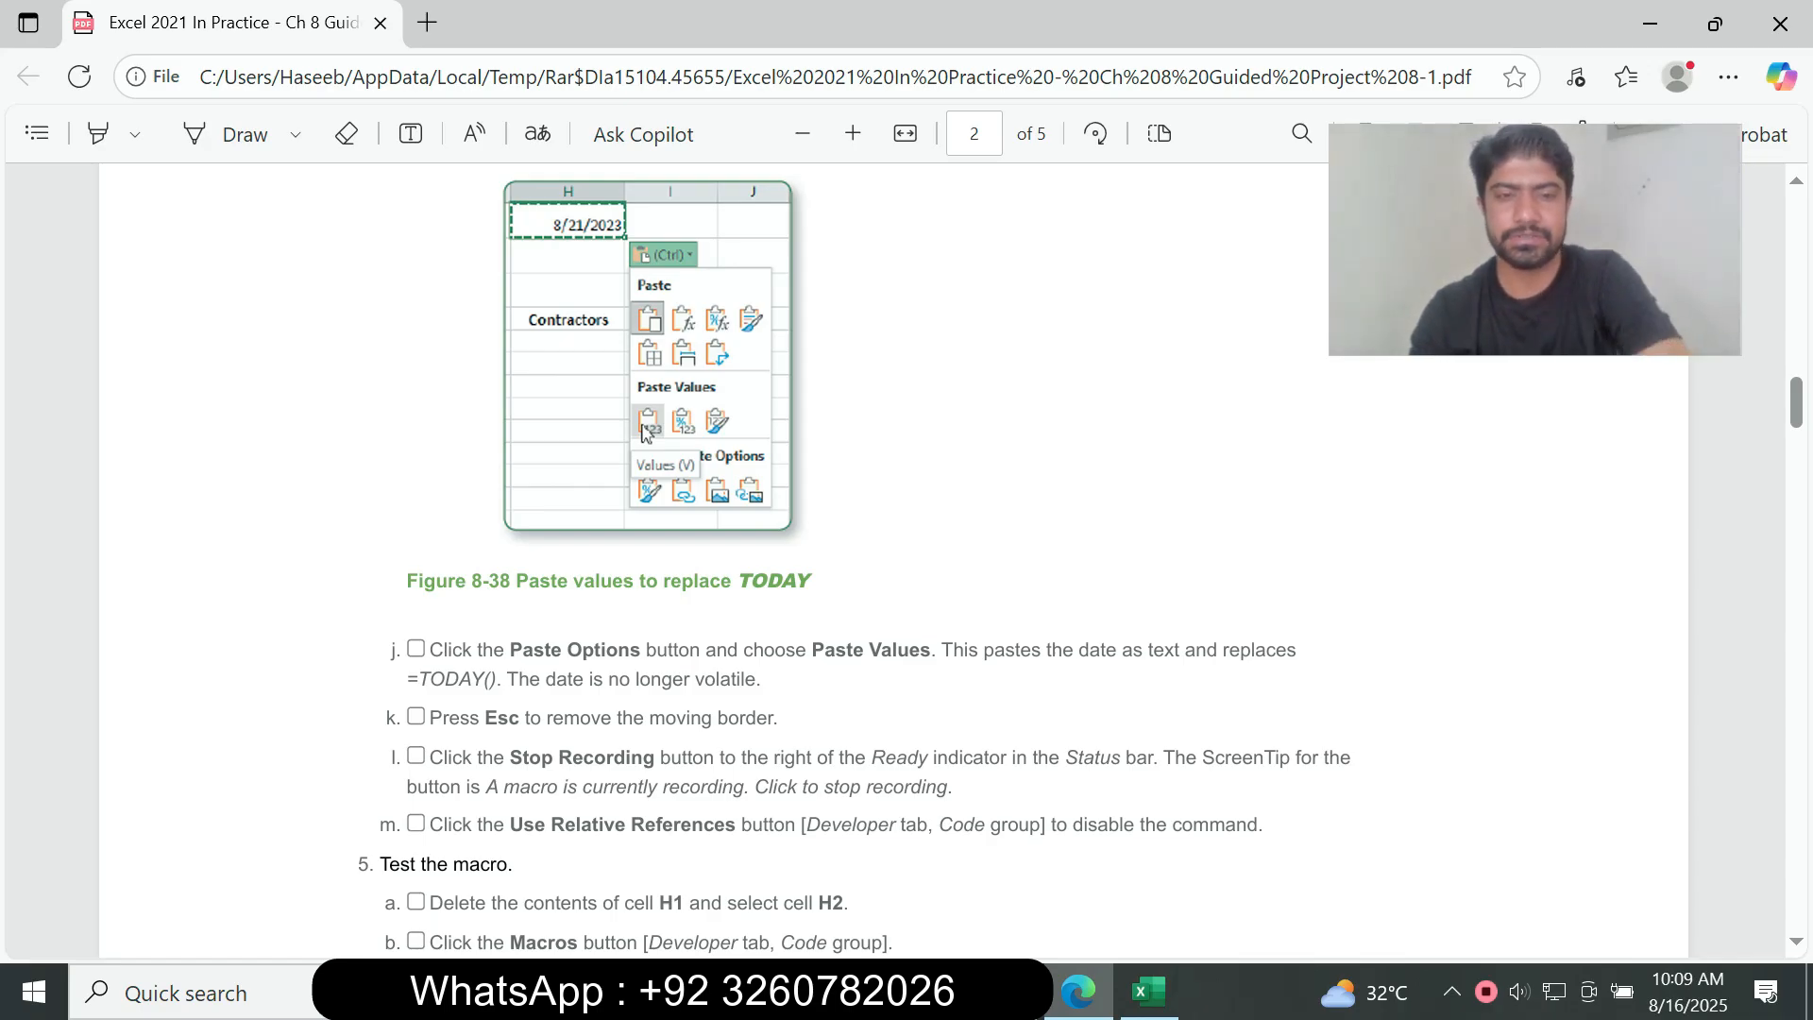
key(alt+Tab)
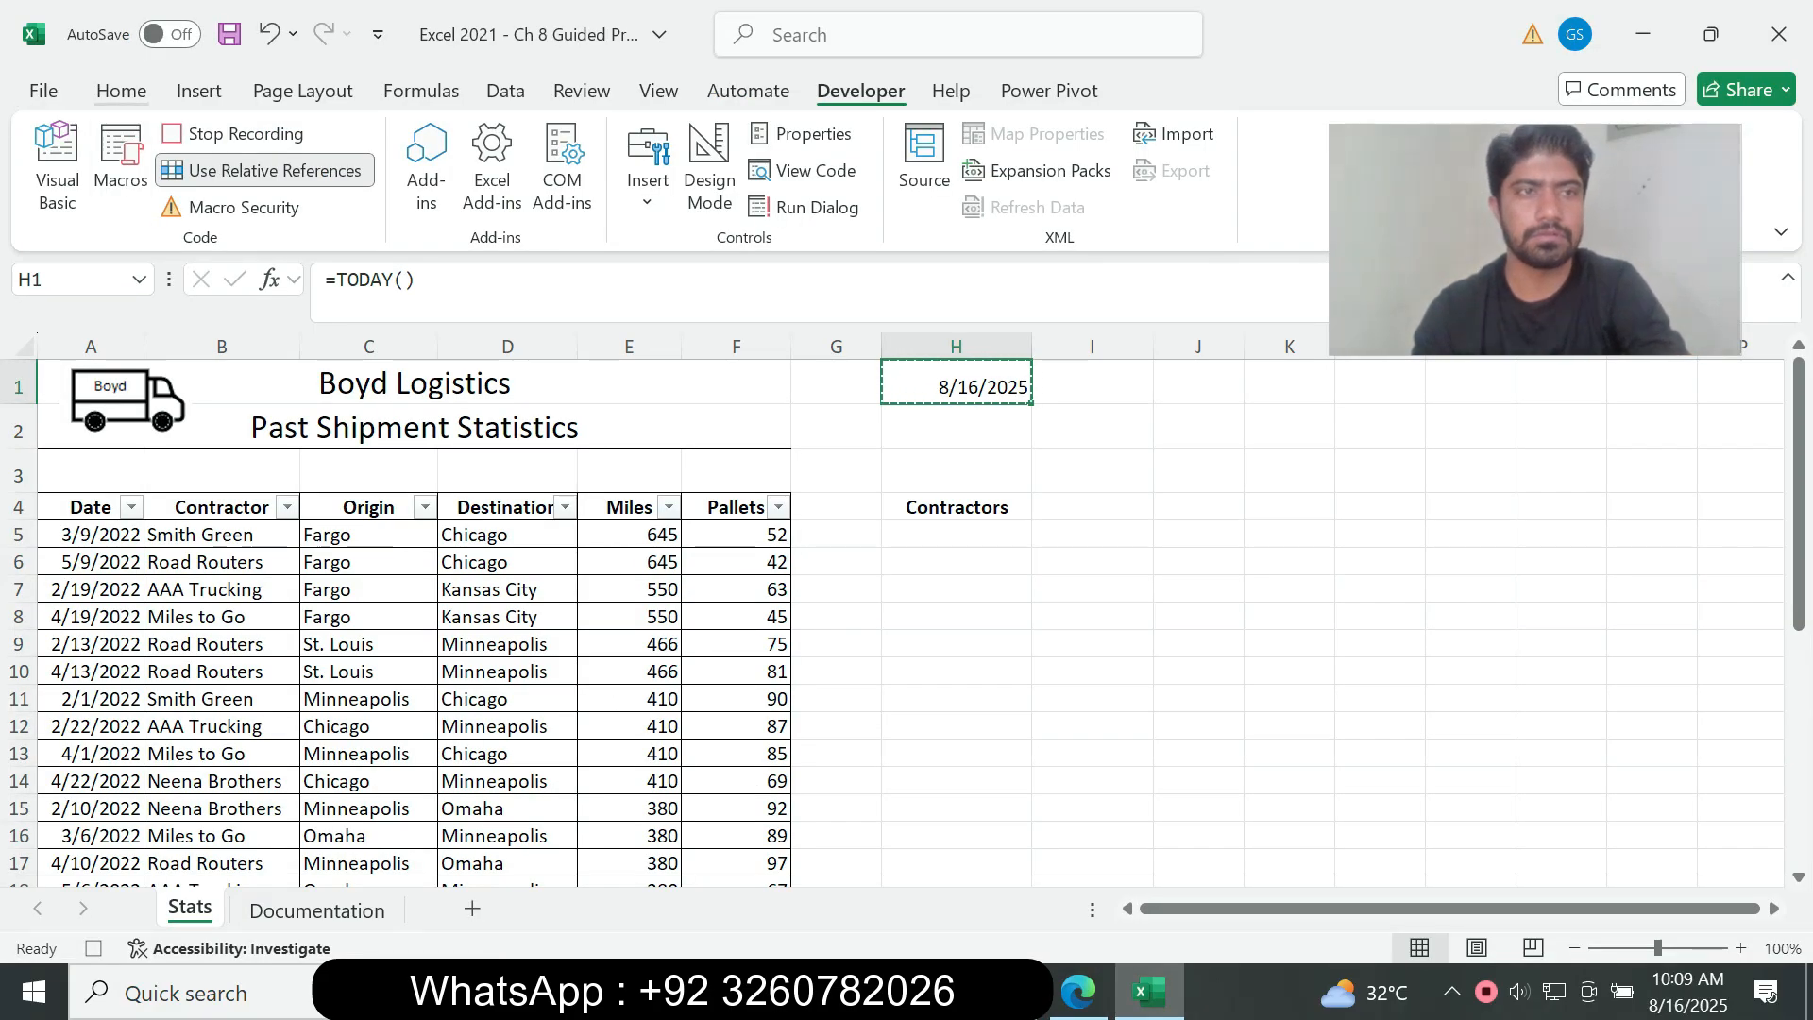
click(121, 92)
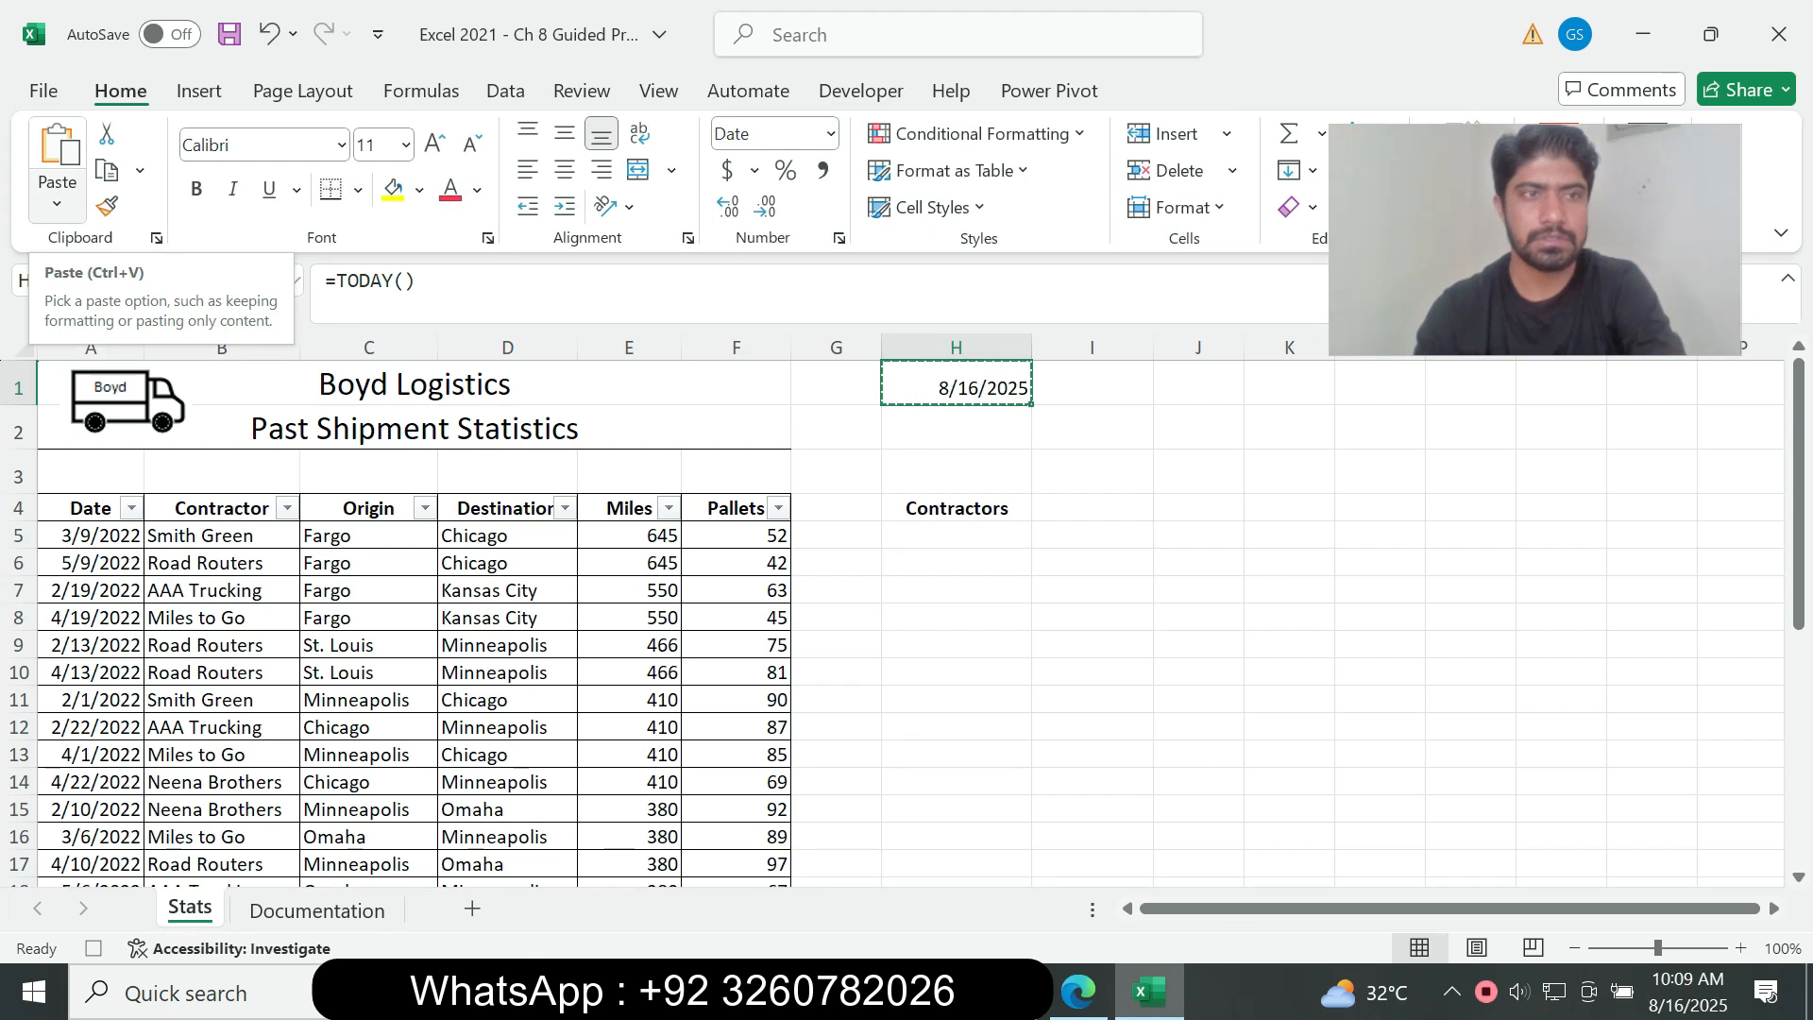
click(57, 199)
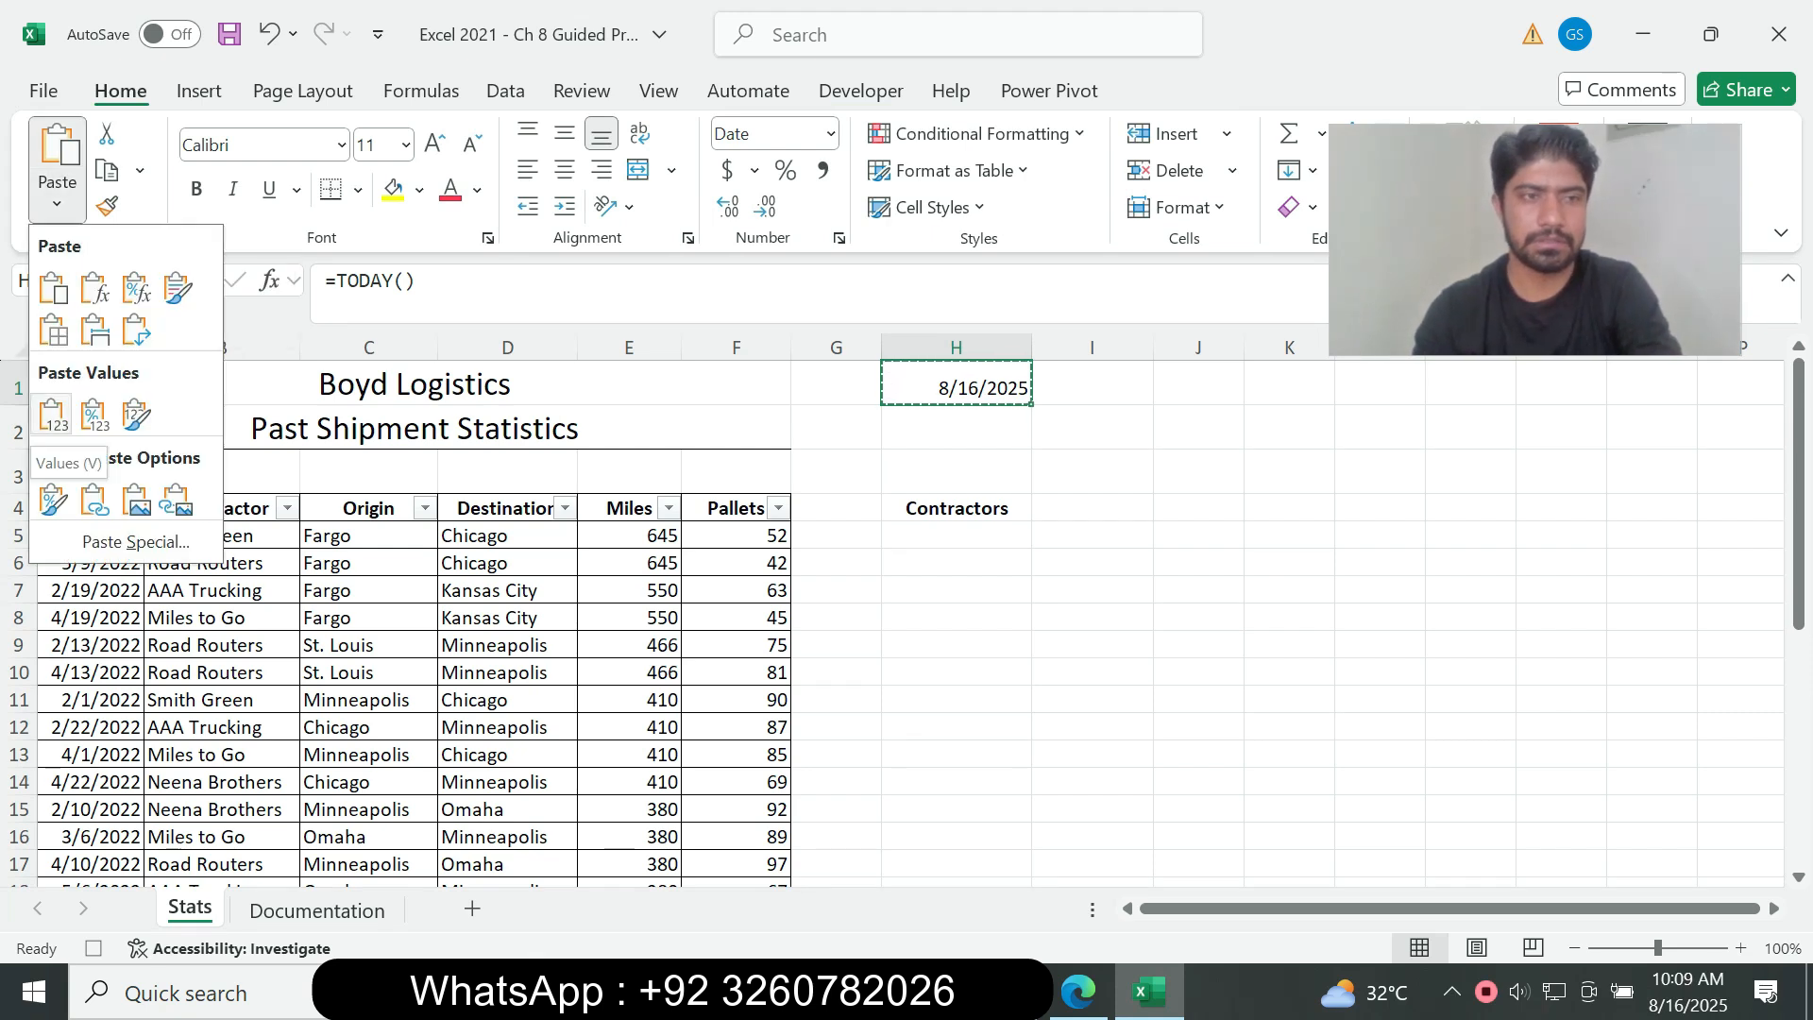
click(53, 414)
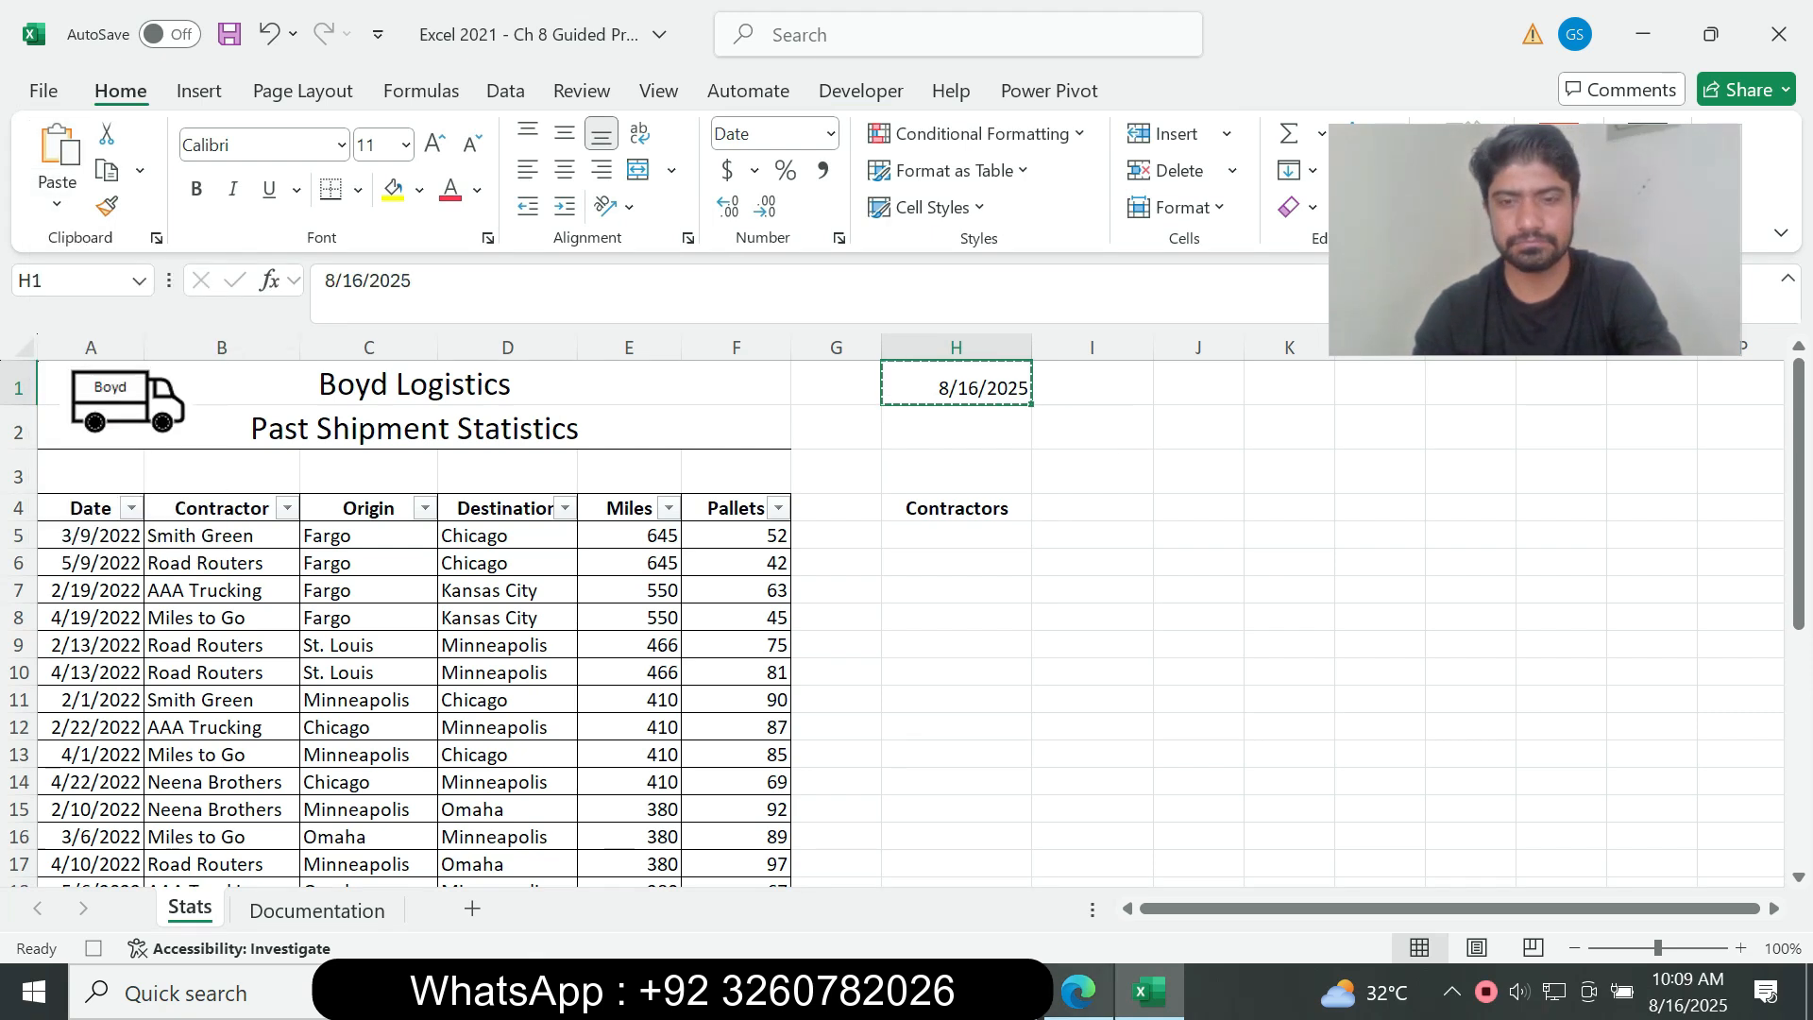
Step: Clear the moving border around cell H1, read instructions 4l and 4m in the assignment PDF, and stop recording the DateStamp macro in Excel
click(1078, 991)
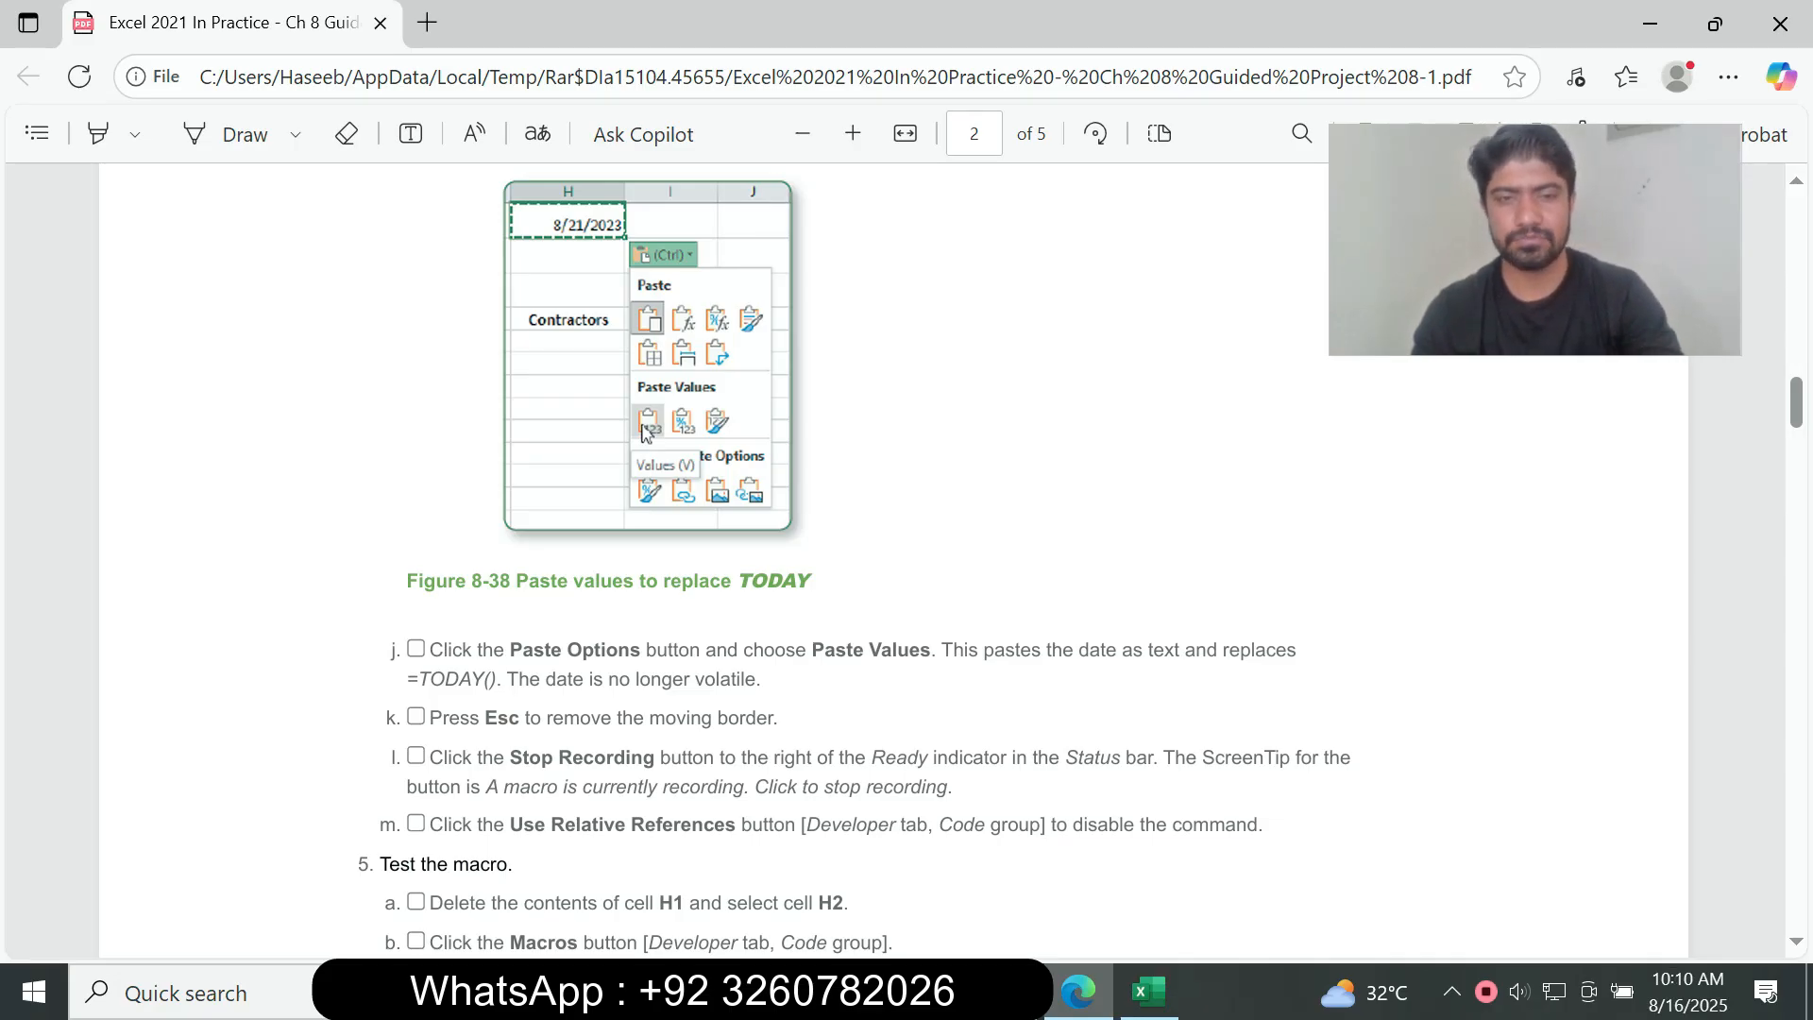
key(alt+Tab)
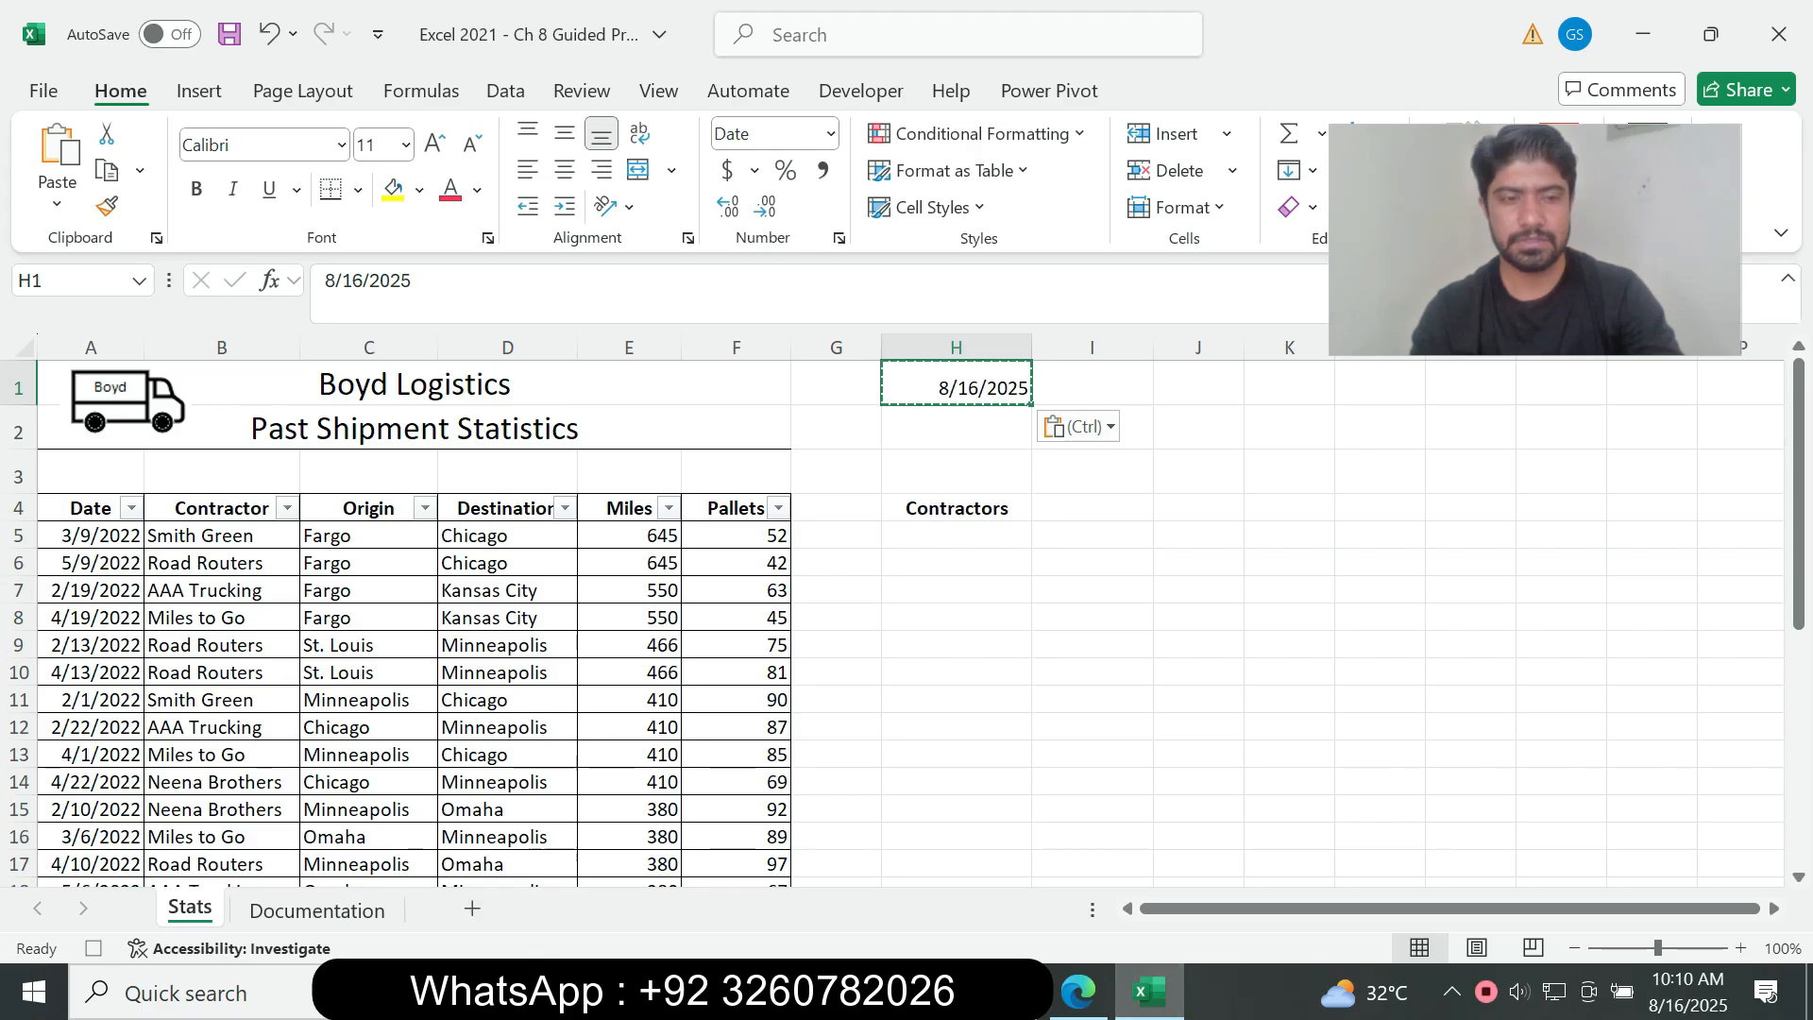
key(alt+Tab)
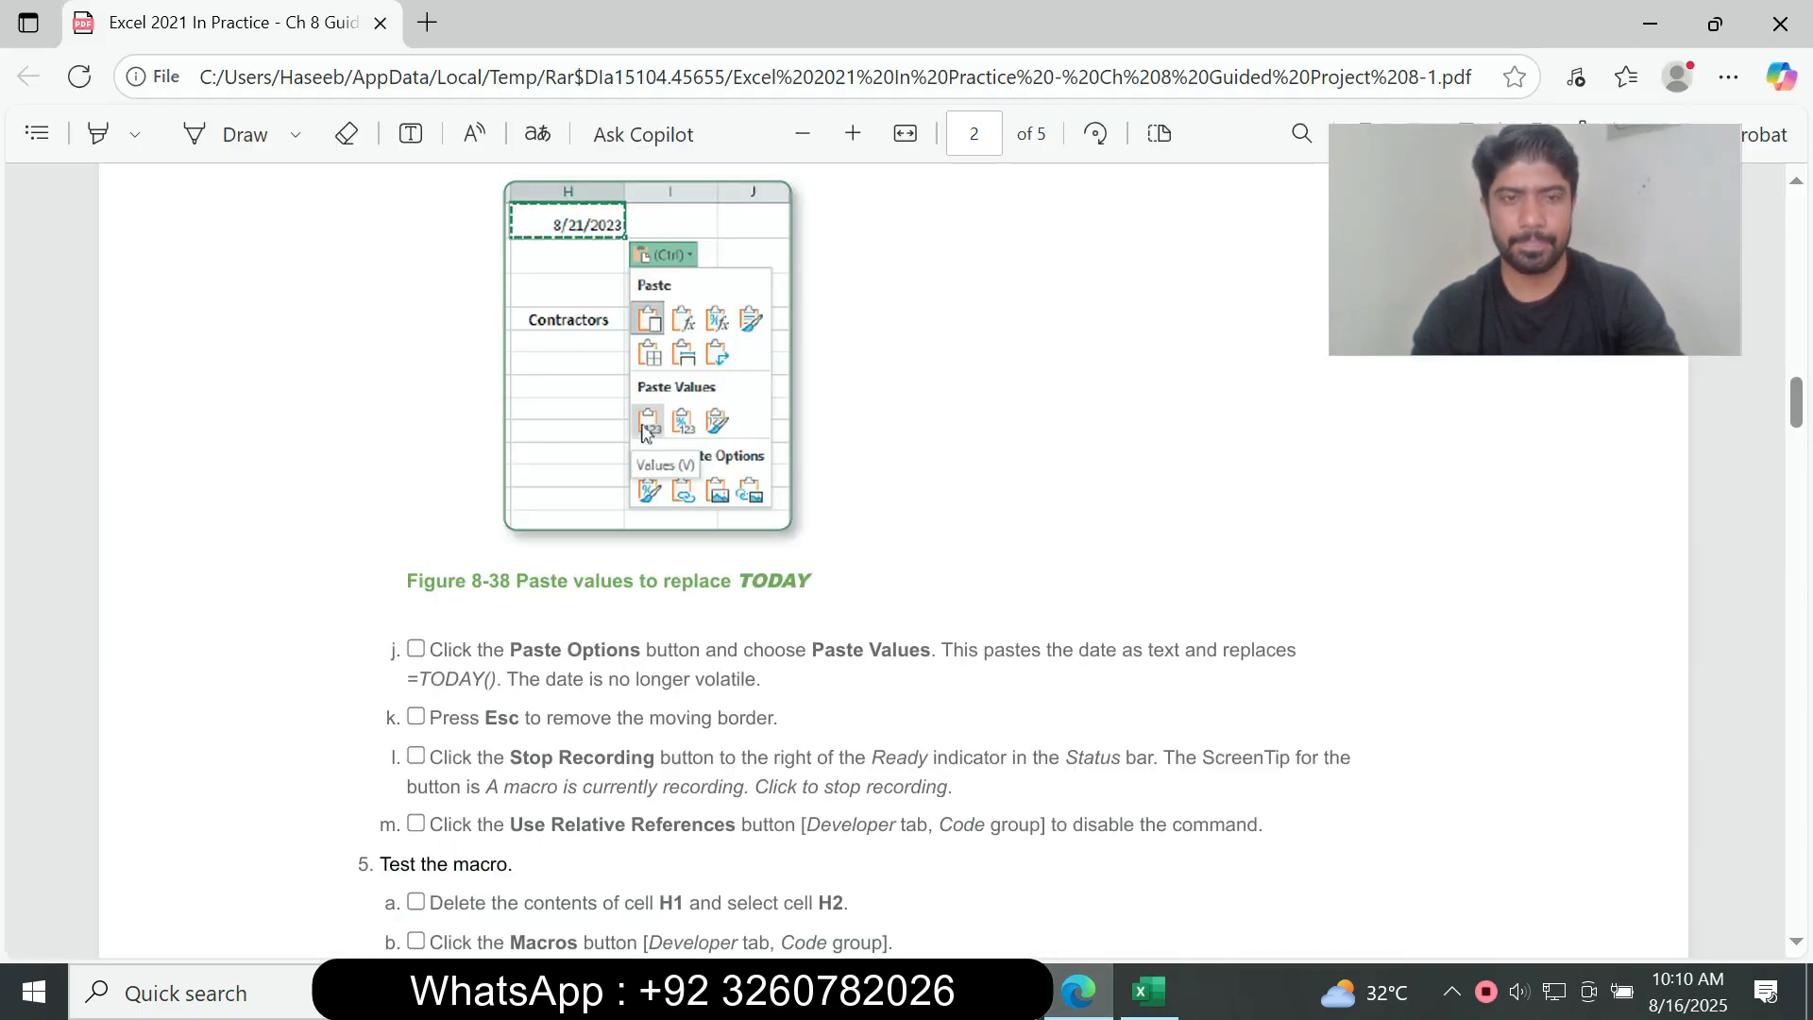
drag(425, 757, 952, 787)
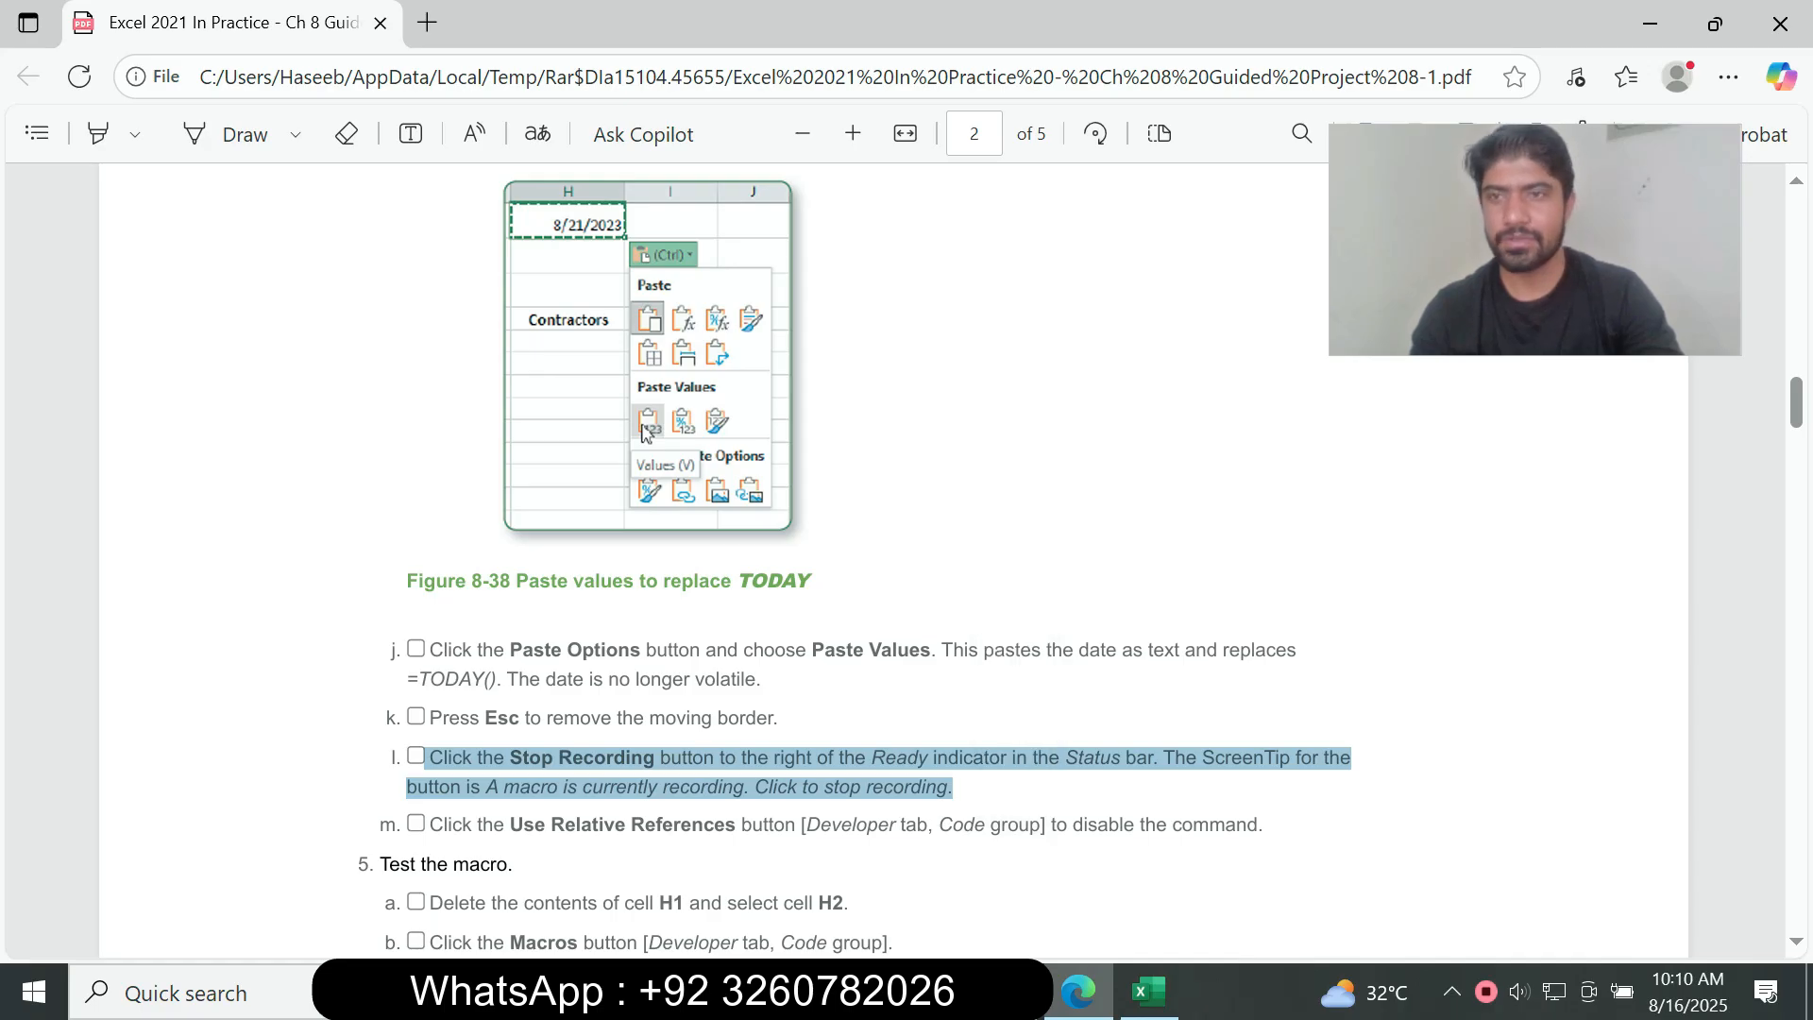
scroll(893, 557, down, 3)
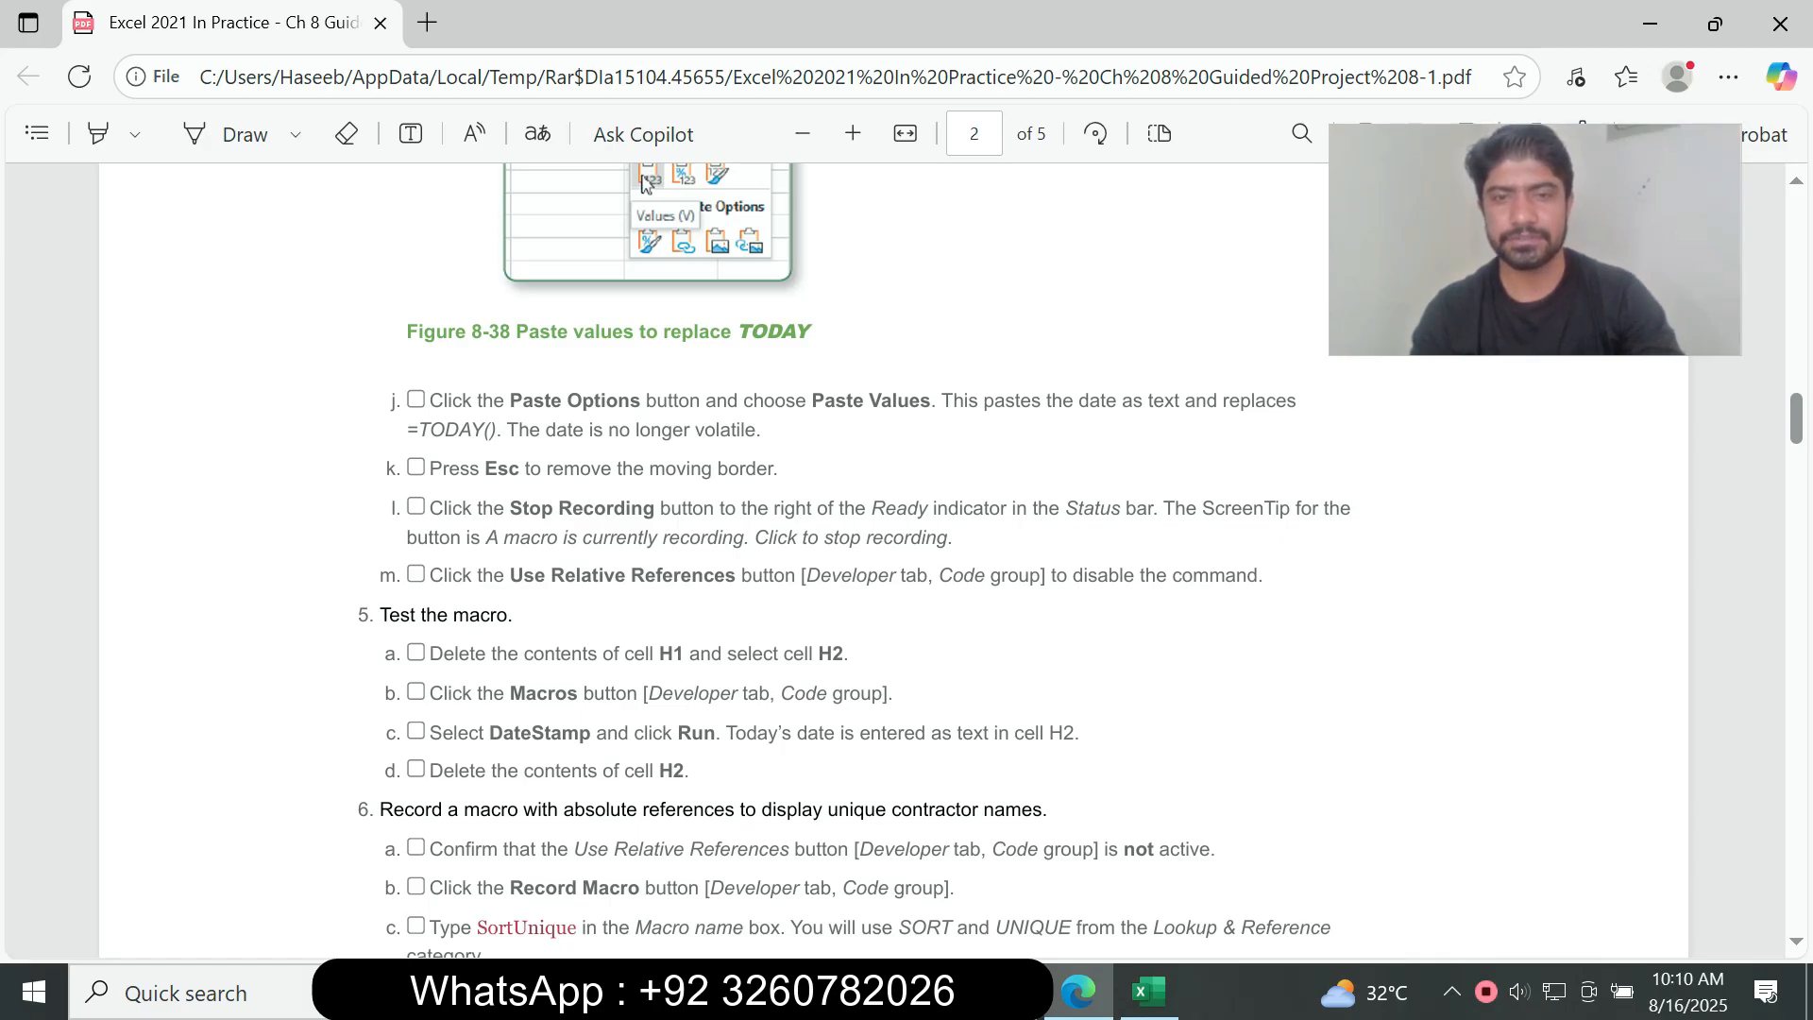
click(1149, 991)
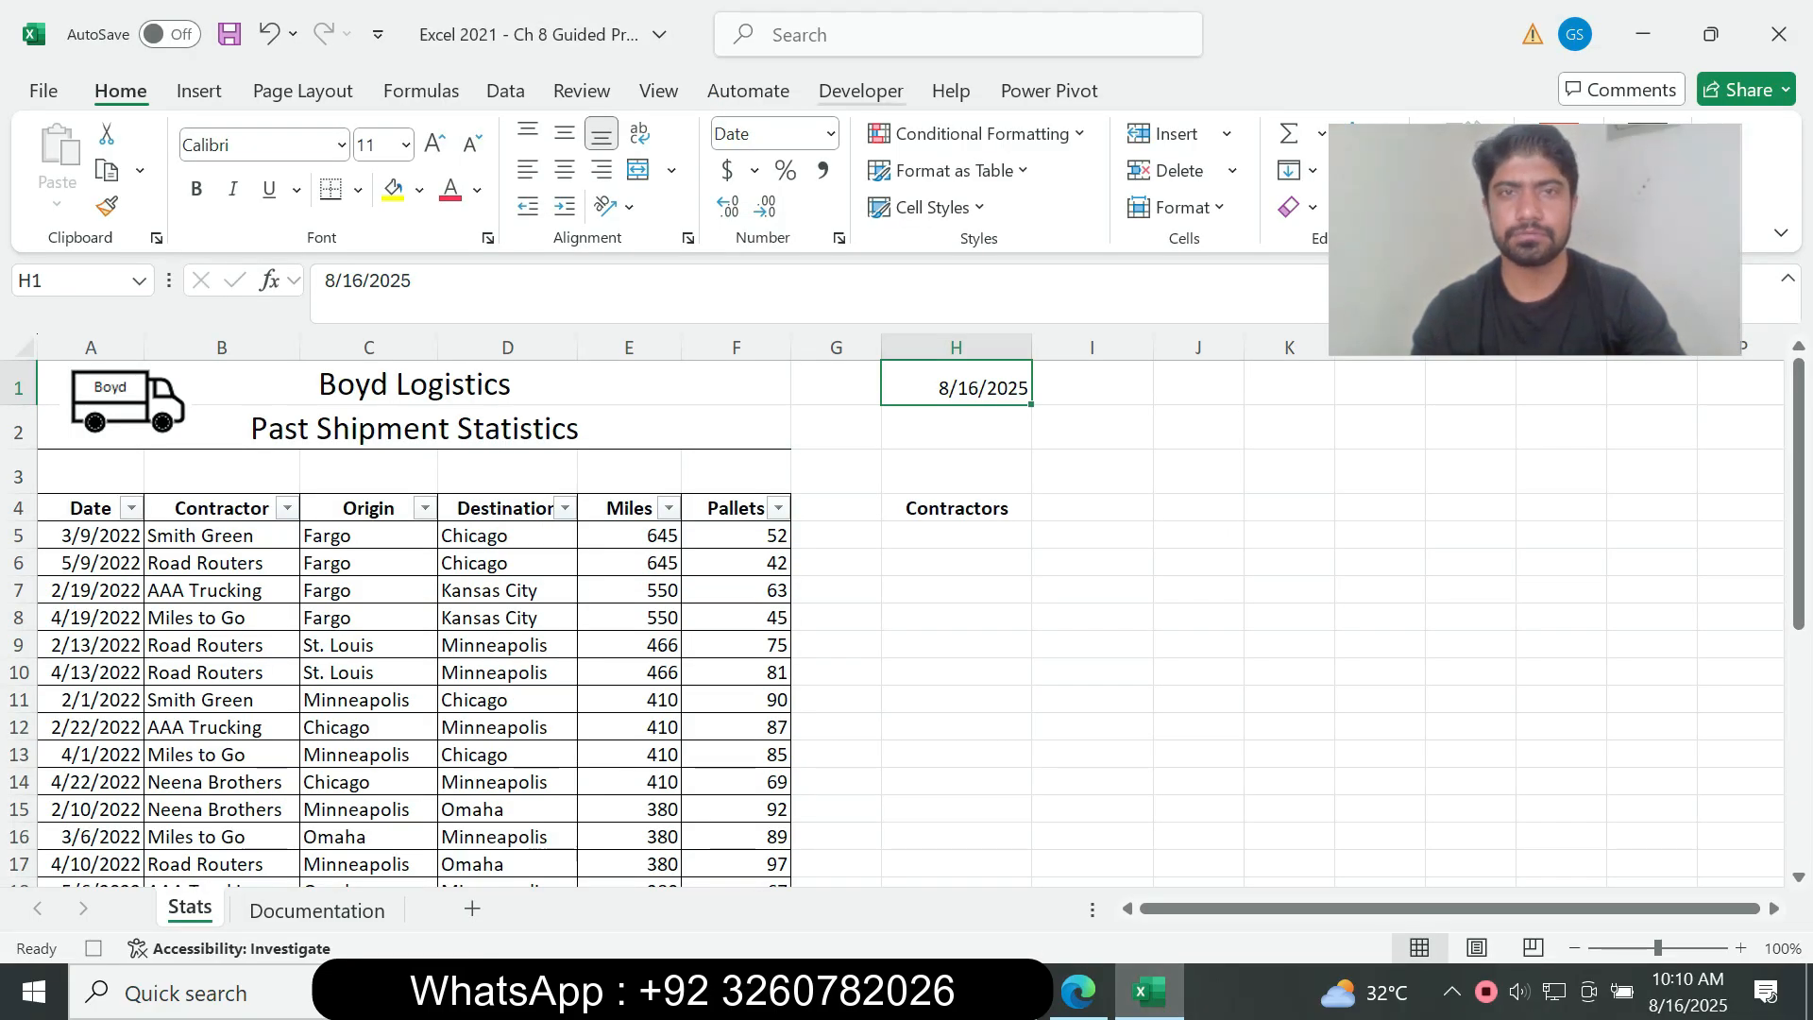
click(860, 91)
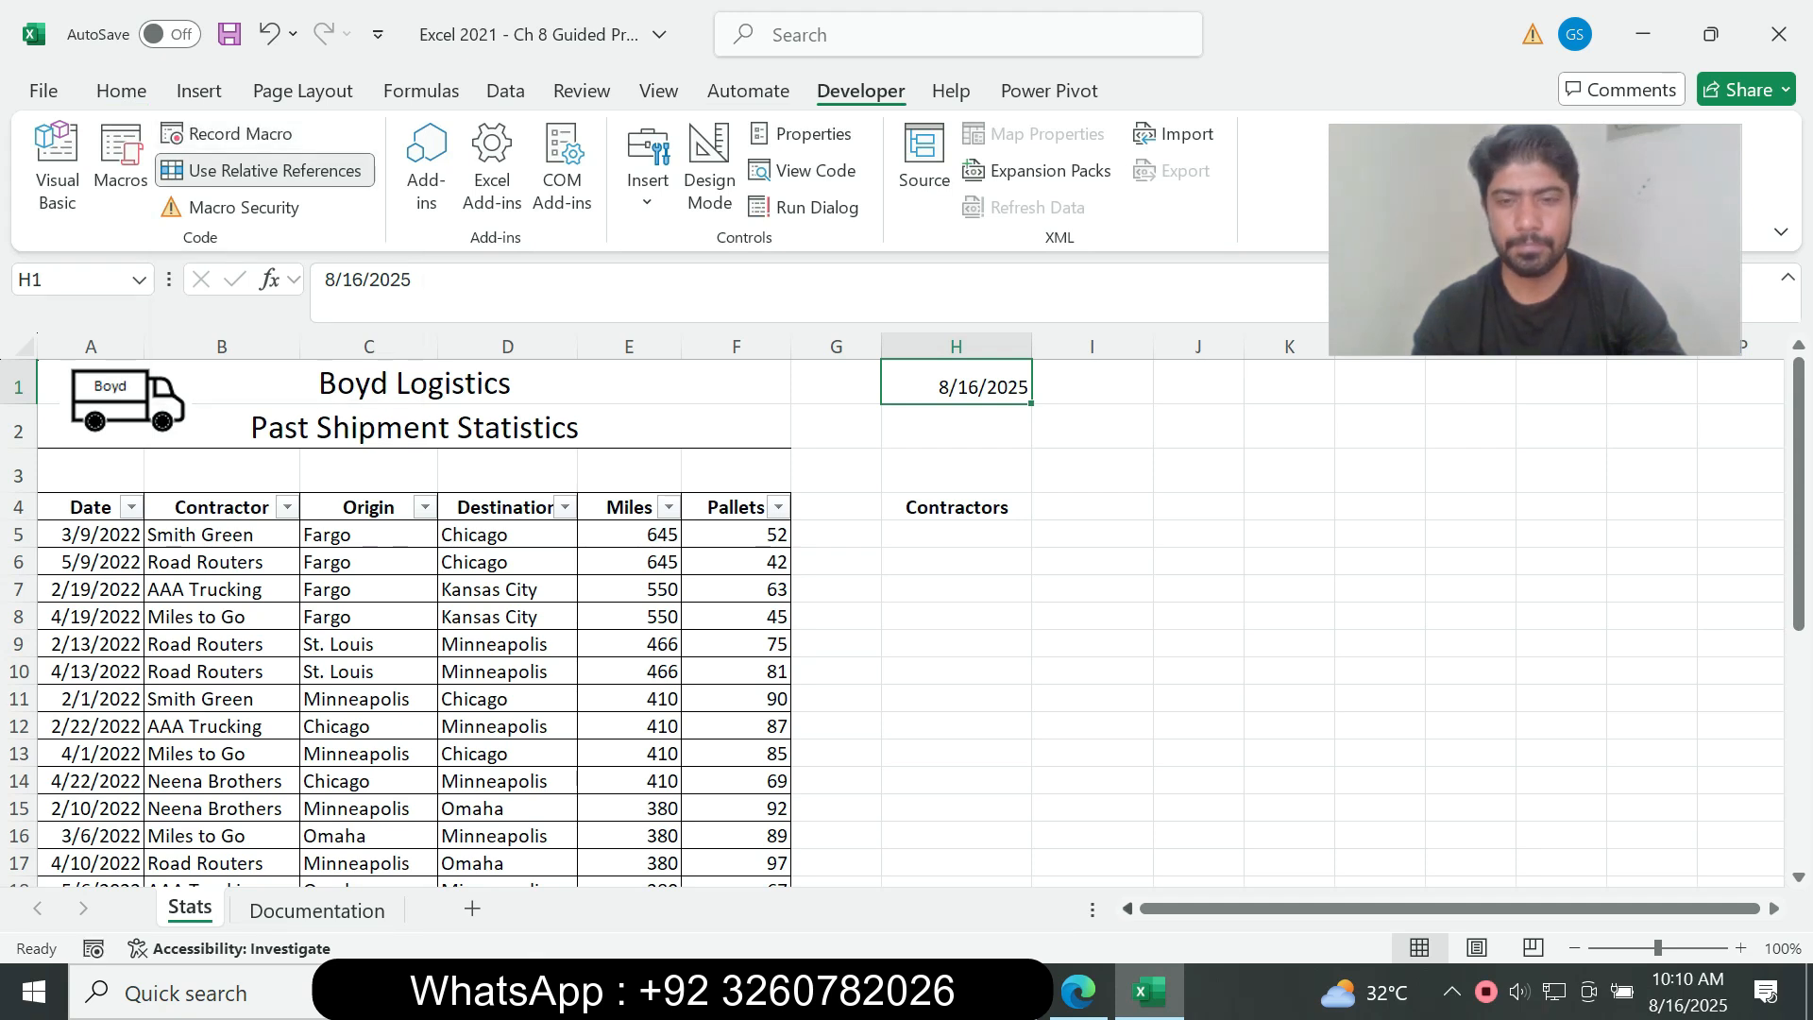
Step: Check instruction 4m in the assignment PDF, return to Excel and turn off Use Relative References
click(1078, 992)
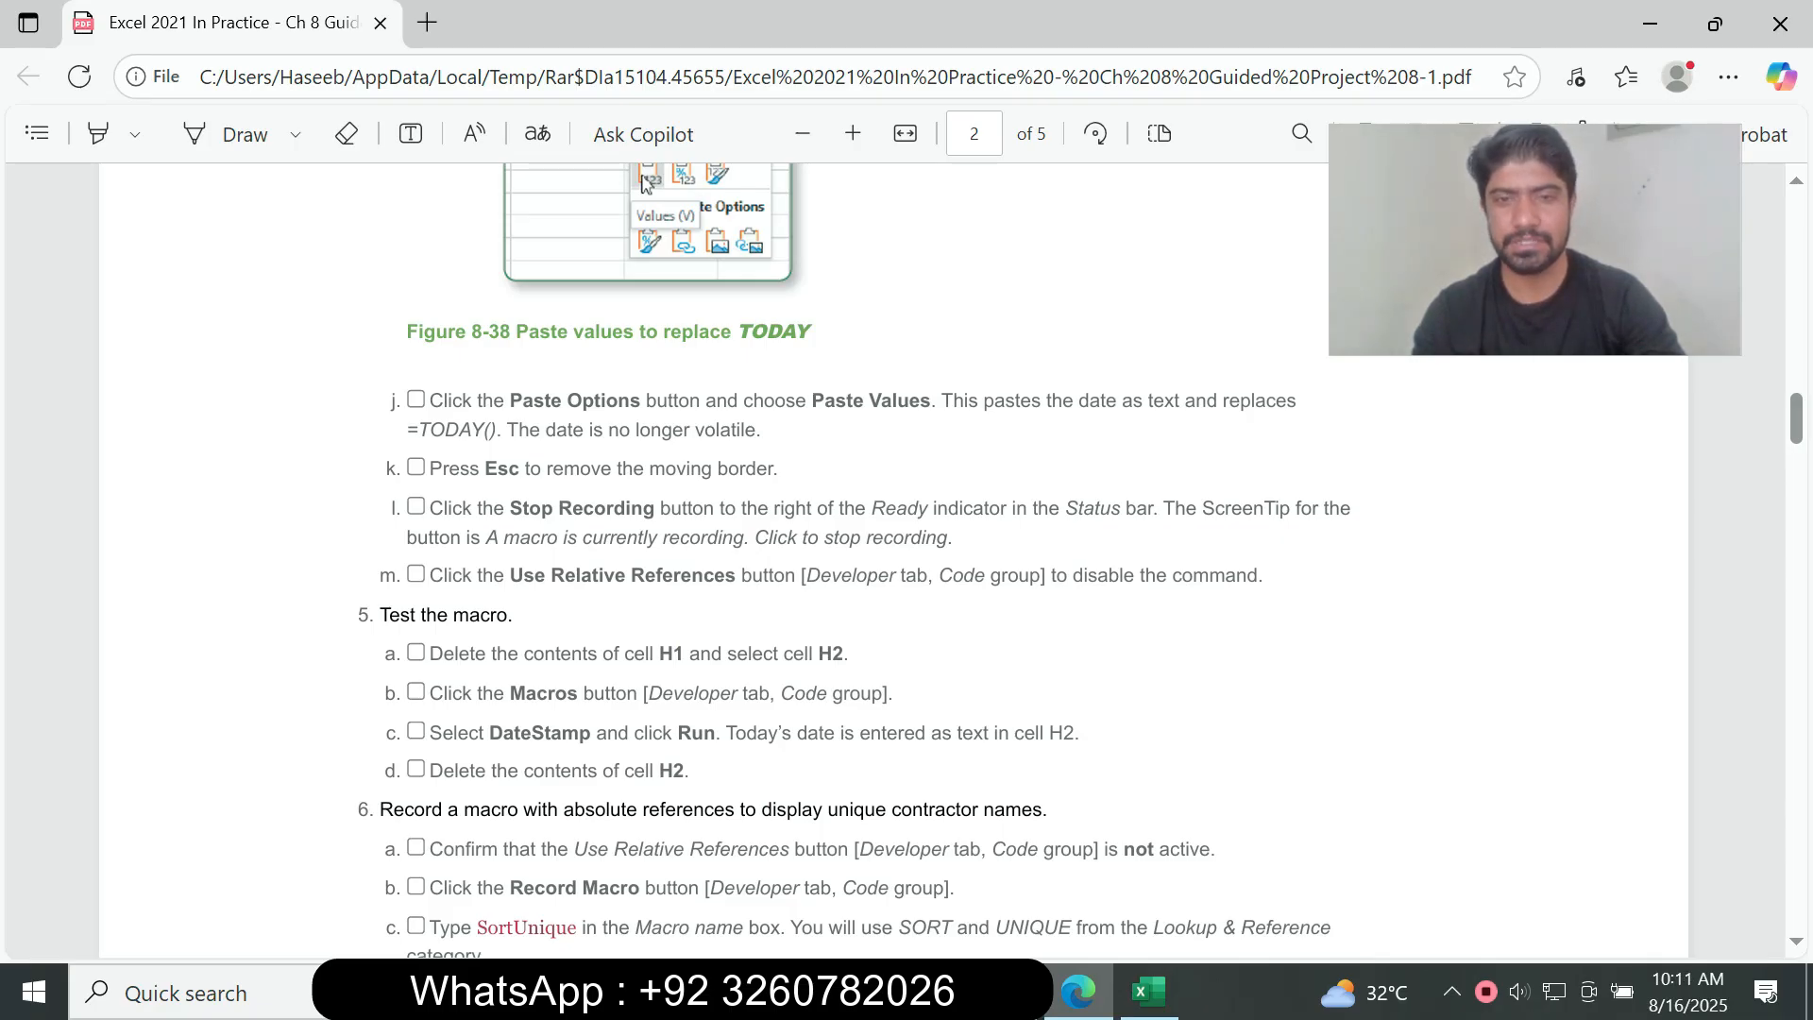
drag(1264, 576, 430, 577)
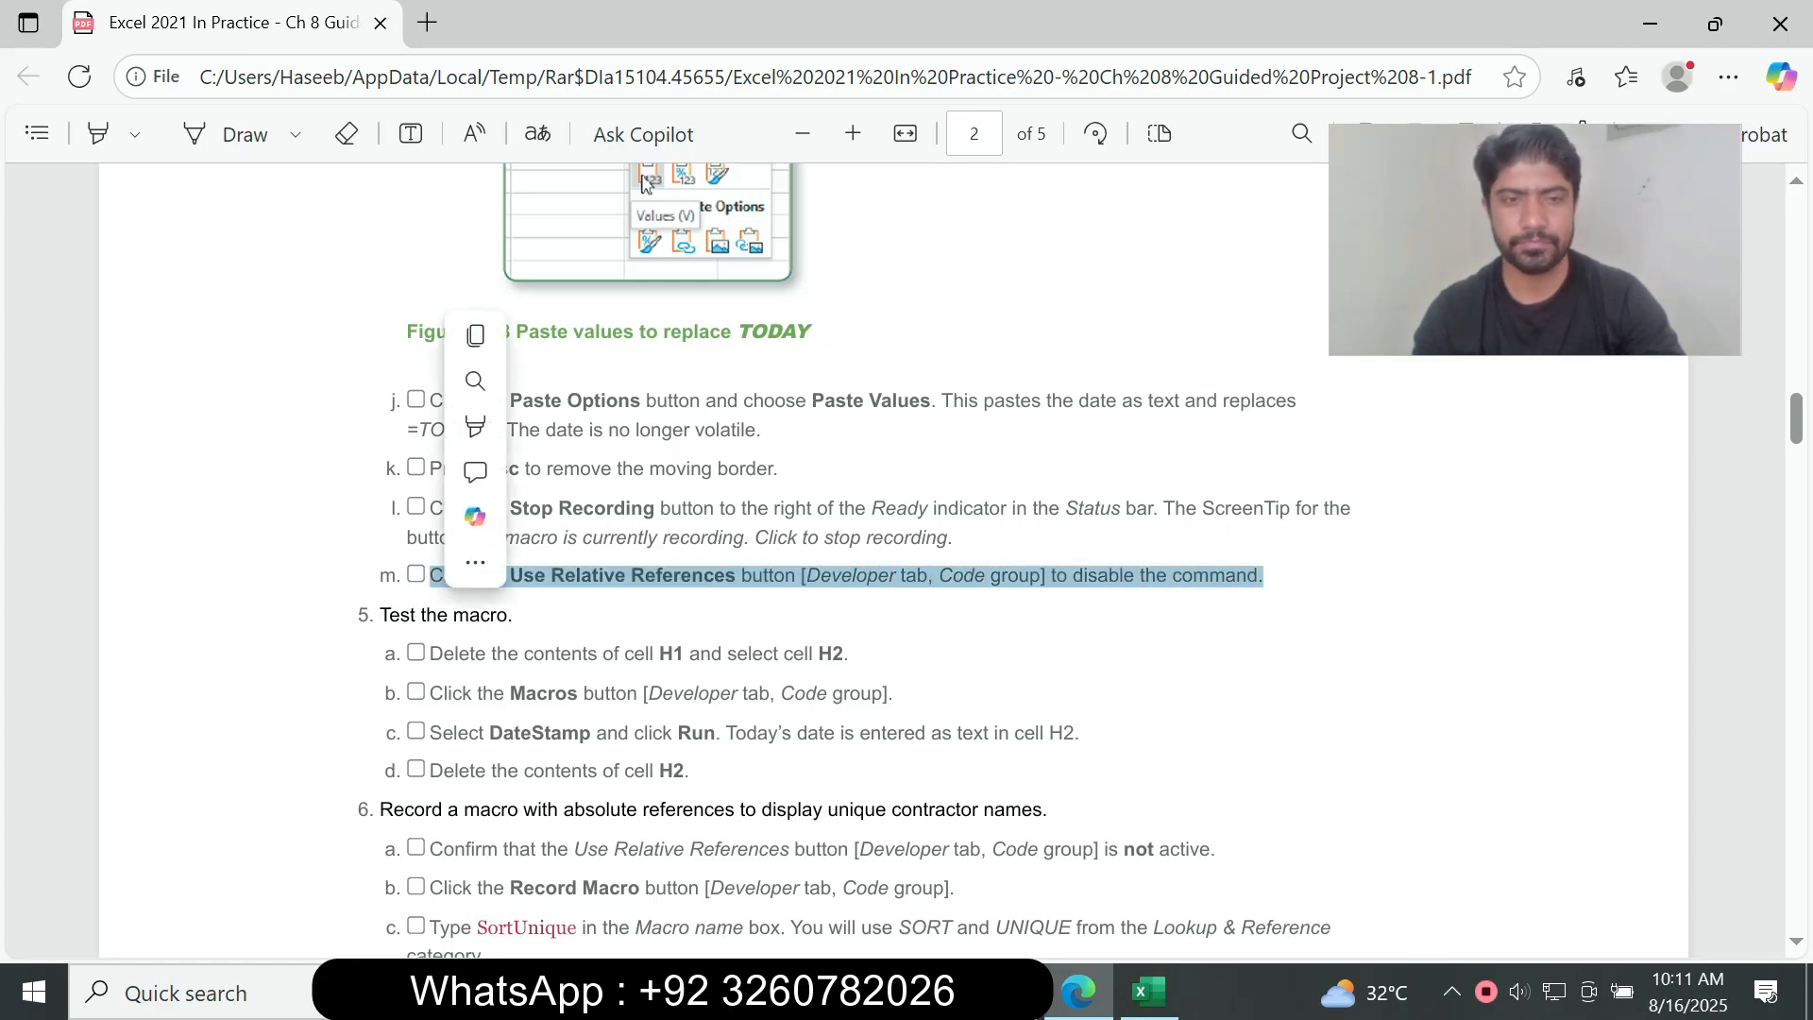
key(alt+Tab)
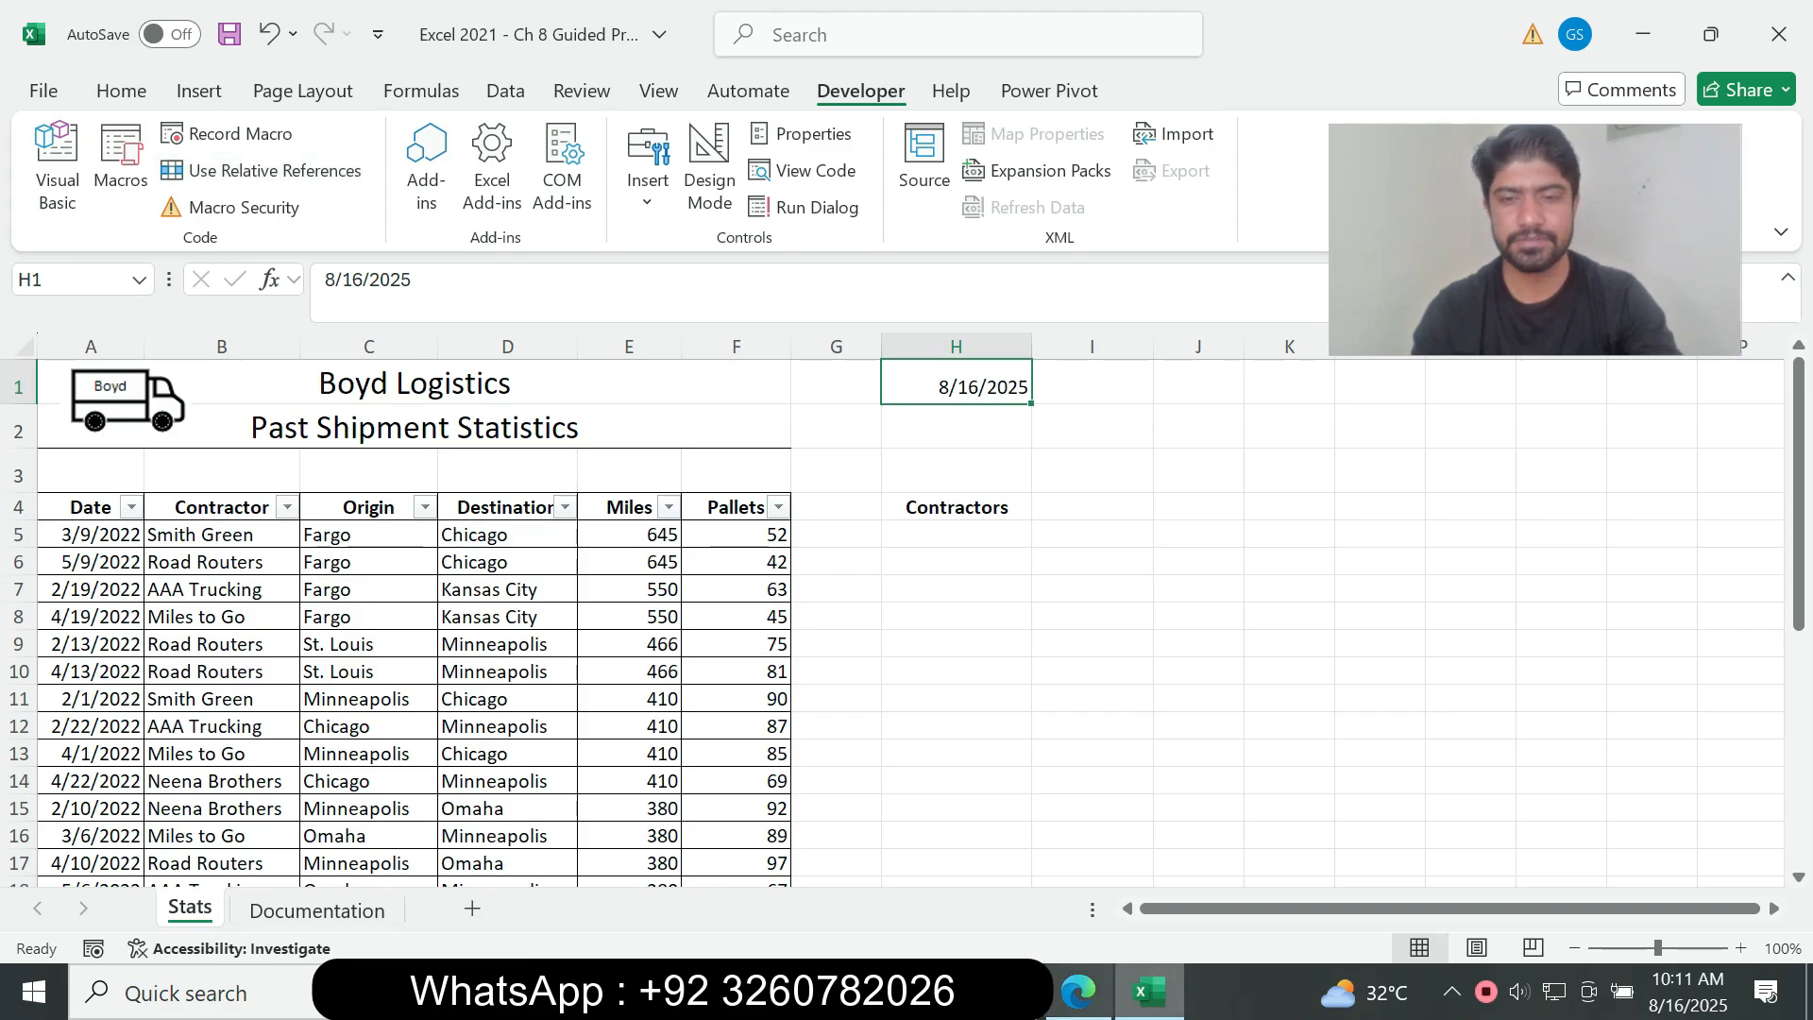
Step: Read the macro-testing instructions 5a to 5d in the assignment PDF, checking them against the Stats sheet in Excel
key(alt+Tab)
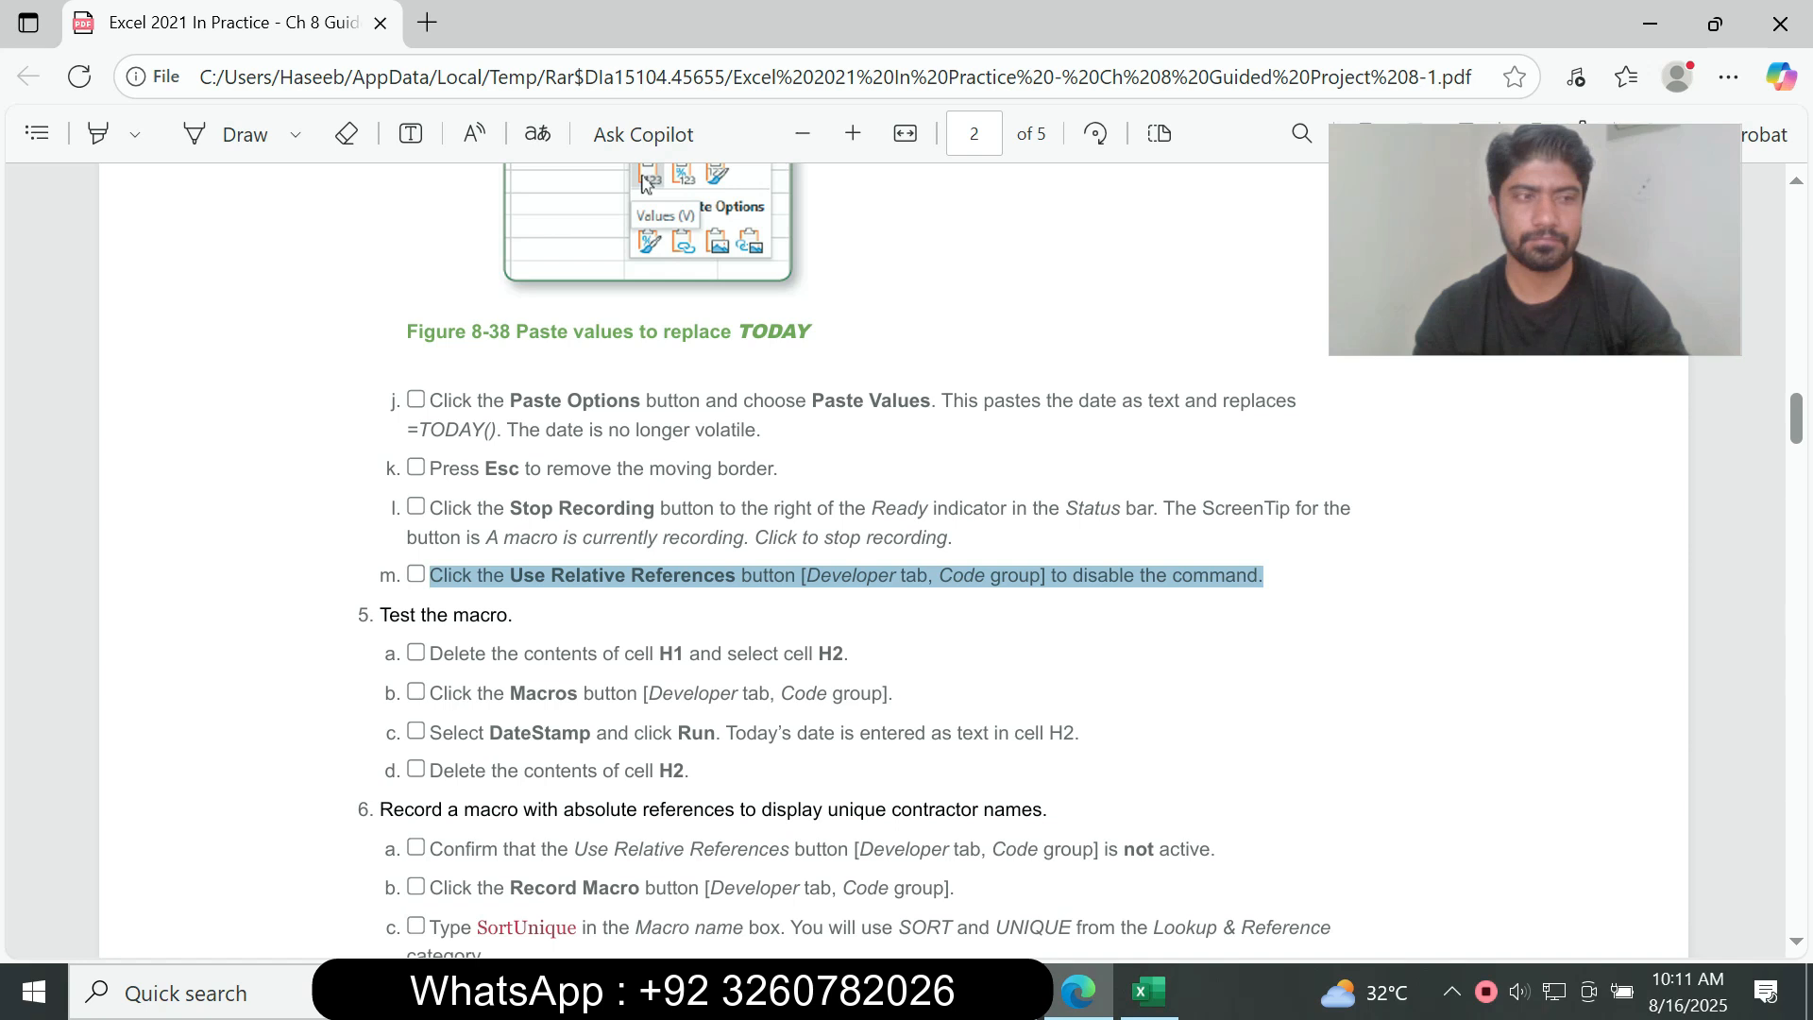
drag(376, 616, 693, 772)
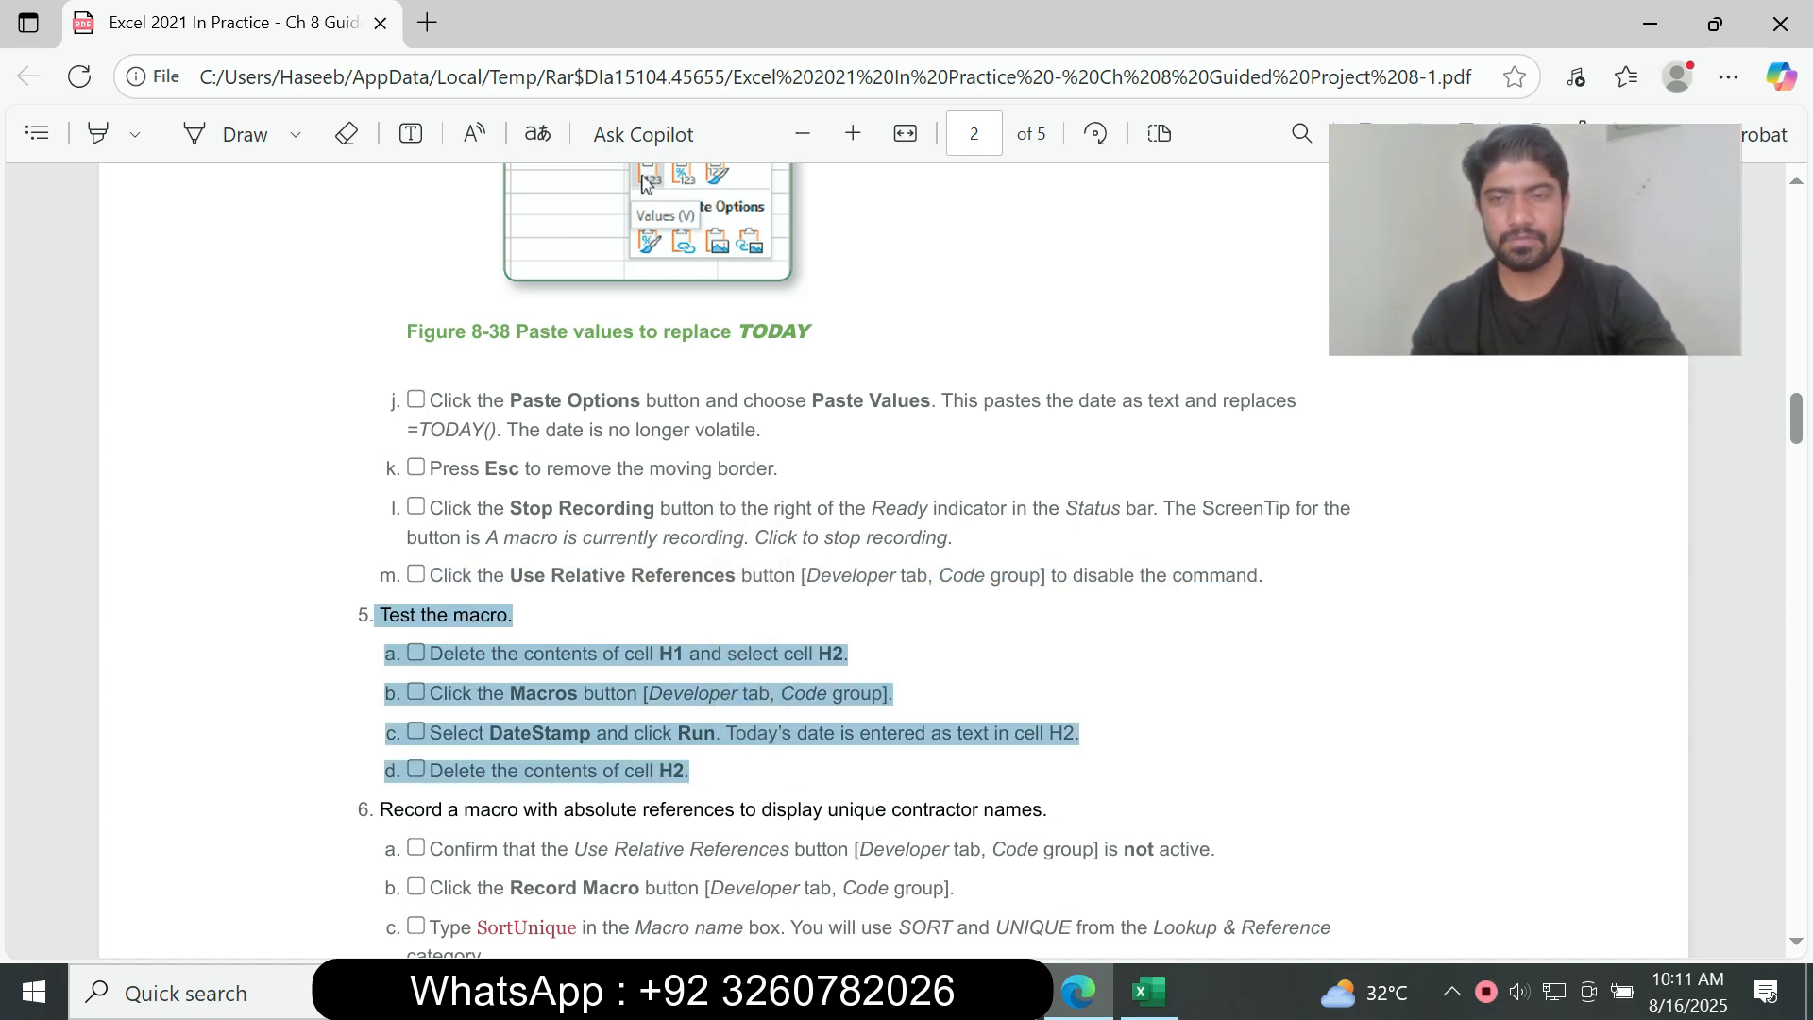
scroll(906, 557, down, 2)
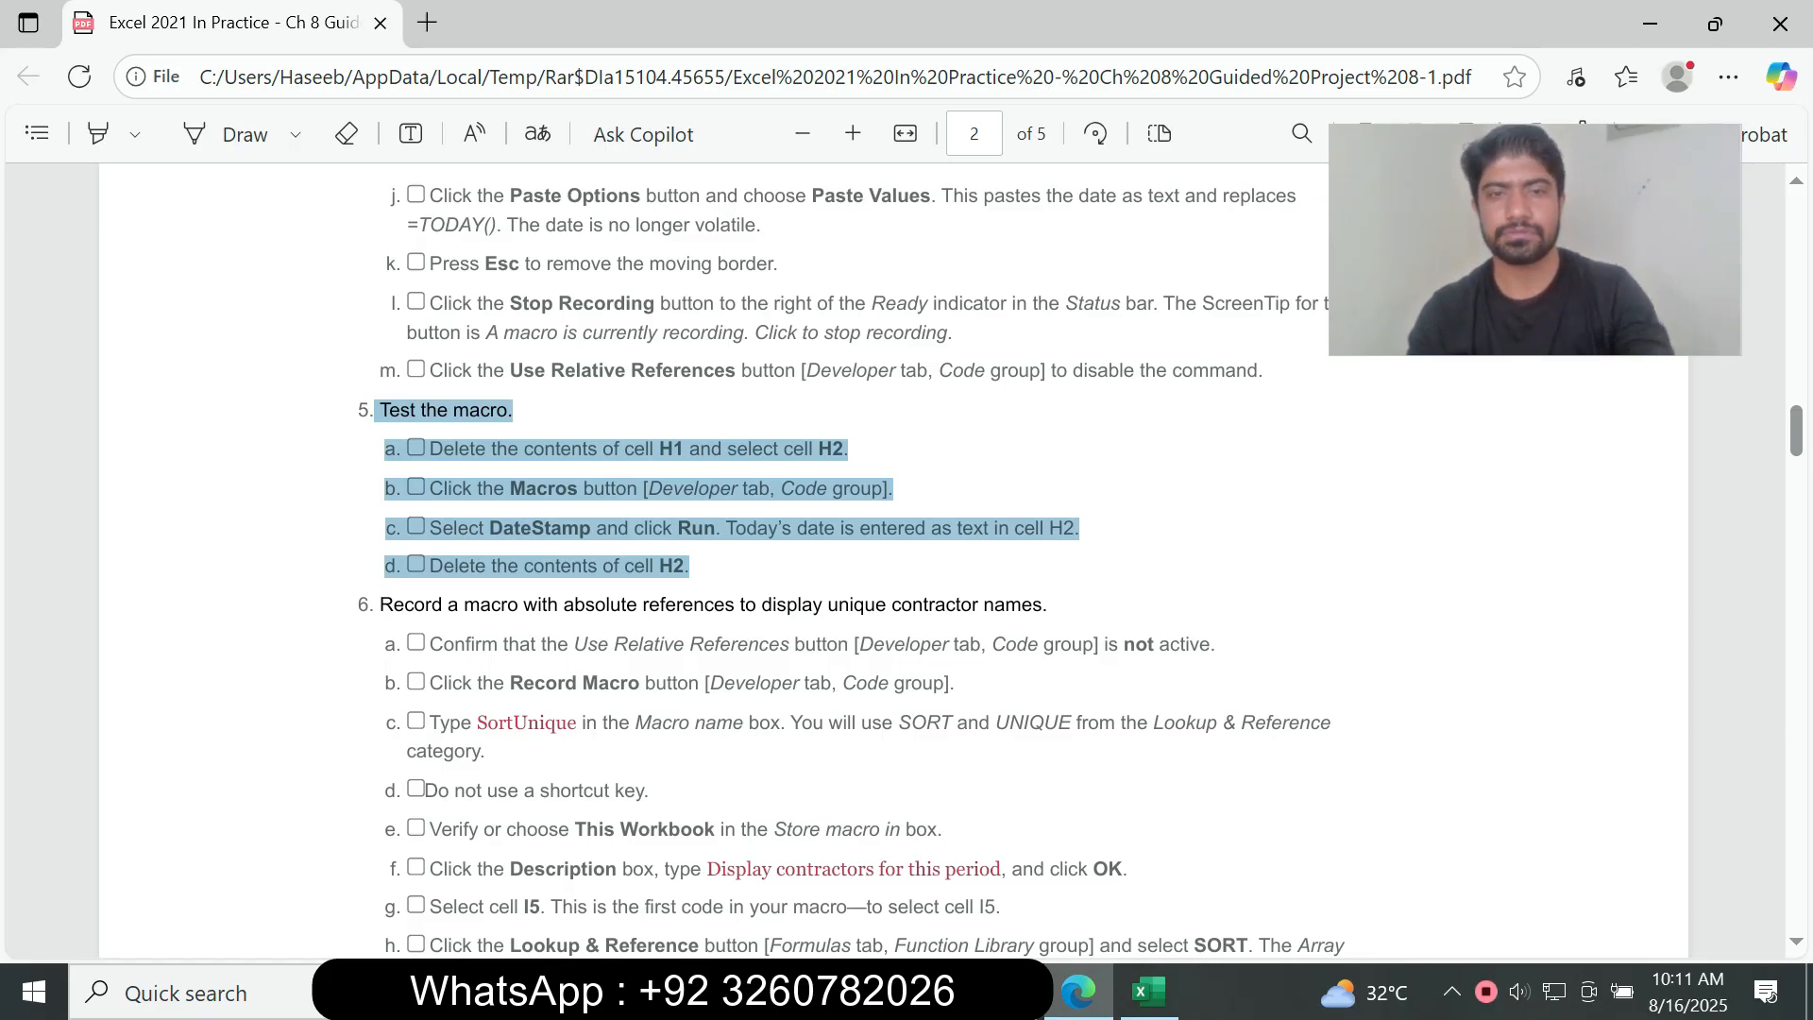
click(1149, 992)
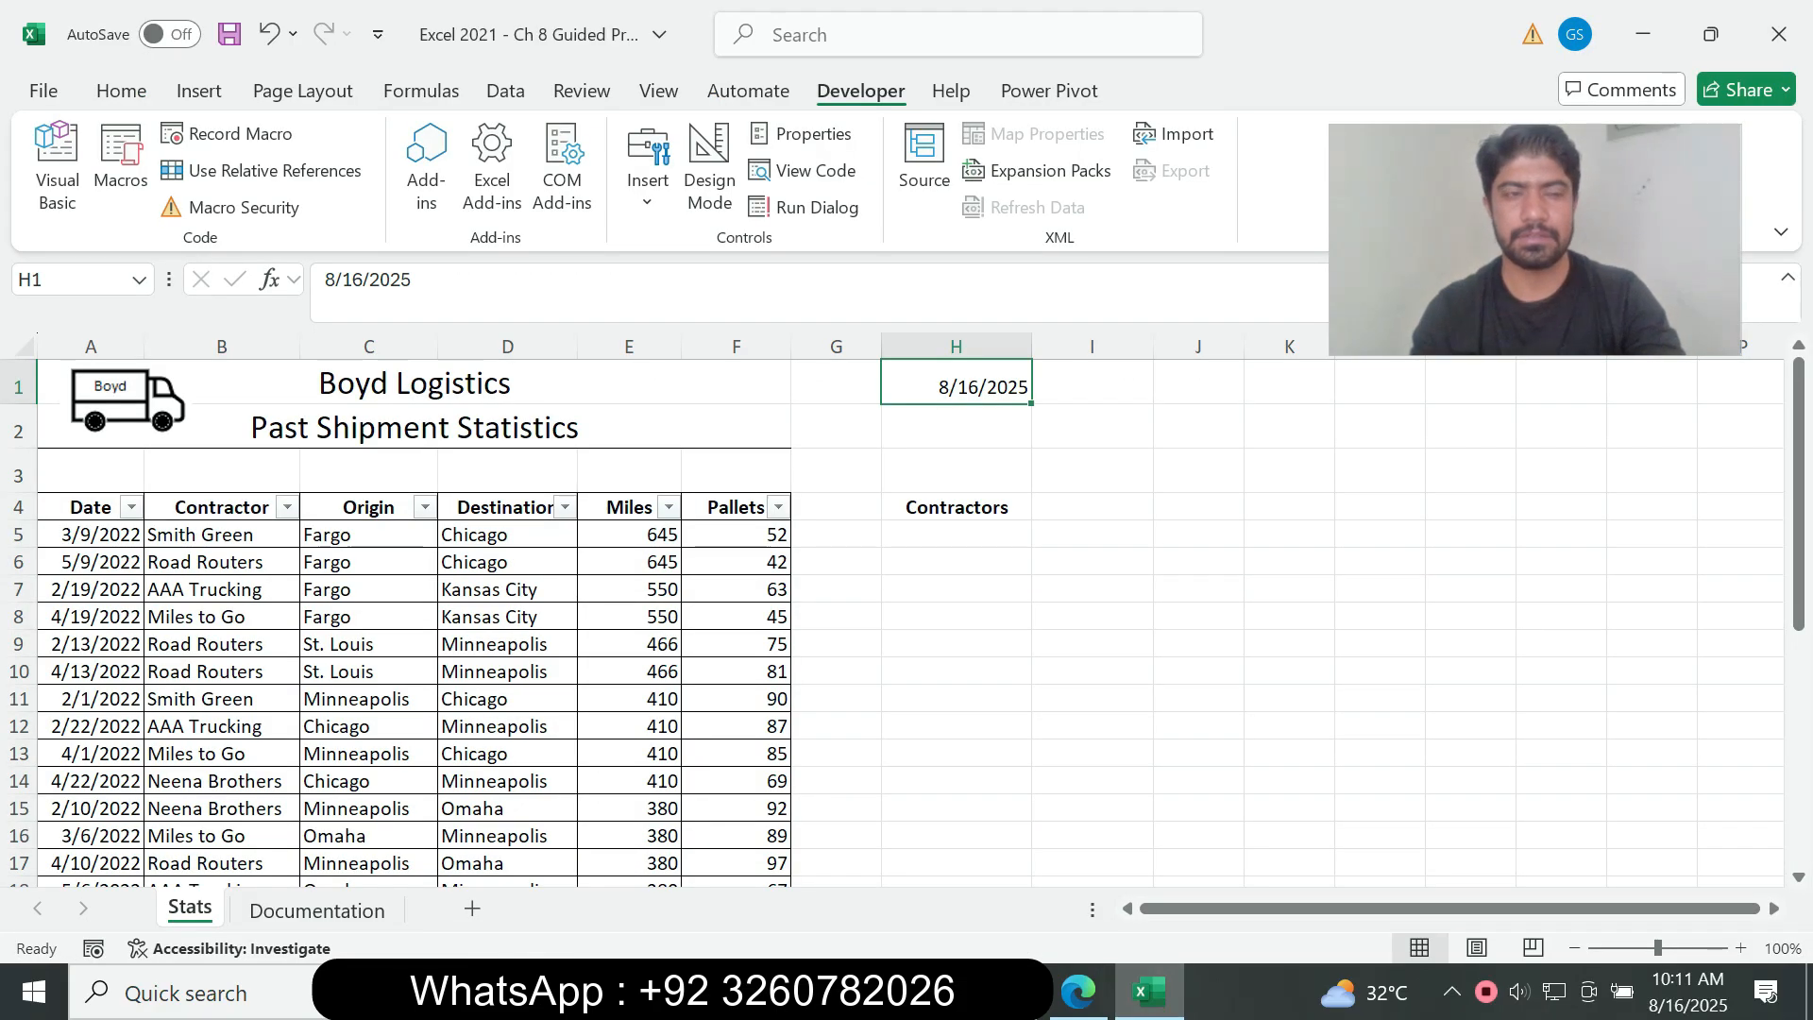
click(1078, 992)
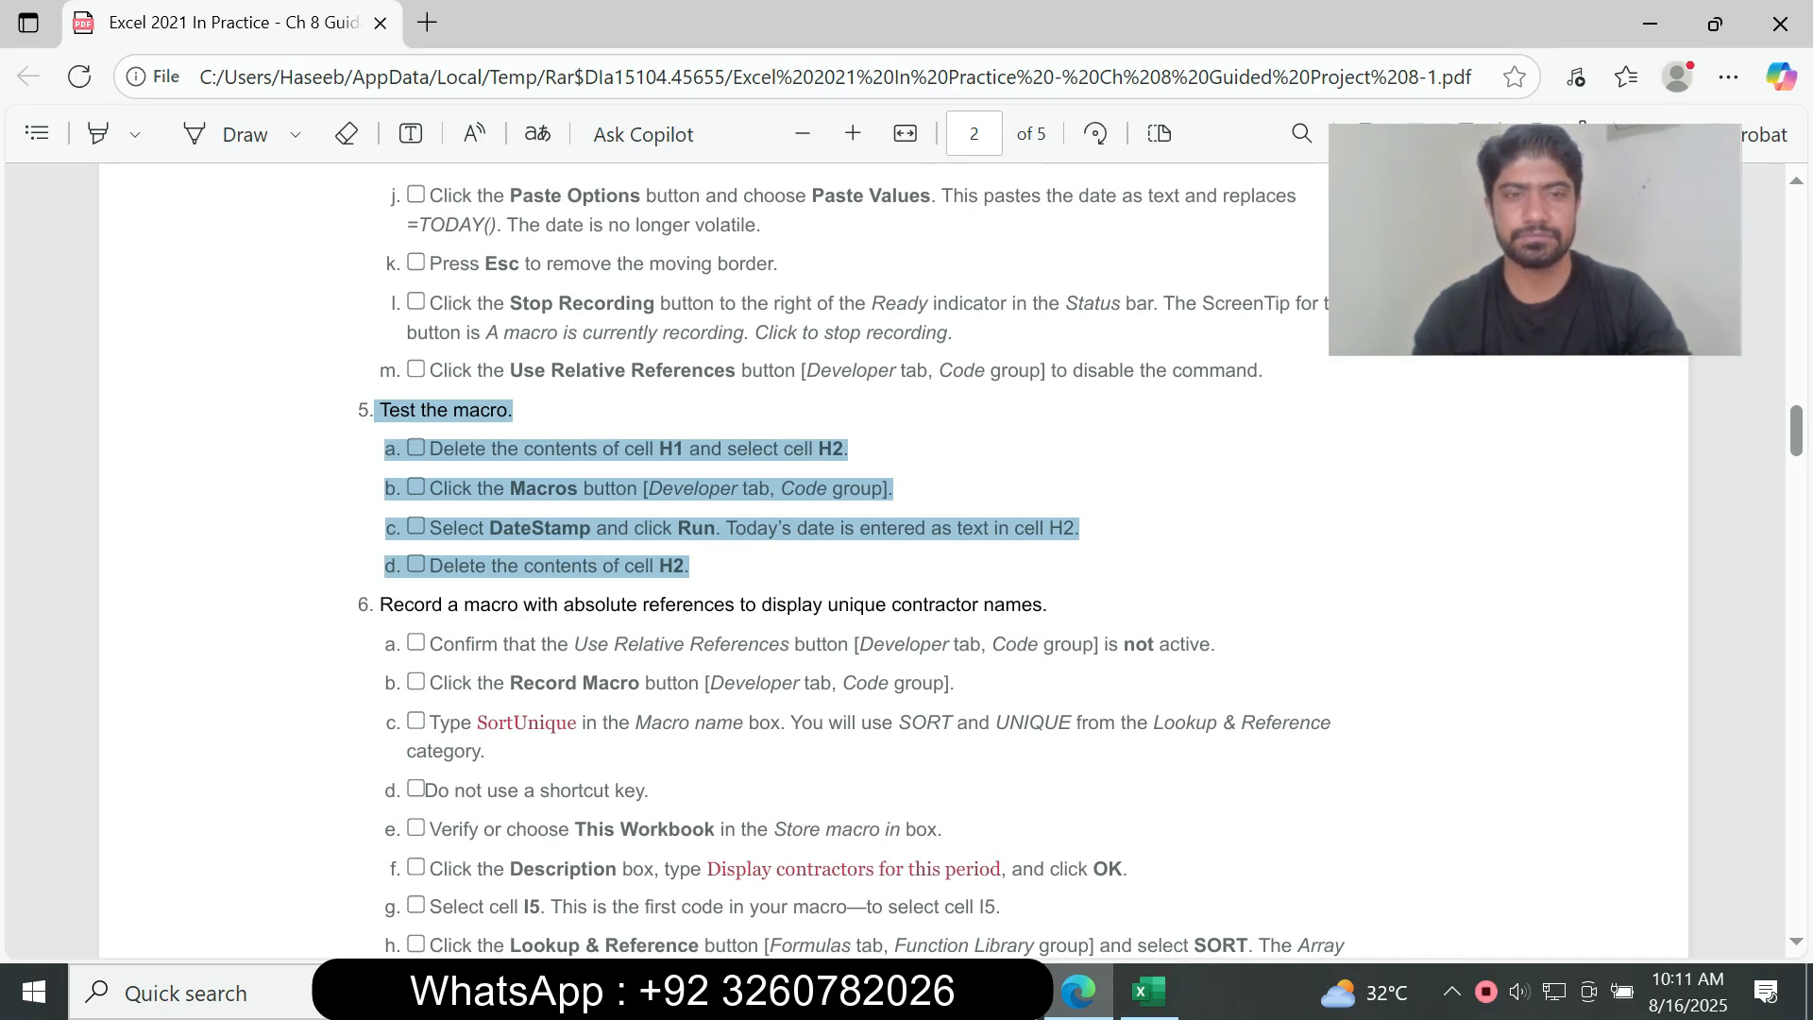
Step: Close the blank Book1 workbook, switch to the guided project workbook in Excel and clear cells H1:H2 of the Stats sheet
click(1149, 991)
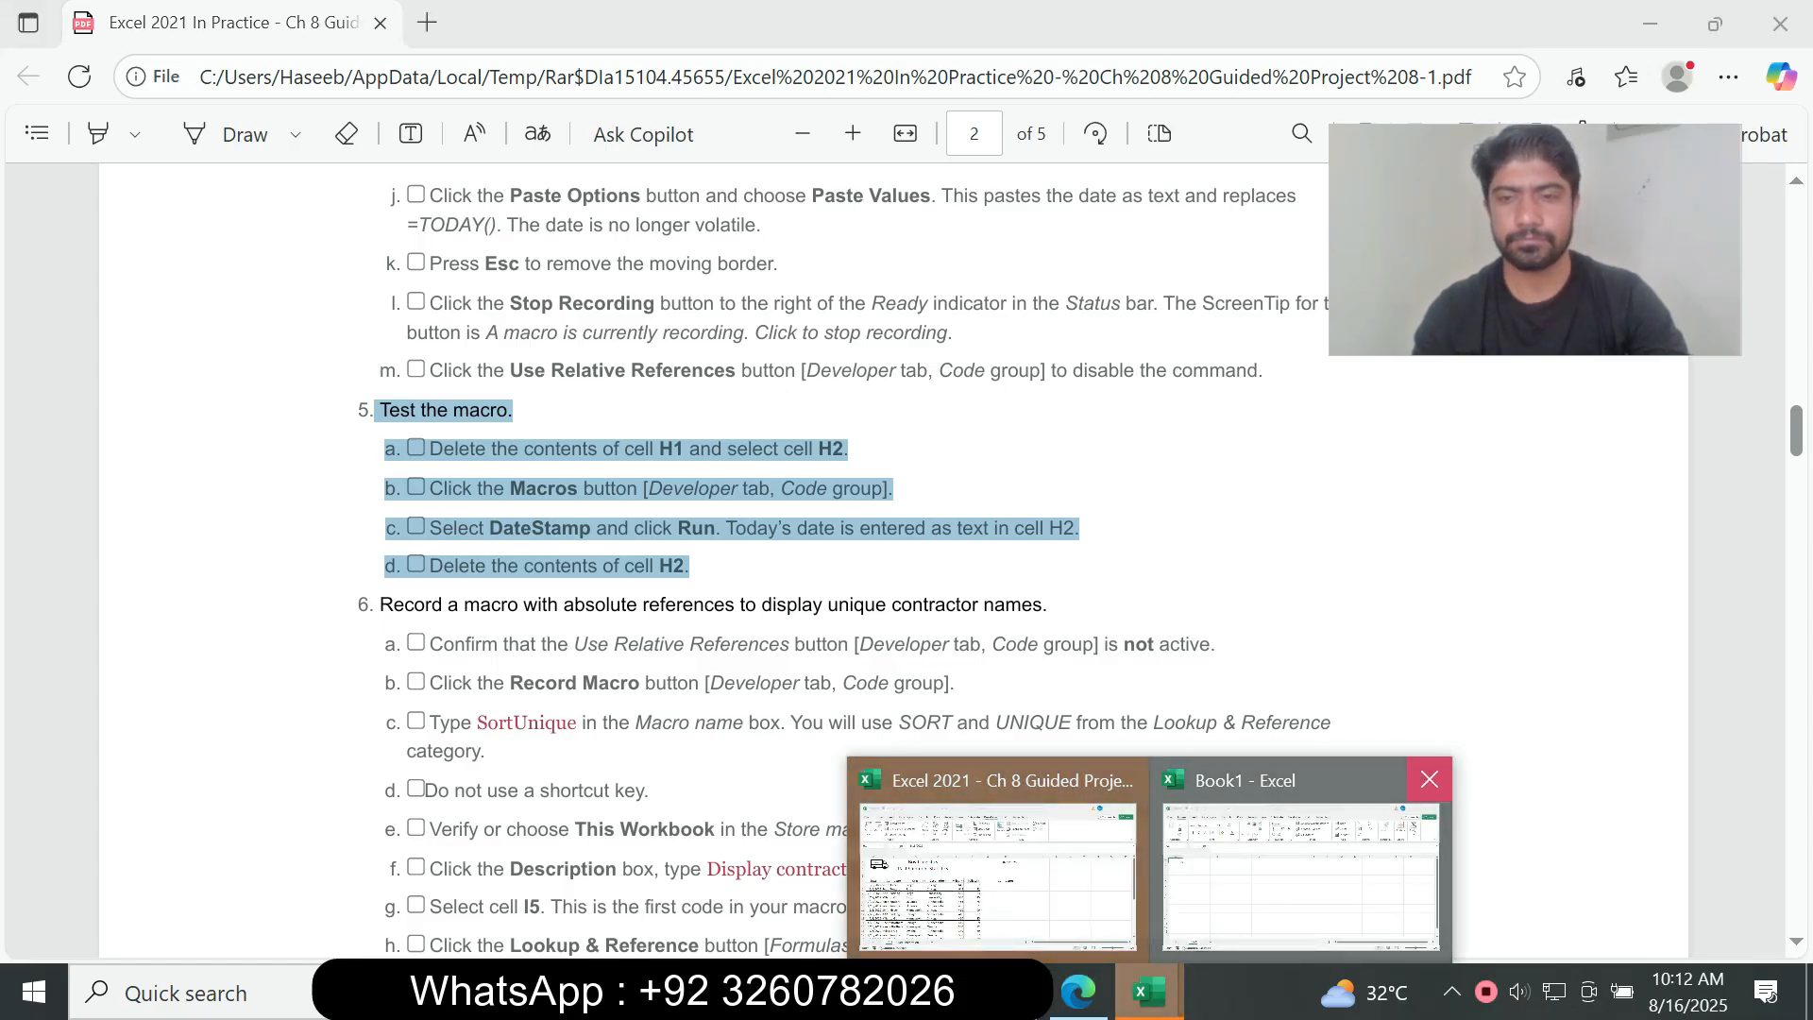
click(1429, 779)
click(1148, 873)
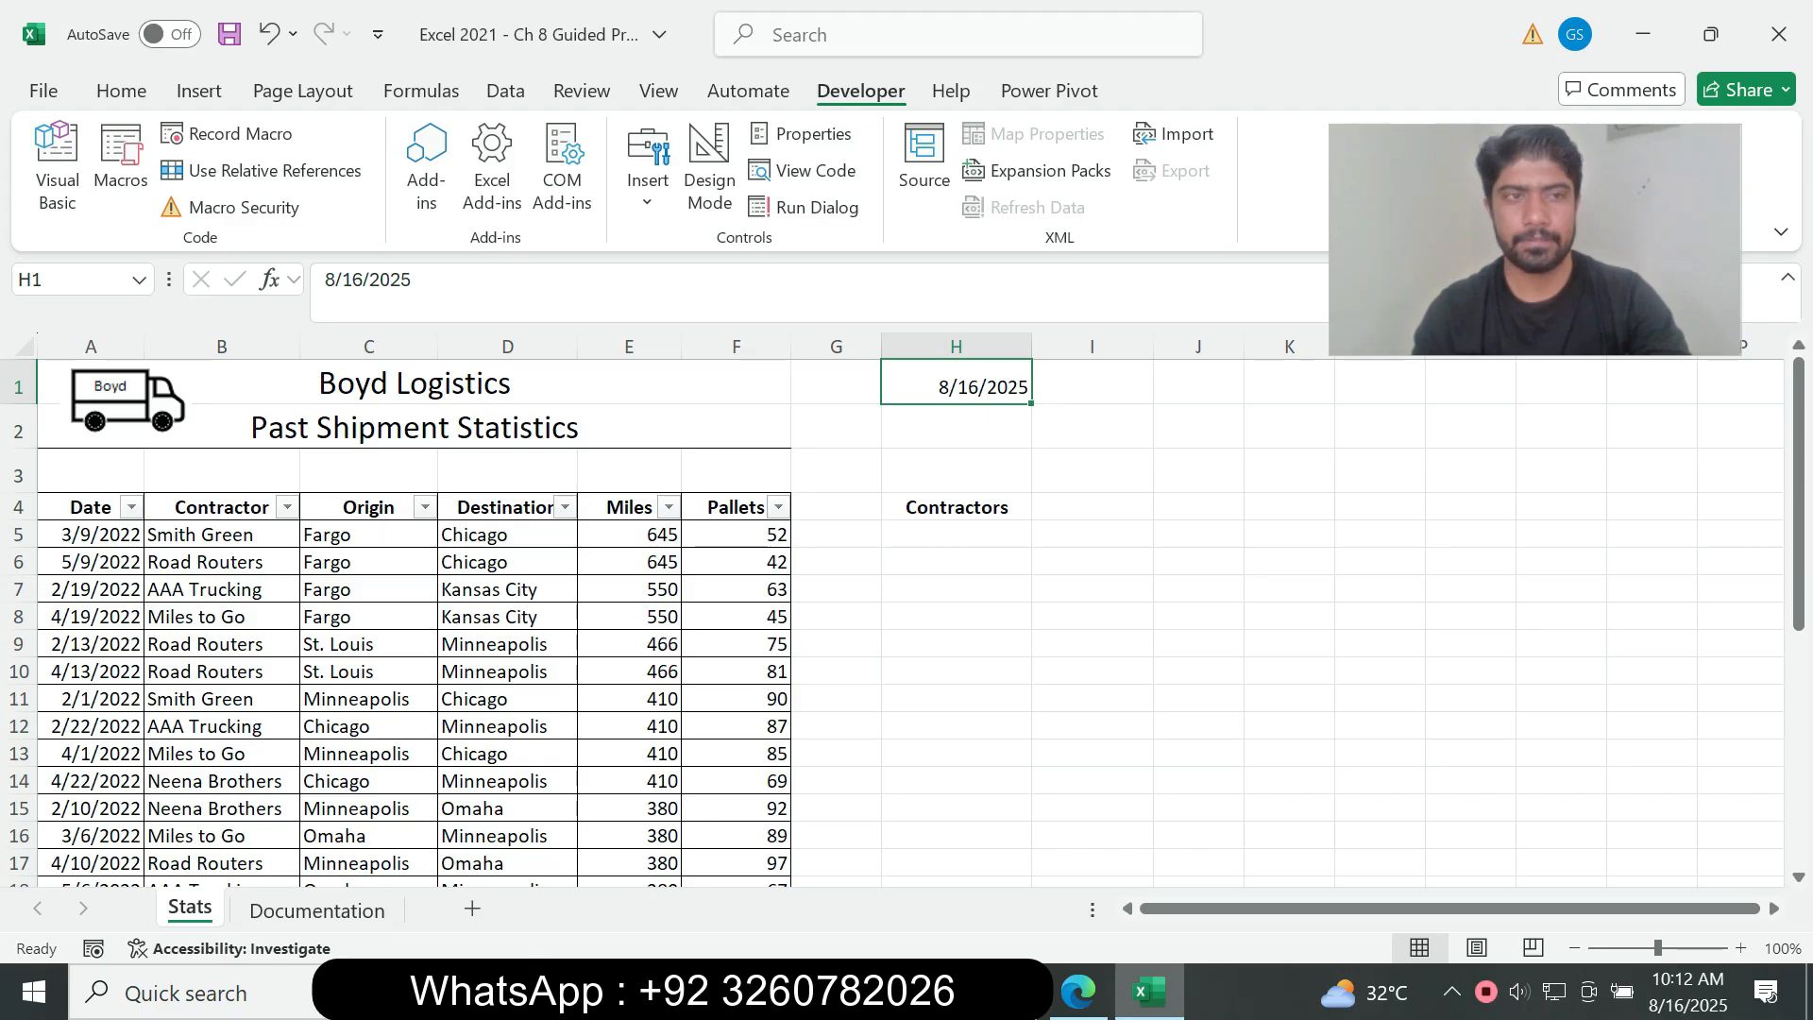
key(shift+Down)
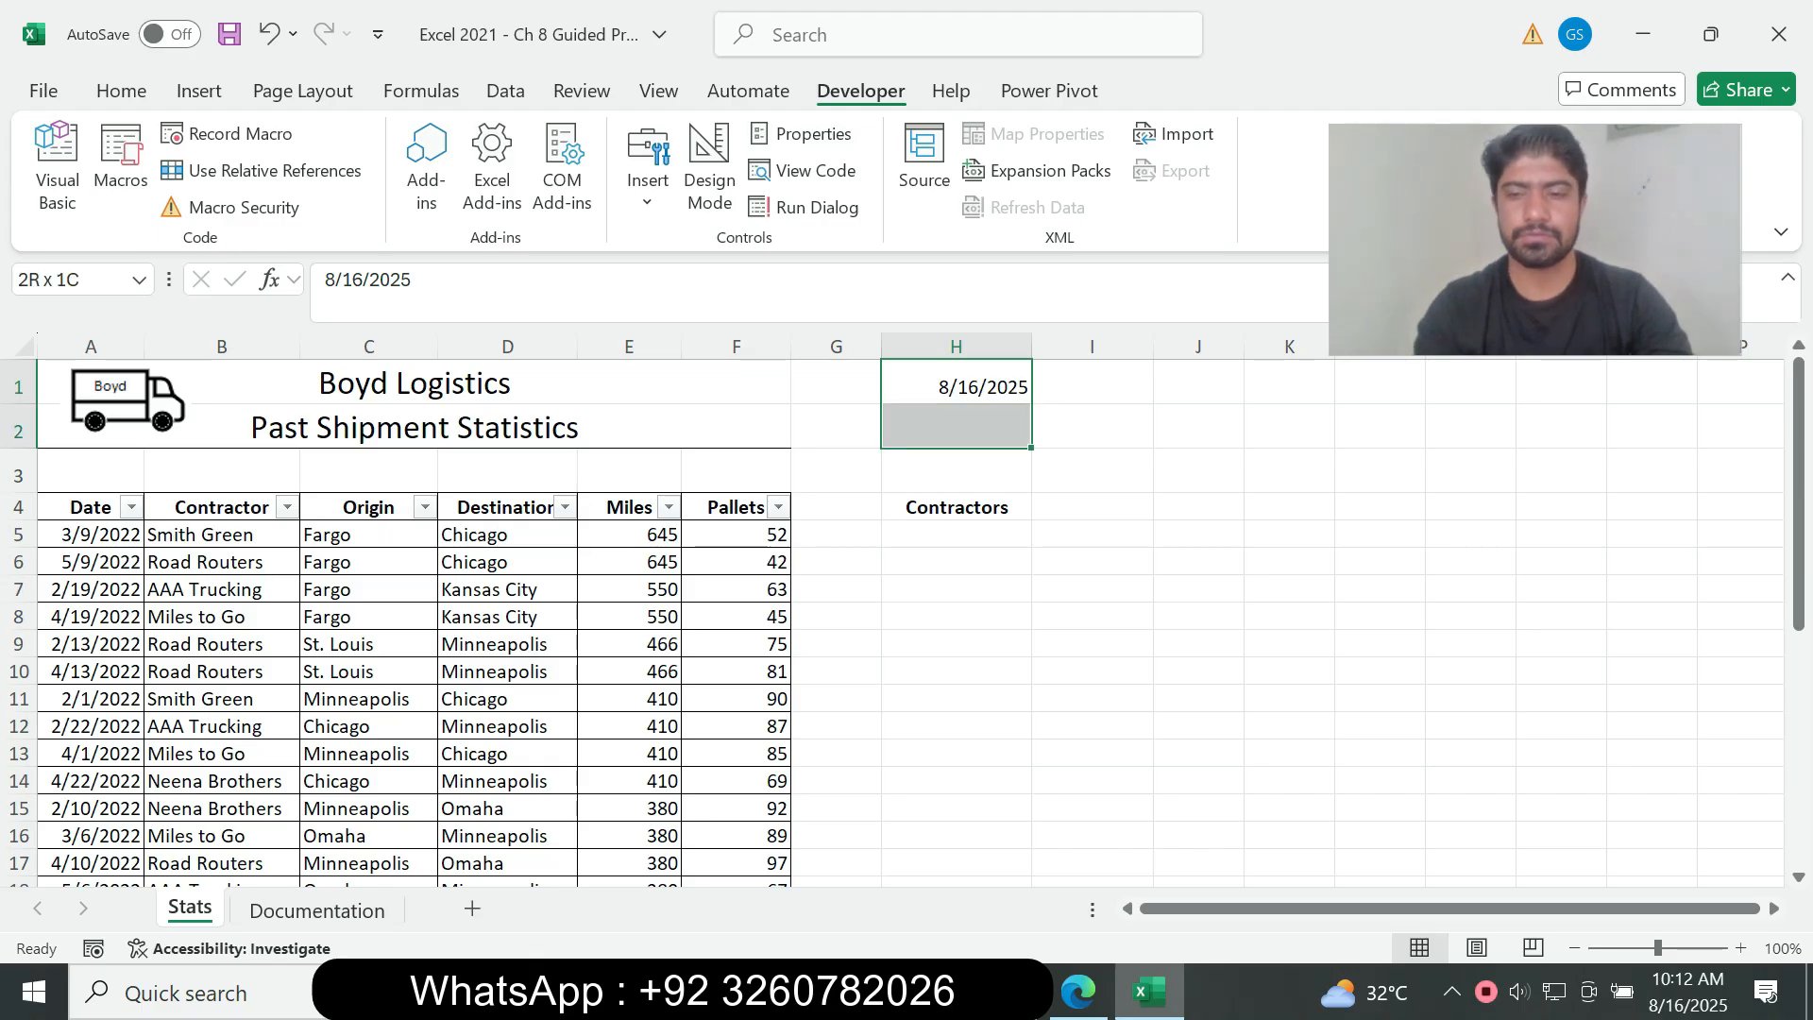
key(Delete)
Step: Recheck instructions 5b and 5c in the assignment PDF and run the DateStamp macro in Excel
key(alt+Tab)
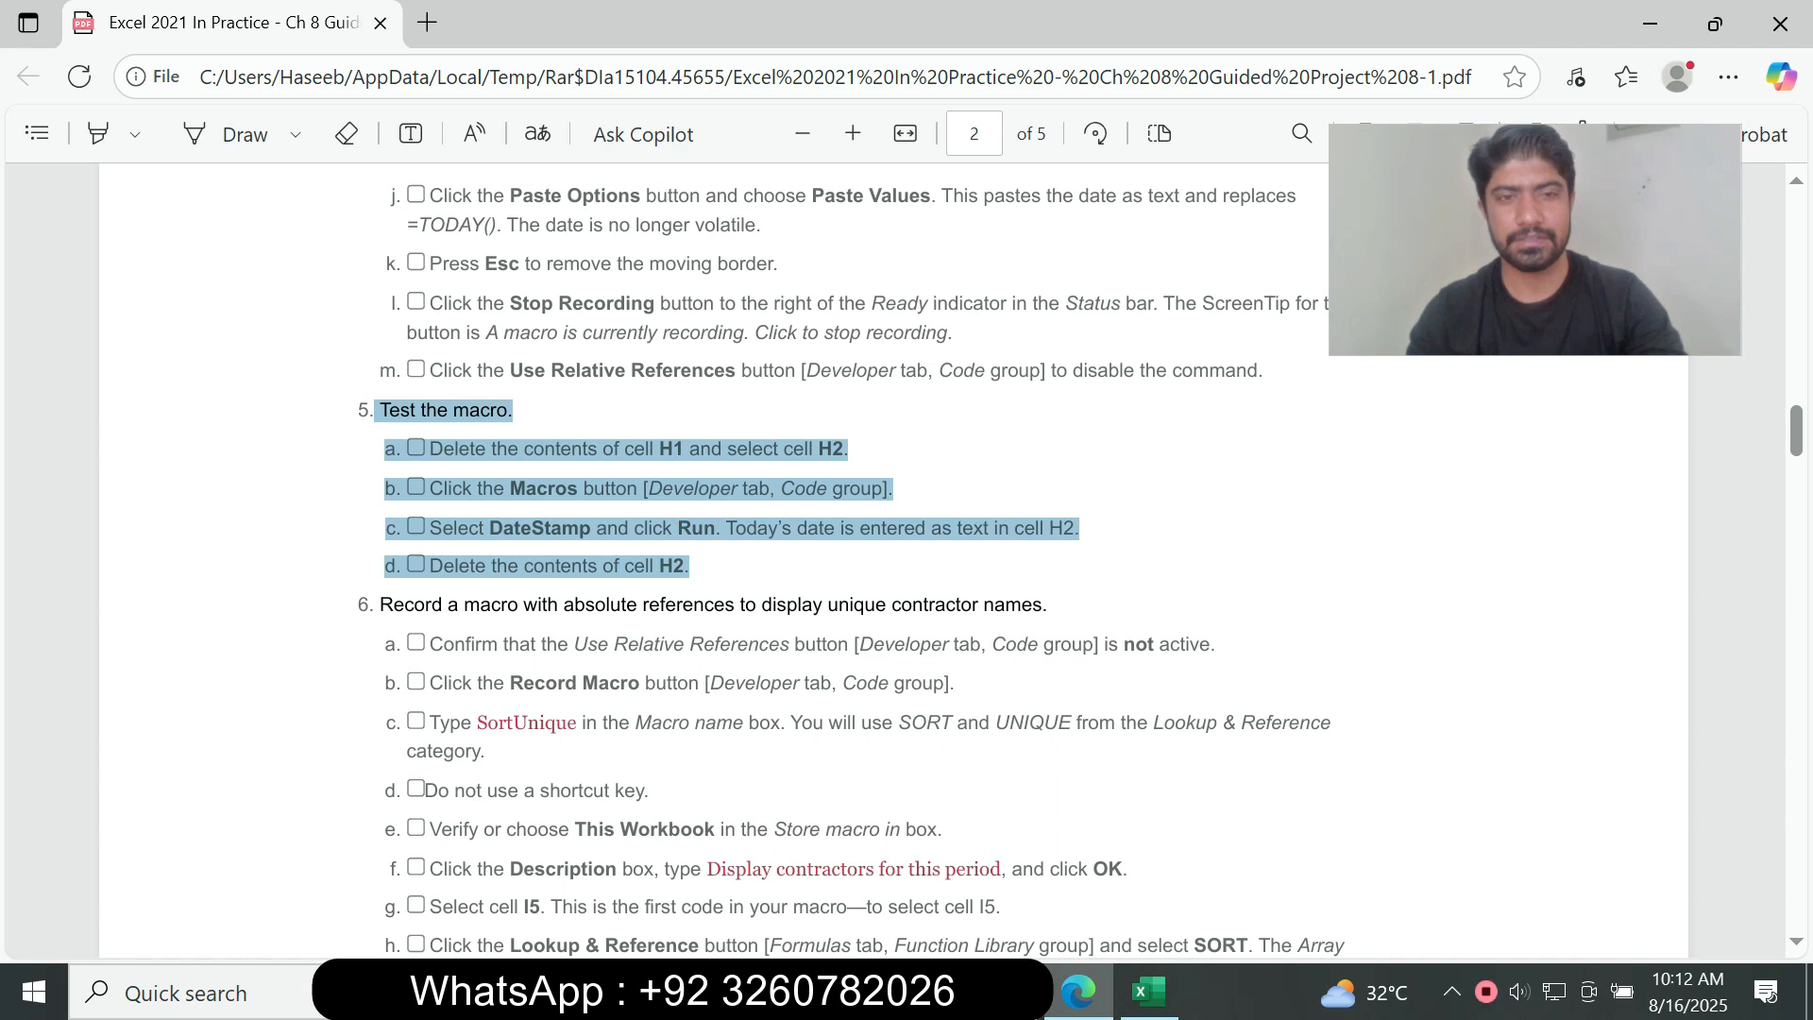
click(1148, 992)
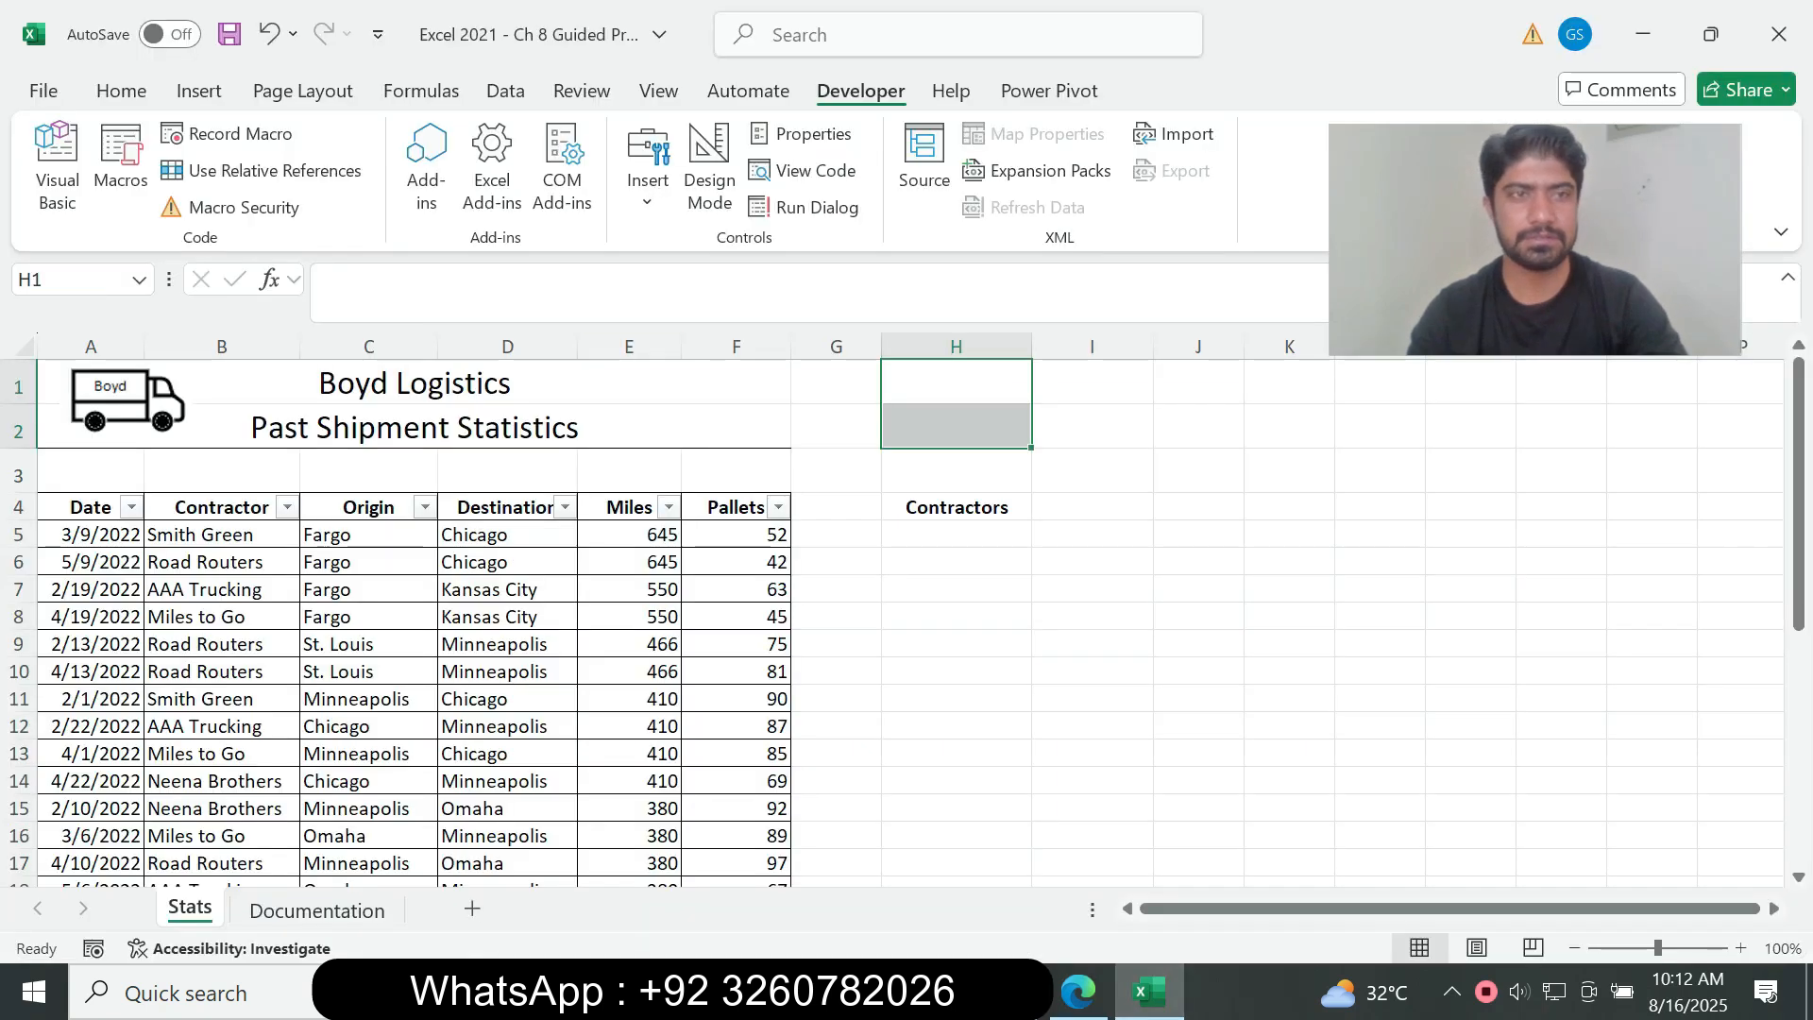
click(121, 170)
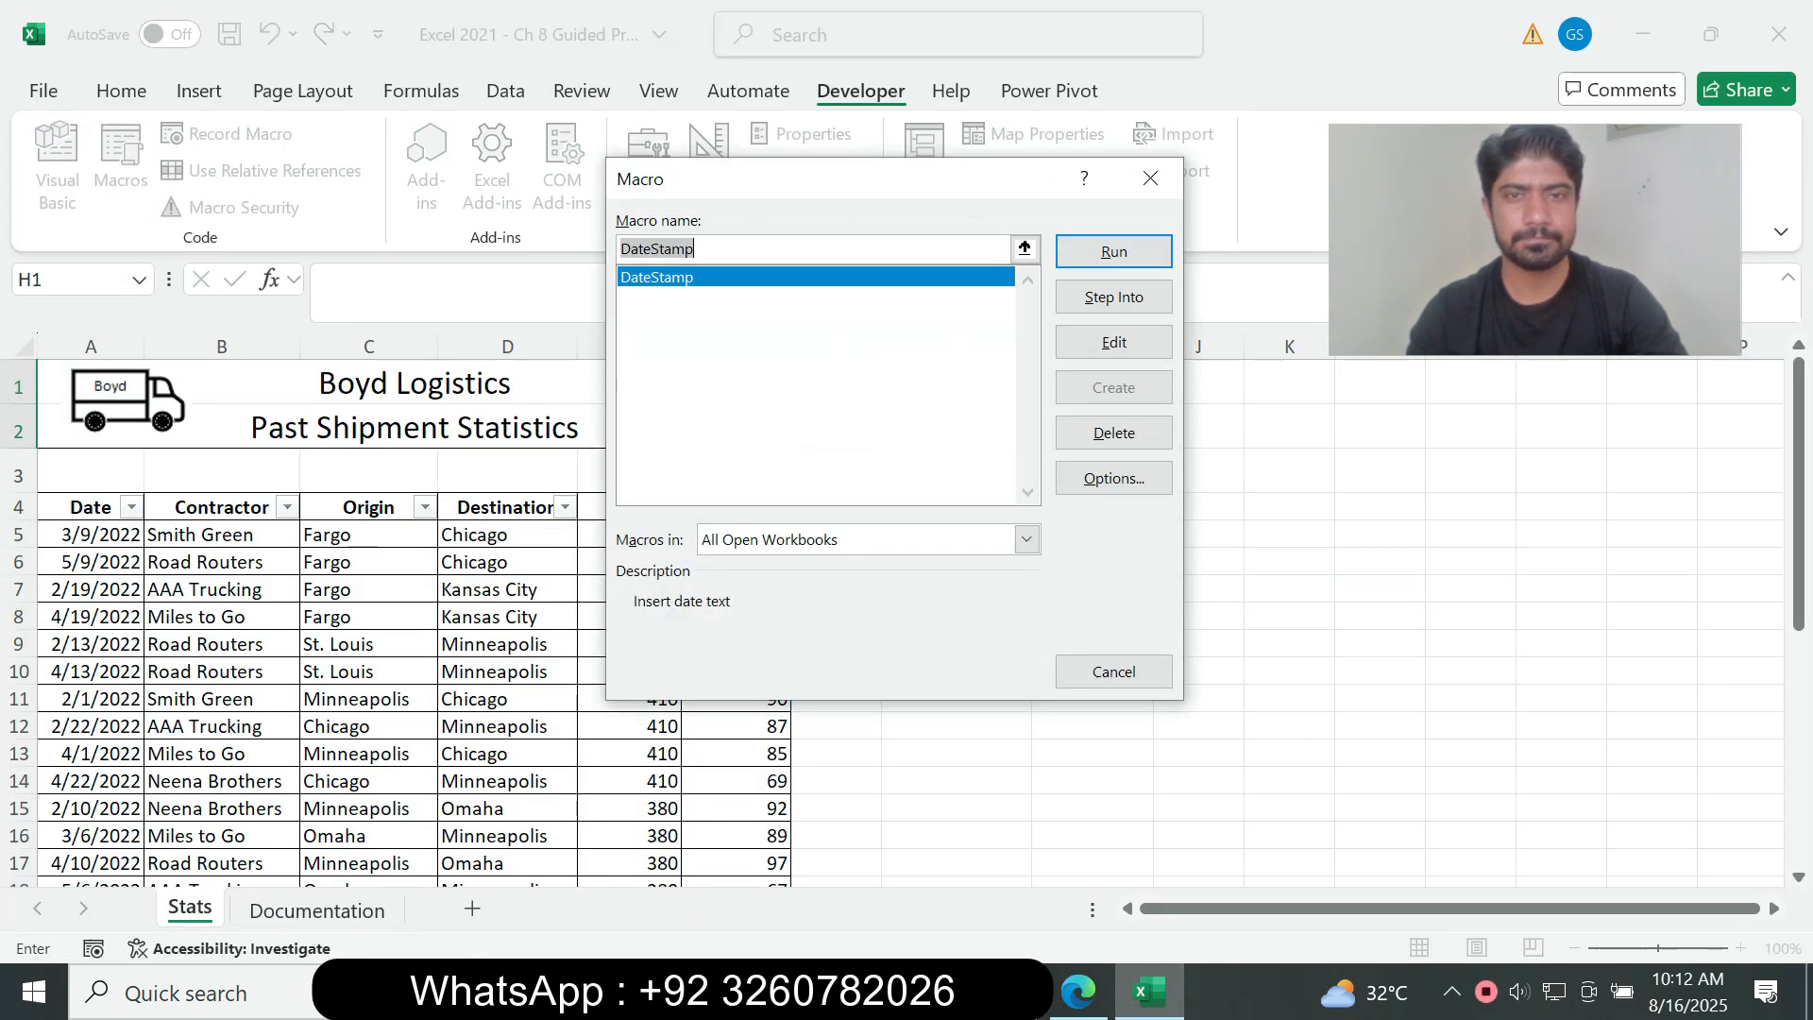
click(1078, 992)
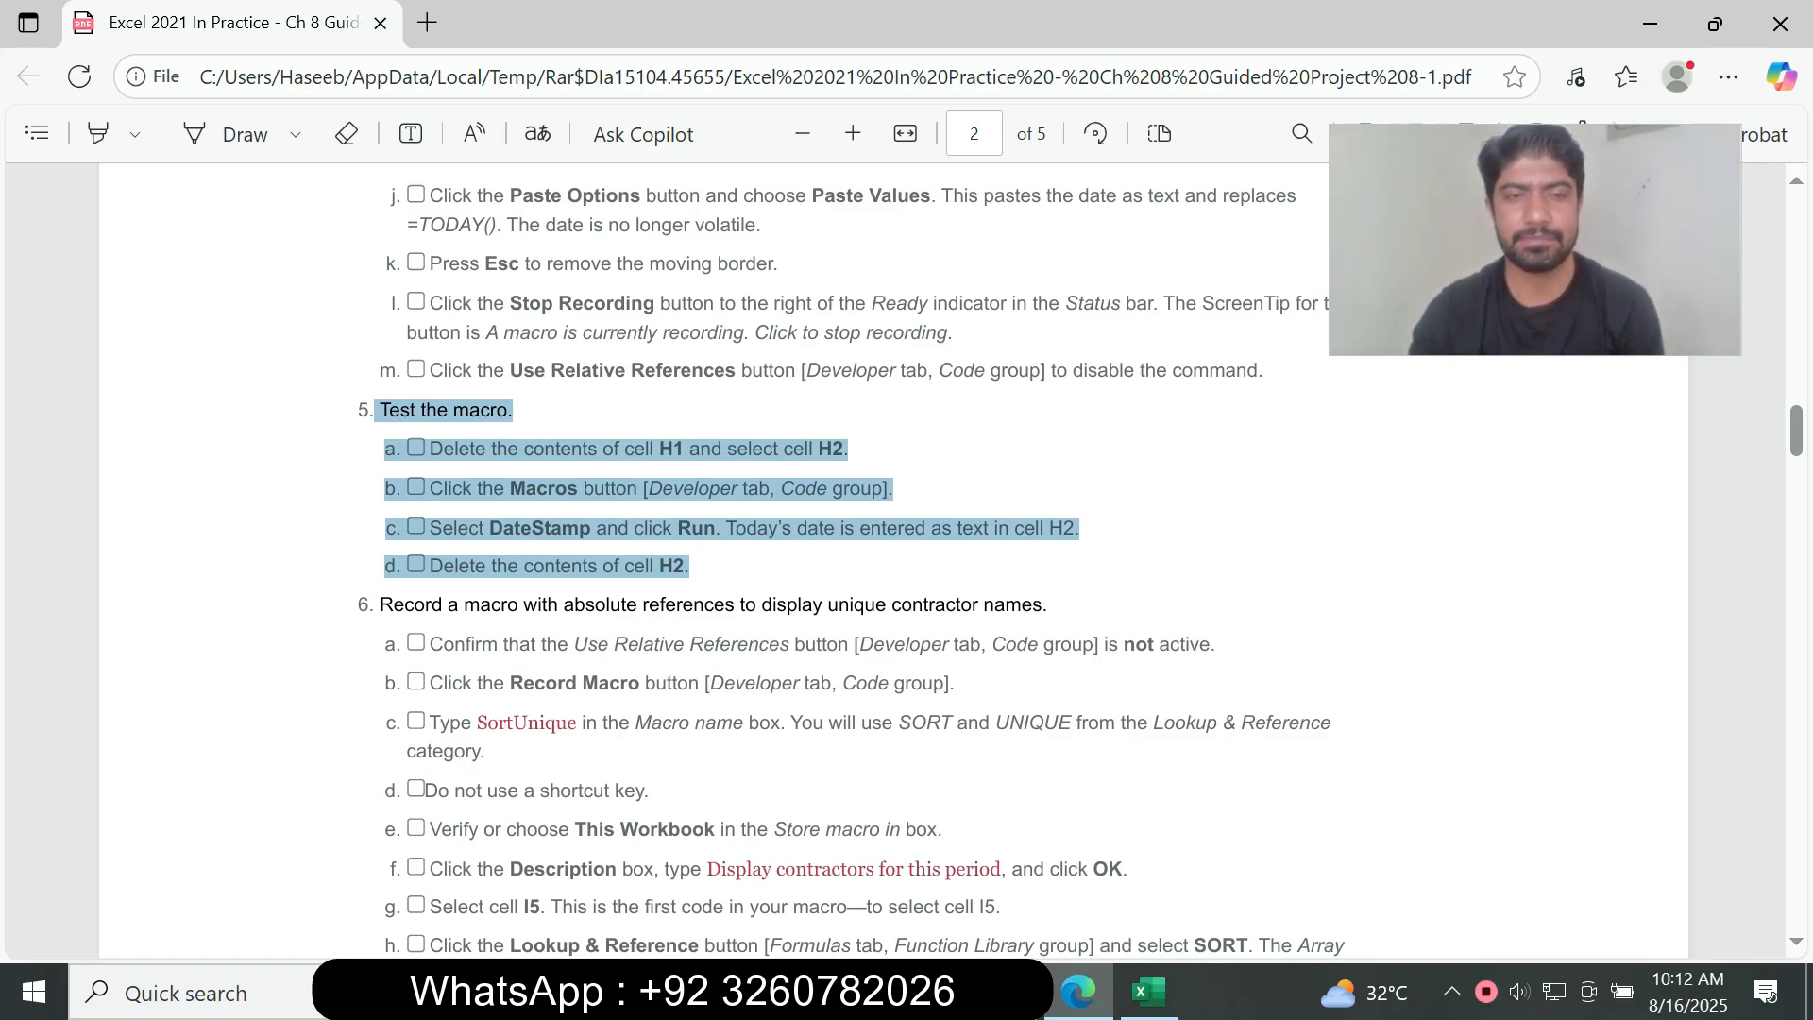
click(1150, 992)
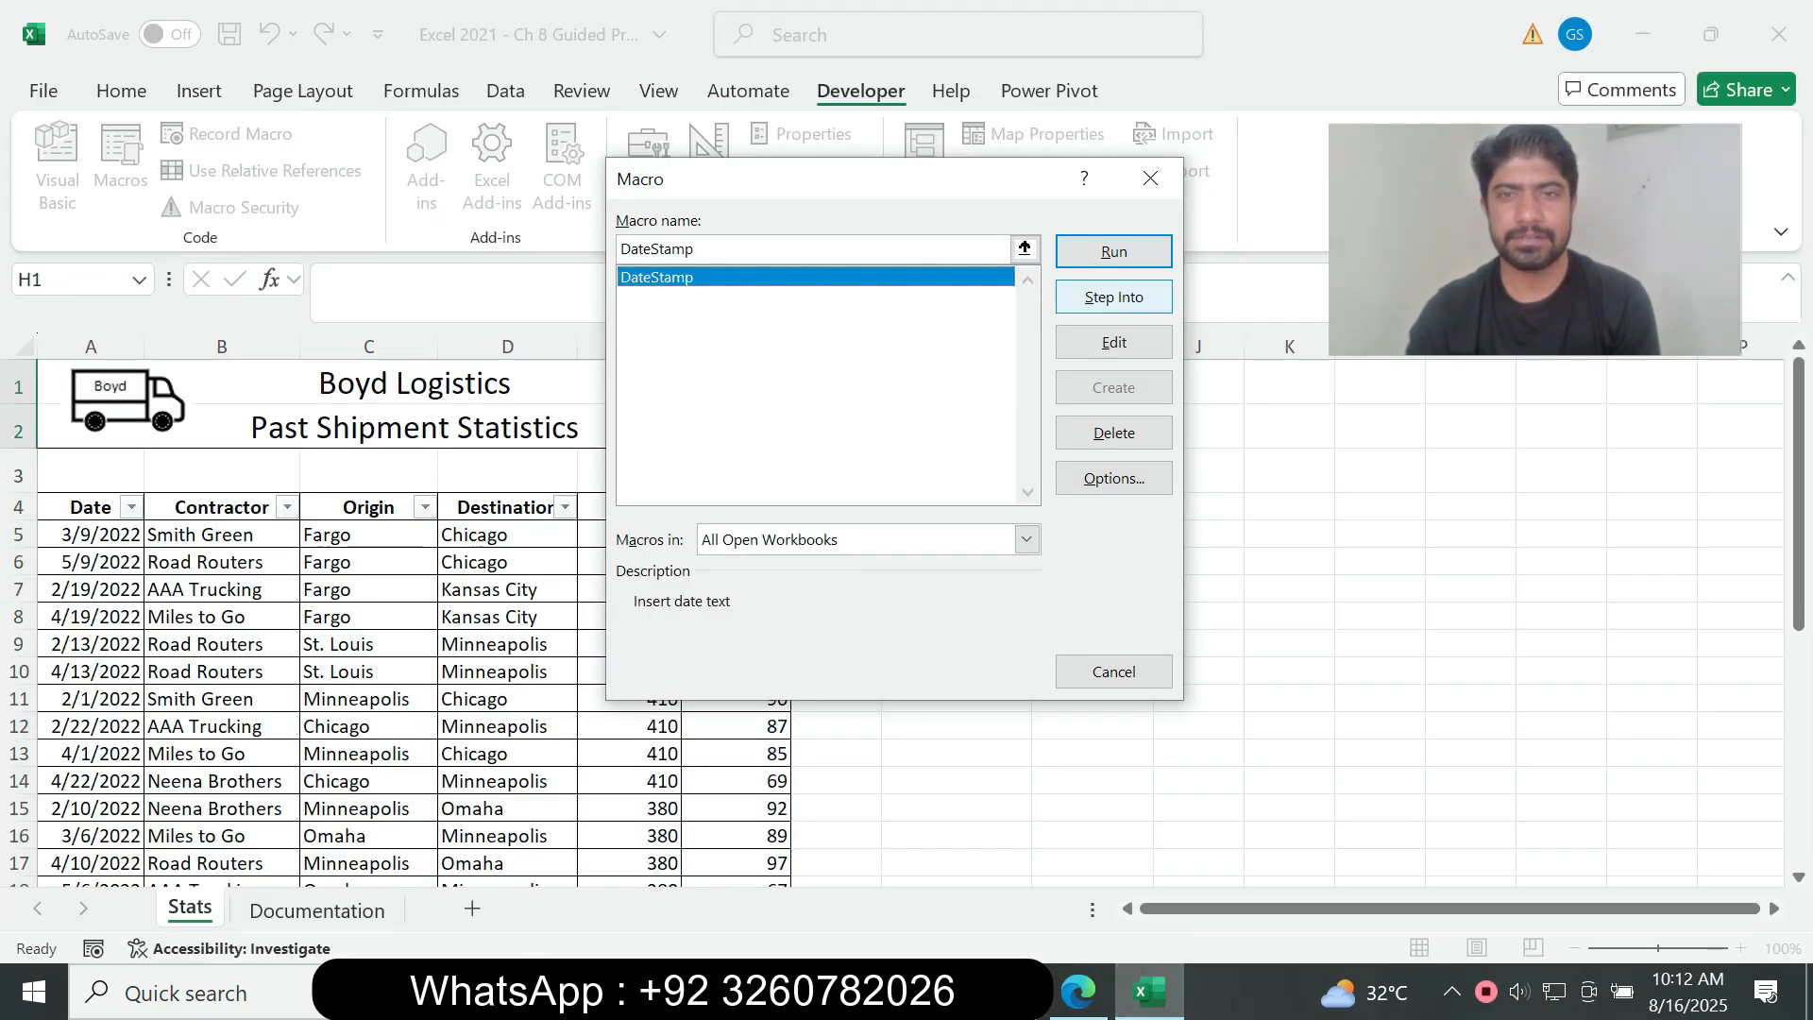
click(1114, 251)
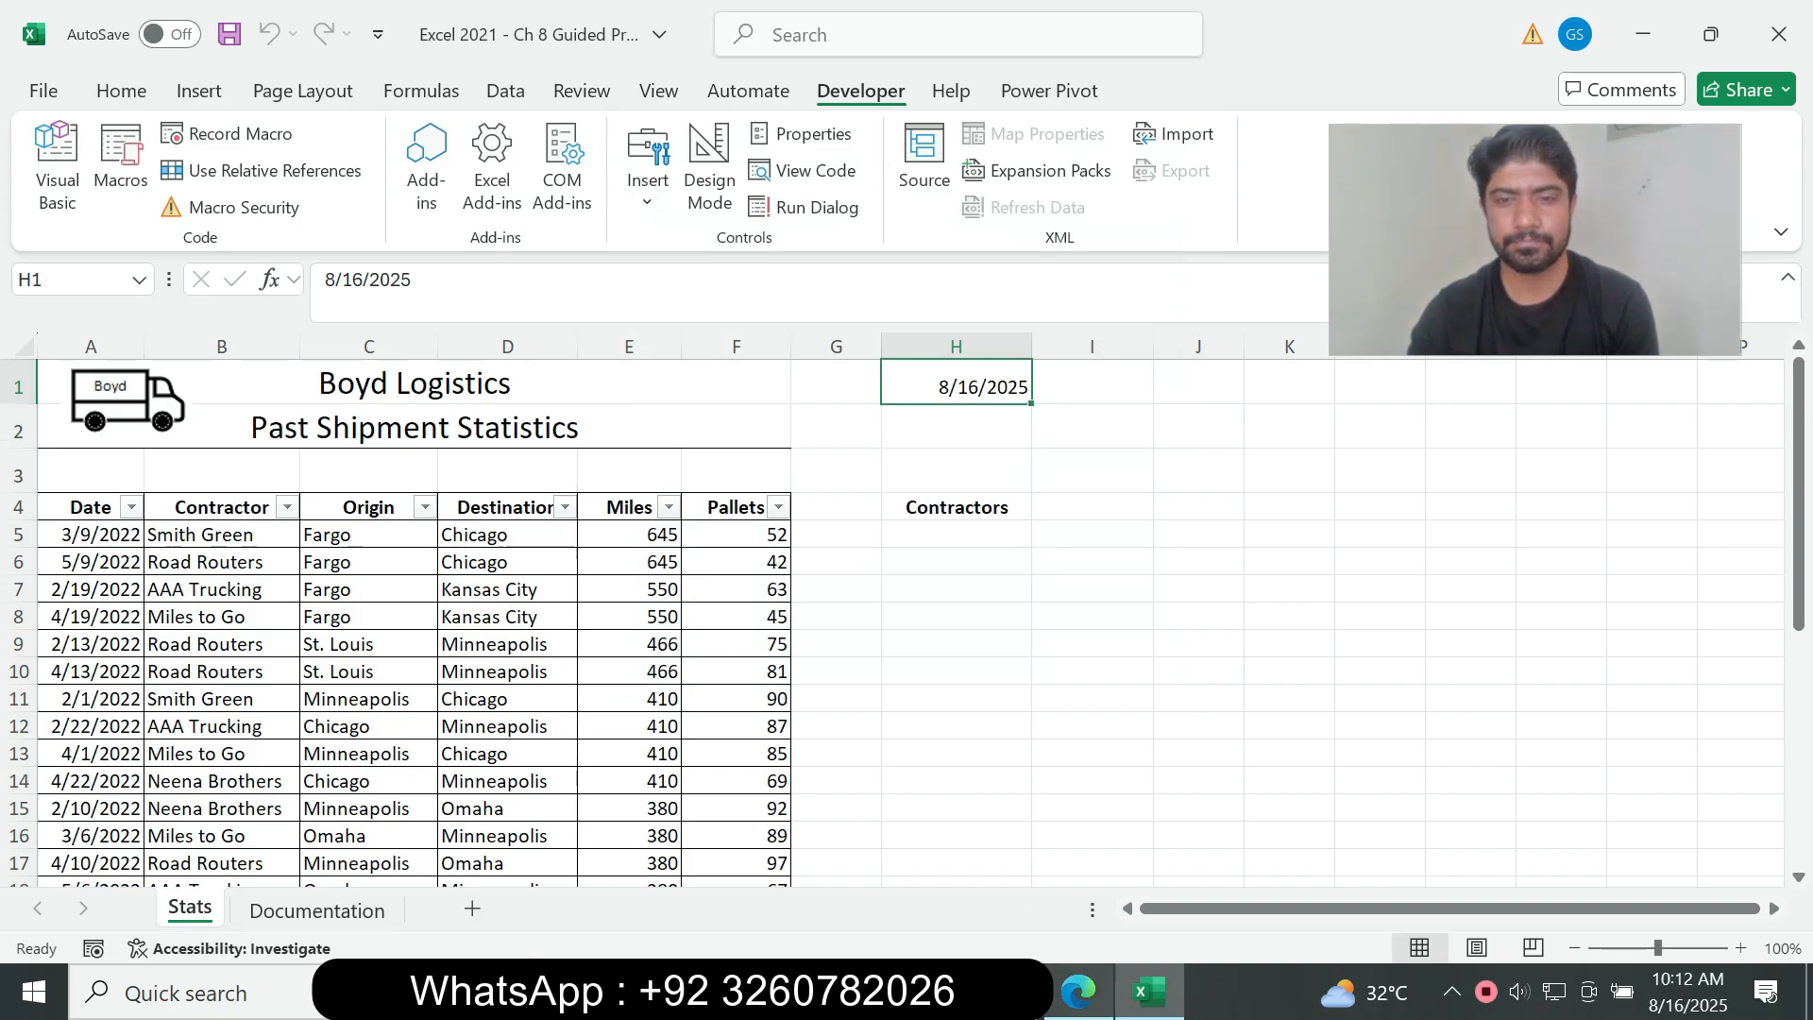
Step: Compare the DateStamp result on the Stats sheet in Excel with step 5 of the assignment PDF, and select cell I2
click(1077, 992)
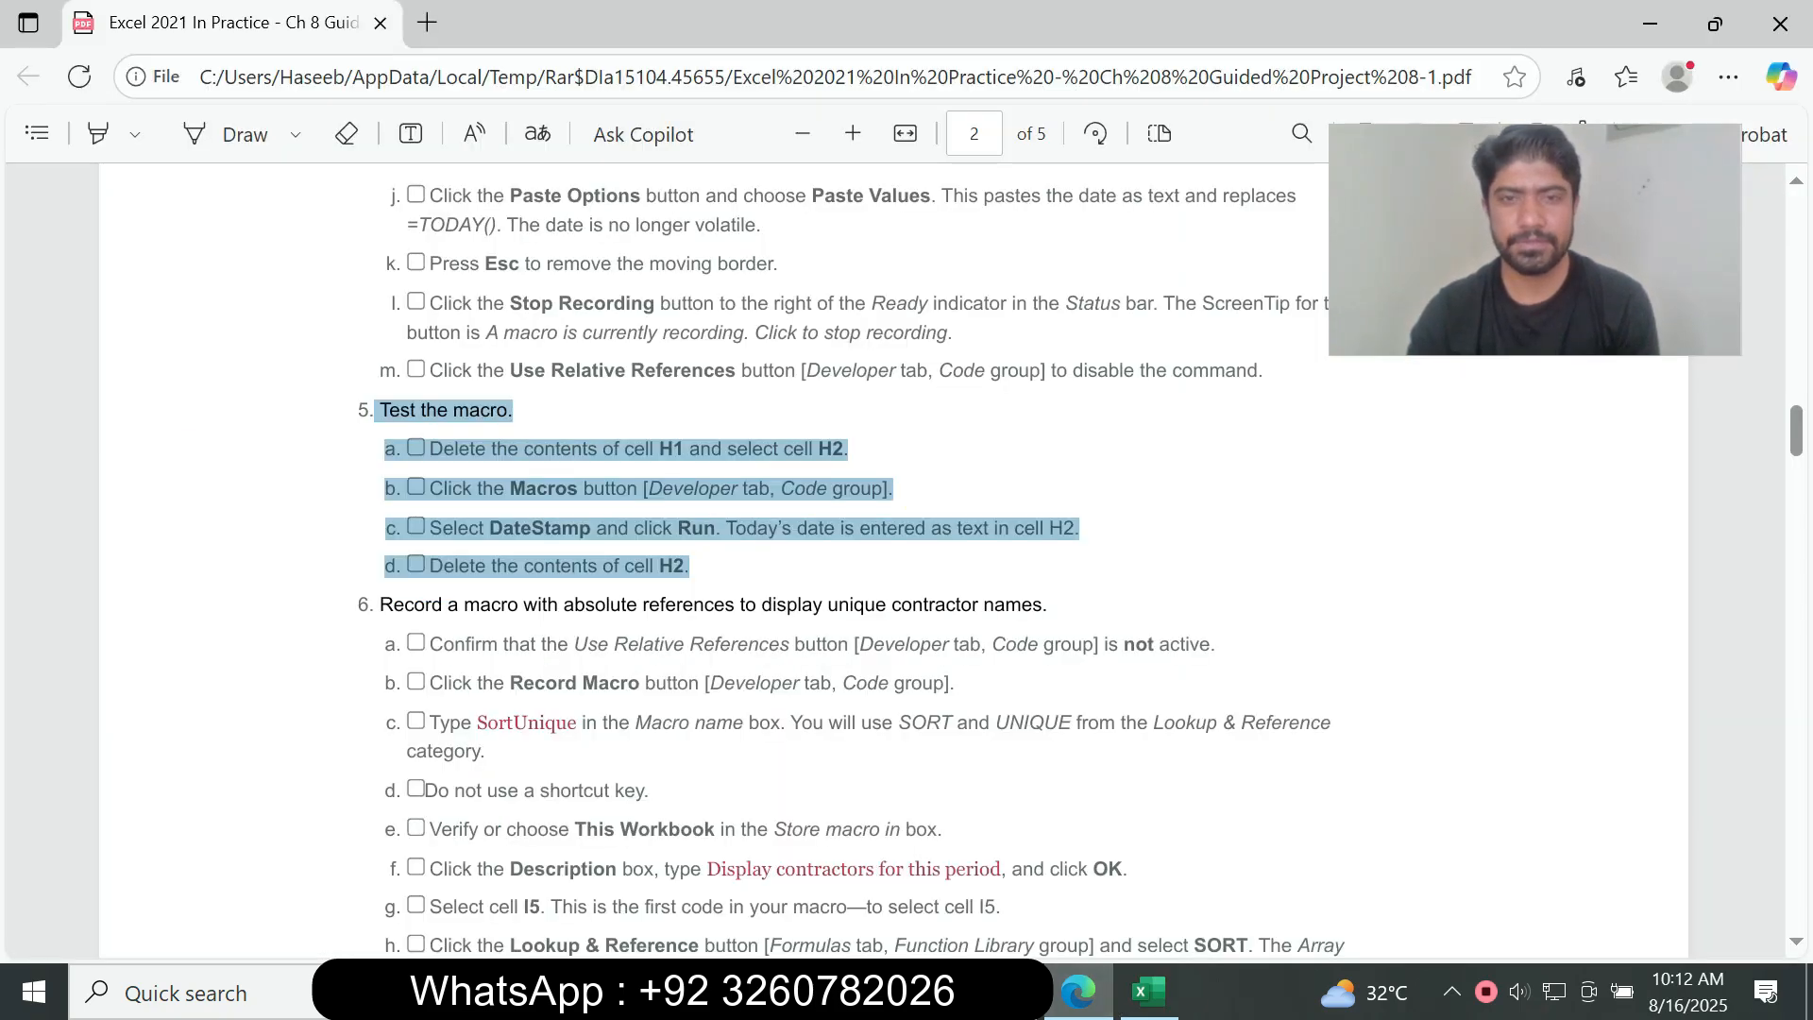
click(1149, 992)
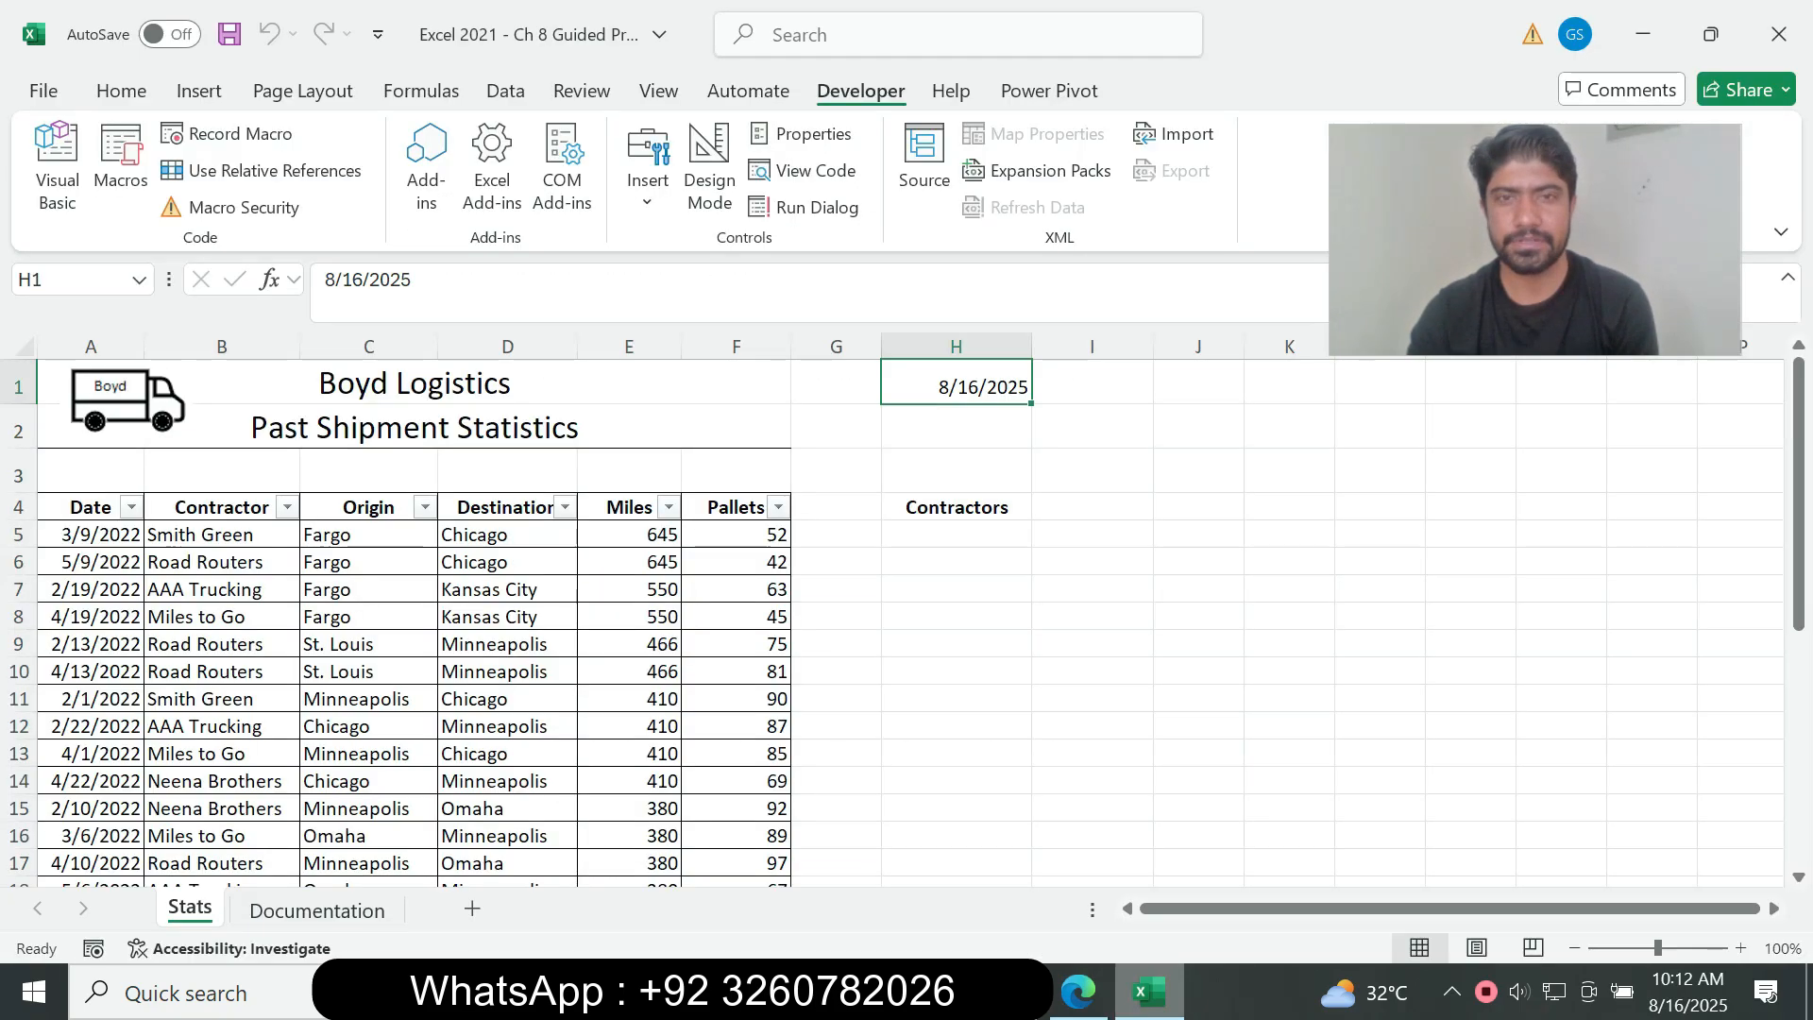
click(1077, 992)
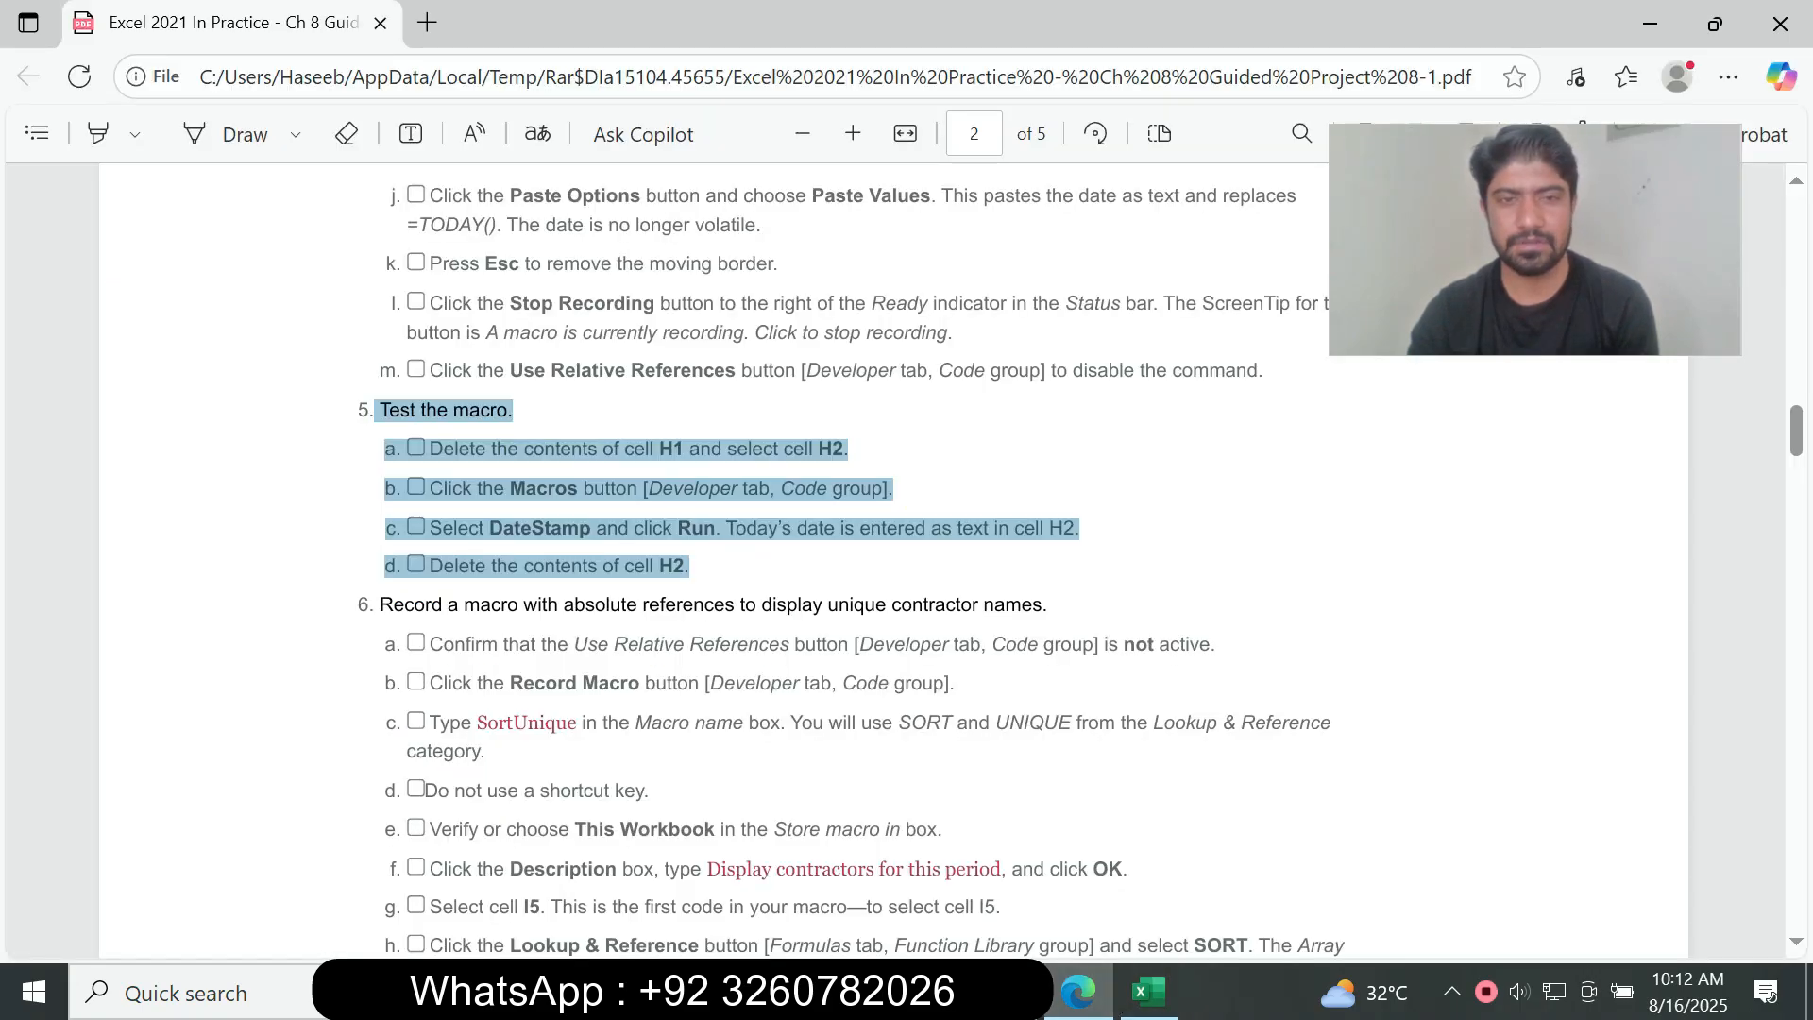
click(1148, 992)
click(956, 426)
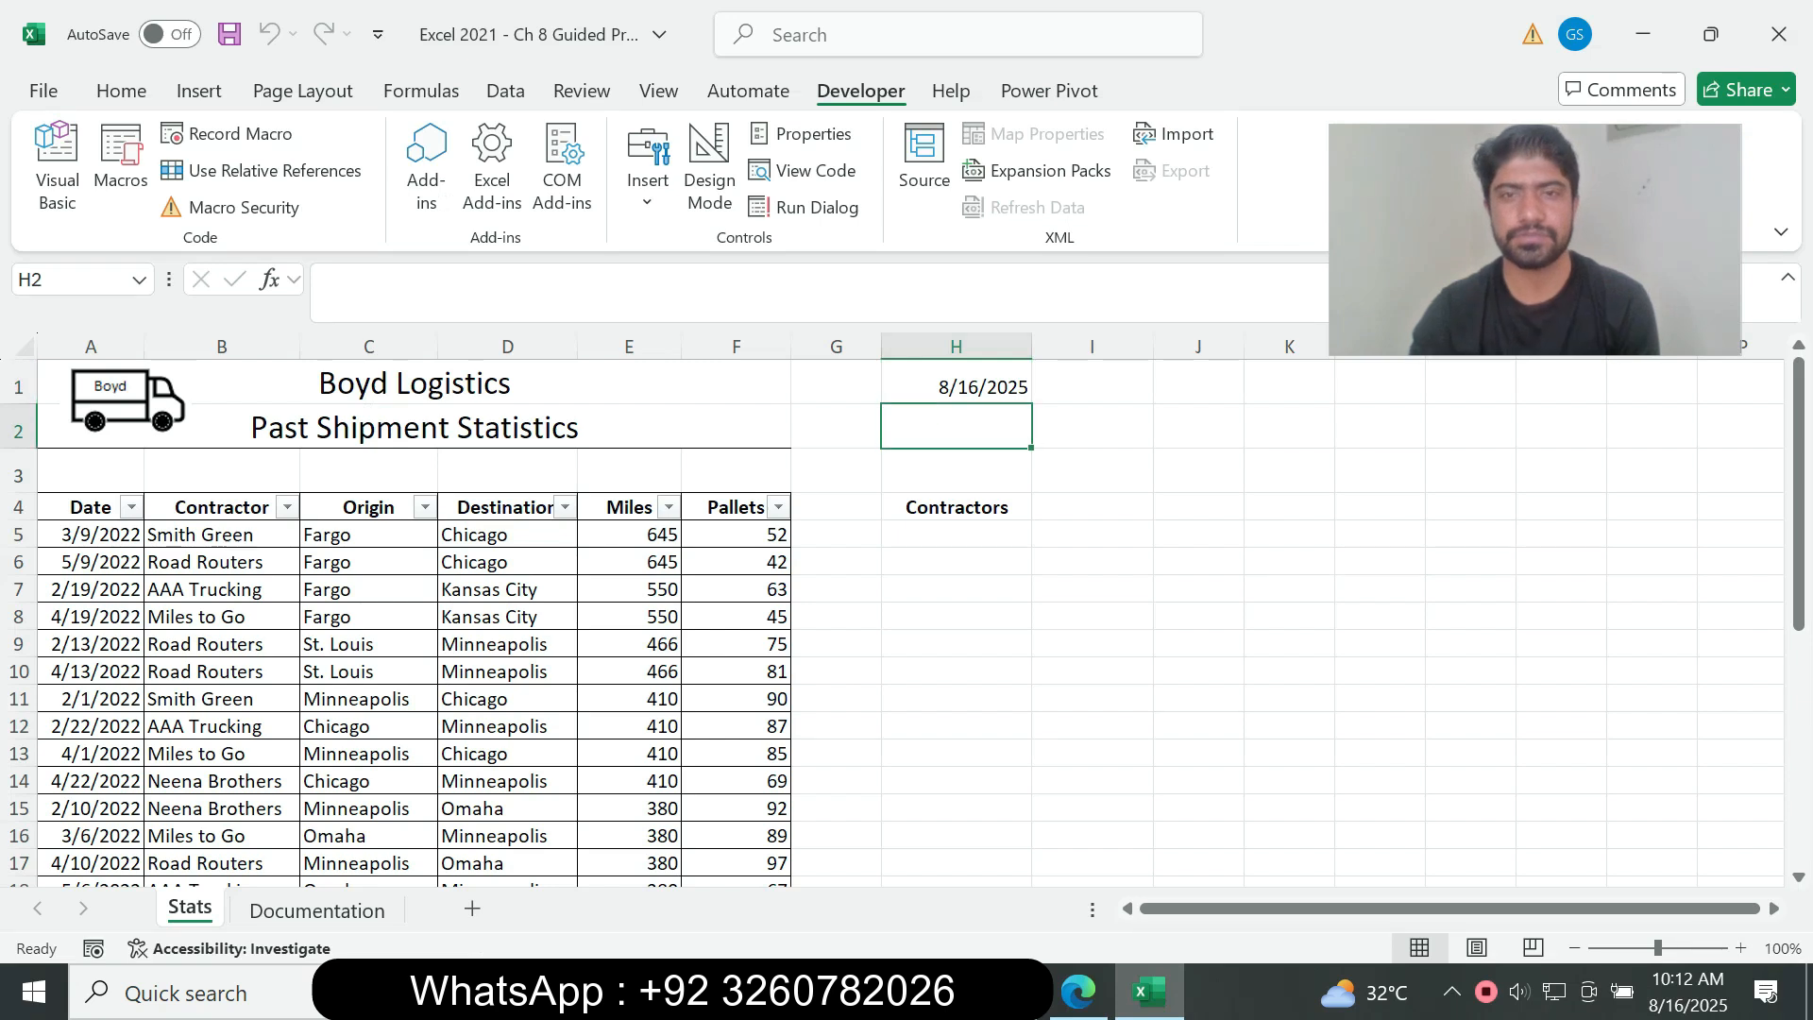
click(1091, 426)
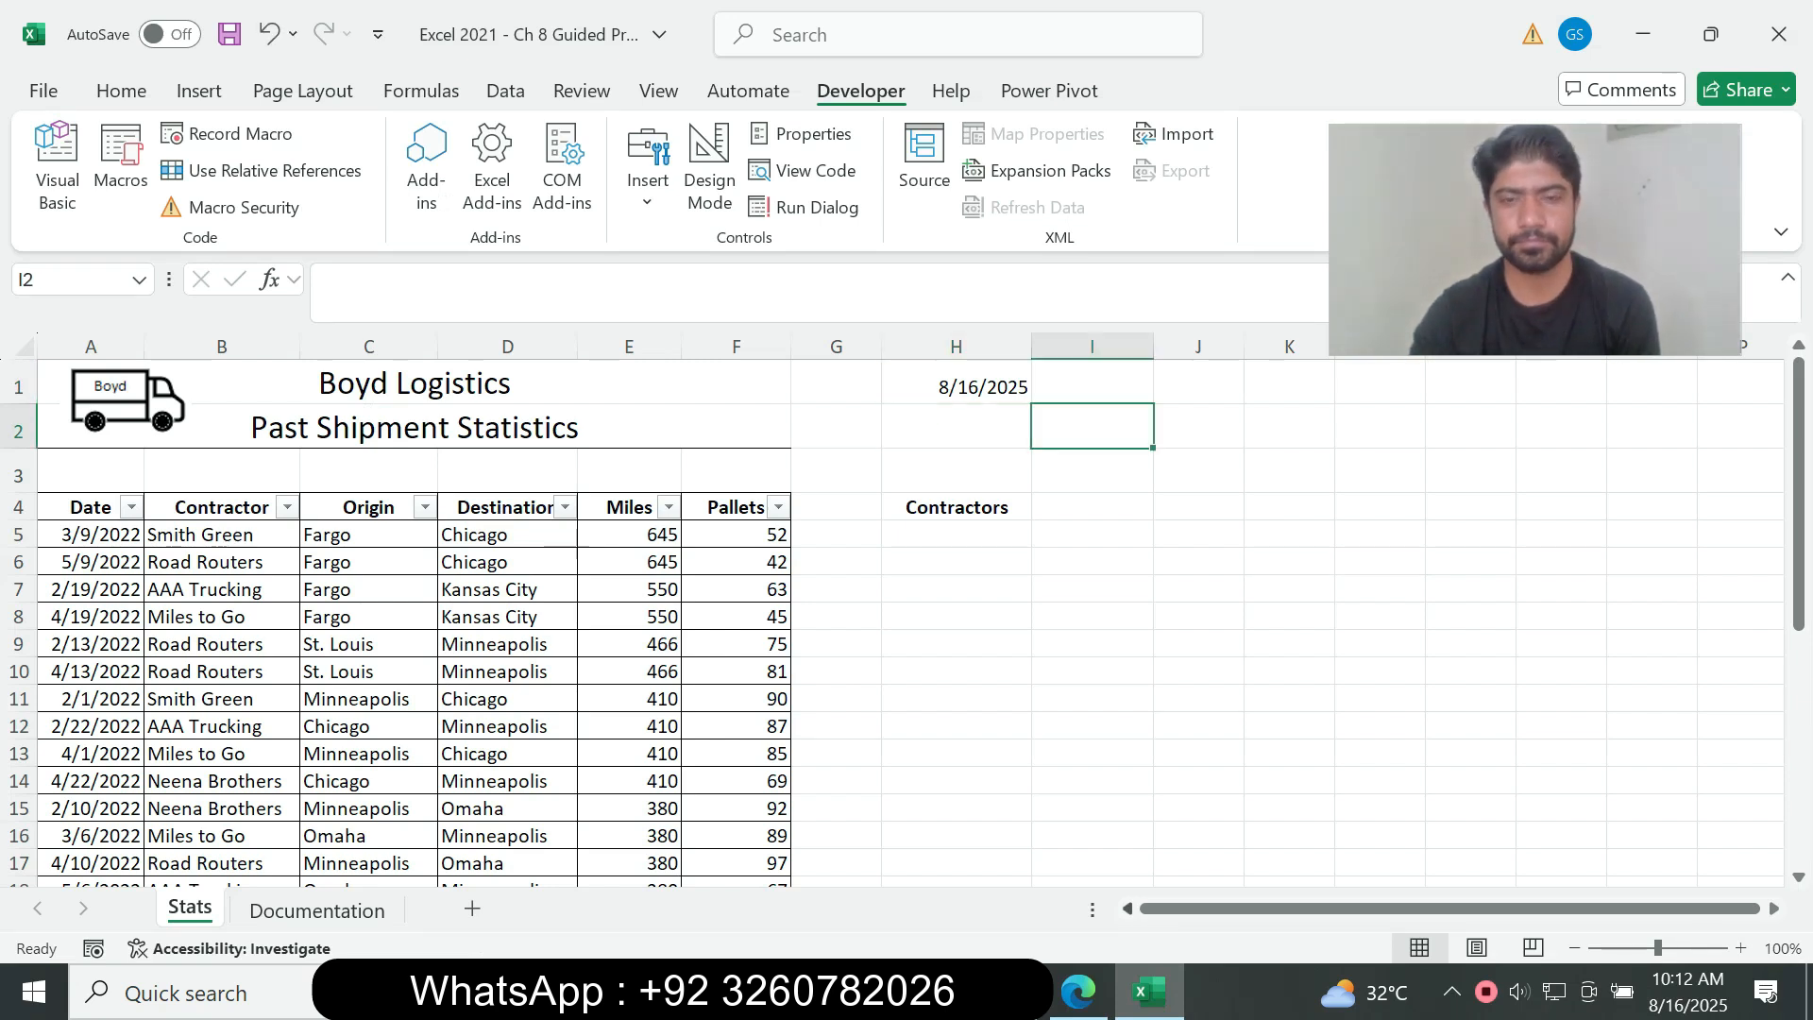
Step: Read the step 6 heading and instruction 6a in the assignment PDF, and check the Use Relative References state in Excel
click(1077, 992)
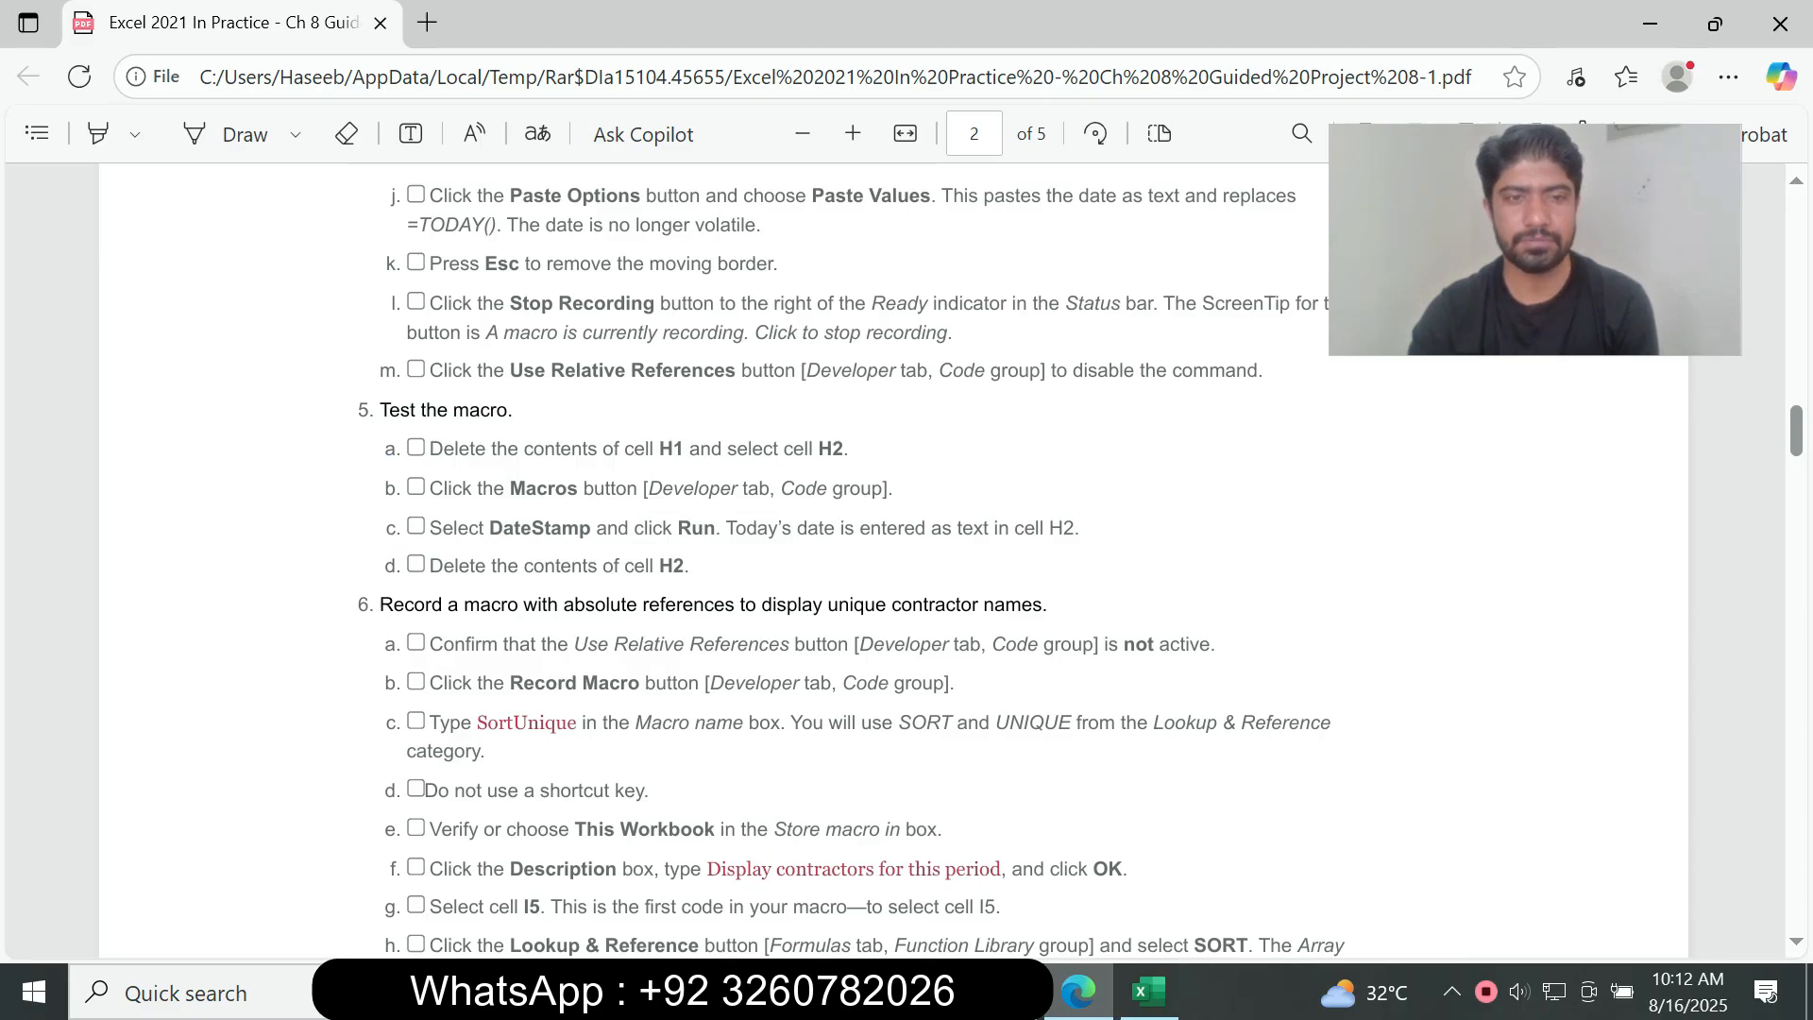
drag(379, 605, 760, 861)
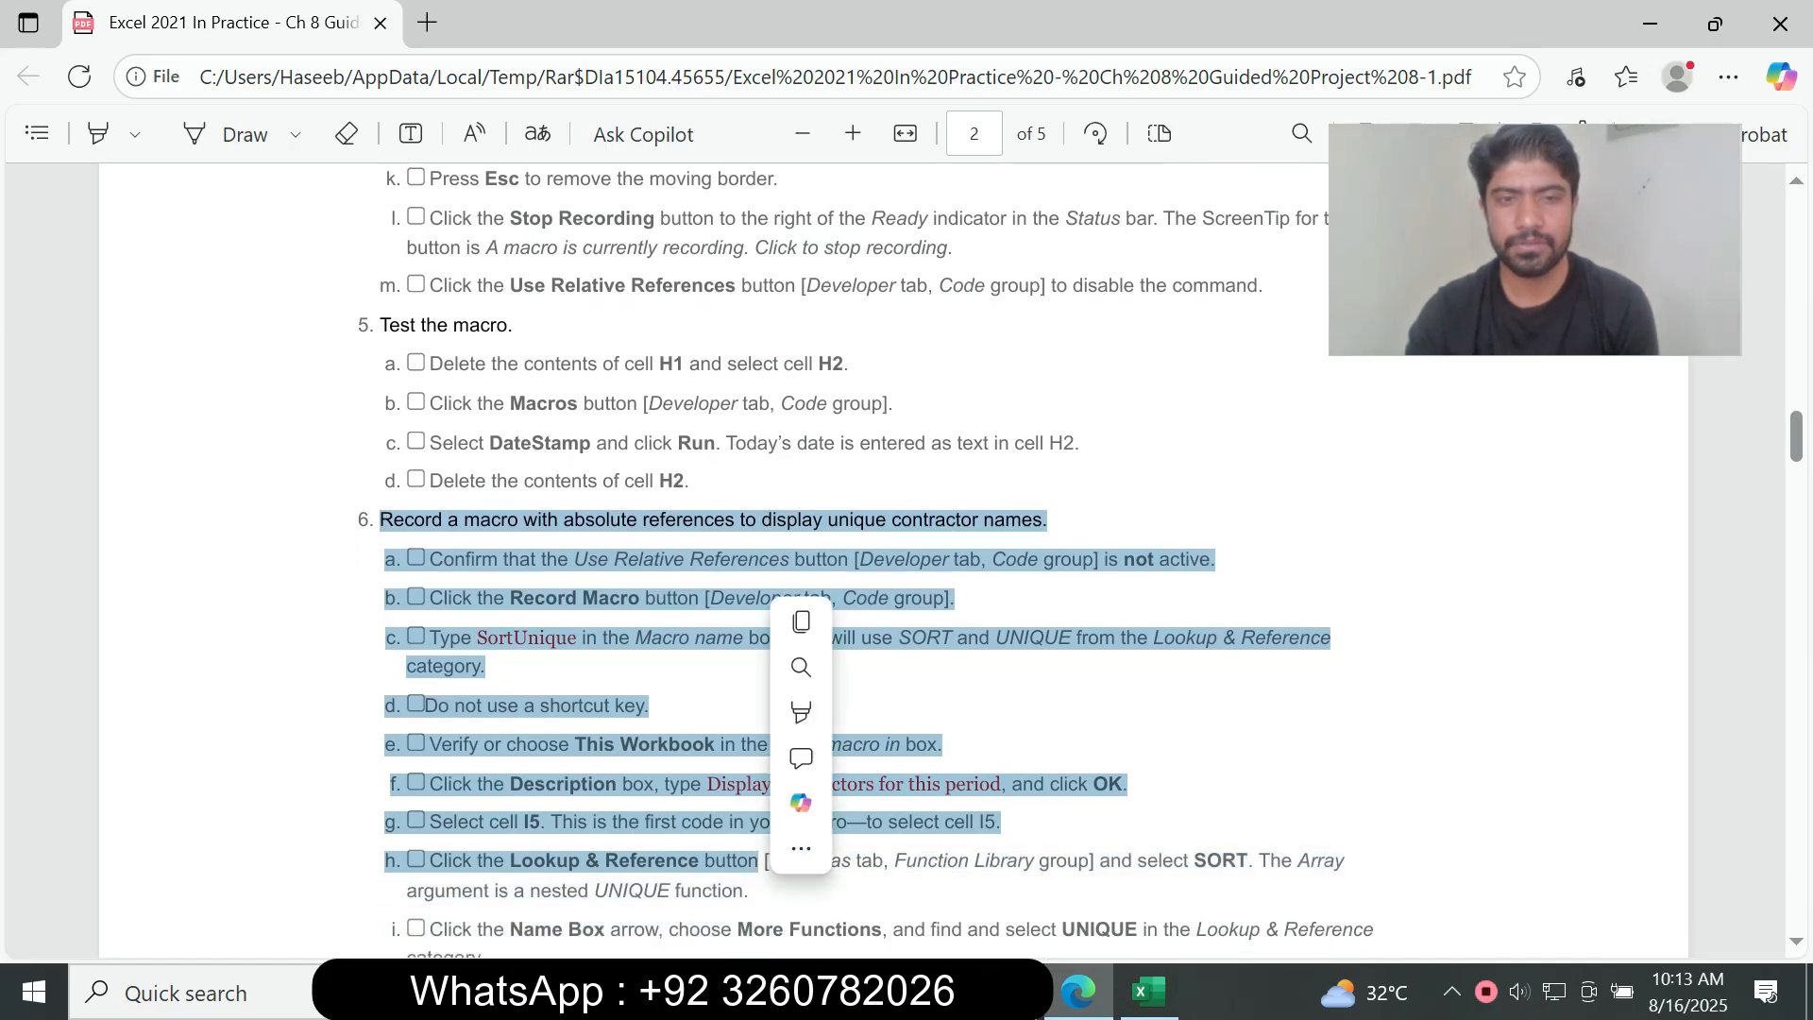
click(847, 688)
drag(368, 521, 1034, 521)
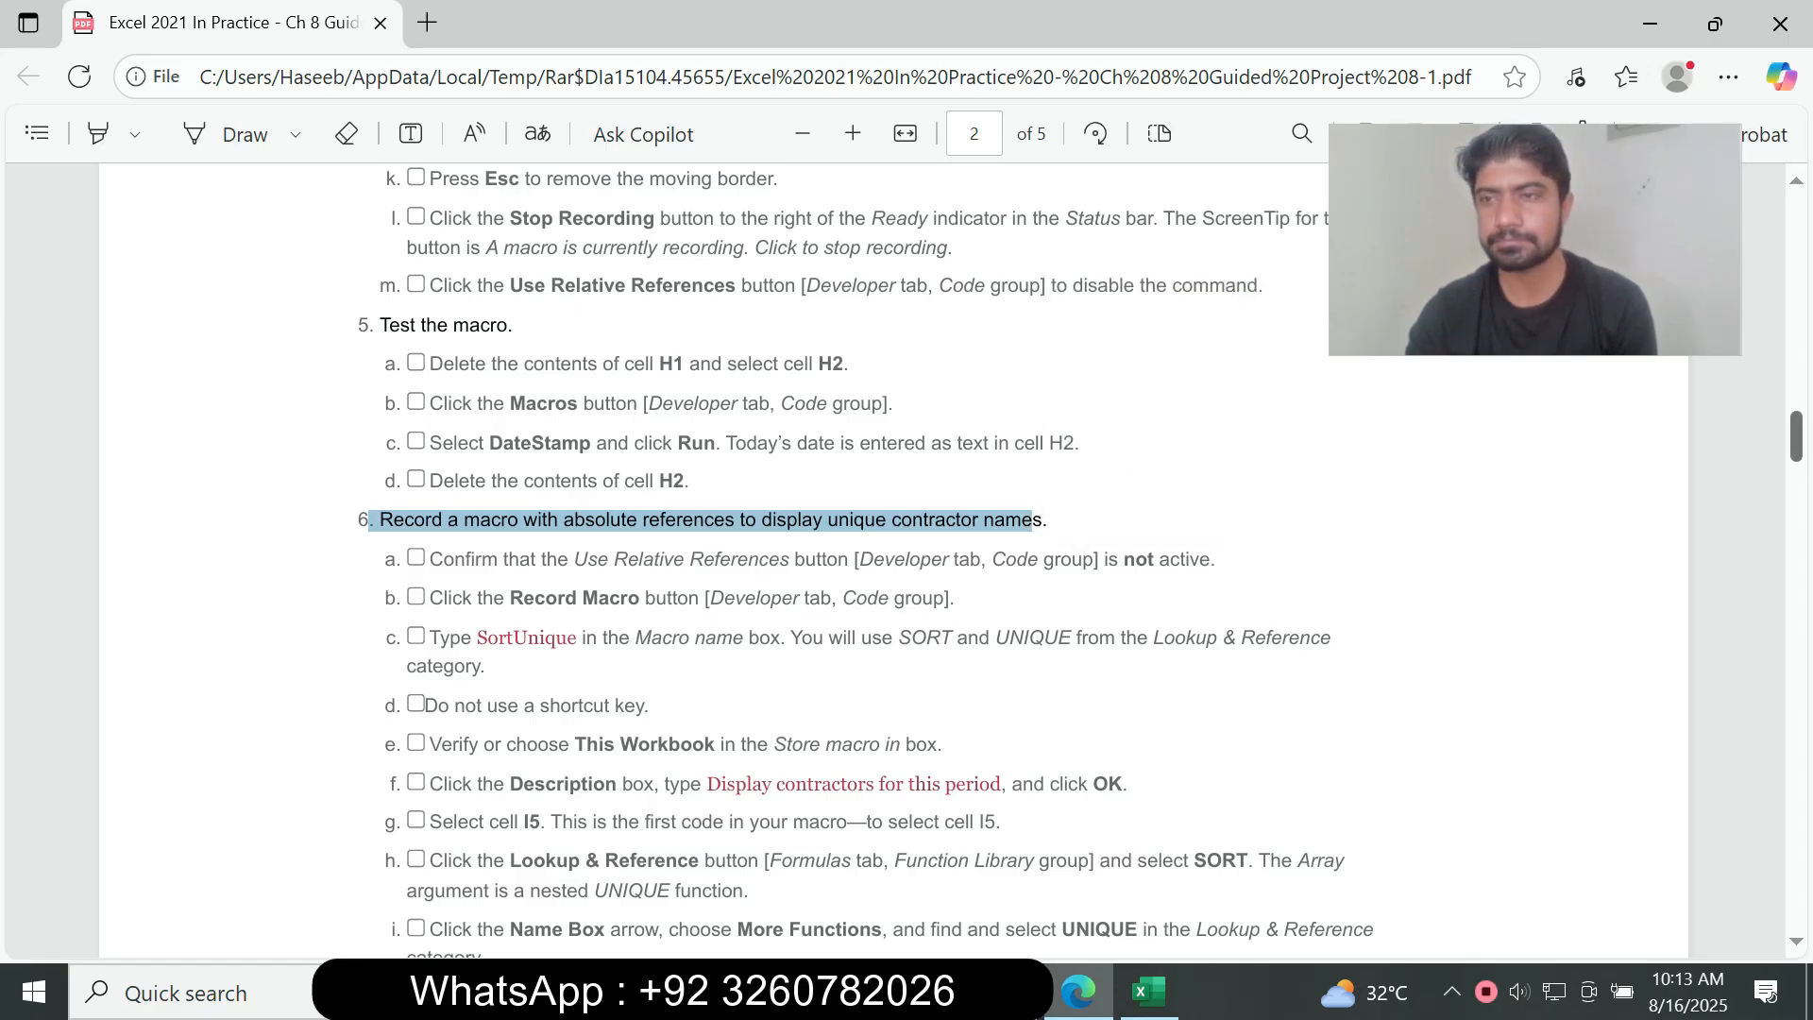
scroll(1034, 522, down, 1)
click(1034, 521)
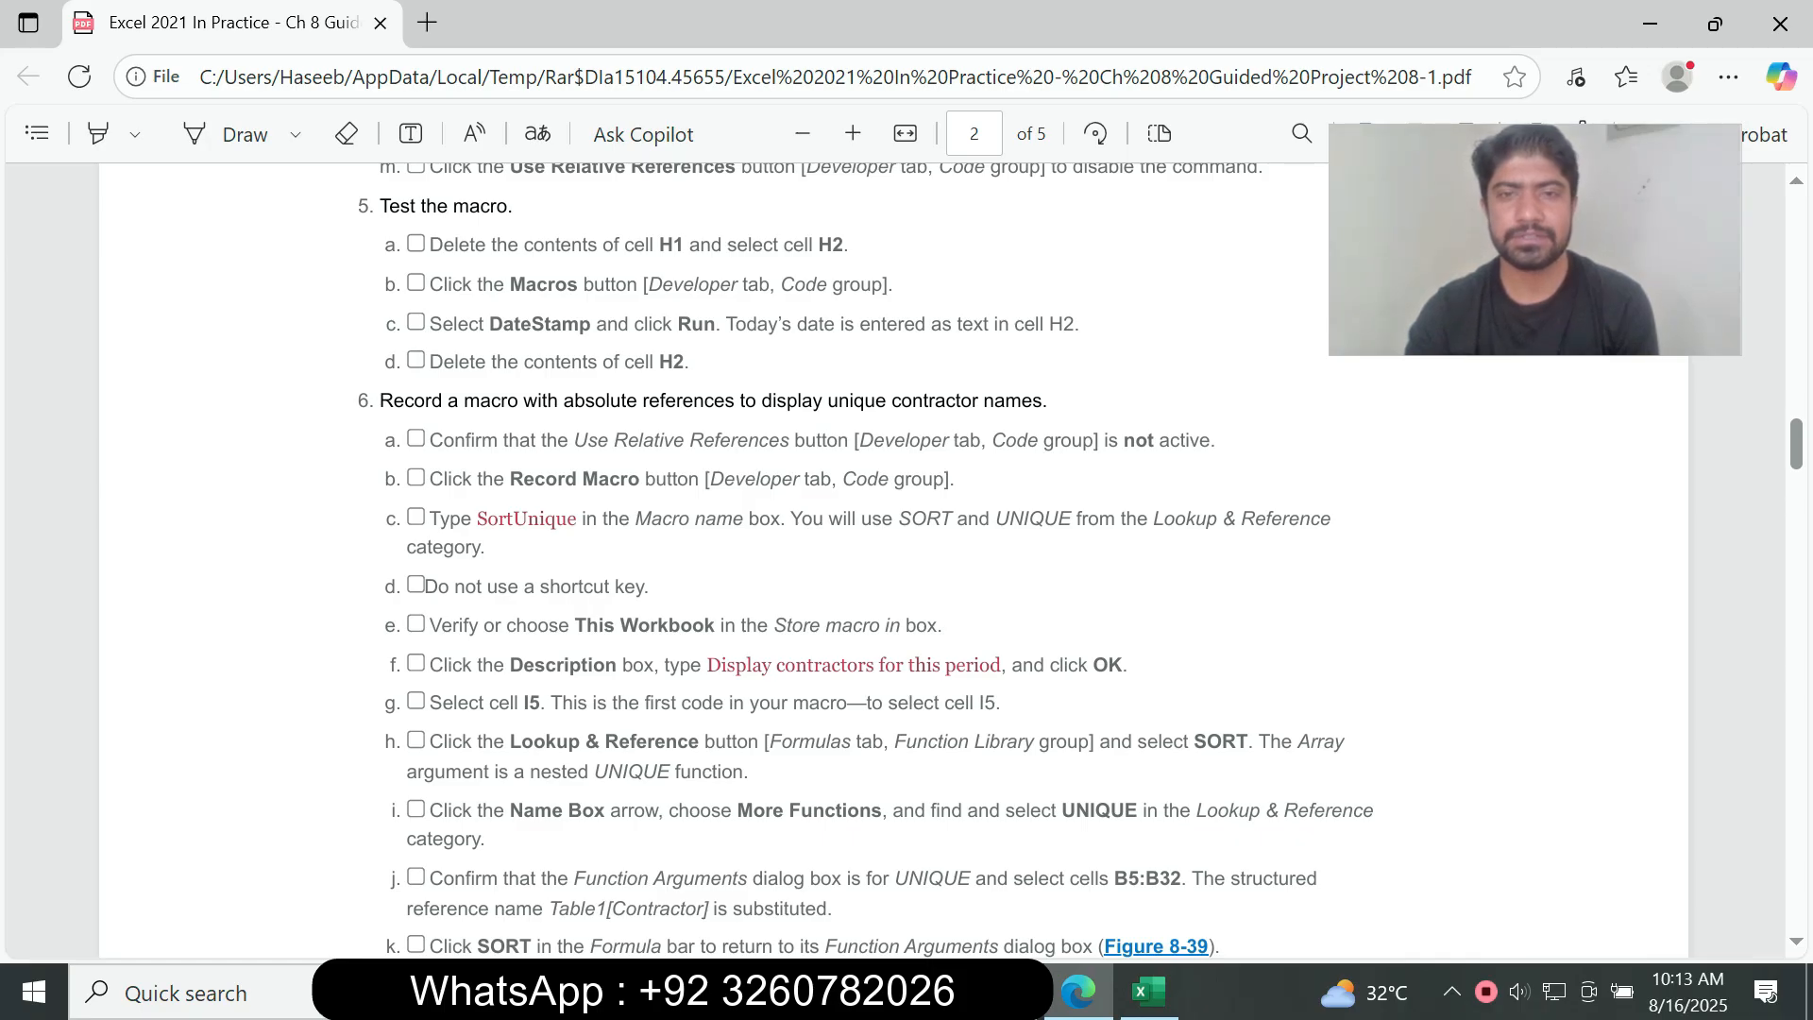
drag(424, 440, 1210, 441)
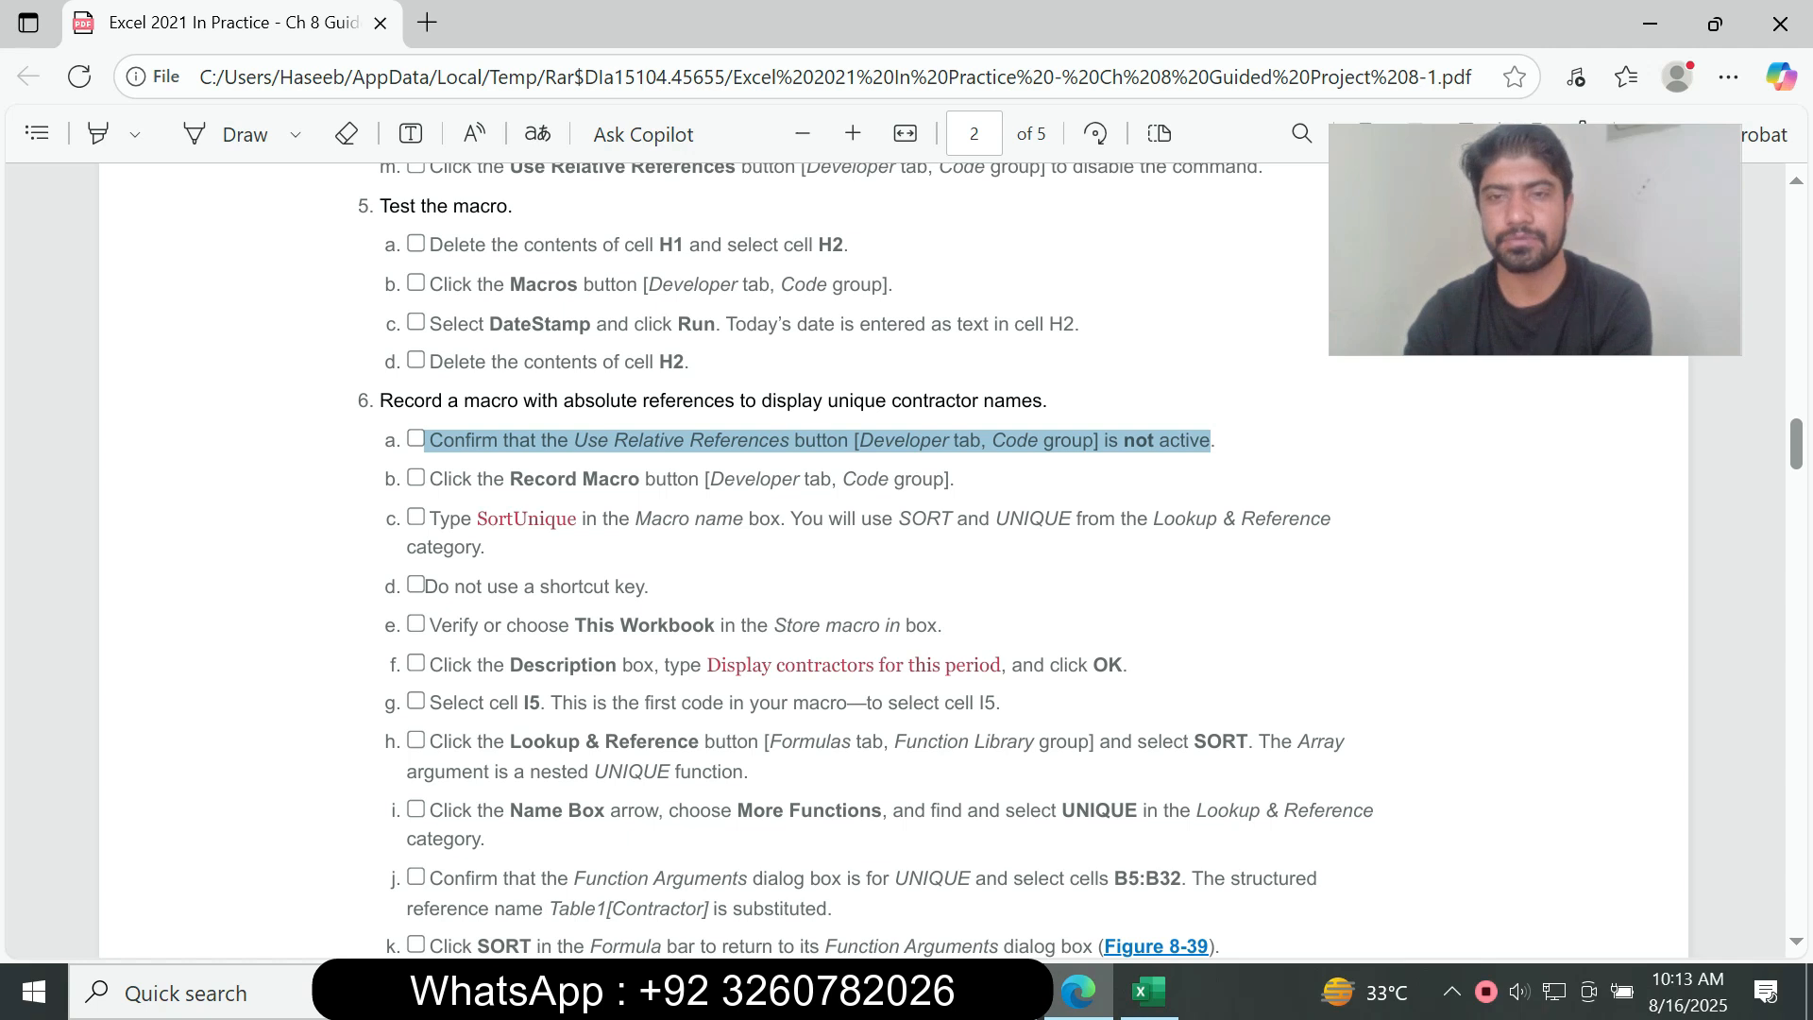
click(1149, 992)
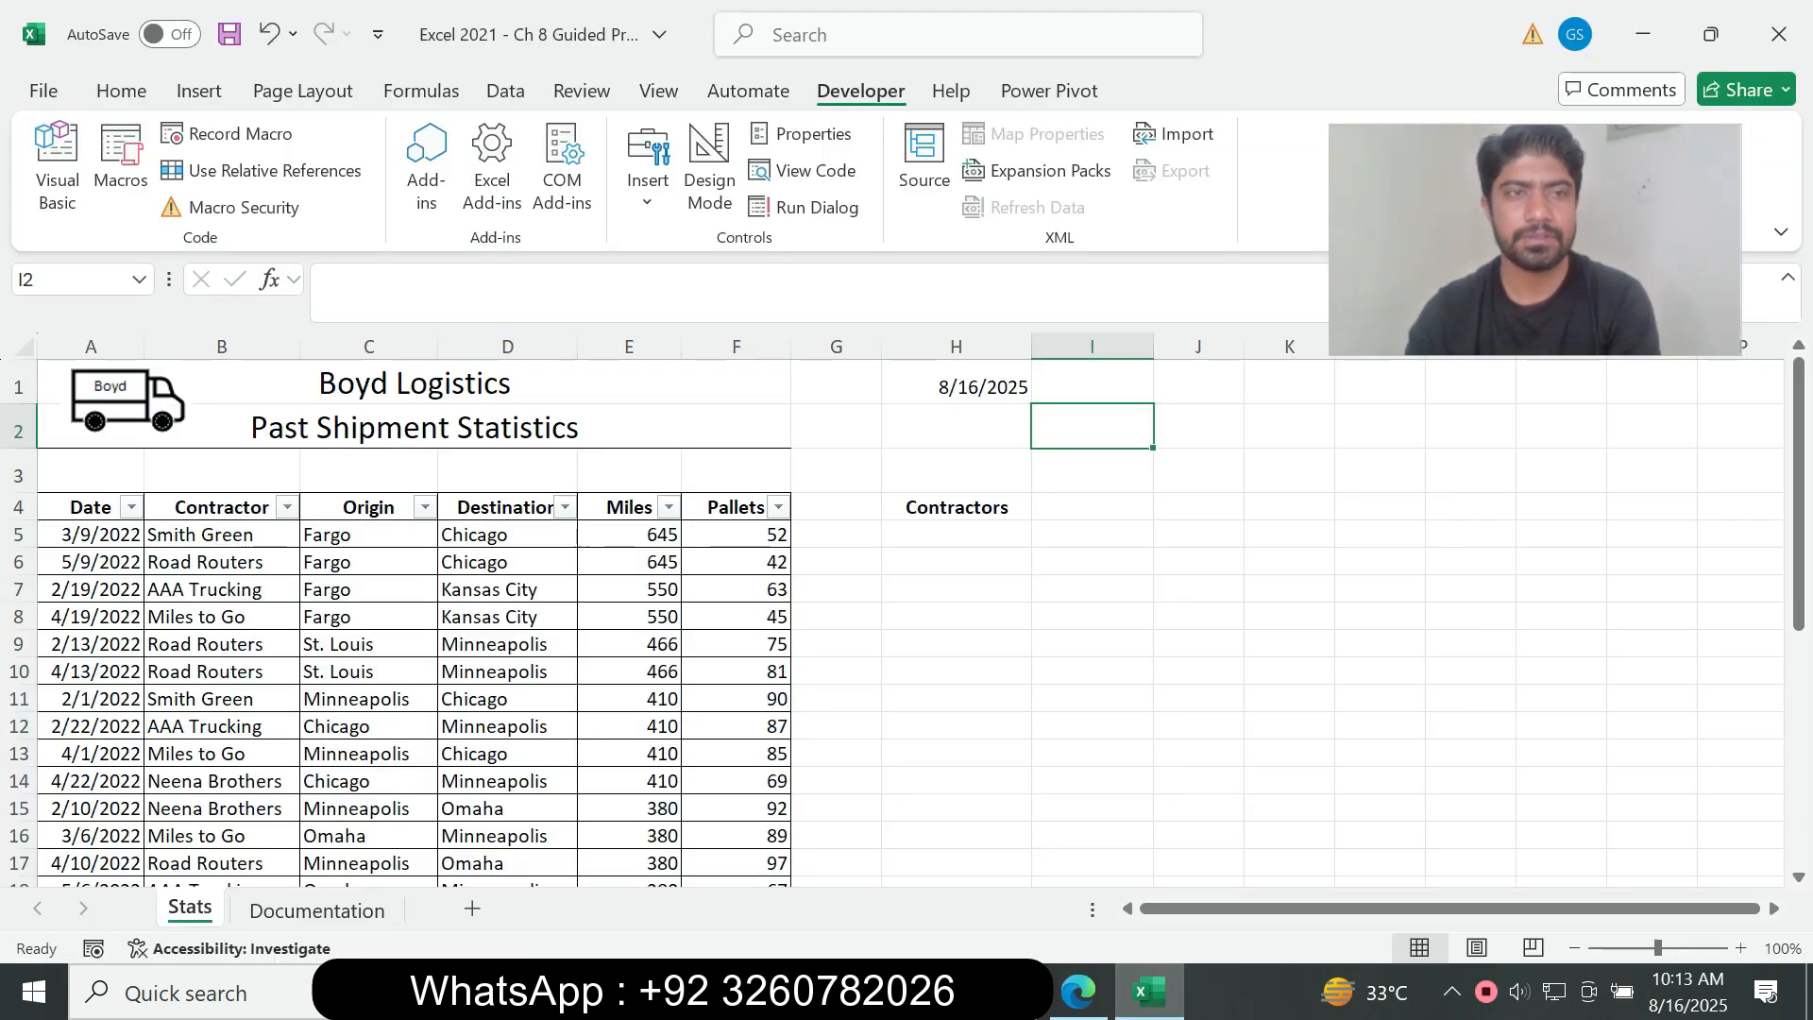
Step: Read instruction 6b in the assignment PDF, return to Excel and start recording a new macro
click(1078, 992)
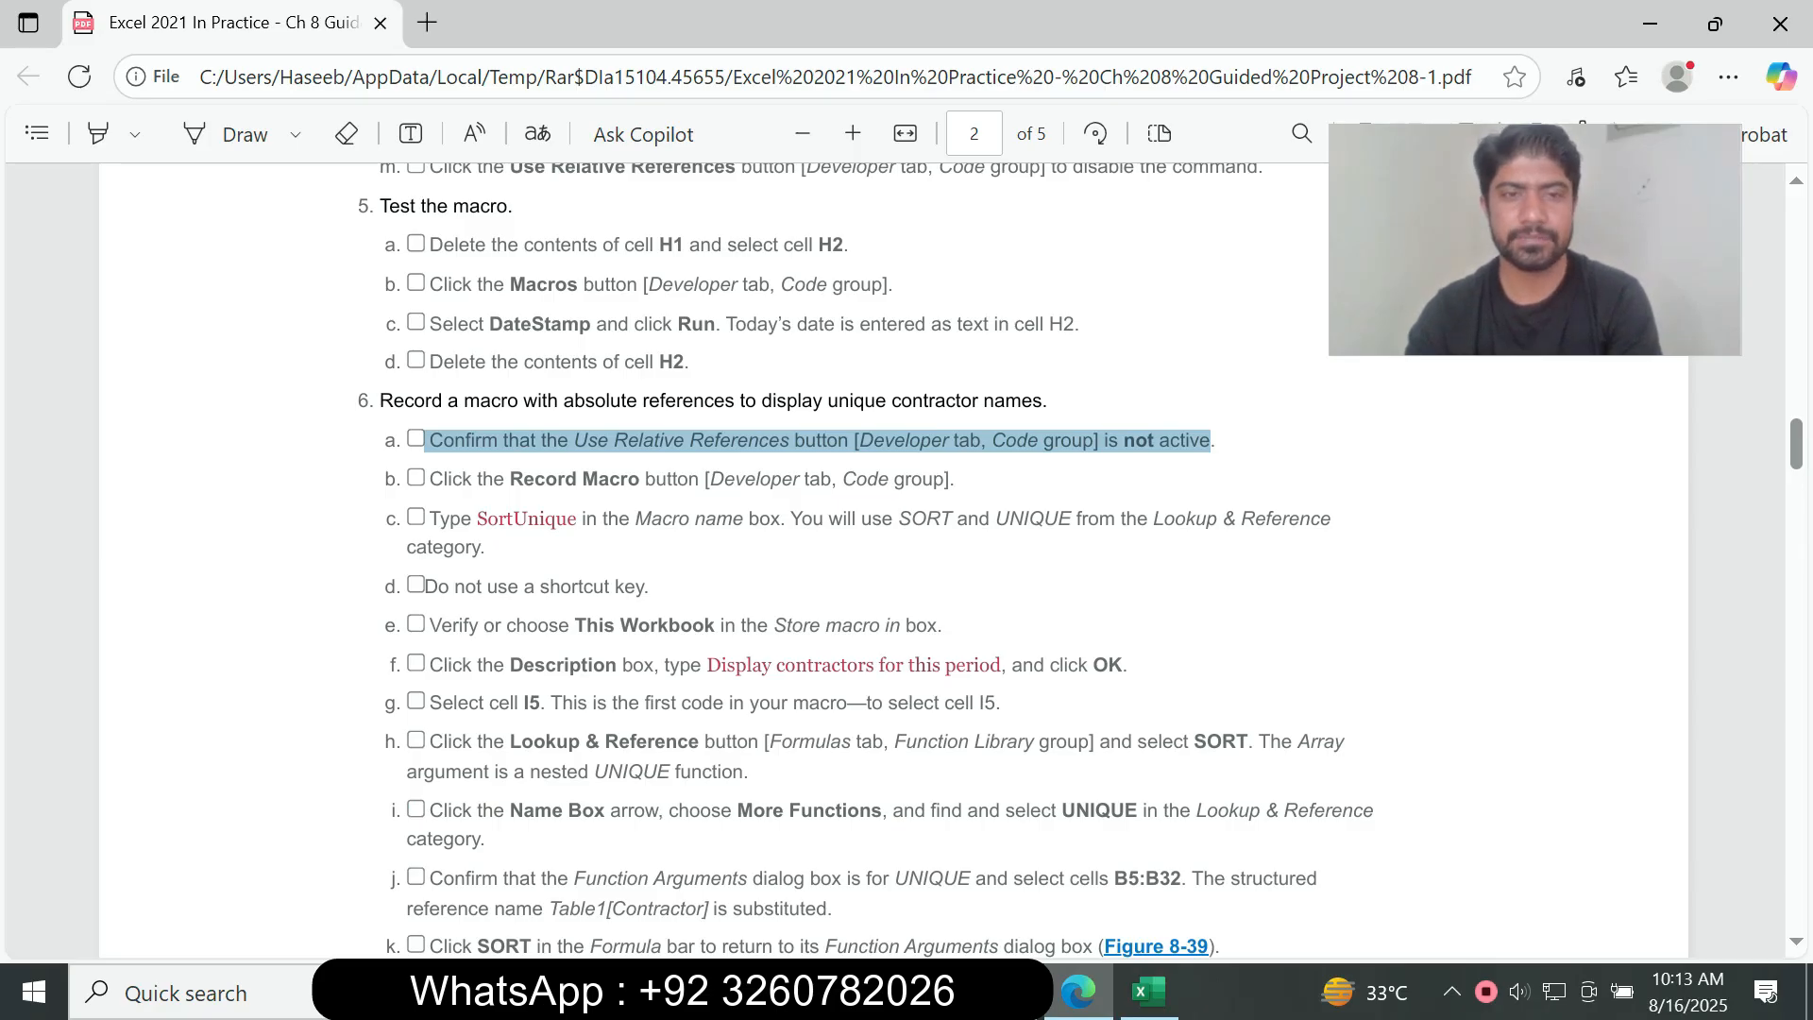
click(956, 479)
drag(424, 479, 950, 479)
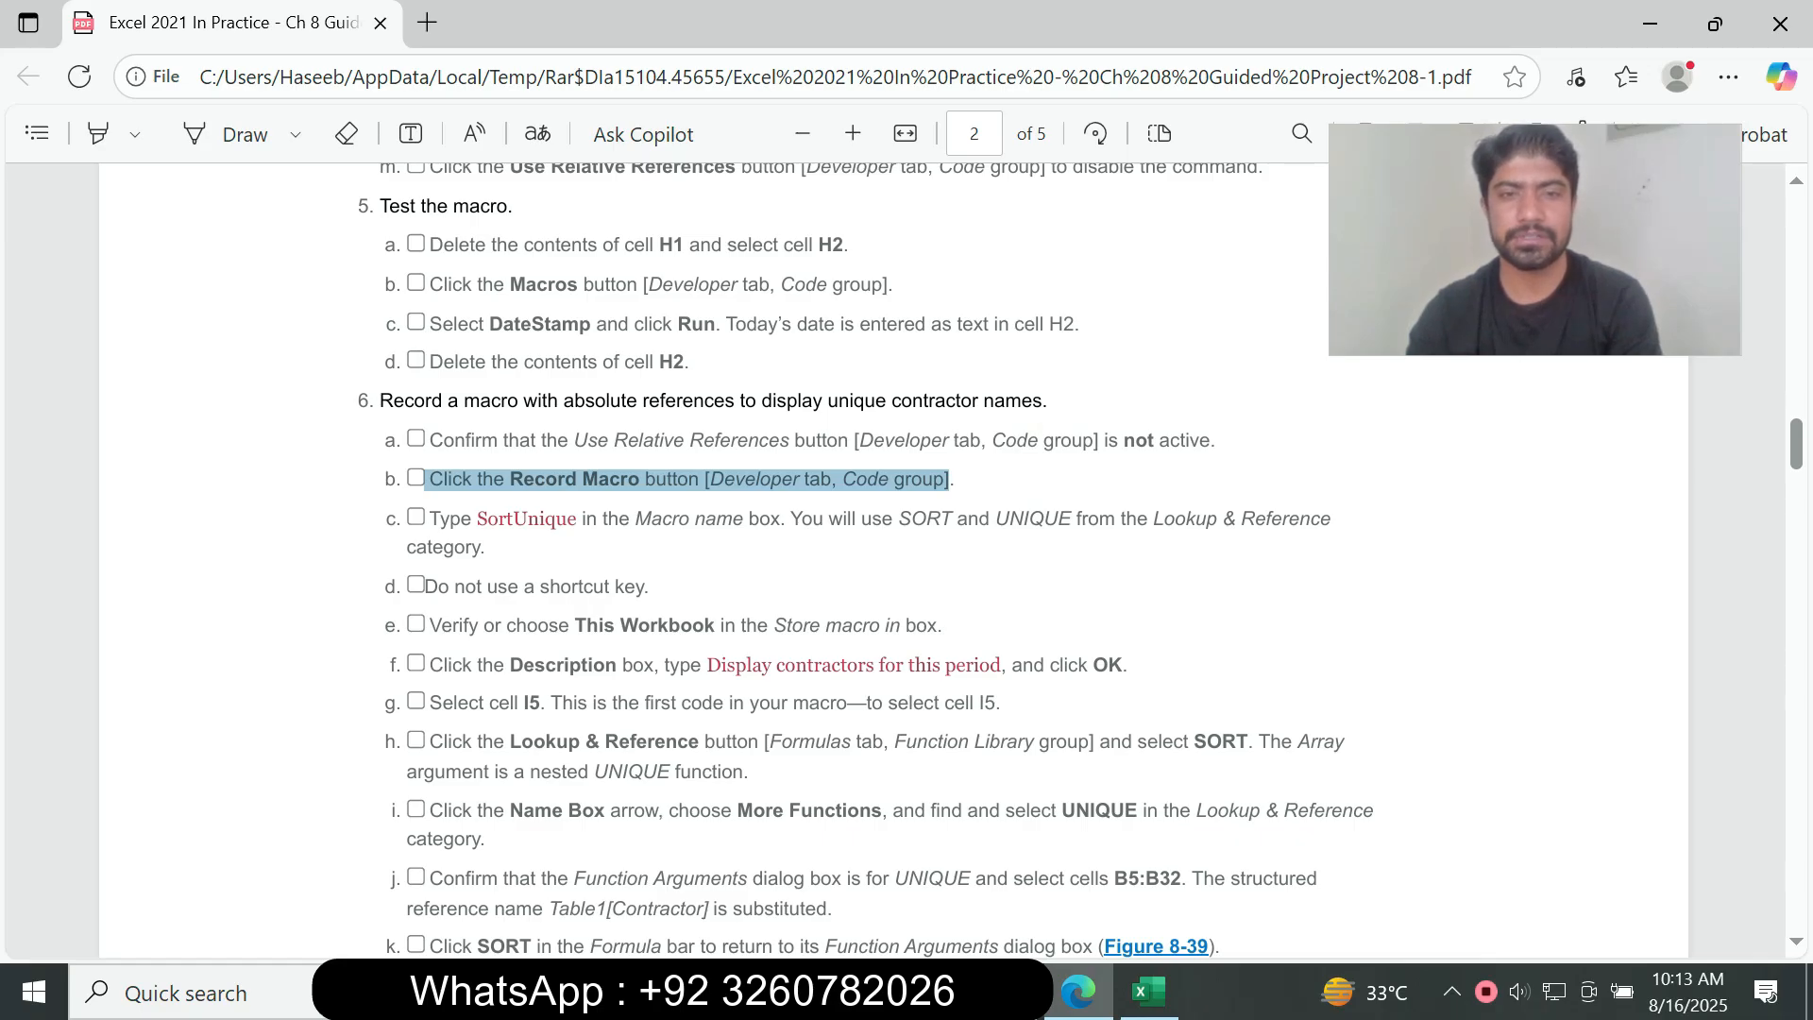
key(alt+Tab)
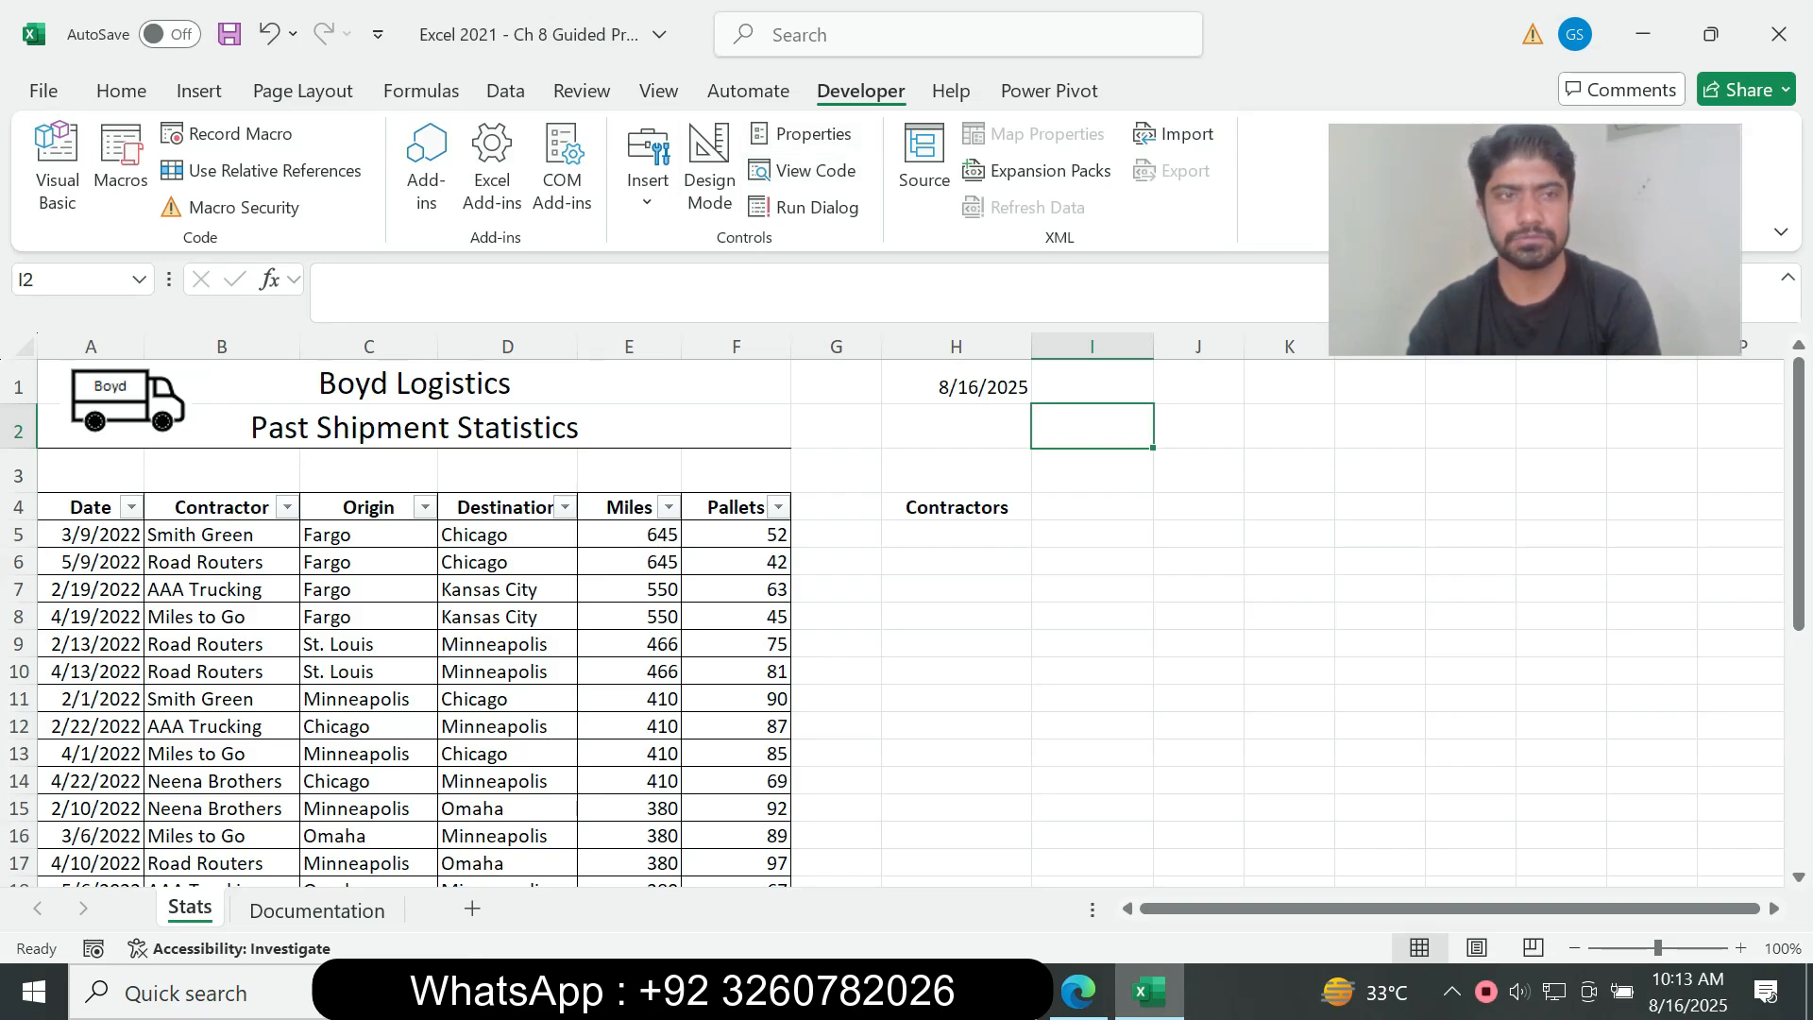
key(alt+Tab)
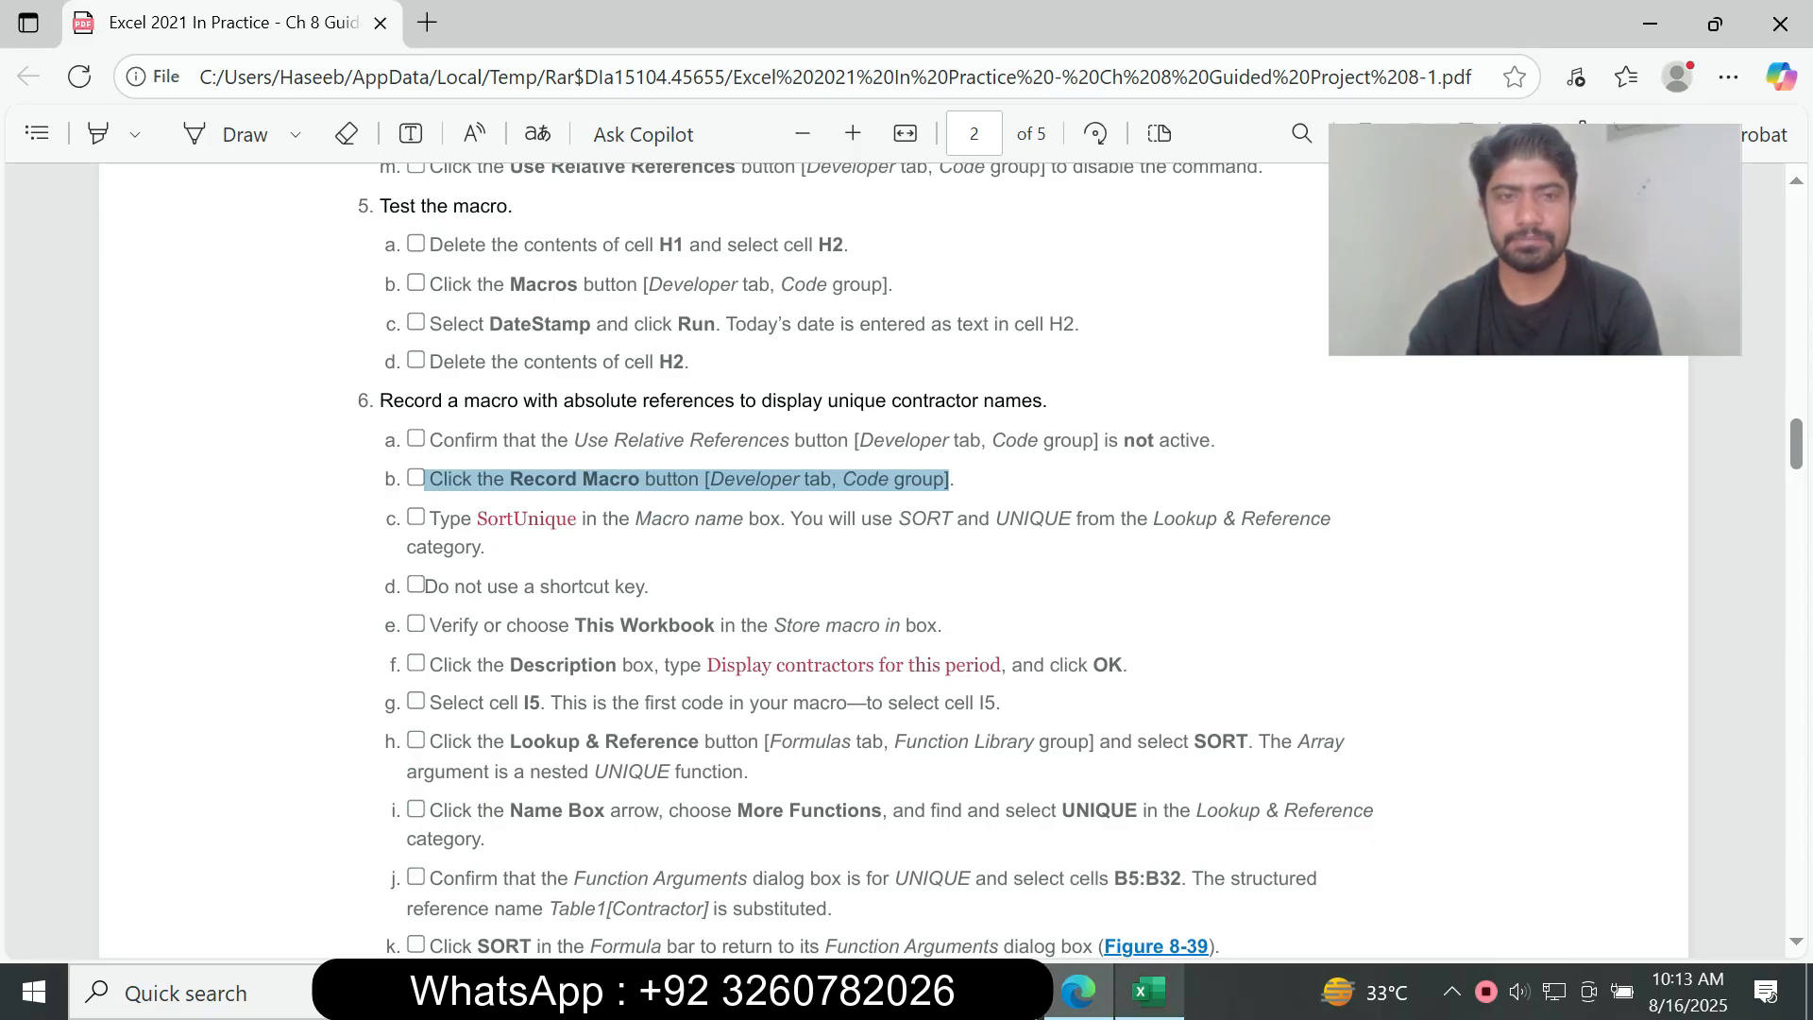
click(1149, 991)
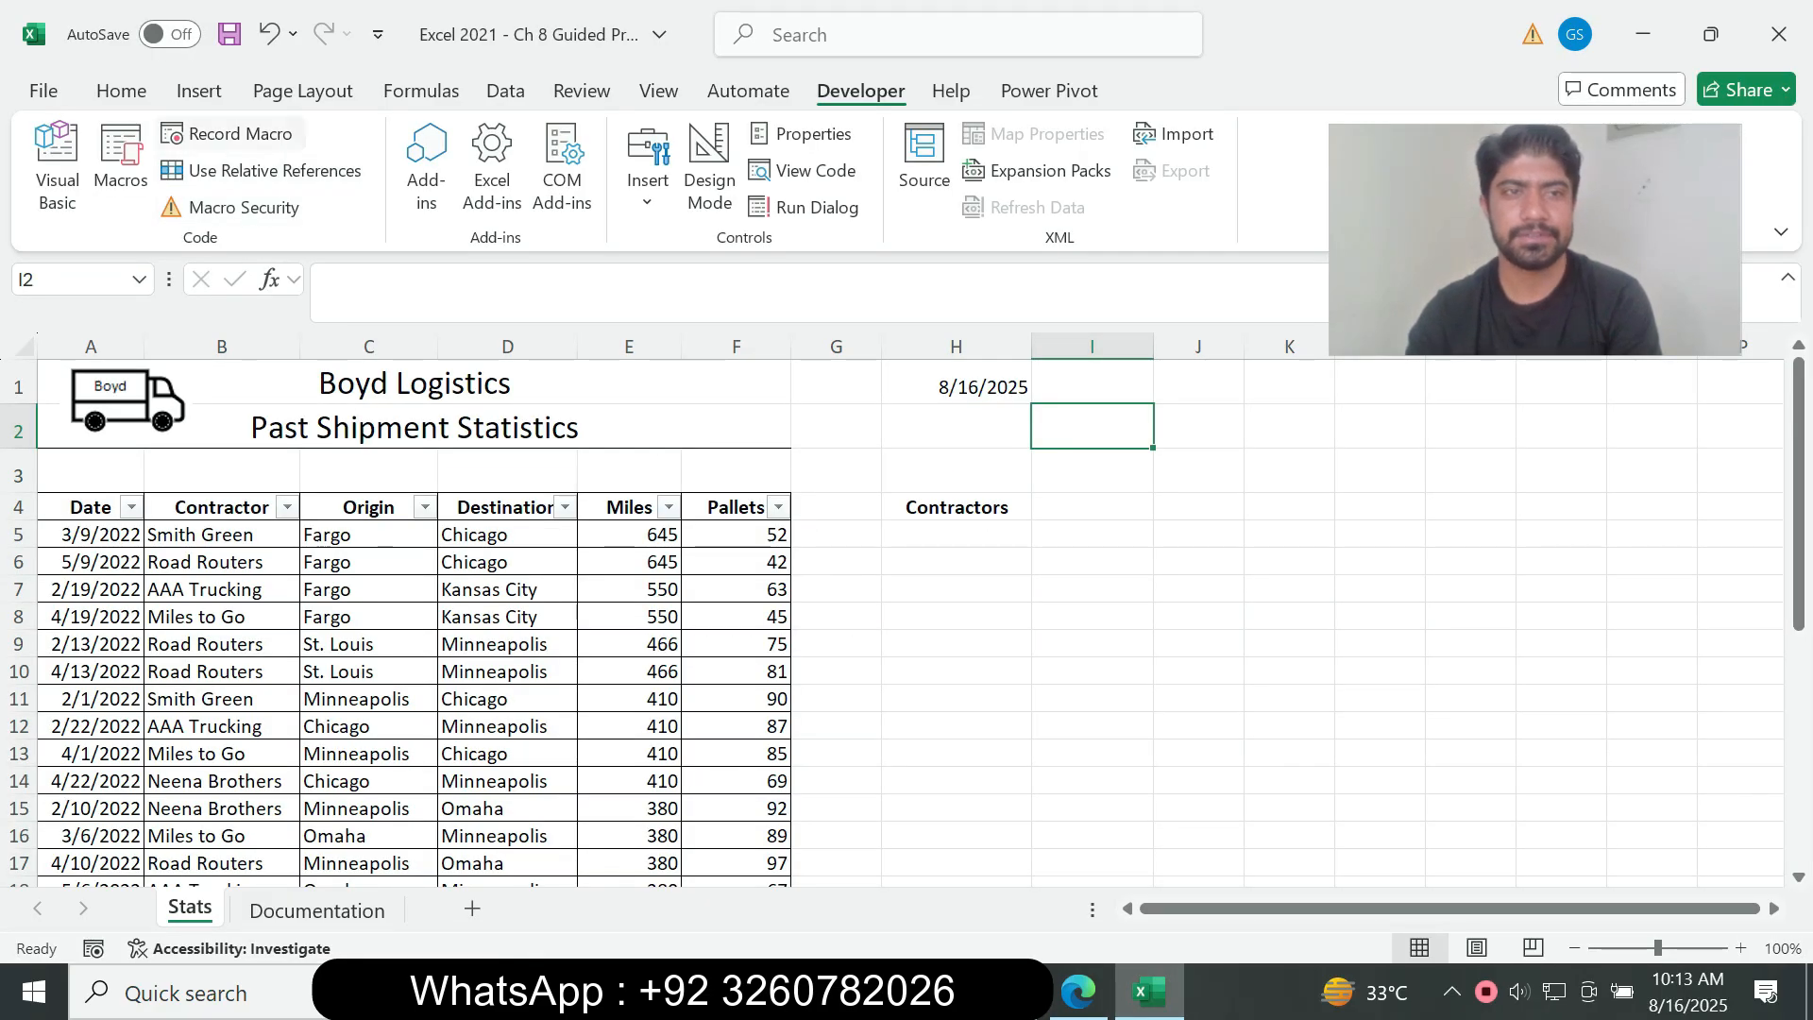
click(232, 134)
Step: Copy the macro name from instruction 6c of the assignment PDF and name the new Excel macro SortUnique
key(alt+Tab)
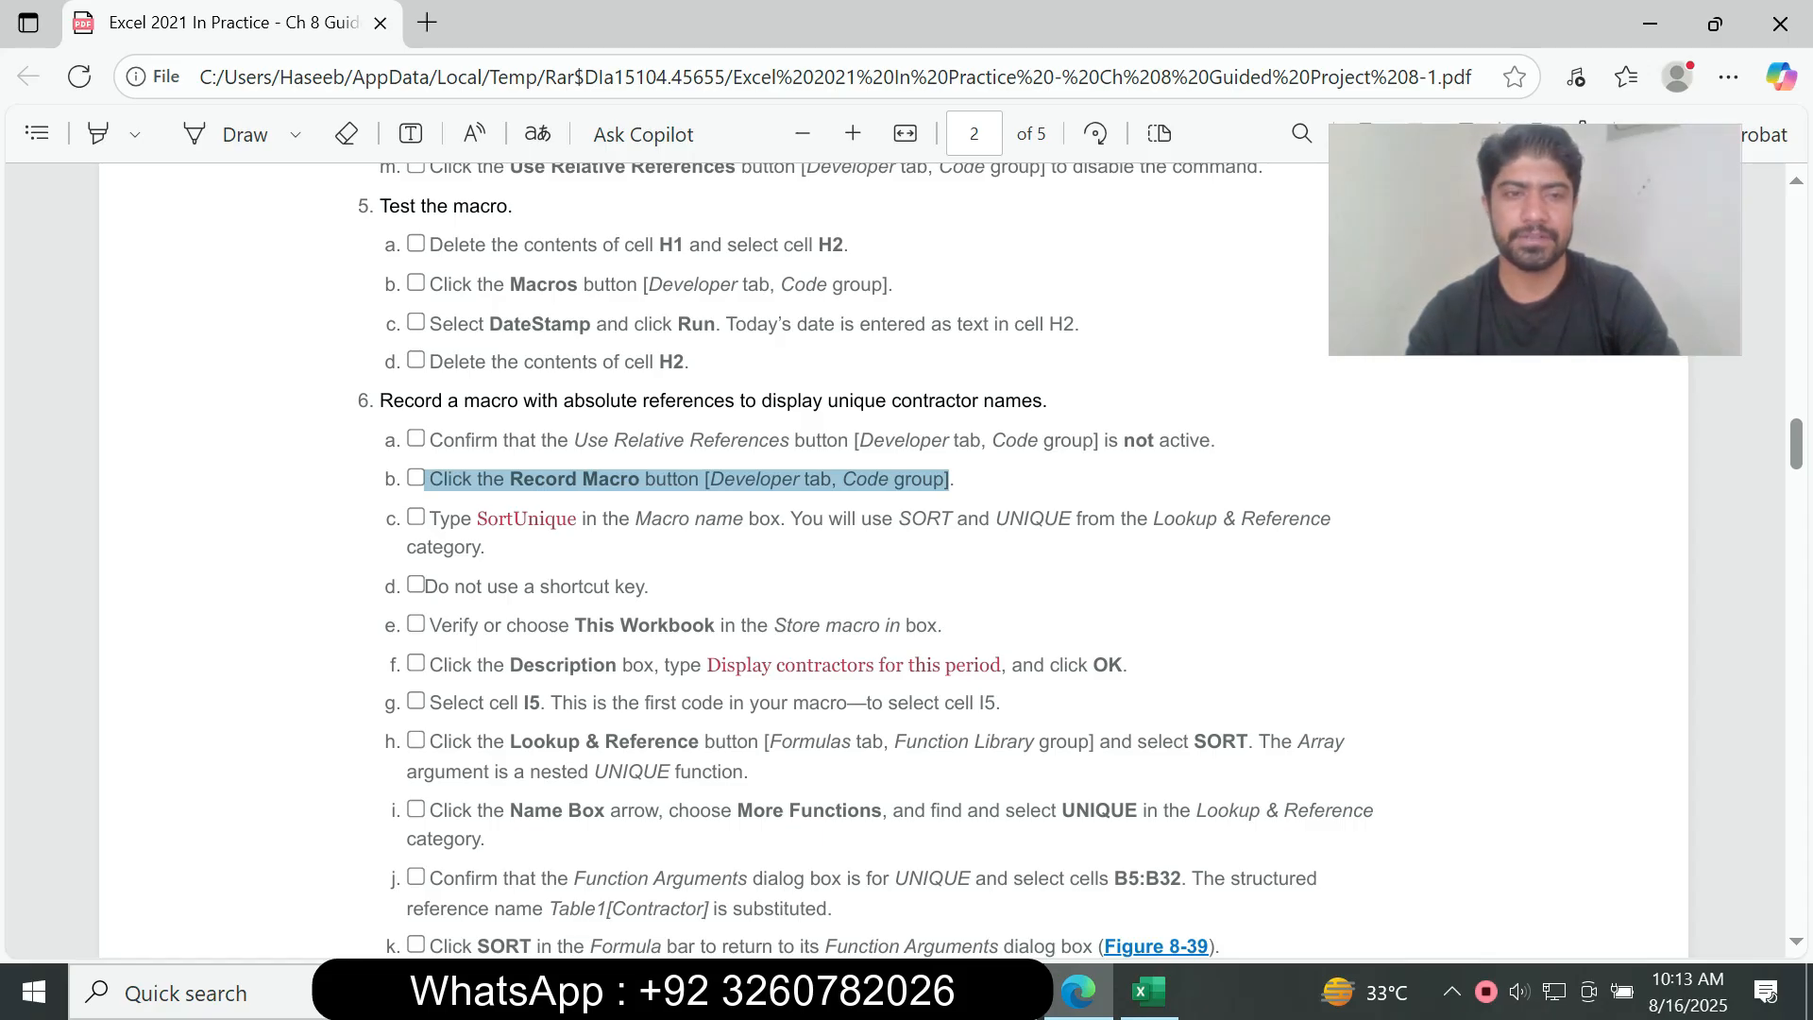
drag(477, 519, 576, 519)
key(ctrl+c)
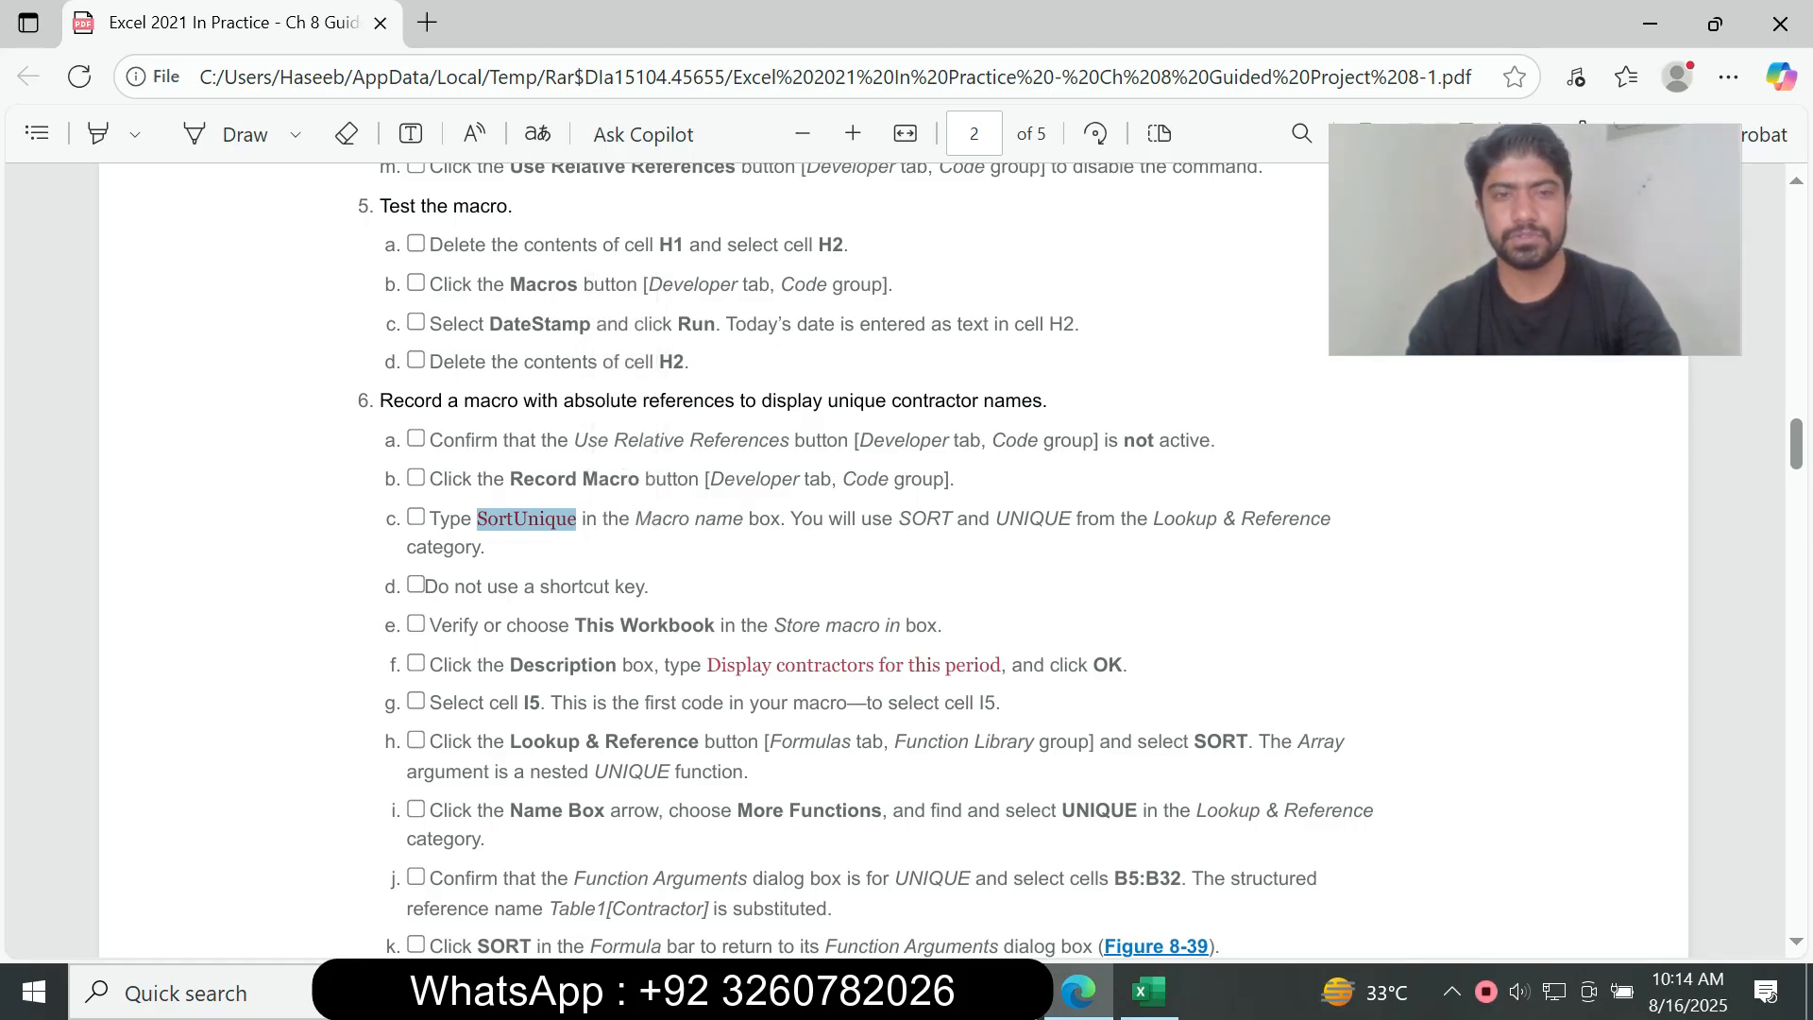
click(578, 522)
drag(598, 521, 733, 521)
click(1149, 992)
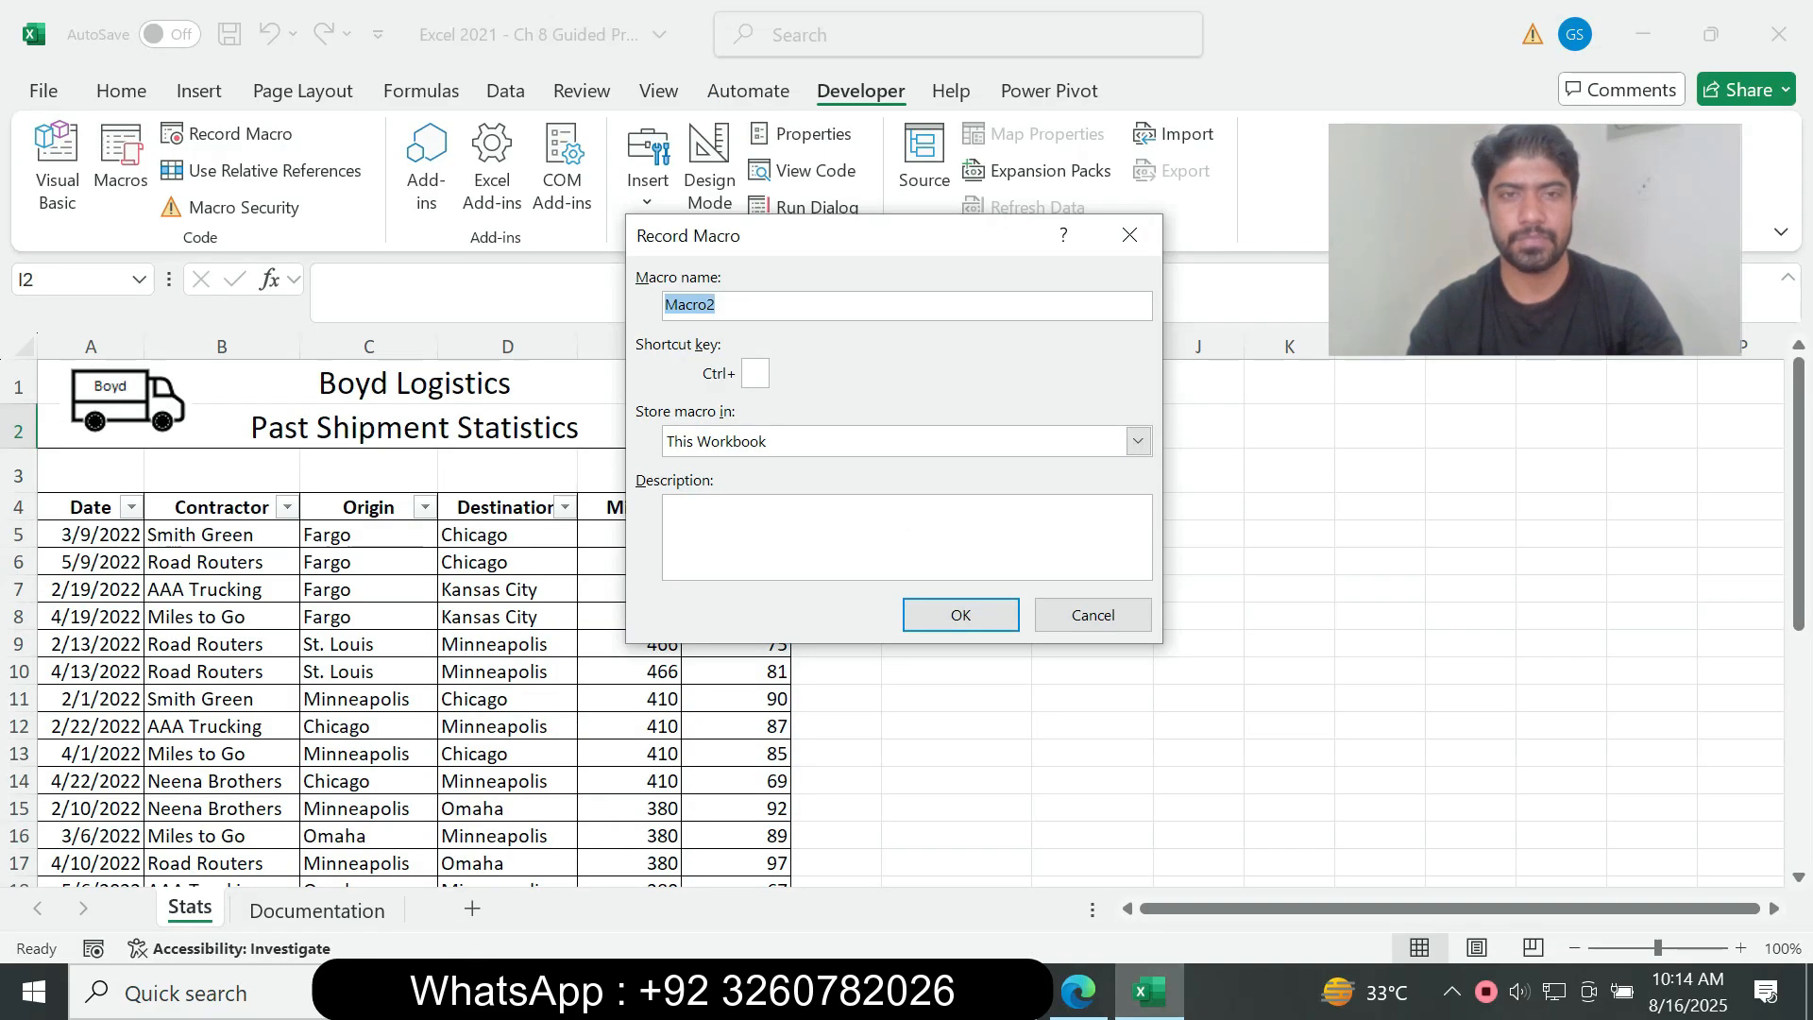
key(ctrl+v)
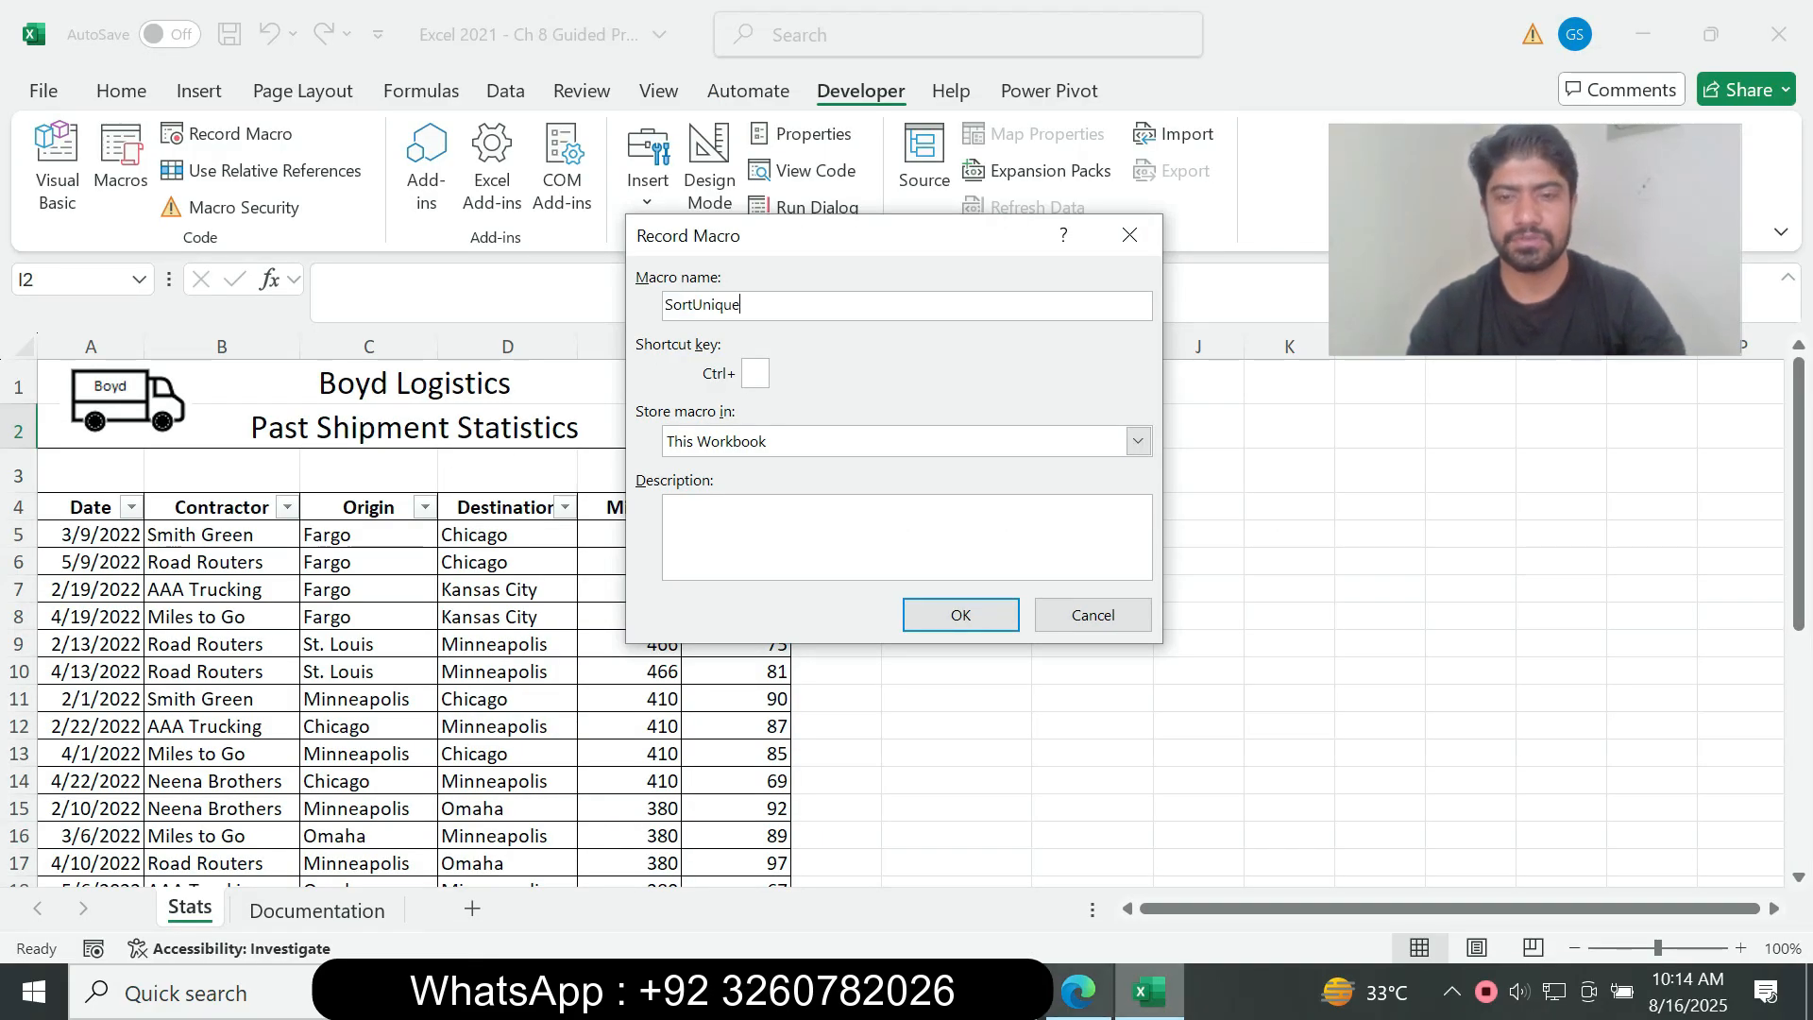
Step: Read instruction 6d about the shortcut key in the assignment PDF and compare it with the Record Macro settings in Excel
click(1078, 991)
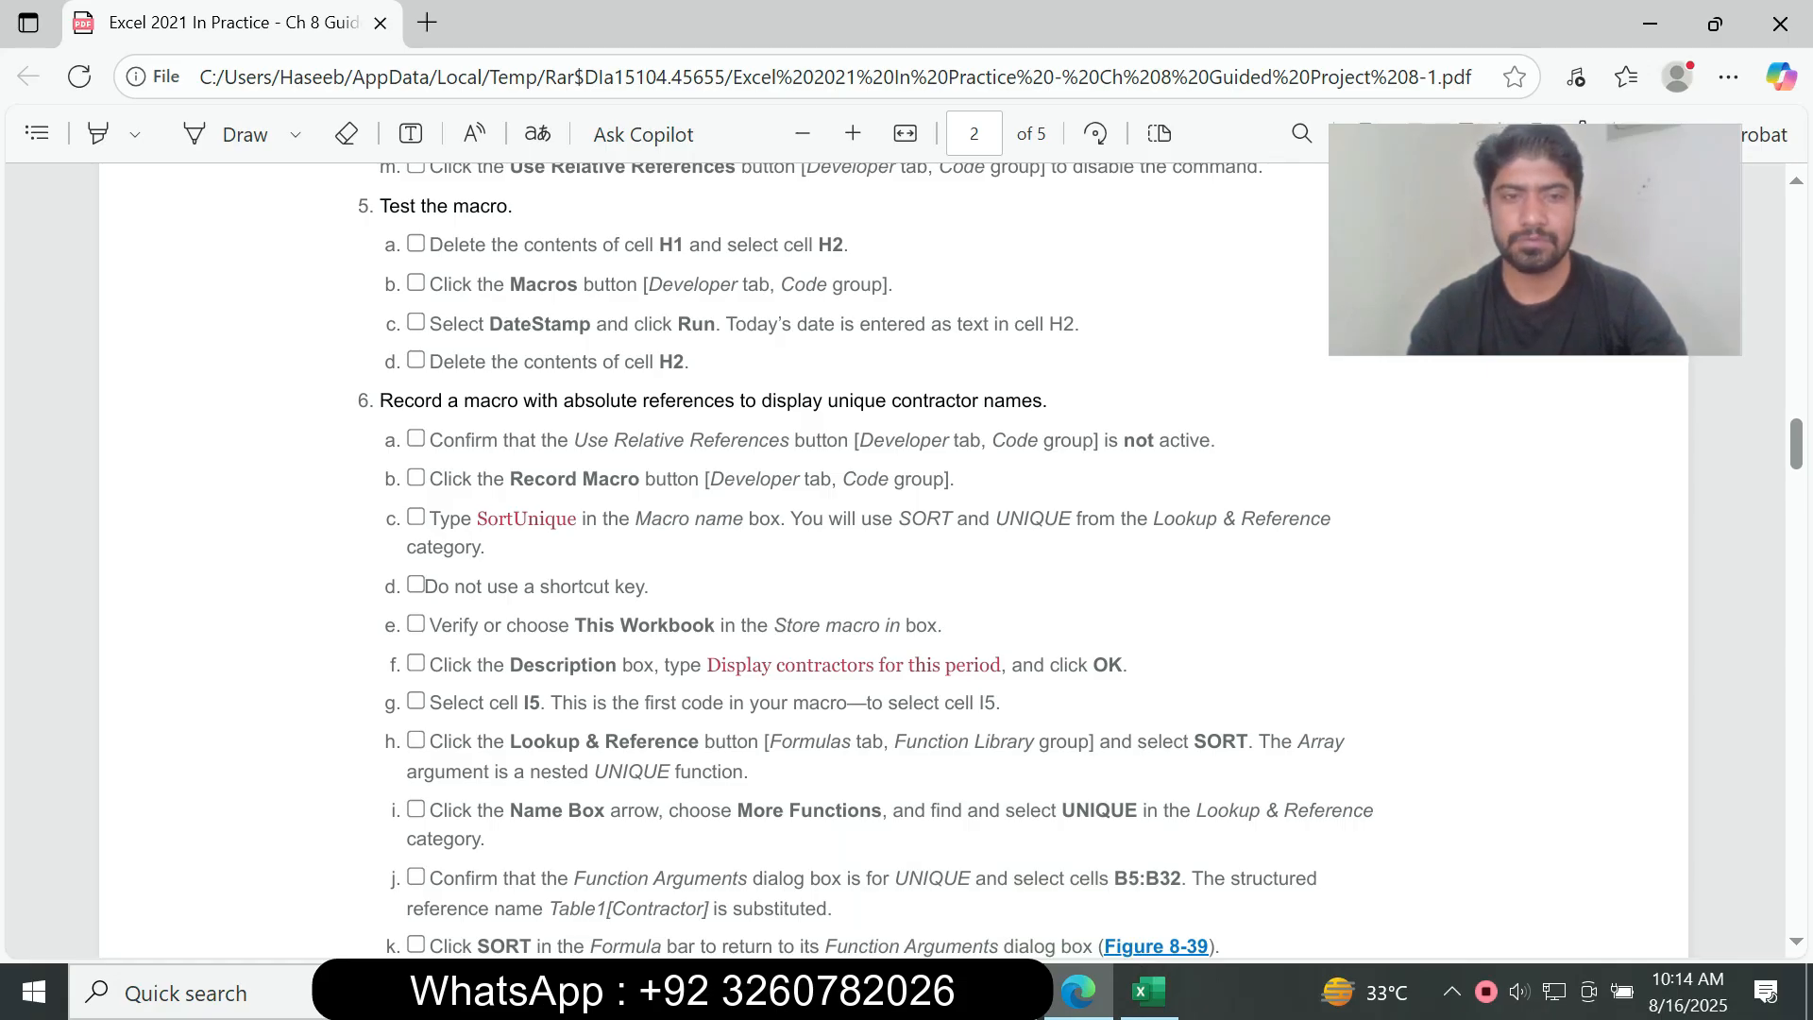
click(1149, 992)
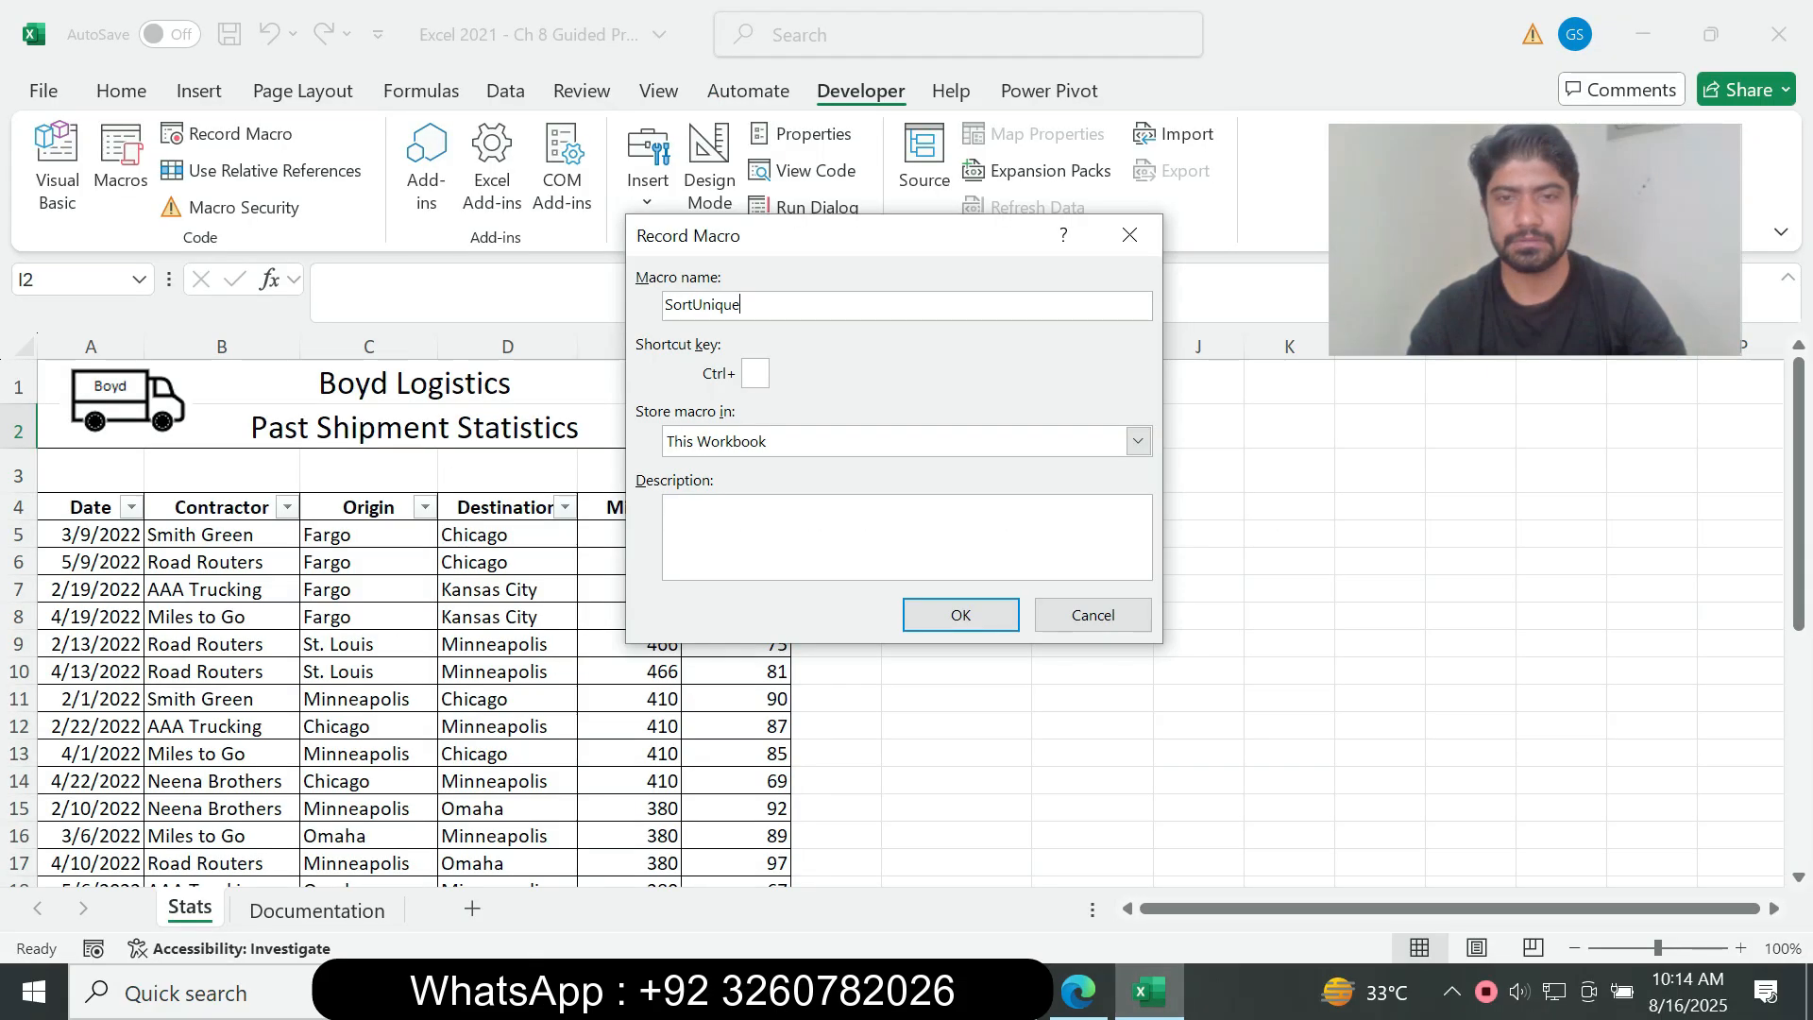
click(1078, 992)
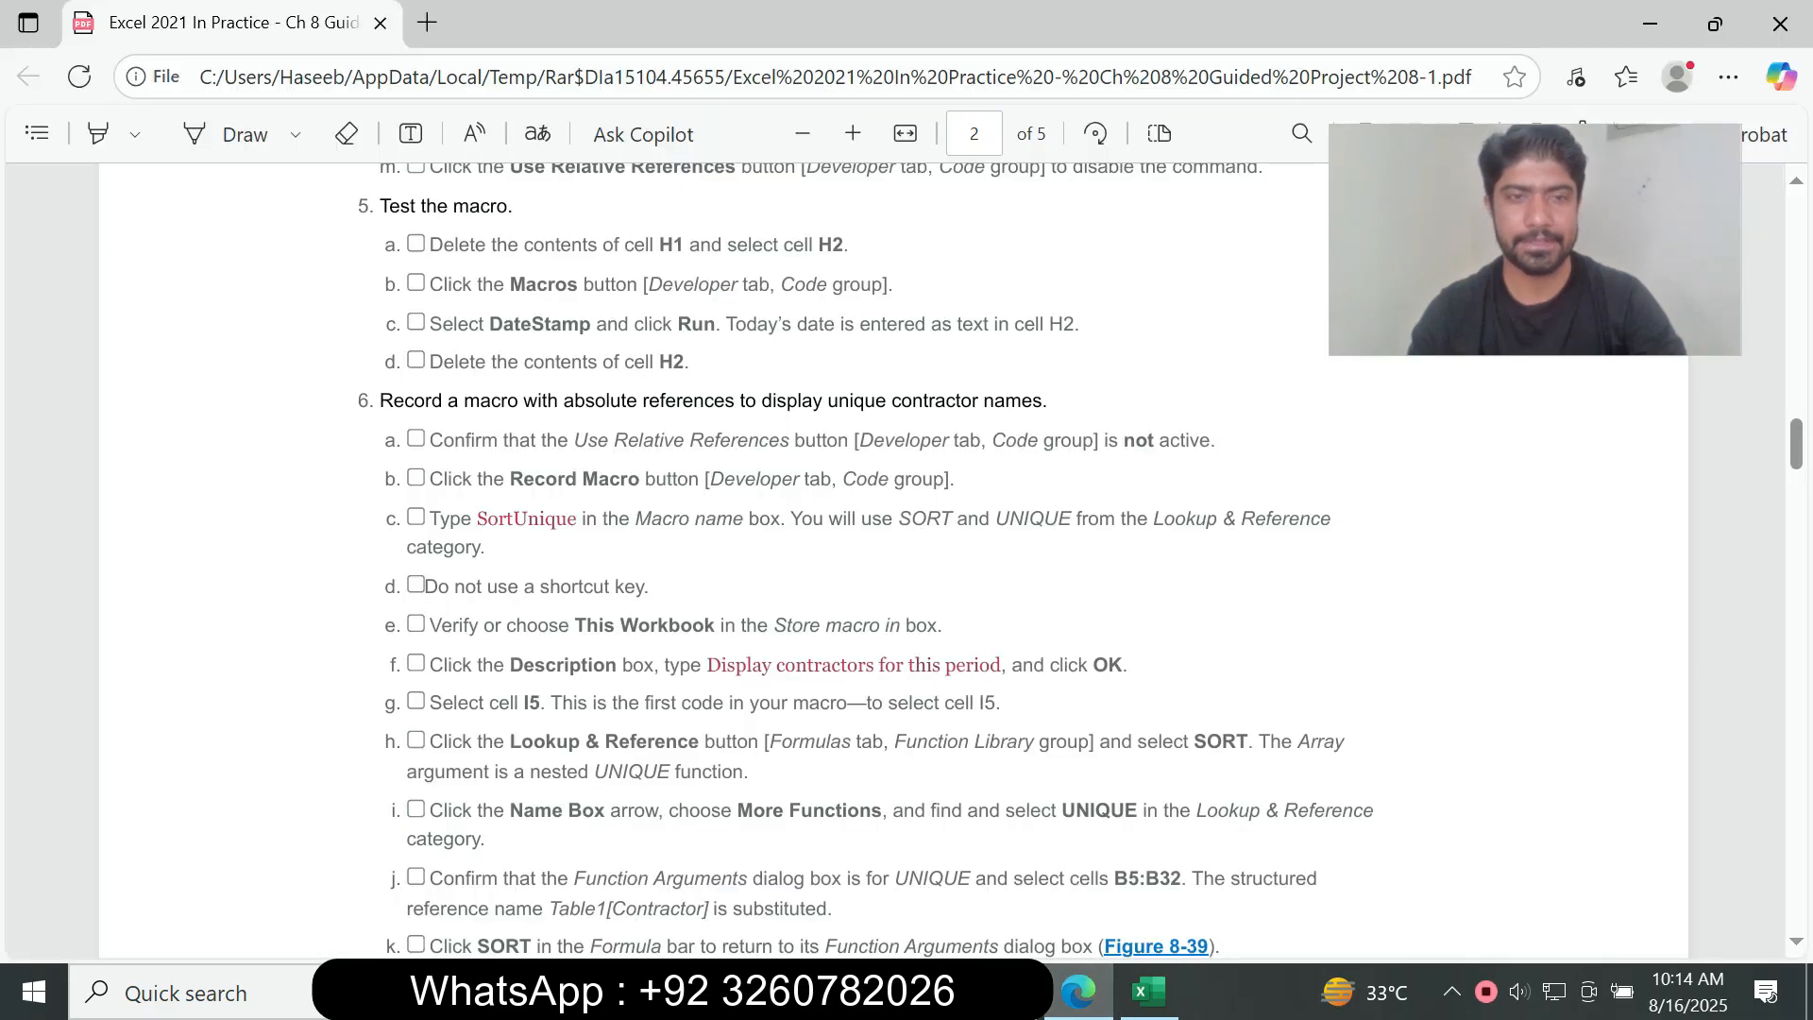
drag(436, 588, 612, 588)
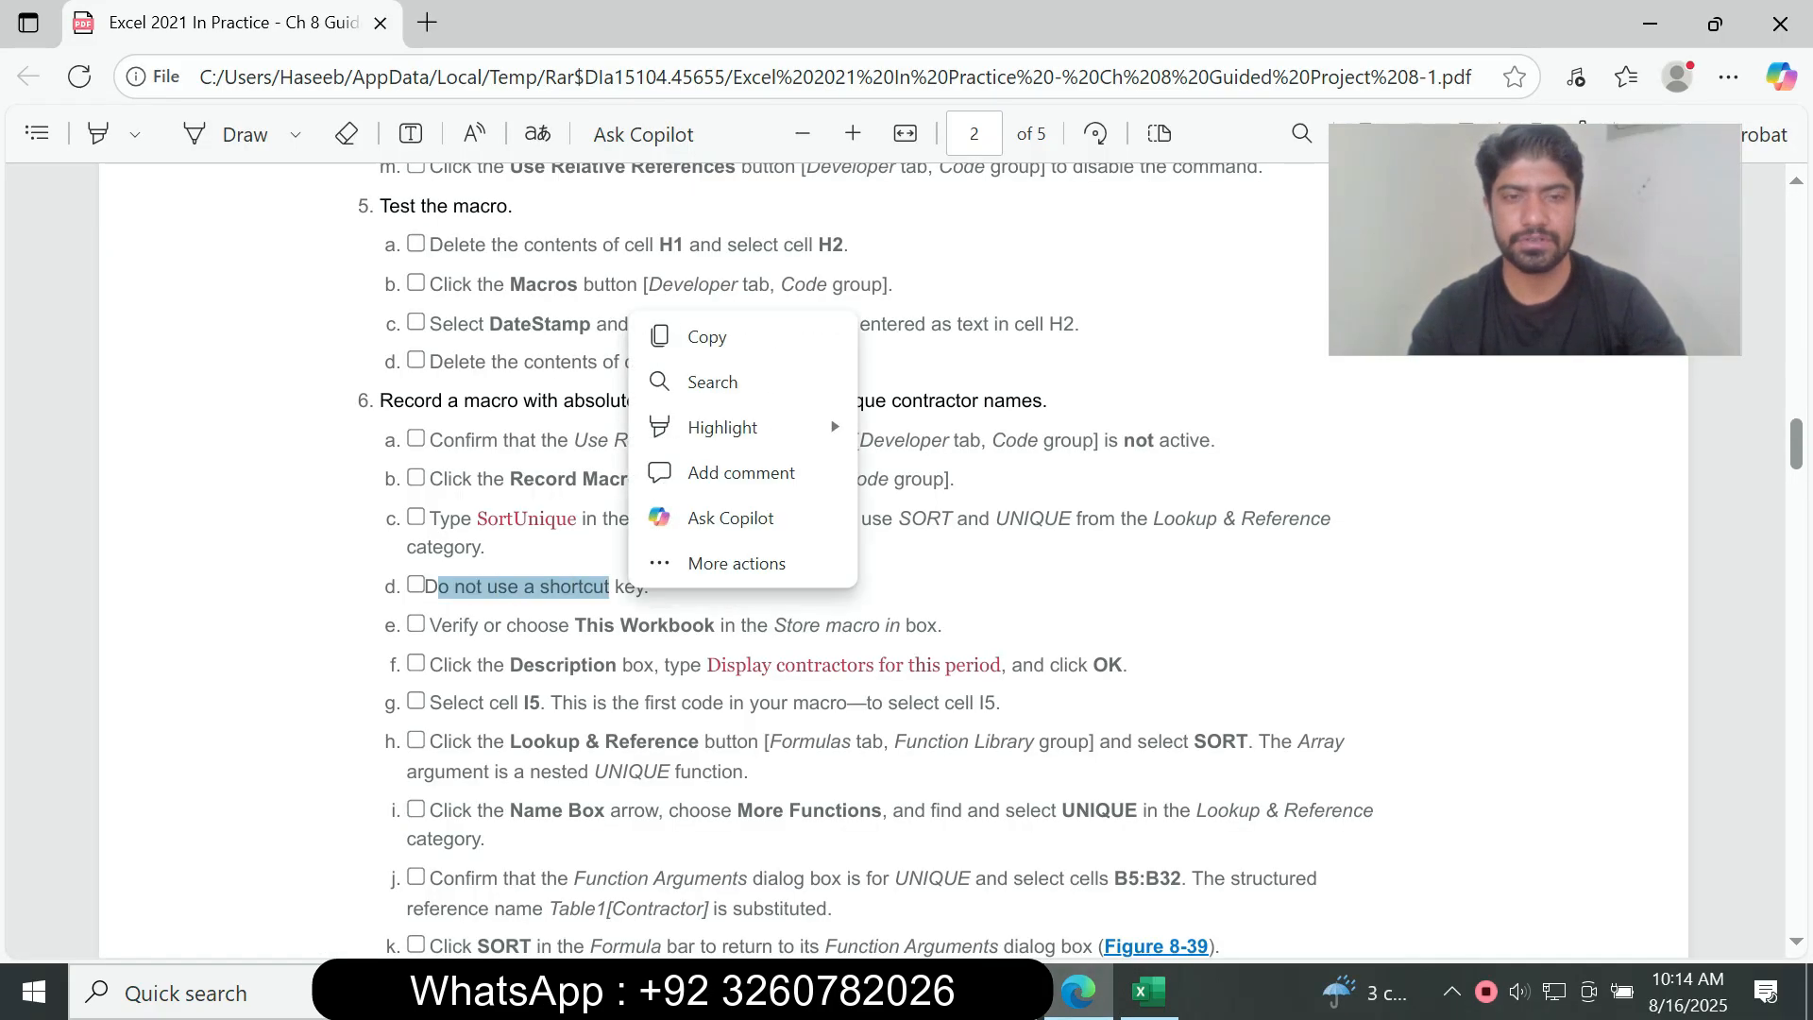
click(613, 592)
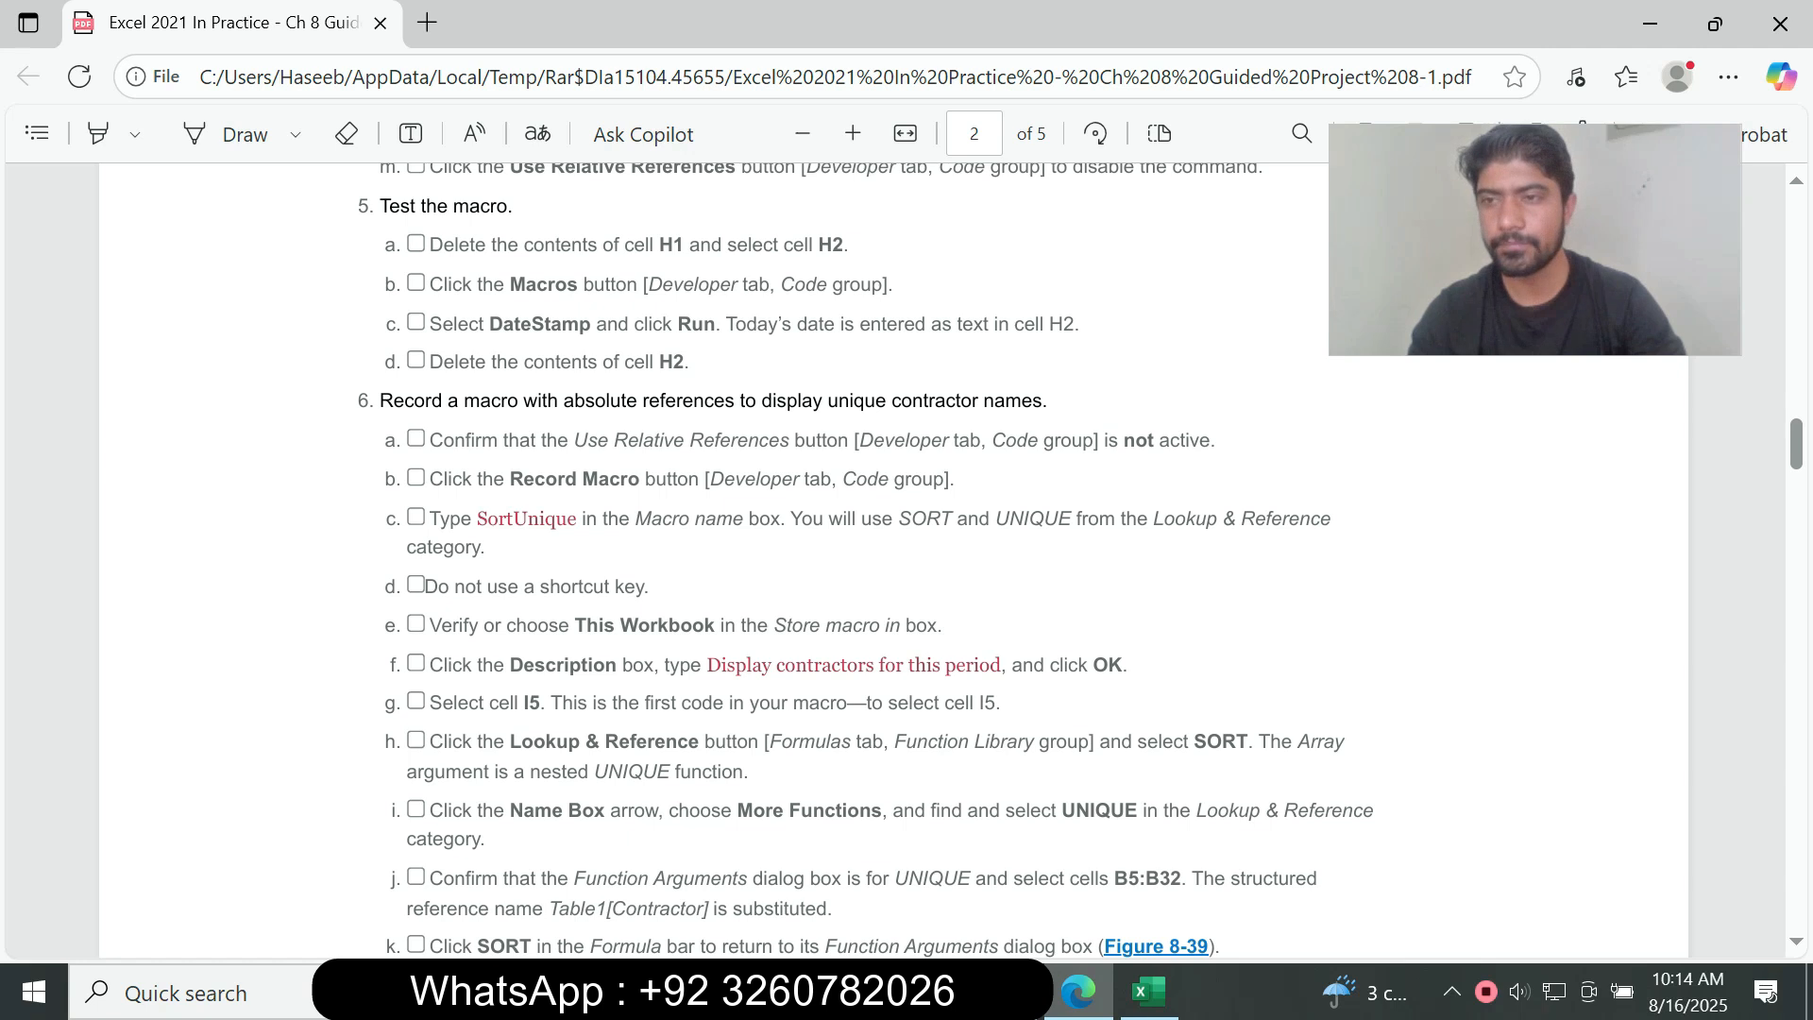
Step: Read instruction 6e in the assignment PDF and verify in Excel that the macro is stored in This Workbook
scroll(894, 557, down, 3)
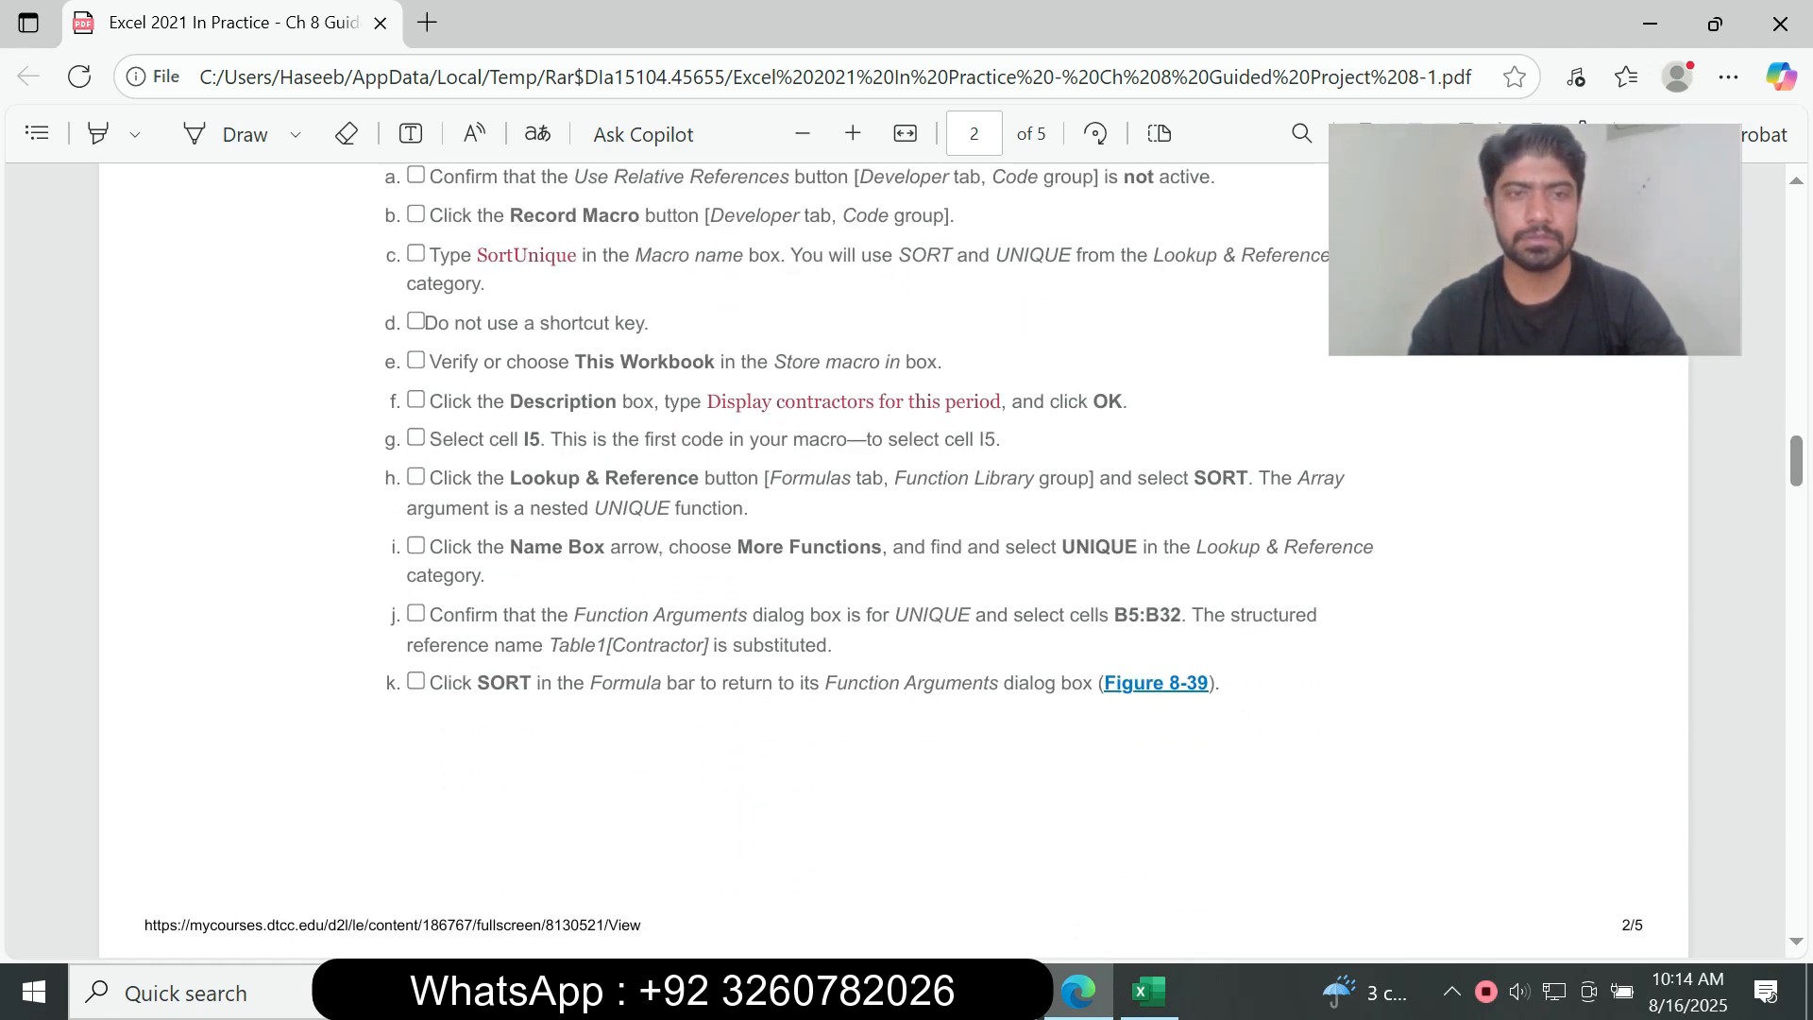
drag(430, 362, 938, 361)
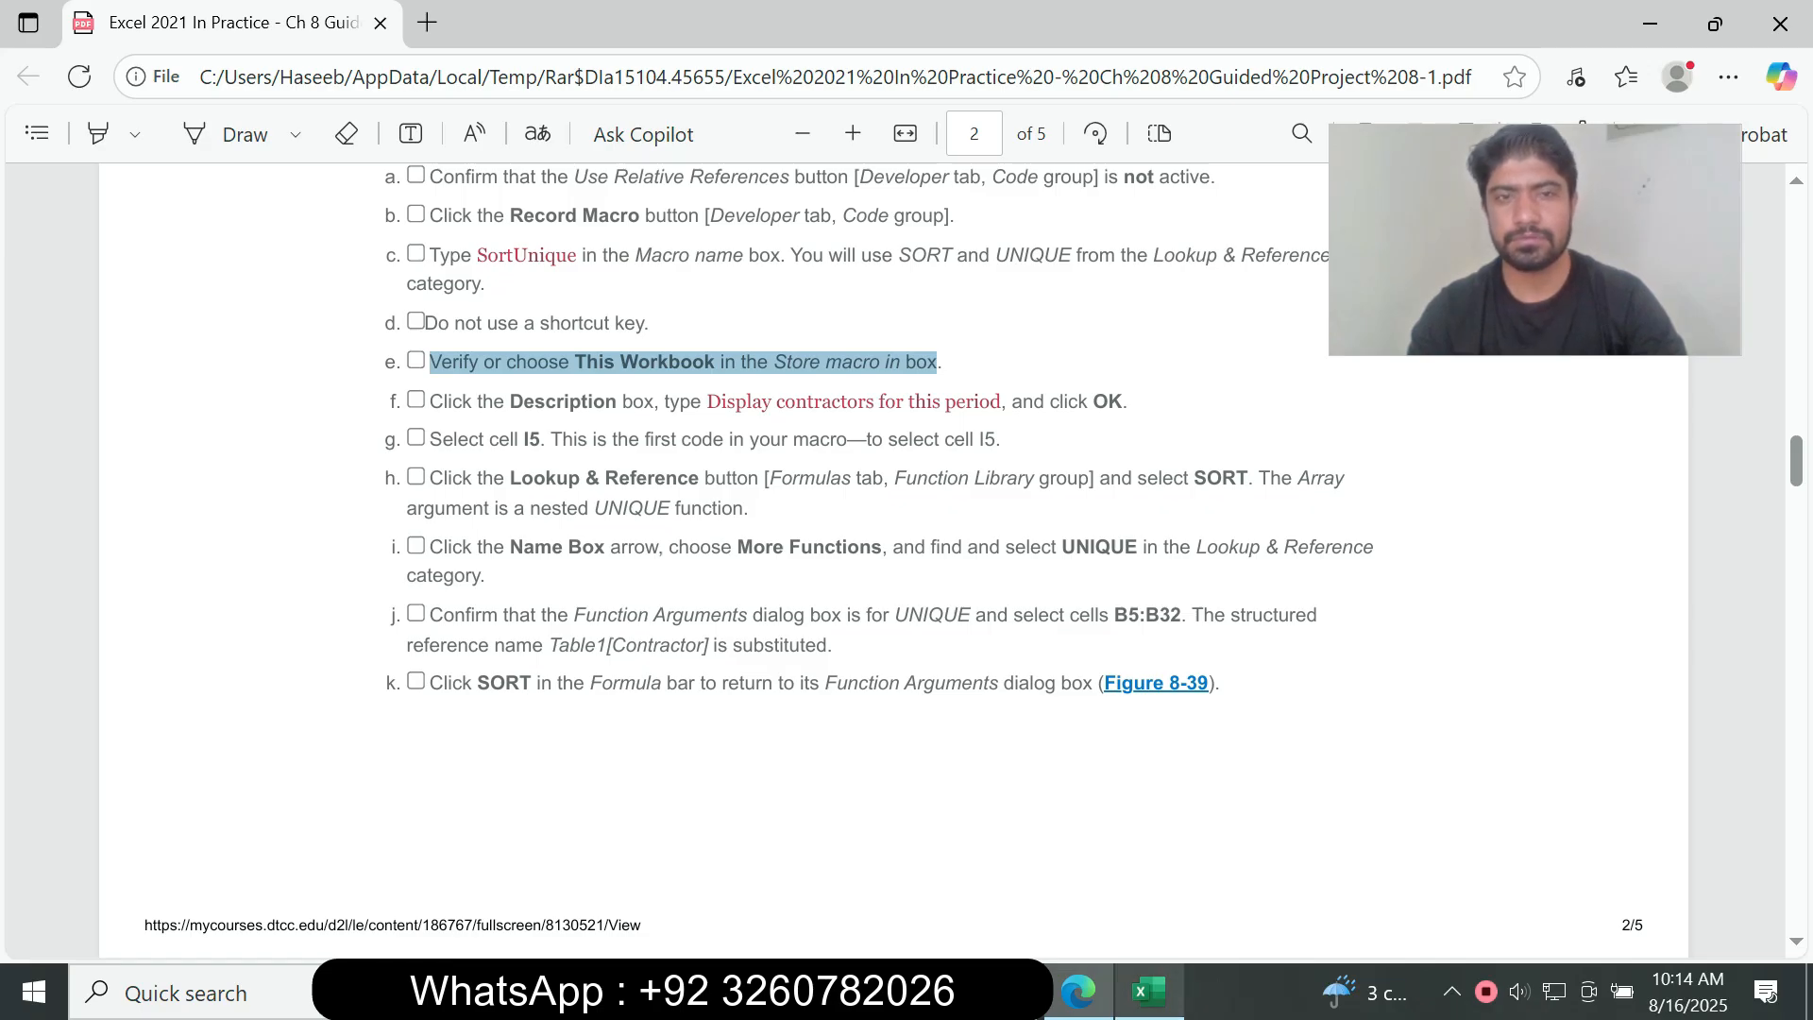
click(1149, 991)
click(1138, 441)
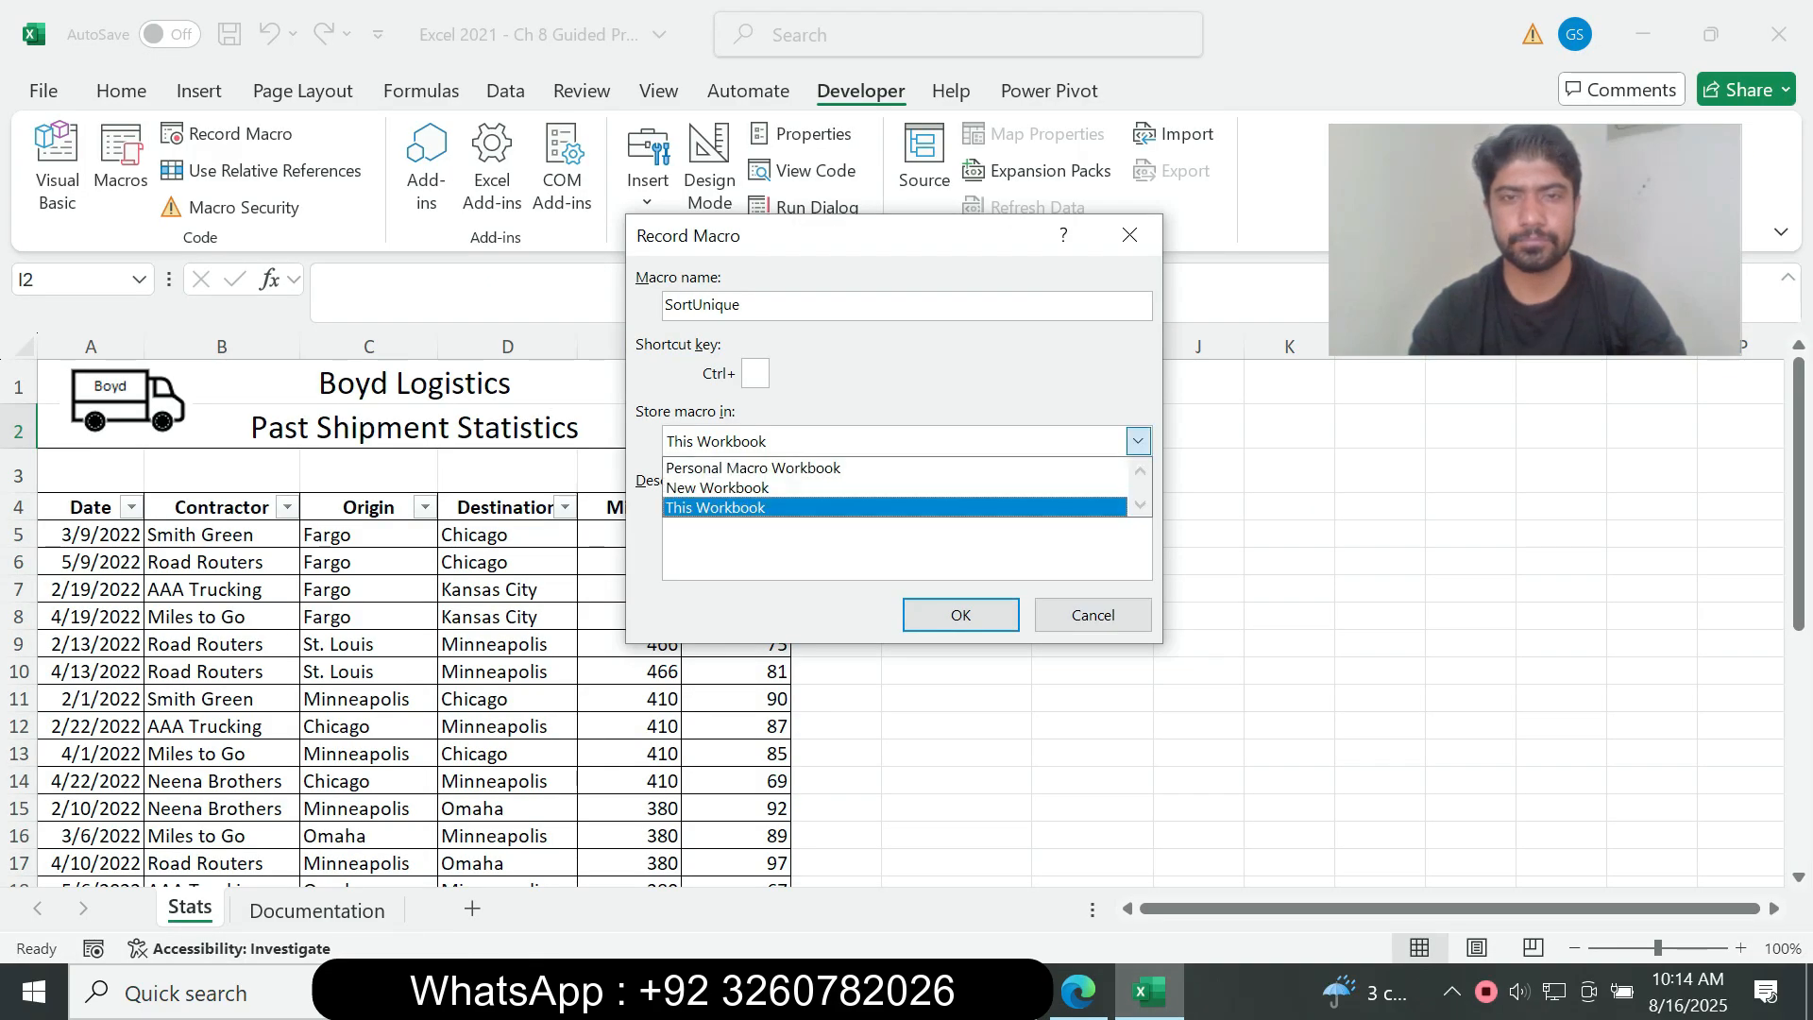
click(1139, 441)
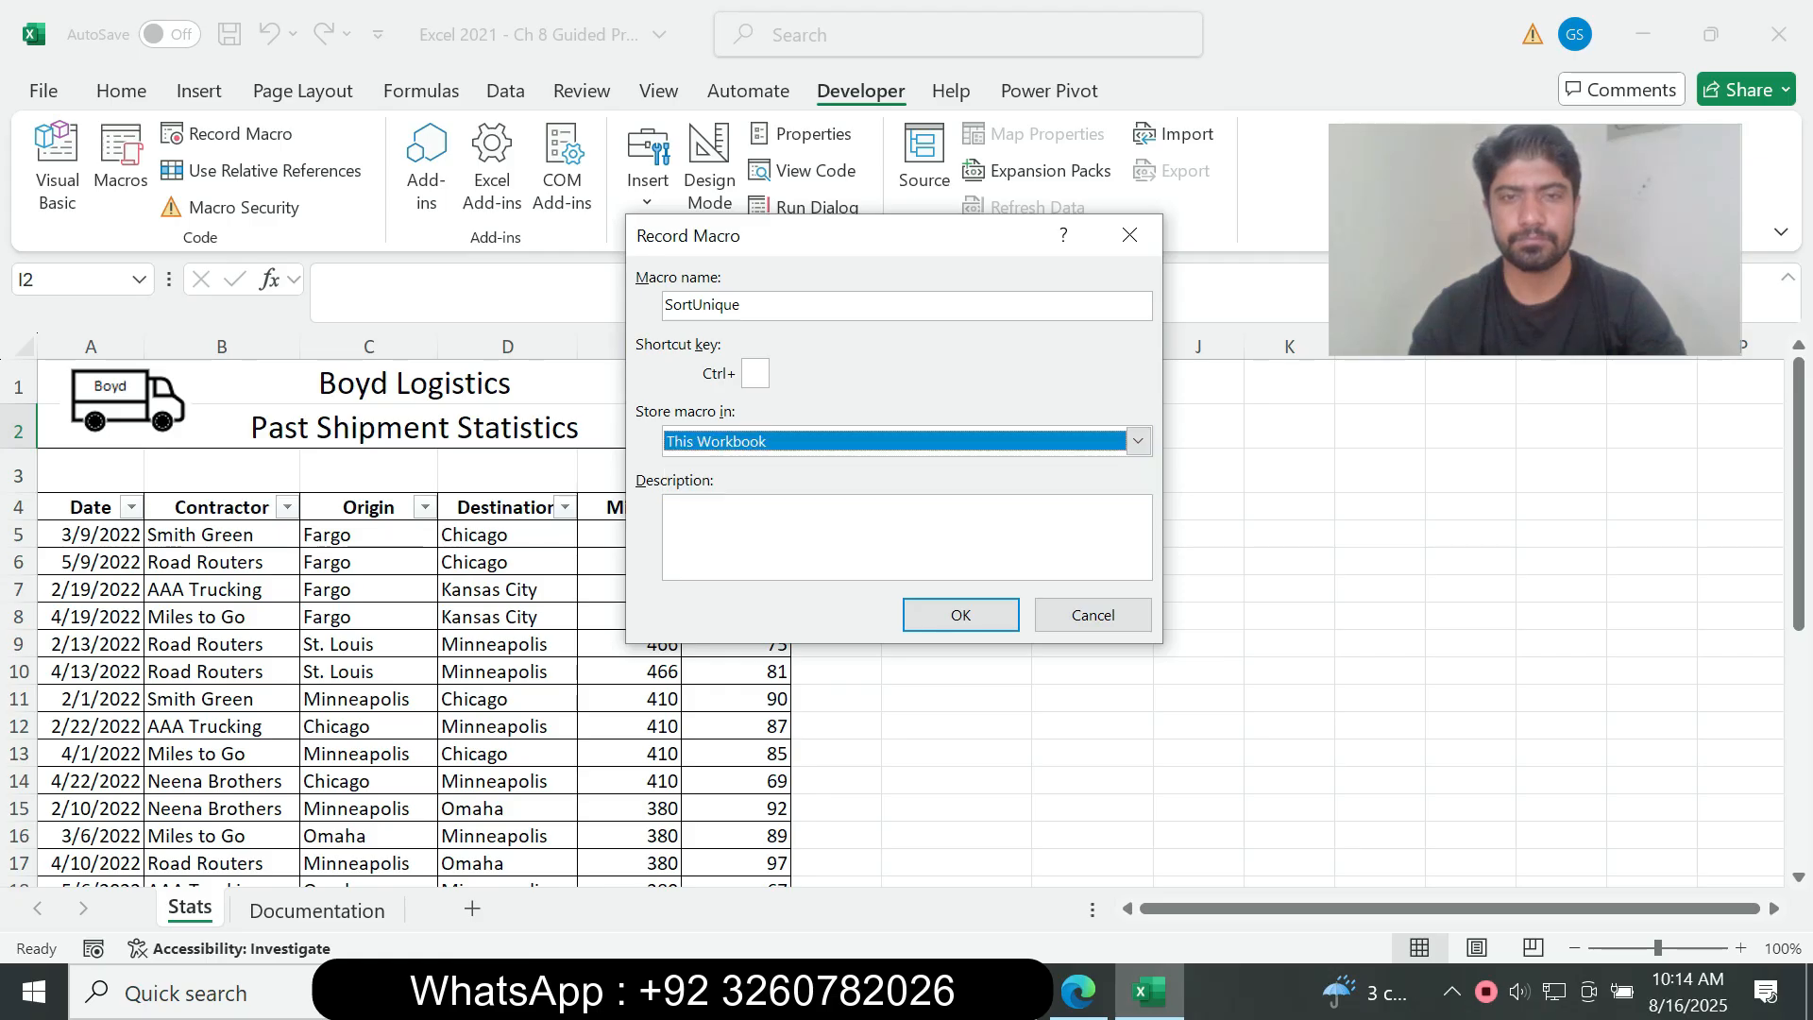
Step: Copy the description "Display contractors for this period" from the assignment PDF into Excel's macro settings and start the recording
click(1077, 991)
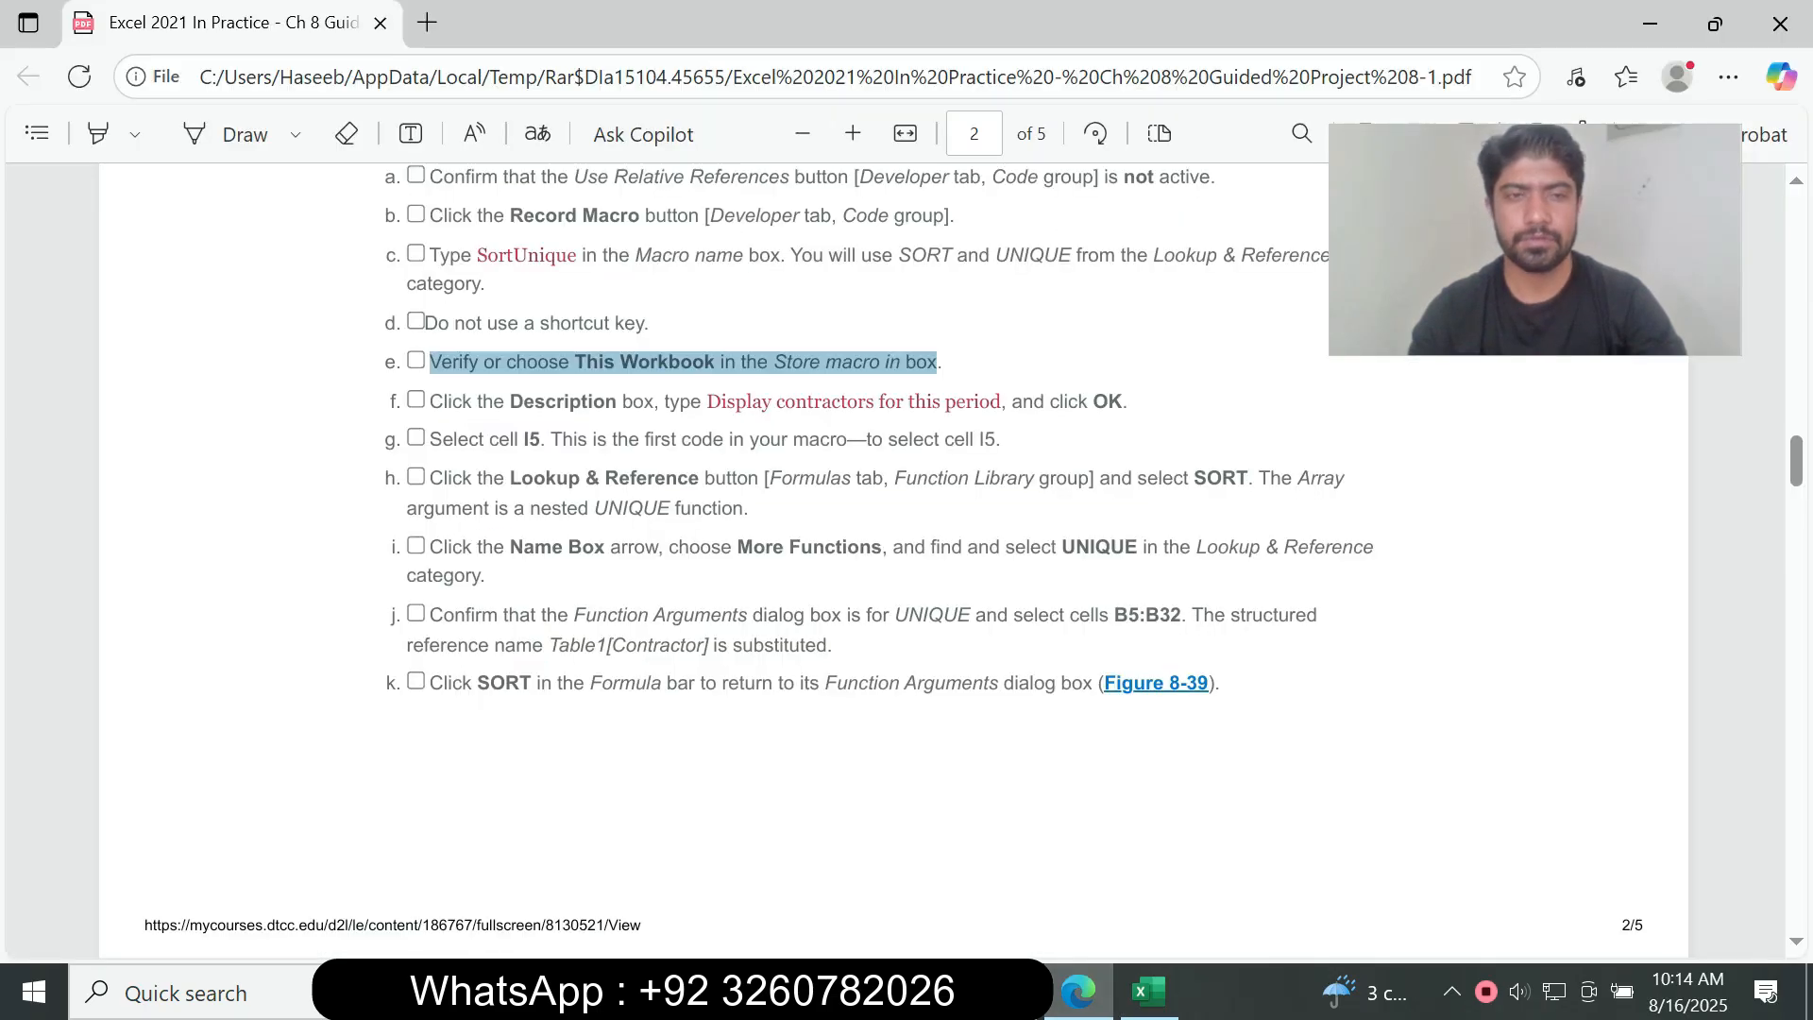
click(938, 365)
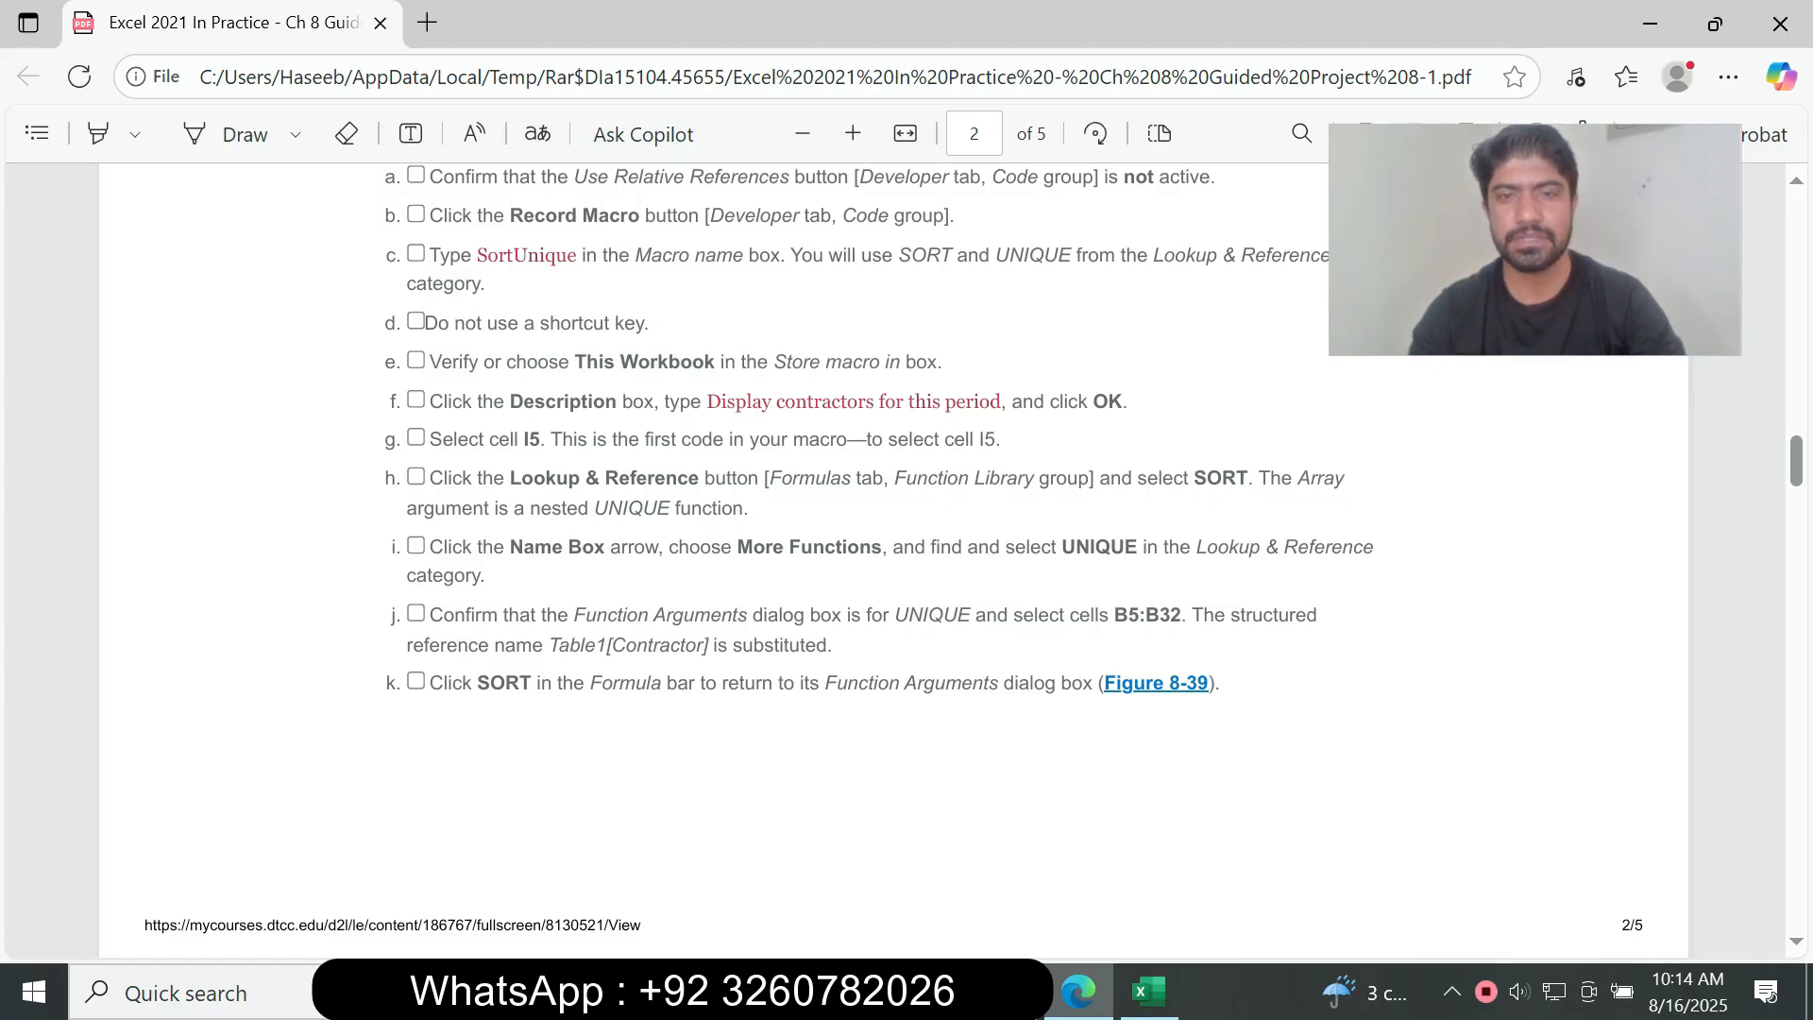
drag(706, 401, 1003, 402)
key(ctrl+c)
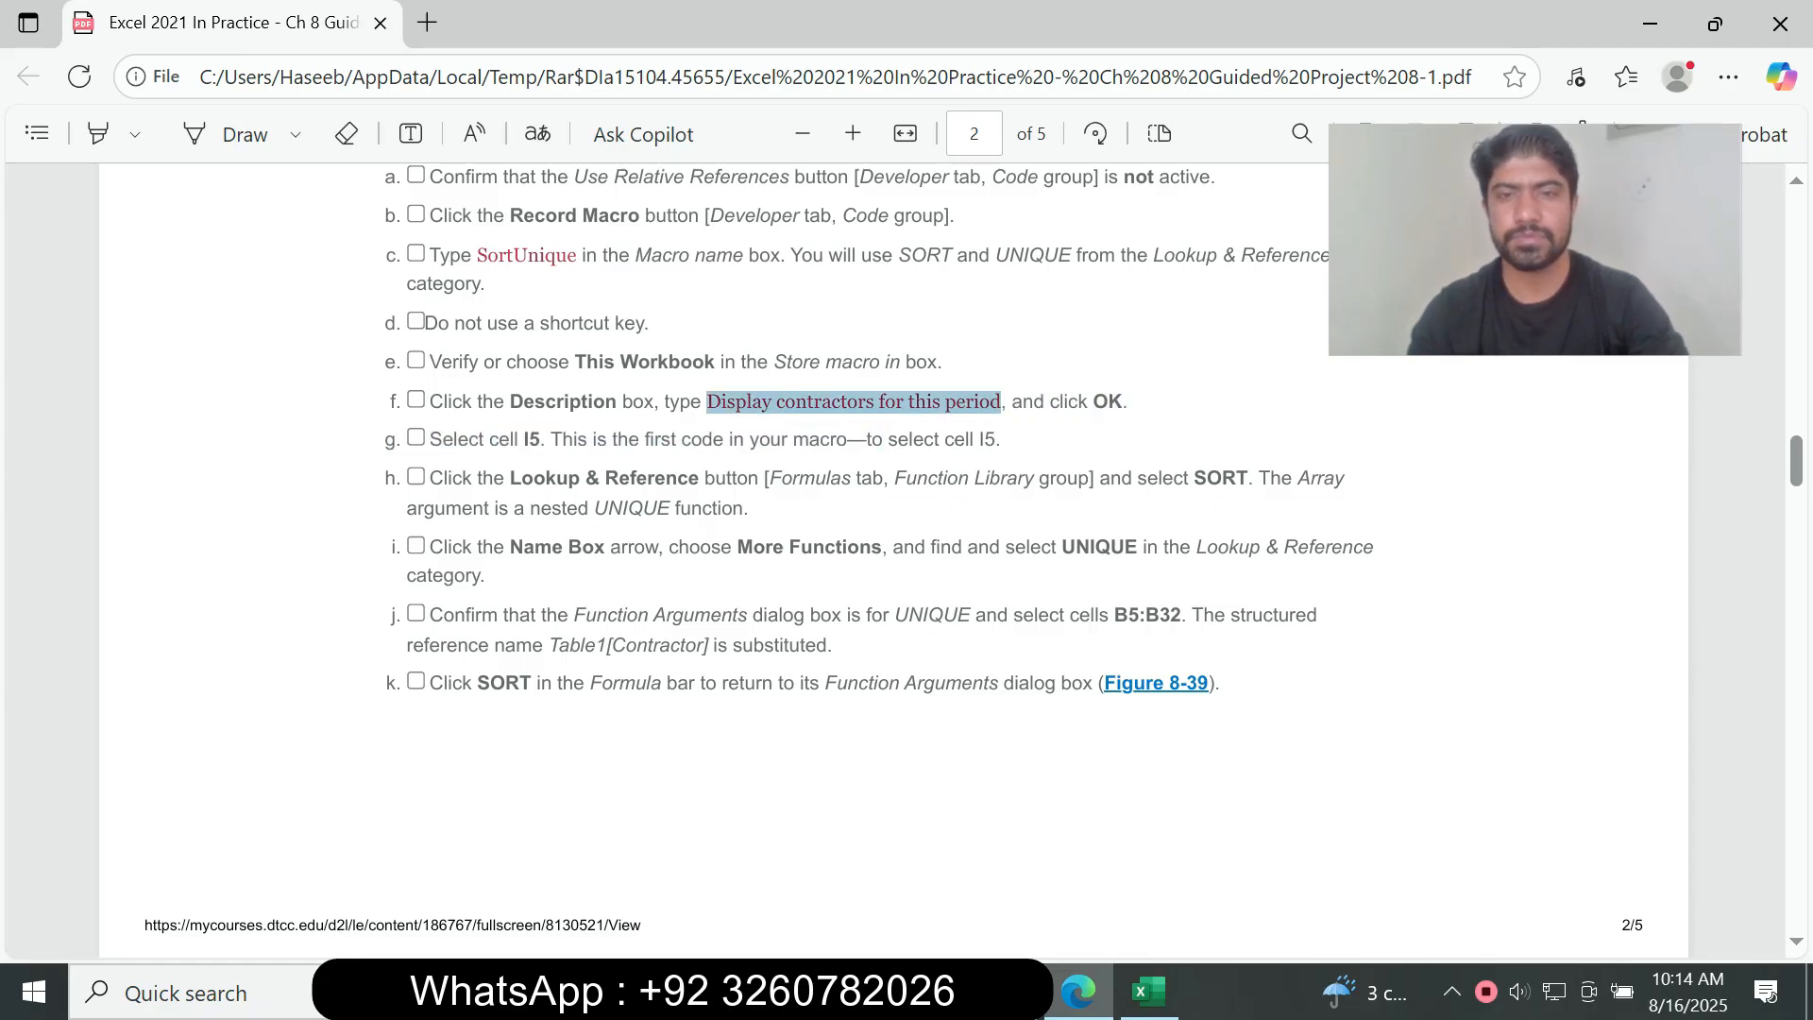
key(alt+Tab)
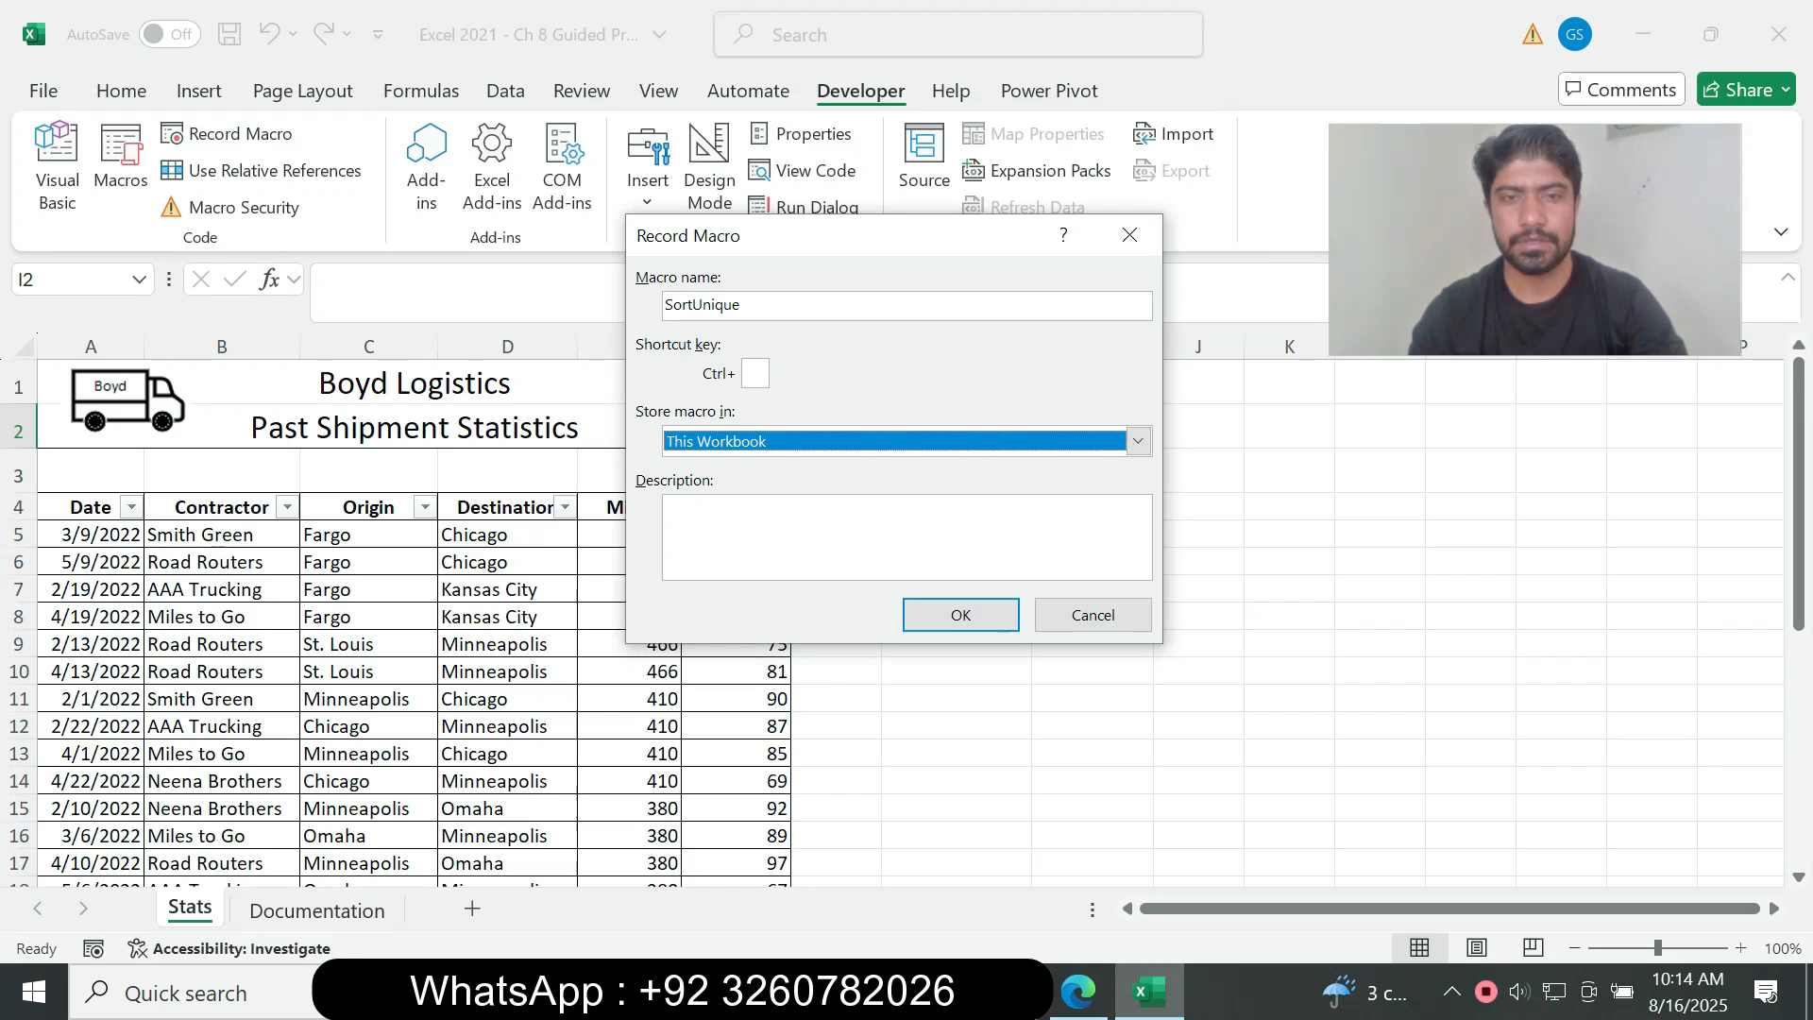
key(Tab)
key(ctrl+v)
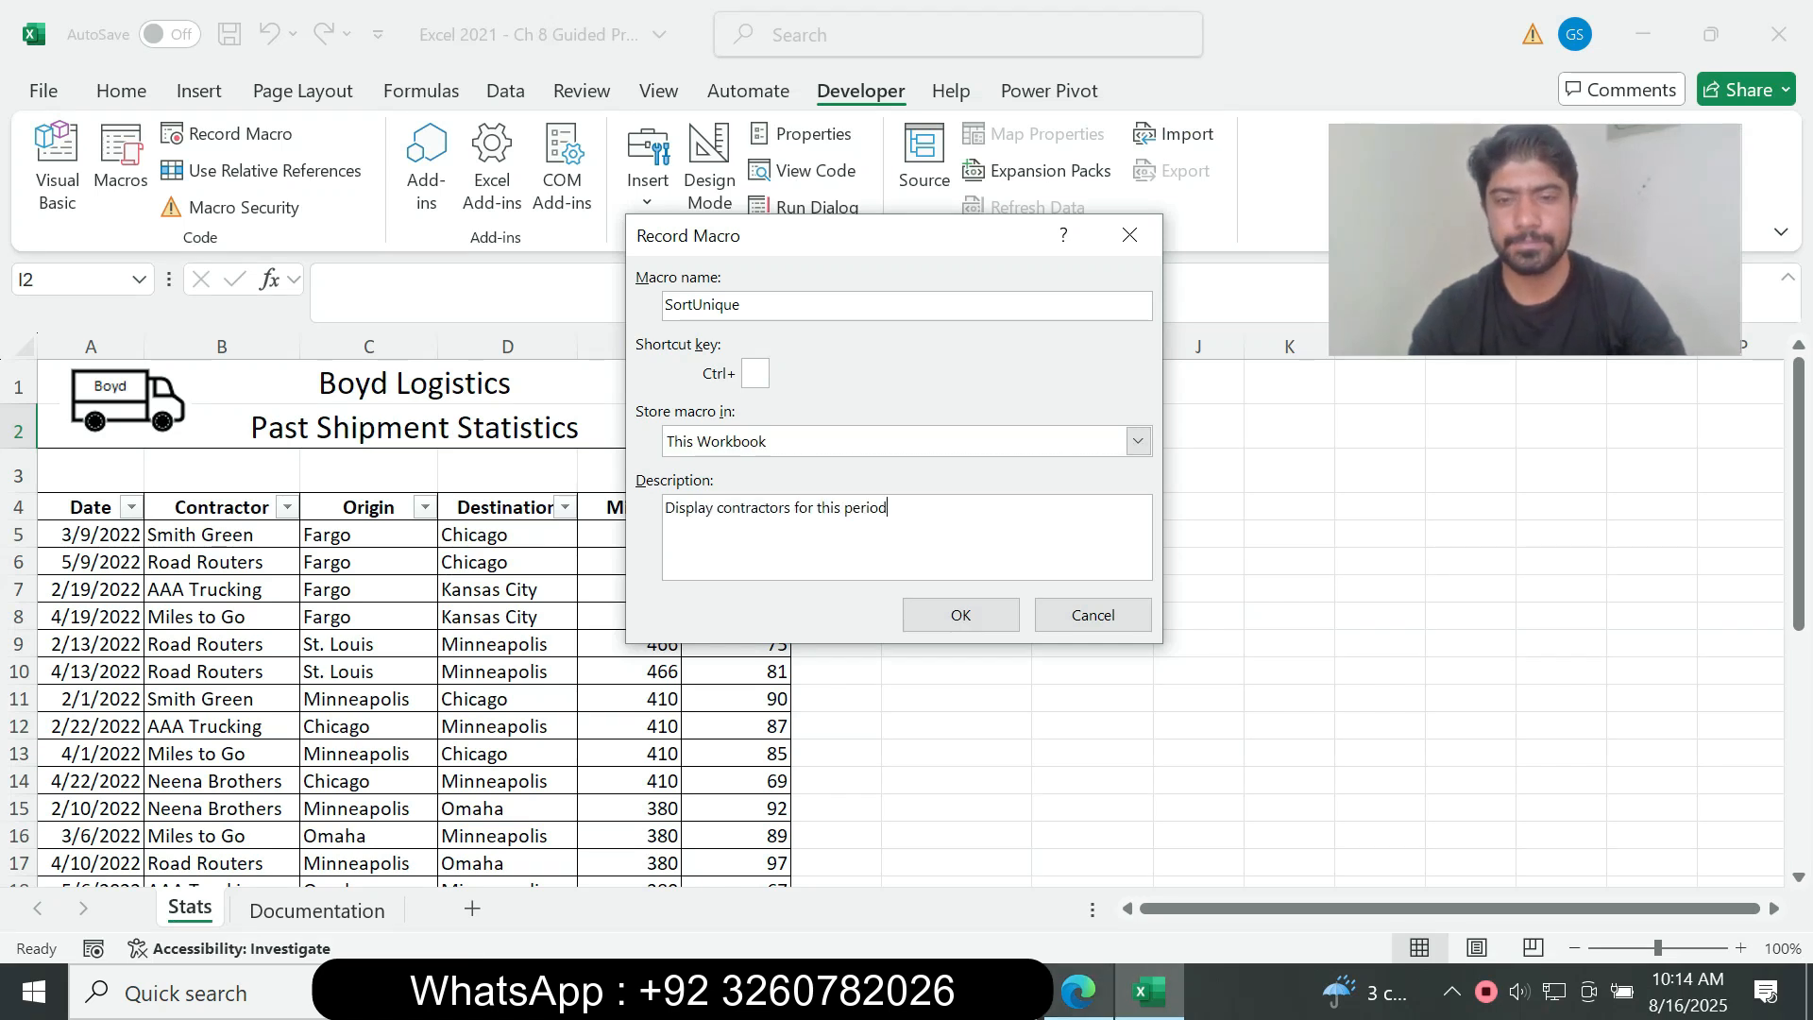
key(alt+Tab)
key(alt+Tab)
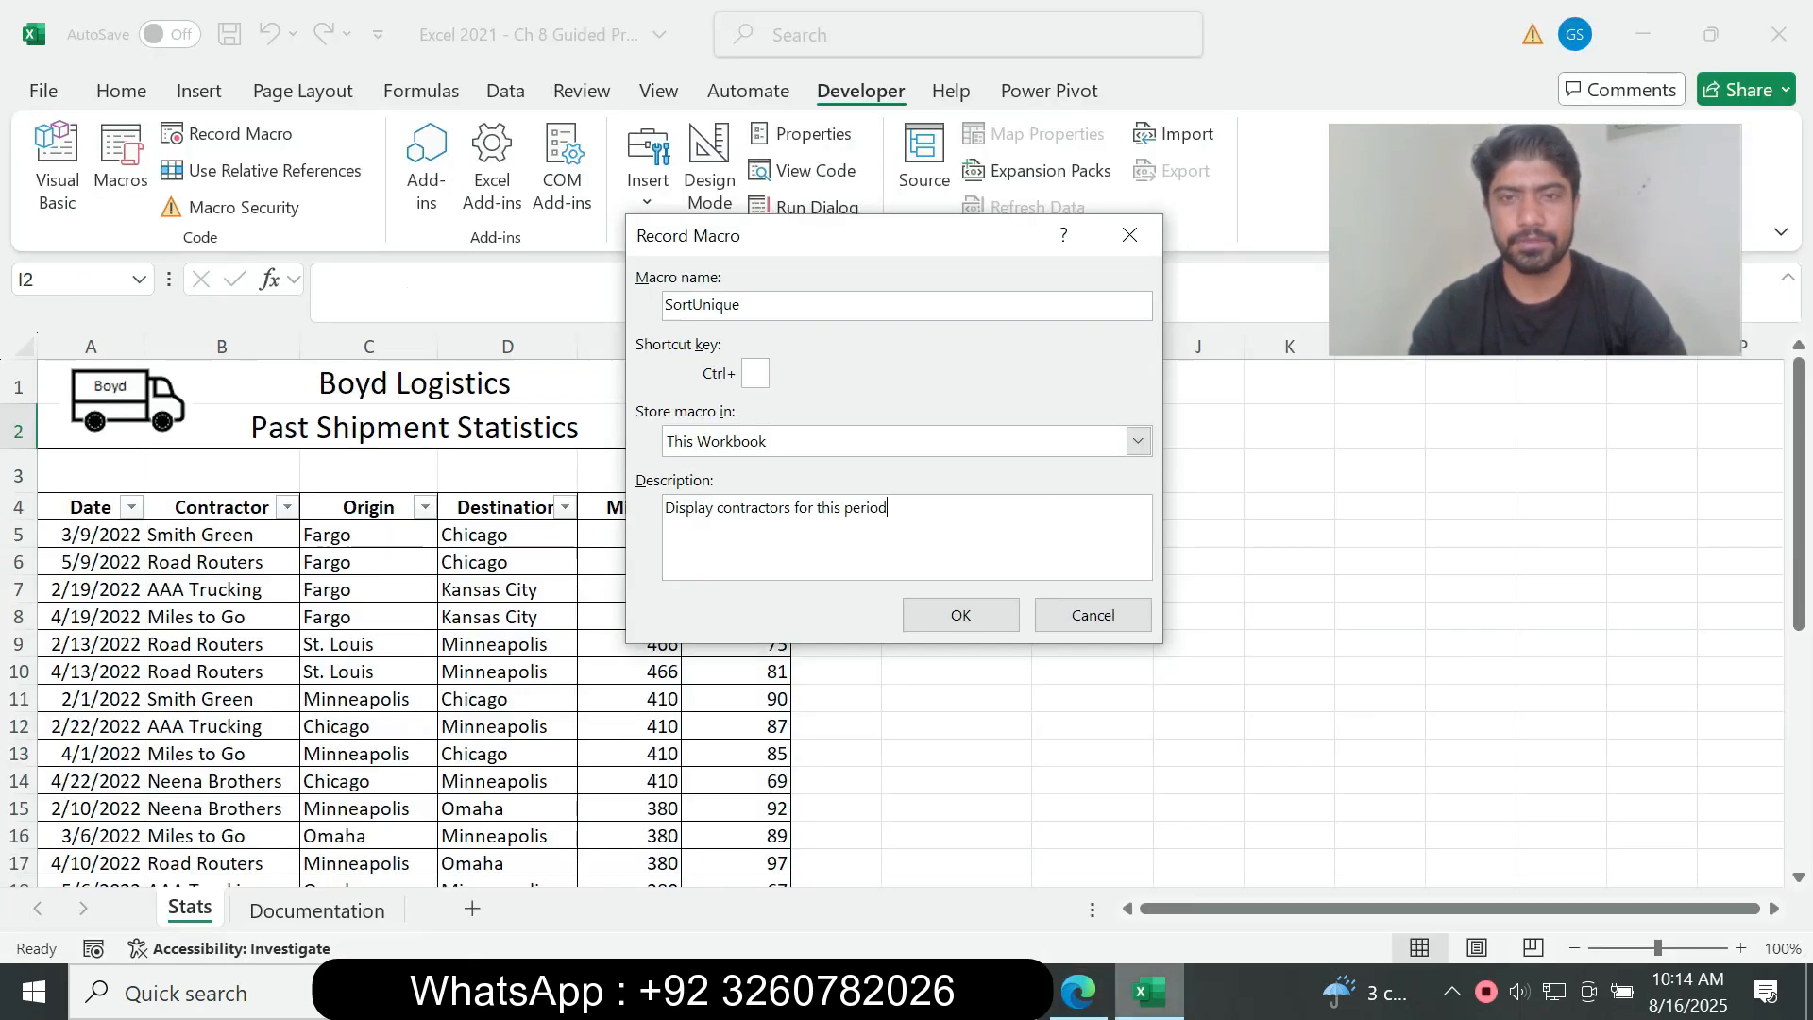
key(Return)
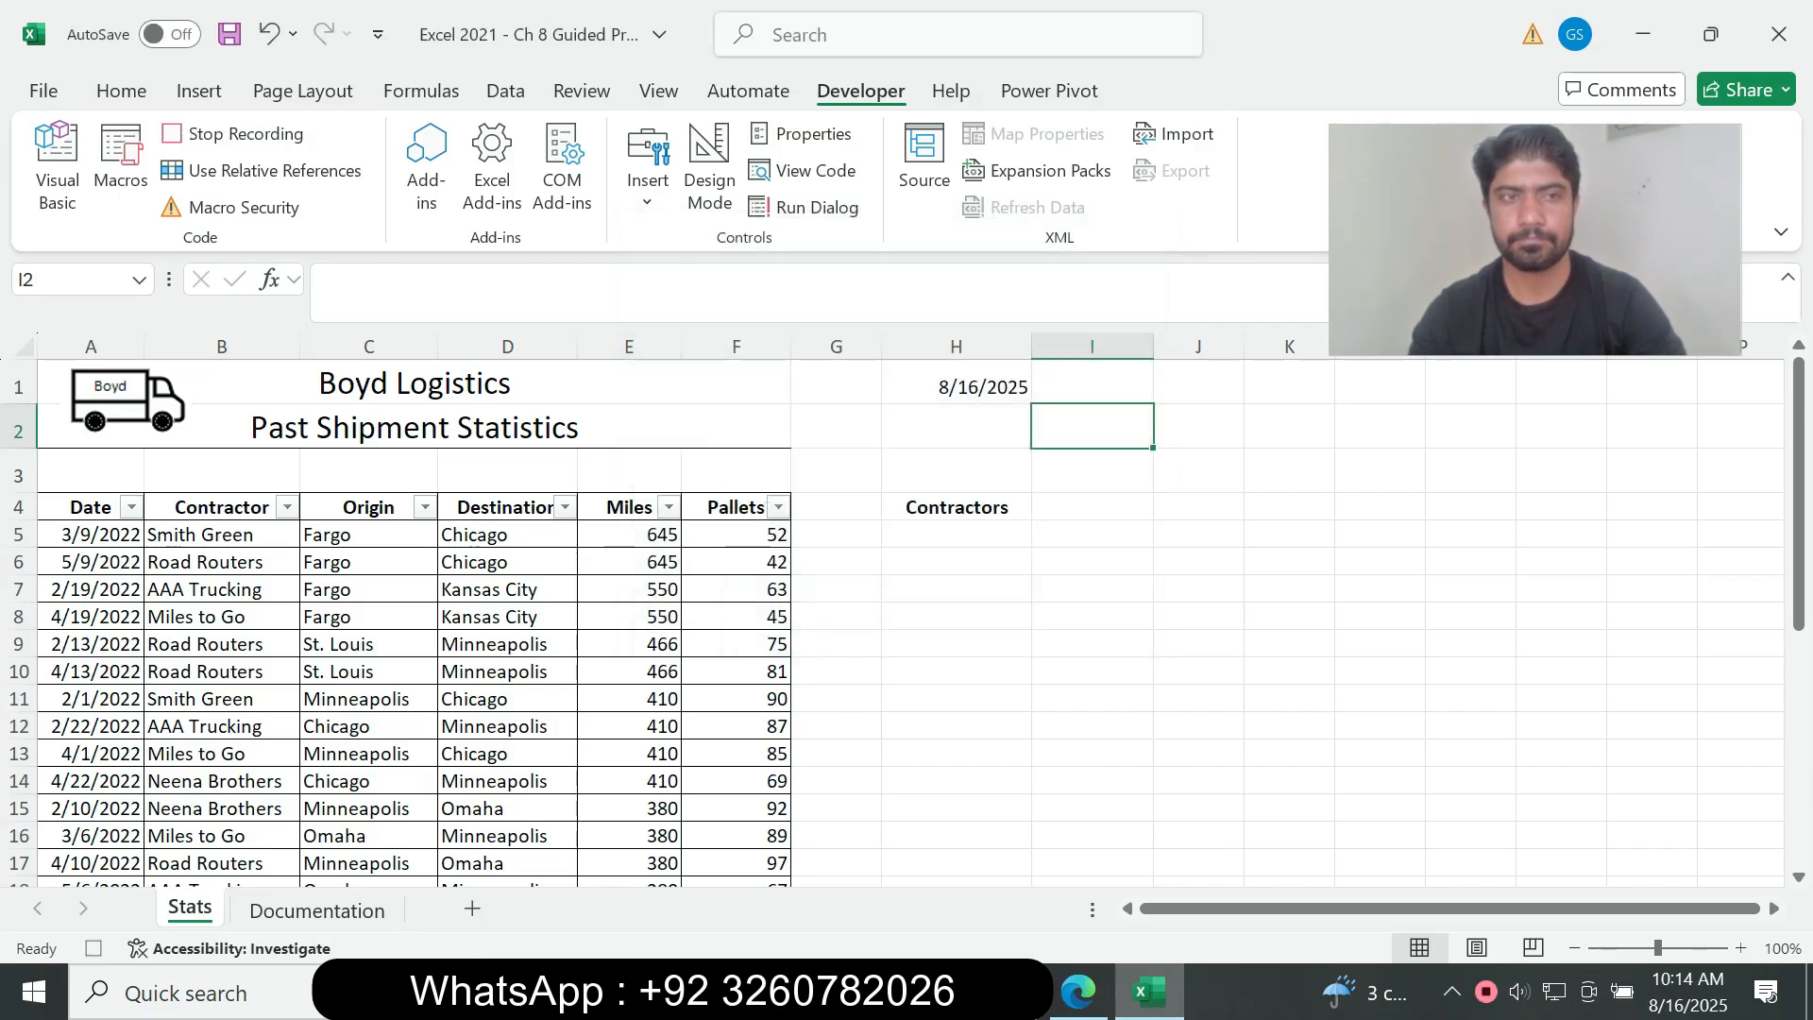
Step: Read instruction 6g in the assignment PDF and select cell I5 on the Stats sheet in Excel
key(alt+Tab)
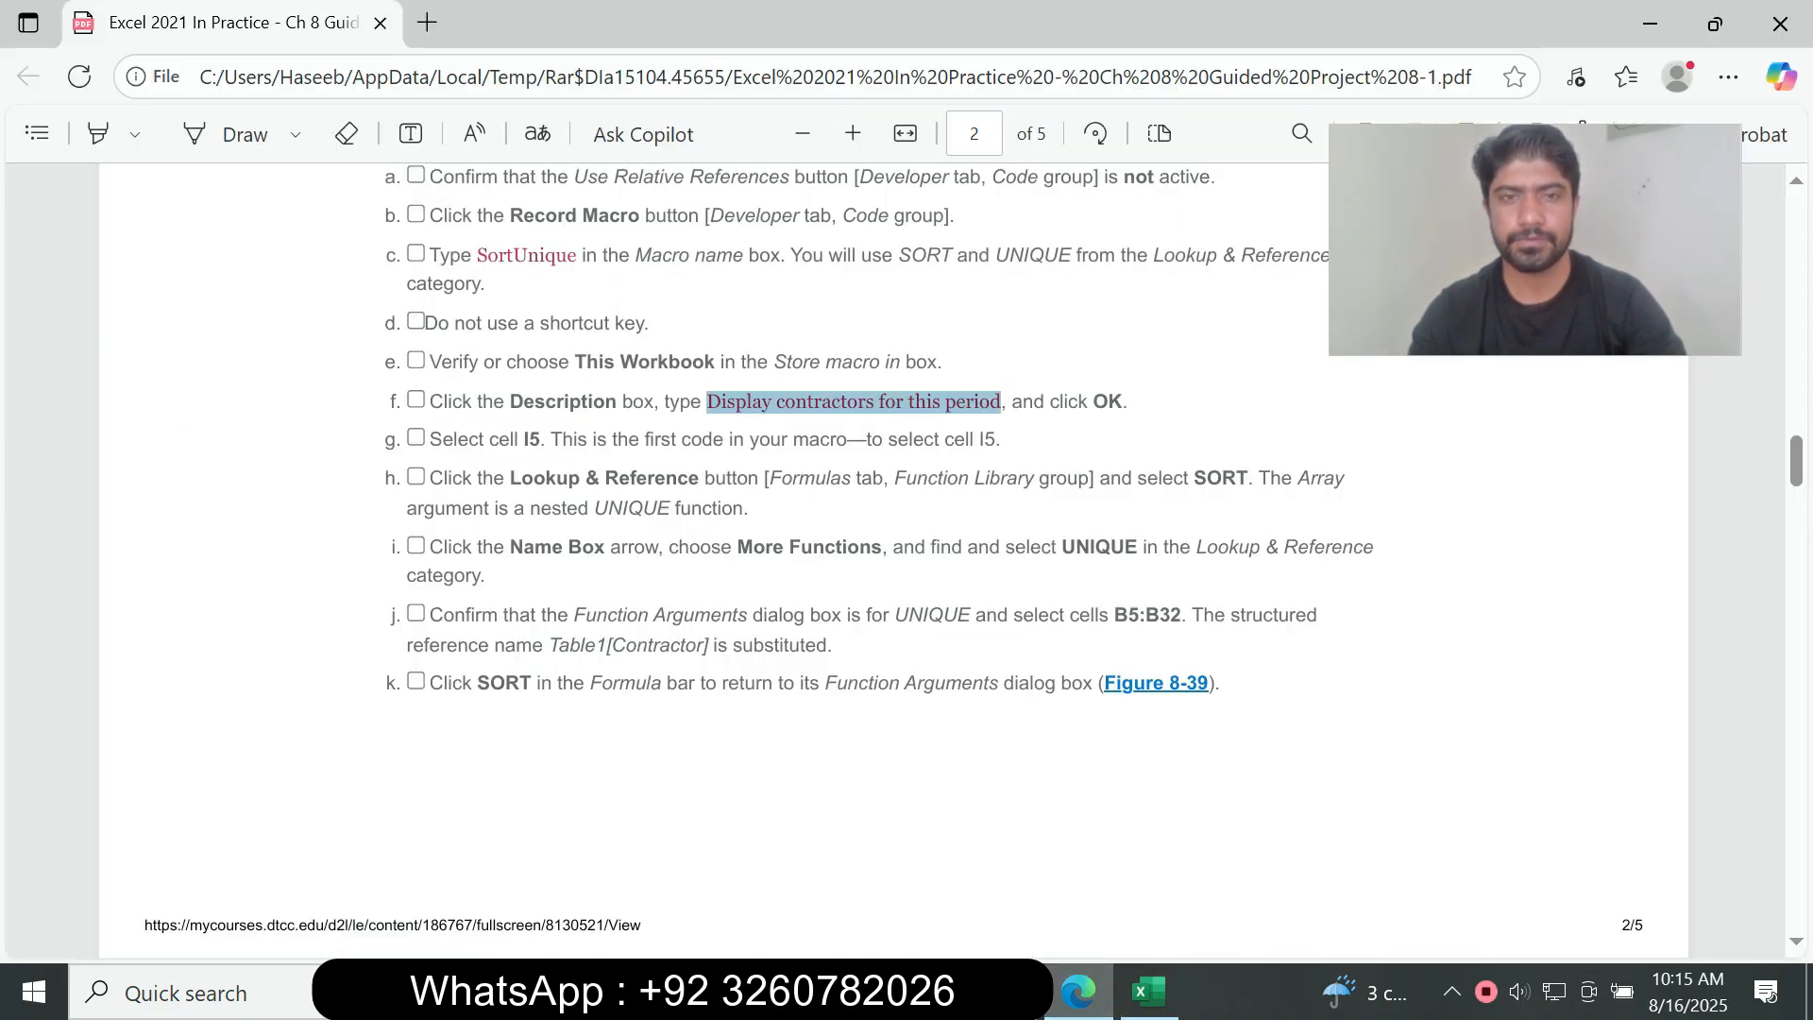
drag(442, 439, 529, 439)
click(529, 440)
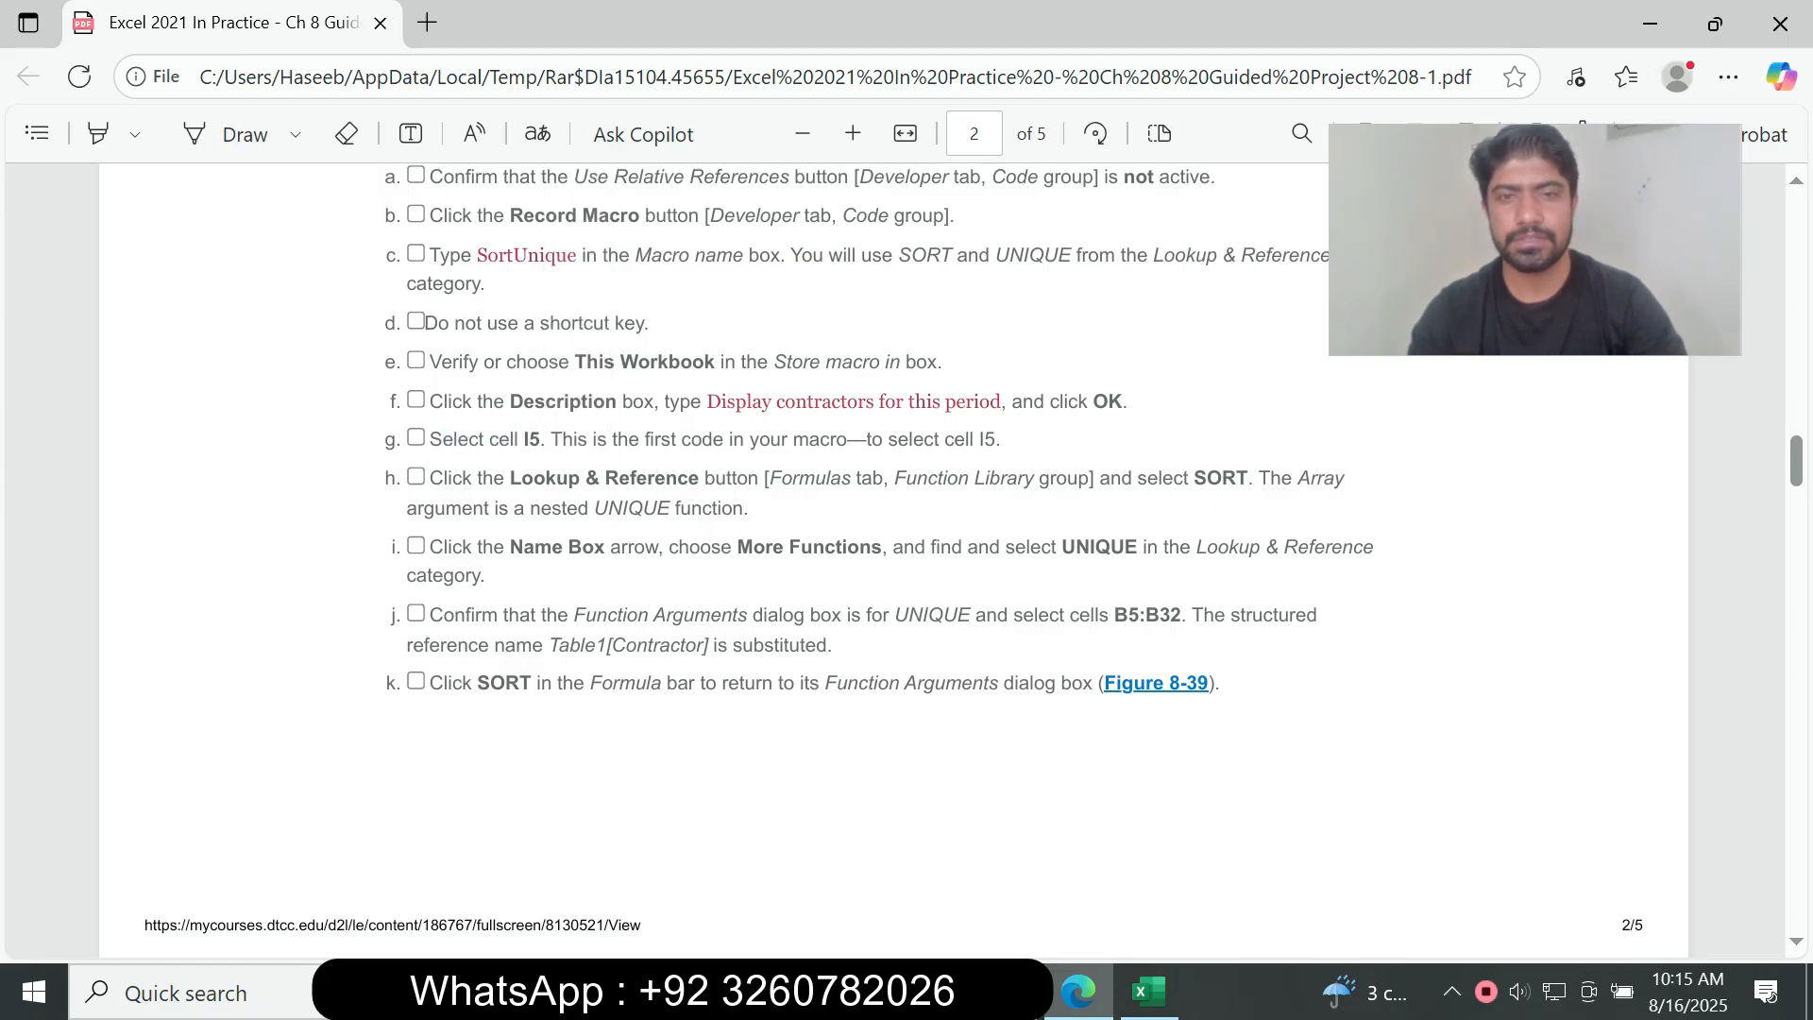
key(alt+Tab)
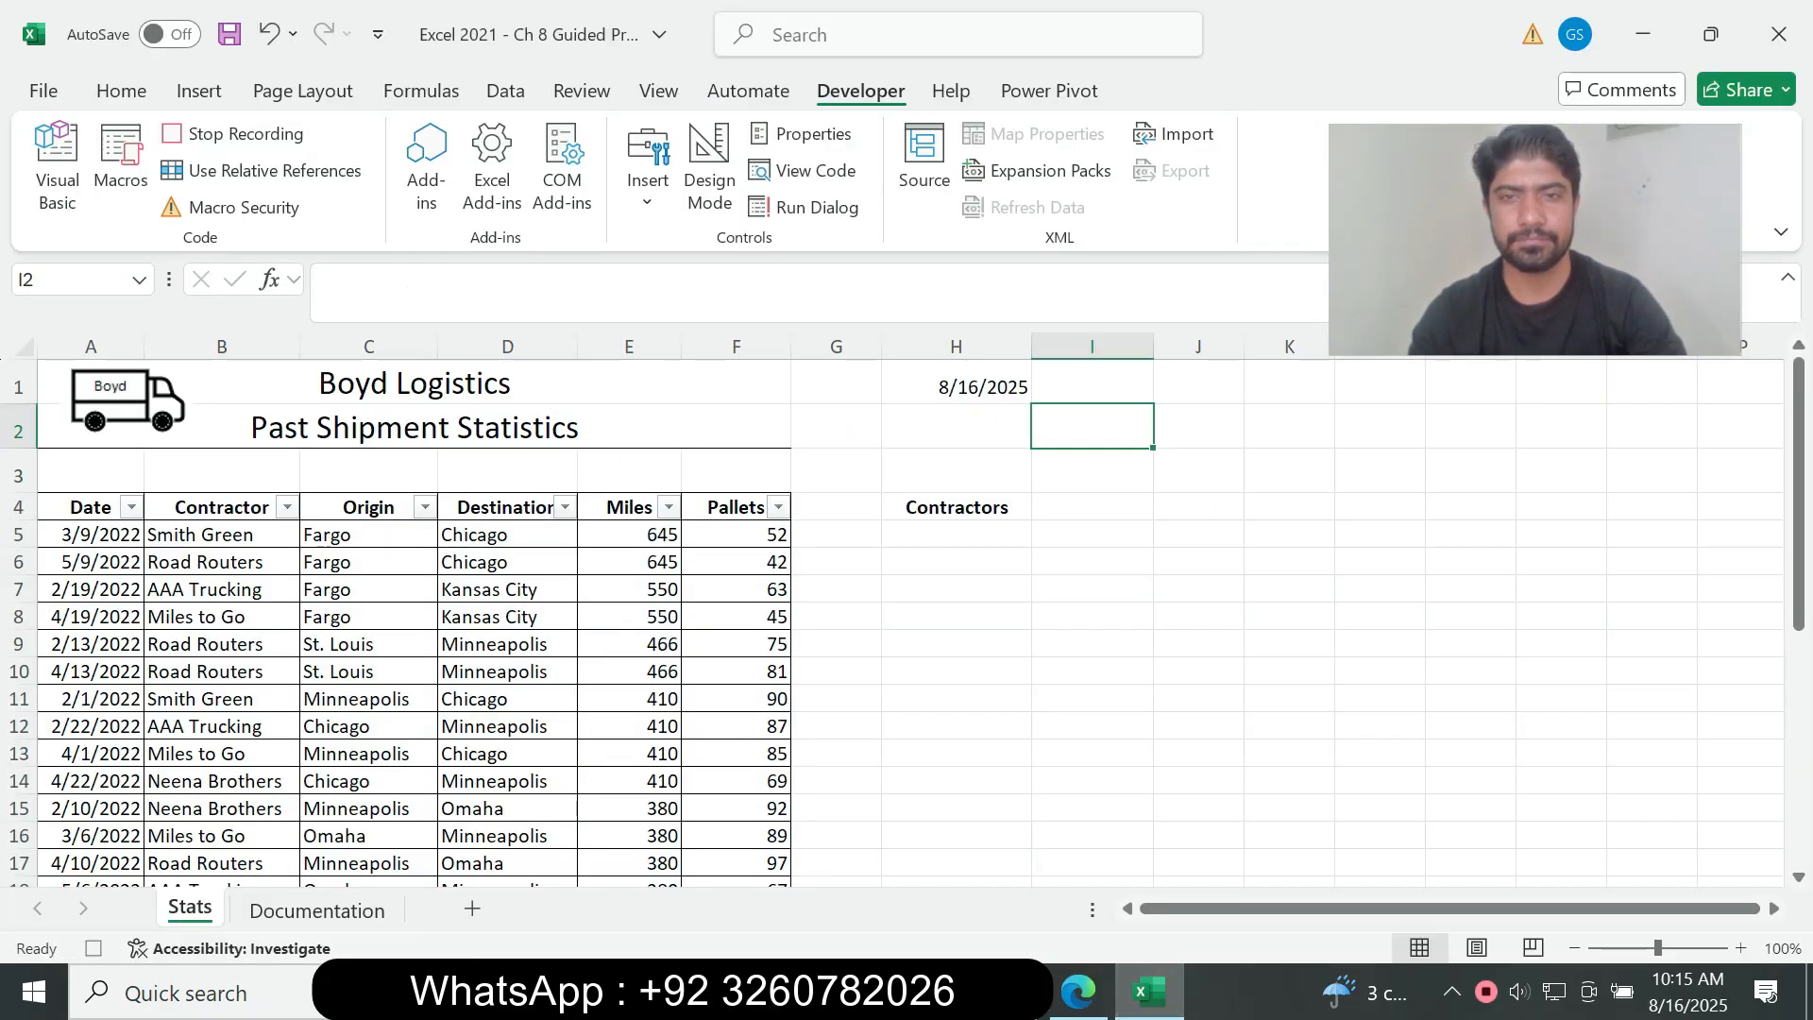
click(1092, 589)
click(1093, 507)
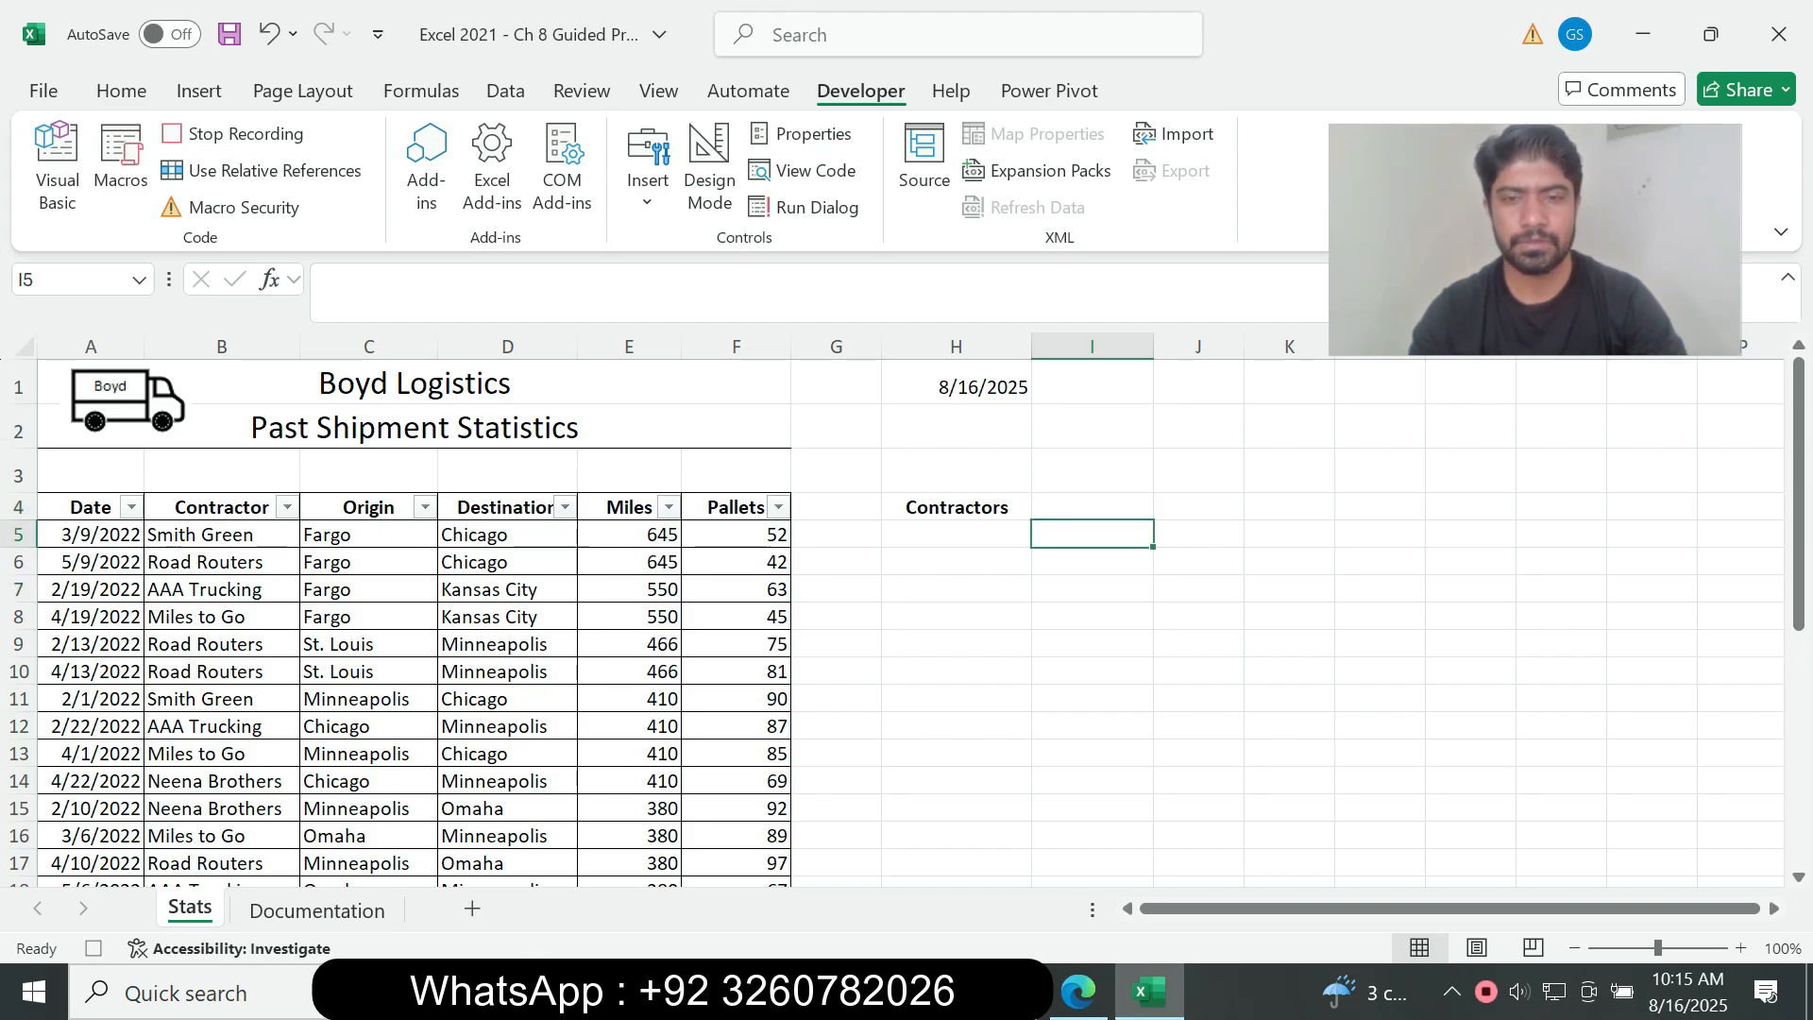
Step: Examine instructions 6g to 6k and Figure 8-39 in the assignment PDF for building the nested SORT and UNIQUE formula
click(1079, 992)
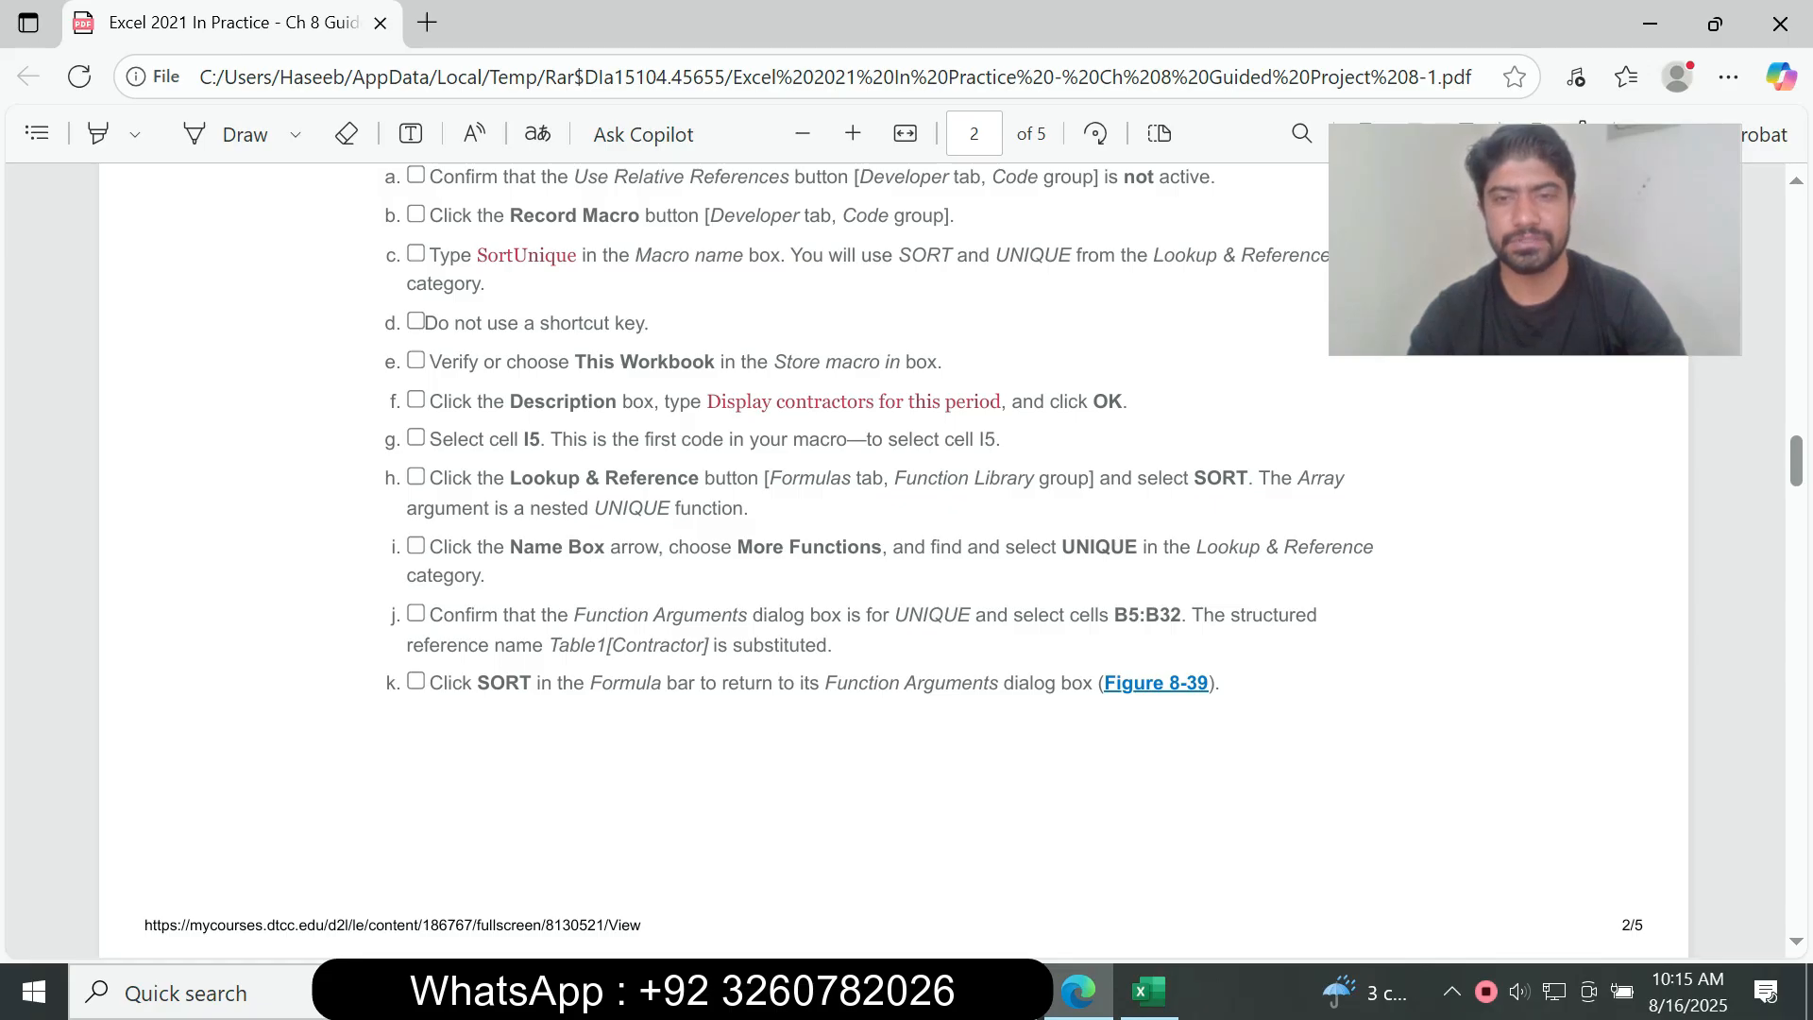
scroll(893, 559, down, 5)
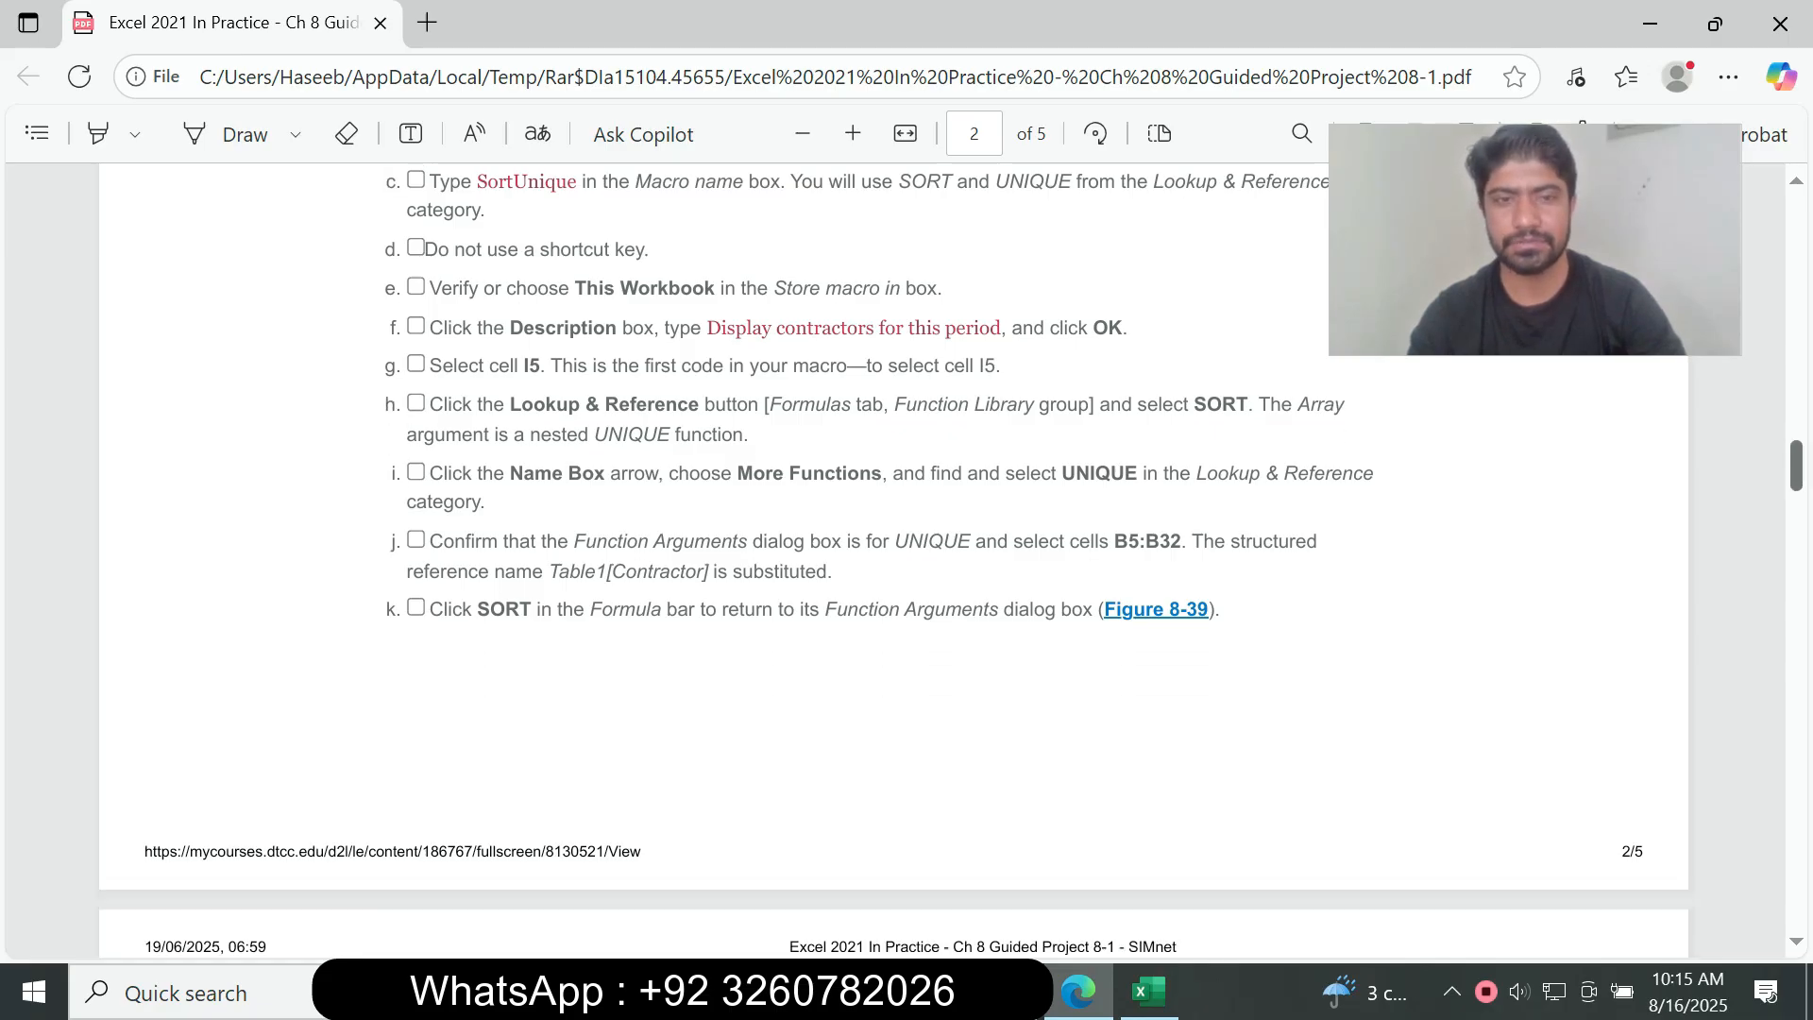
scroll(893, 559, down, 3)
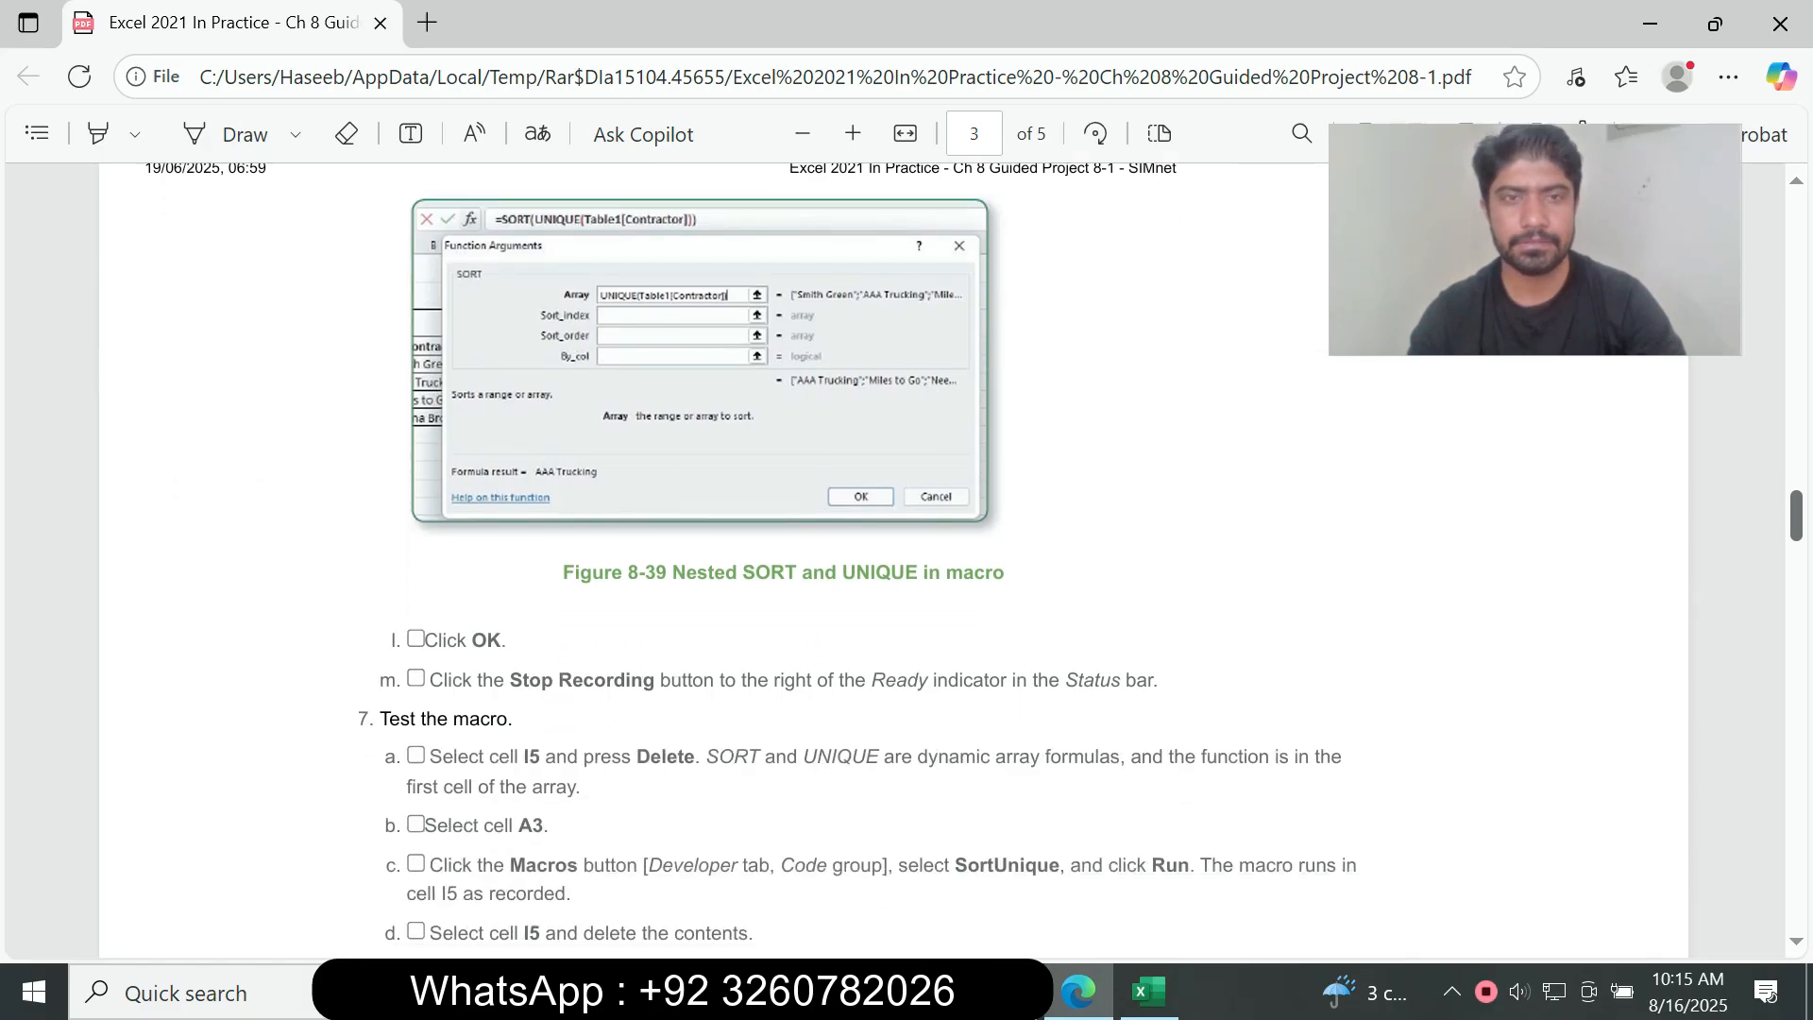
scroll(755, 559, down, 3)
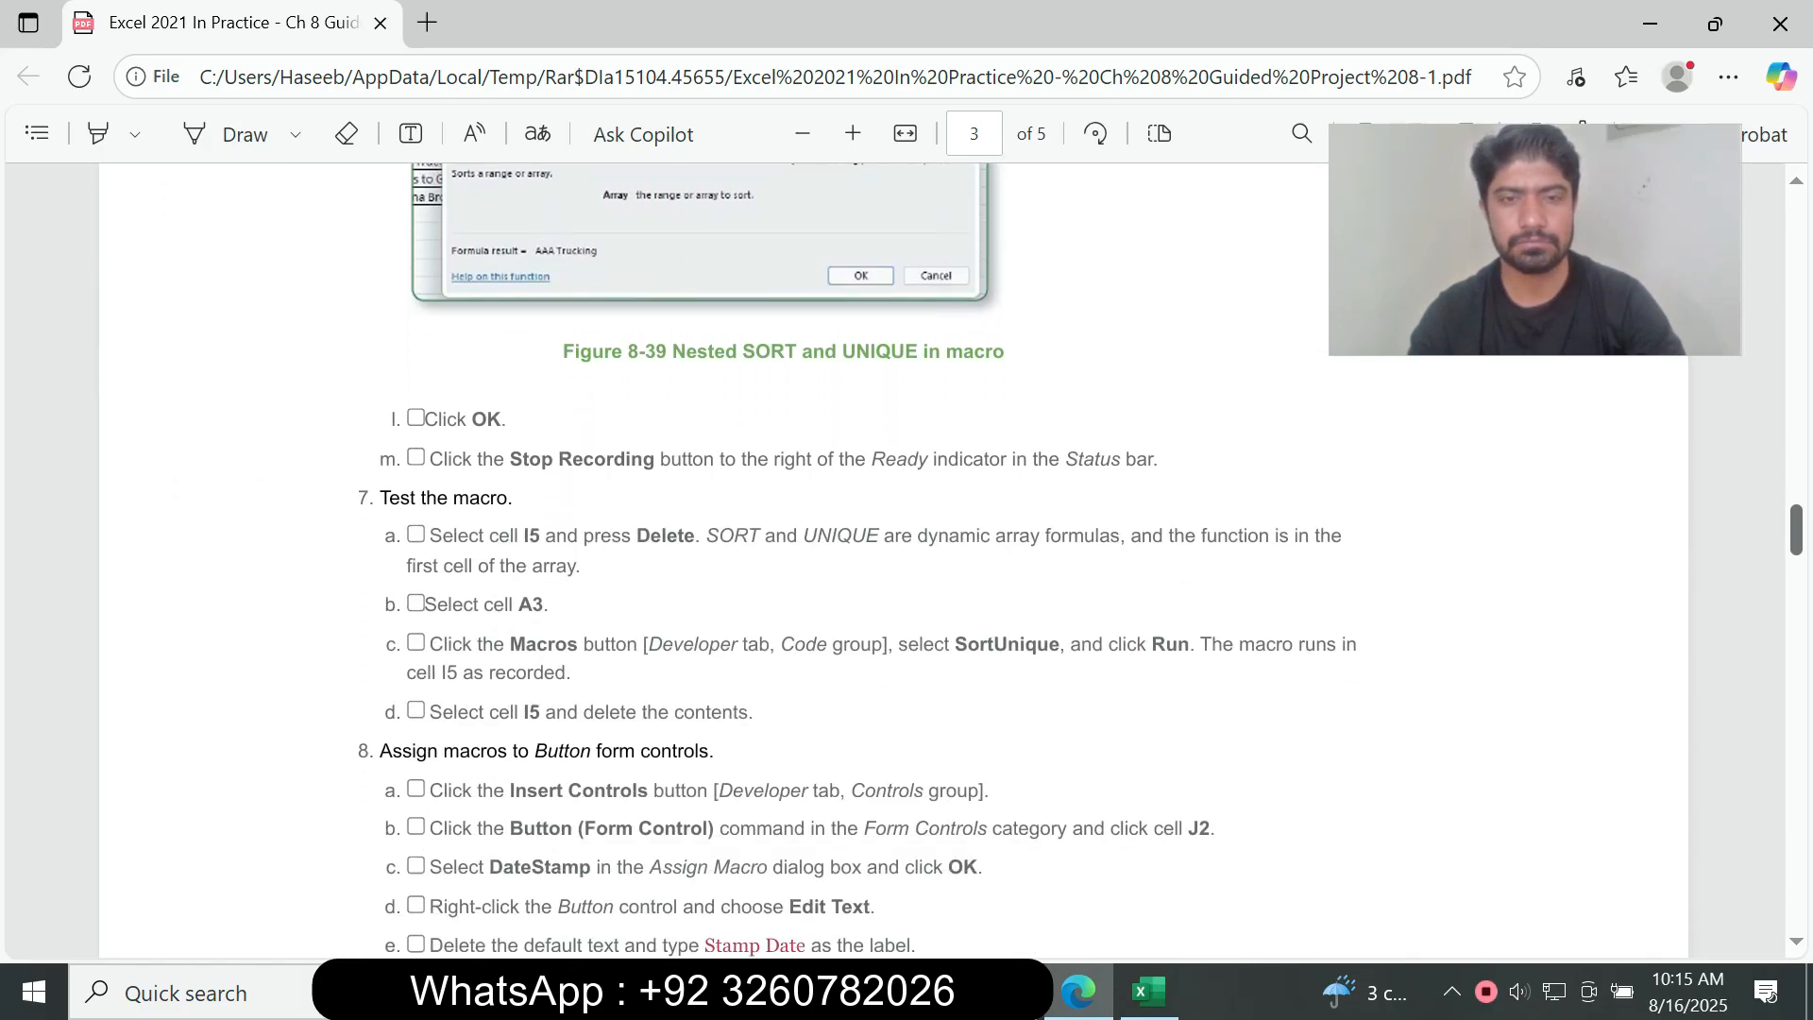
scroll(893, 559, up, 12)
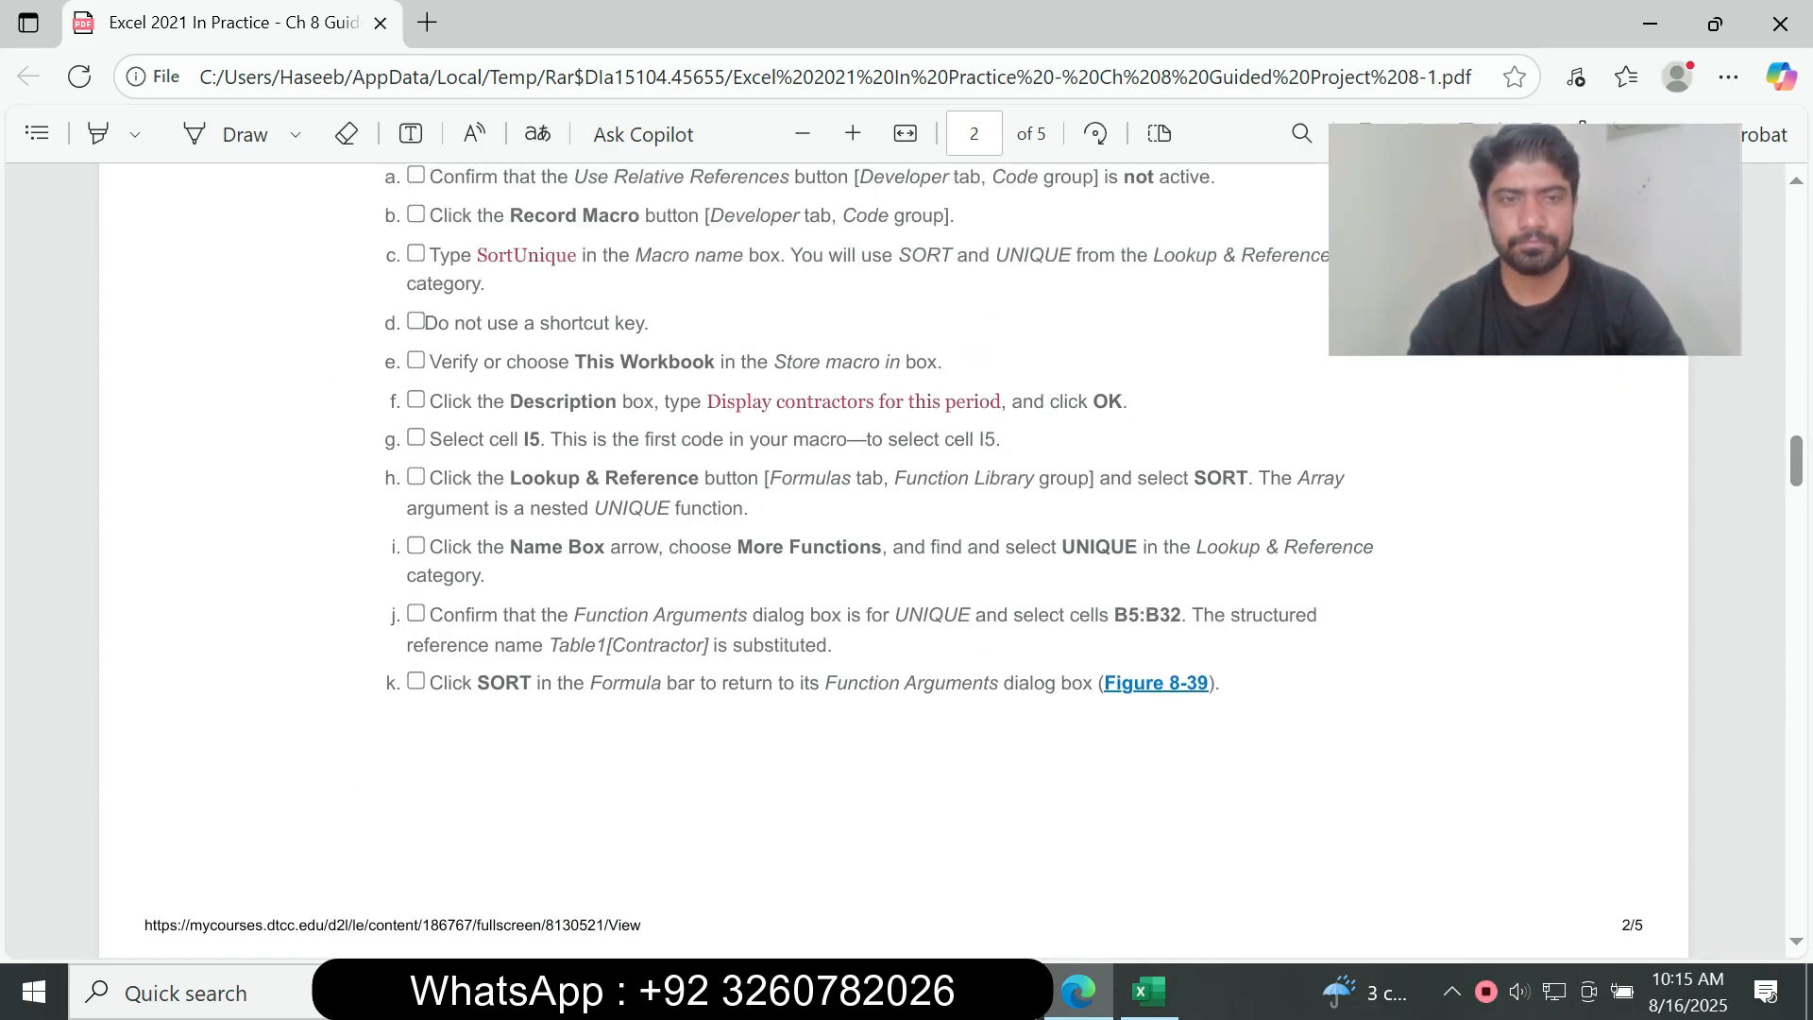
drag(430, 478, 1216, 683)
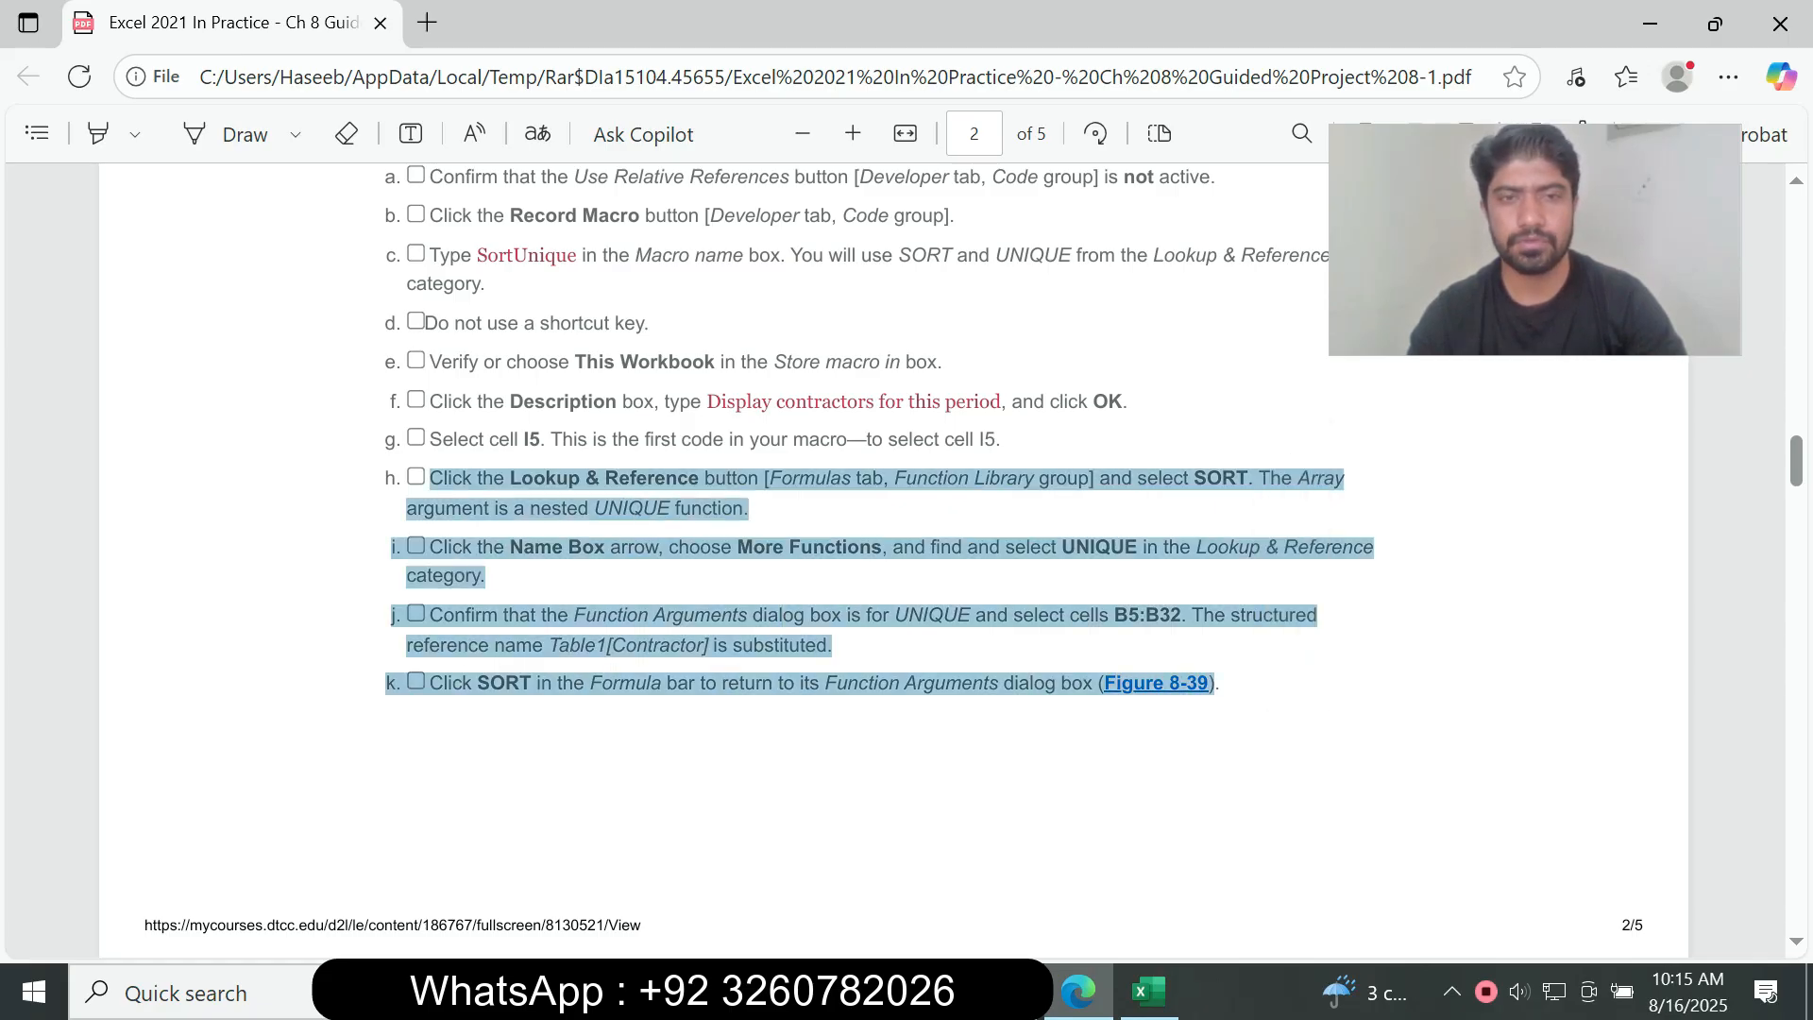
click(1149, 992)
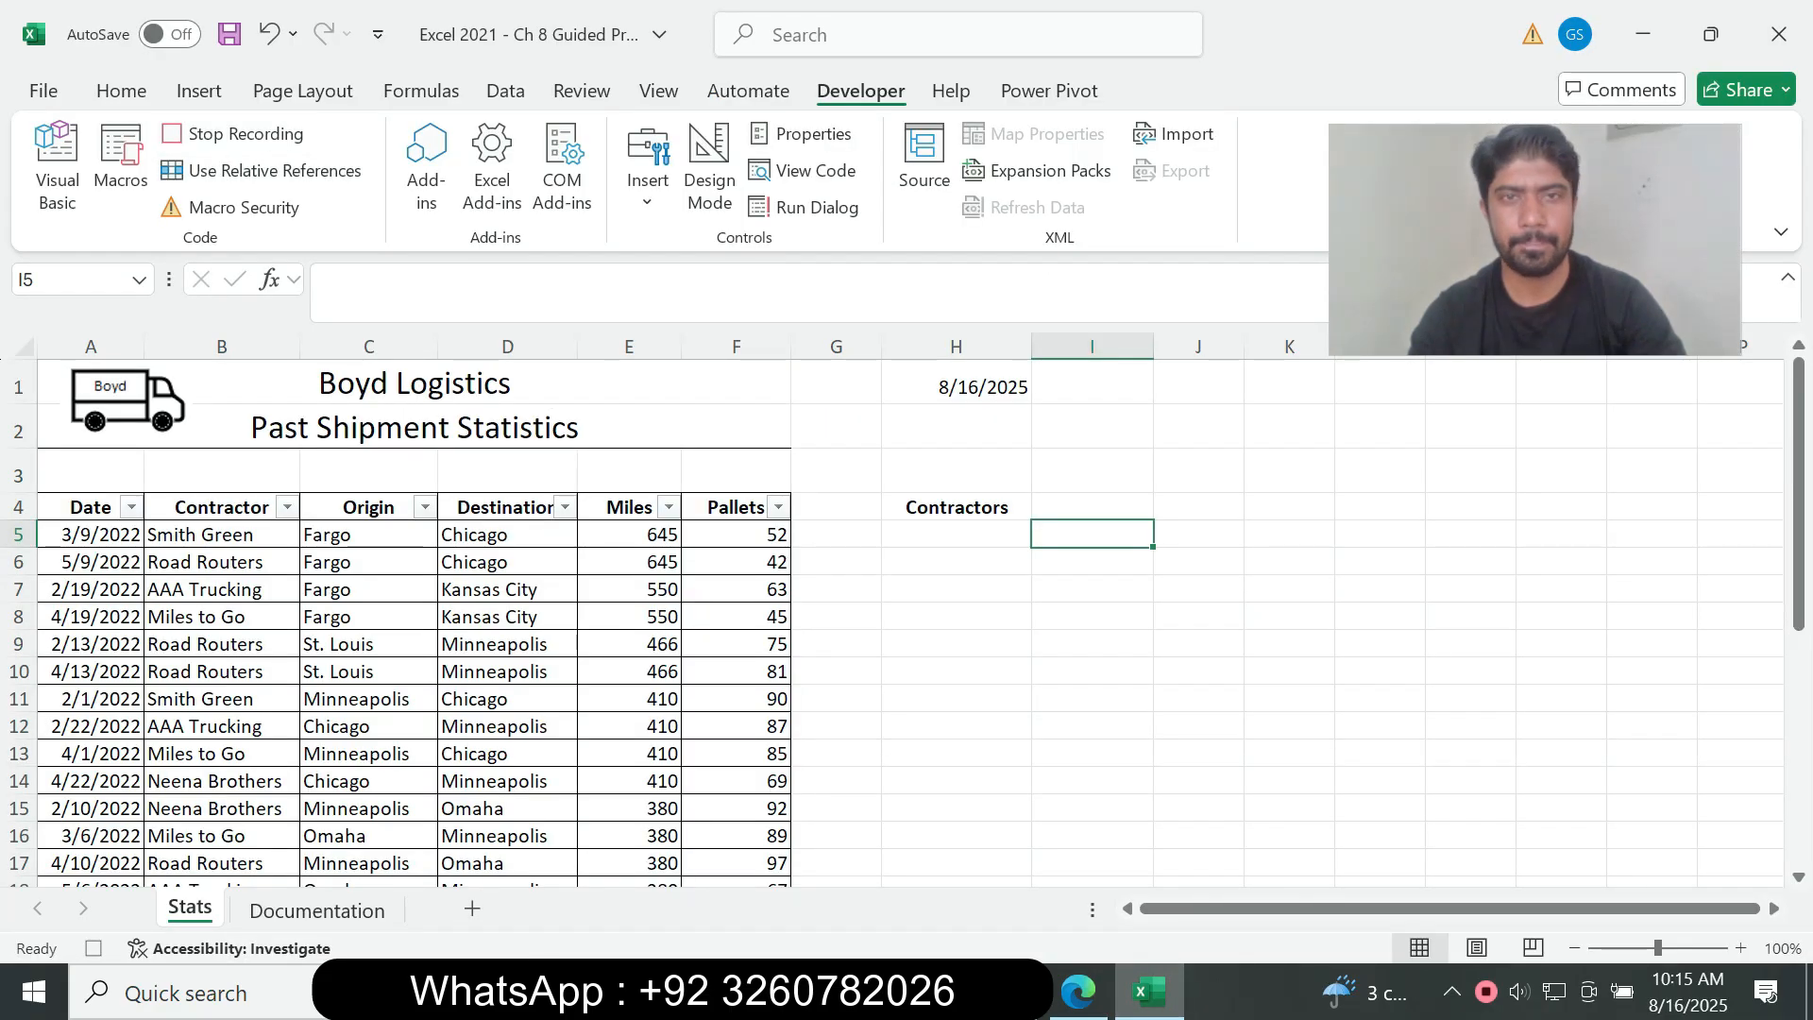
click(1078, 991)
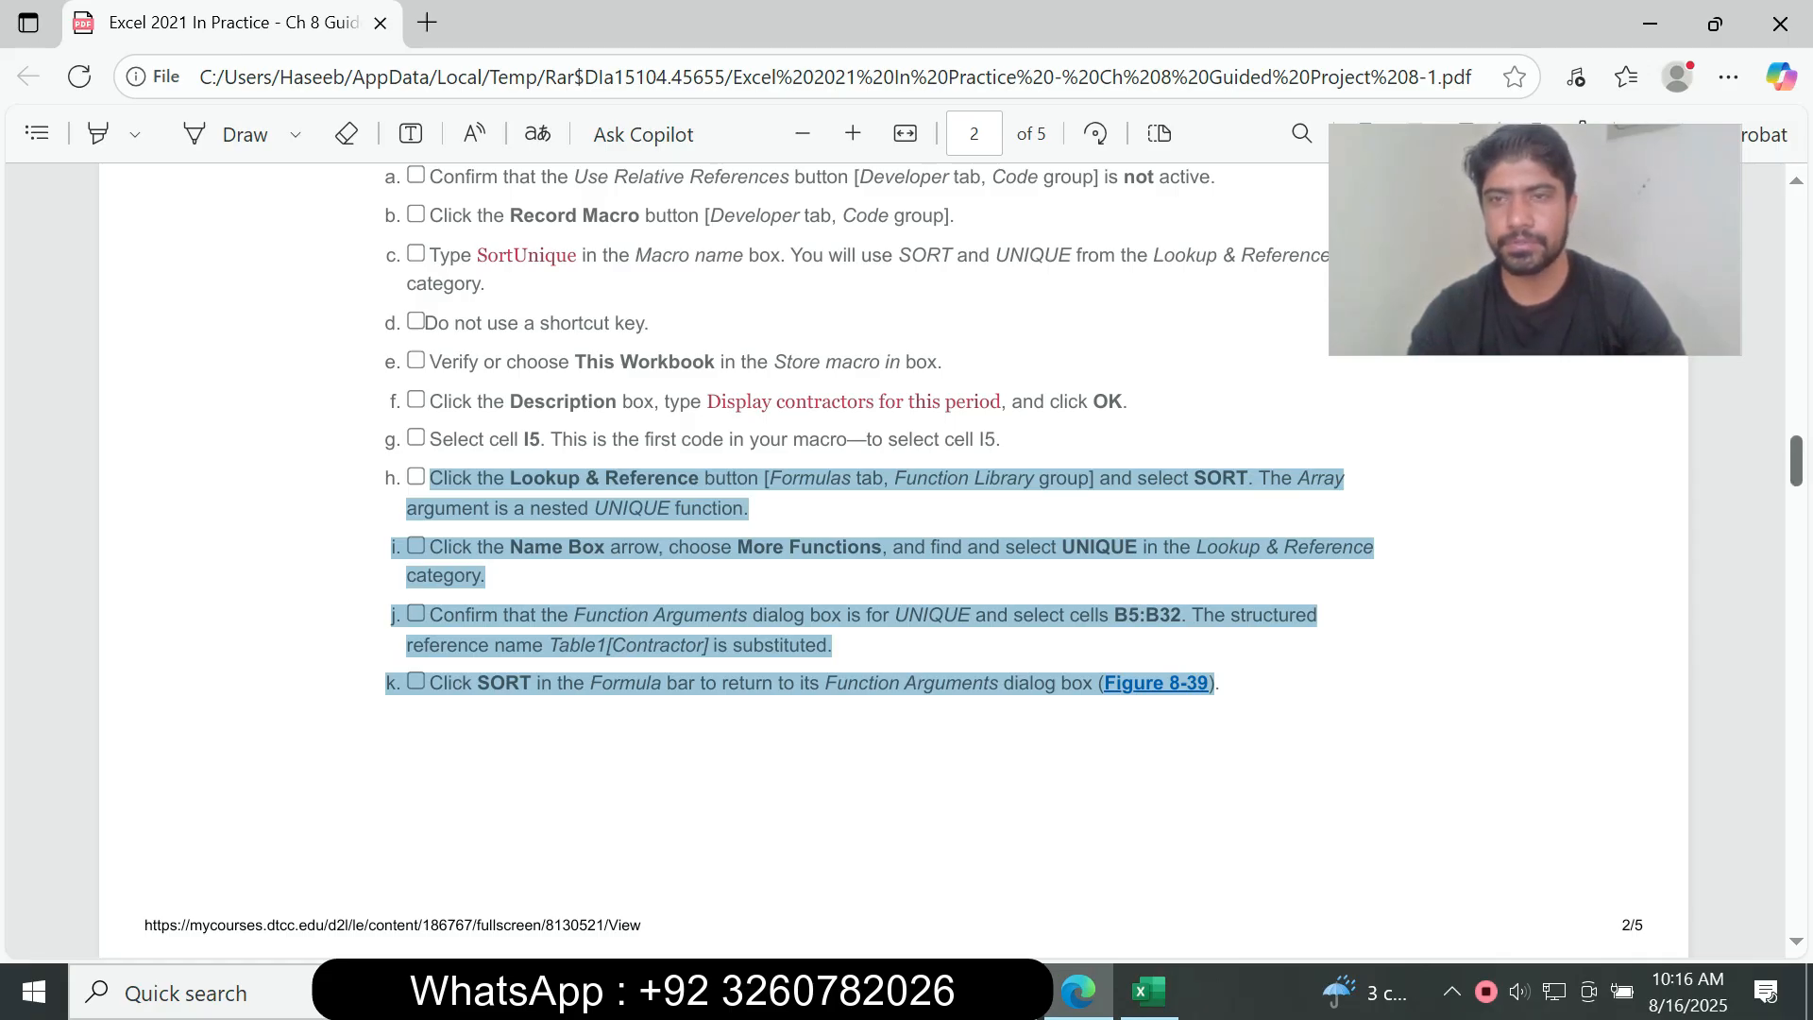
scroll(893, 559, down, 3)
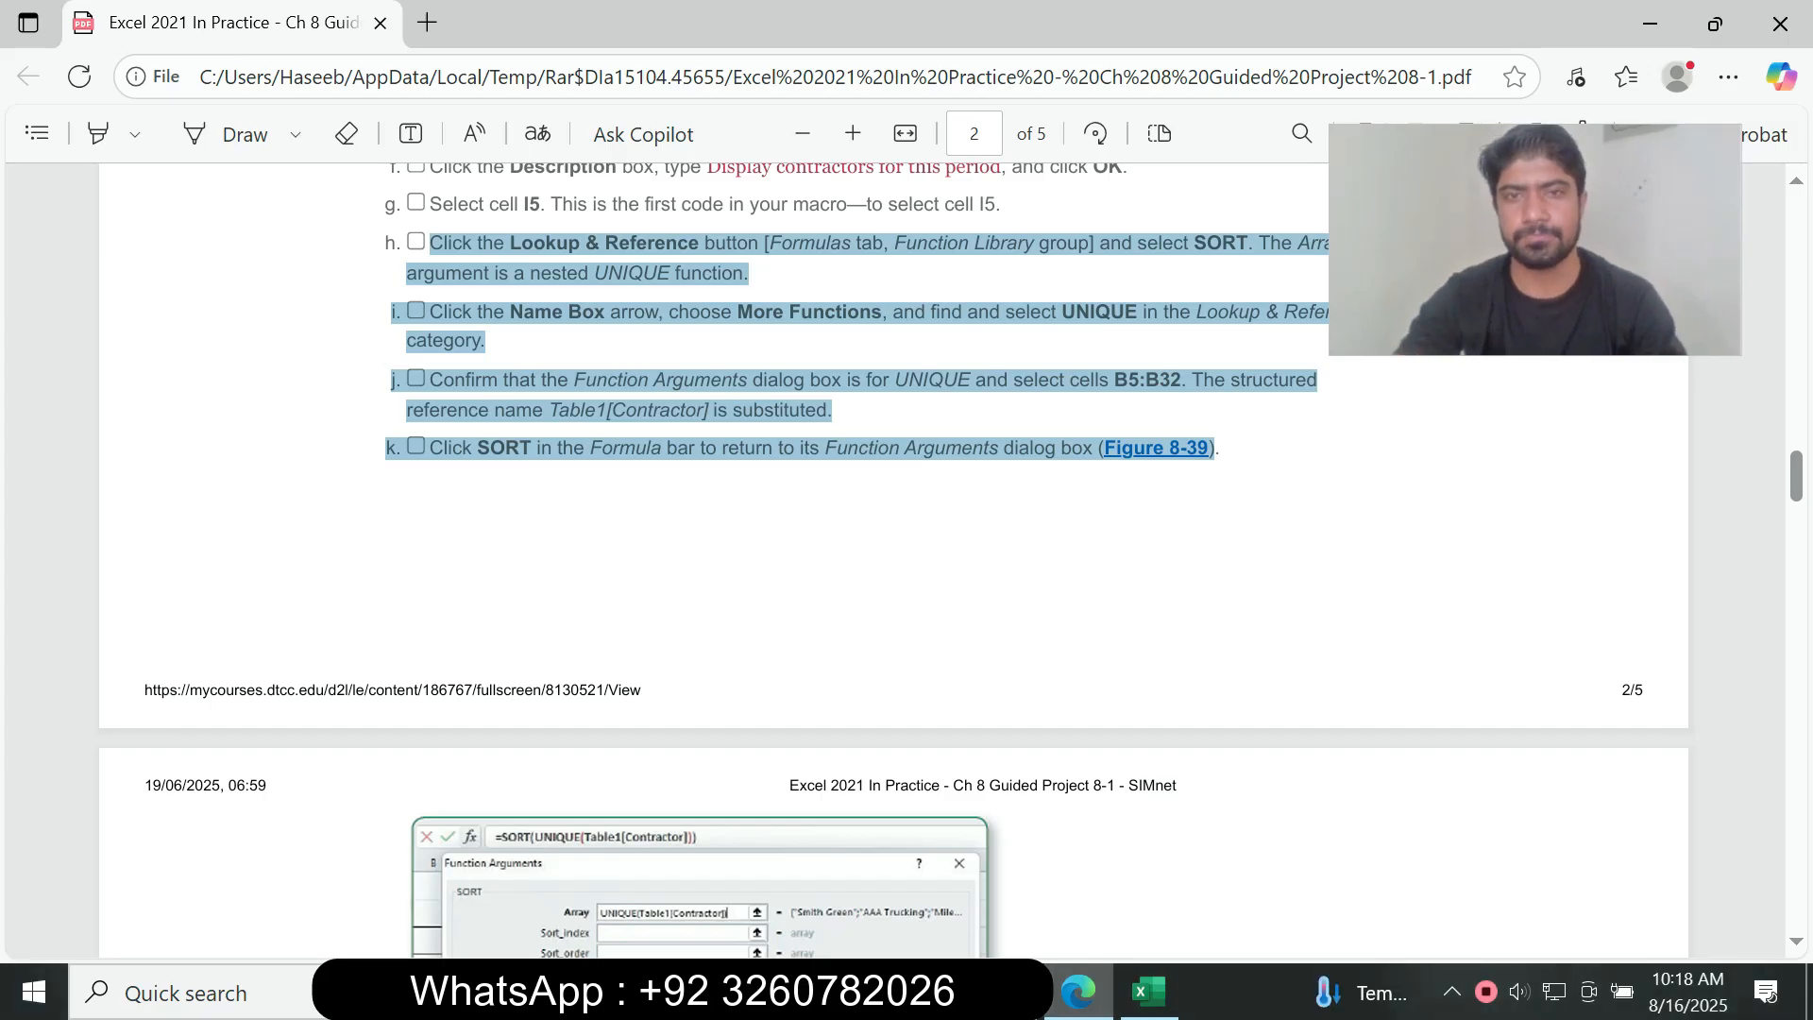
click(1039, 548)
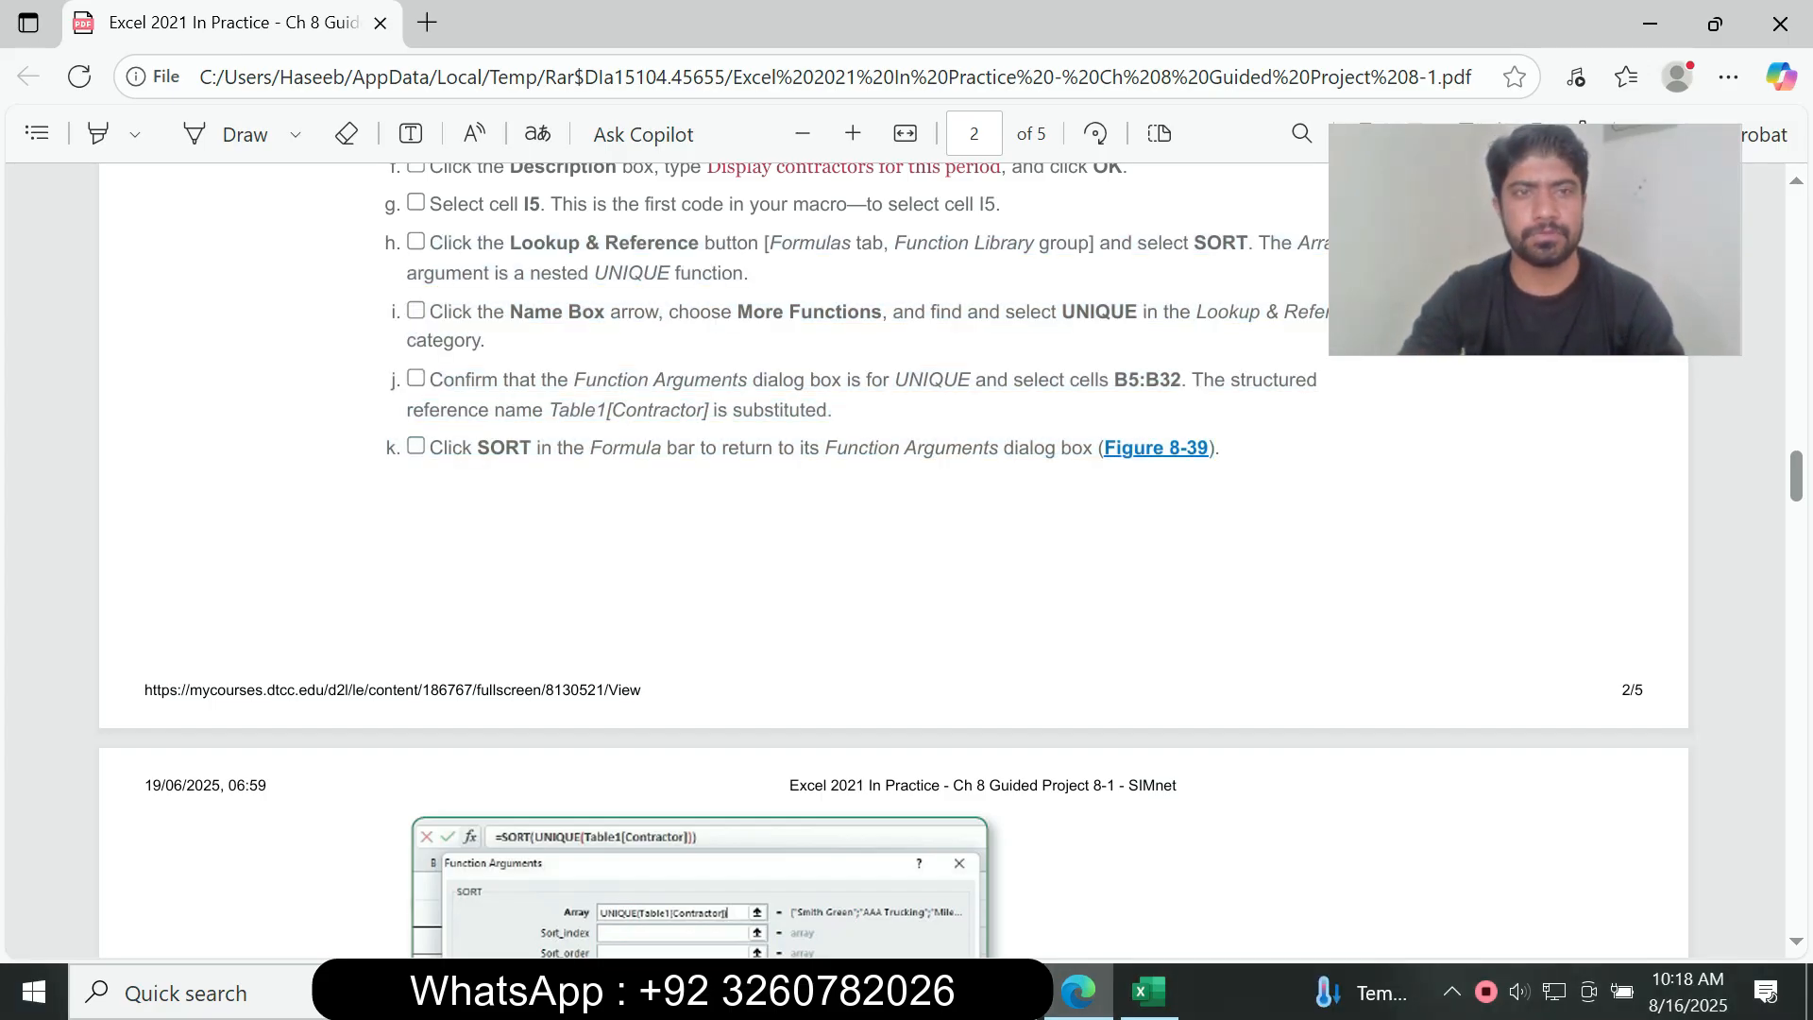
drag(478, 204, 546, 204)
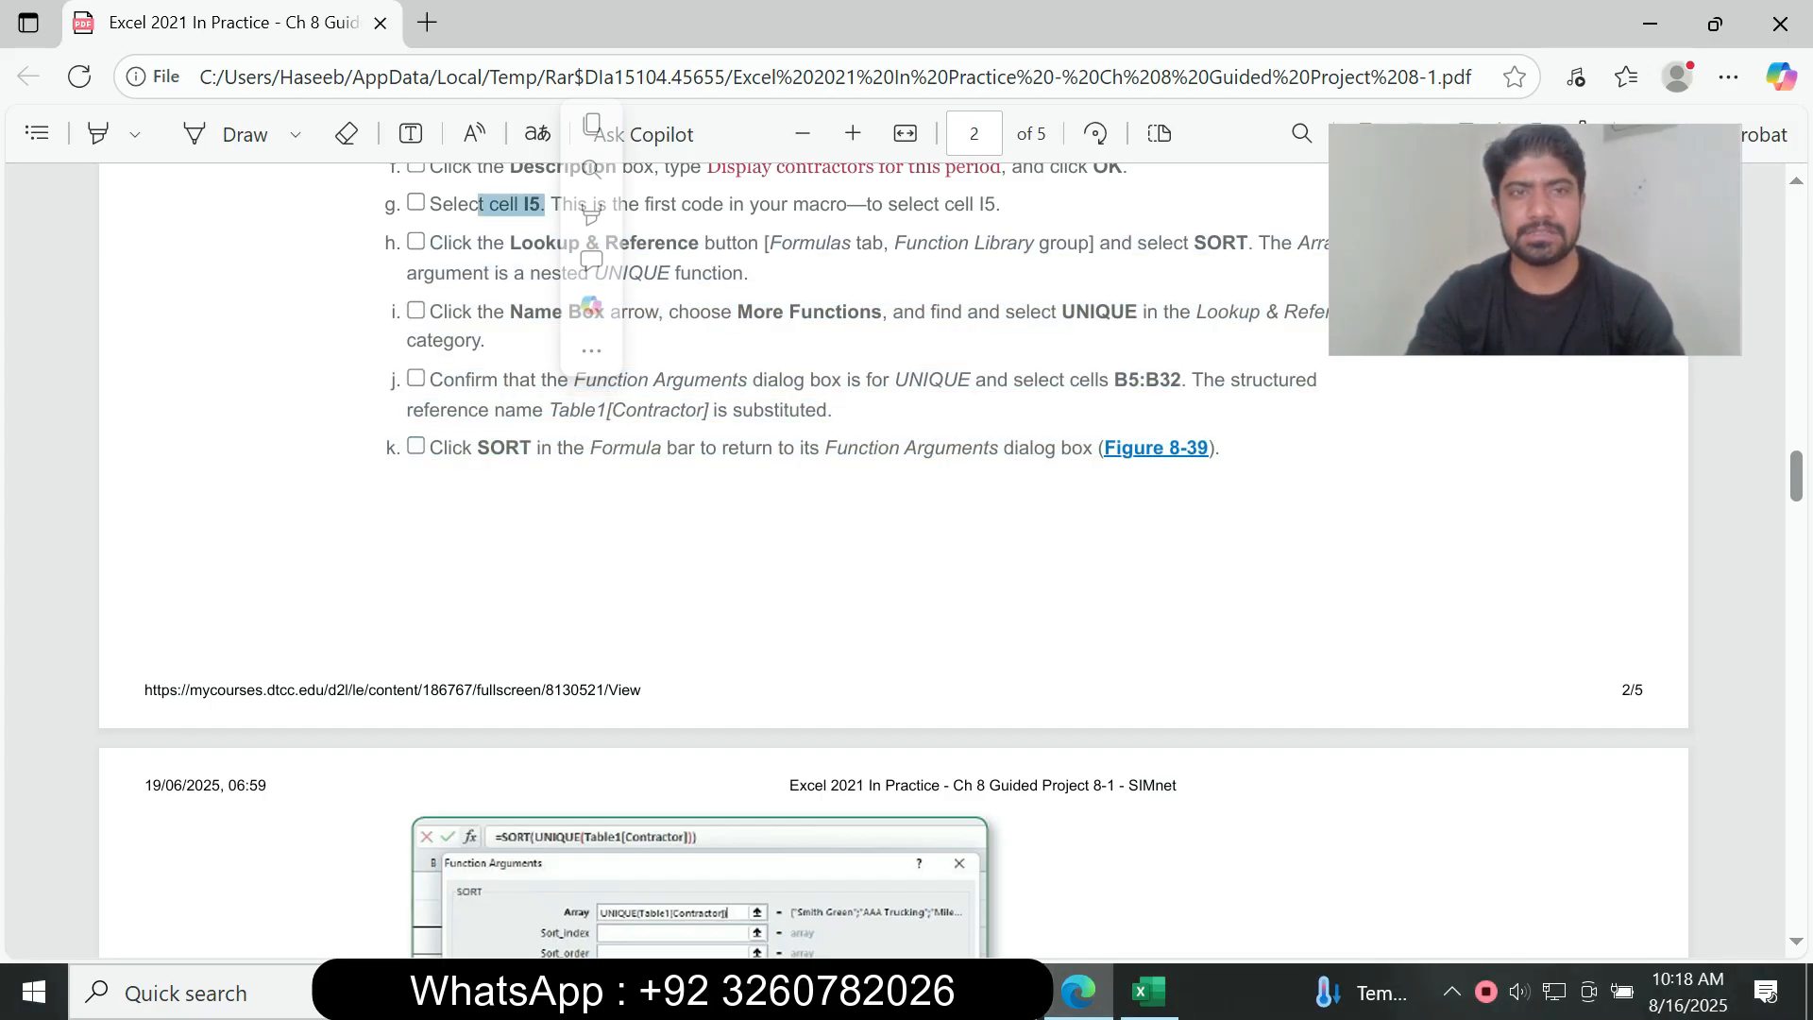
Step: Start a SORT formula in cell I5 of the Stats sheet in Excel with a nested UNIQUE function as its array
click(1149, 992)
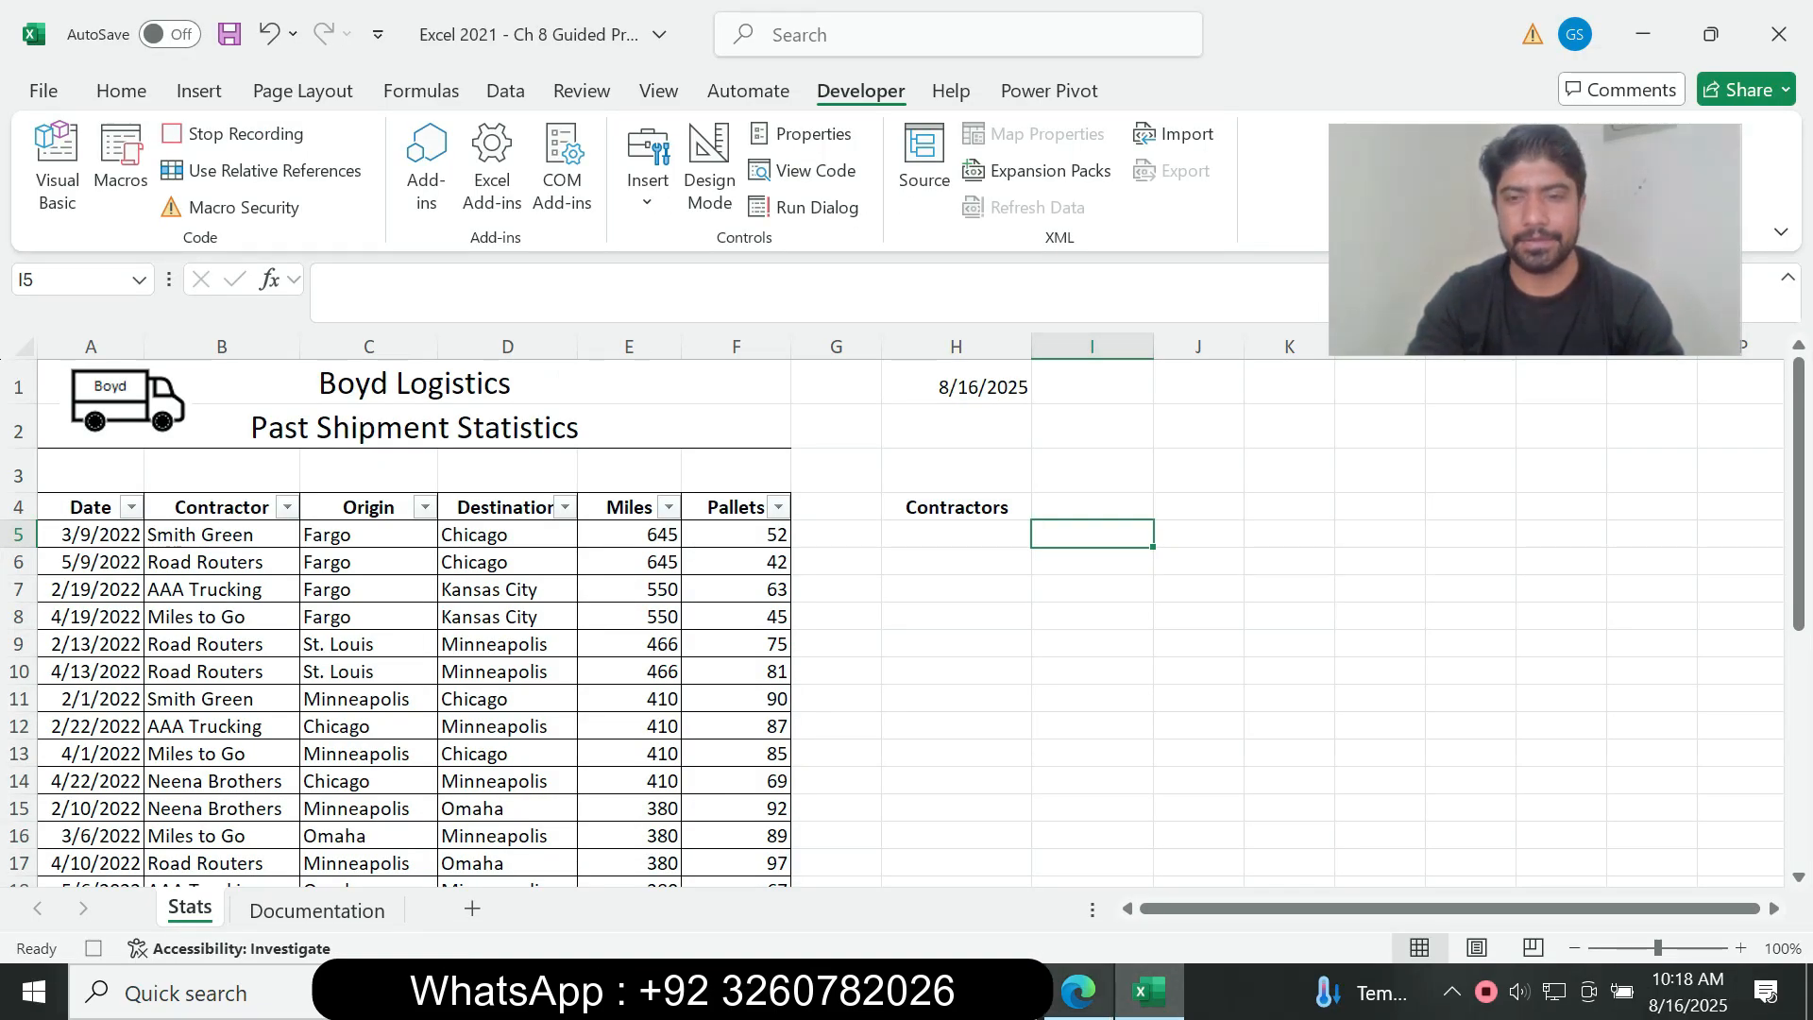
click(1079, 991)
drag(1535, 240, 1636, 266)
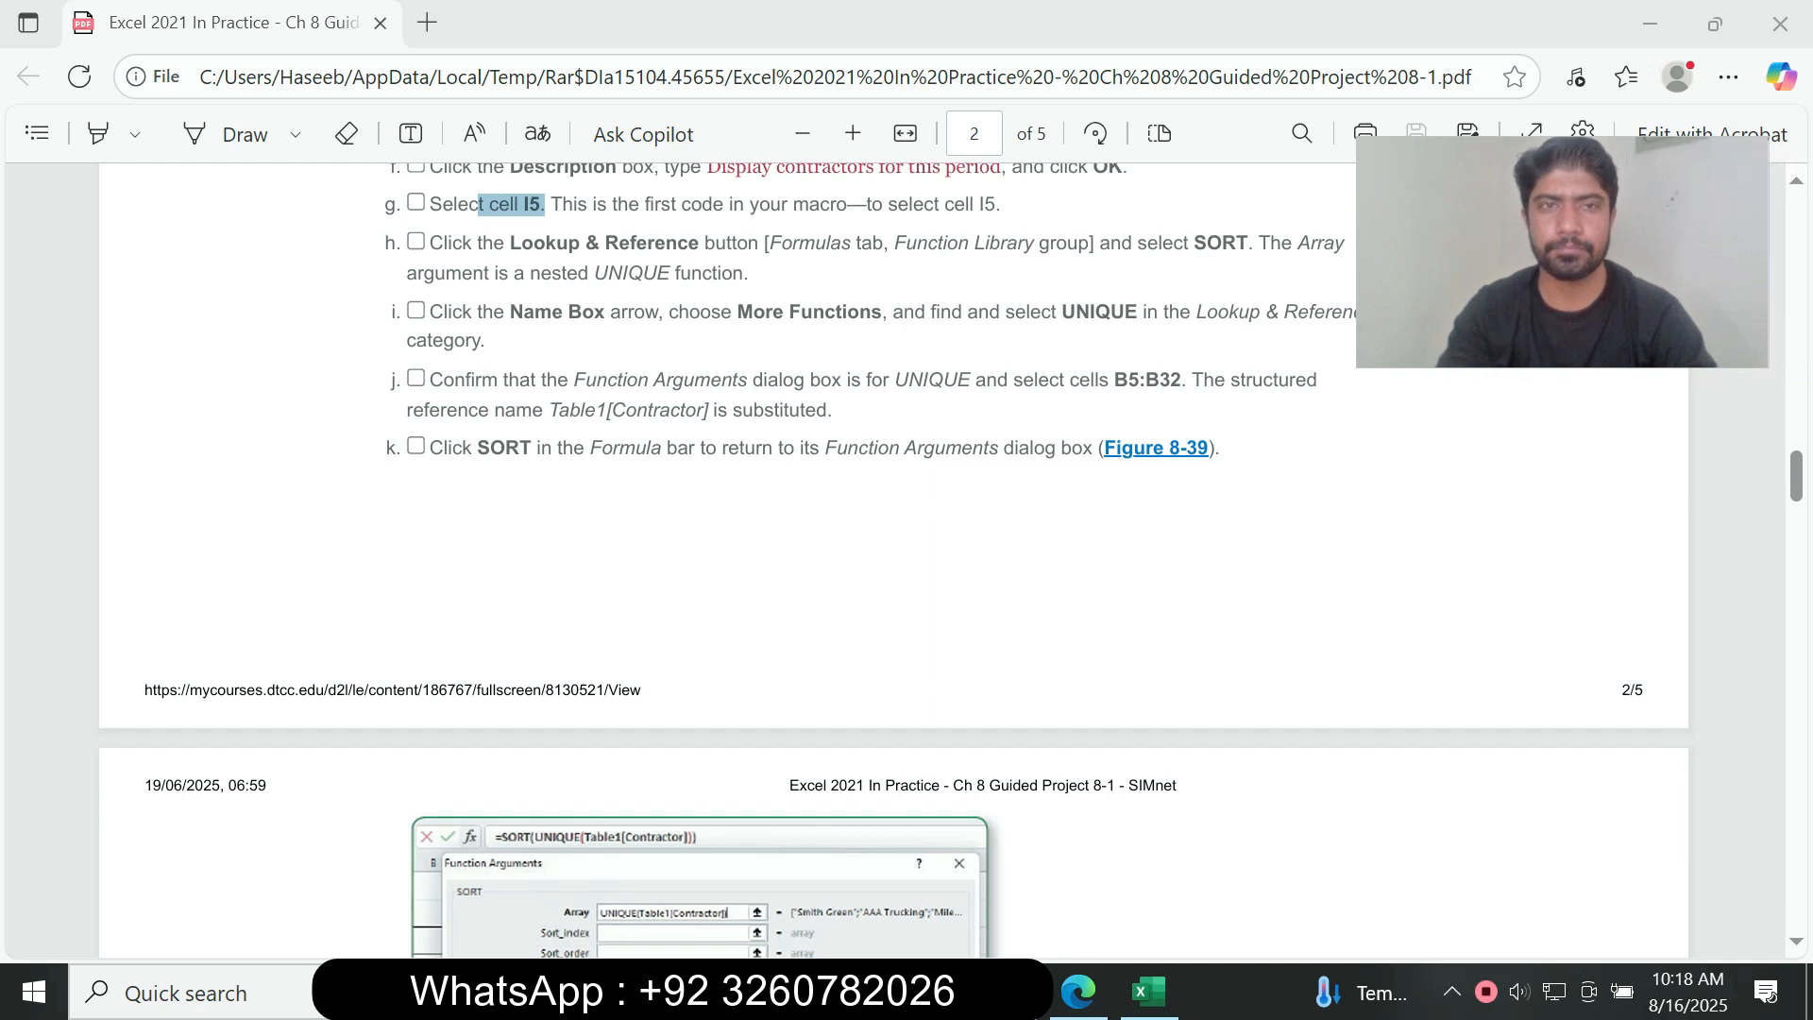
click(1149, 992)
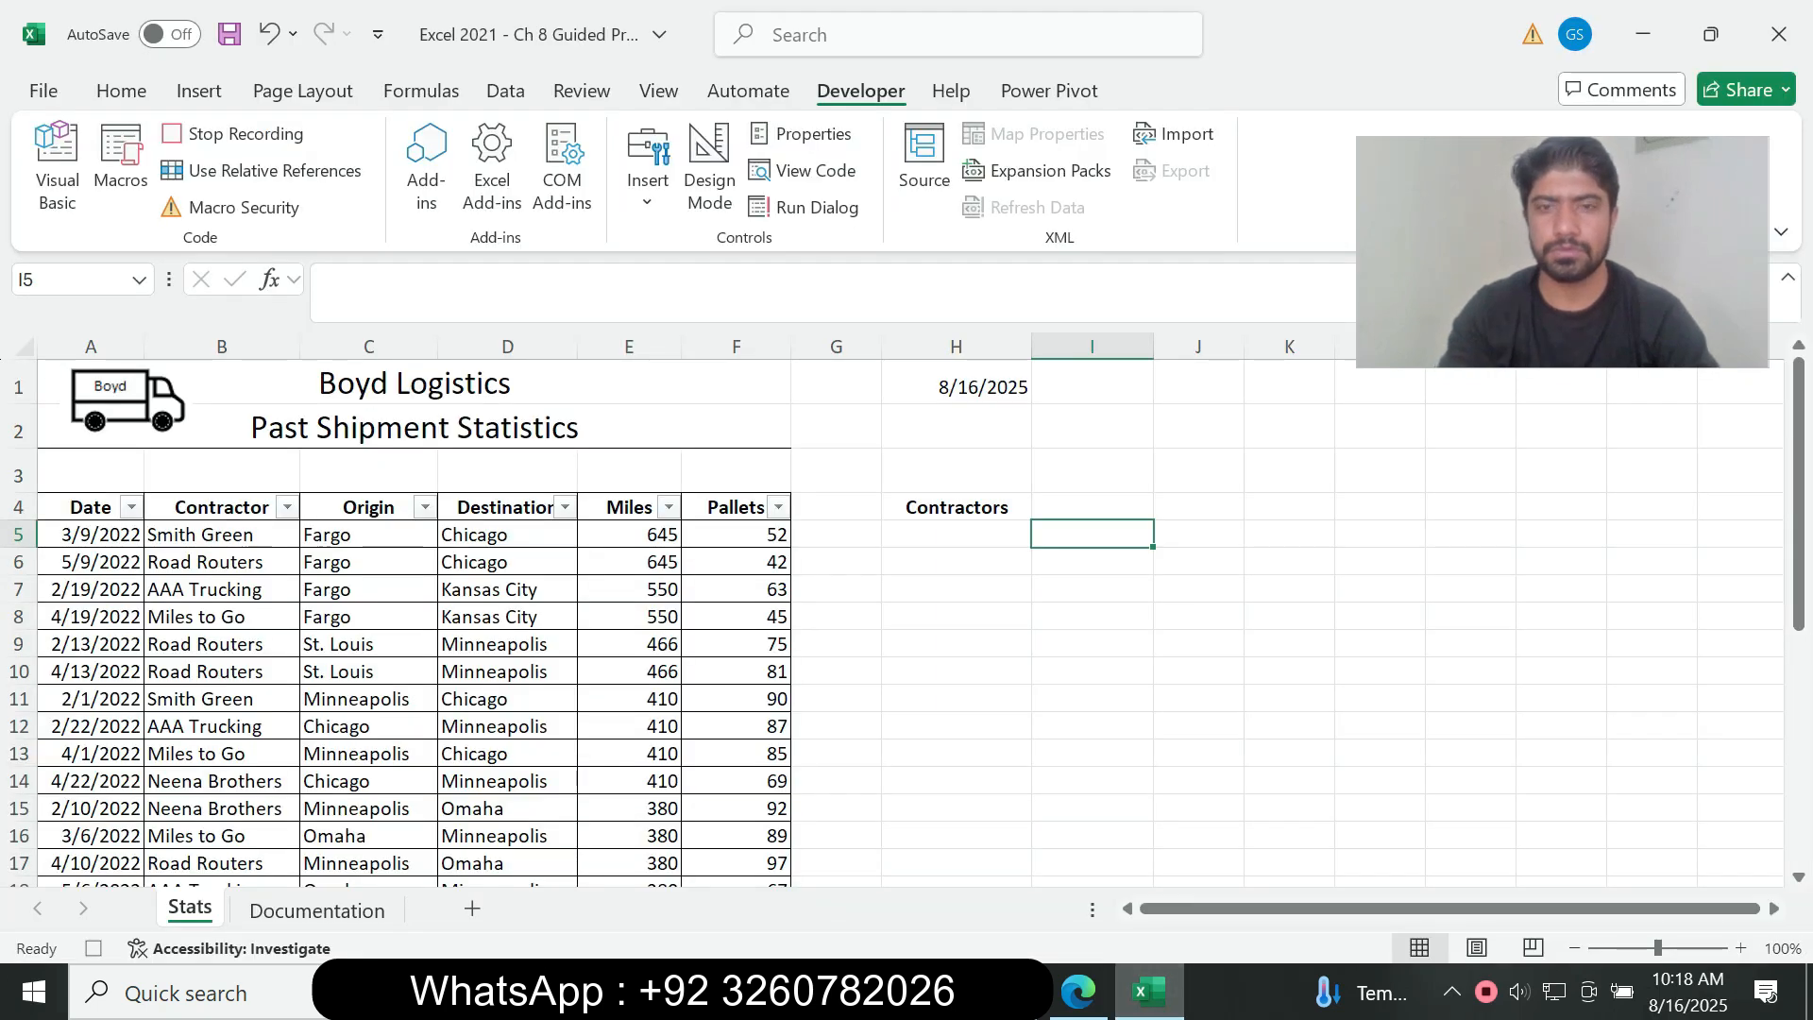
text(=sort)
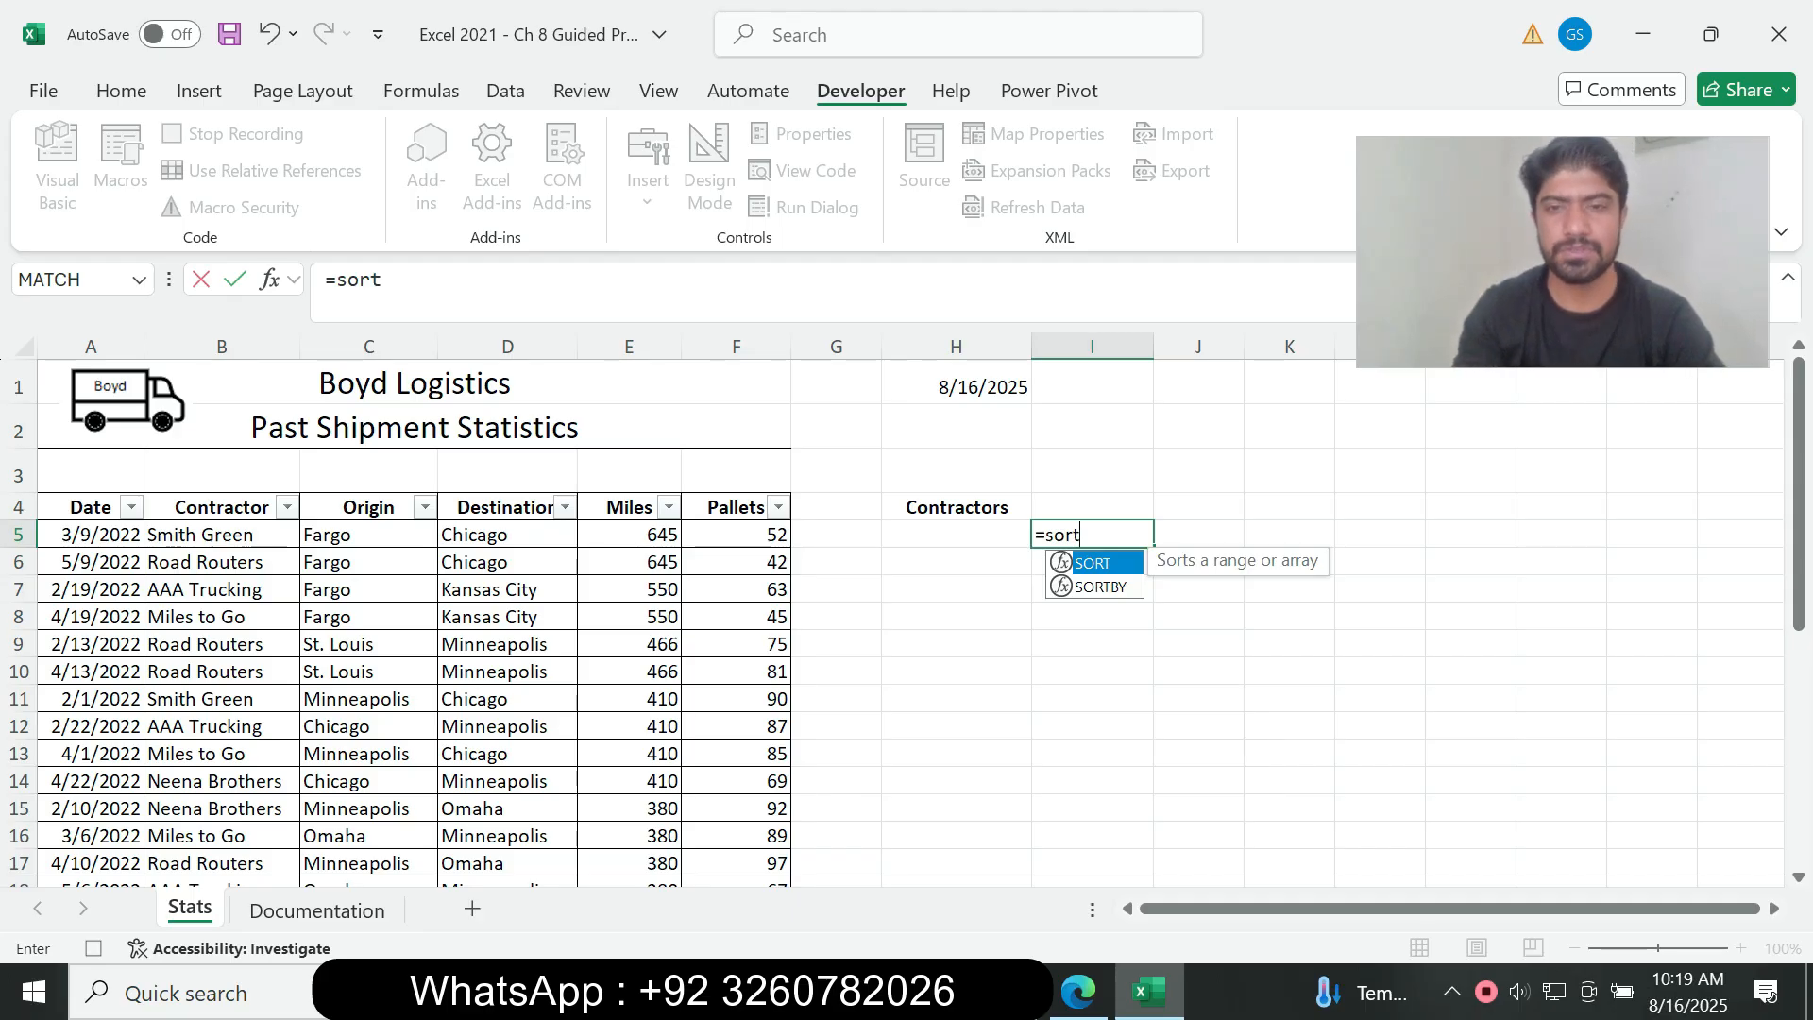
key(Tab)
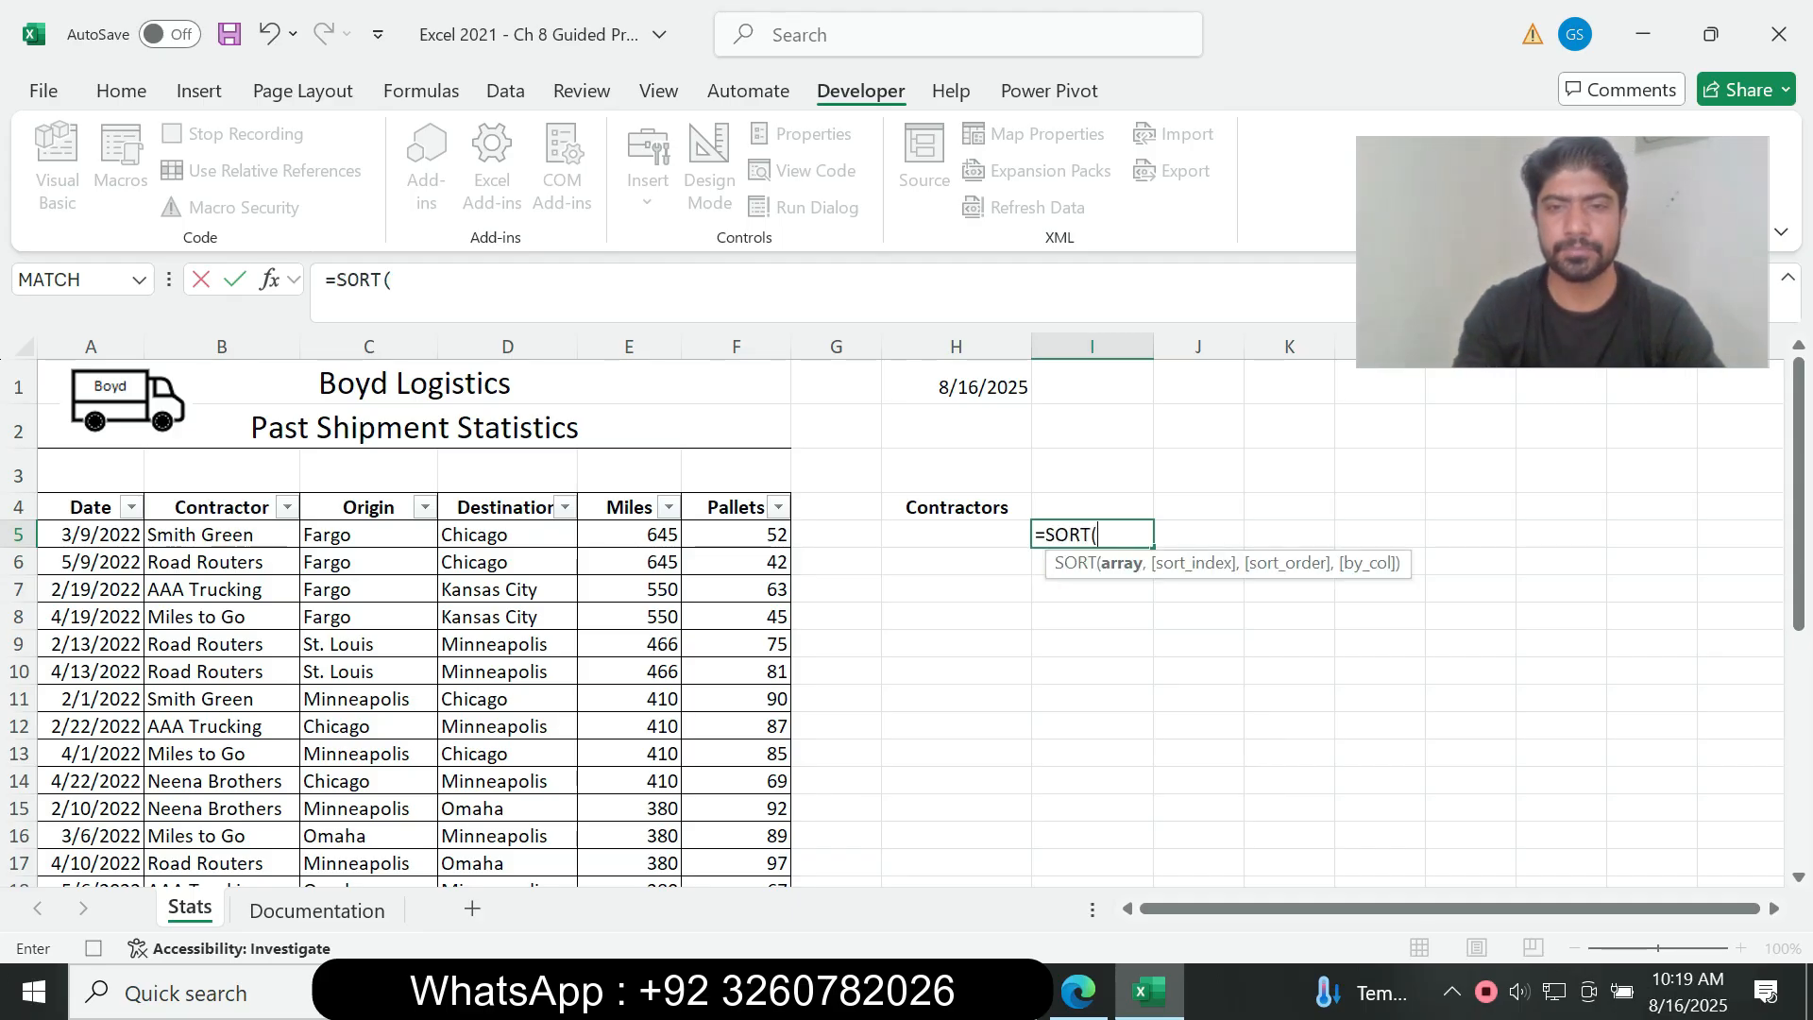
click(394, 280)
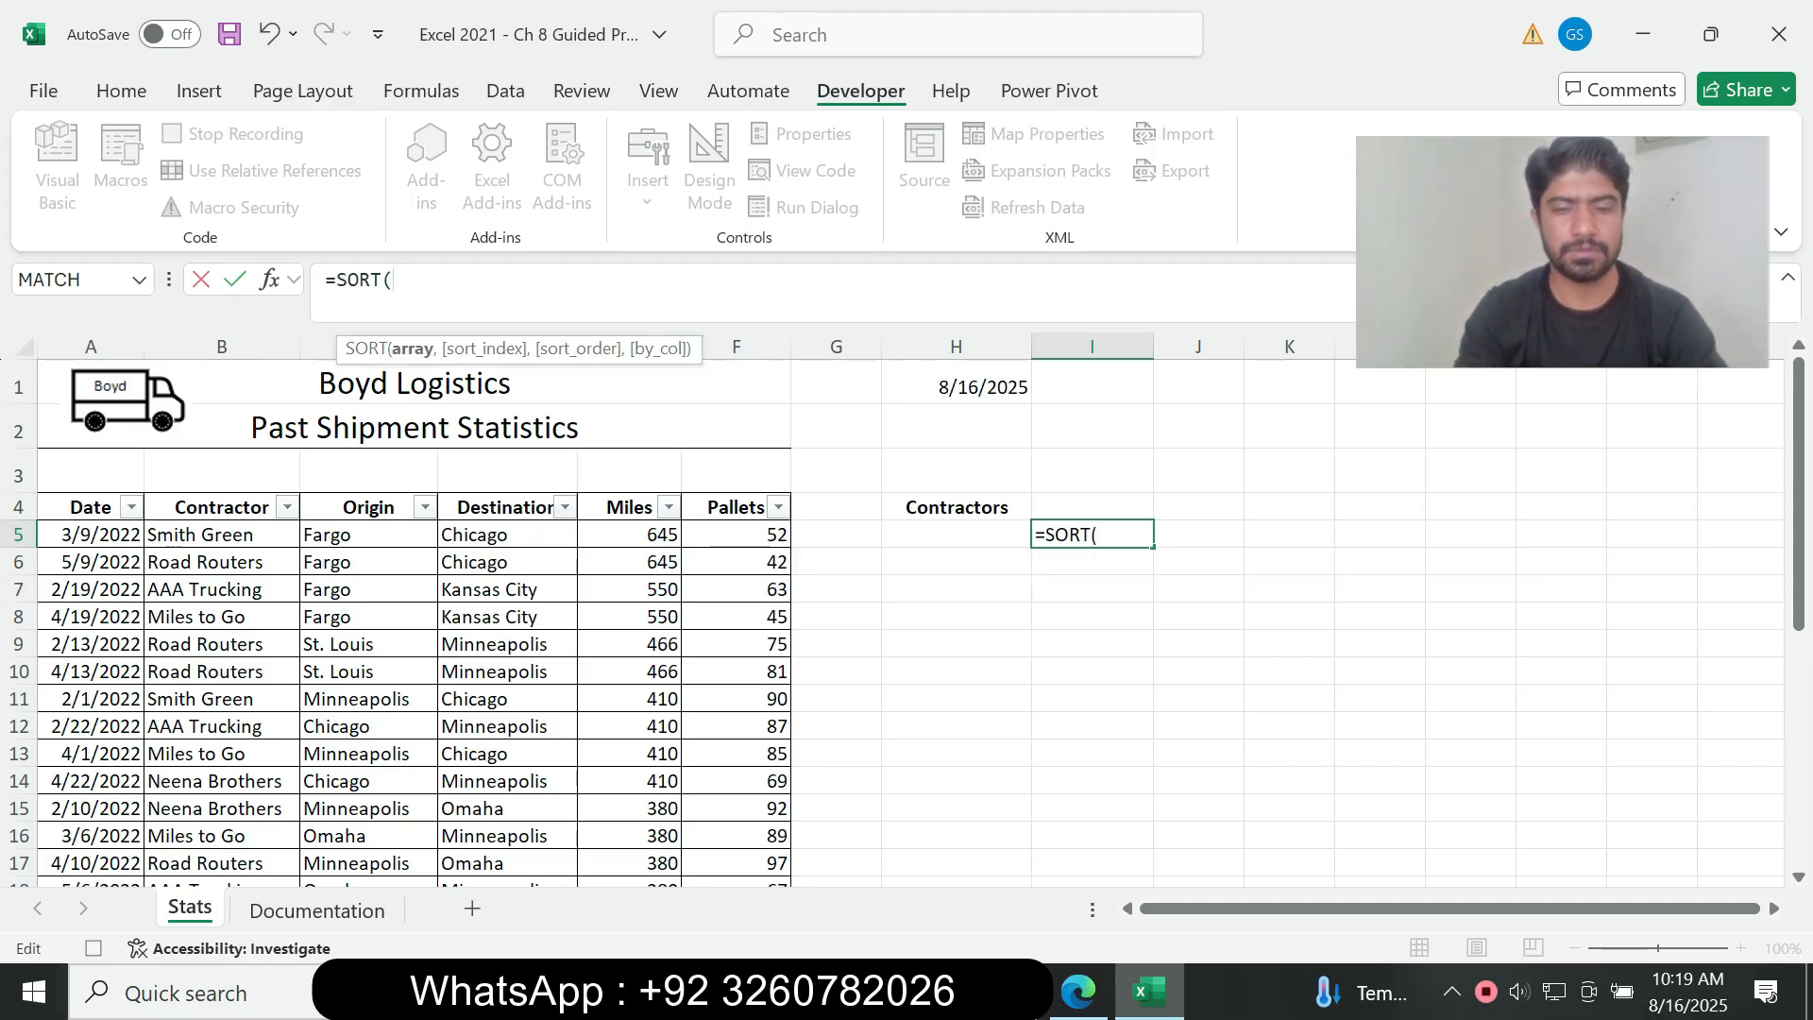
text(uni)
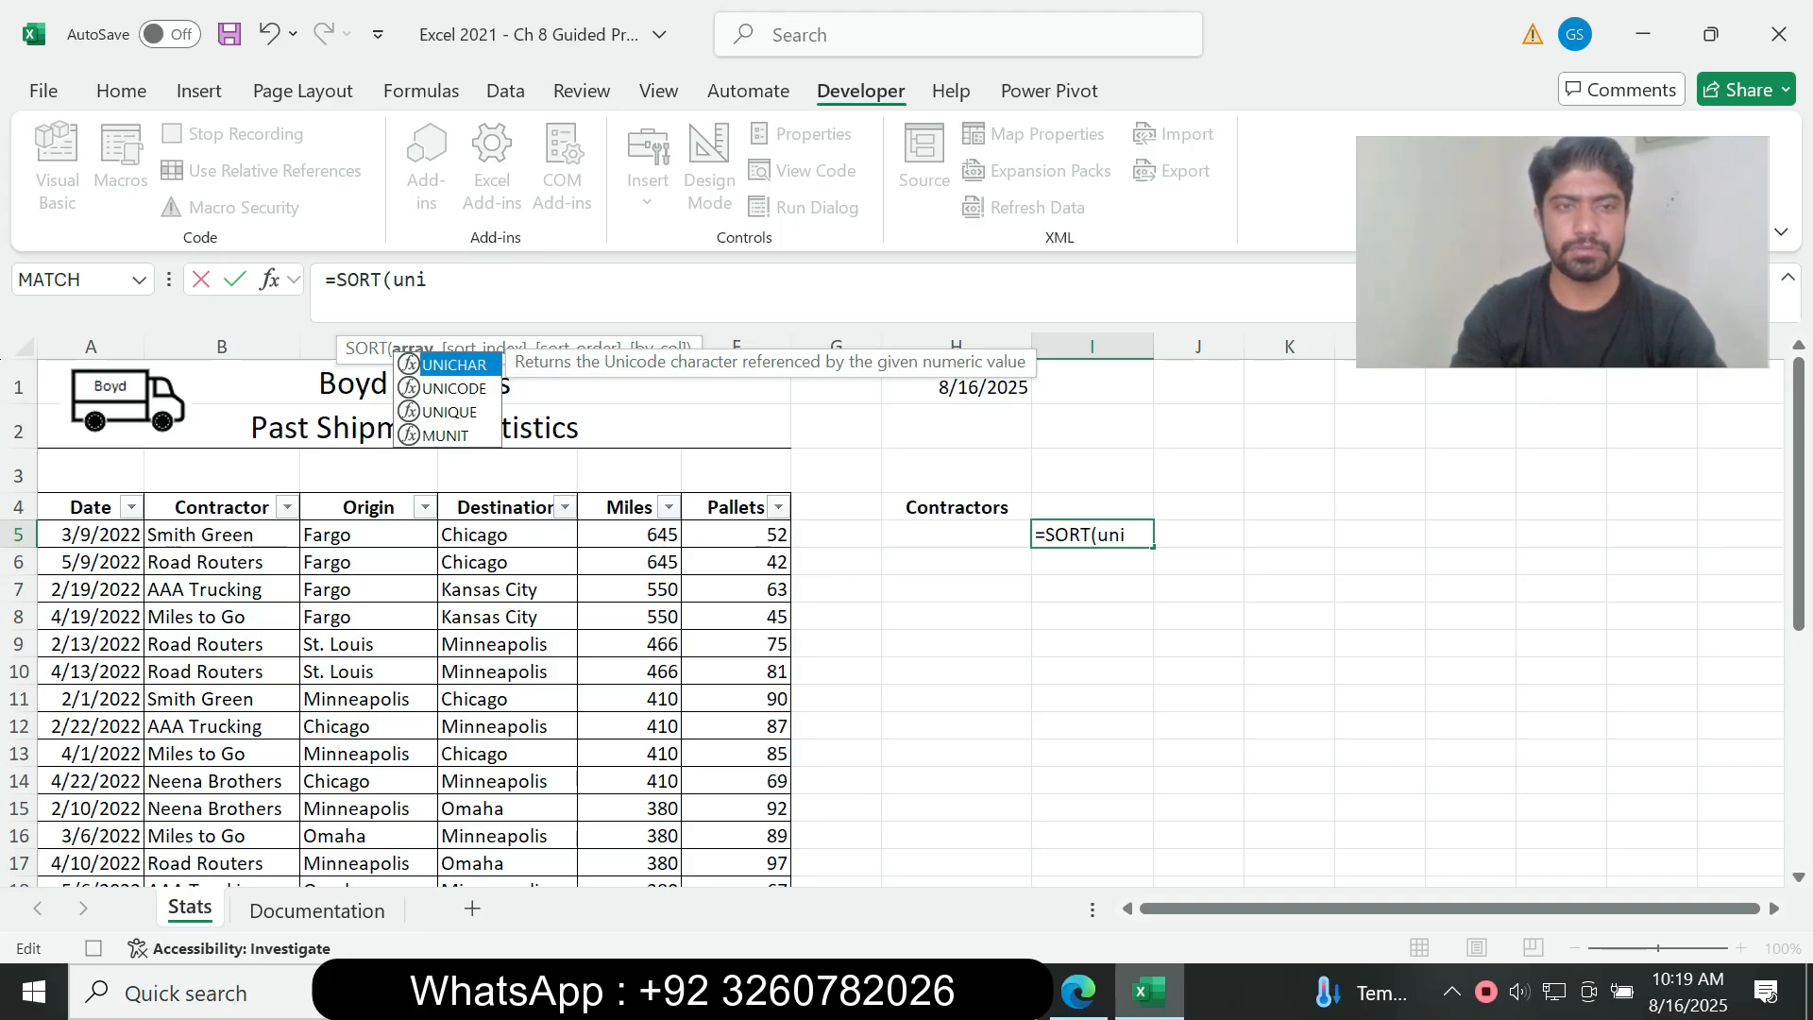
text(q)
key(Tab)
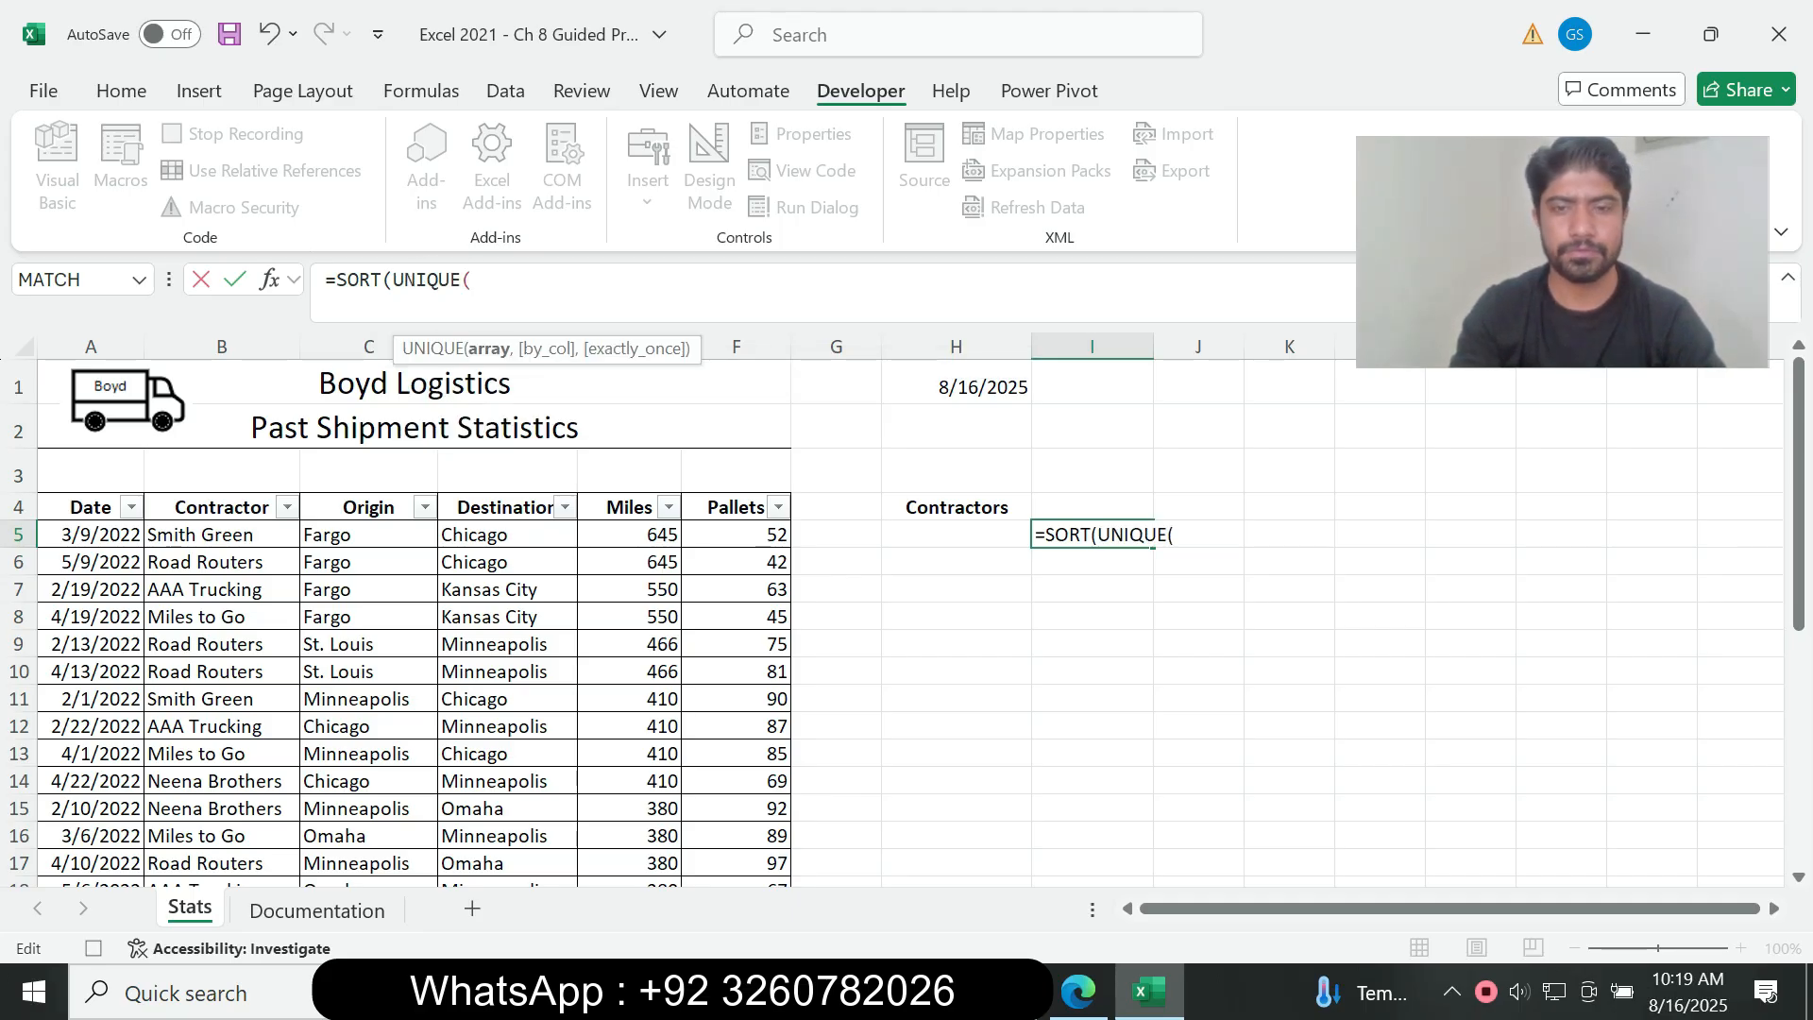
Step: Check instruction 6j in the PDF, then complete the formula in Excel as =SORT(UNIQUE(Table1[Contractor])) using cells B5:B32
click(1079, 992)
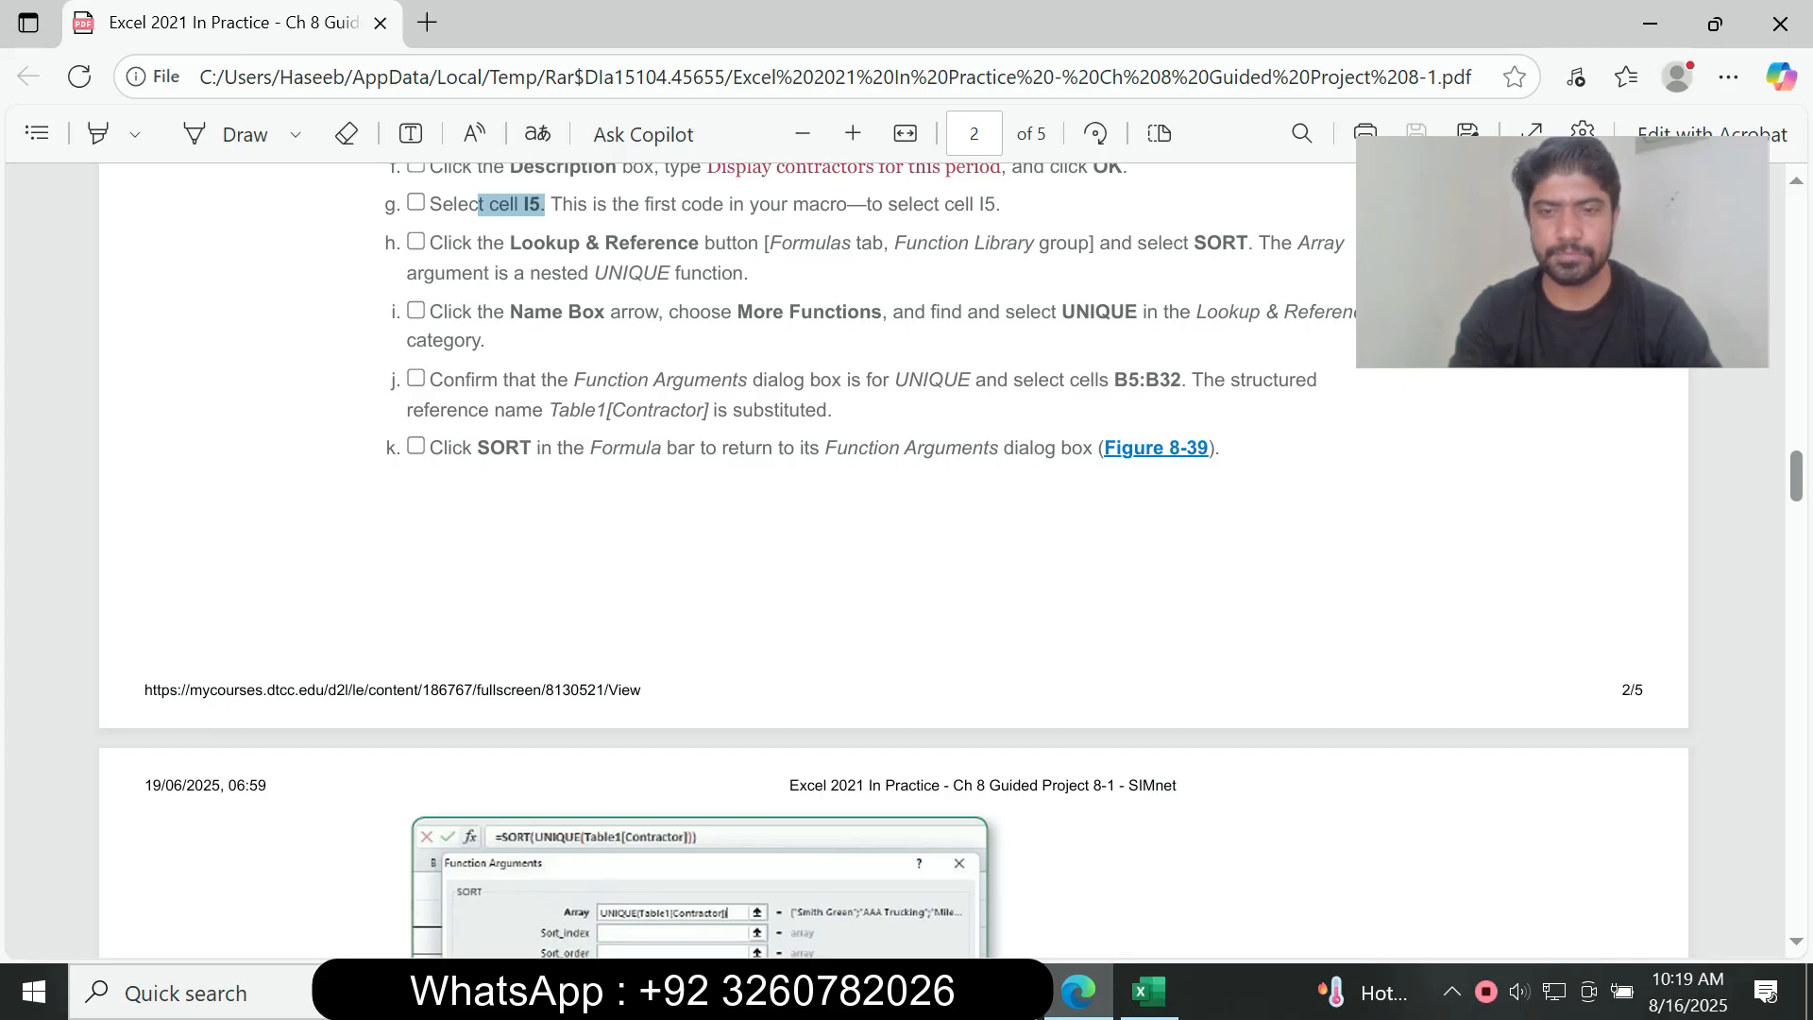
click(1149, 992)
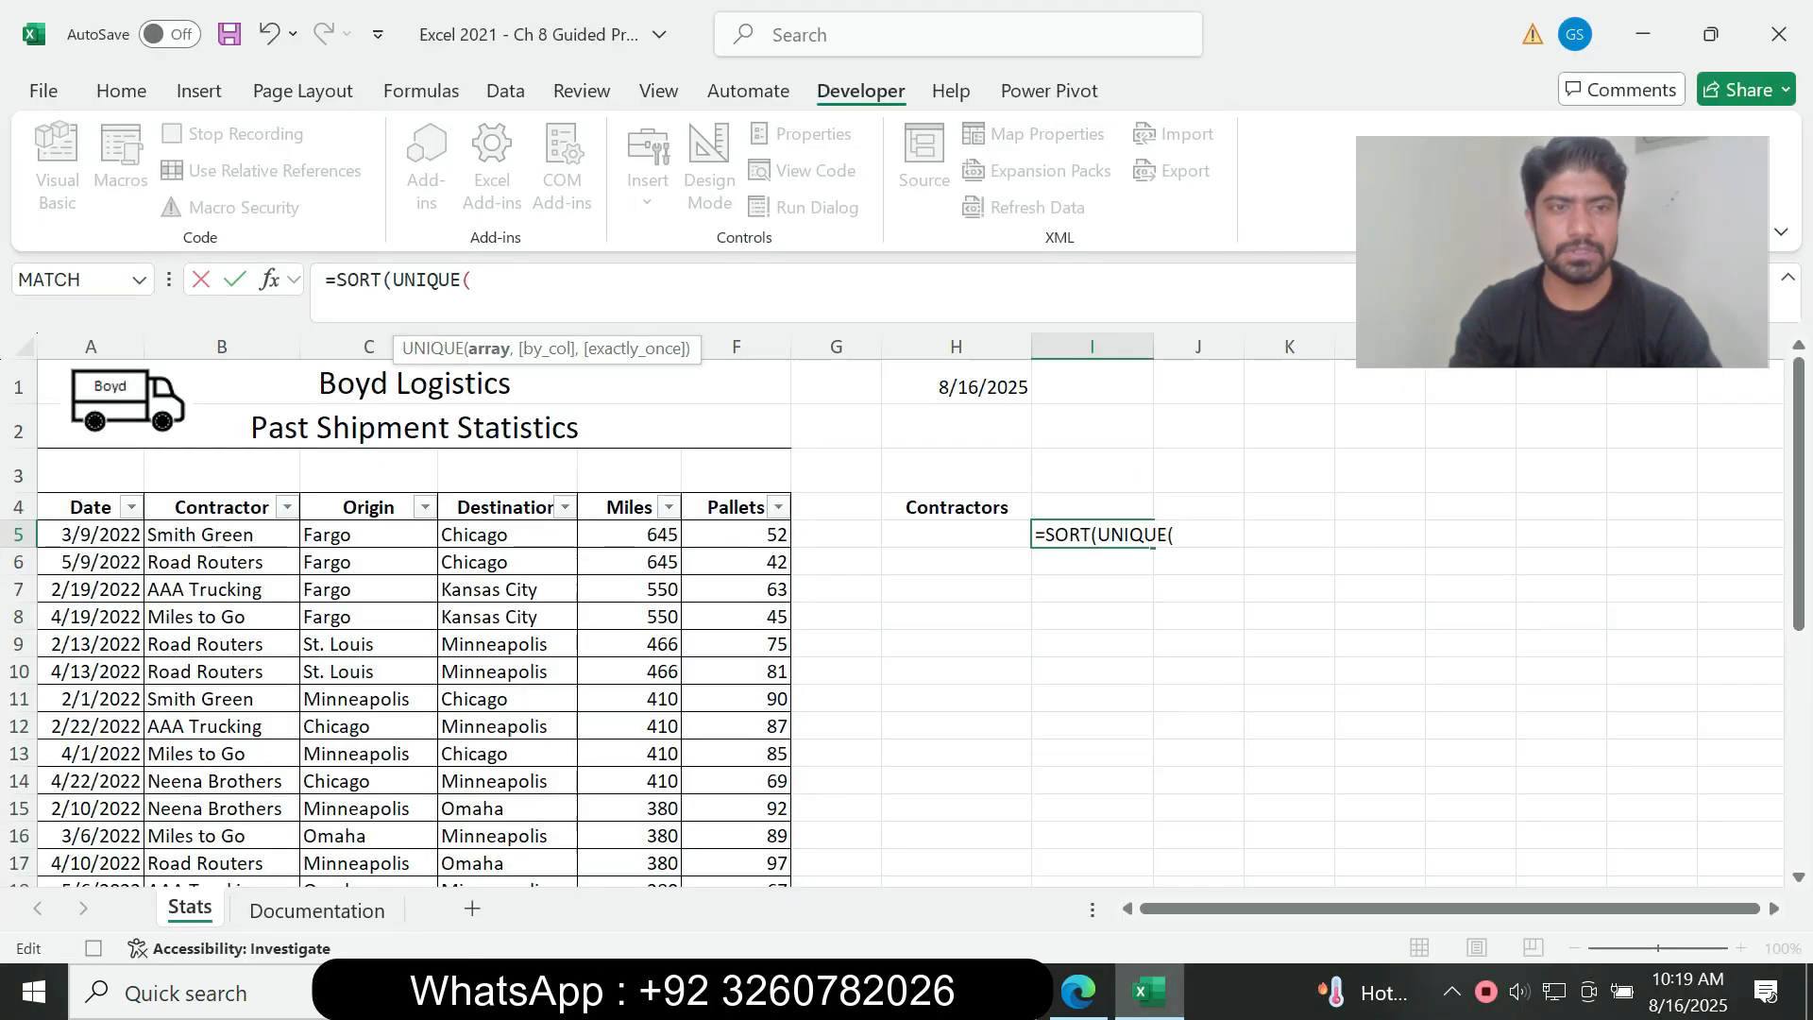
drag(227, 536, 283, 817)
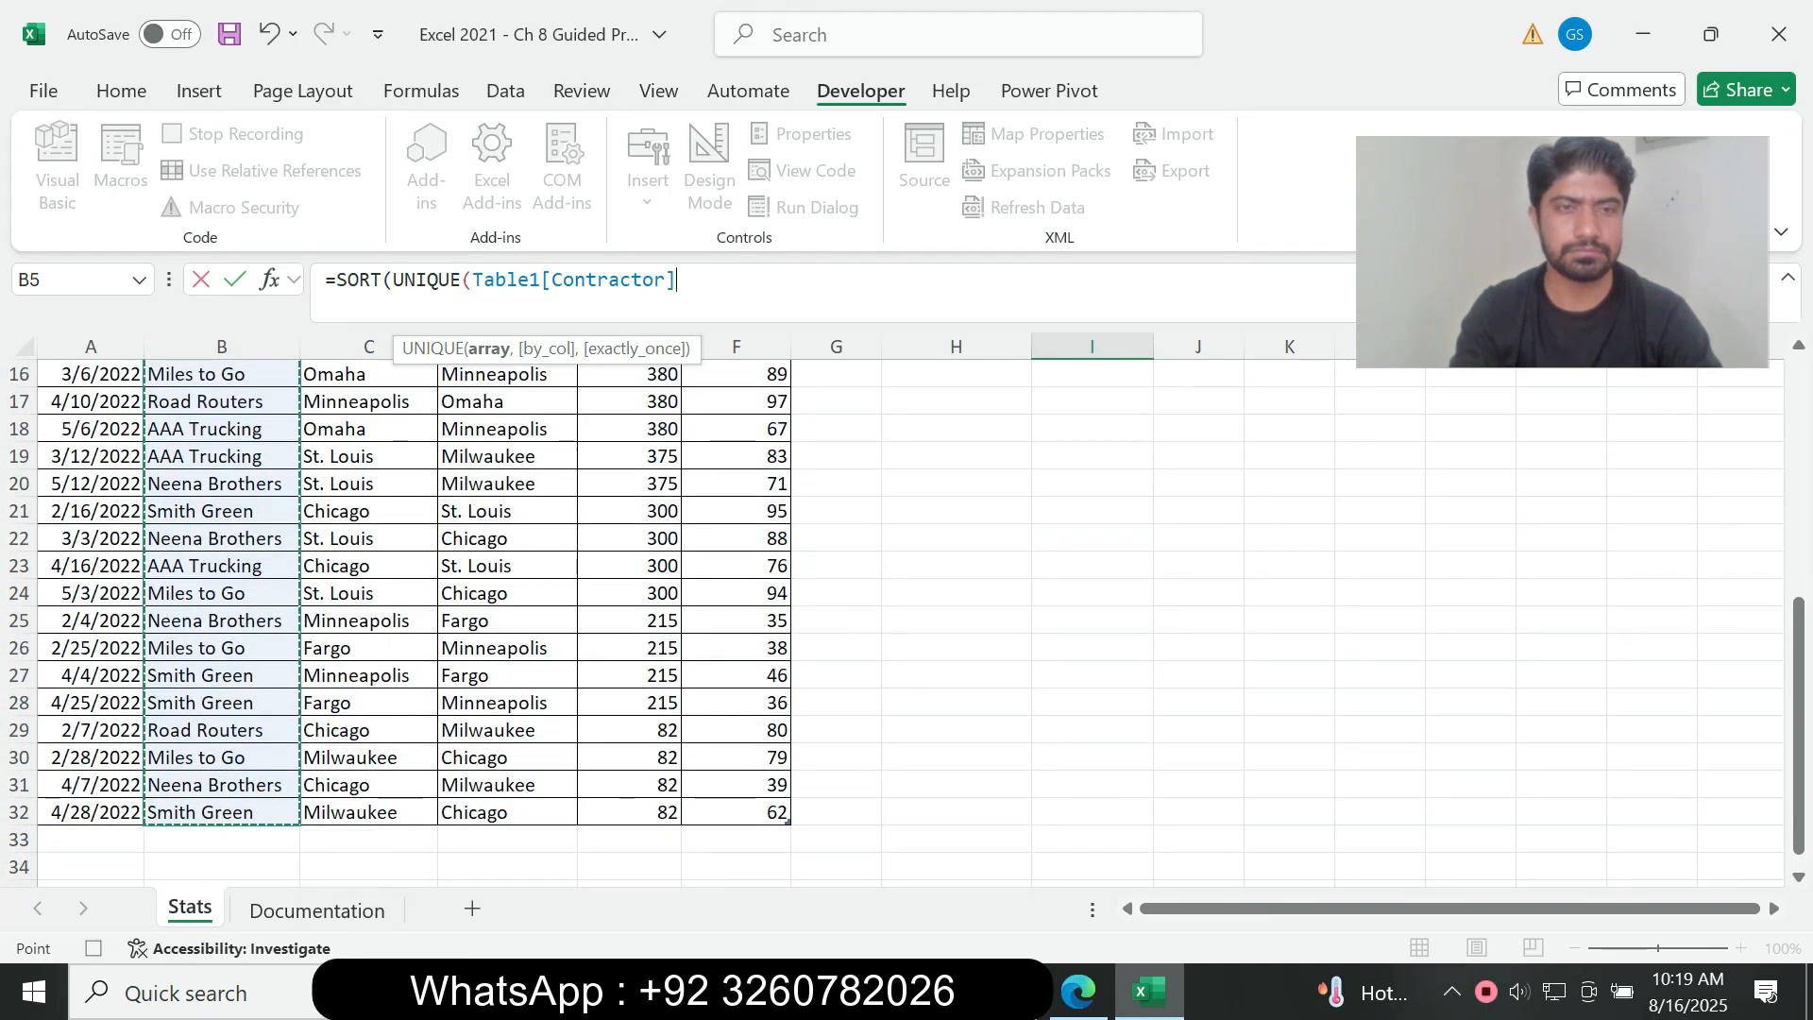
key(Return)
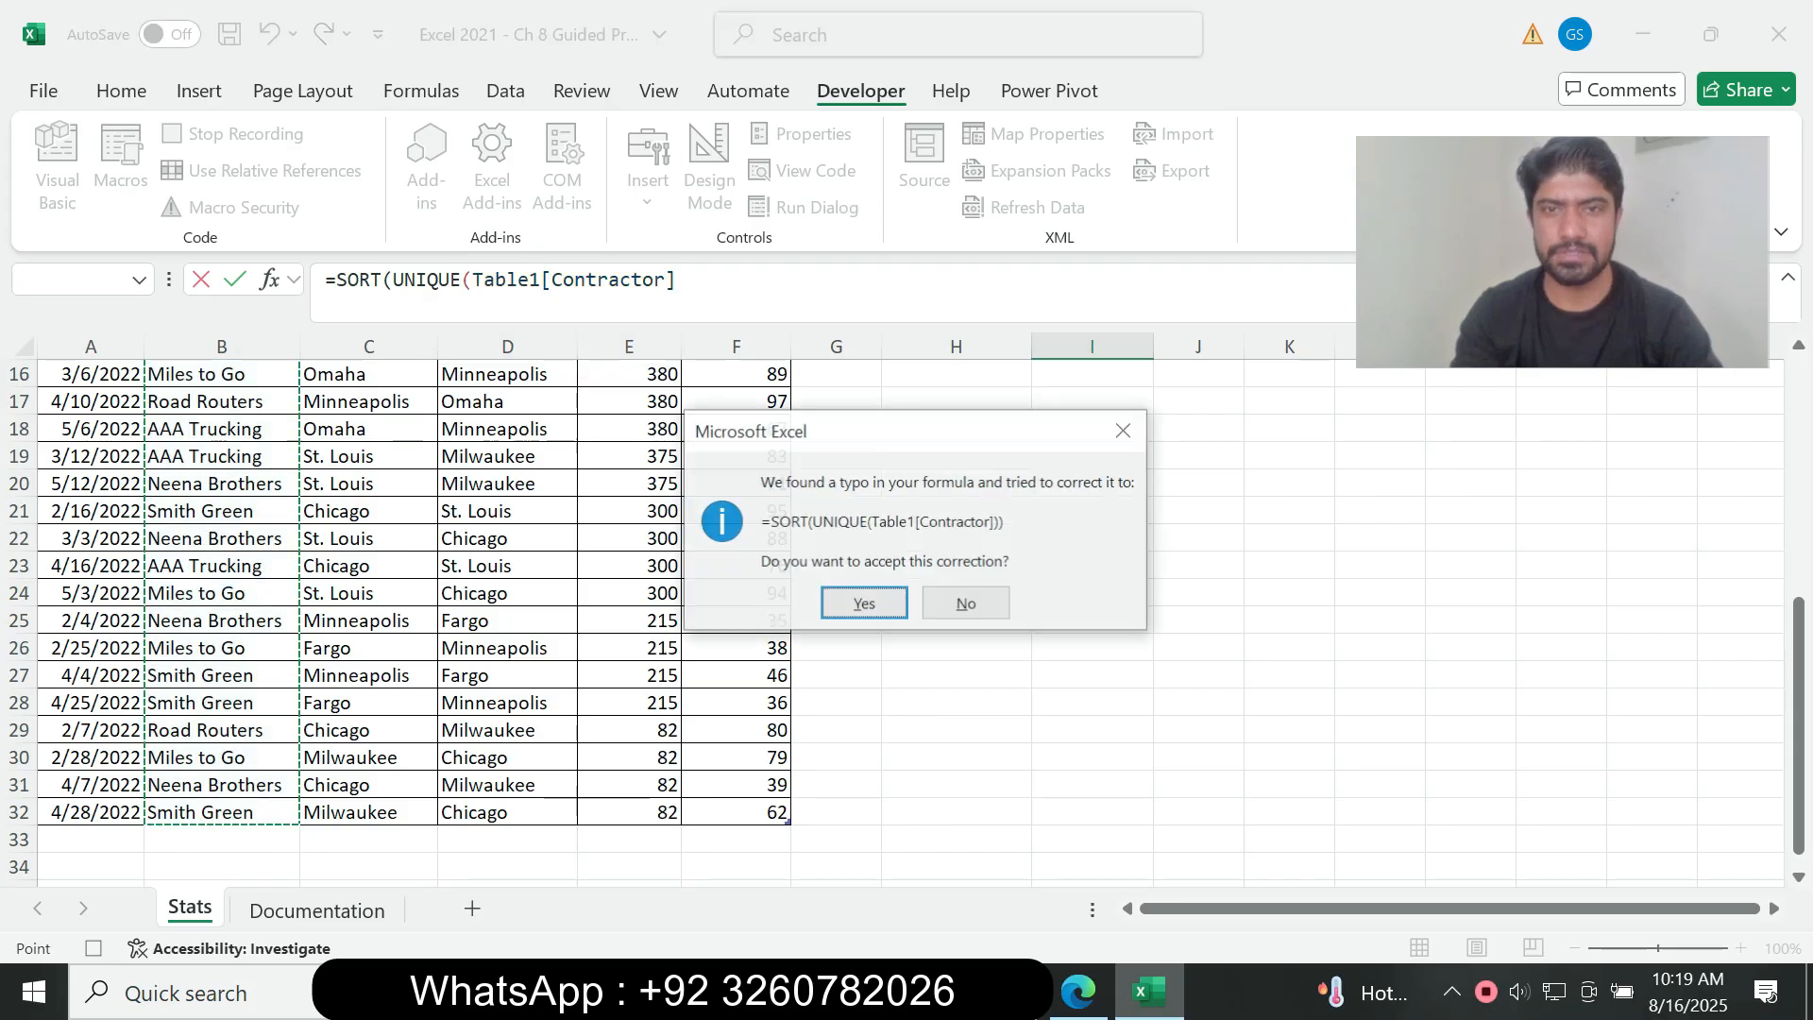
key(Return)
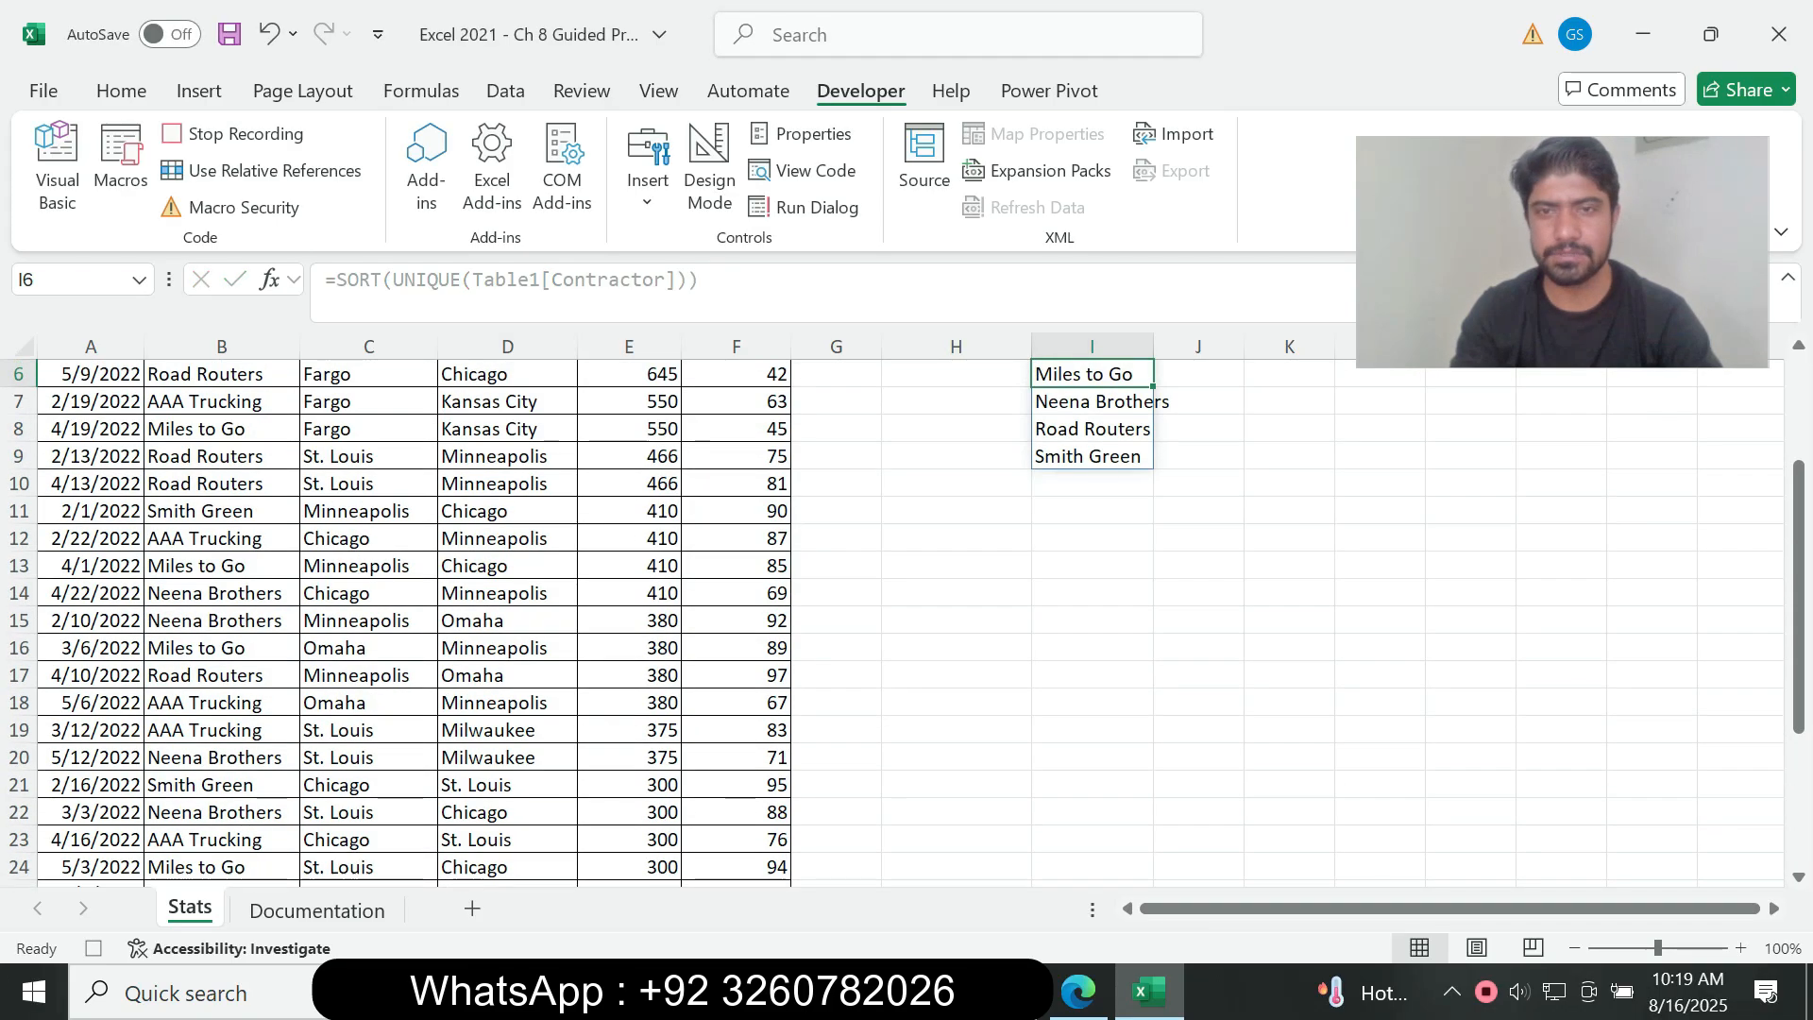
drag(1799, 595, 1799, 486)
Step: Read instruction 6m in the assignment PDF and stop the macro recording in Excel
click(1079, 992)
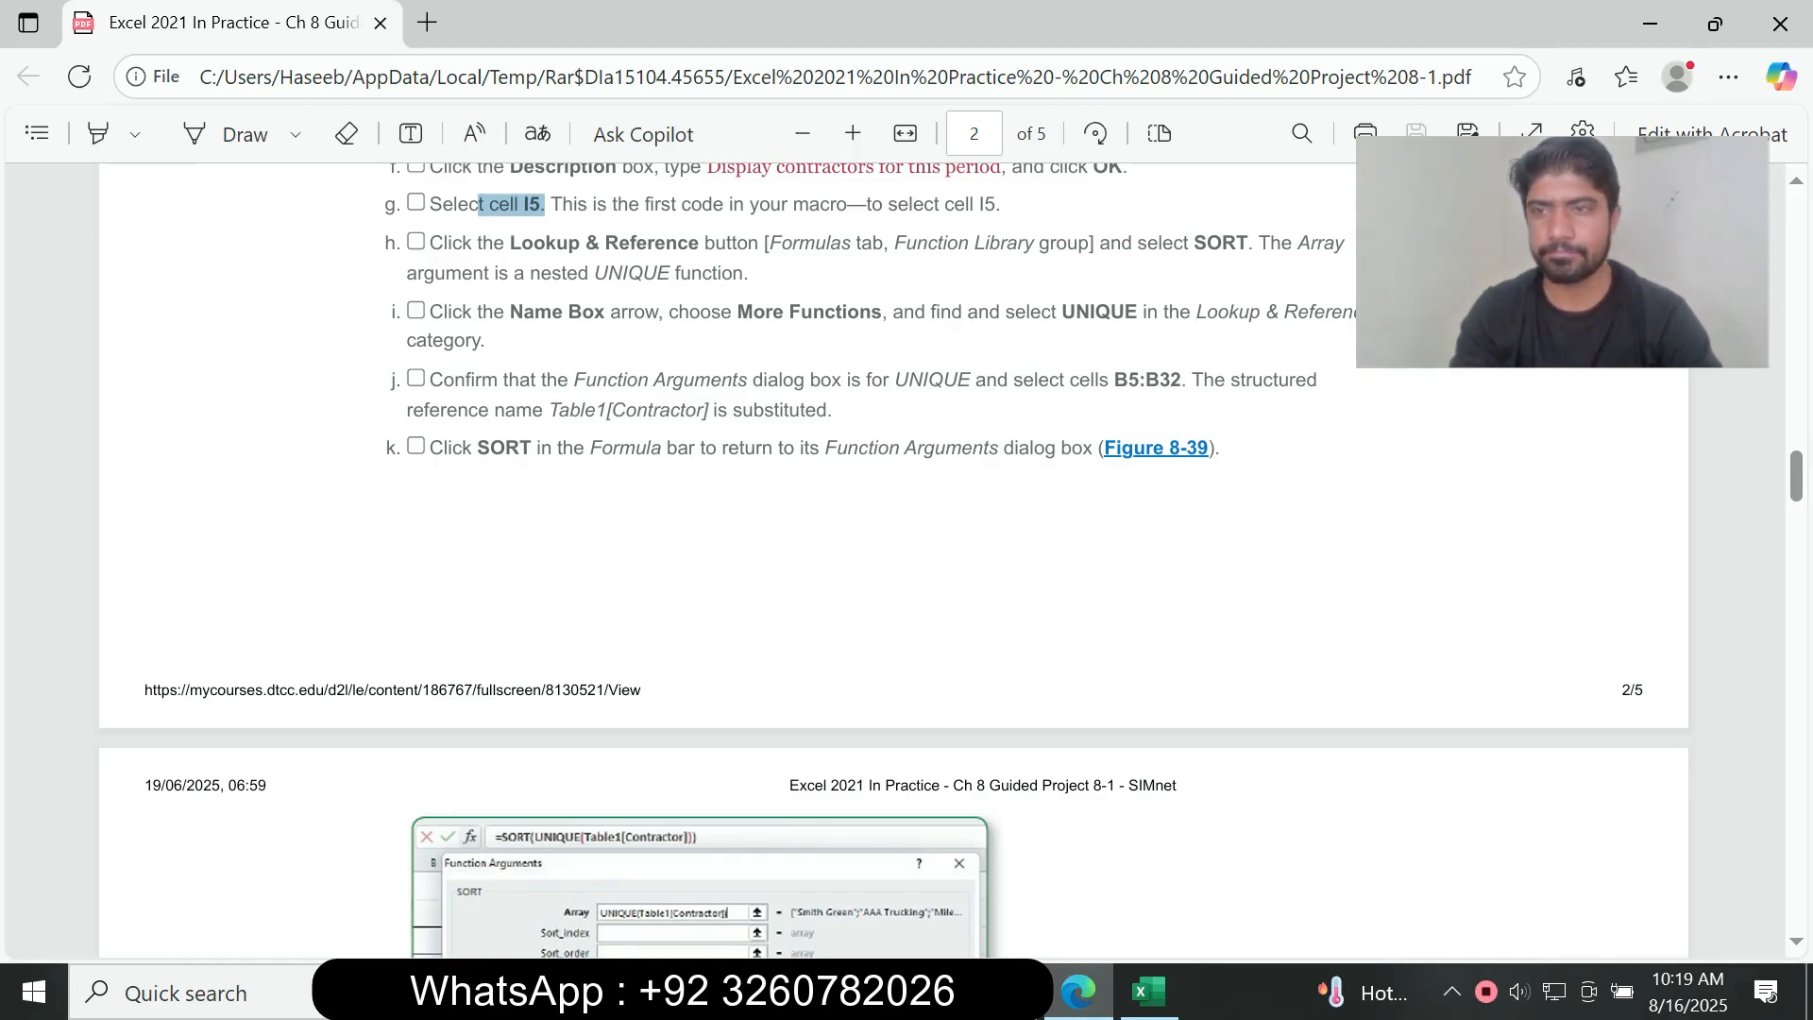
scroll(850, 557, up, 6)
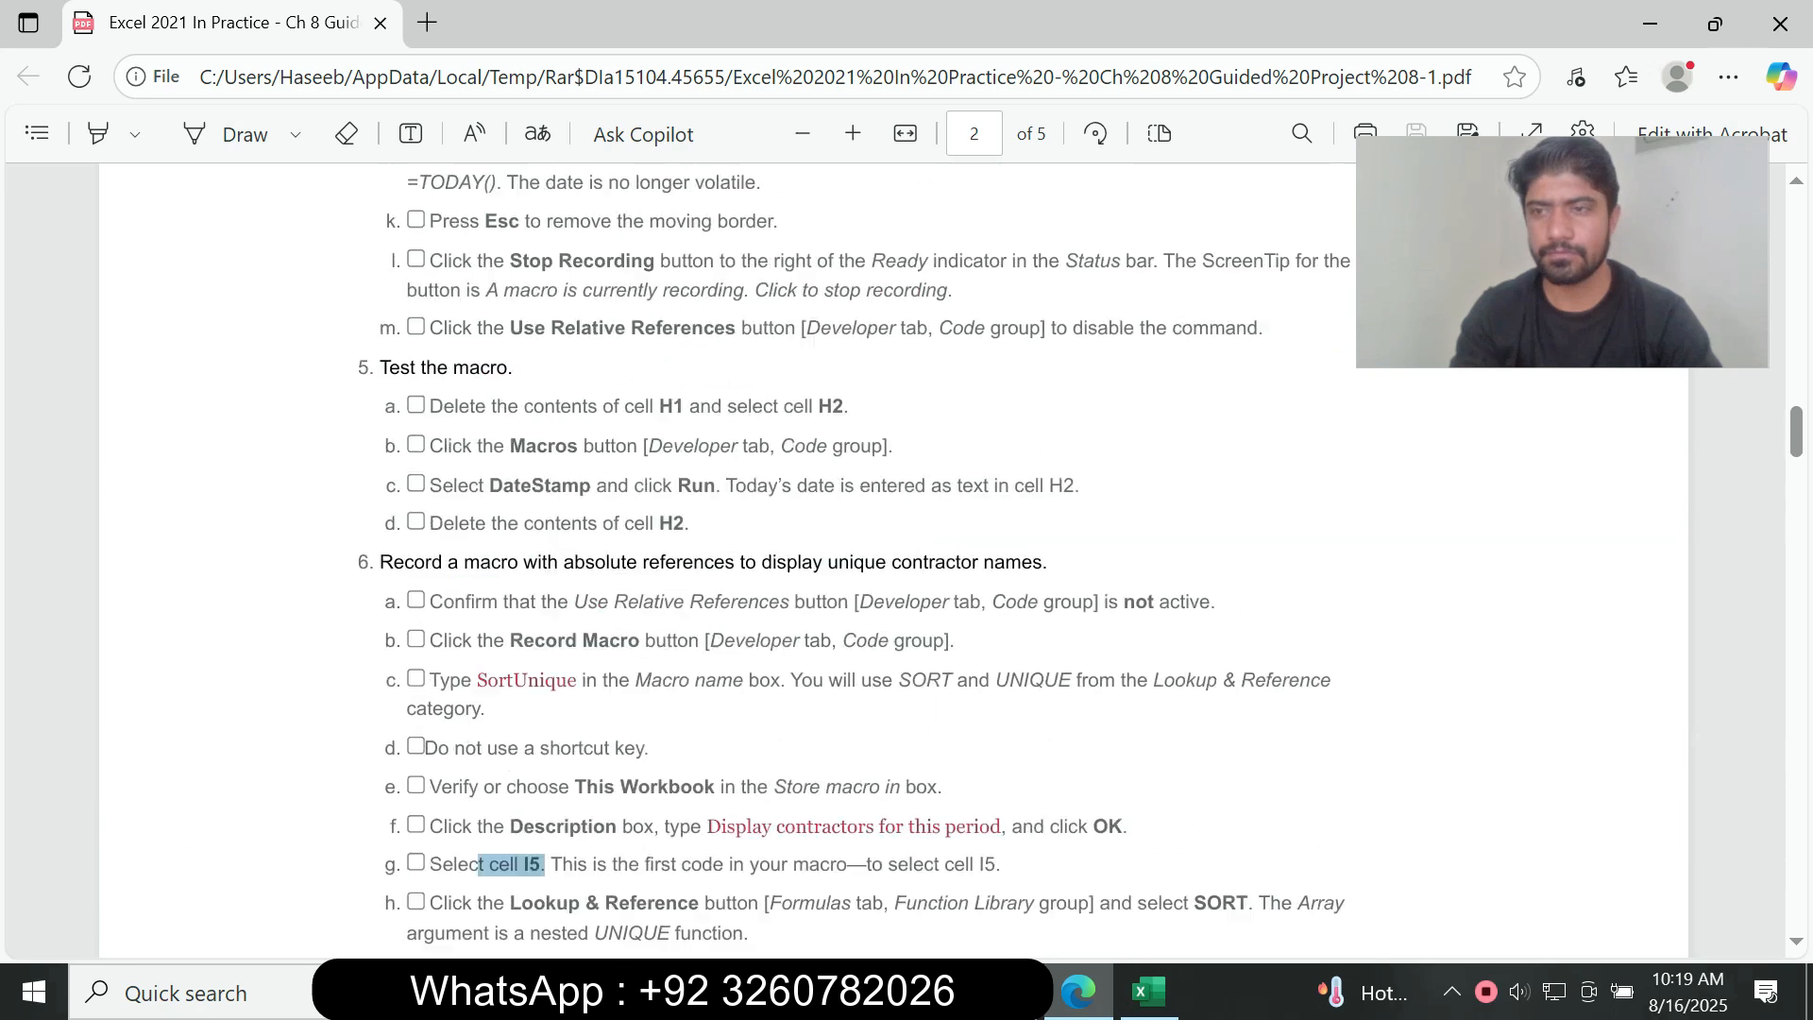
scroll(850, 558, down, 15)
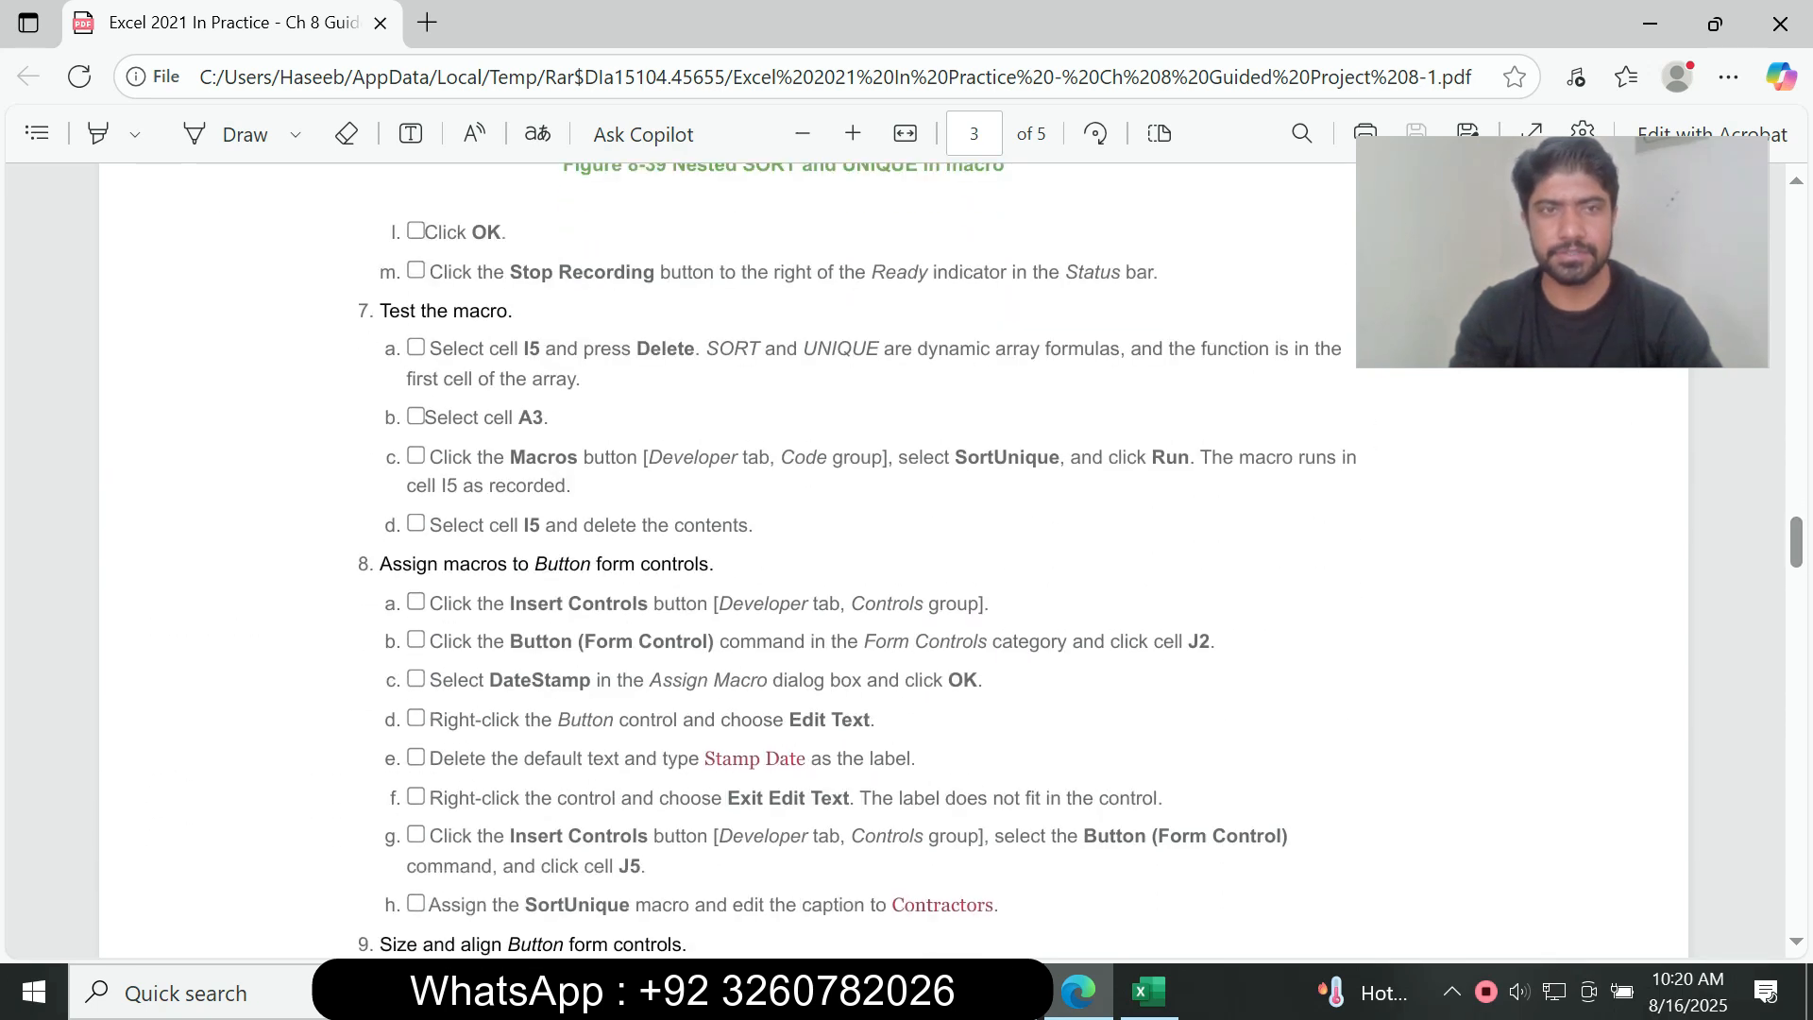
drag(430, 272, 574, 272)
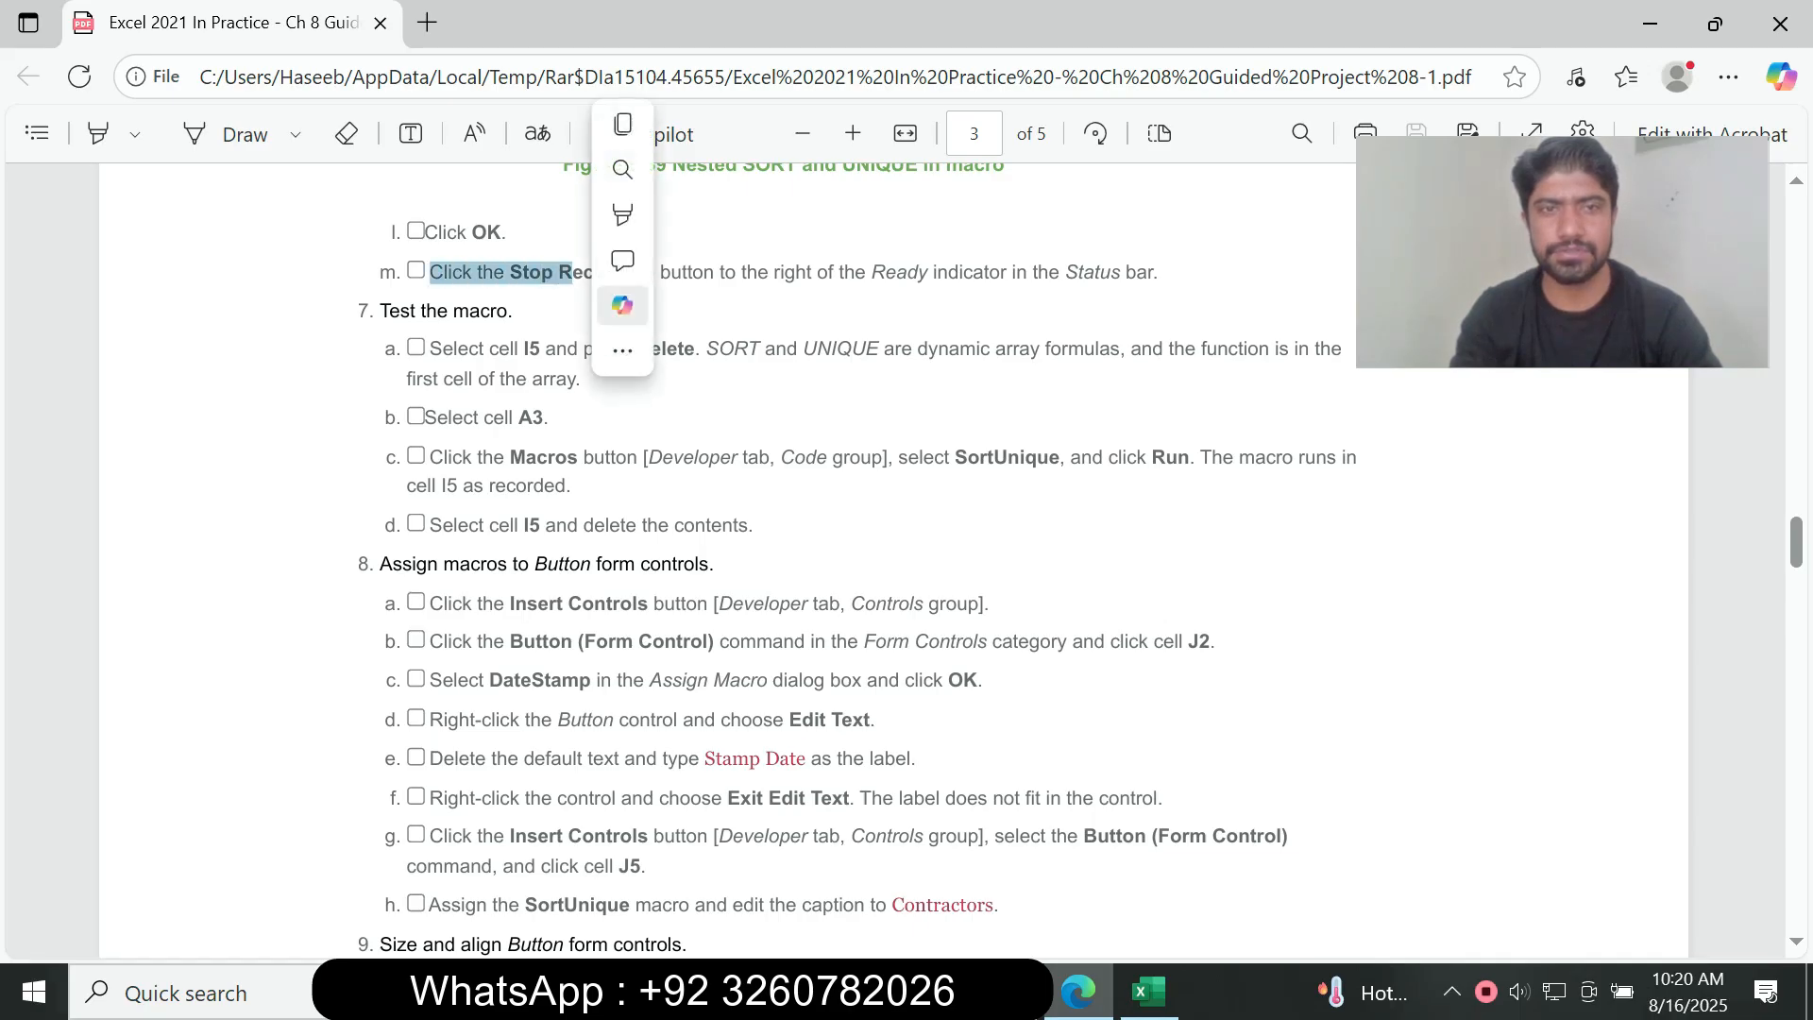
click(567, 307)
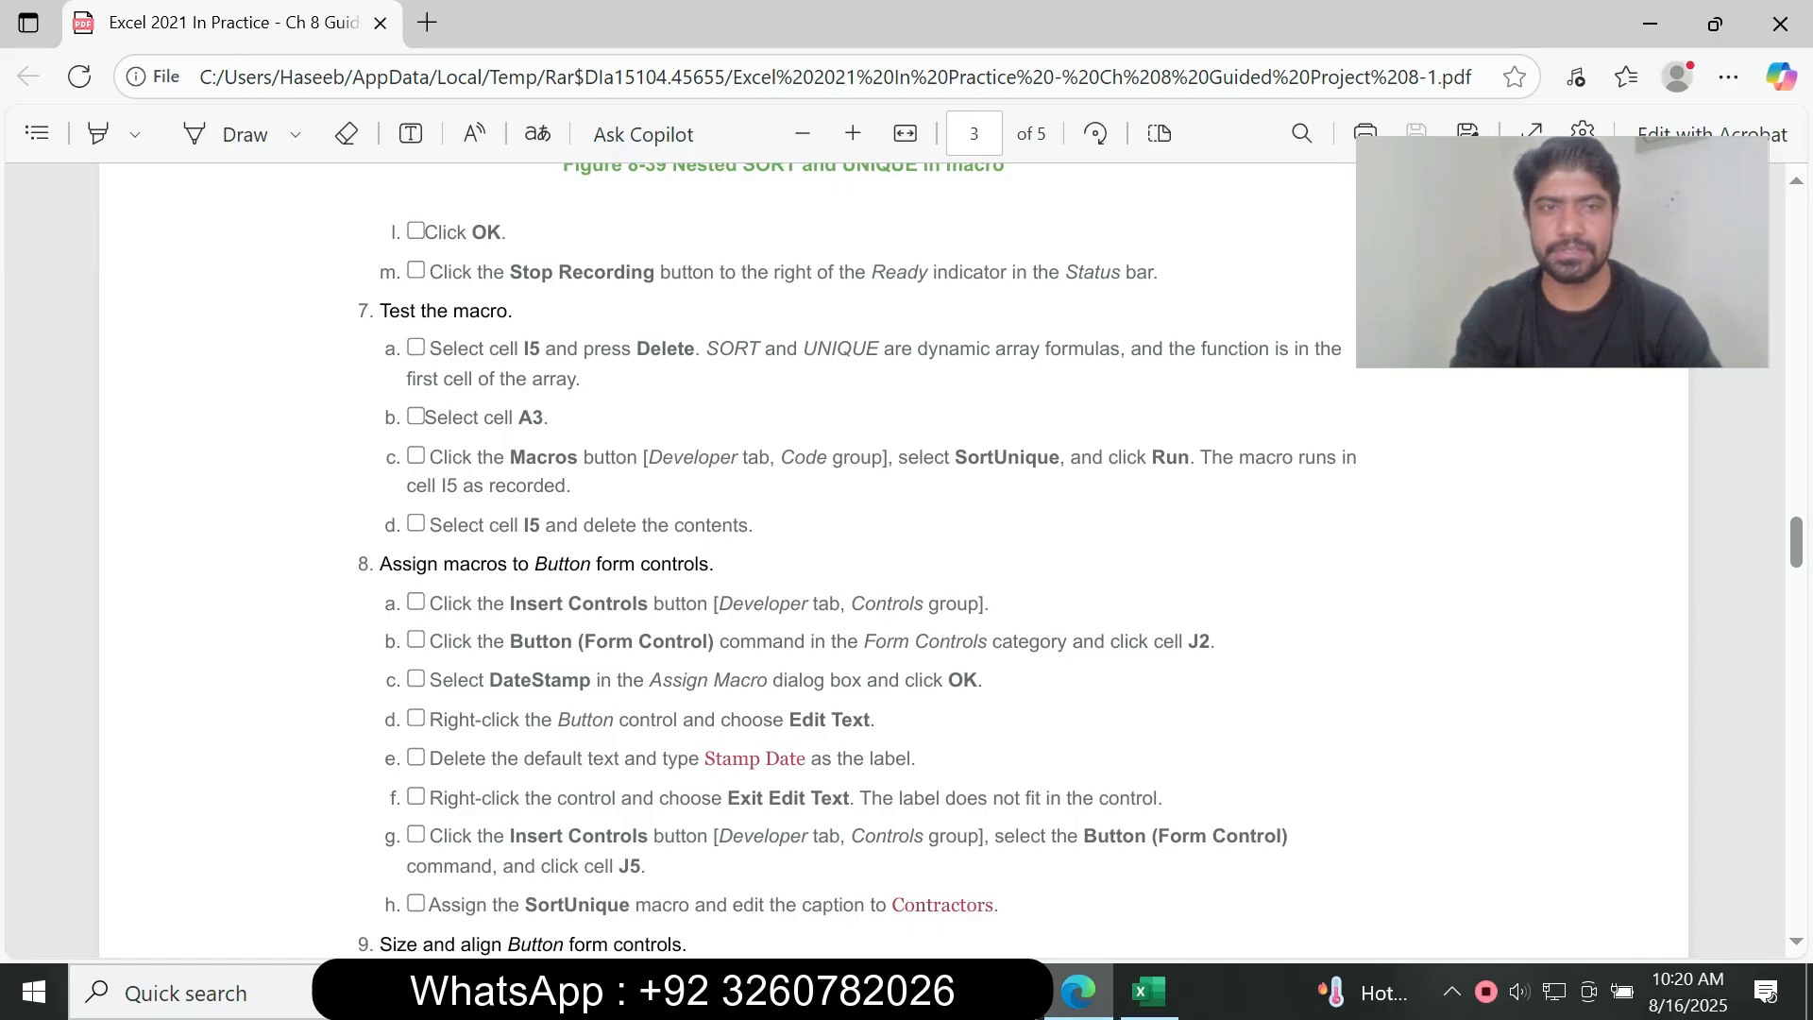
click(1149, 992)
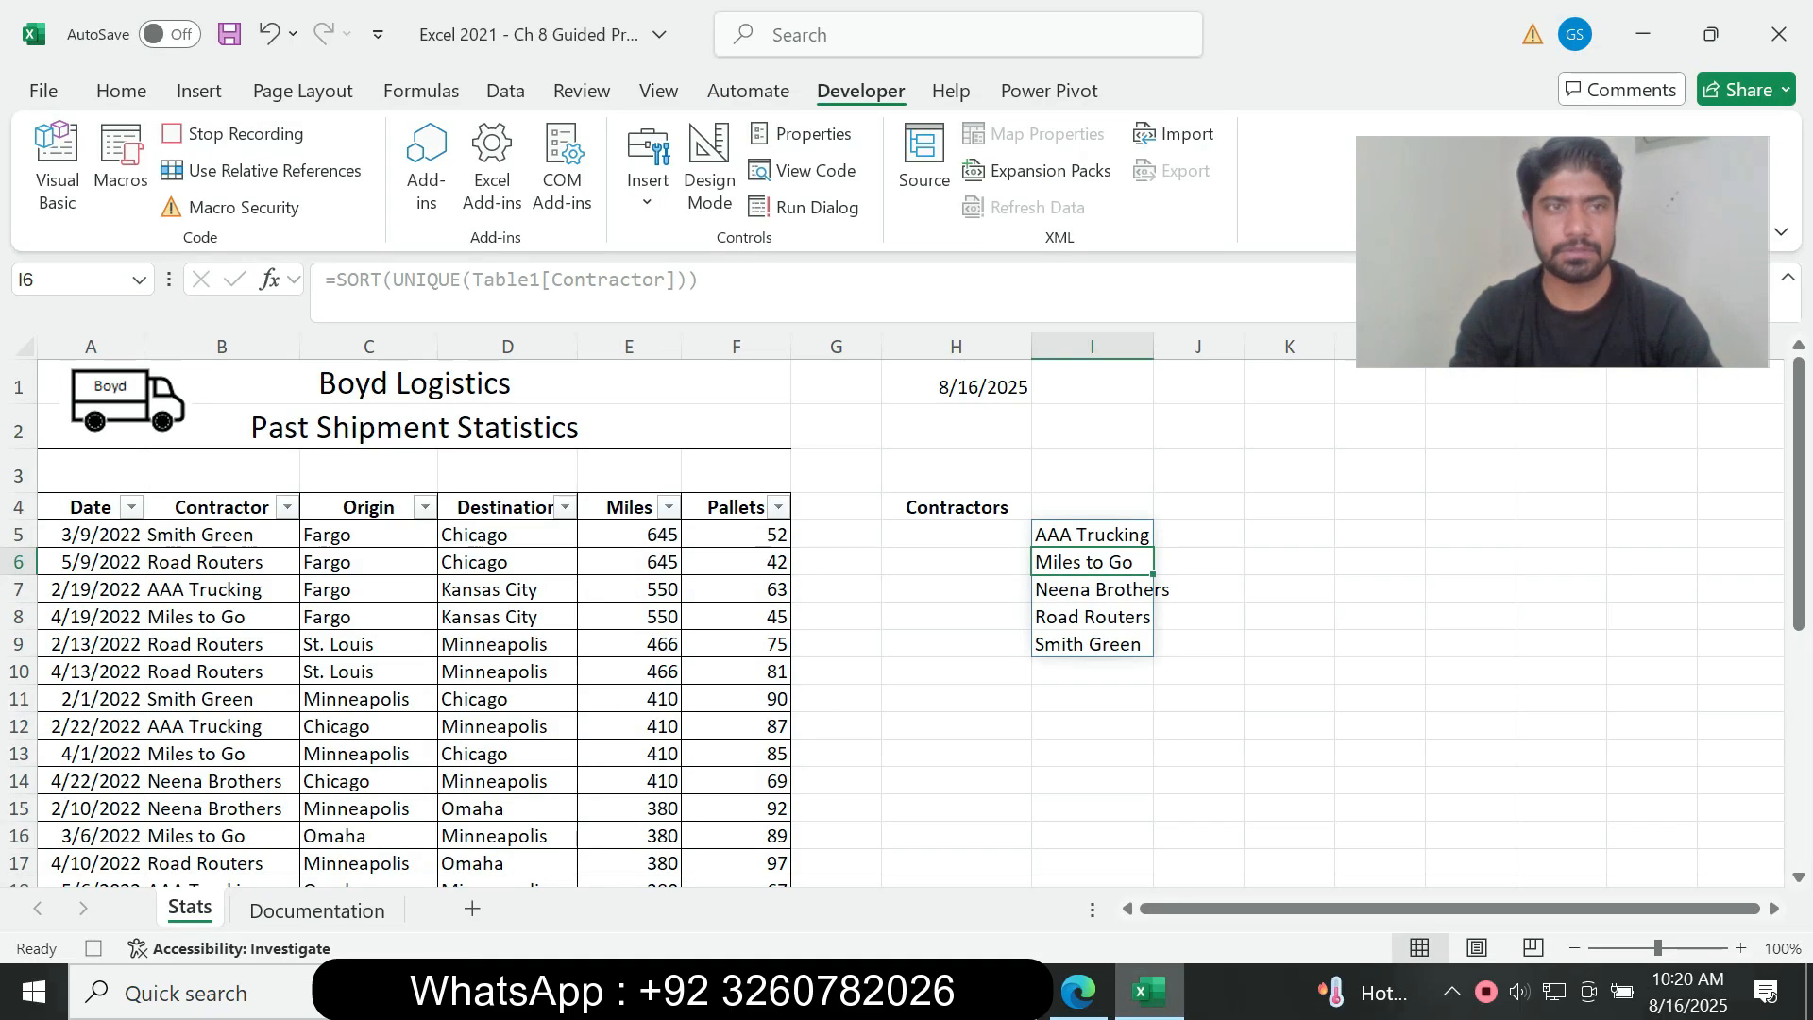
click(234, 134)
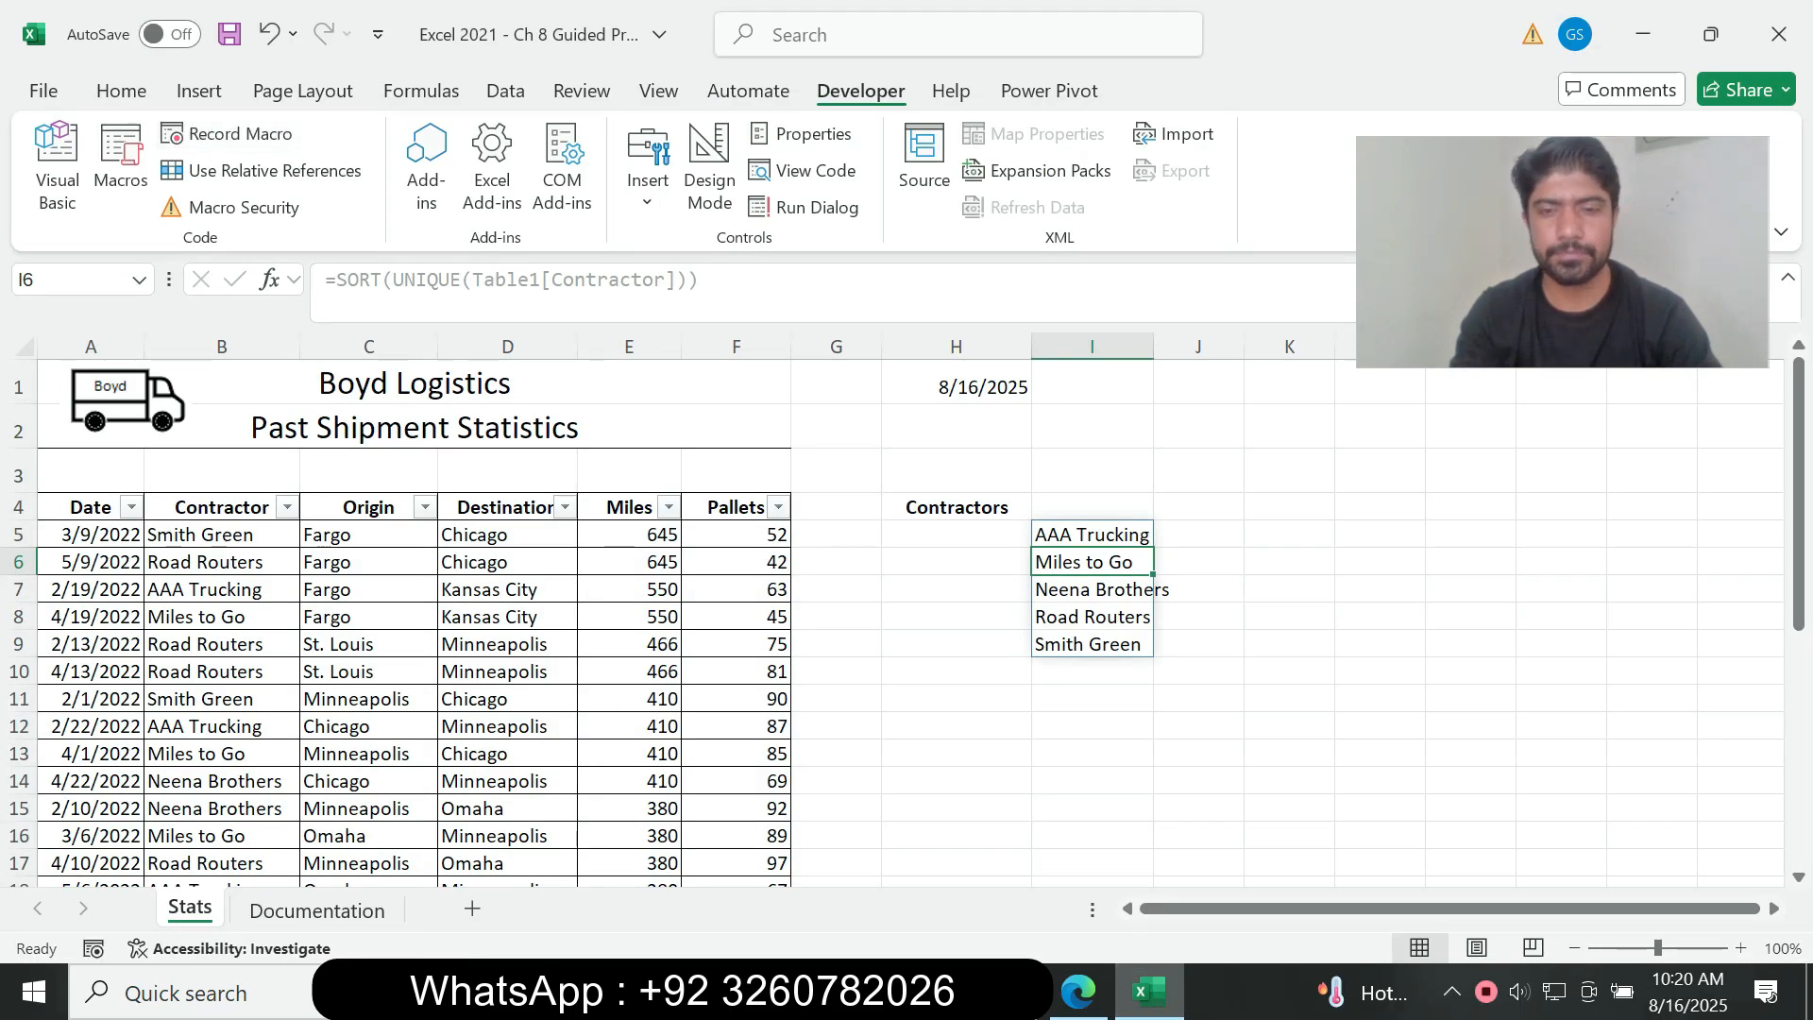
Step: Examine instructions 7a to 7d in the assignment PDF for testing the SortUnique macro
click(1077, 992)
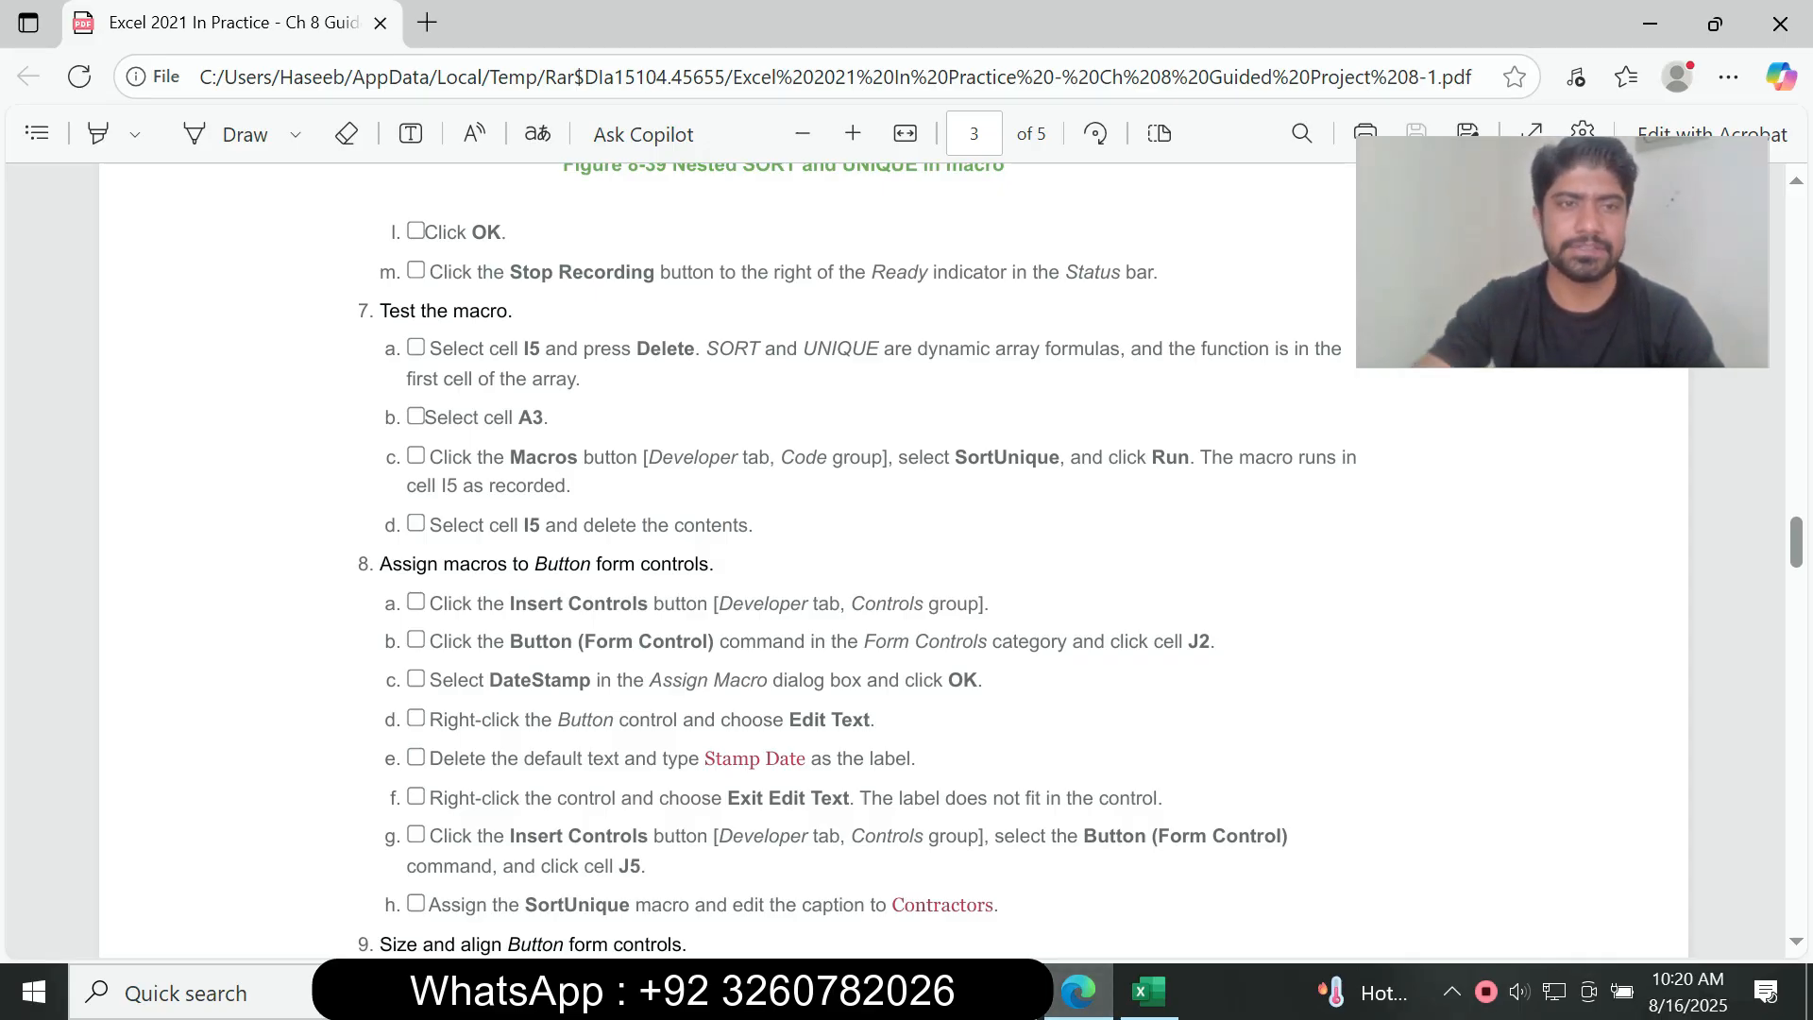
drag(380, 311, 761, 526)
click(767, 529)
drag(388, 311, 631, 352)
right_click(417, 343)
mouse_move(472, 369)
click(623, 313)
click(632, 351)
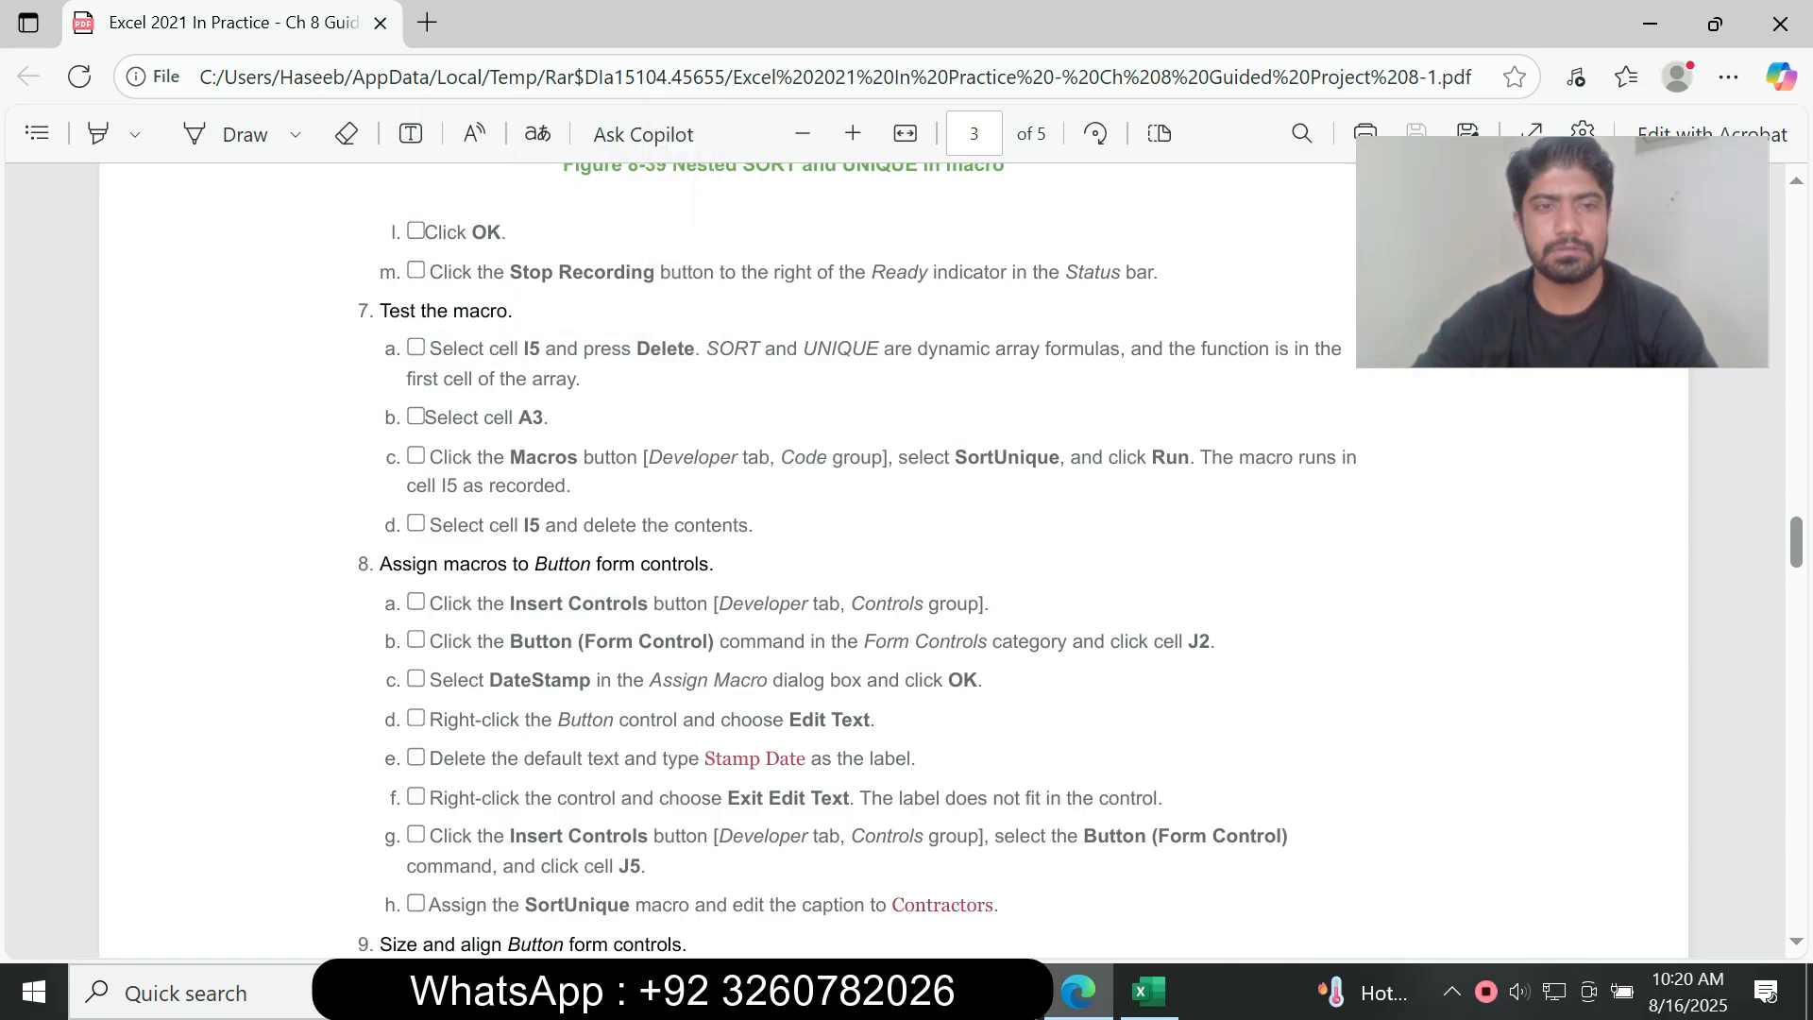
Step: Follow instruction 7a from the assignment PDF and delete the contents of cell I5 on the Stats sheet in Excel
drag(443, 350, 540, 351)
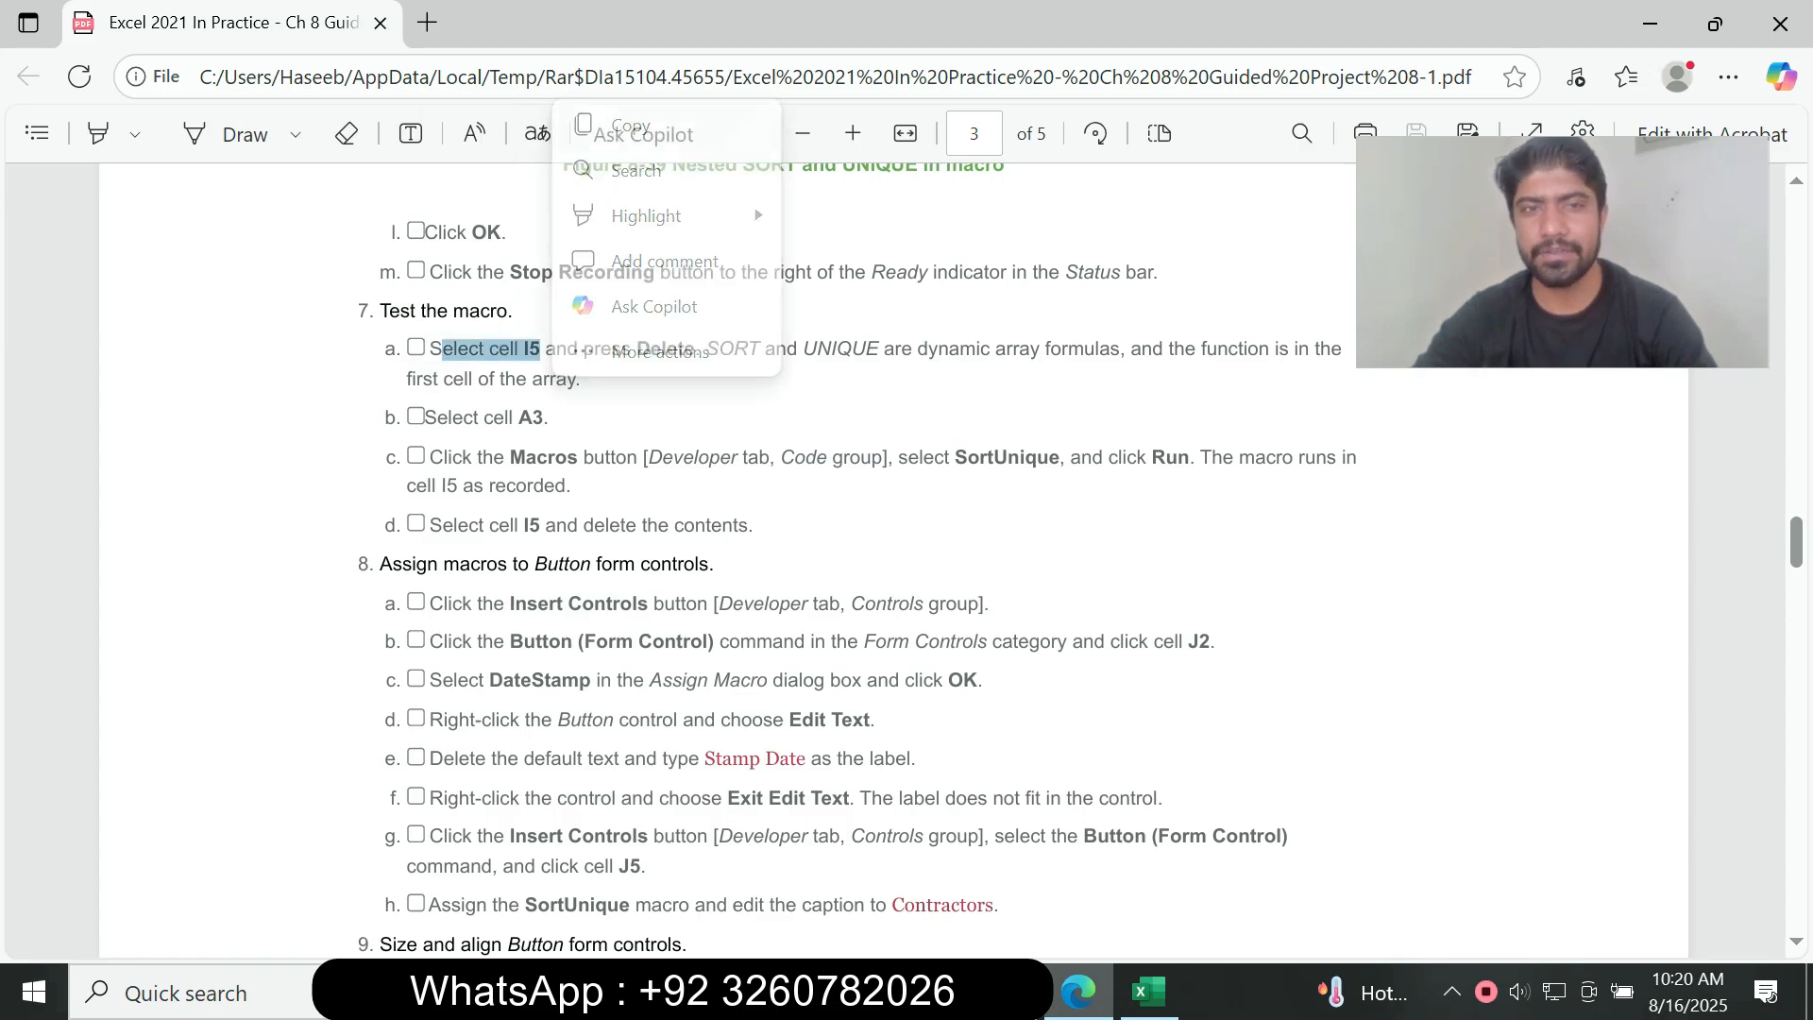
click(1149, 991)
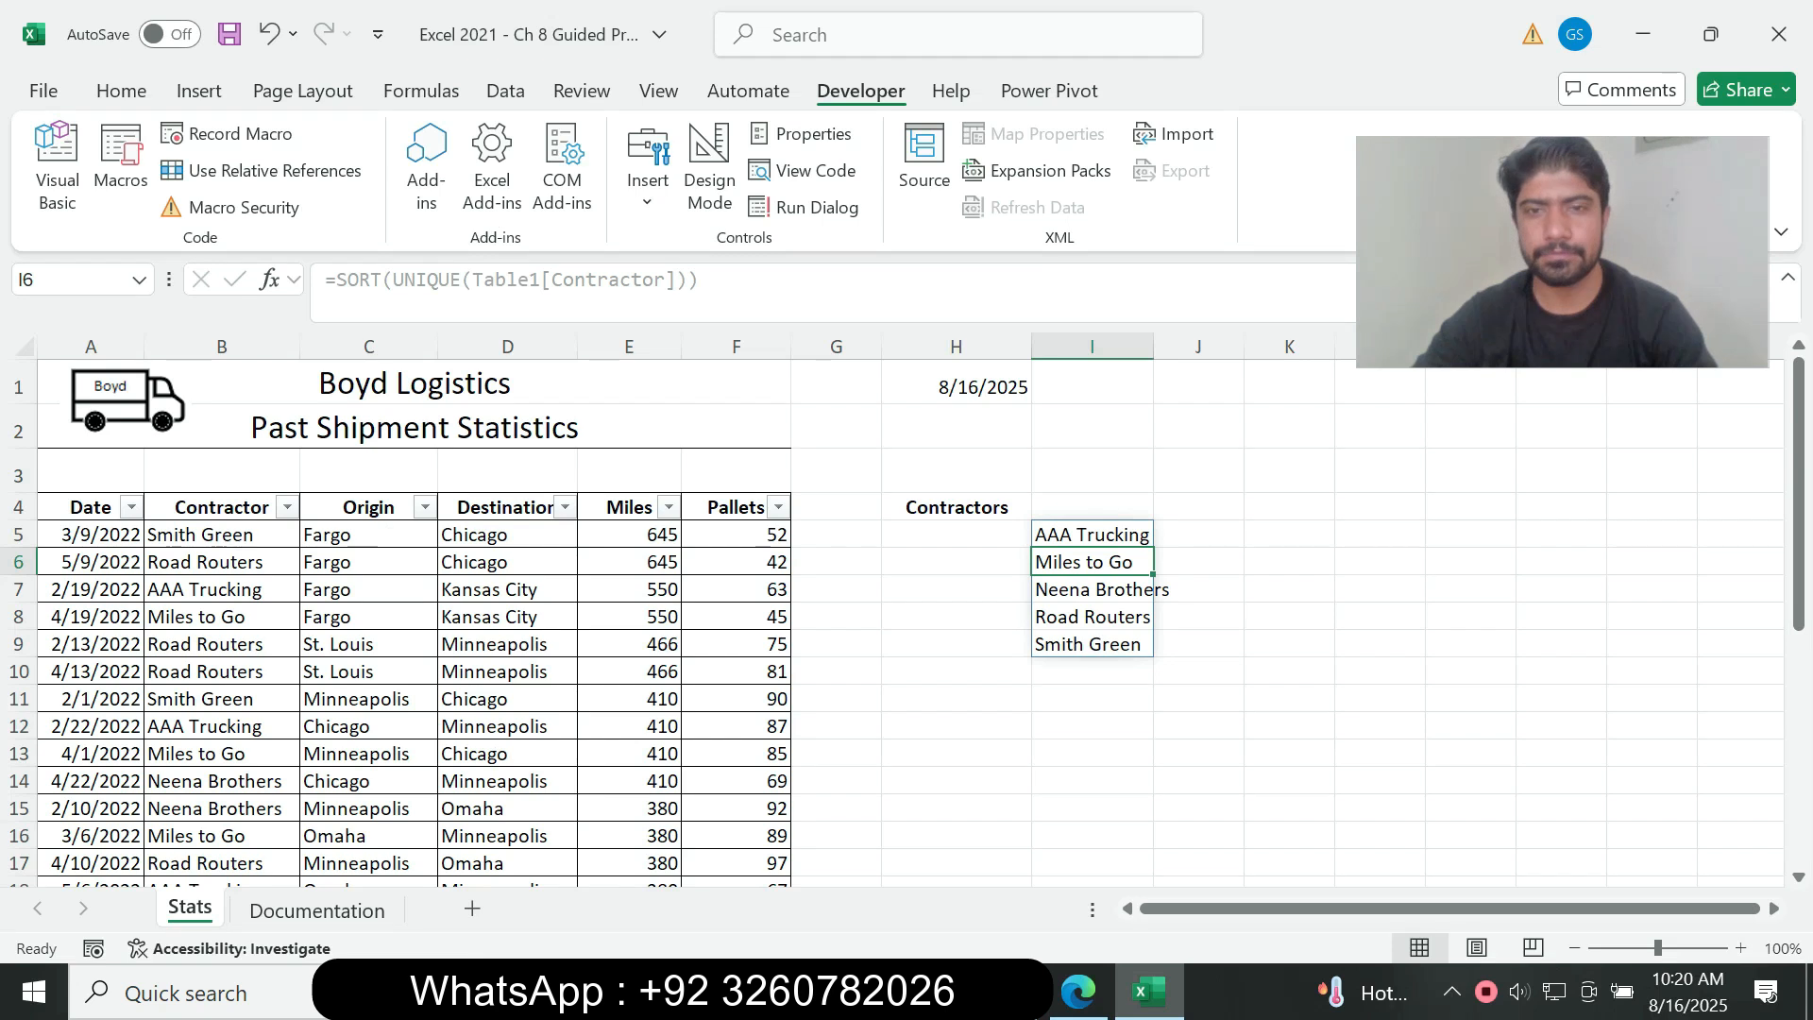
click(1092, 534)
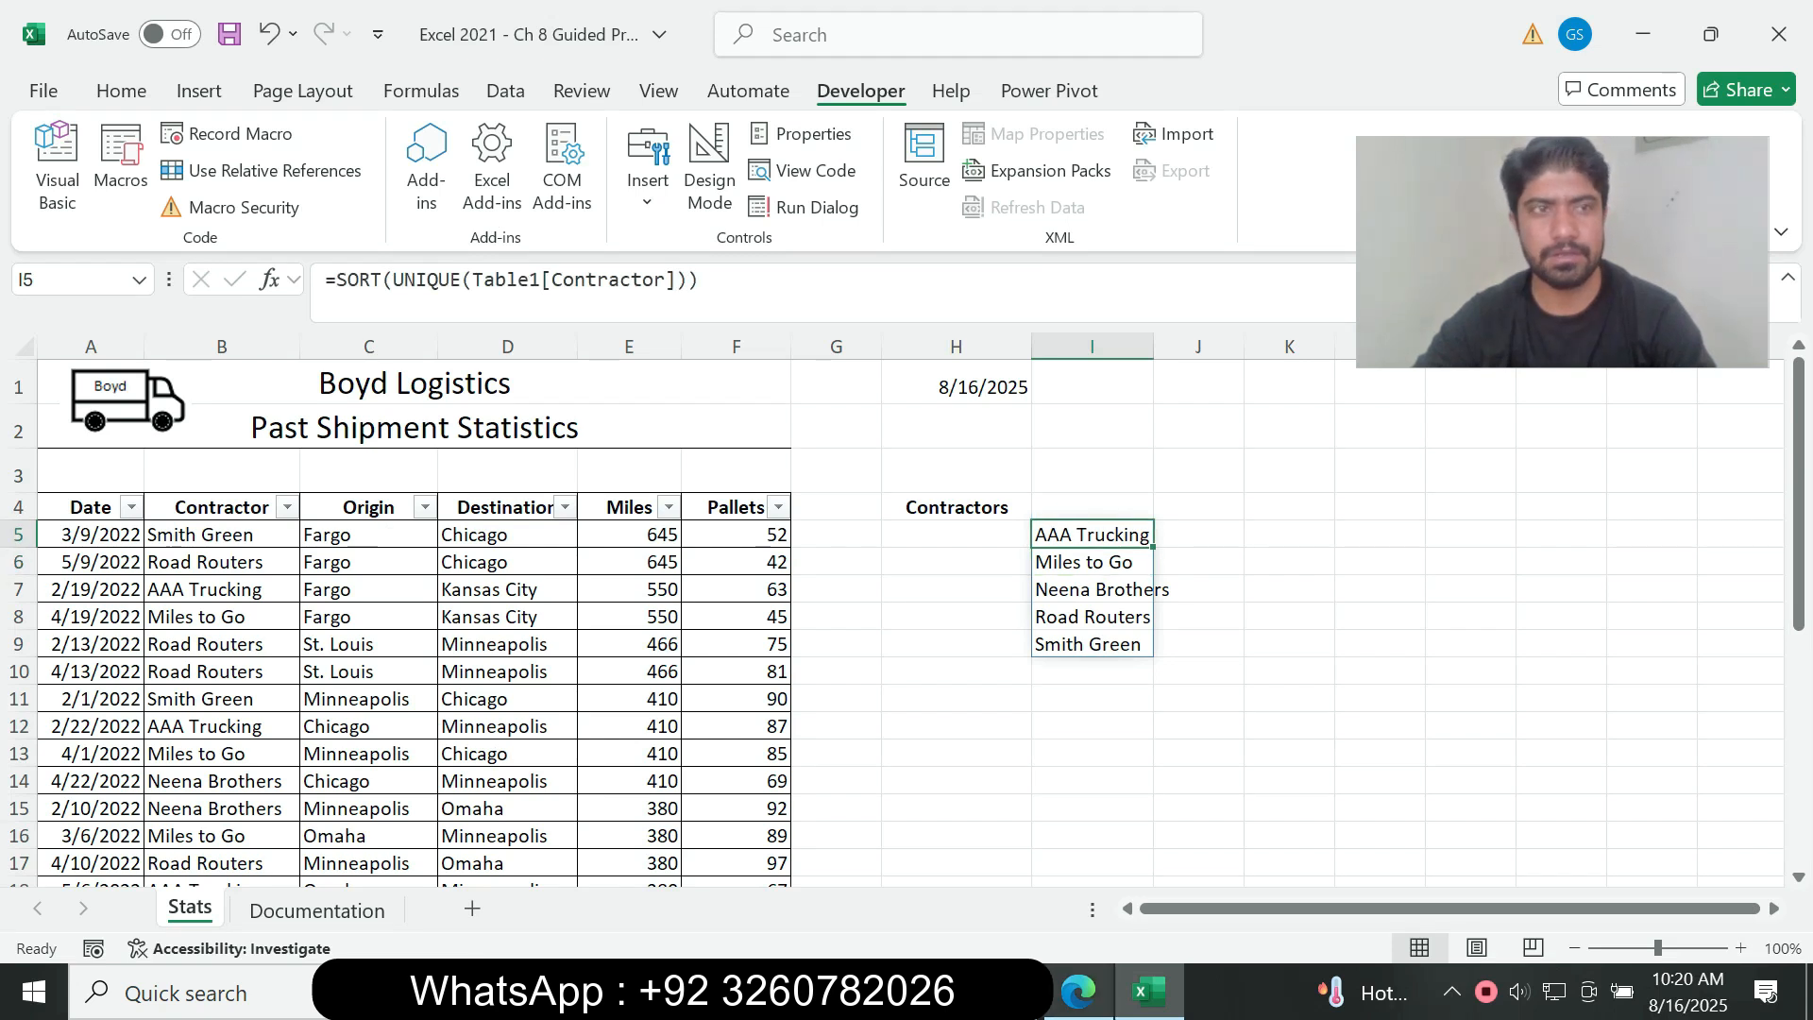
key(alt+Tab)
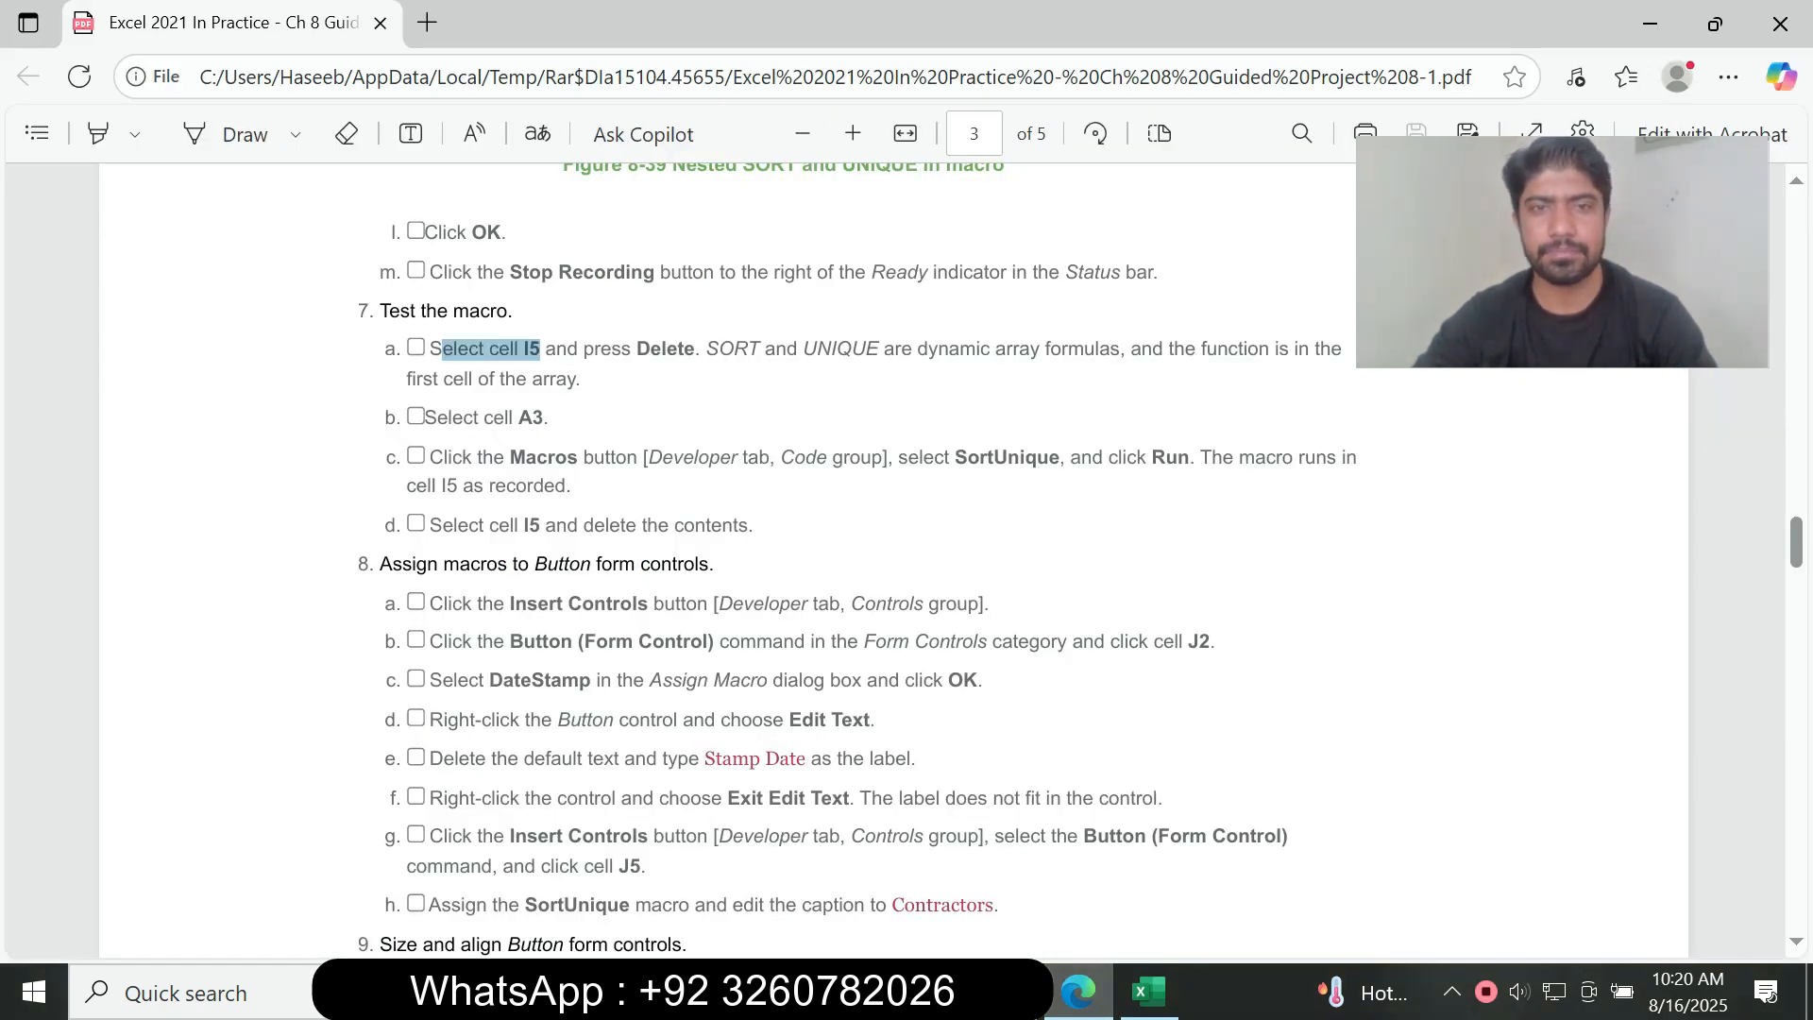
key(alt+Tab)
key(Delete)
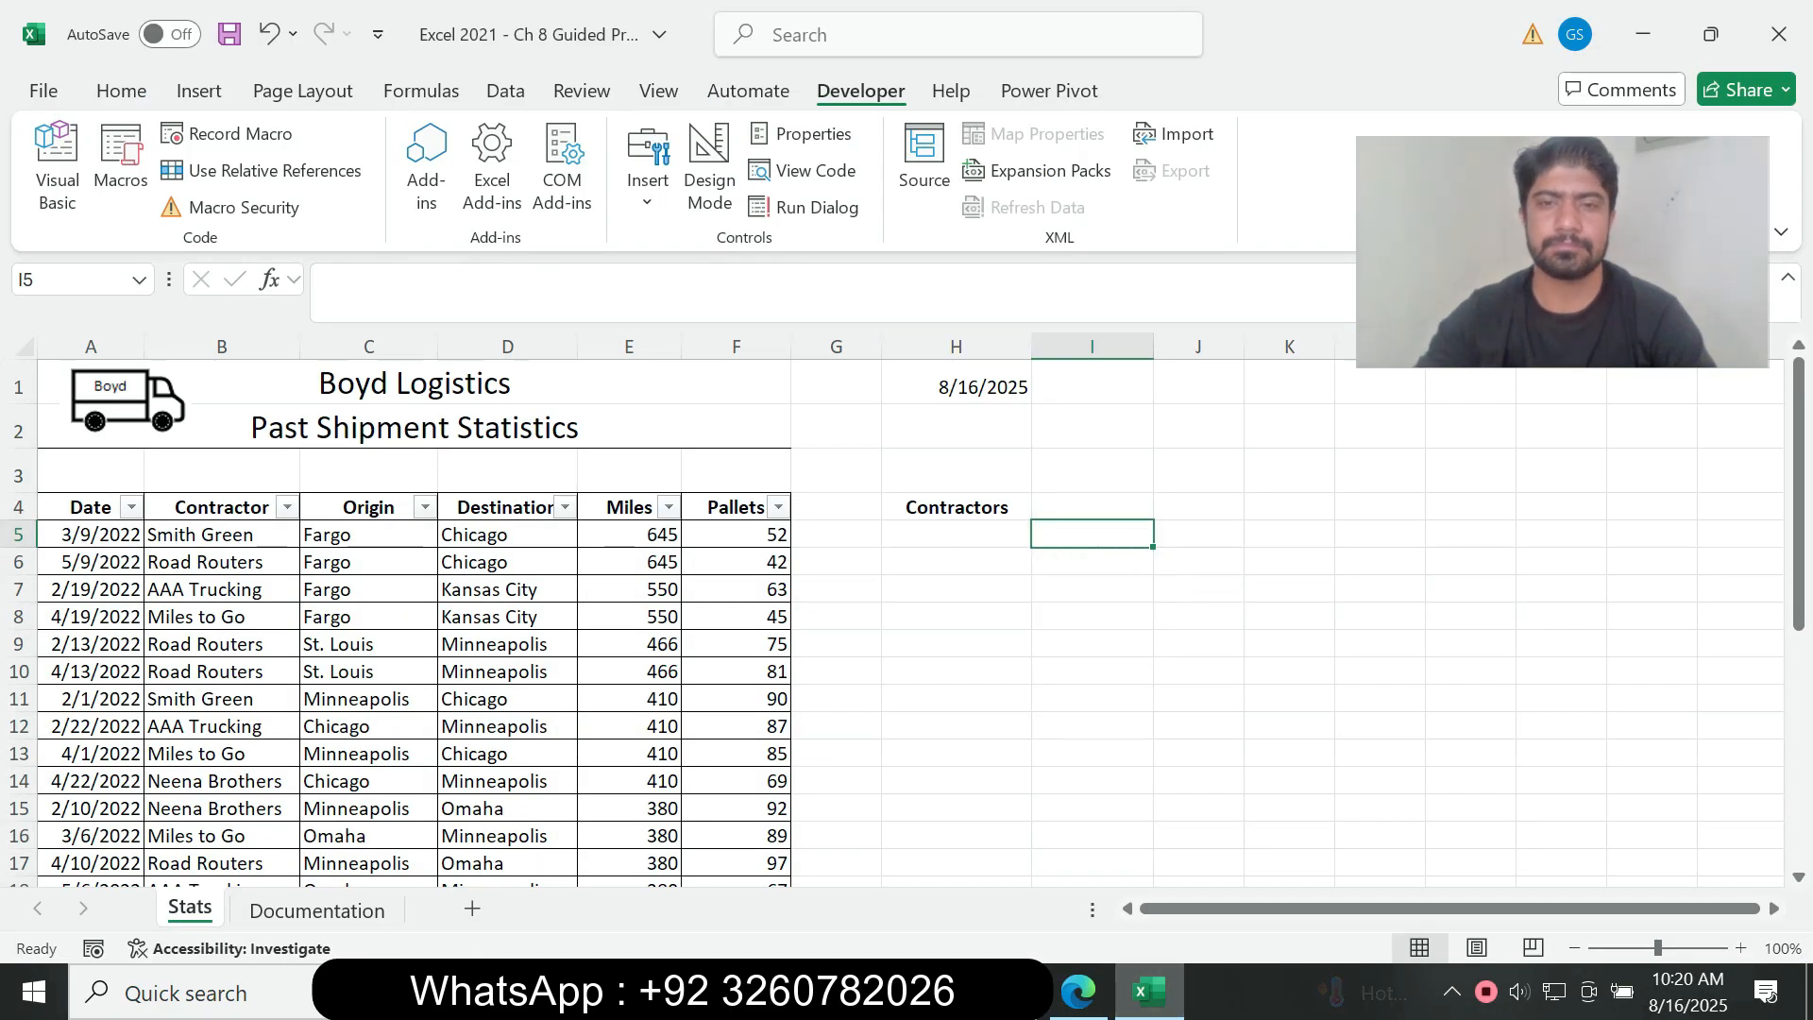
Step: Read instruction 7b in the assignment PDF and select cell A3 on the Stats sheet in Excel
key(alt+Tab)
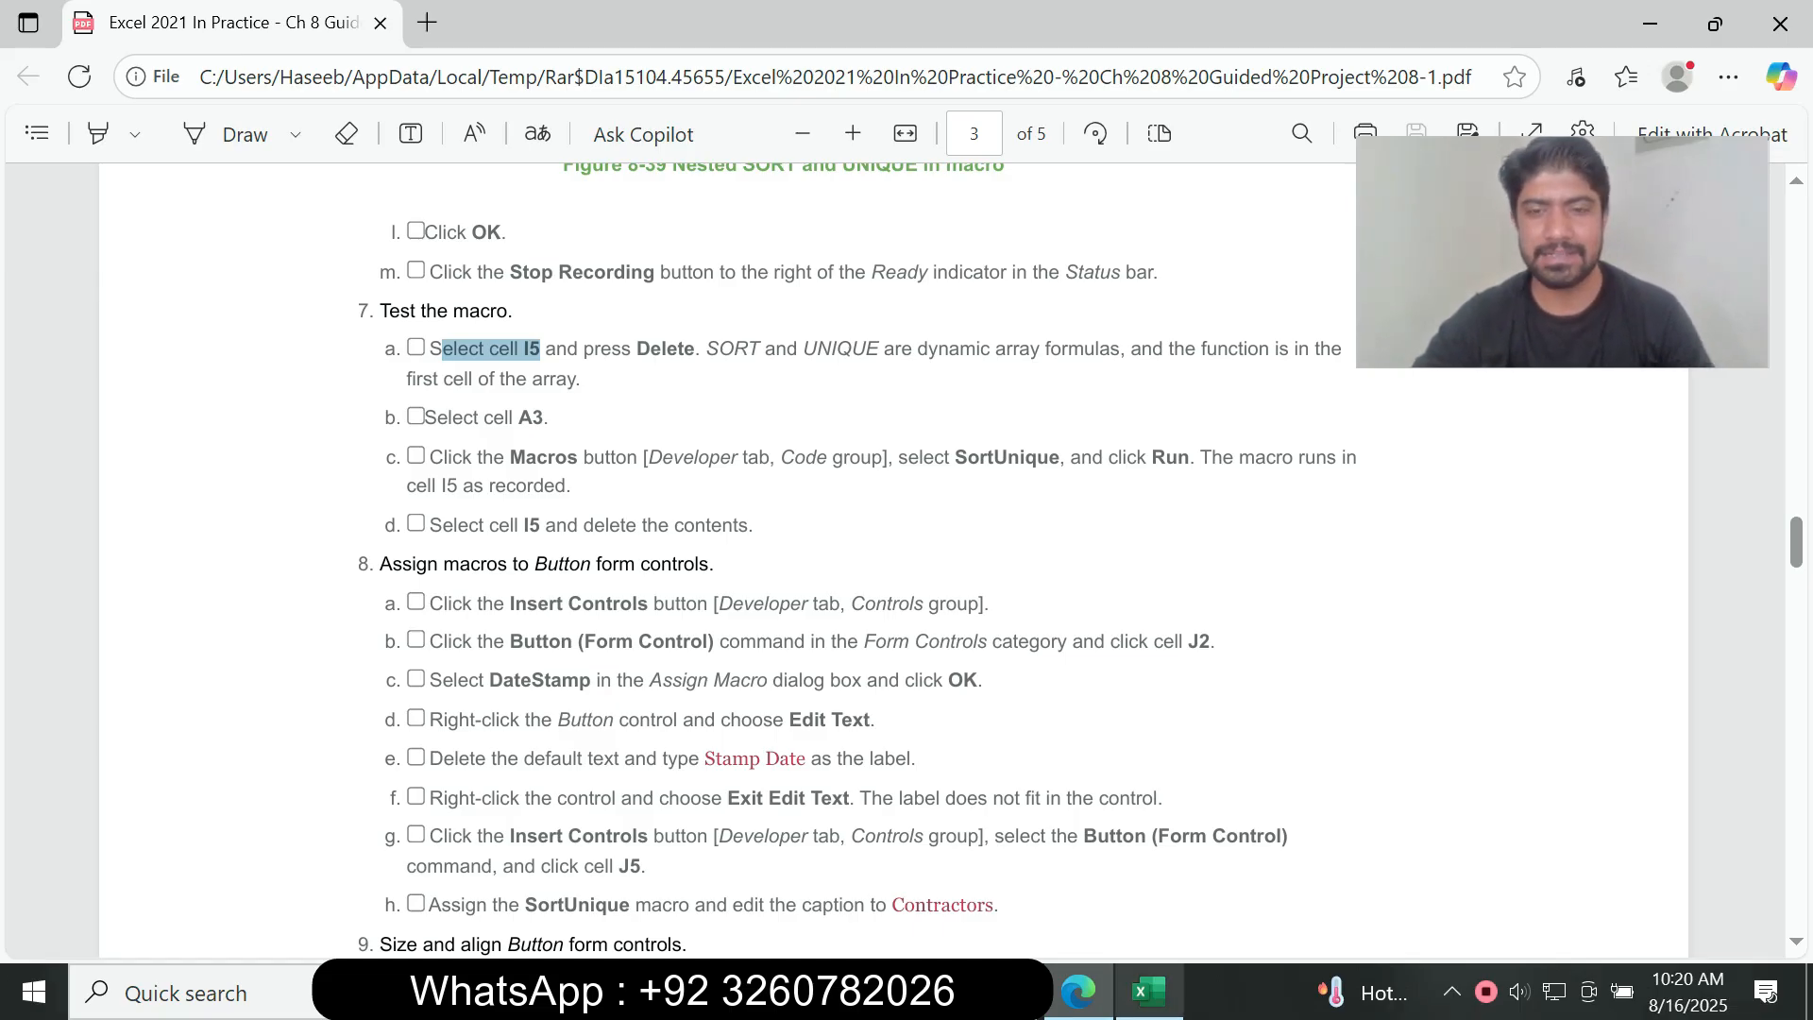
click(1148, 992)
click(93, 472)
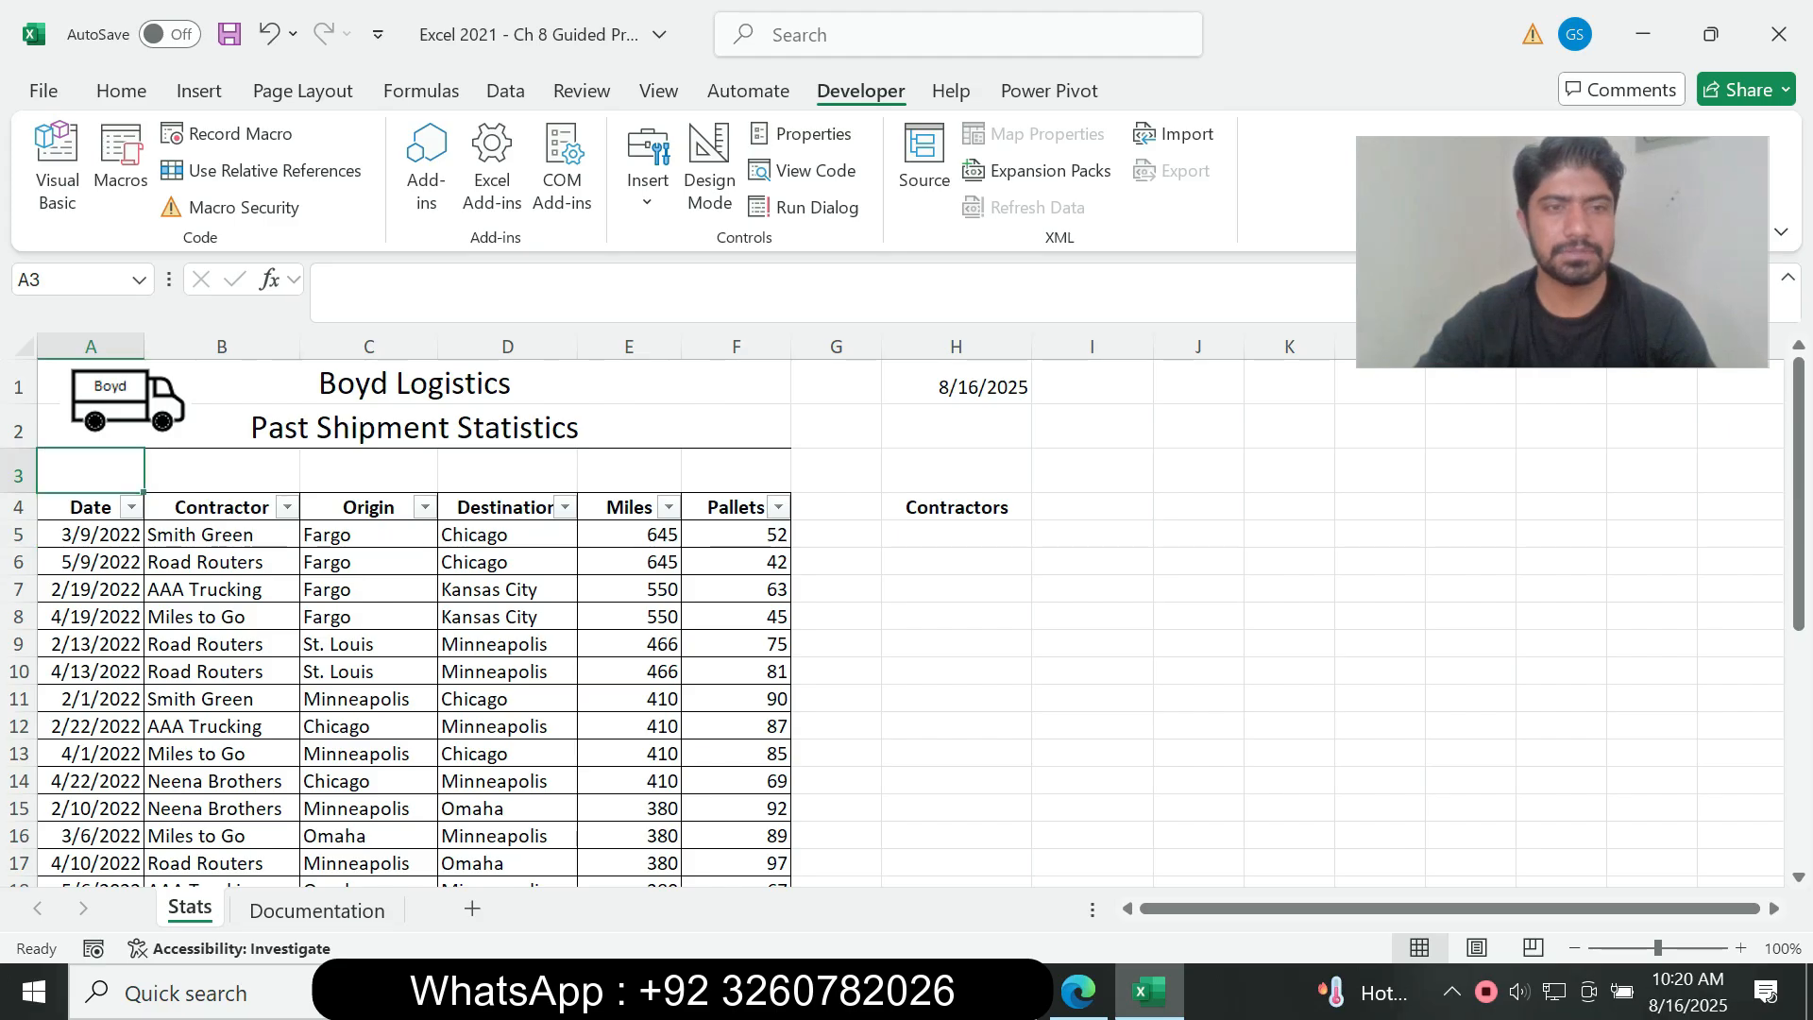
Step: Check instructions 7c and 7d in the assignment PDF and run the SortUnique macro on the Stats sheet in Excel
click(1079, 992)
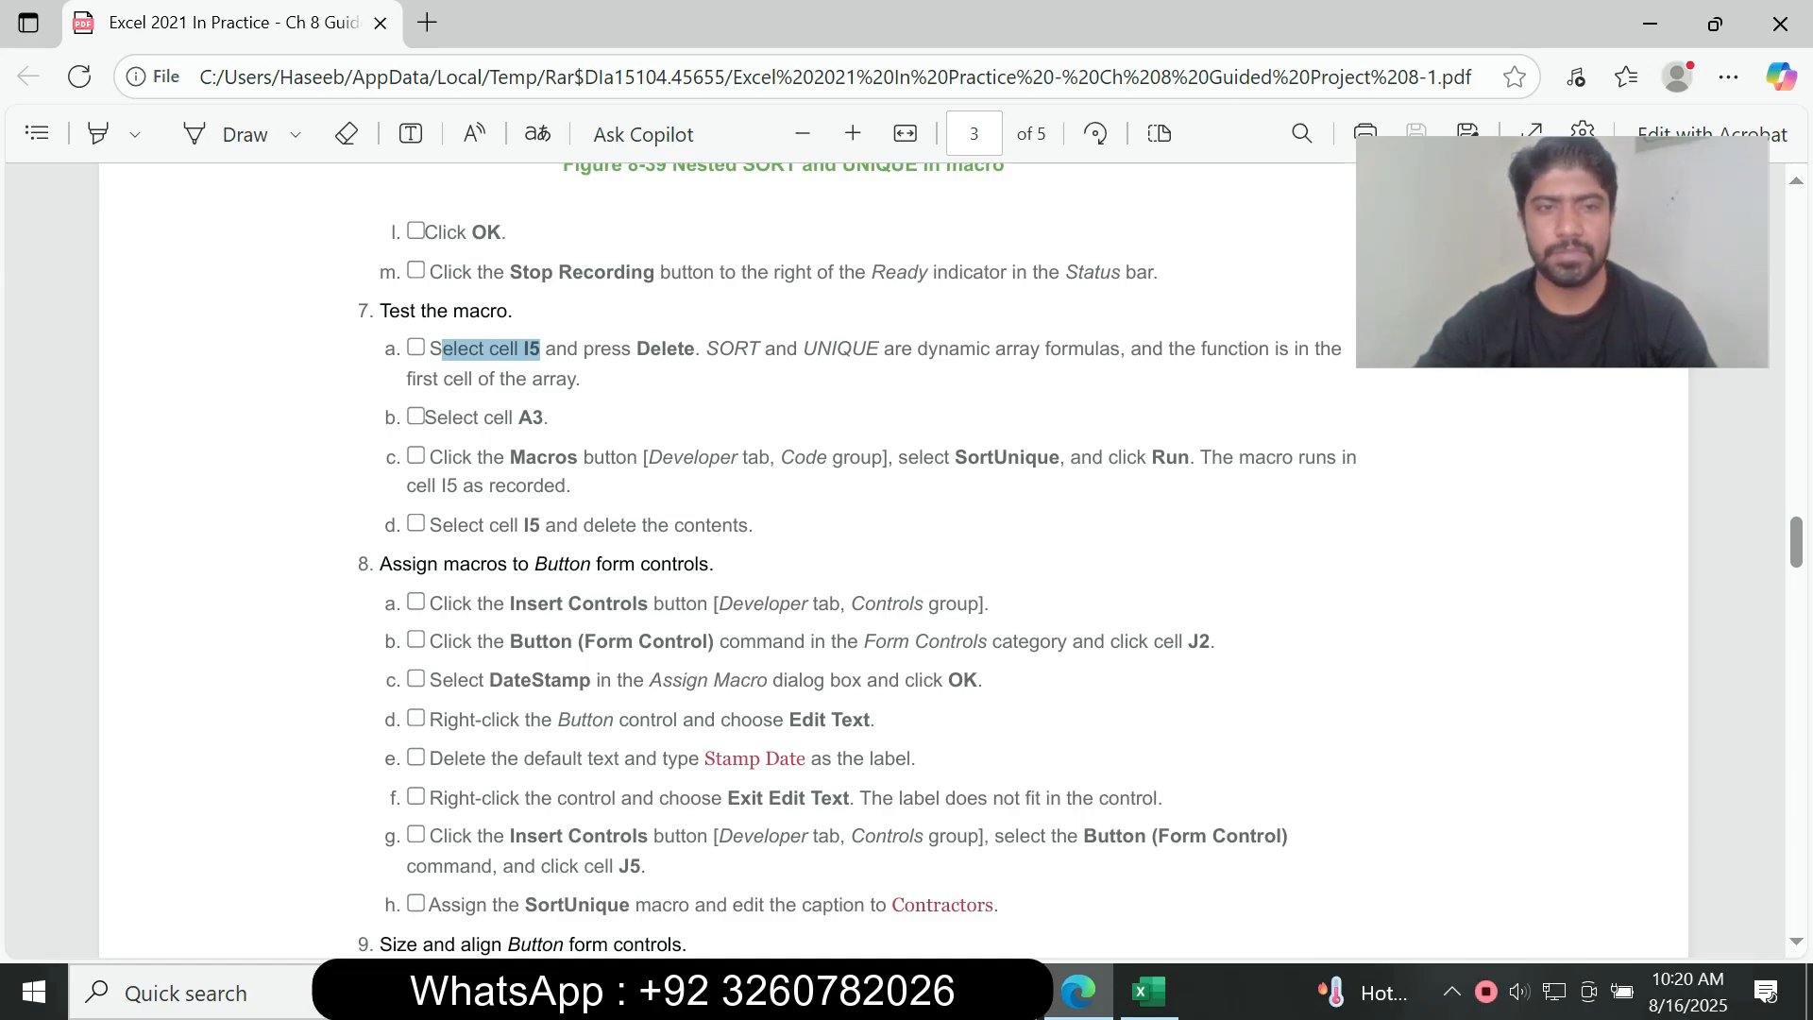
drag(429, 525, 675, 525)
click(676, 529)
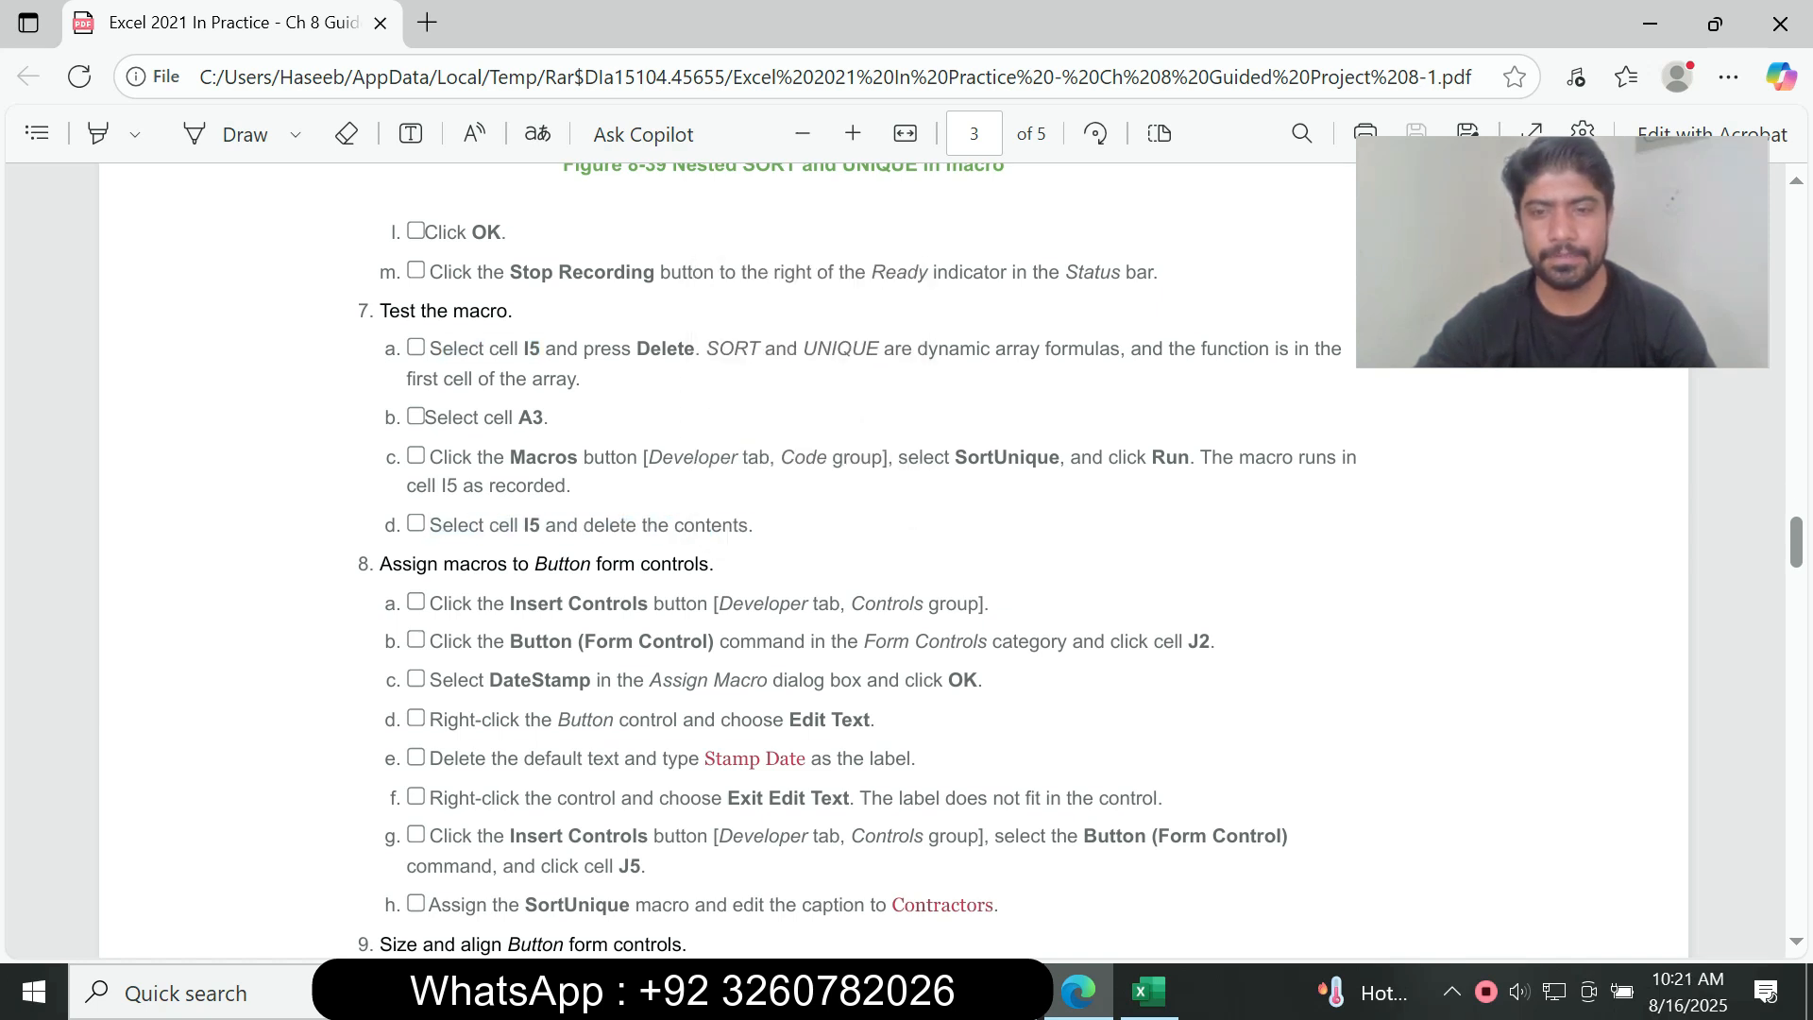
click(1148, 992)
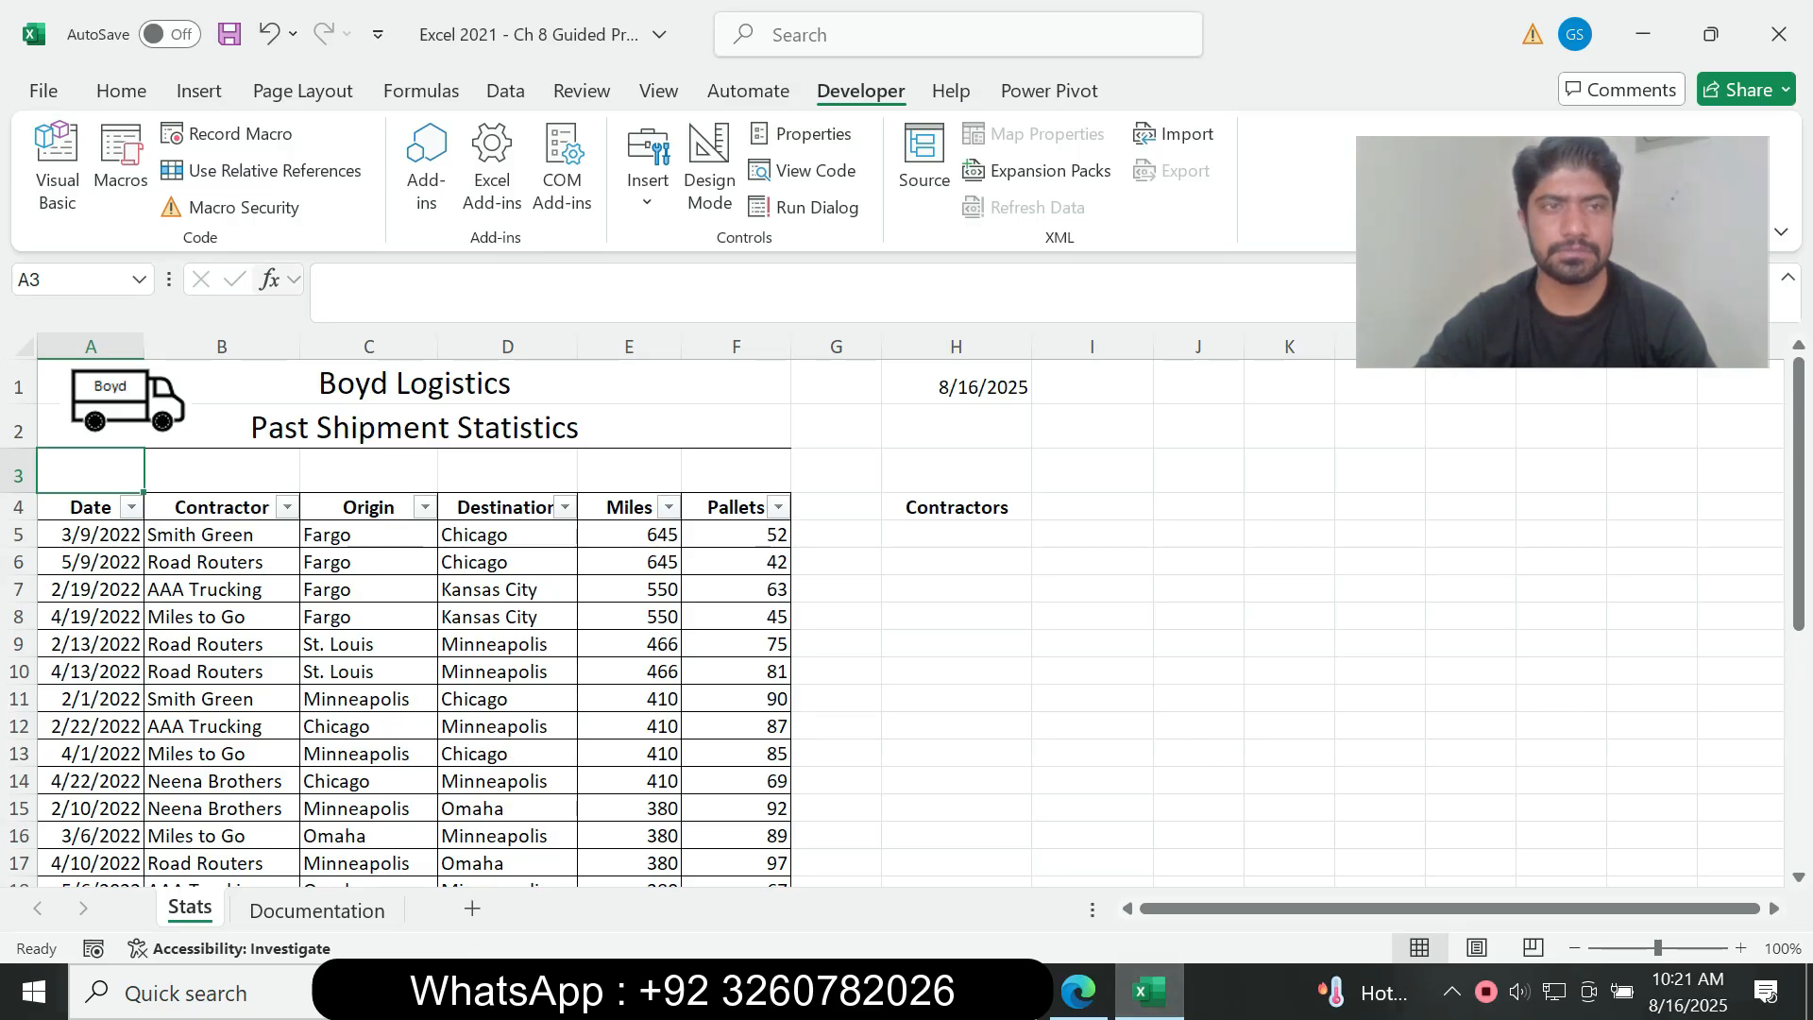
click(121, 155)
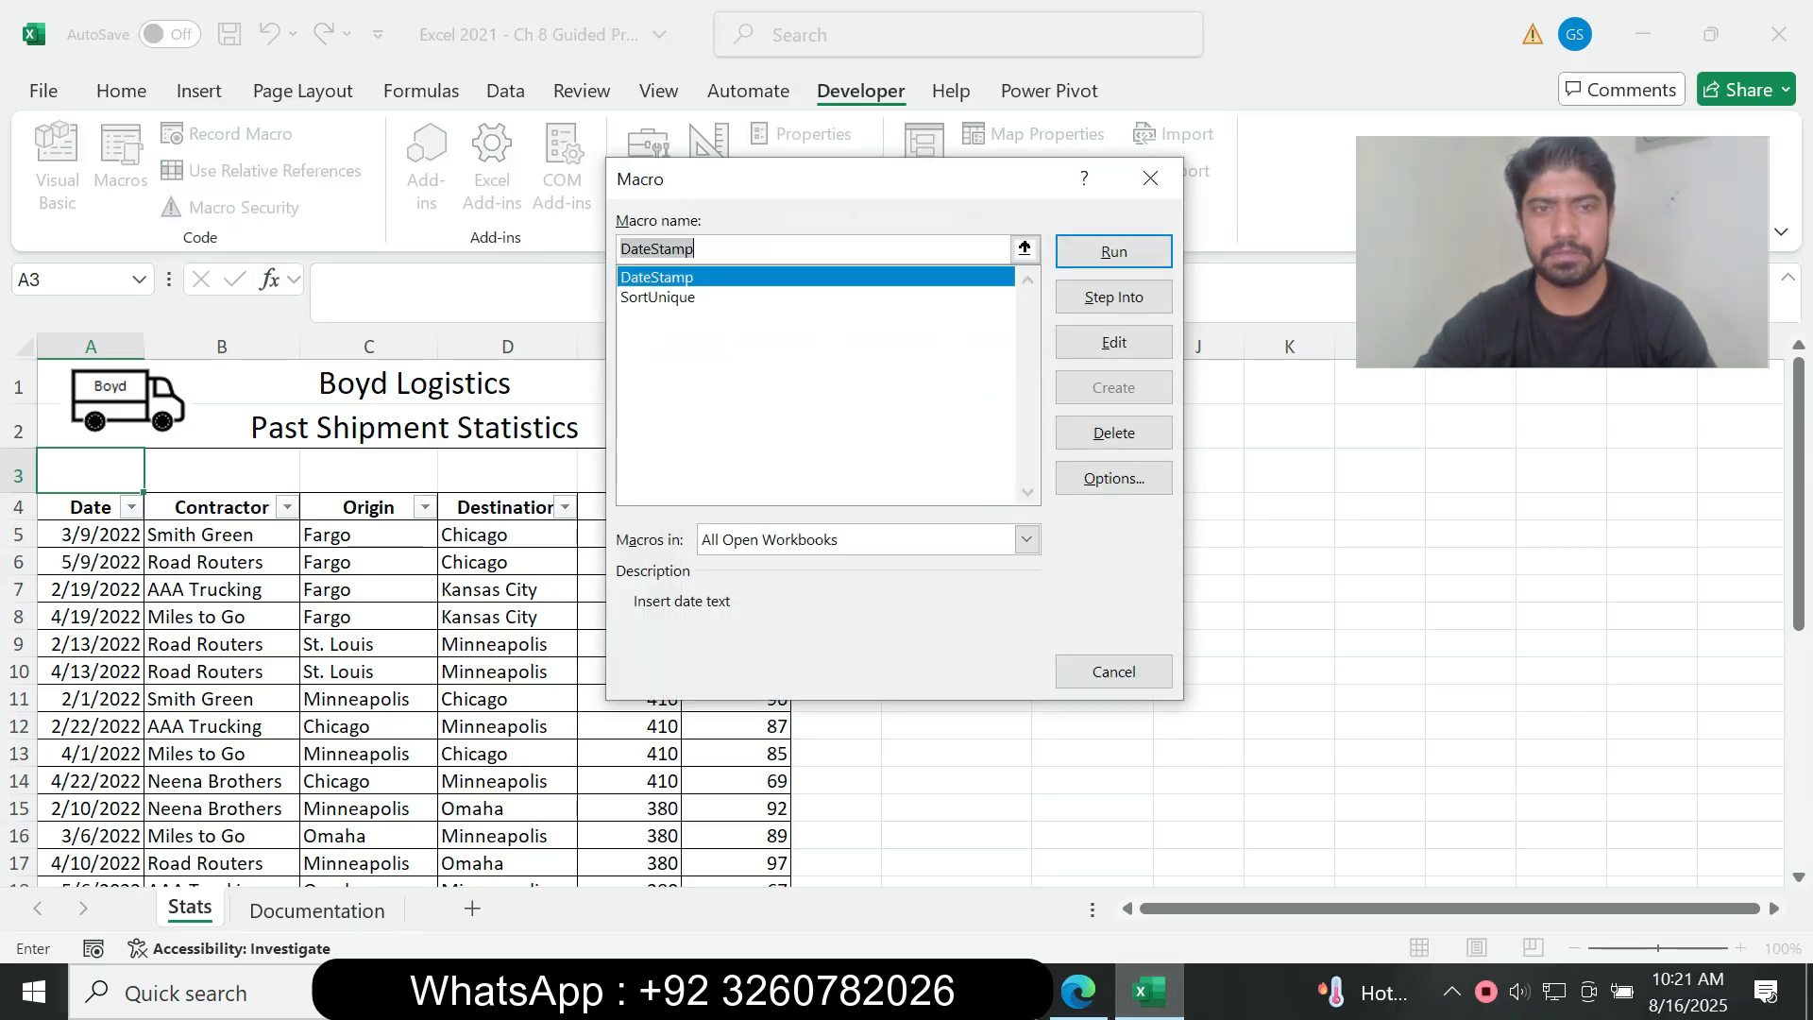
click(658, 298)
click(1077, 991)
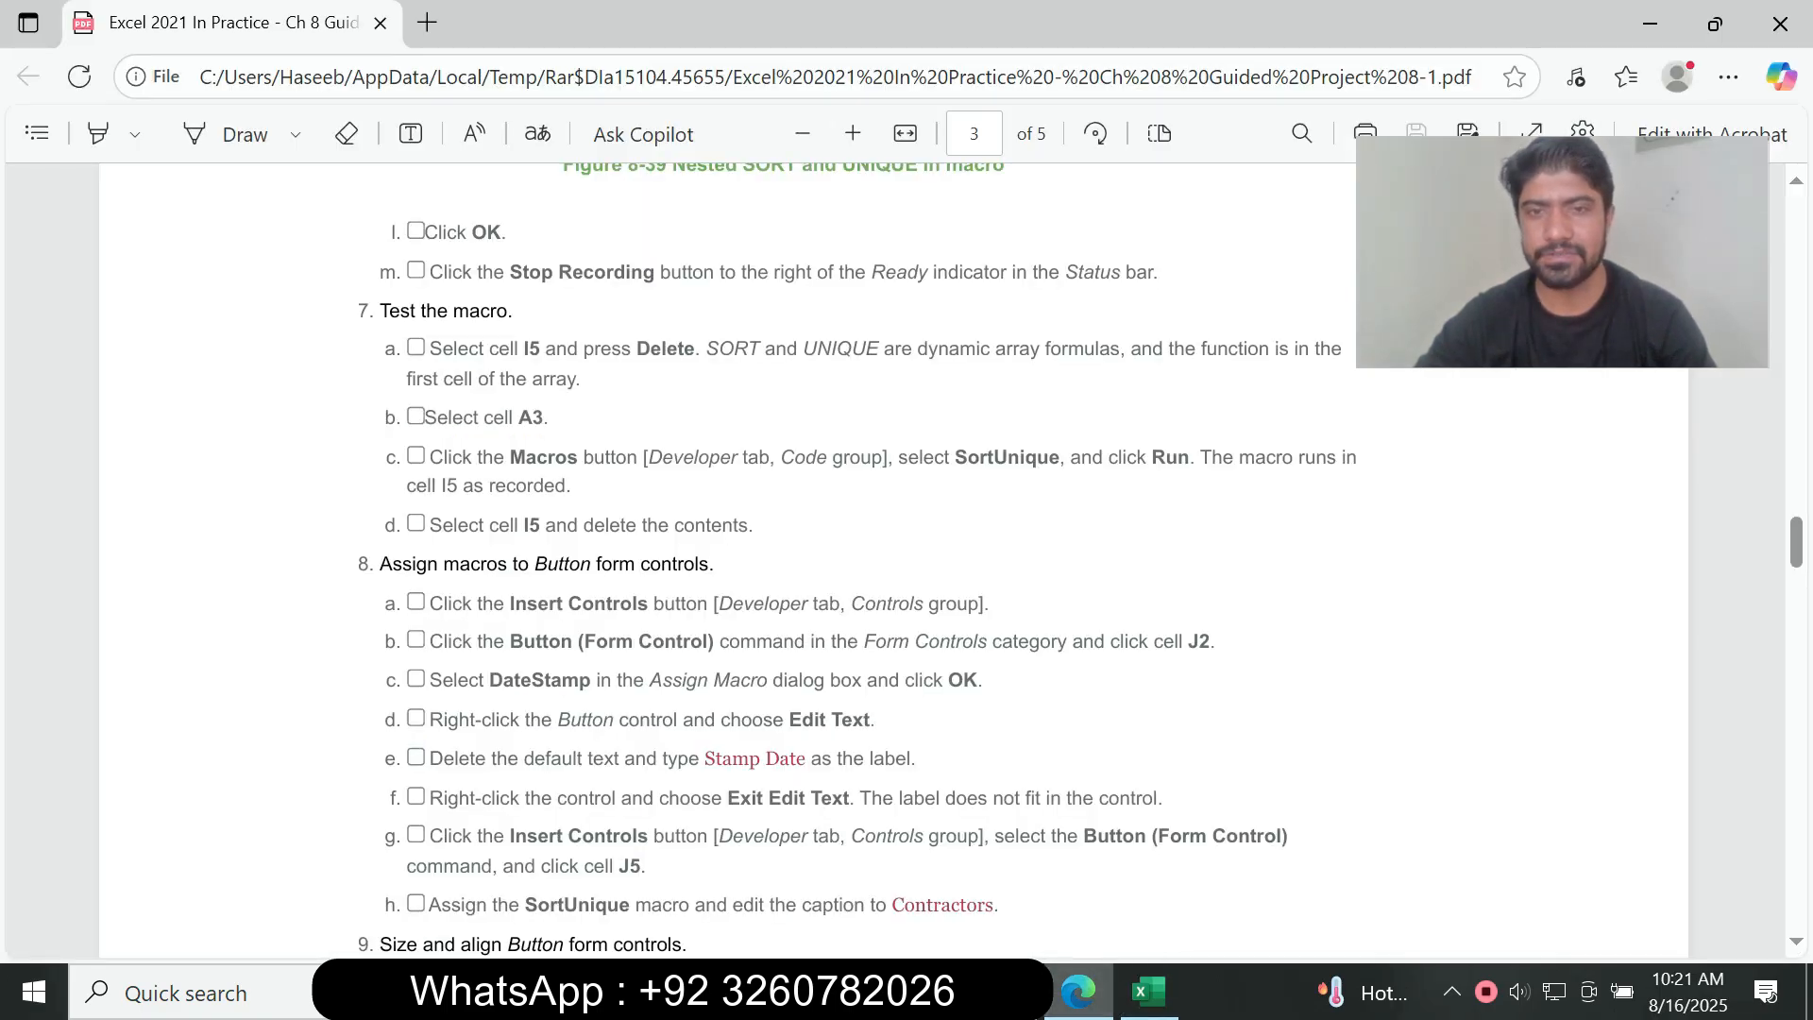
click(1149, 991)
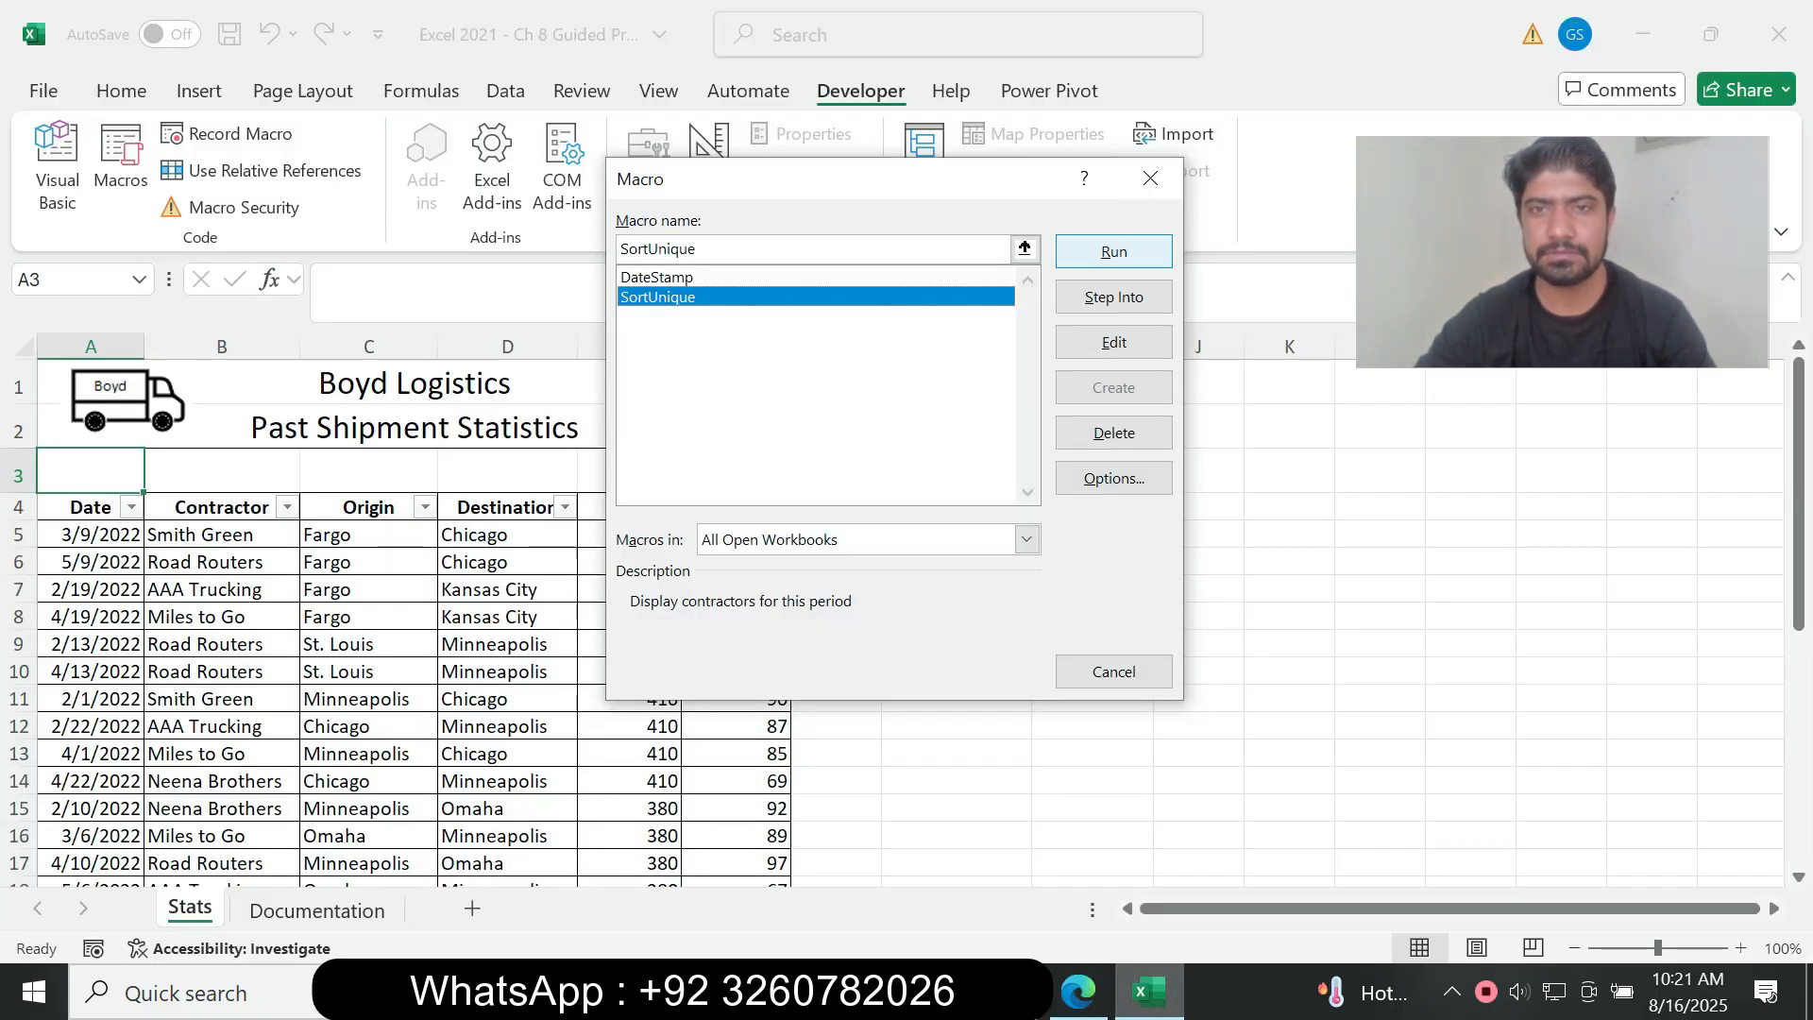
click(1115, 252)
Step: Read instruction 7d in the assignment PDF and clear the contents of cell I5 on the Stats sheet in Excel
click(1077, 991)
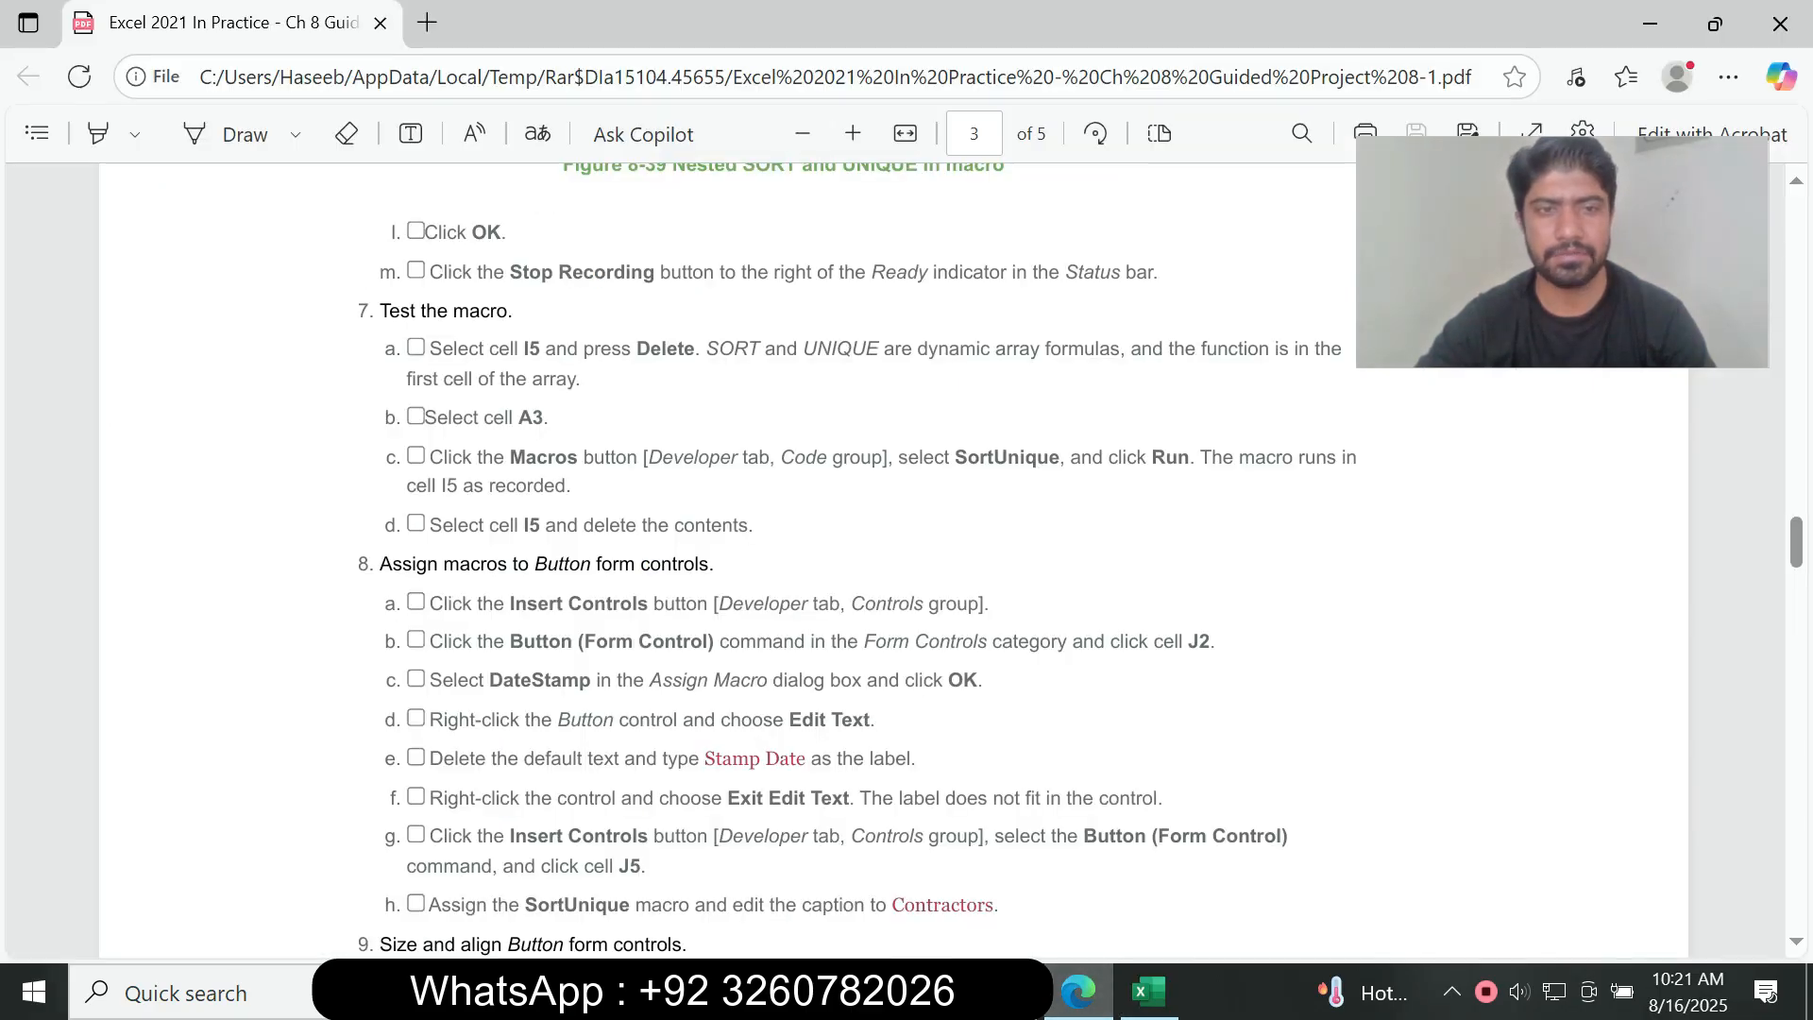
drag(457, 526, 638, 526)
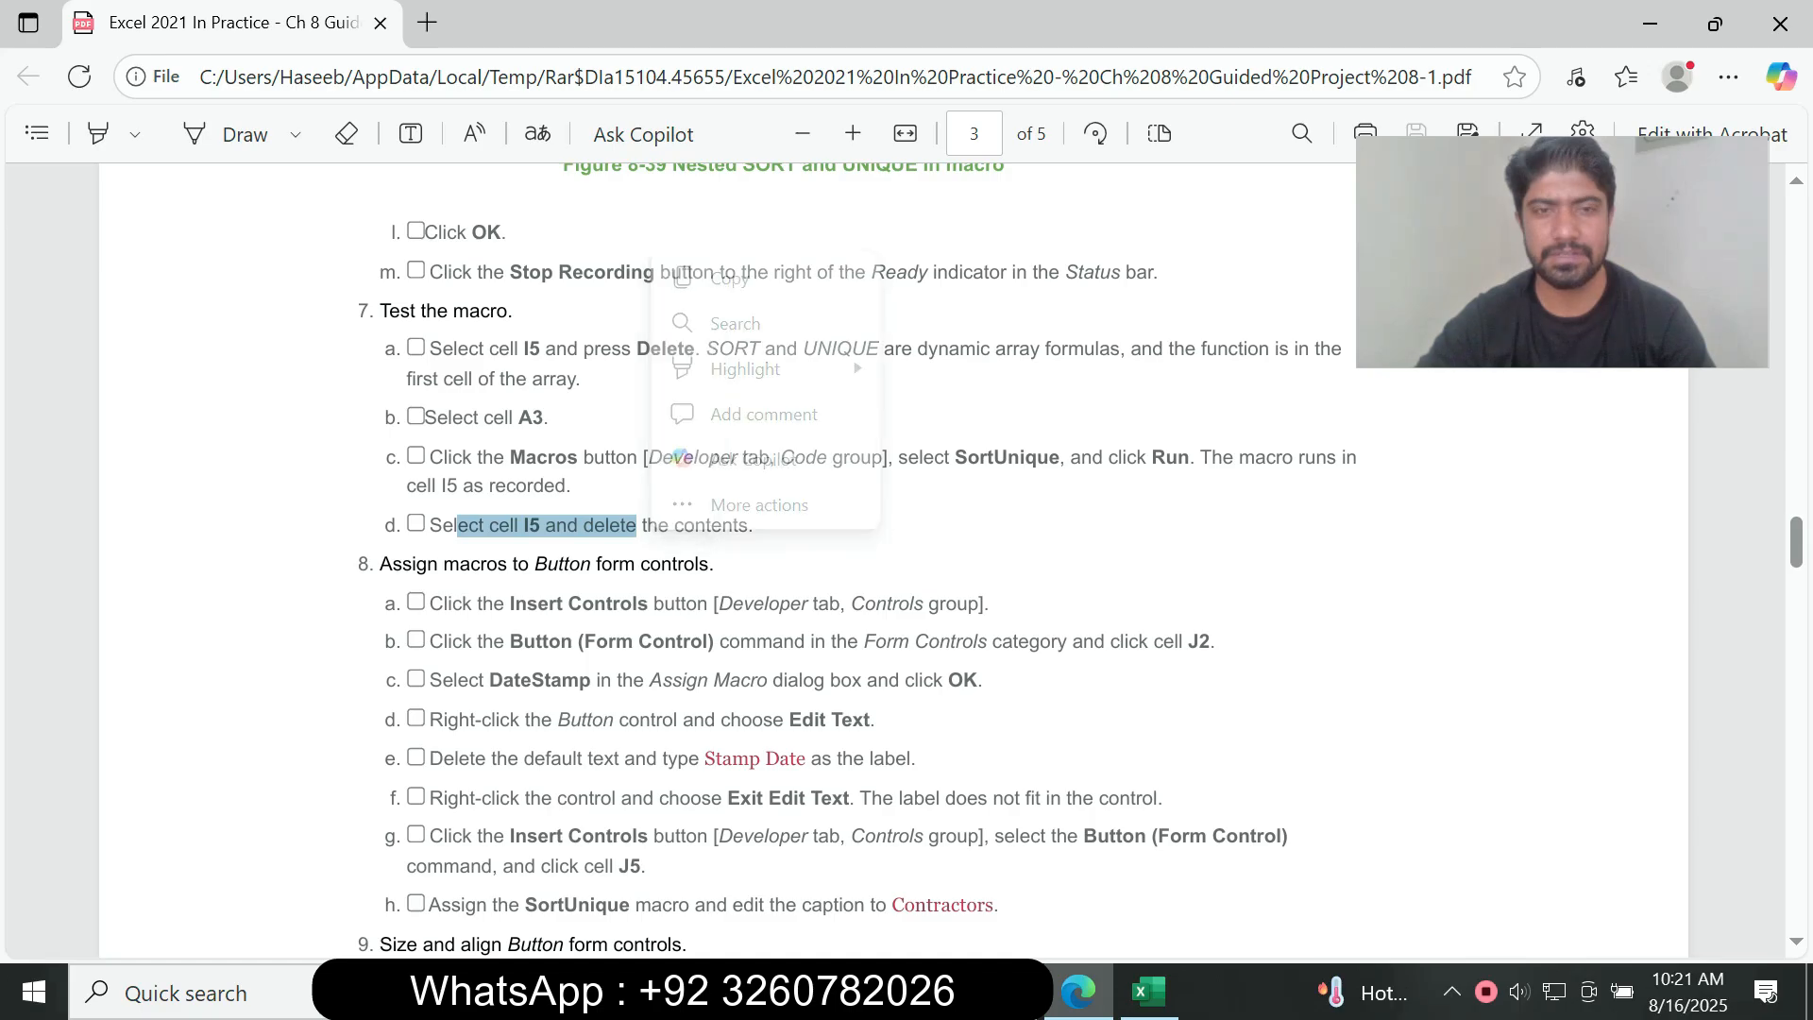
click(1149, 991)
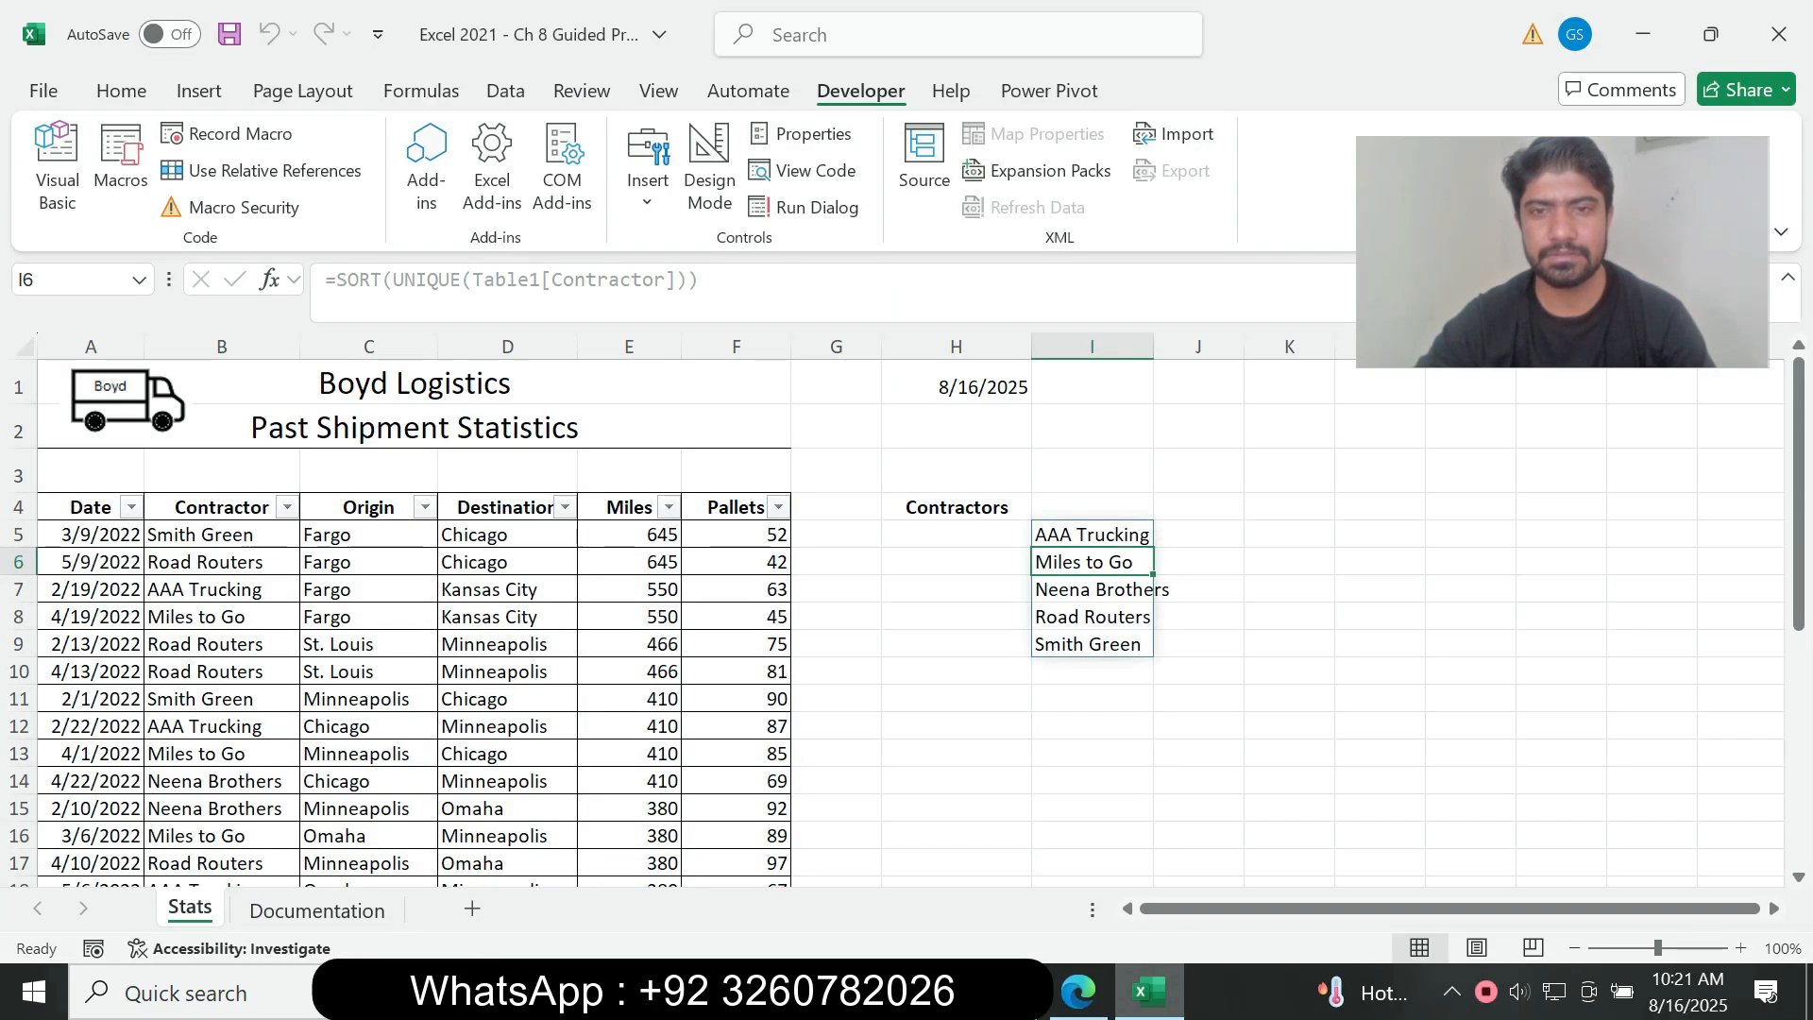
click(1086, 535)
right_click(1087, 535)
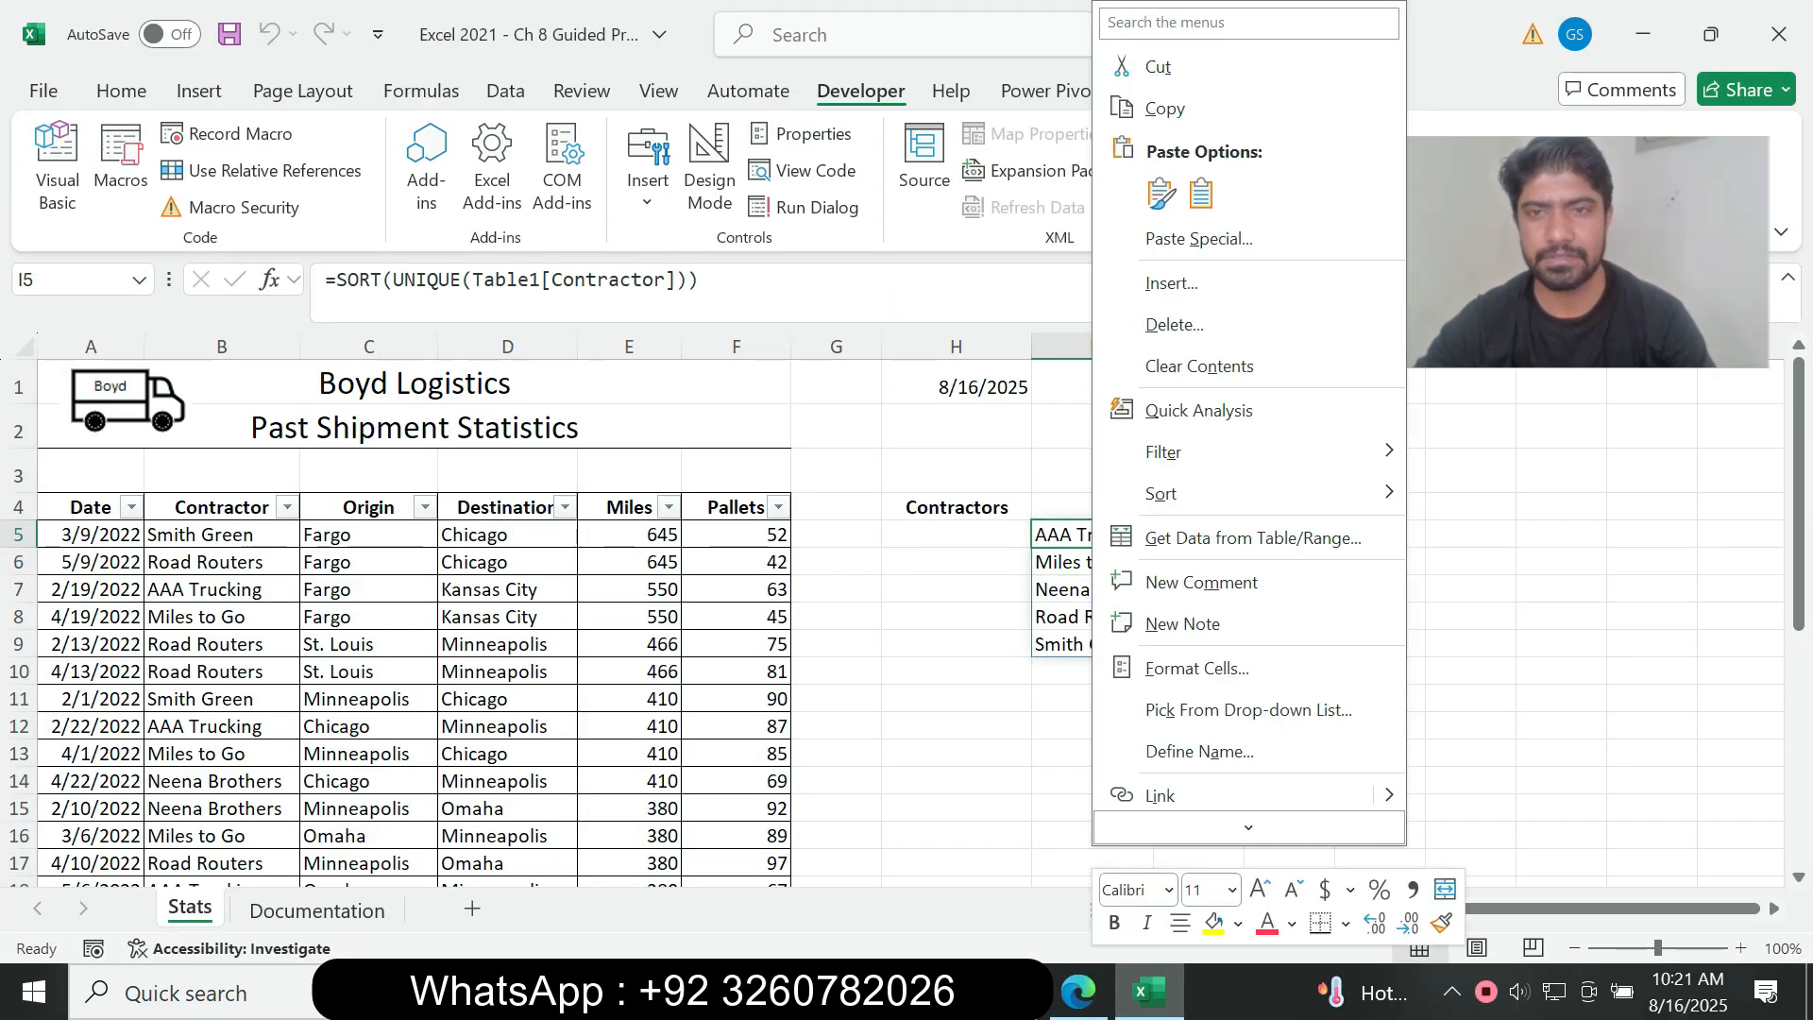
click(1200, 366)
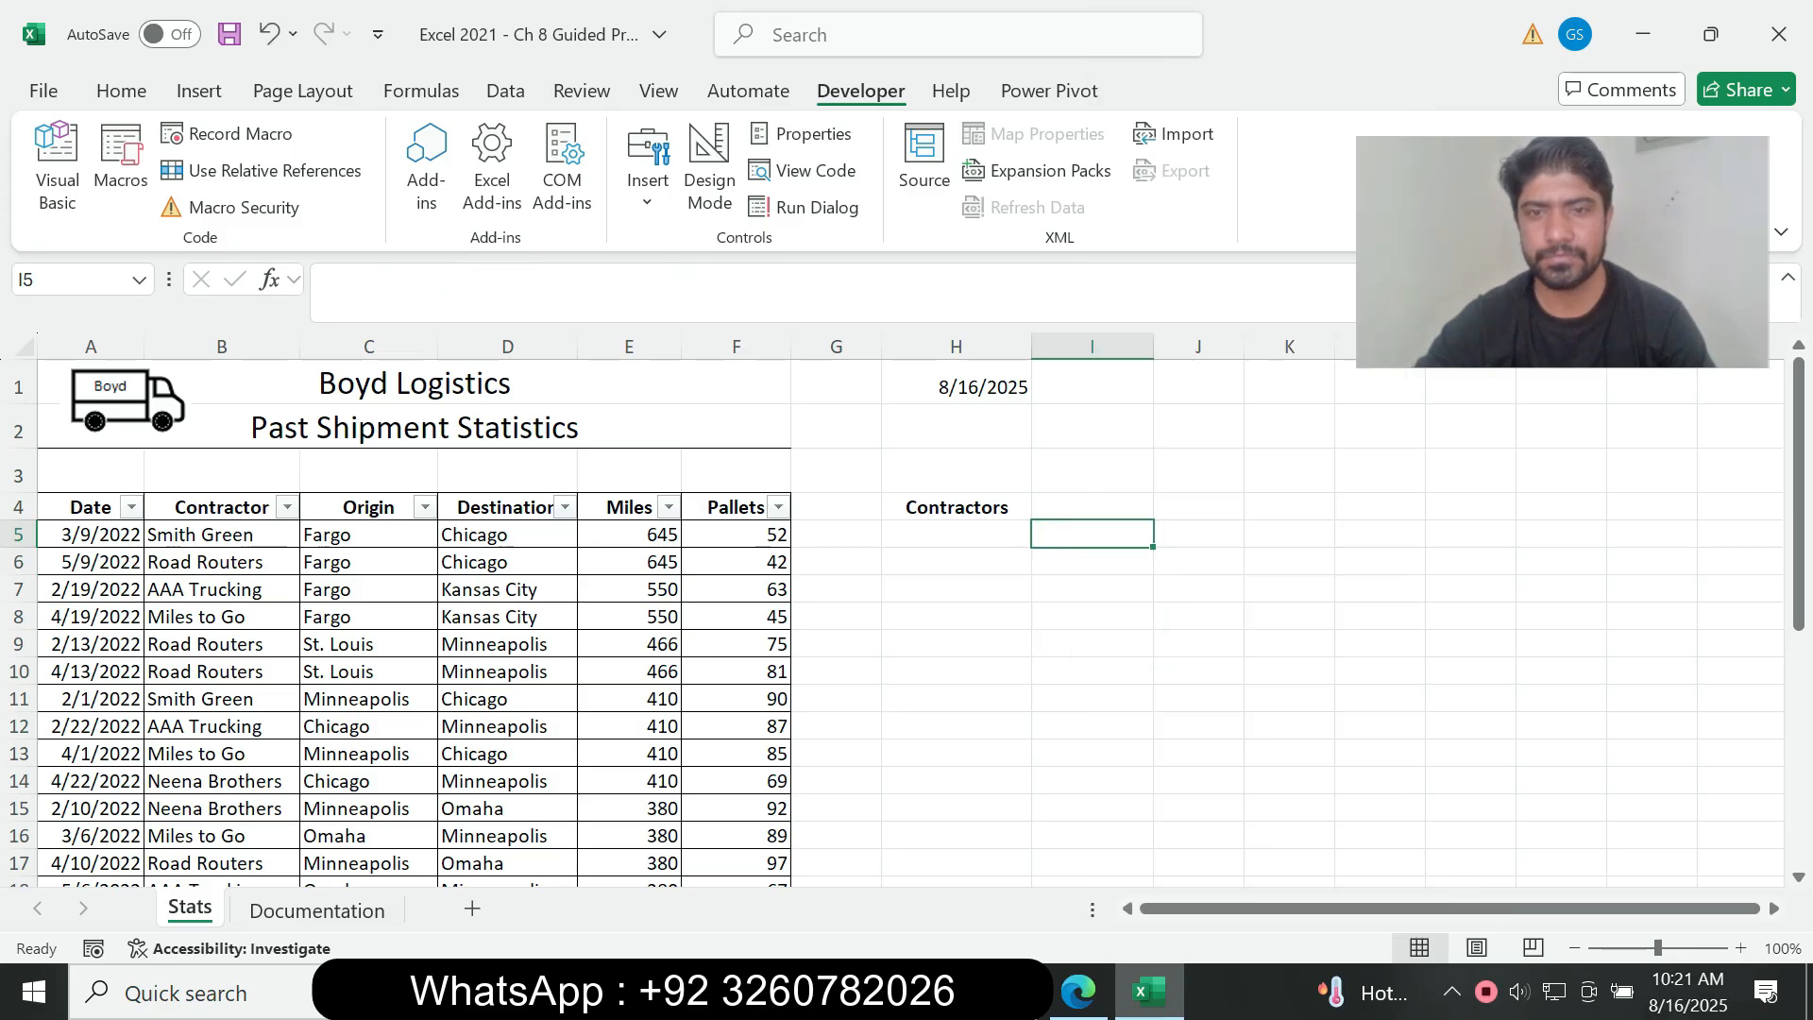
Step: Examine instructions 8a to 8h in the assignment PDF for assigning macros to Button form controls
click(1077, 992)
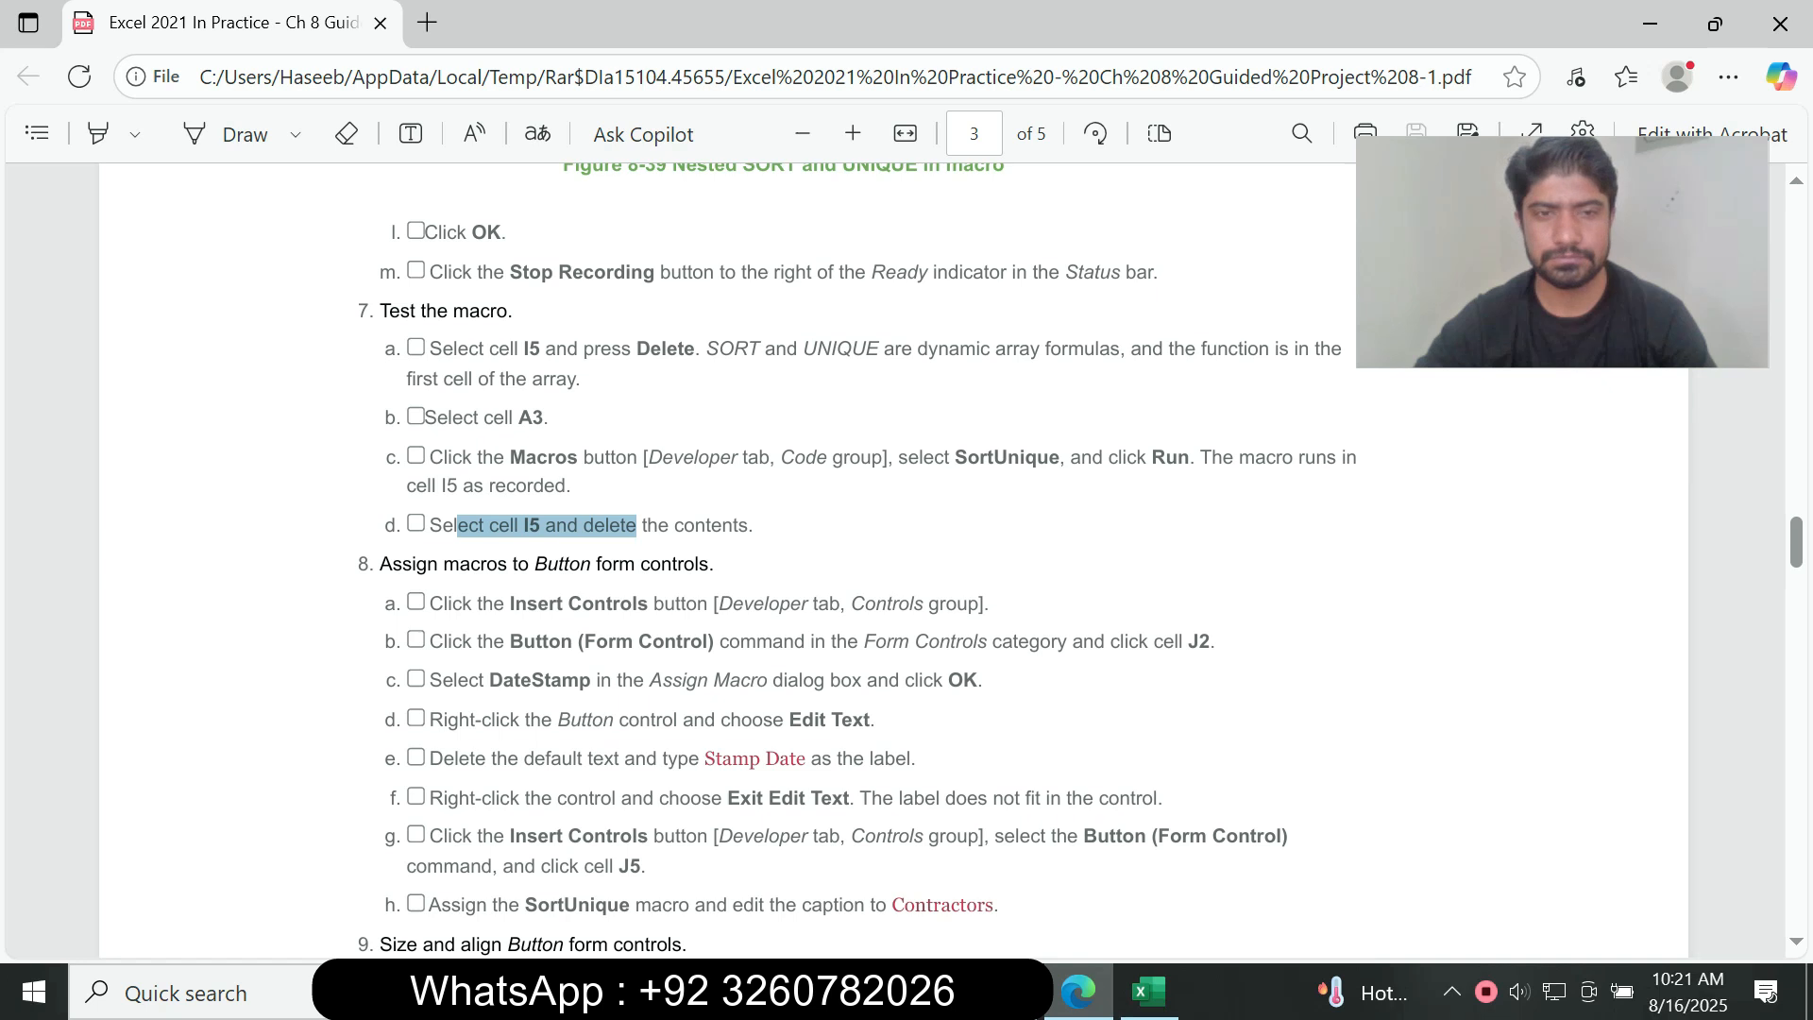
click(637, 527)
drag(380, 563, 1001, 907)
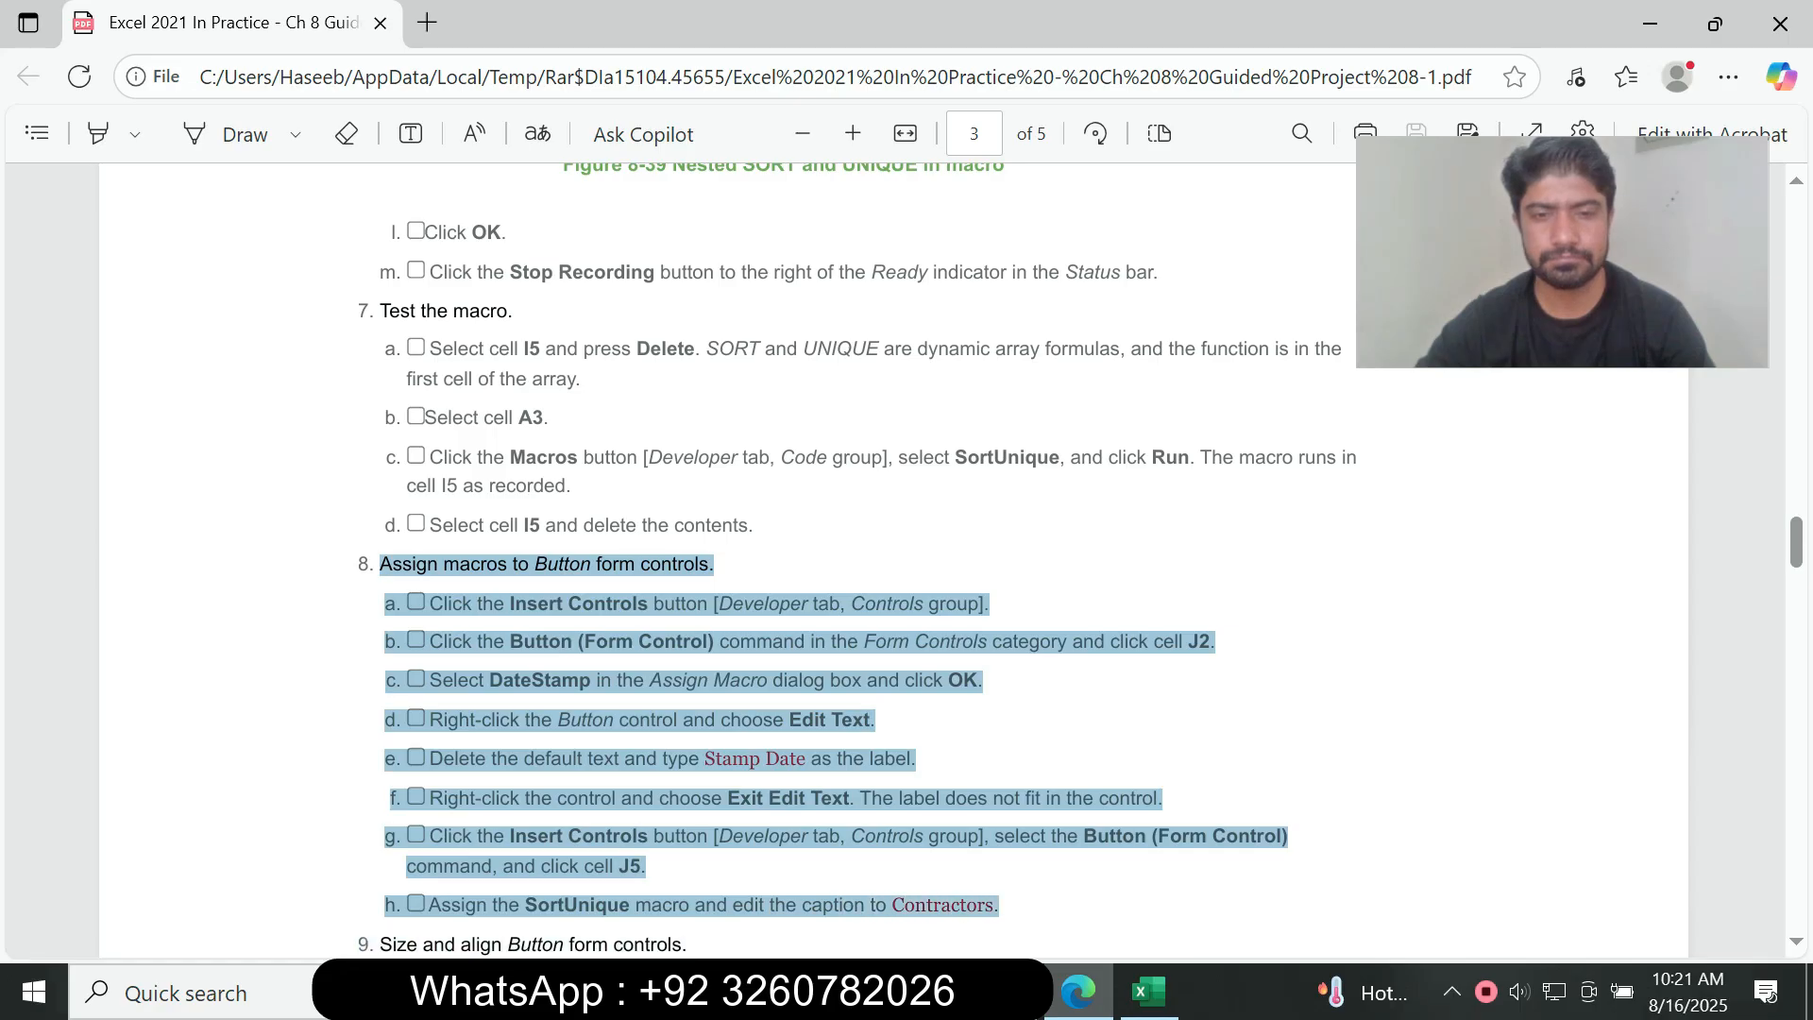
click(1005, 903)
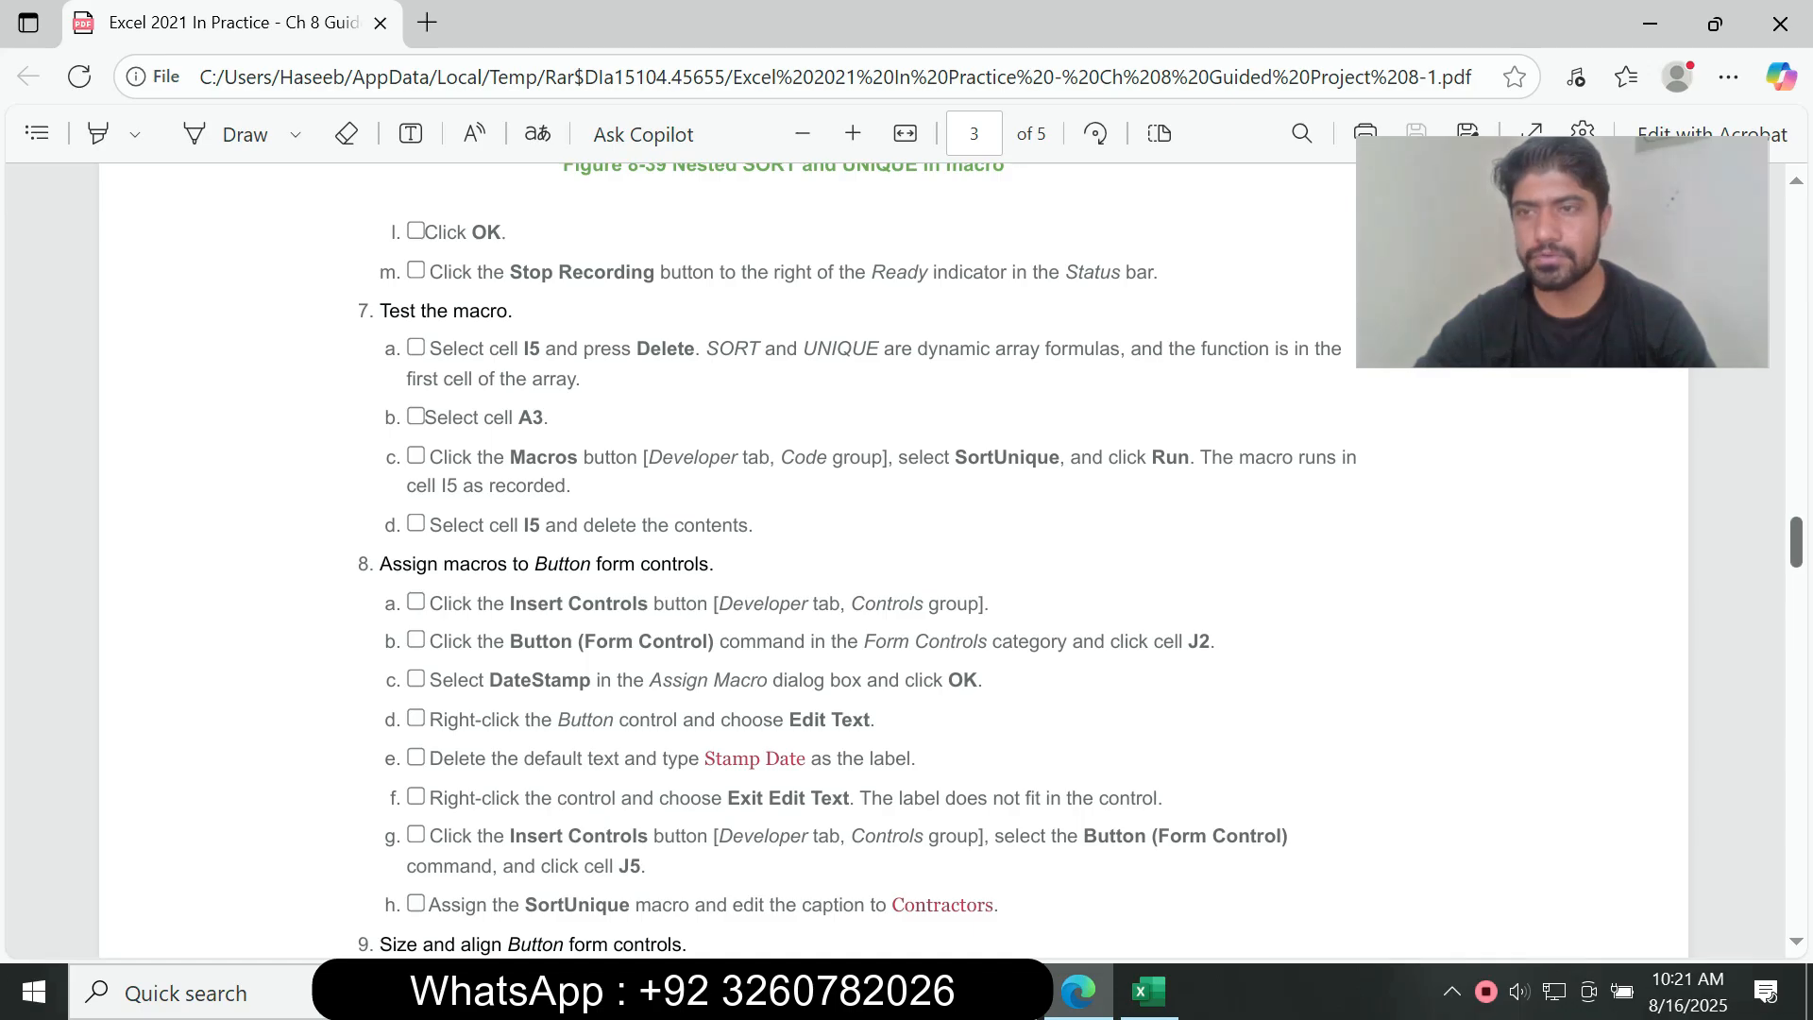
scroll(892, 560, down, 2)
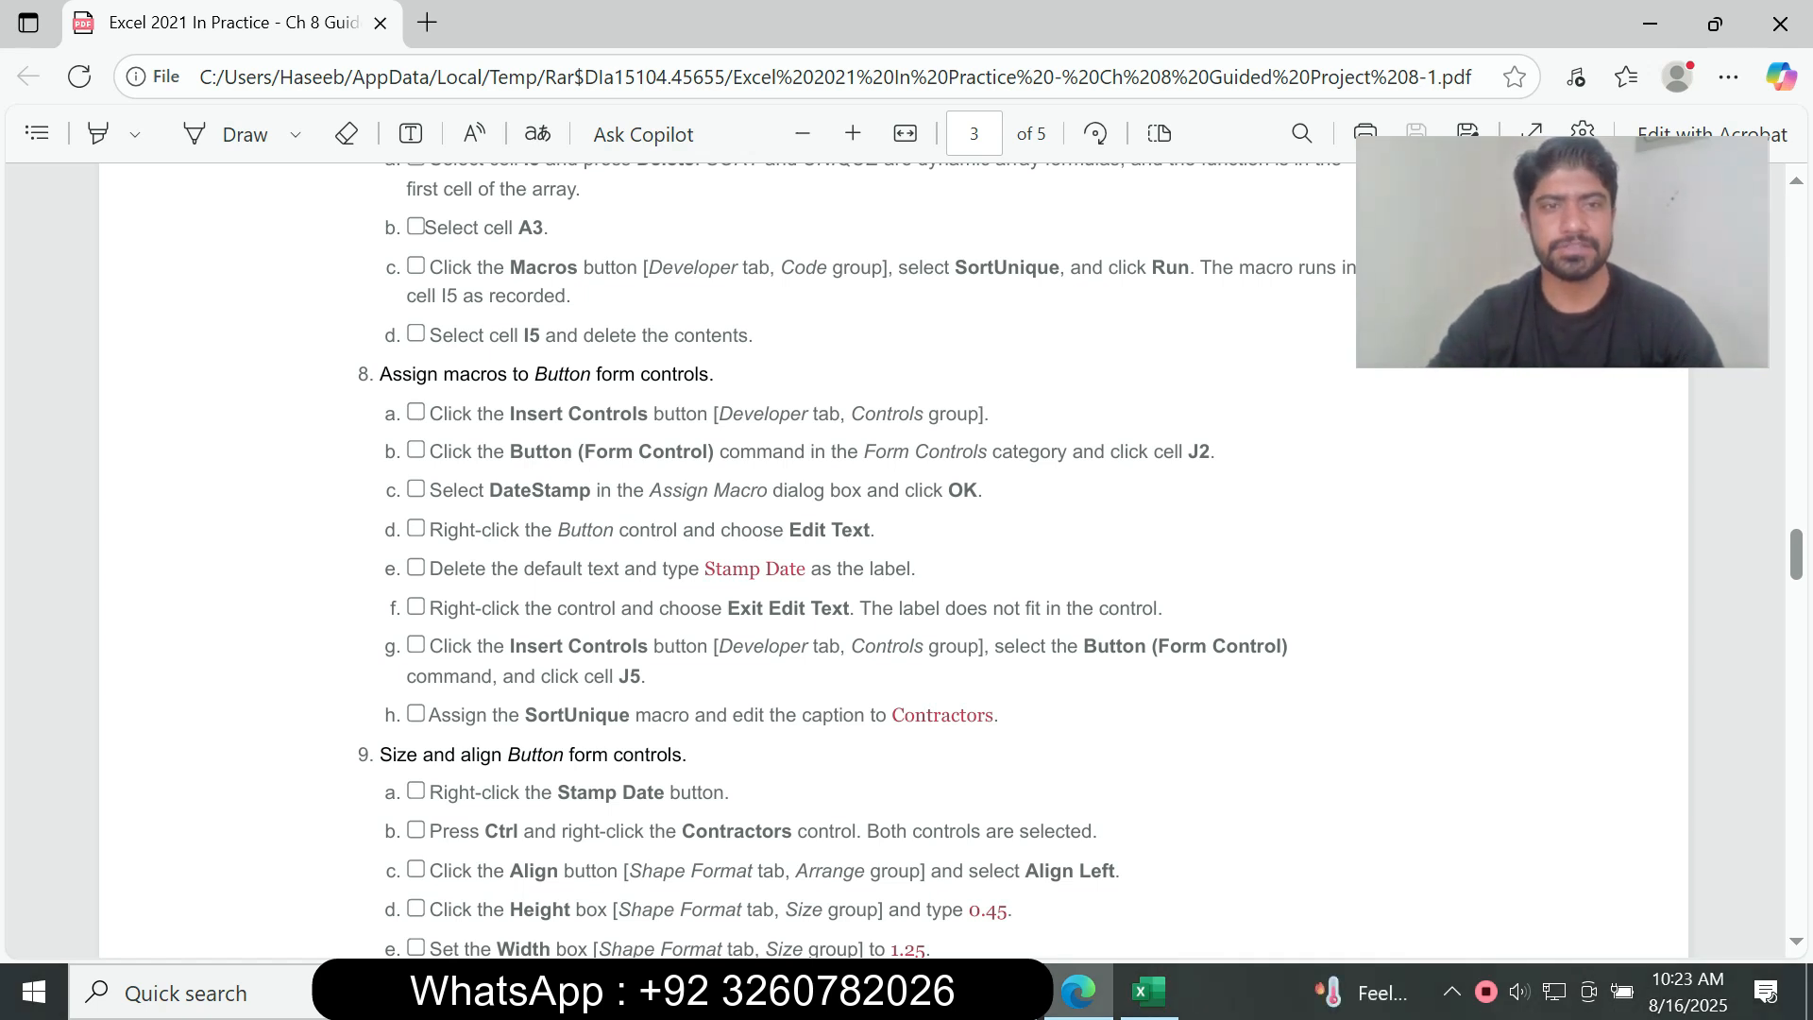
drag(380, 375, 595, 375)
click(430, 375)
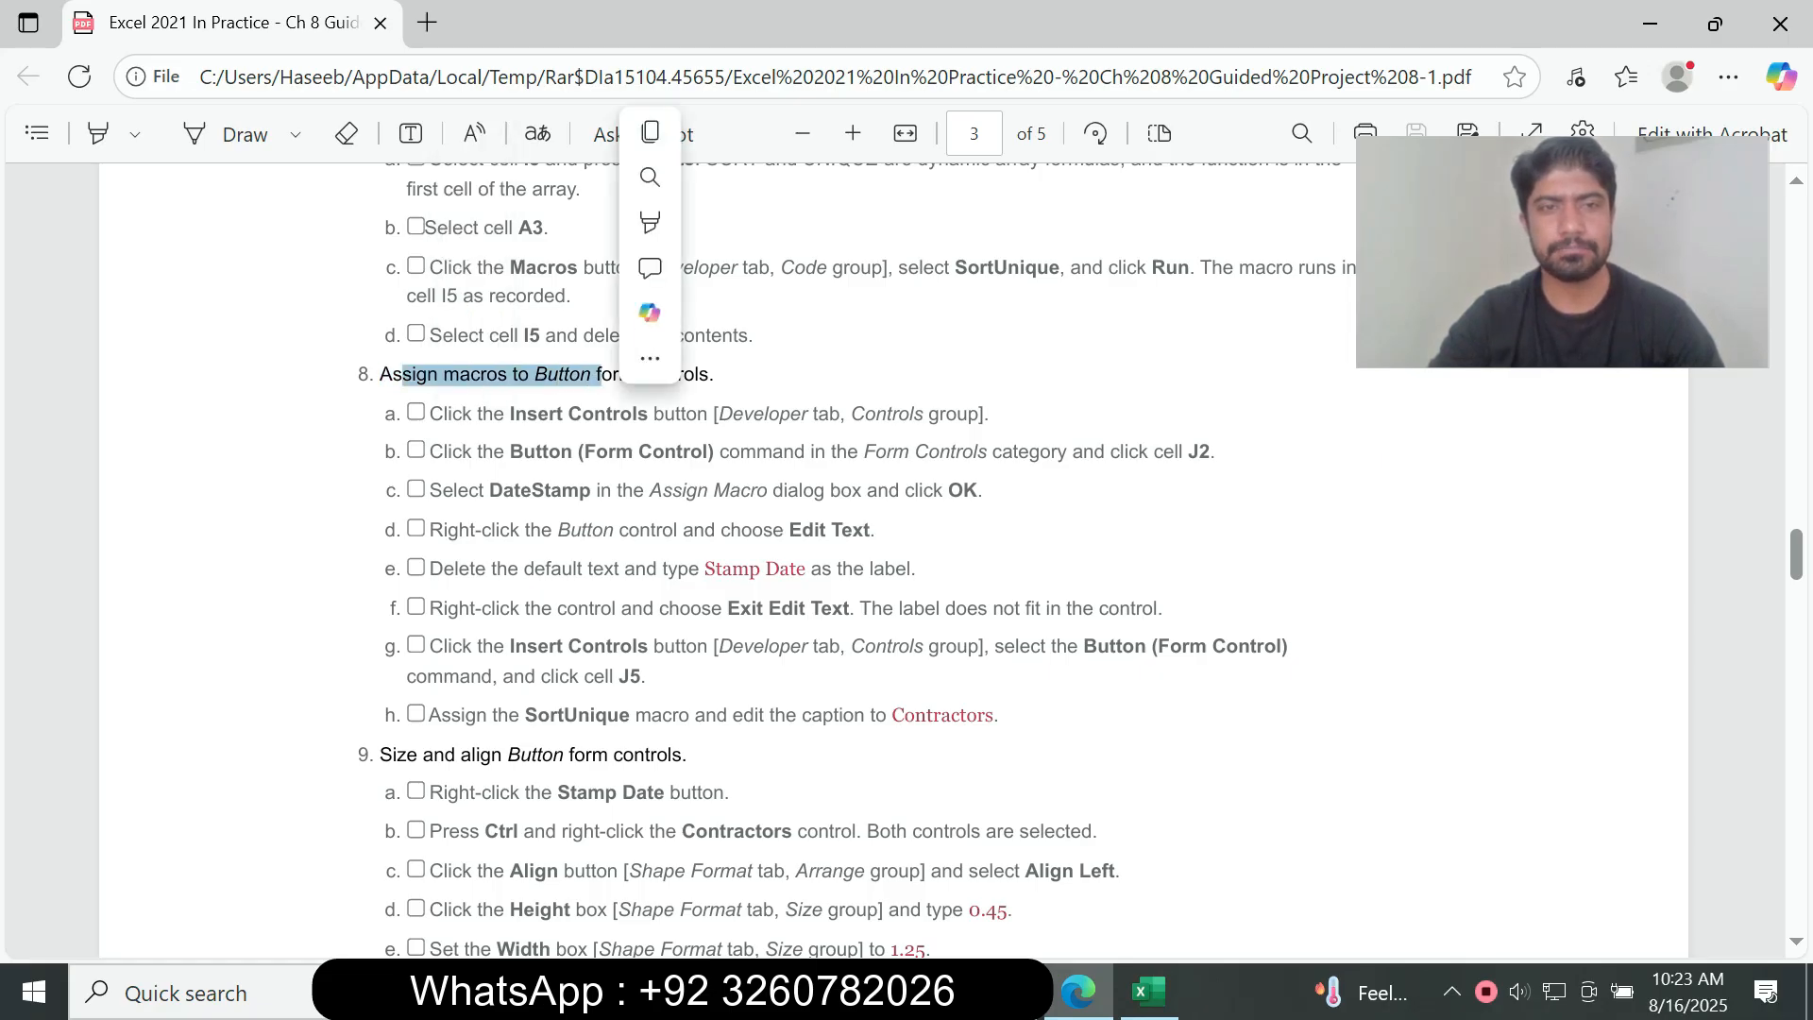
click(595, 375)
Step: Follow instructions 8a and 8b from the assignment PDF and insert a Button form control over cell J2 on the Stats sheet in Excel
drag(430, 414, 1051, 452)
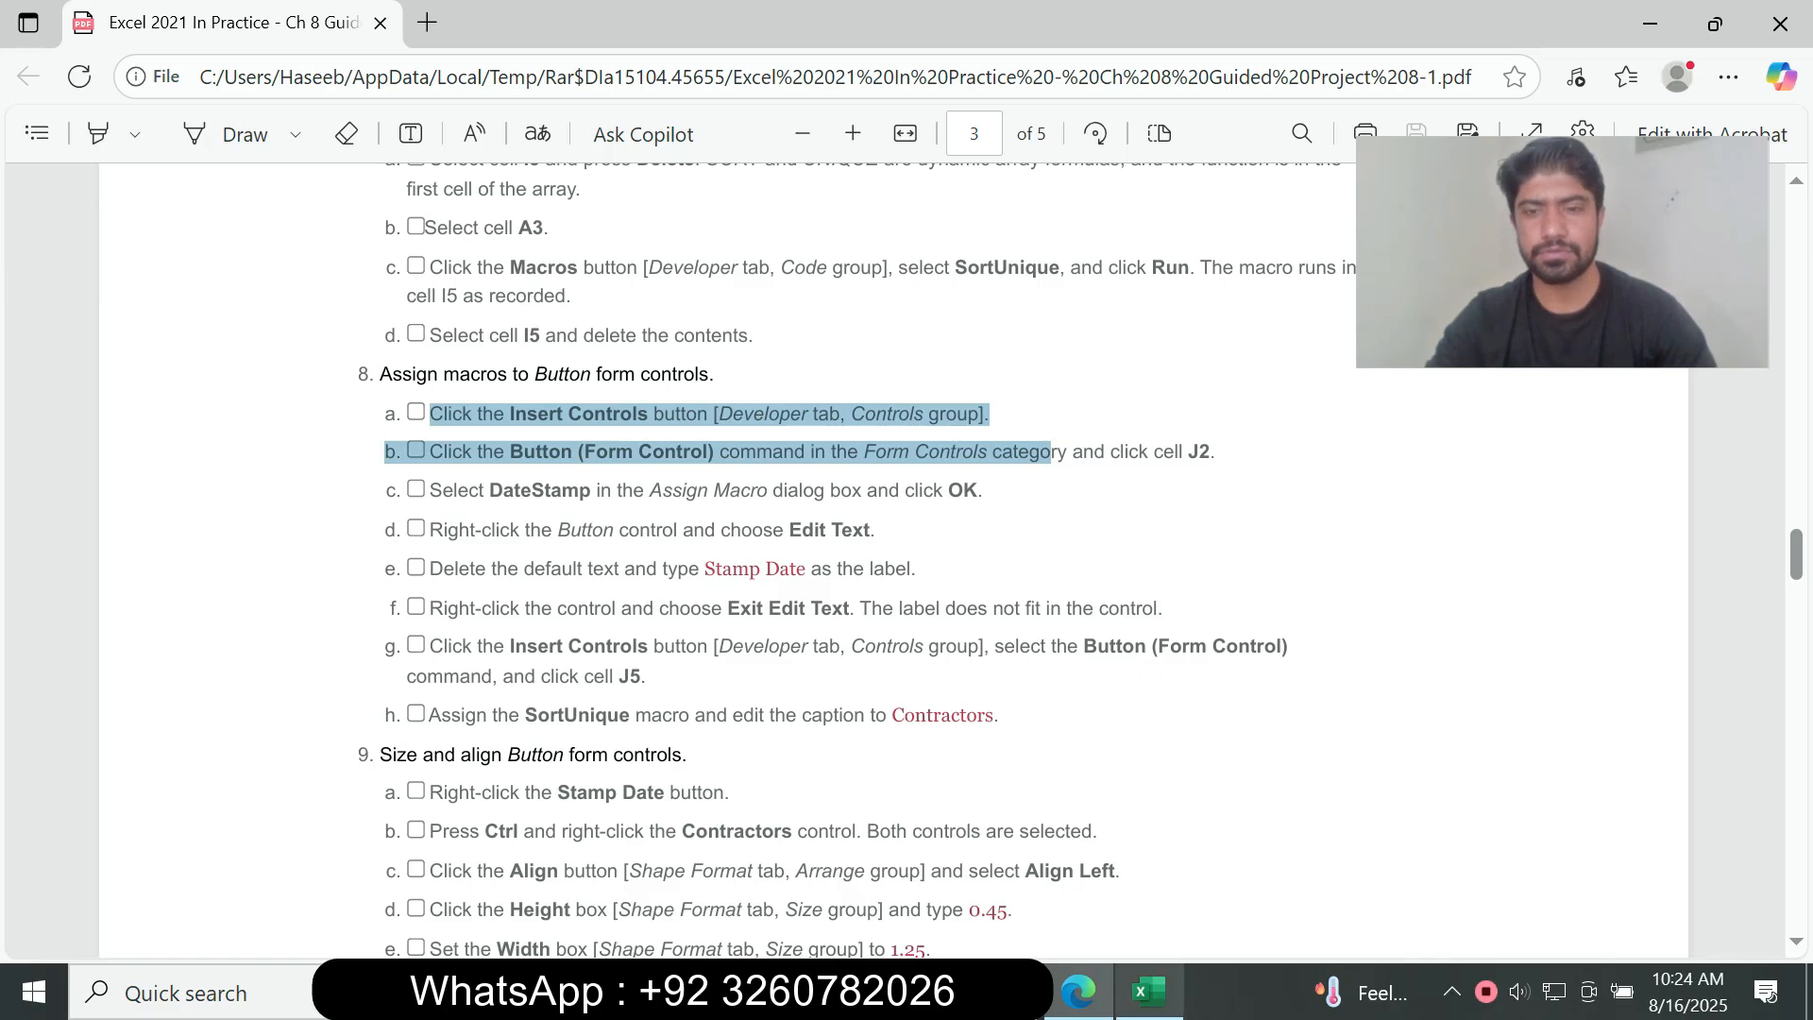
click(1149, 992)
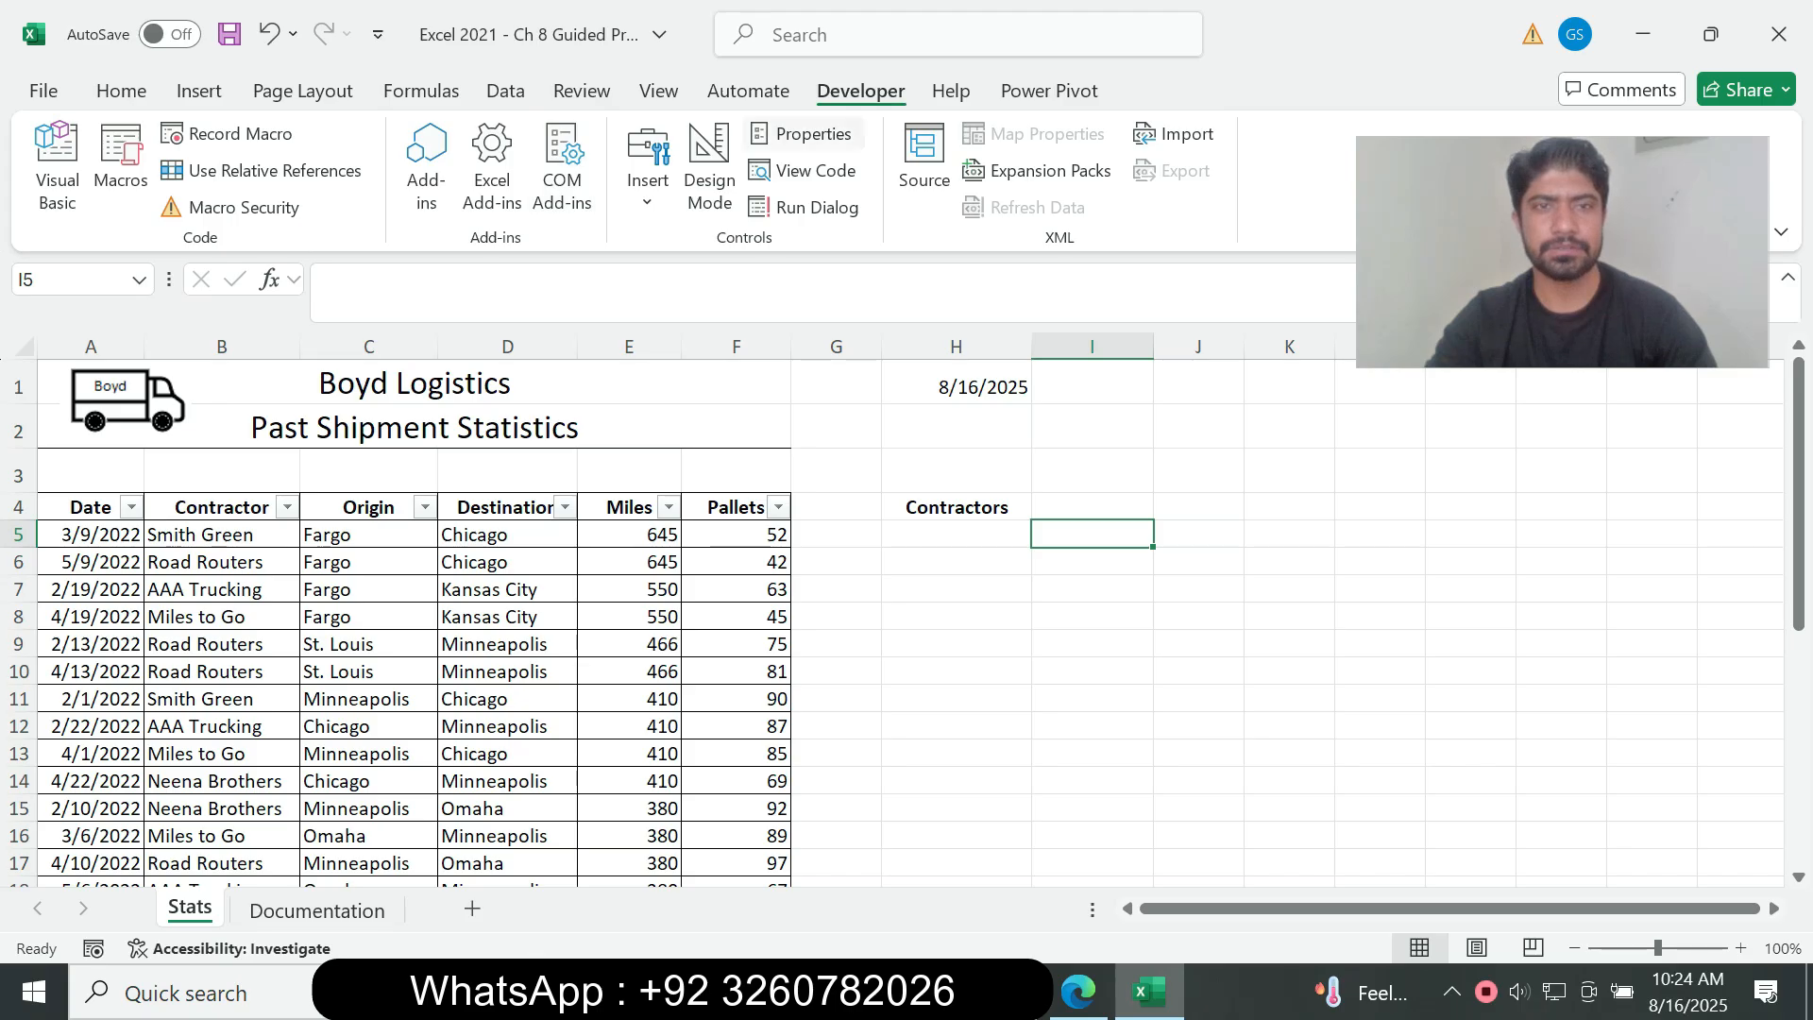
click(1079, 992)
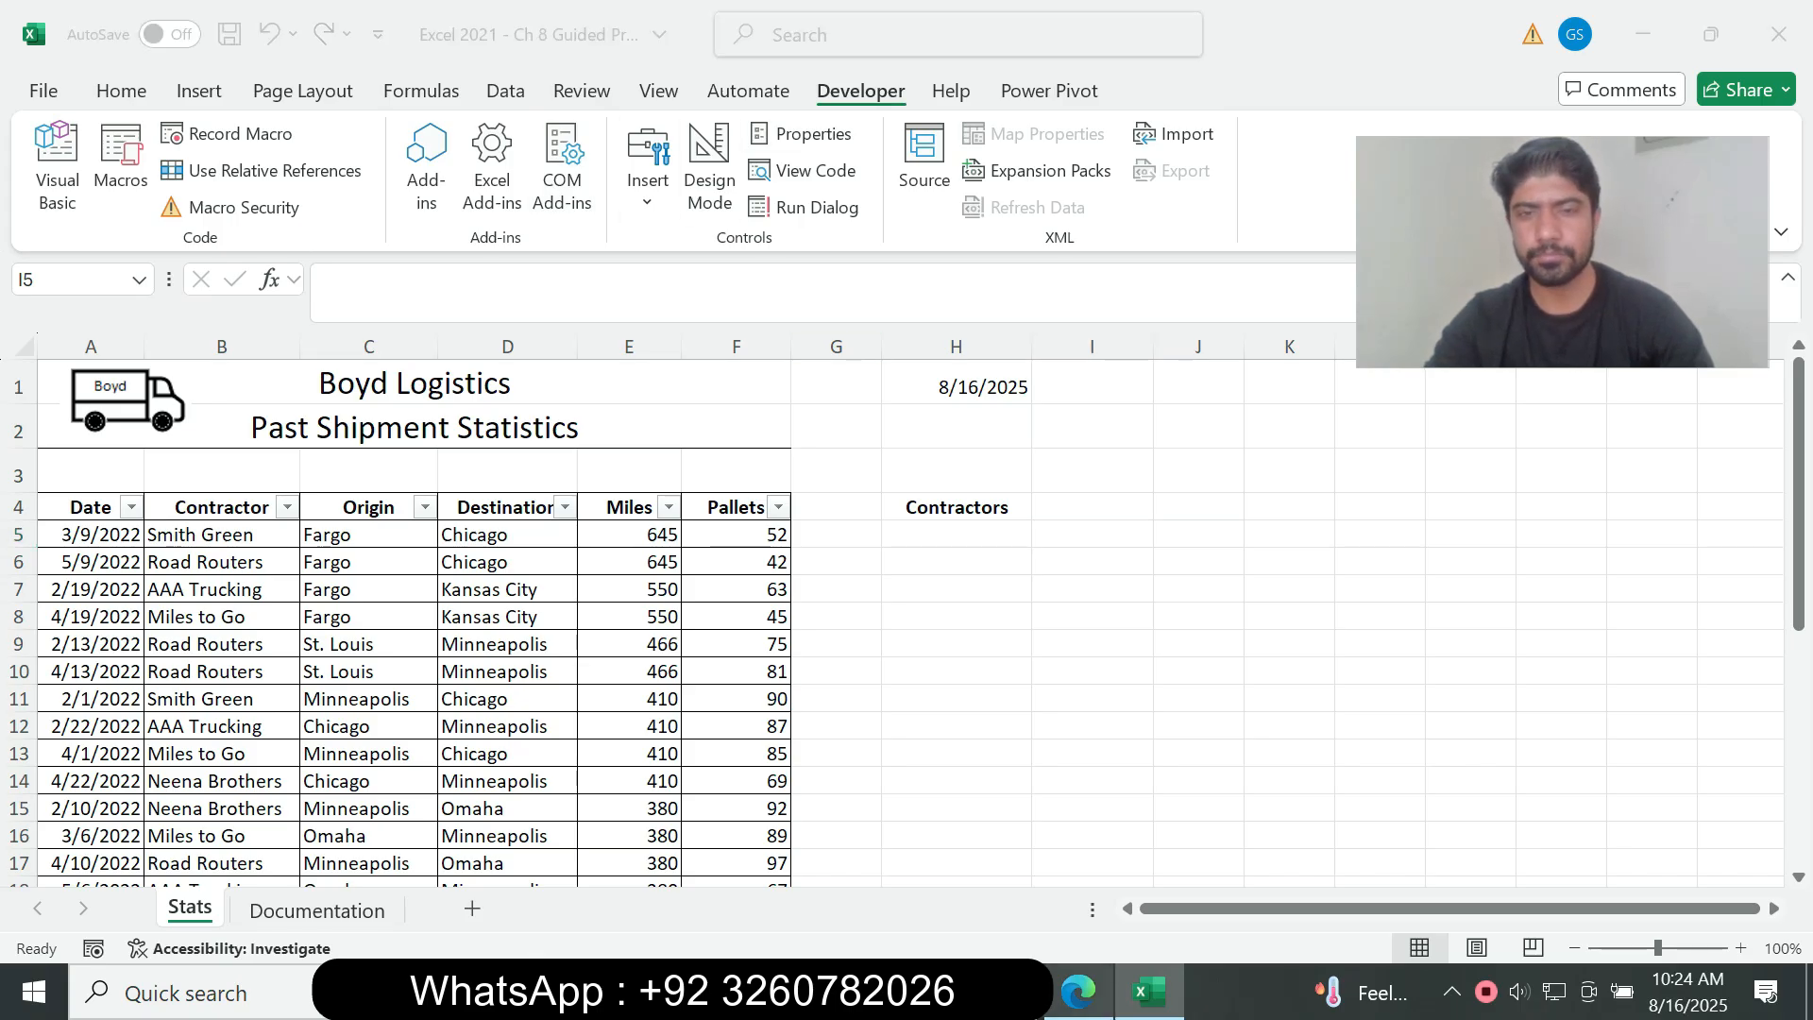
click(1051, 515)
drag(505, 414, 743, 452)
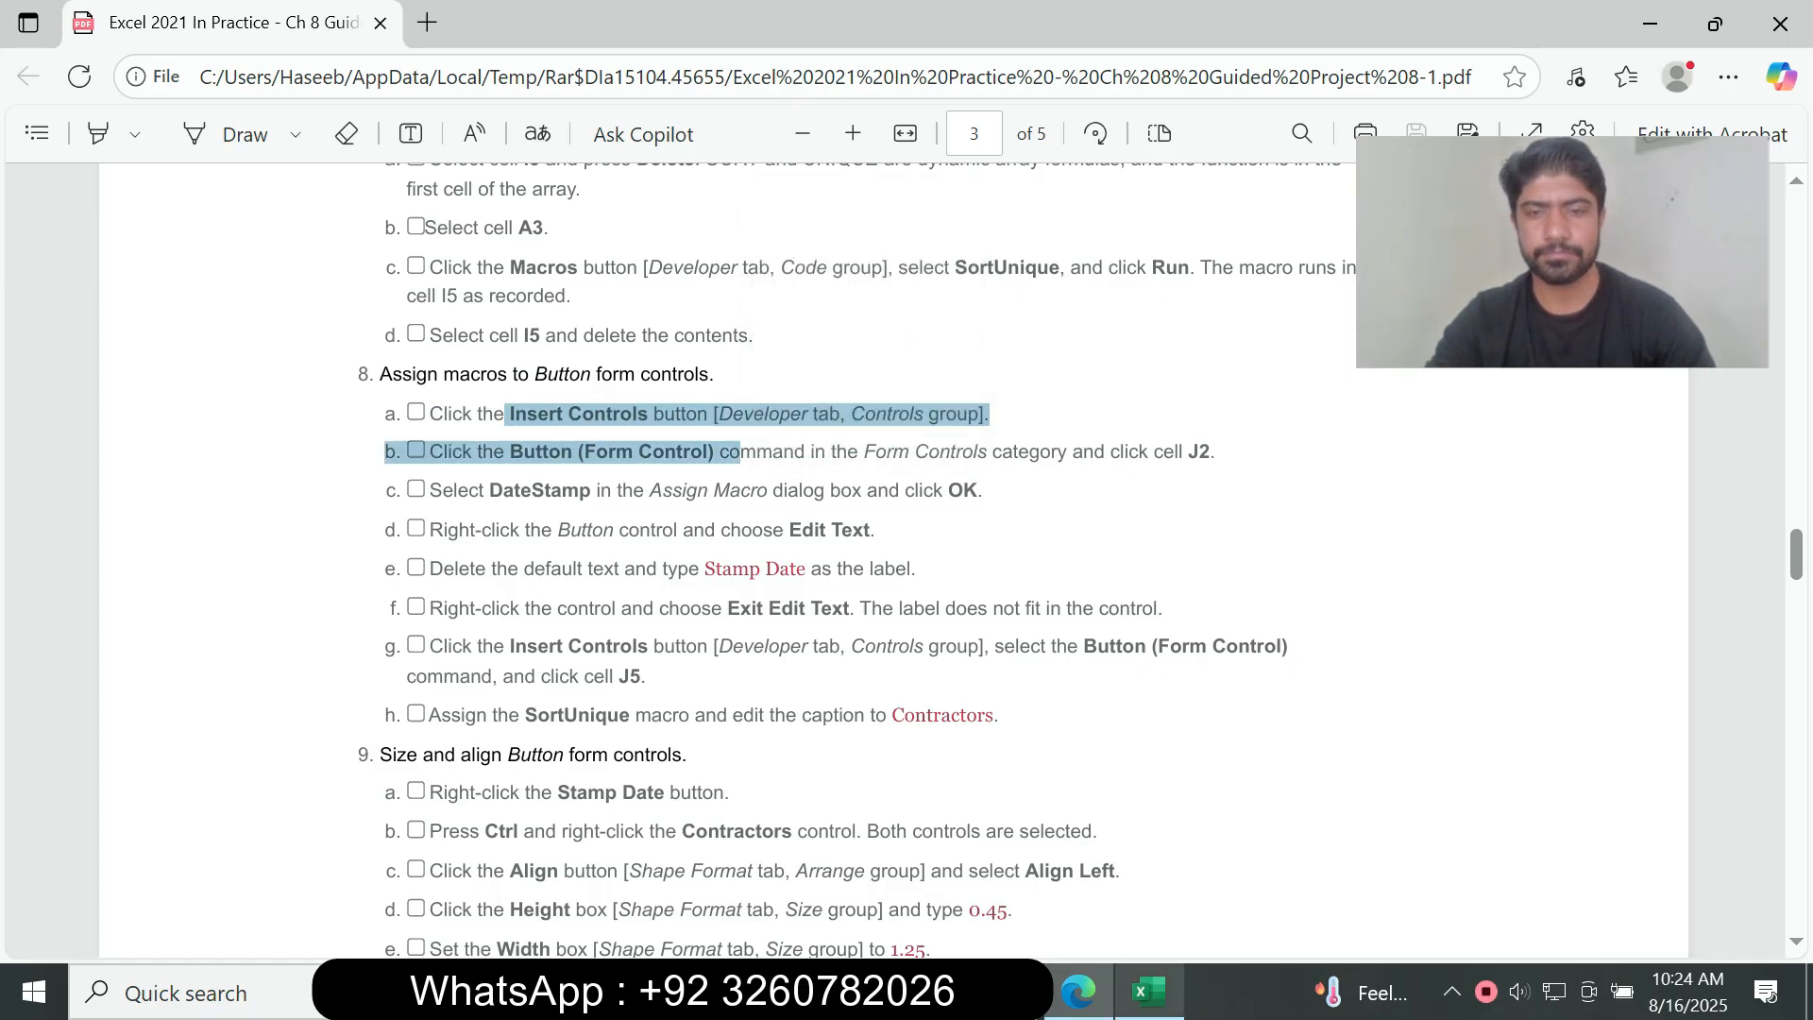
mouse_move(1148, 992)
click(1086, 531)
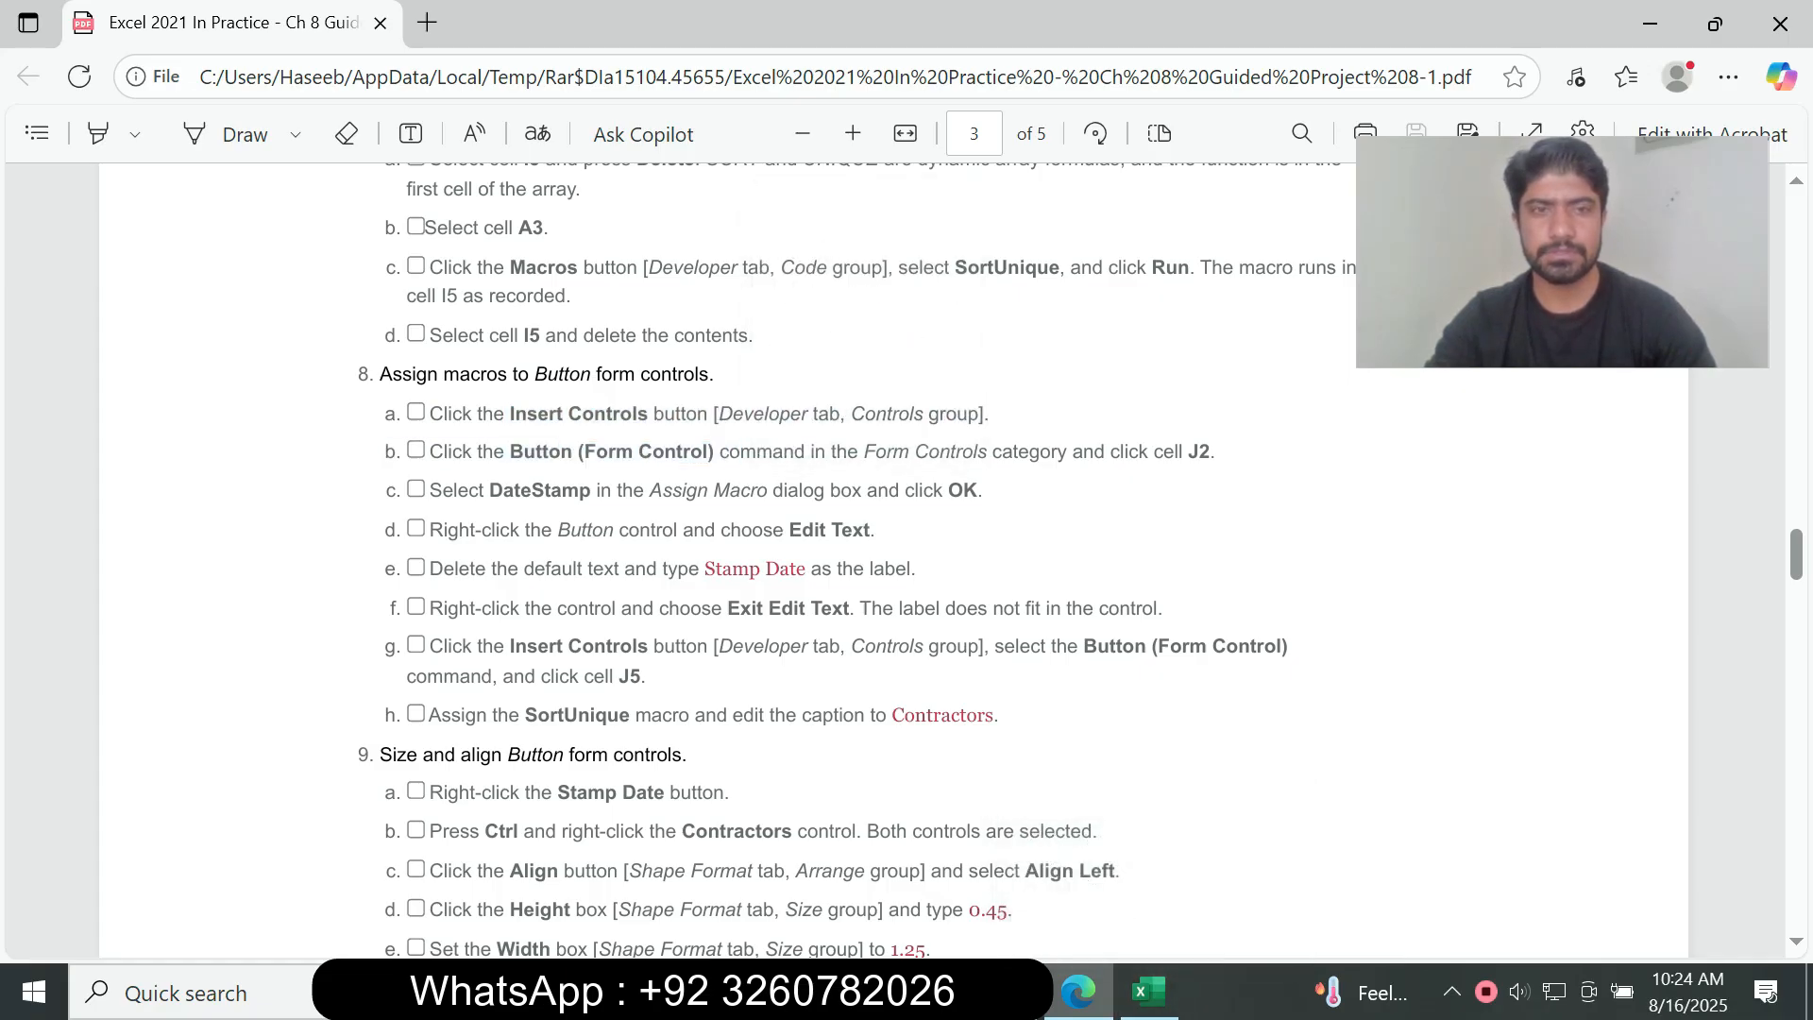
drag(462, 451, 742, 452)
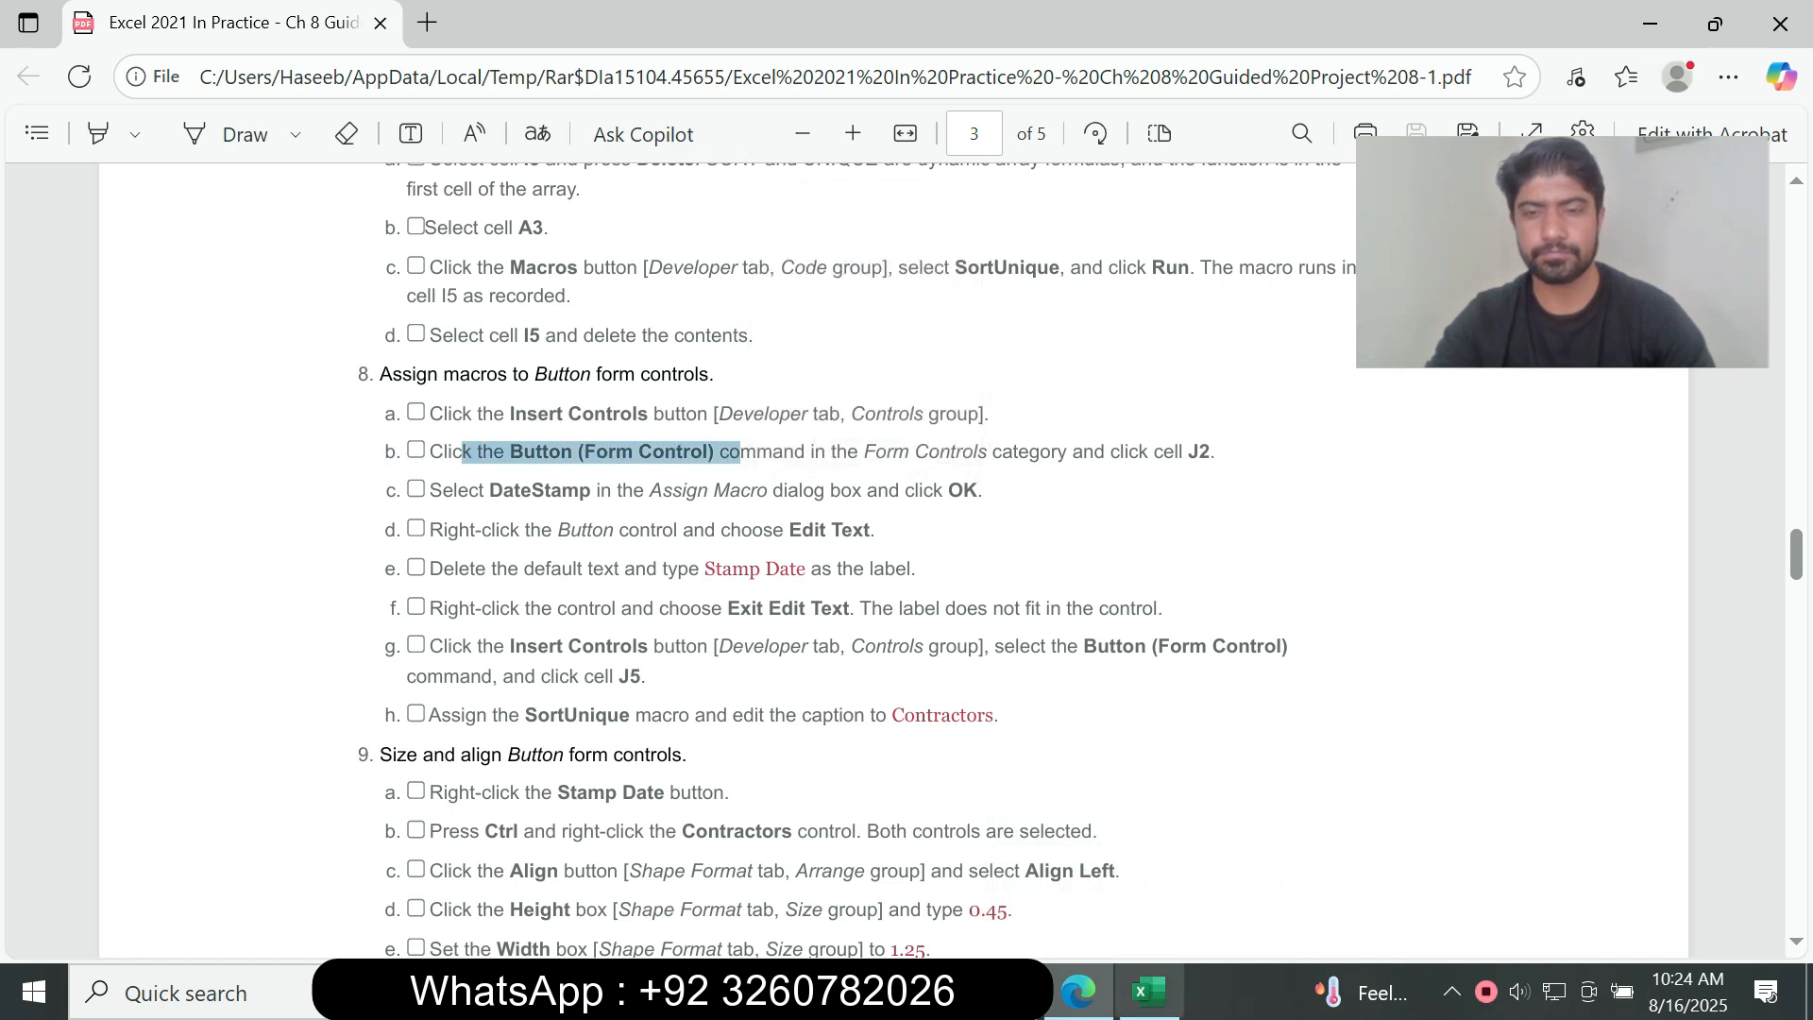
click(1149, 992)
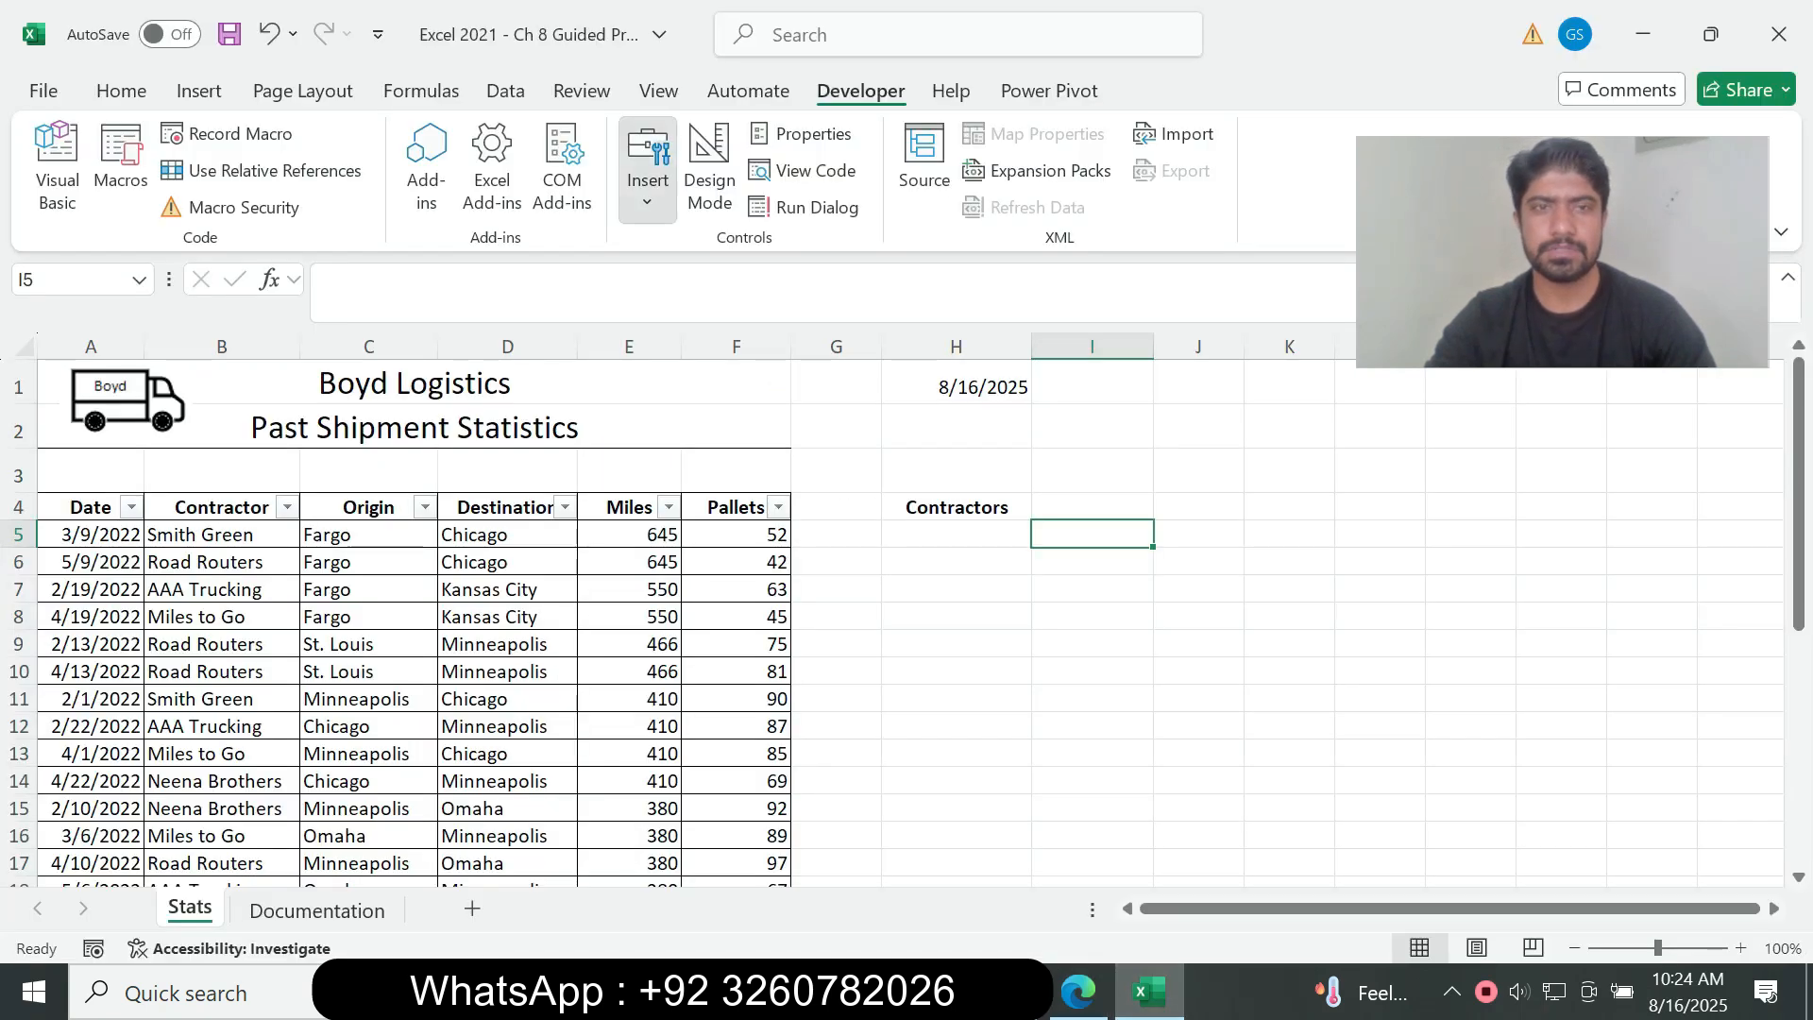
click(648, 170)
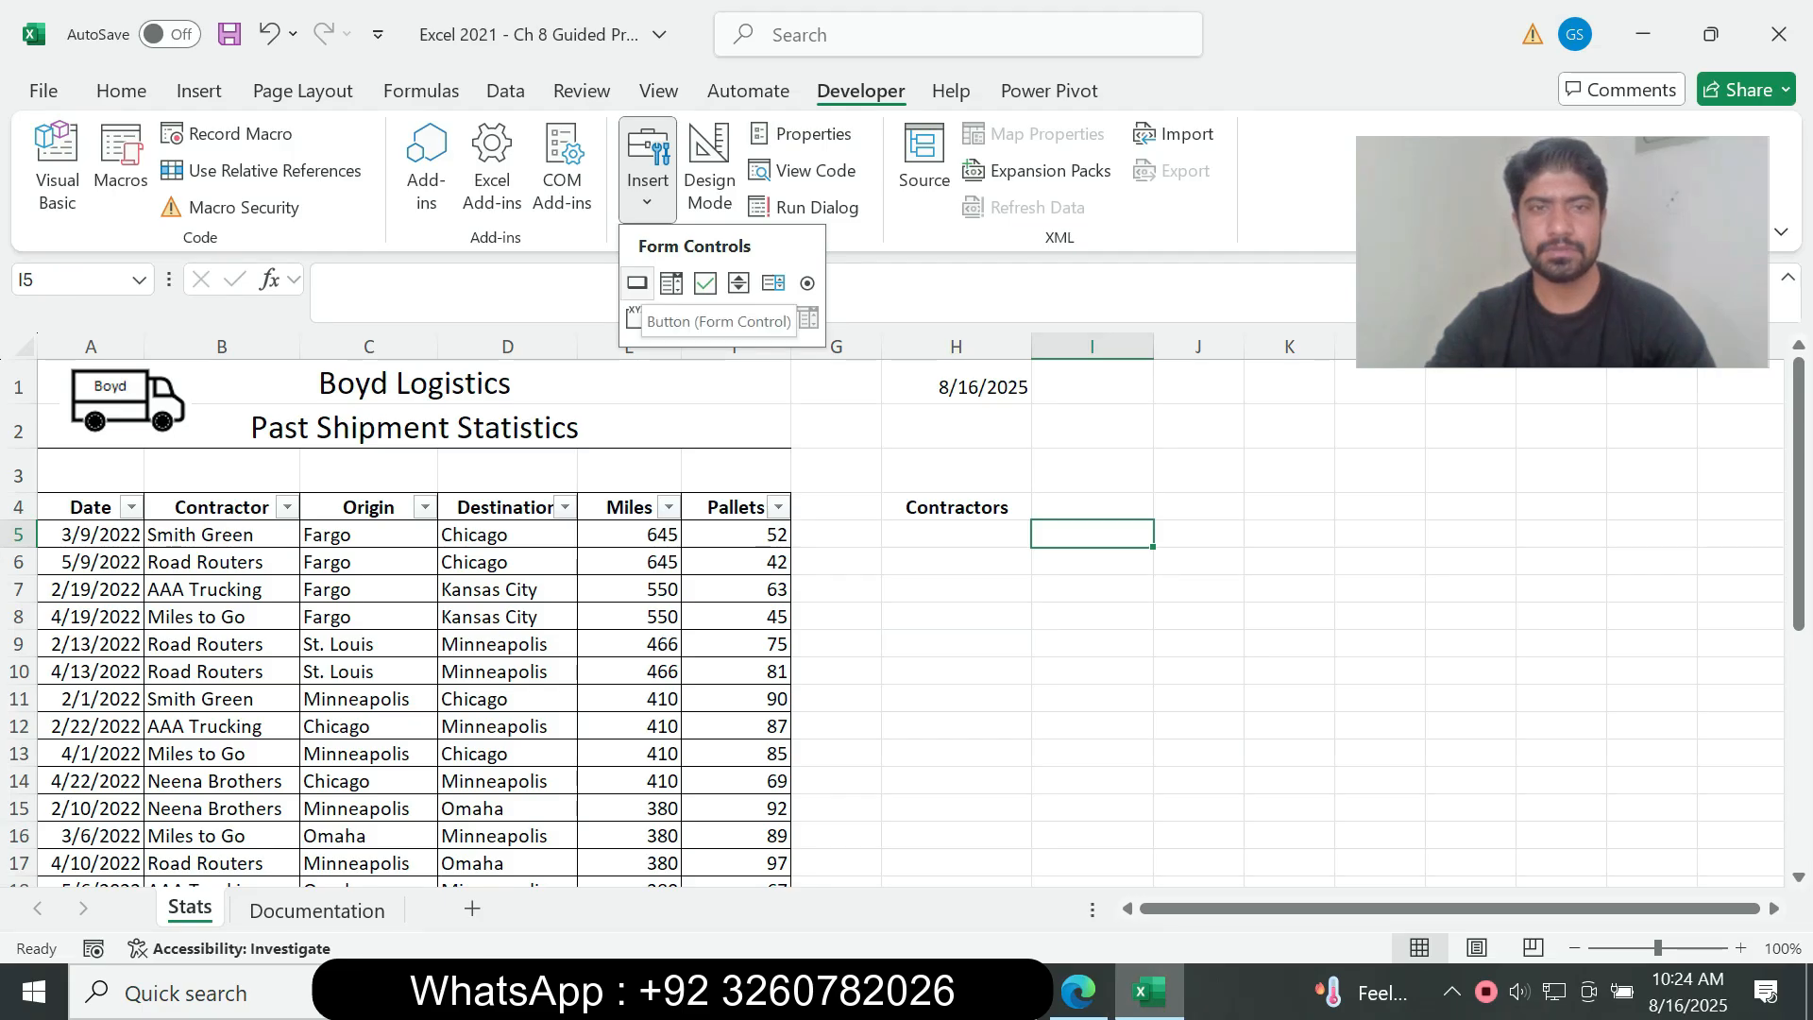
click(637, 282)
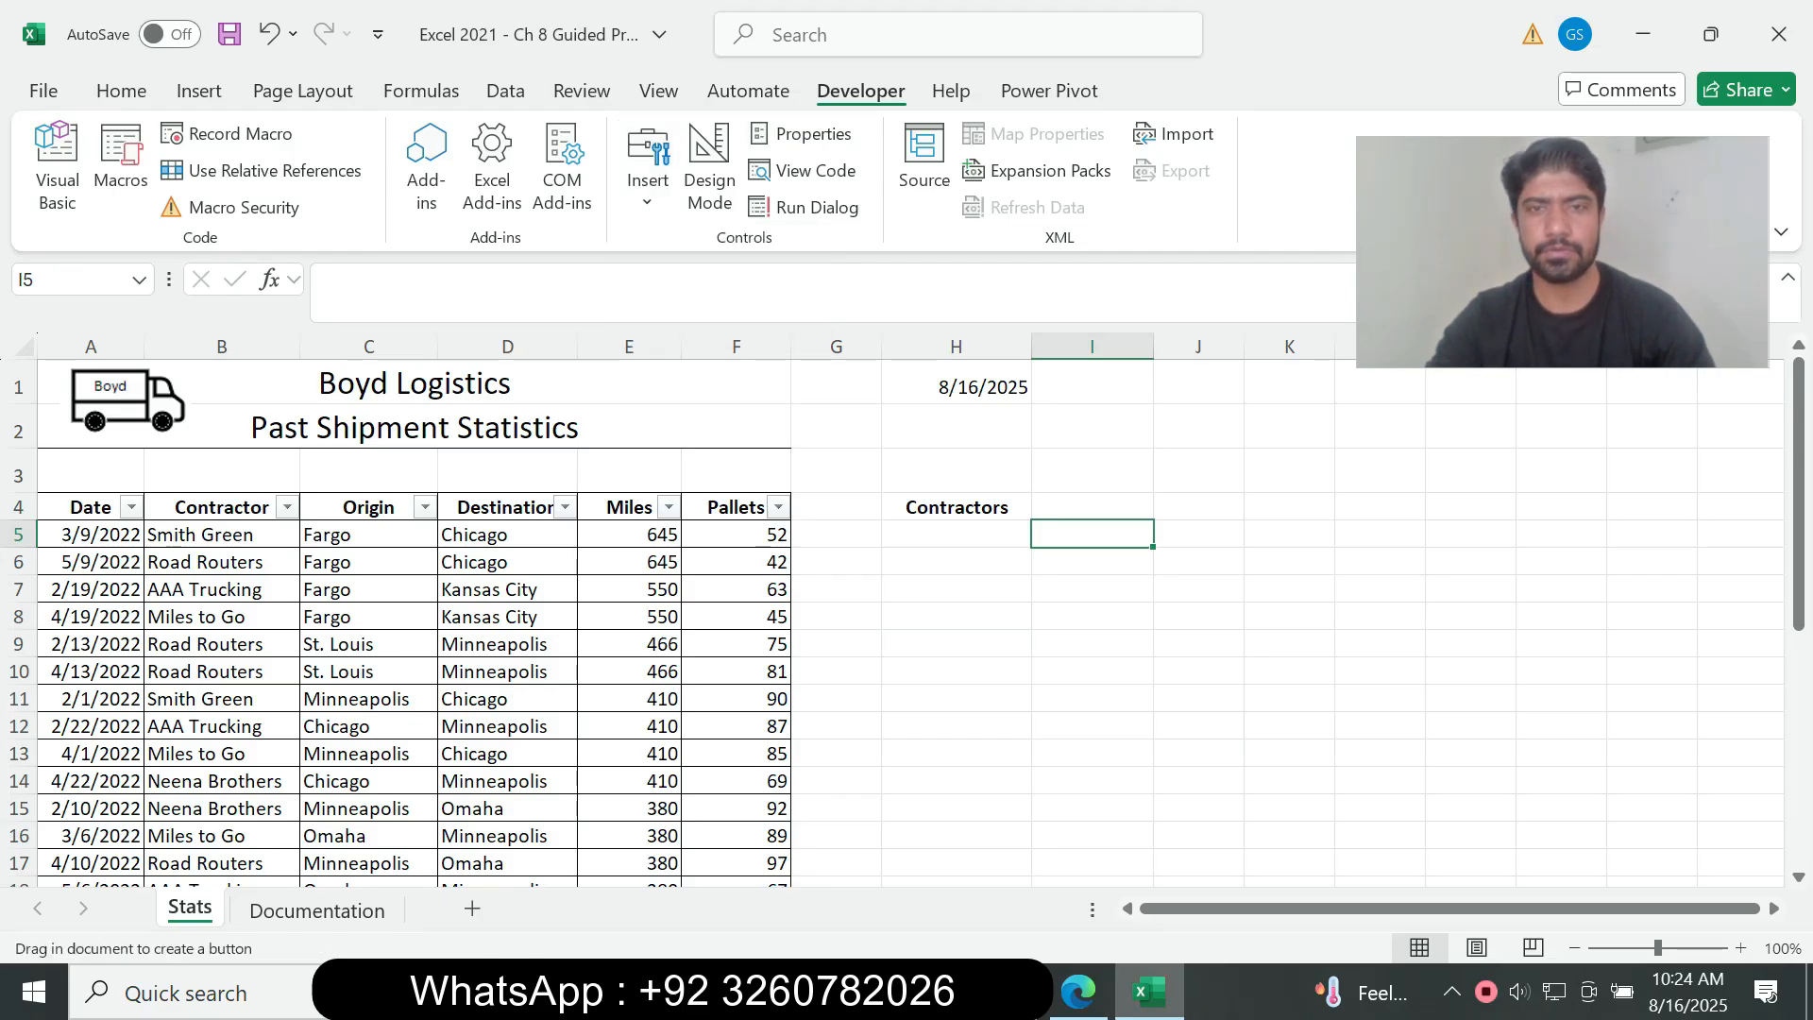
click(1077, 991)
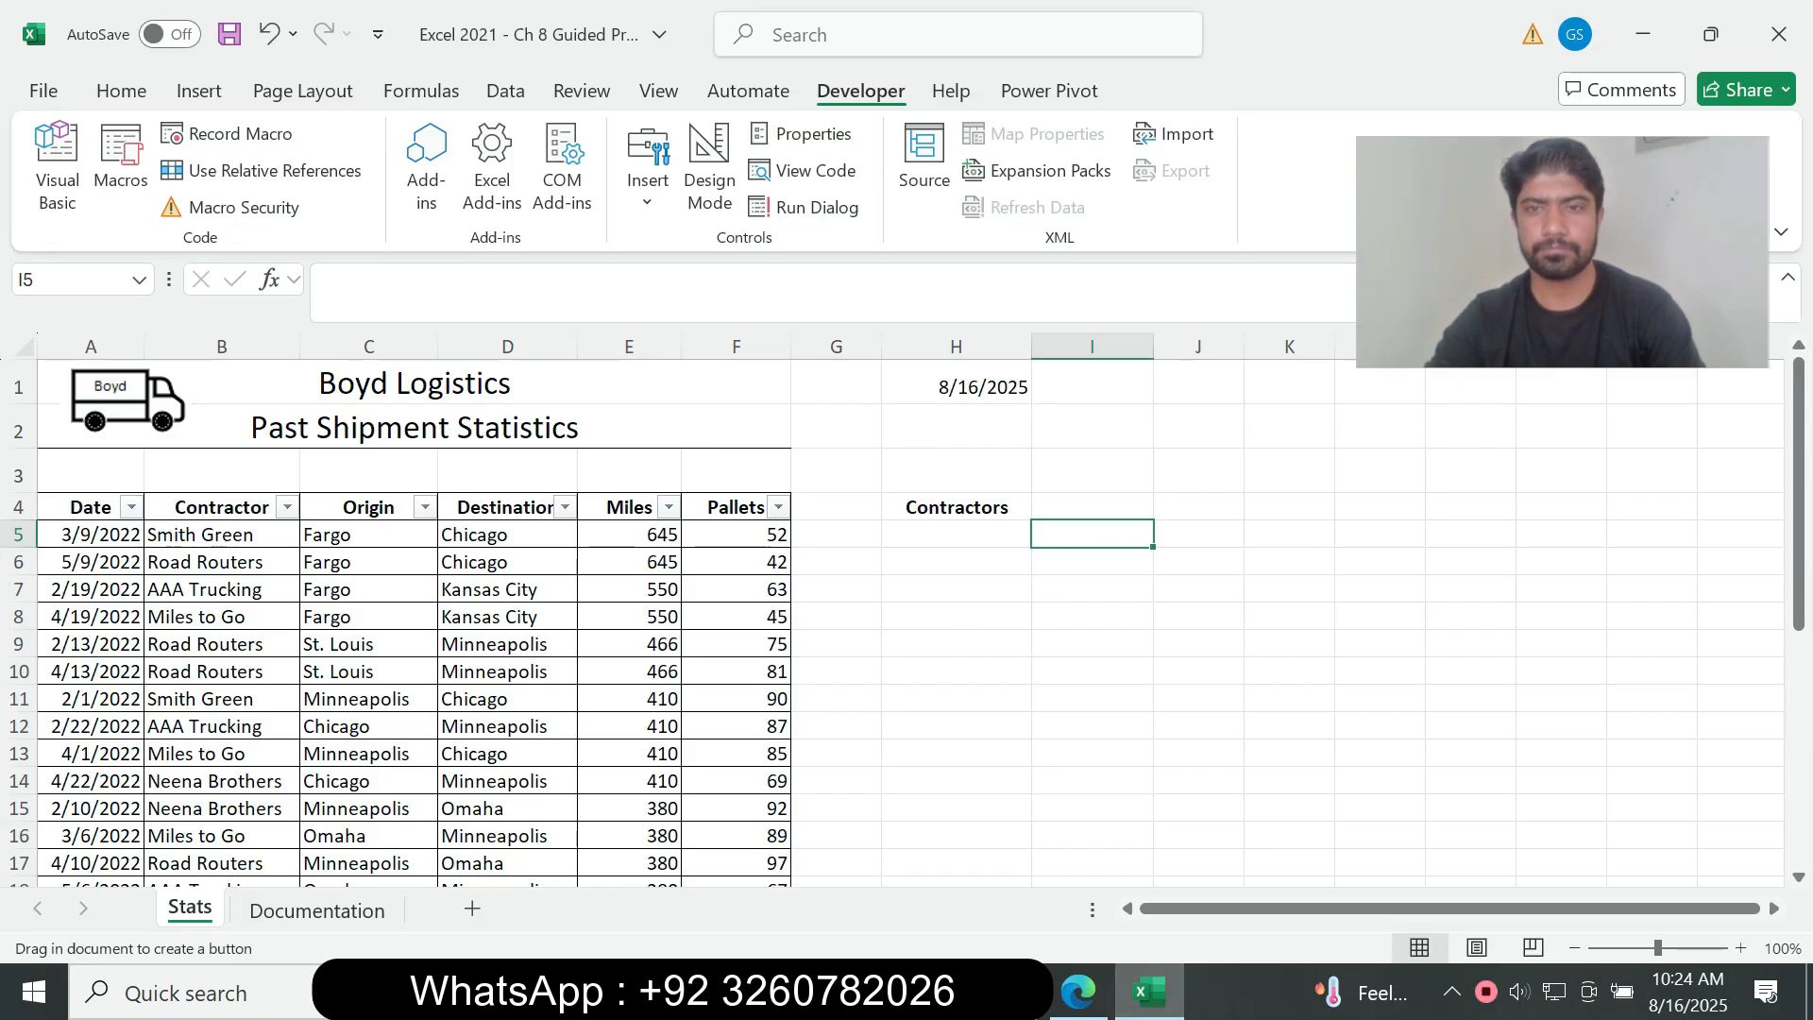
drag(1153, 408, 1244, 451)
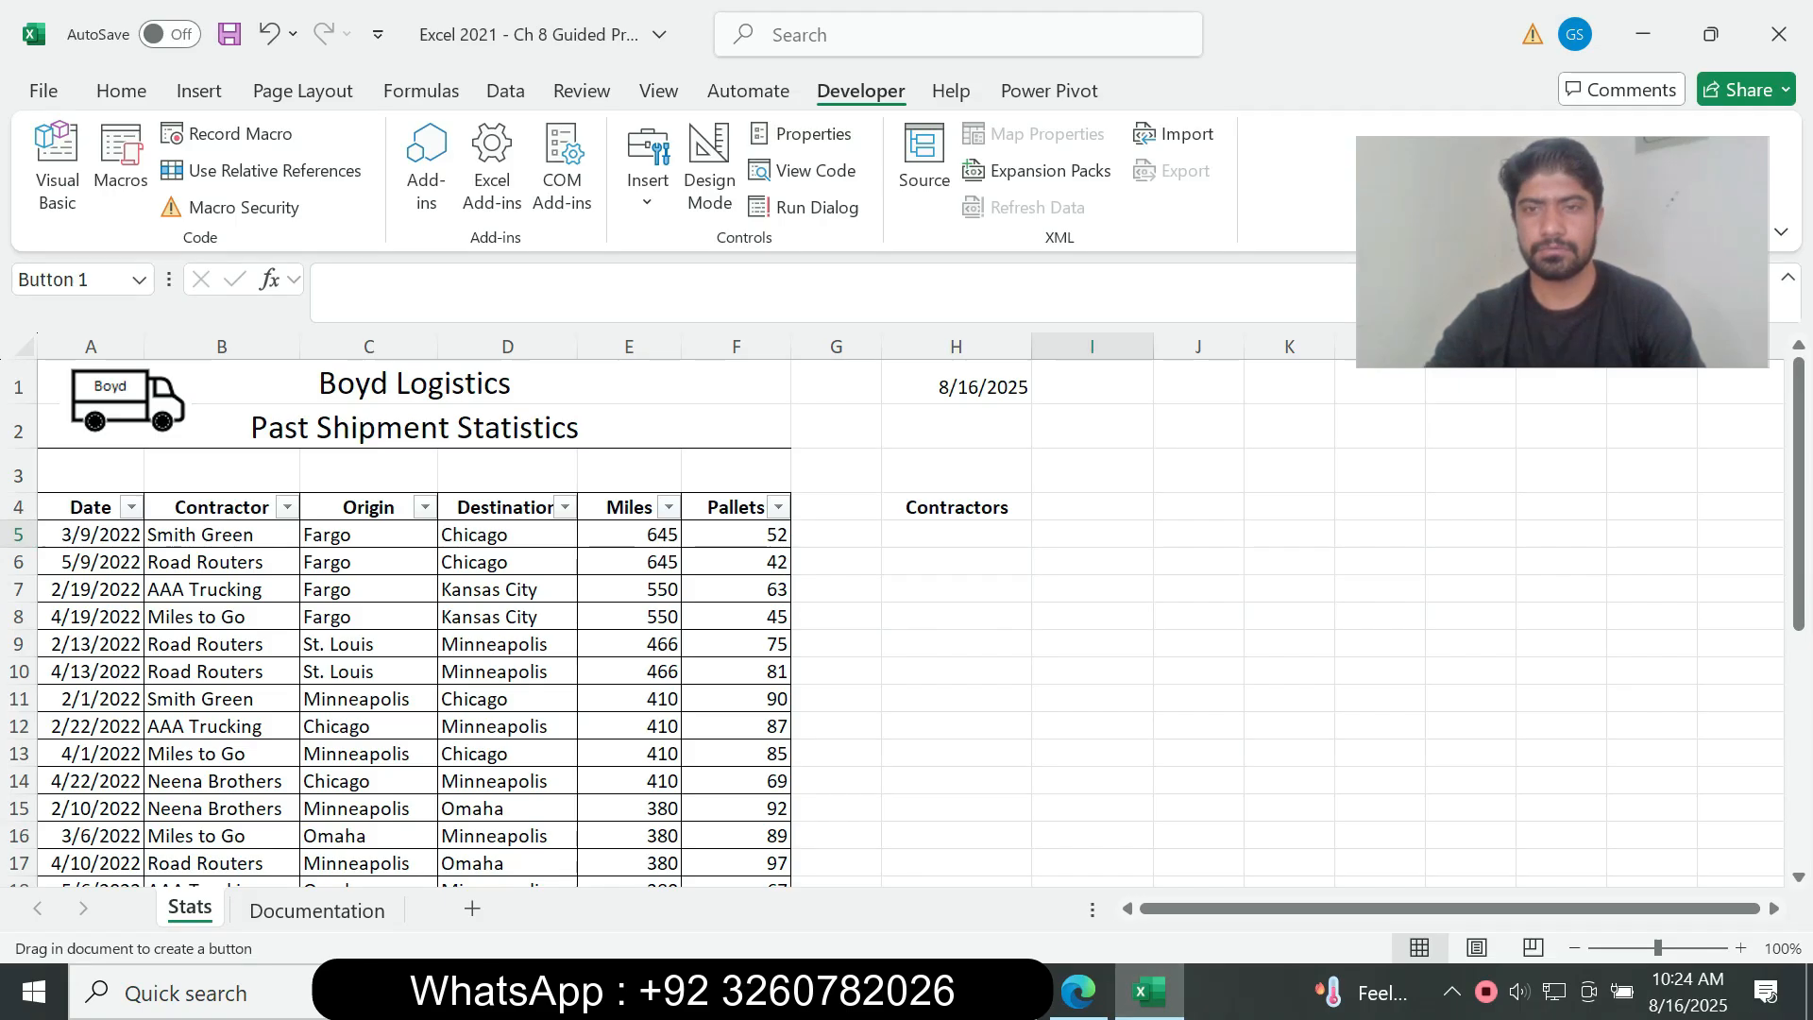
Step: Read instruction 8c in the assignment PDF and assign the DateStamp macro to the new button in Excel
click(1078, 991)
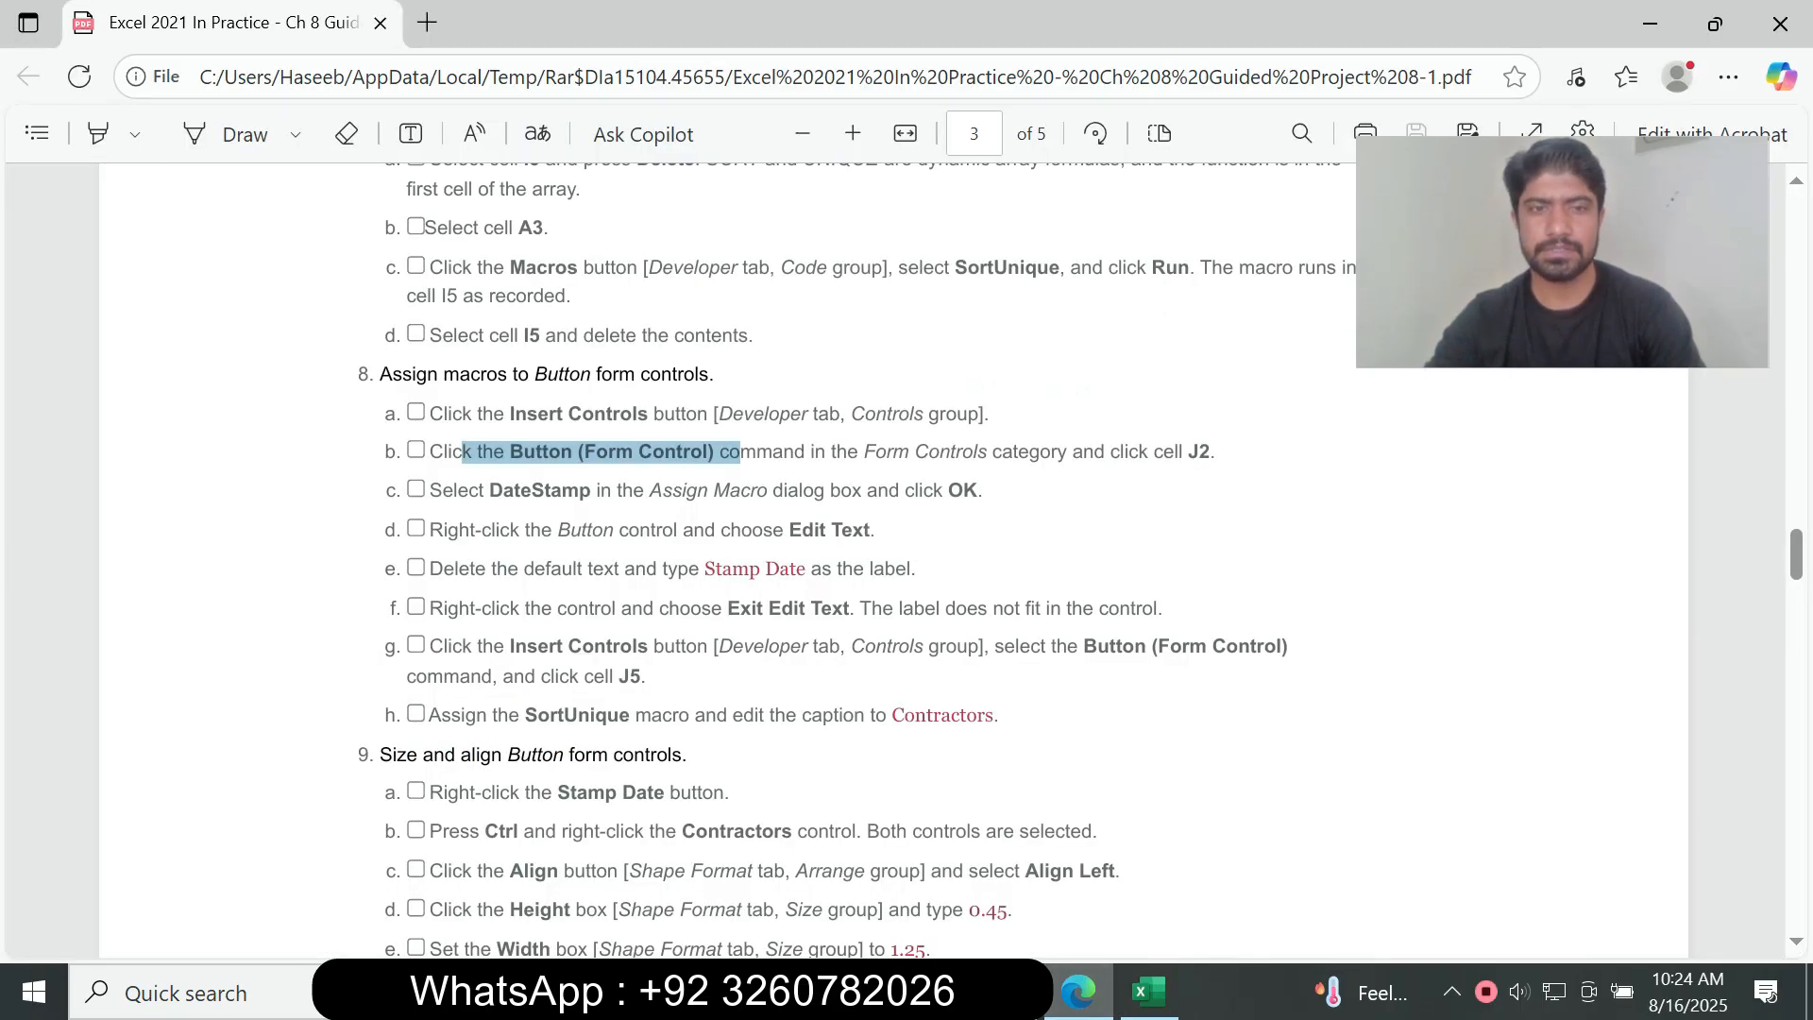
drag(489, 490, 591, 490)
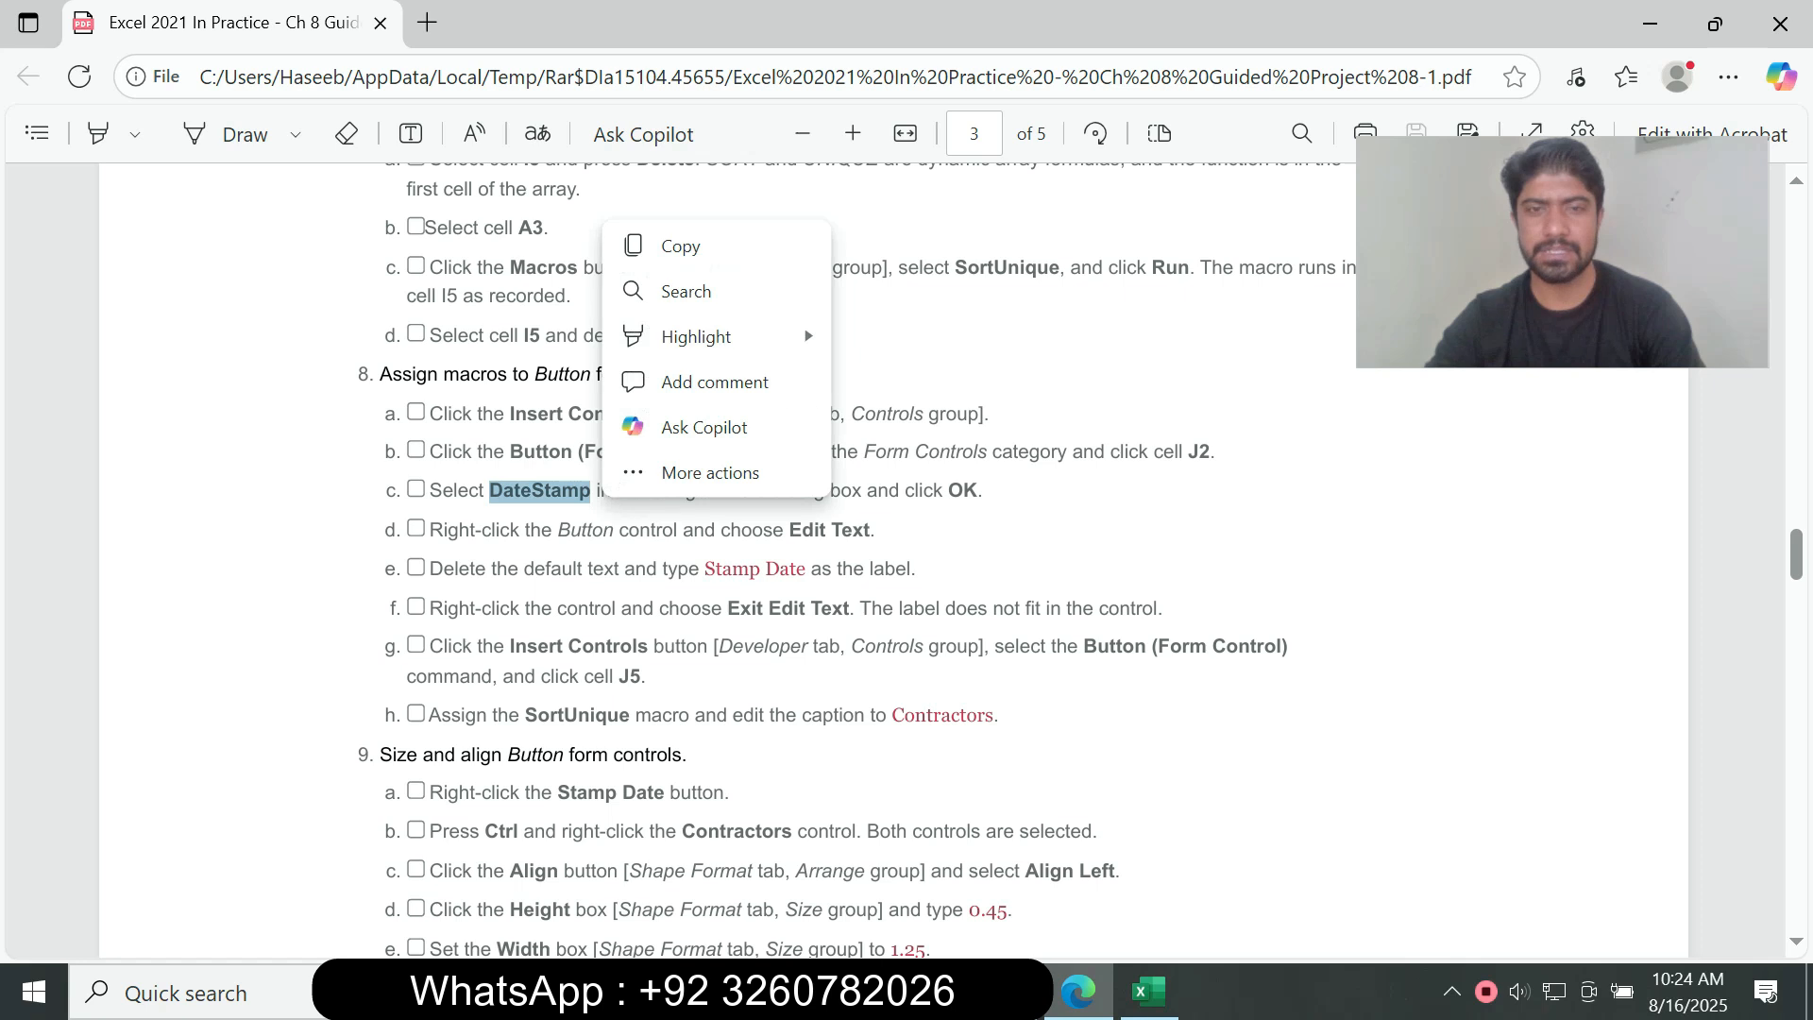
click(591, 493)
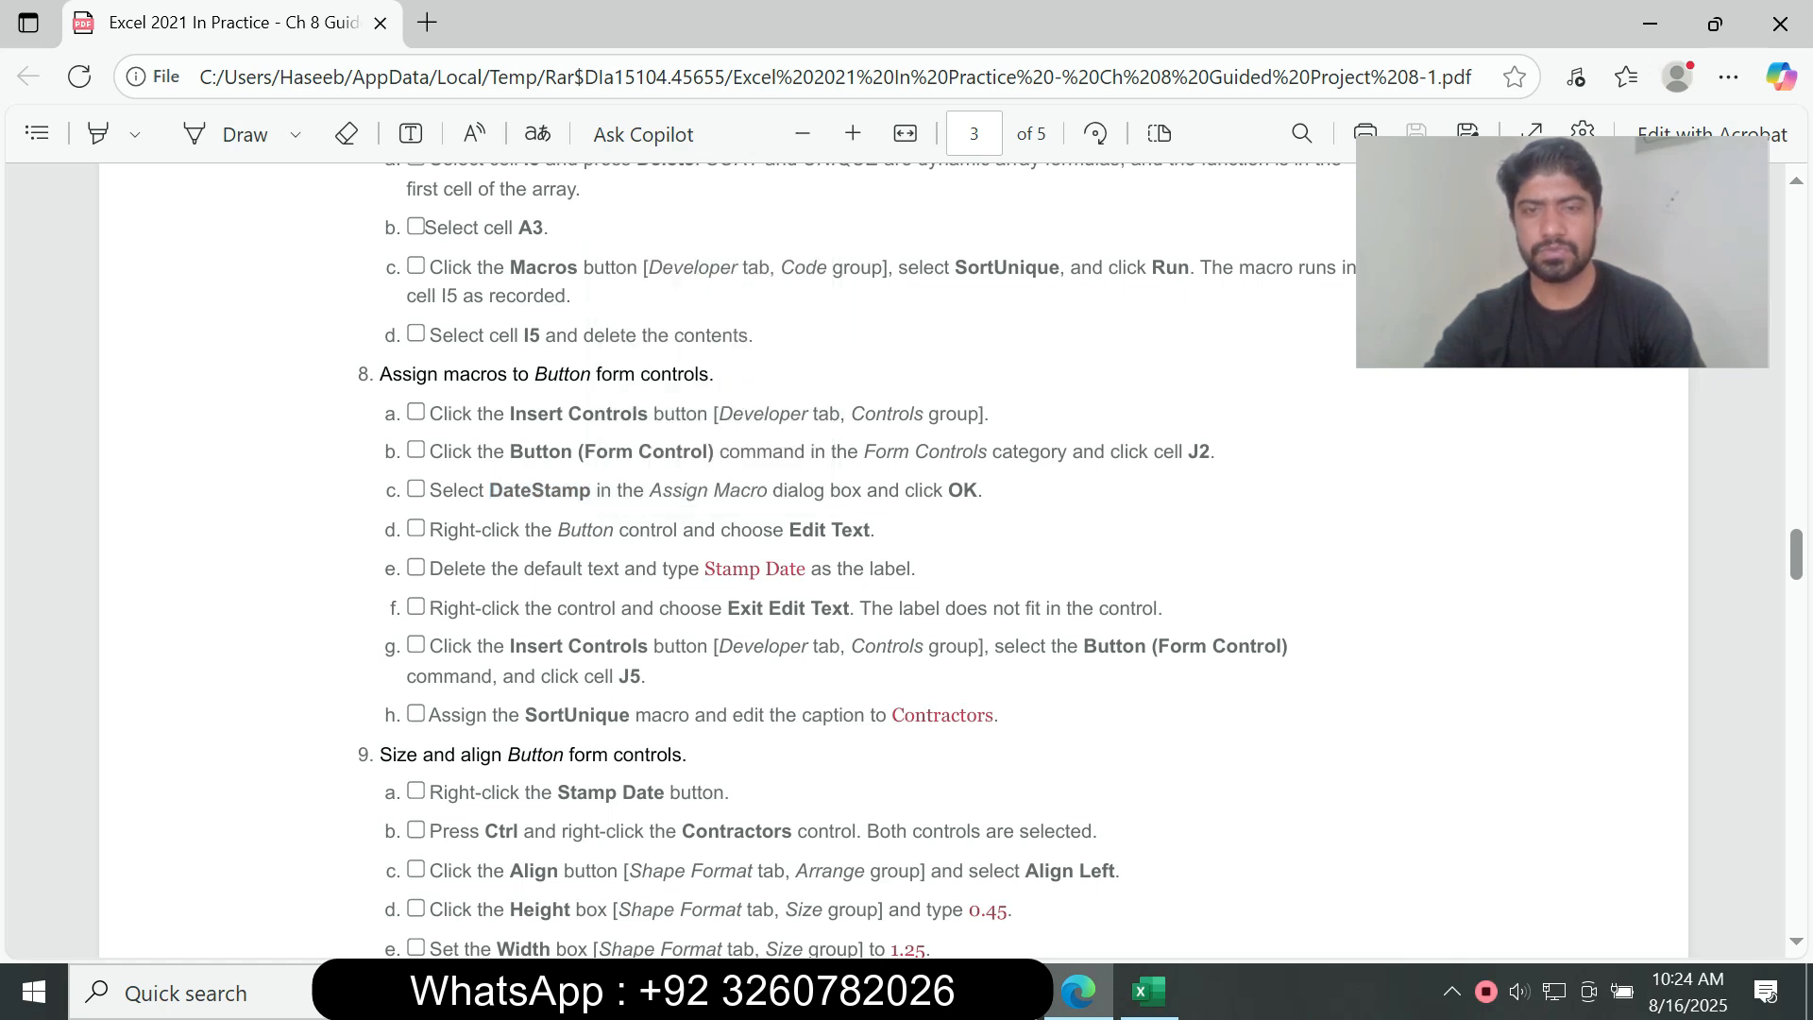
click(1148, 992)
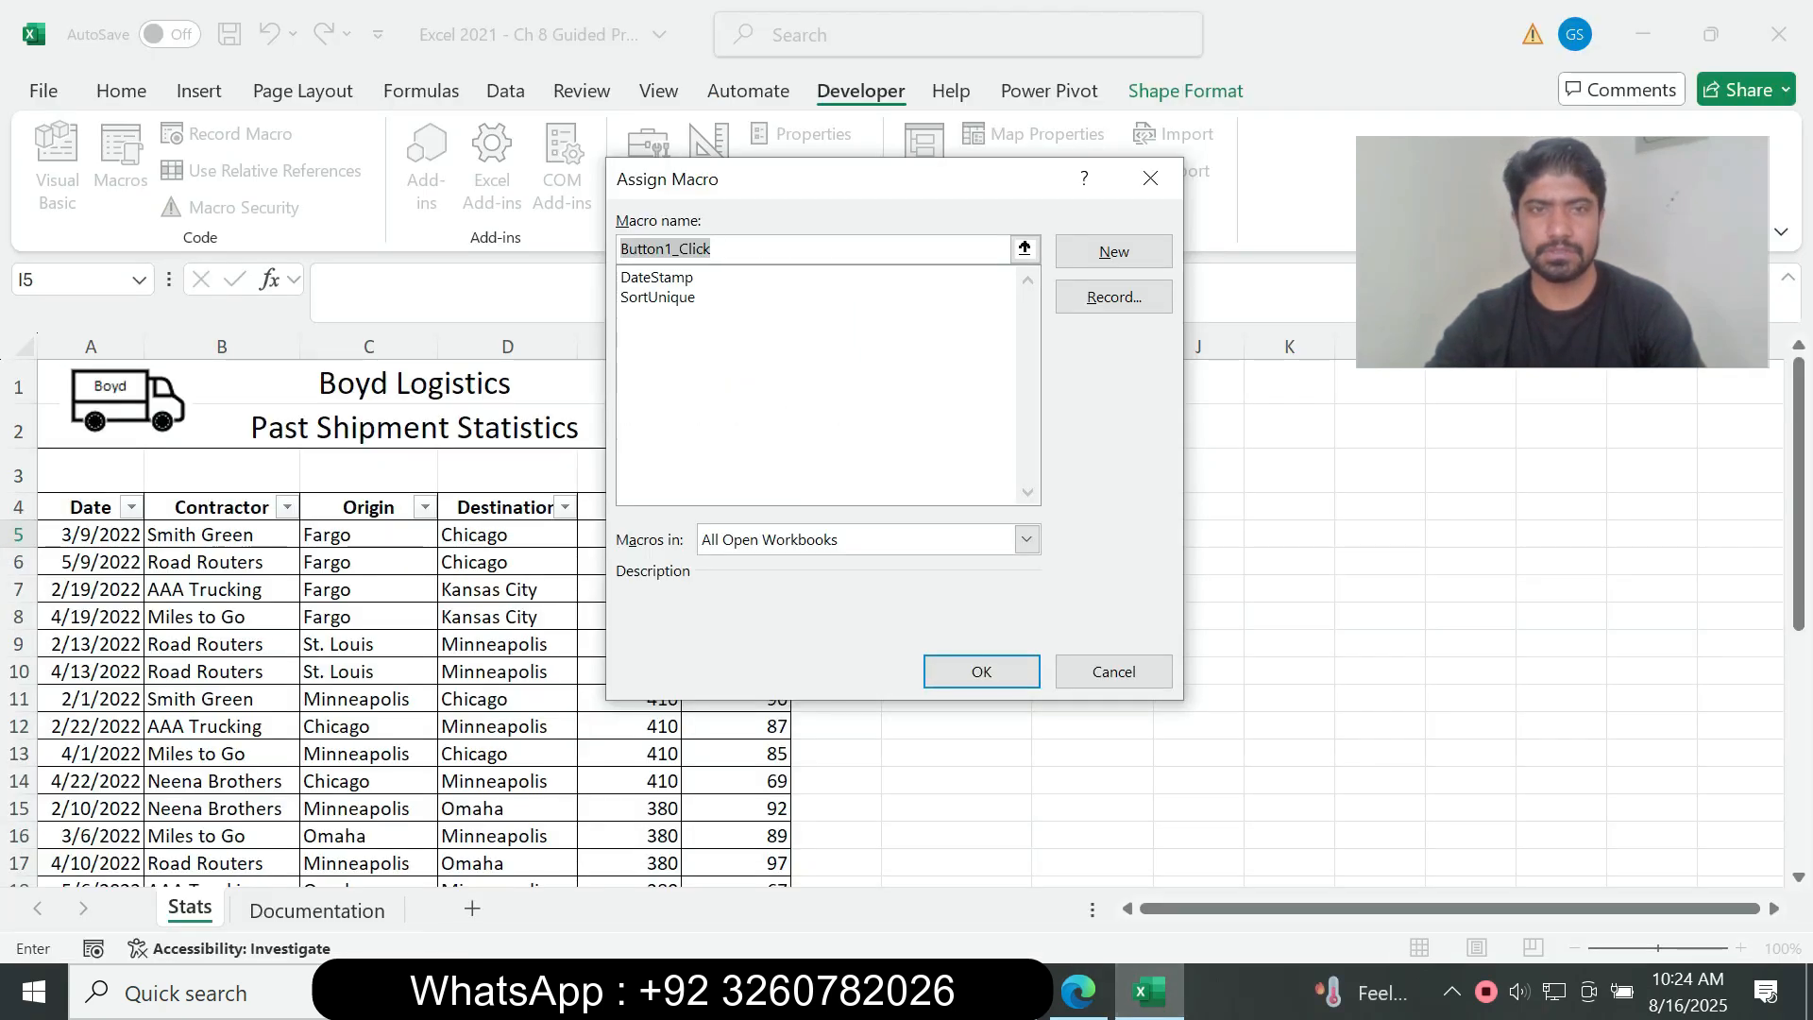
click(659, 278)
click(1079, 991)
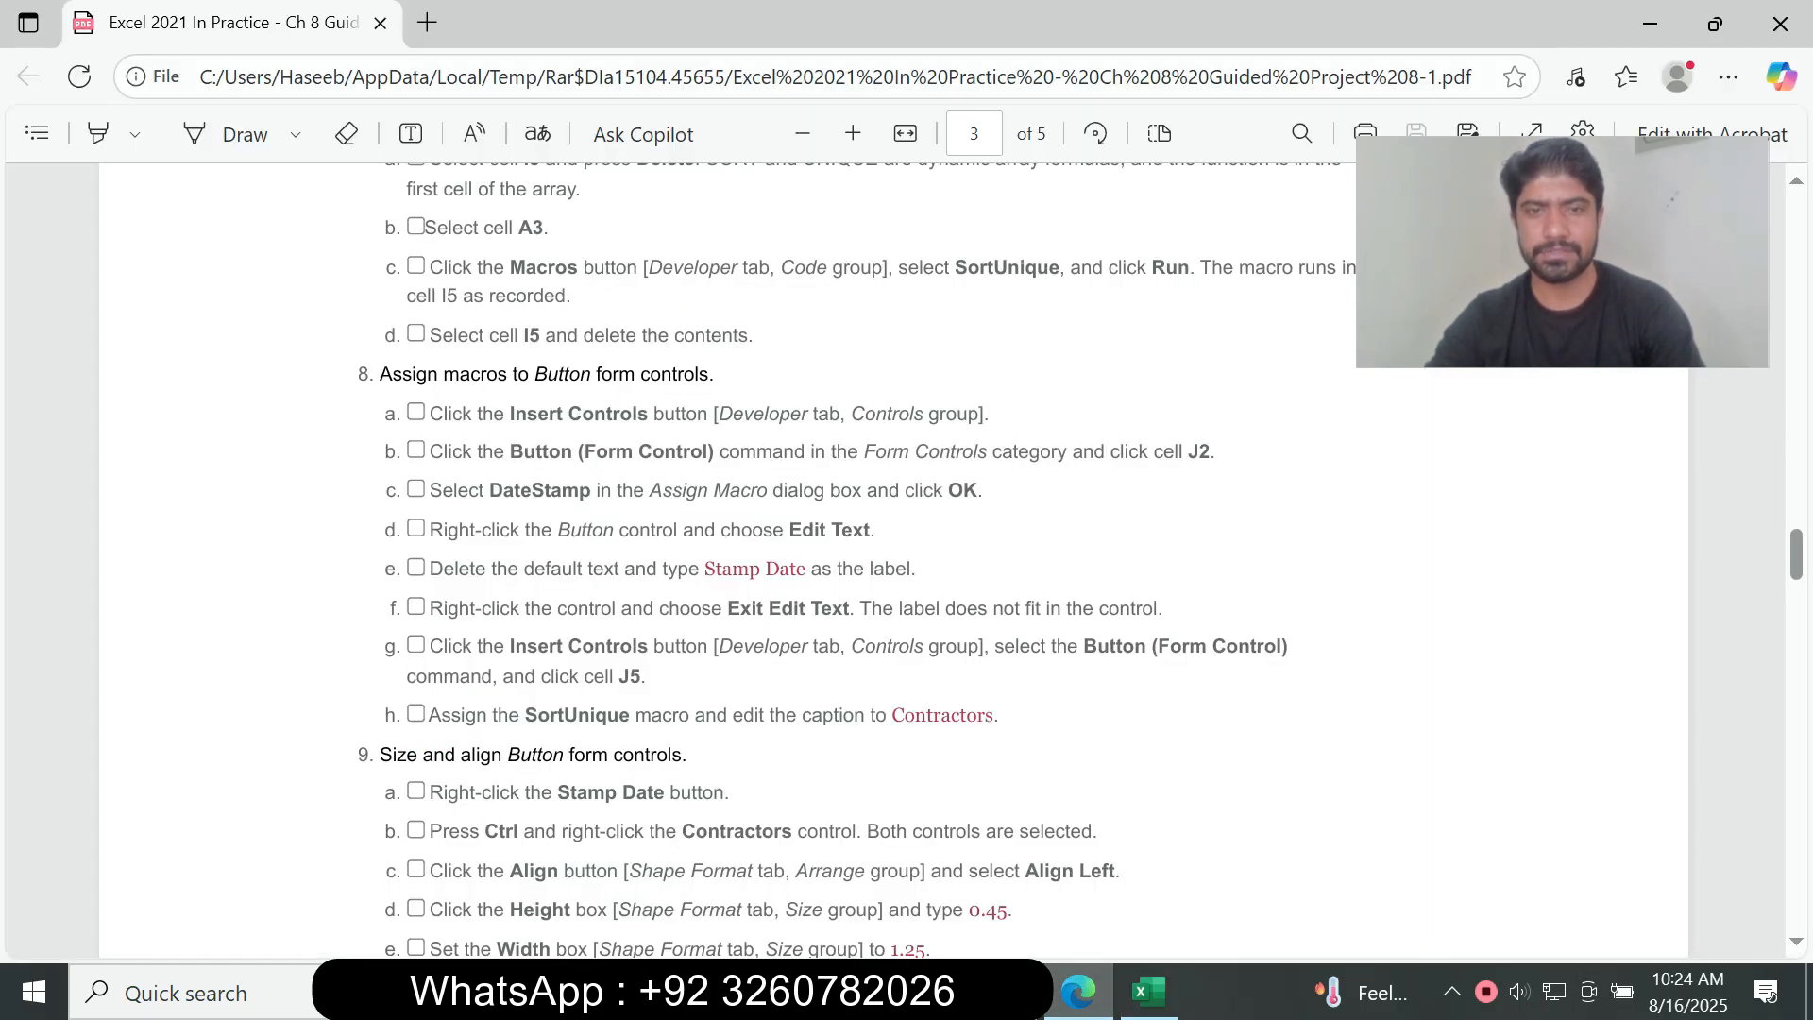
click(1149, 991)
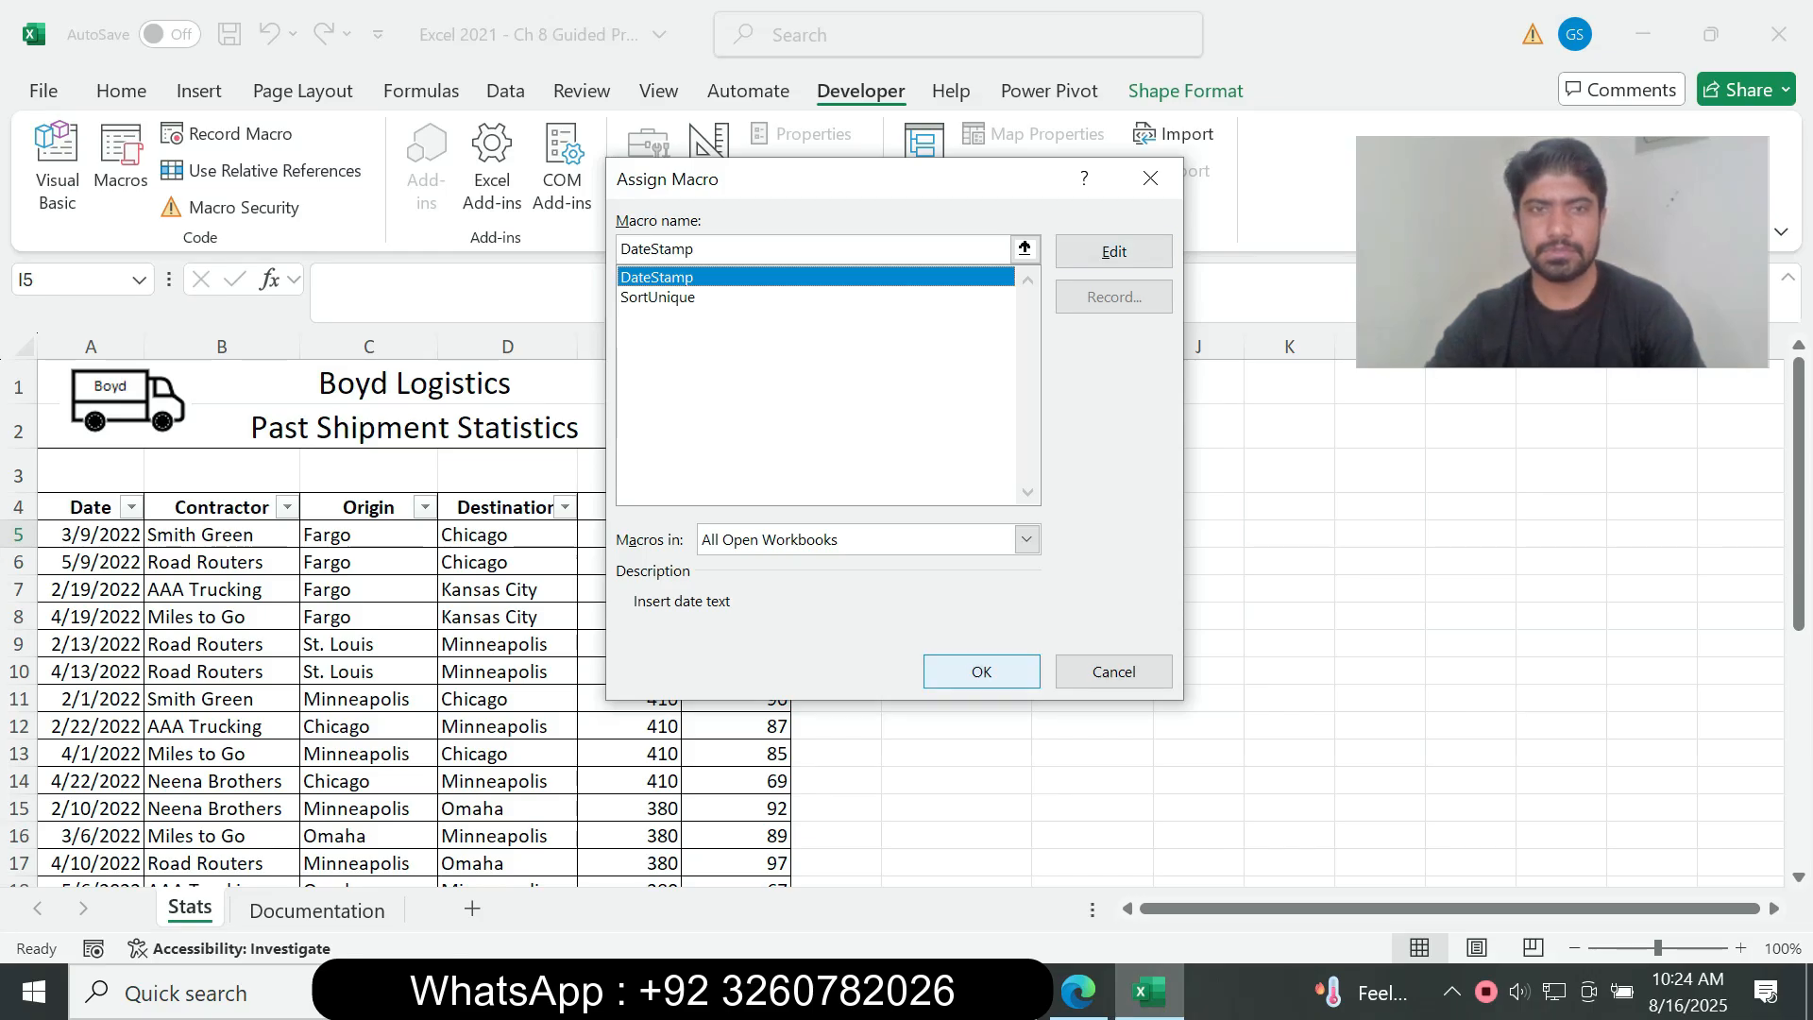
click(981, 672)
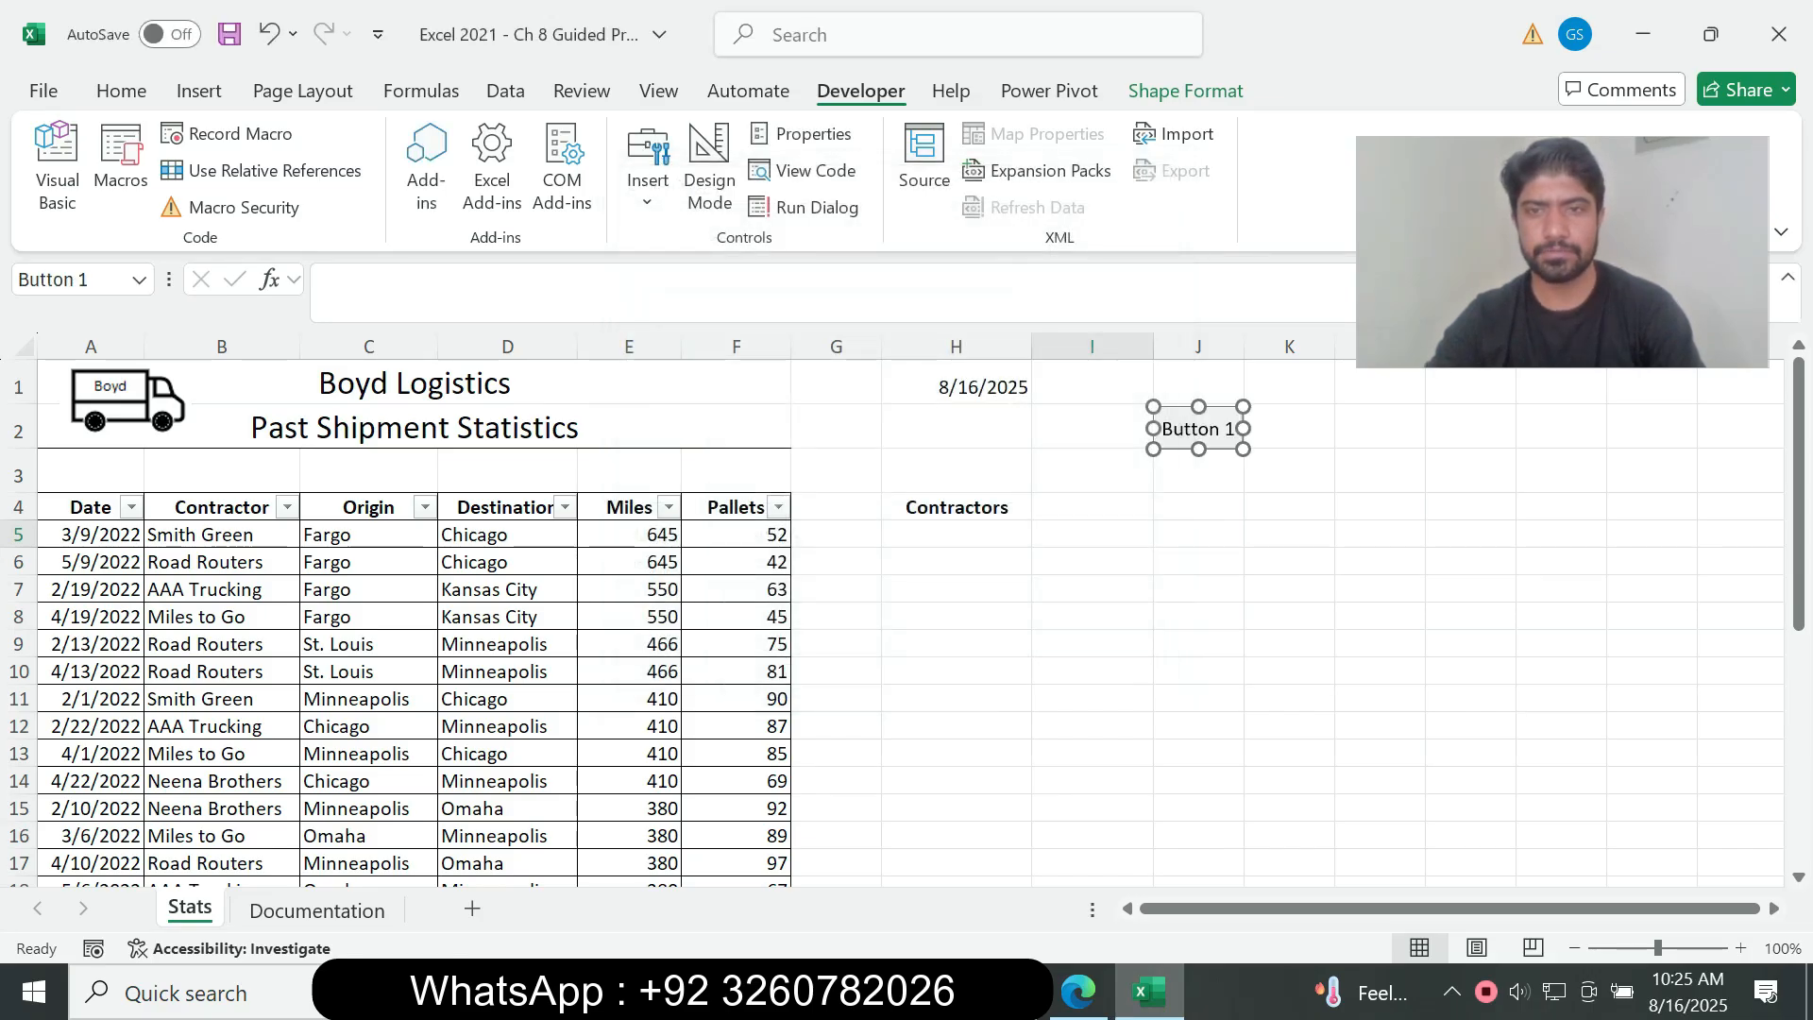
Step: Read instructions 8d and 8e in the assignment PDF and relabel the button over cell J2 as Stamp Date in Excel
click(1079, 992)
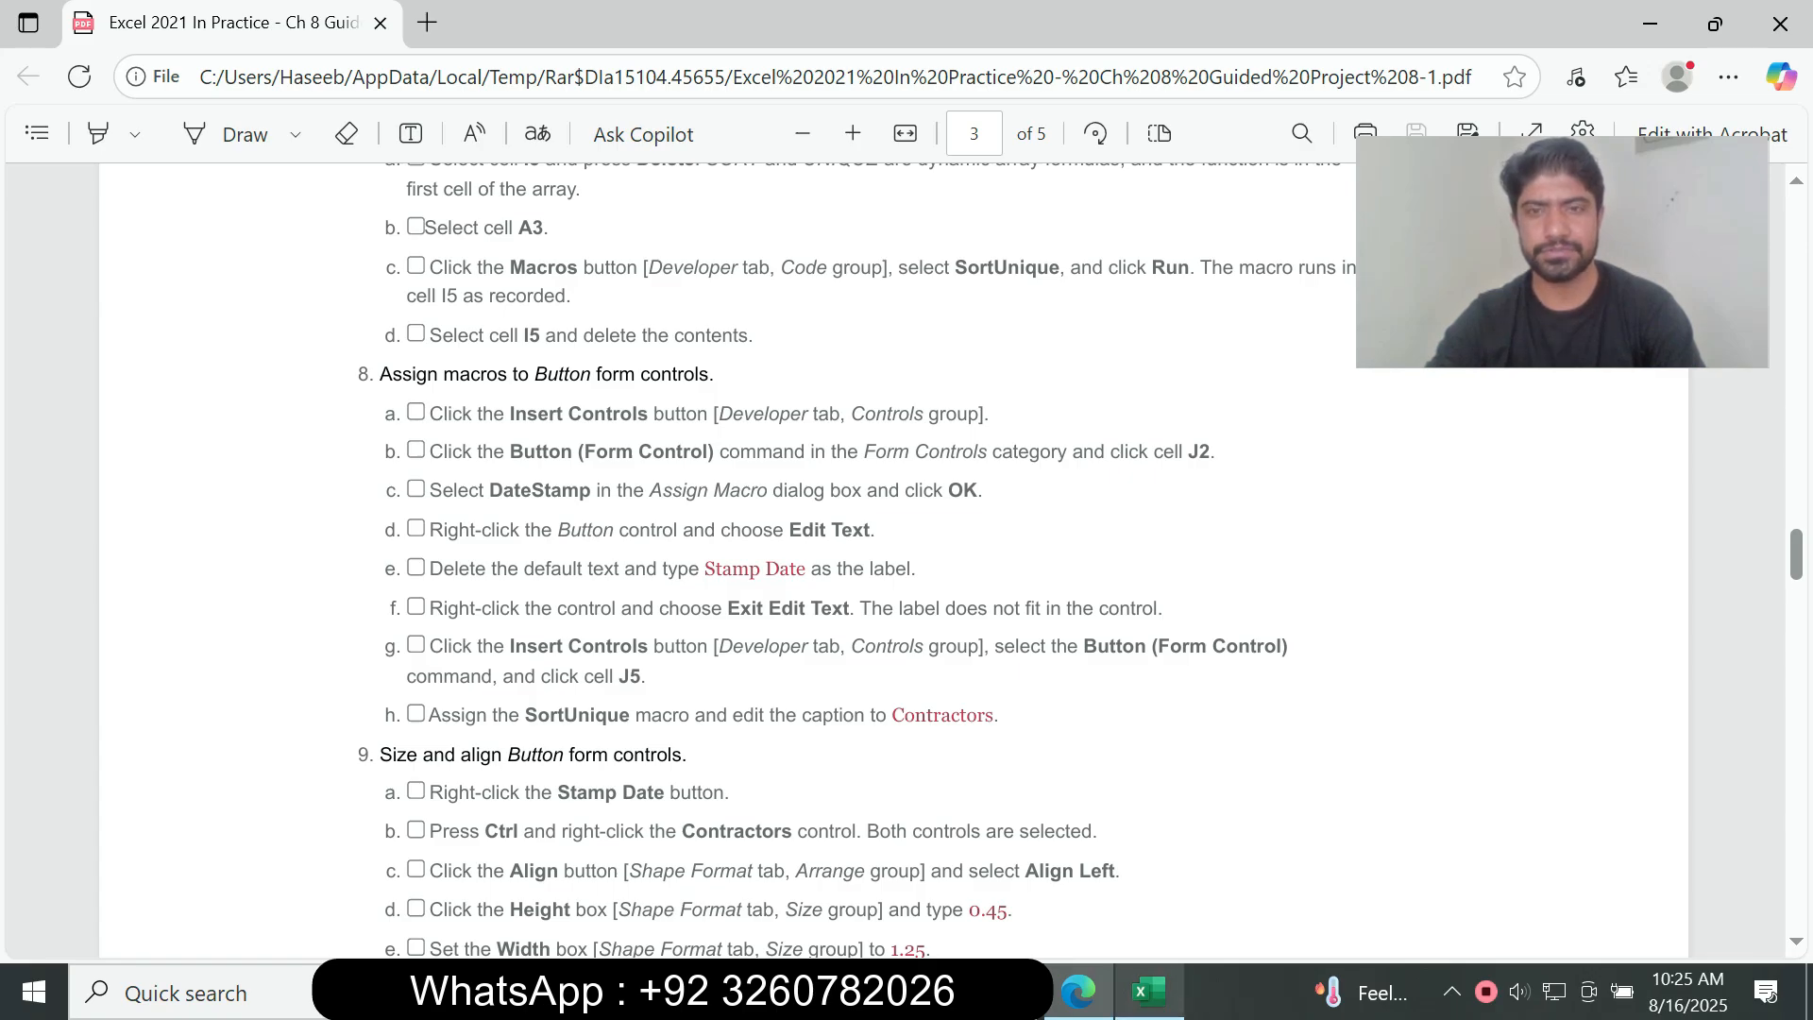
click(1148, 991)
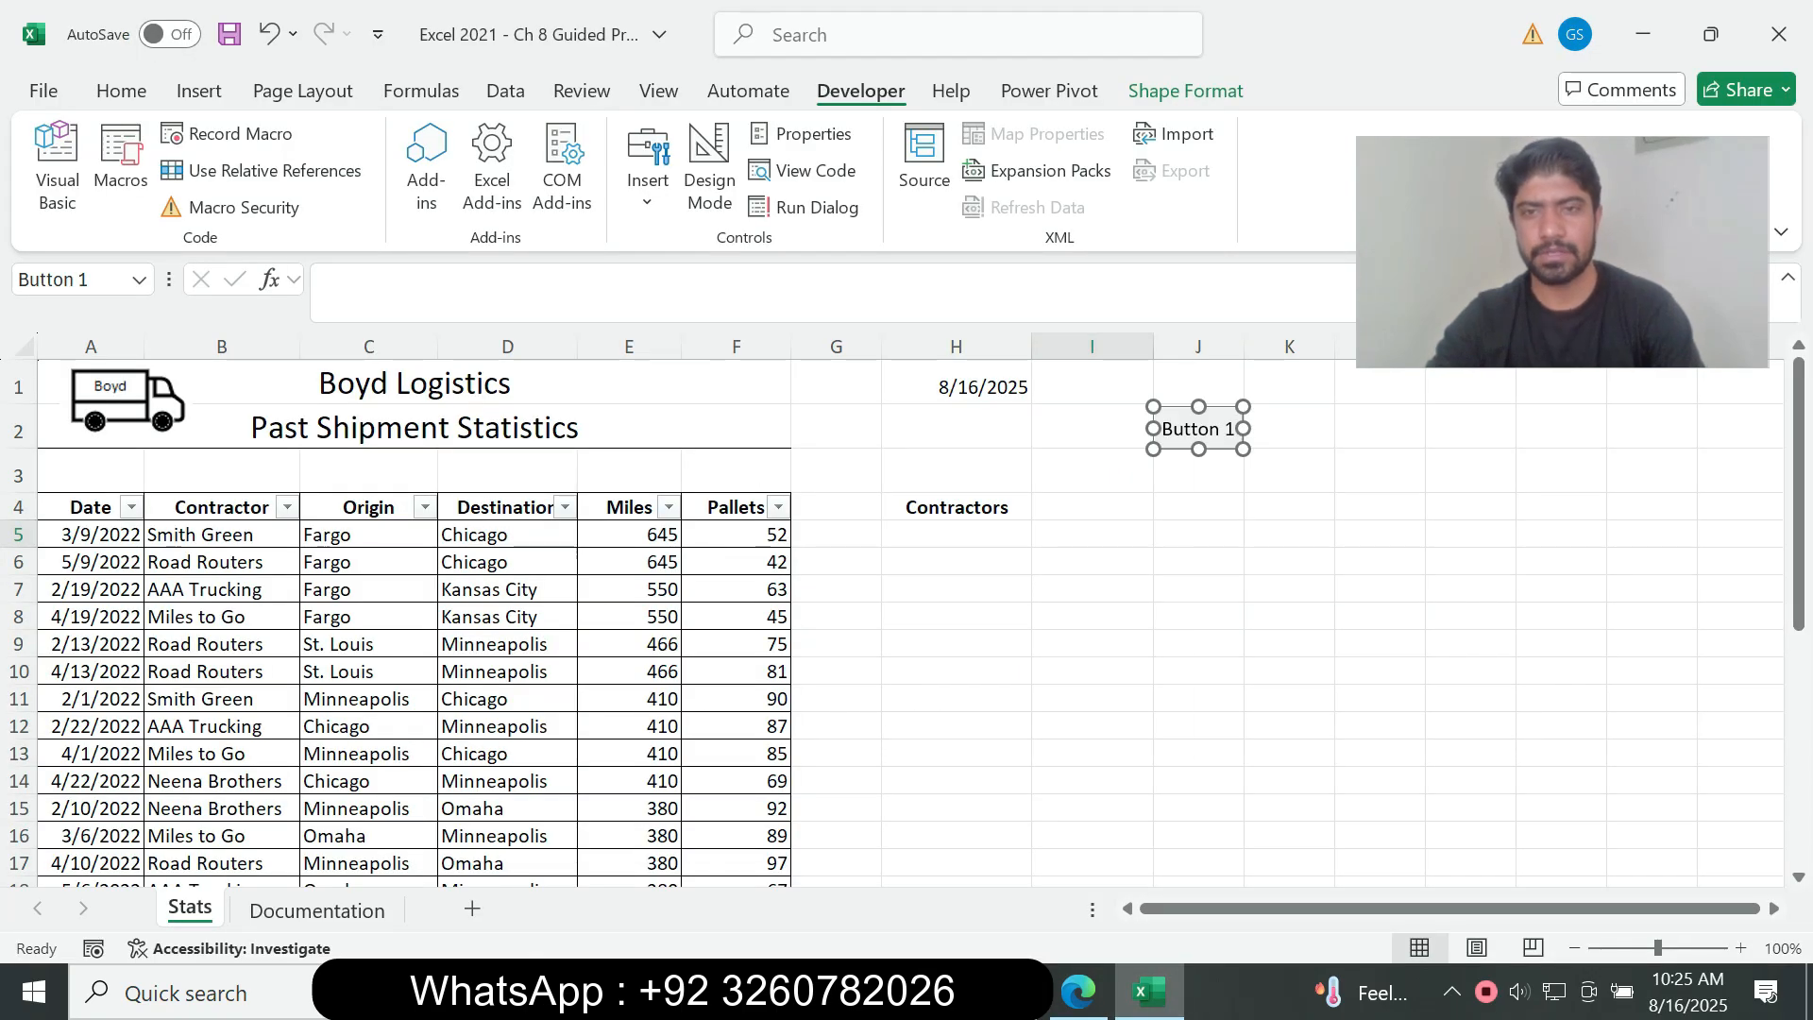
right_click(1195, 416)
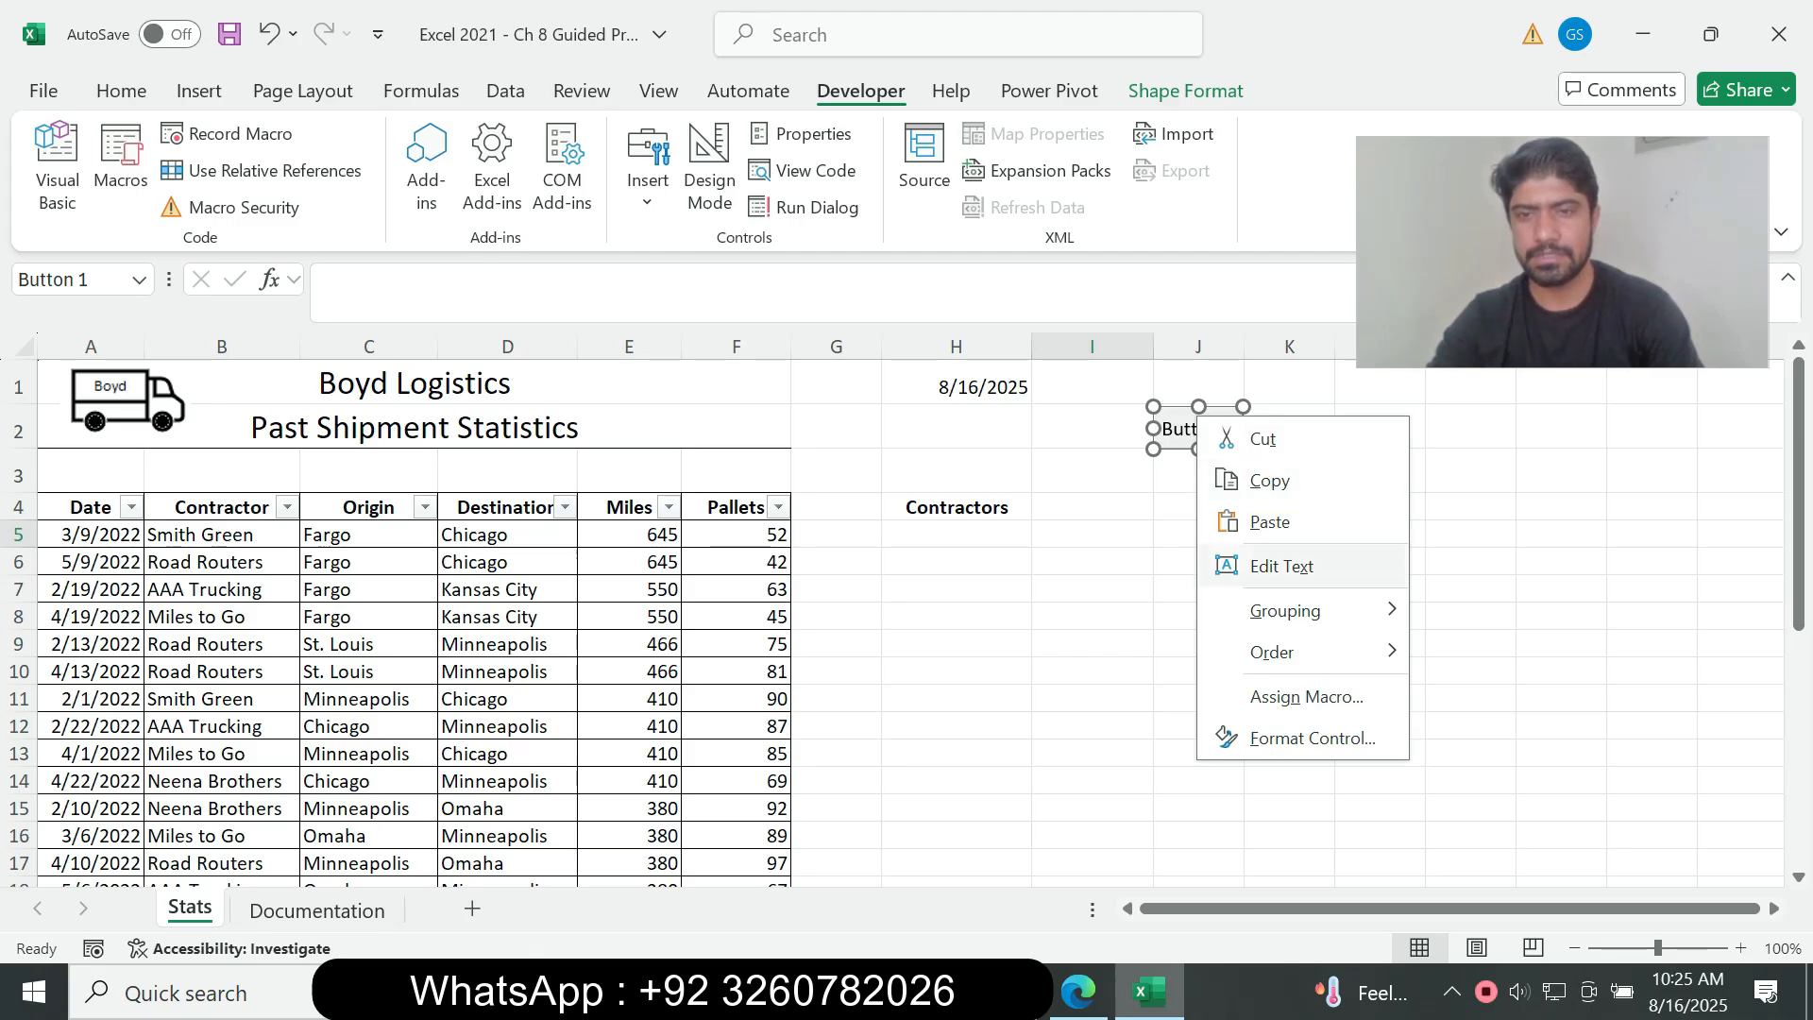
click(1281, 566)
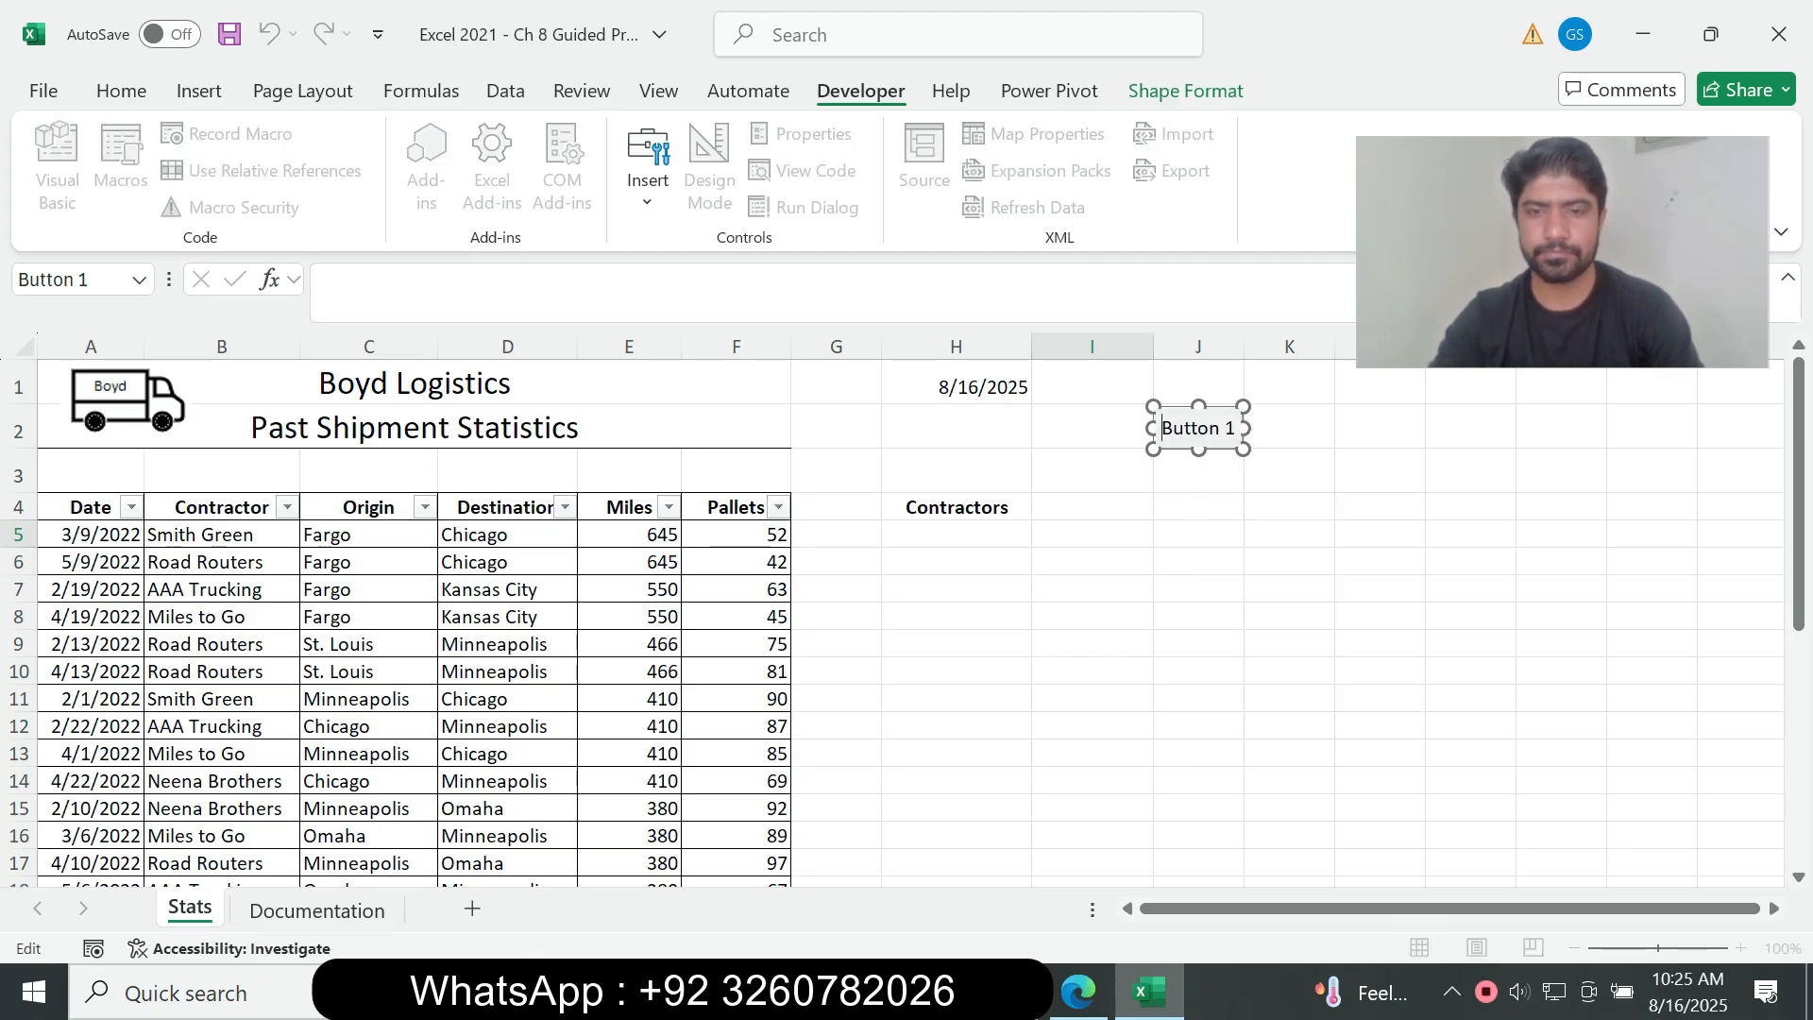
click(1077, 992)
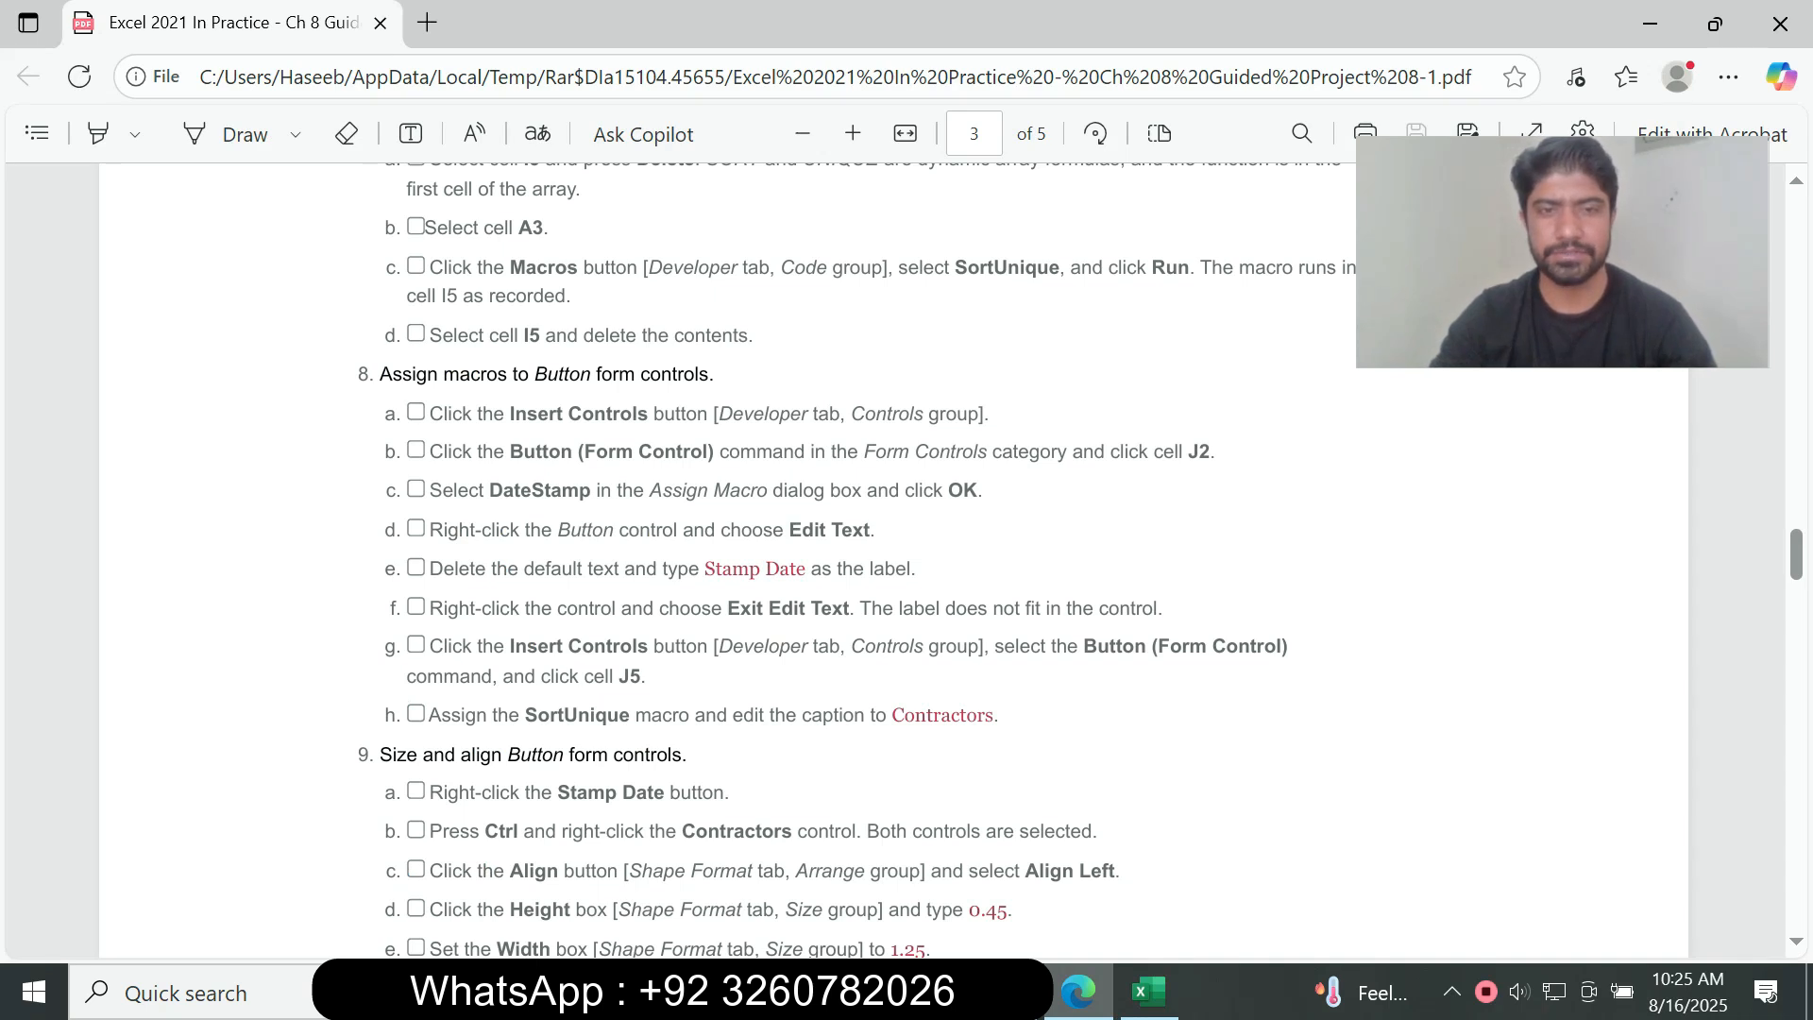
drag(704, 568, 805, 568)
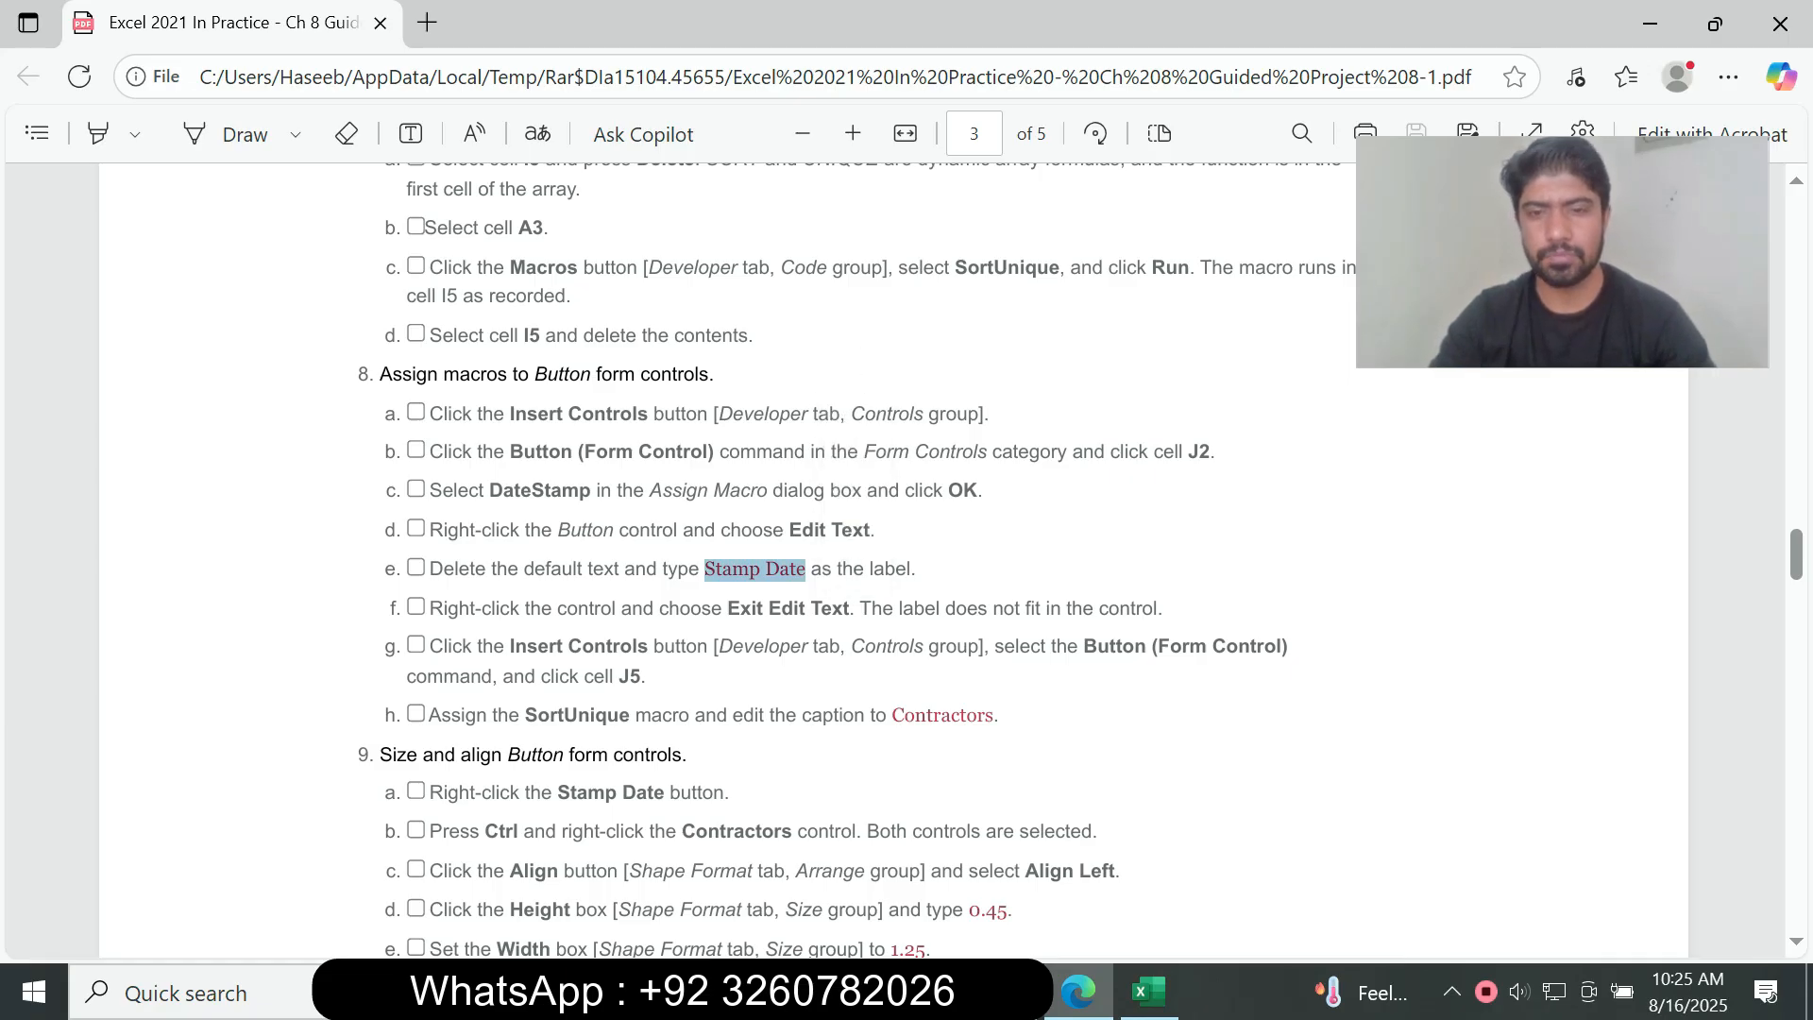
click(1148, 992)
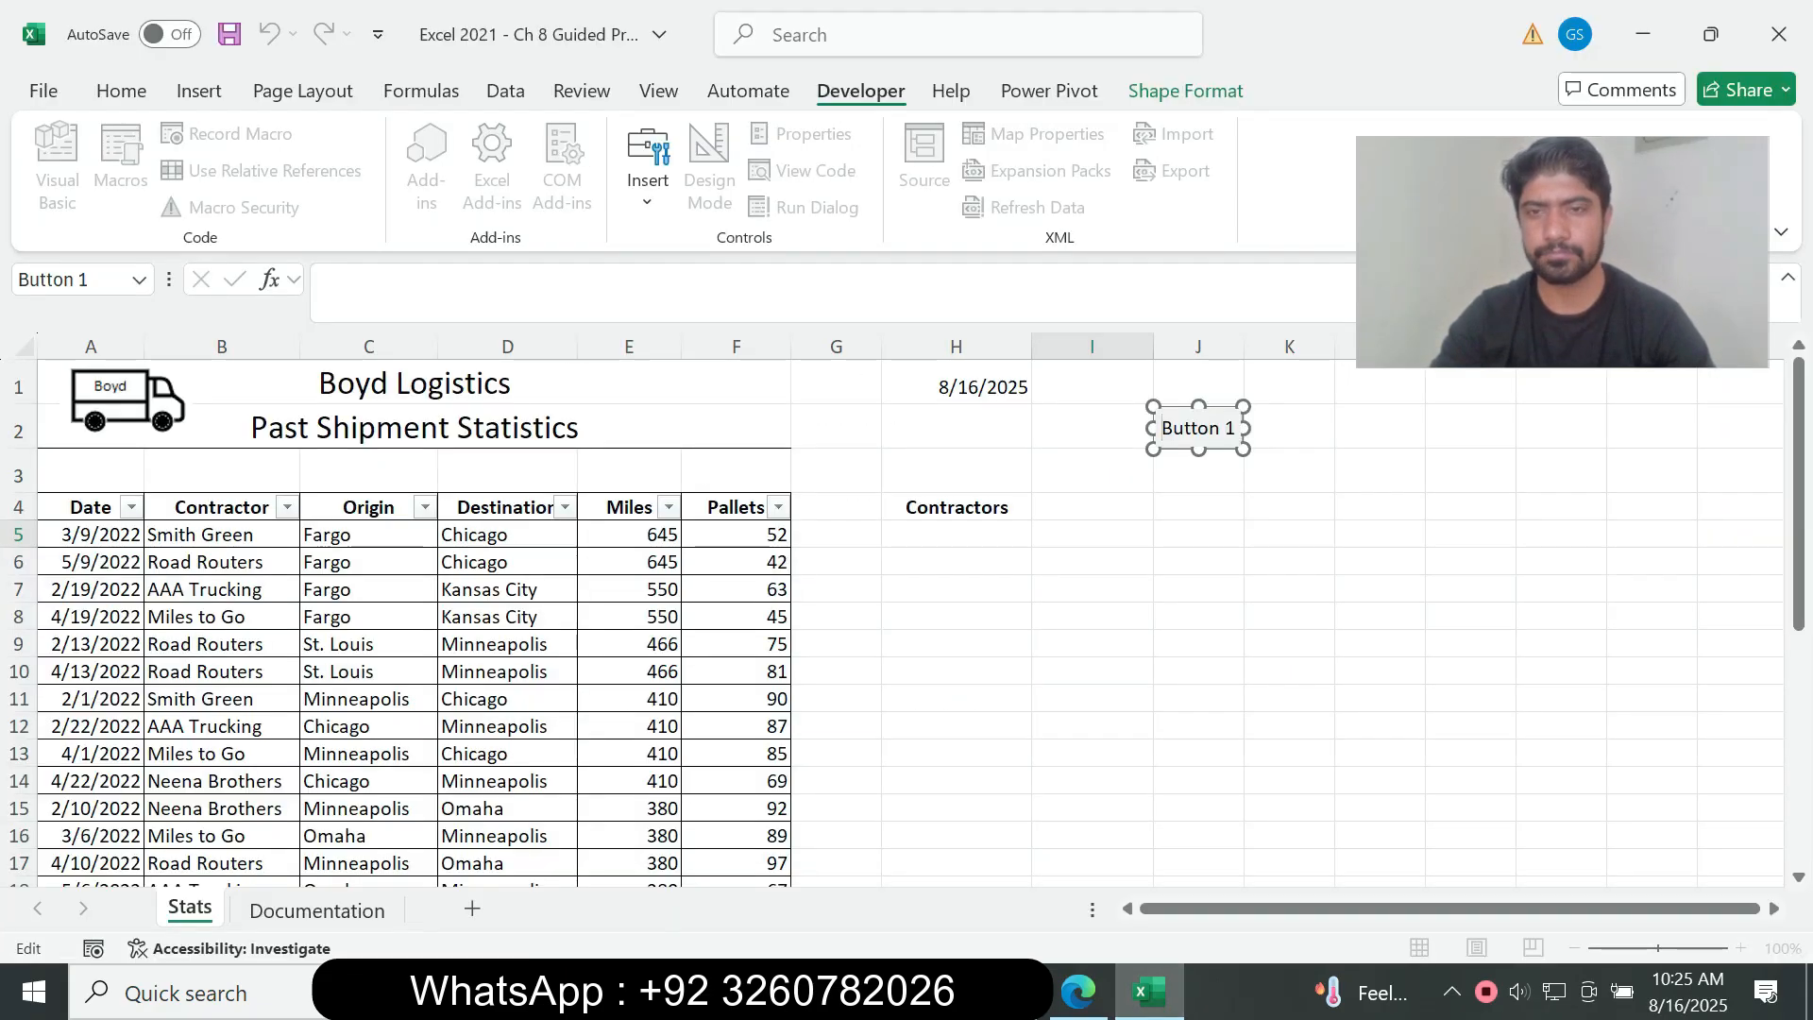
key(ctrl+a)
text(B)
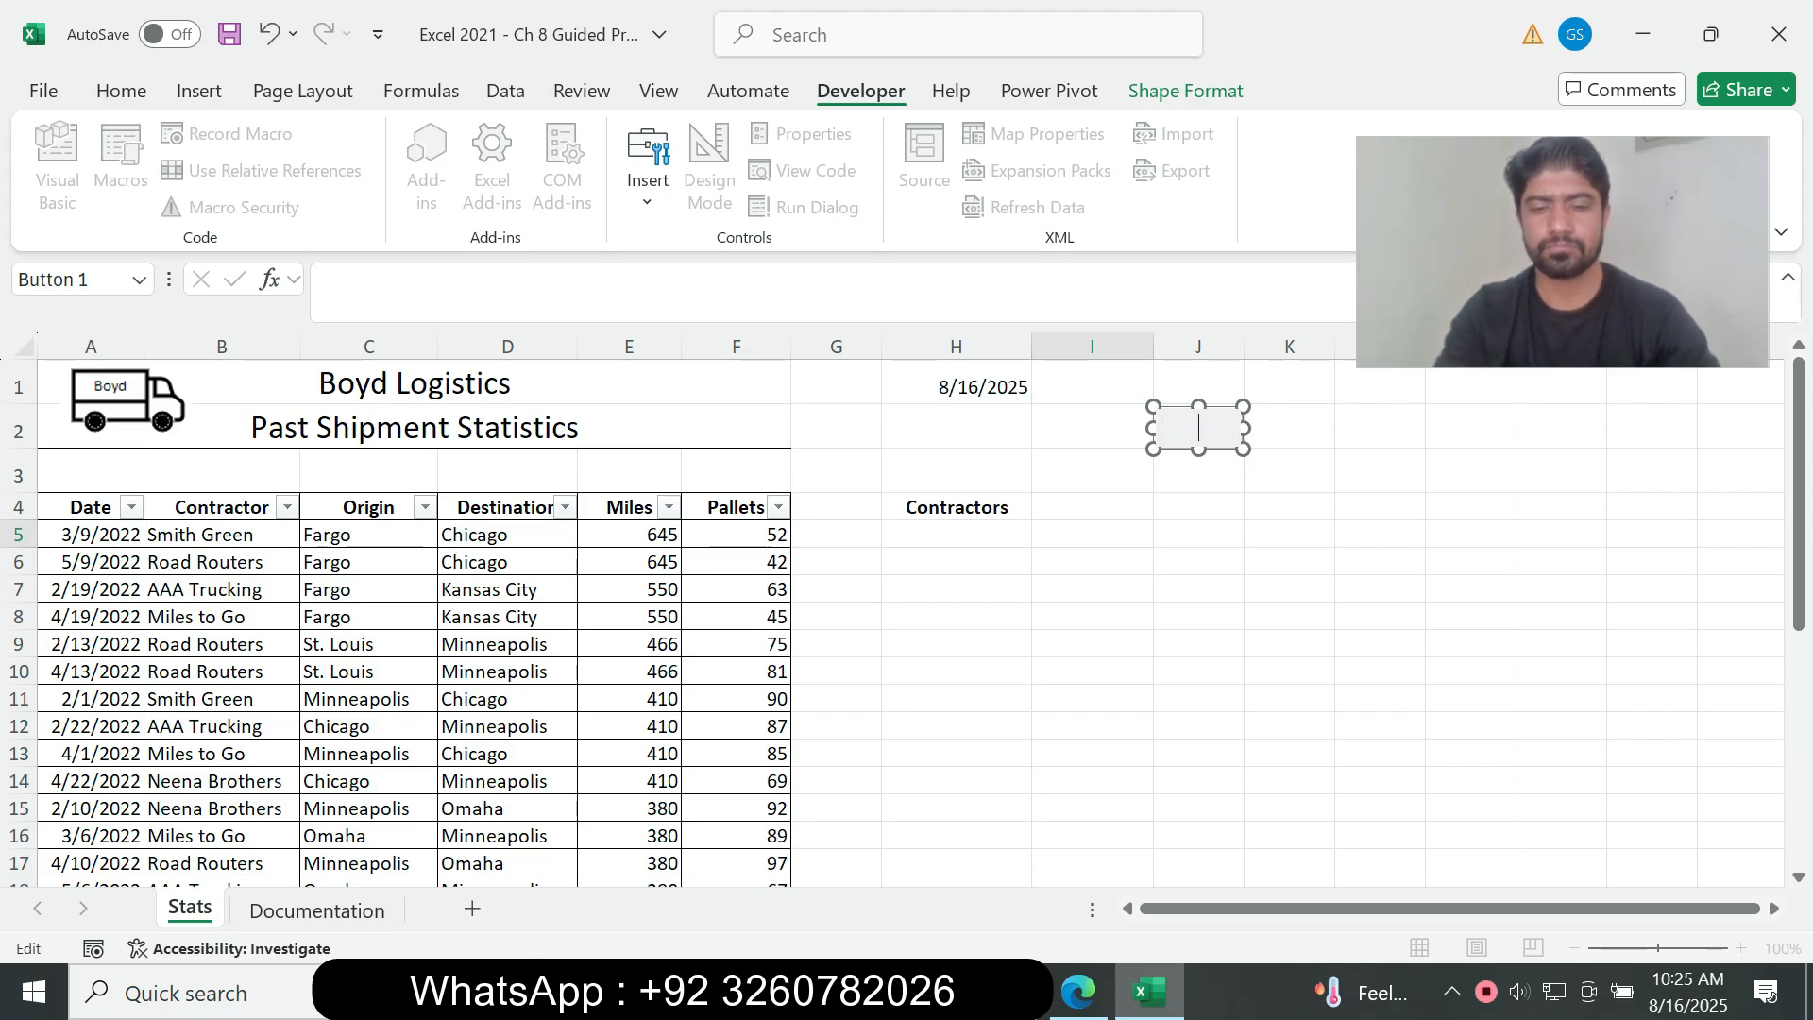
text(tamp Date)
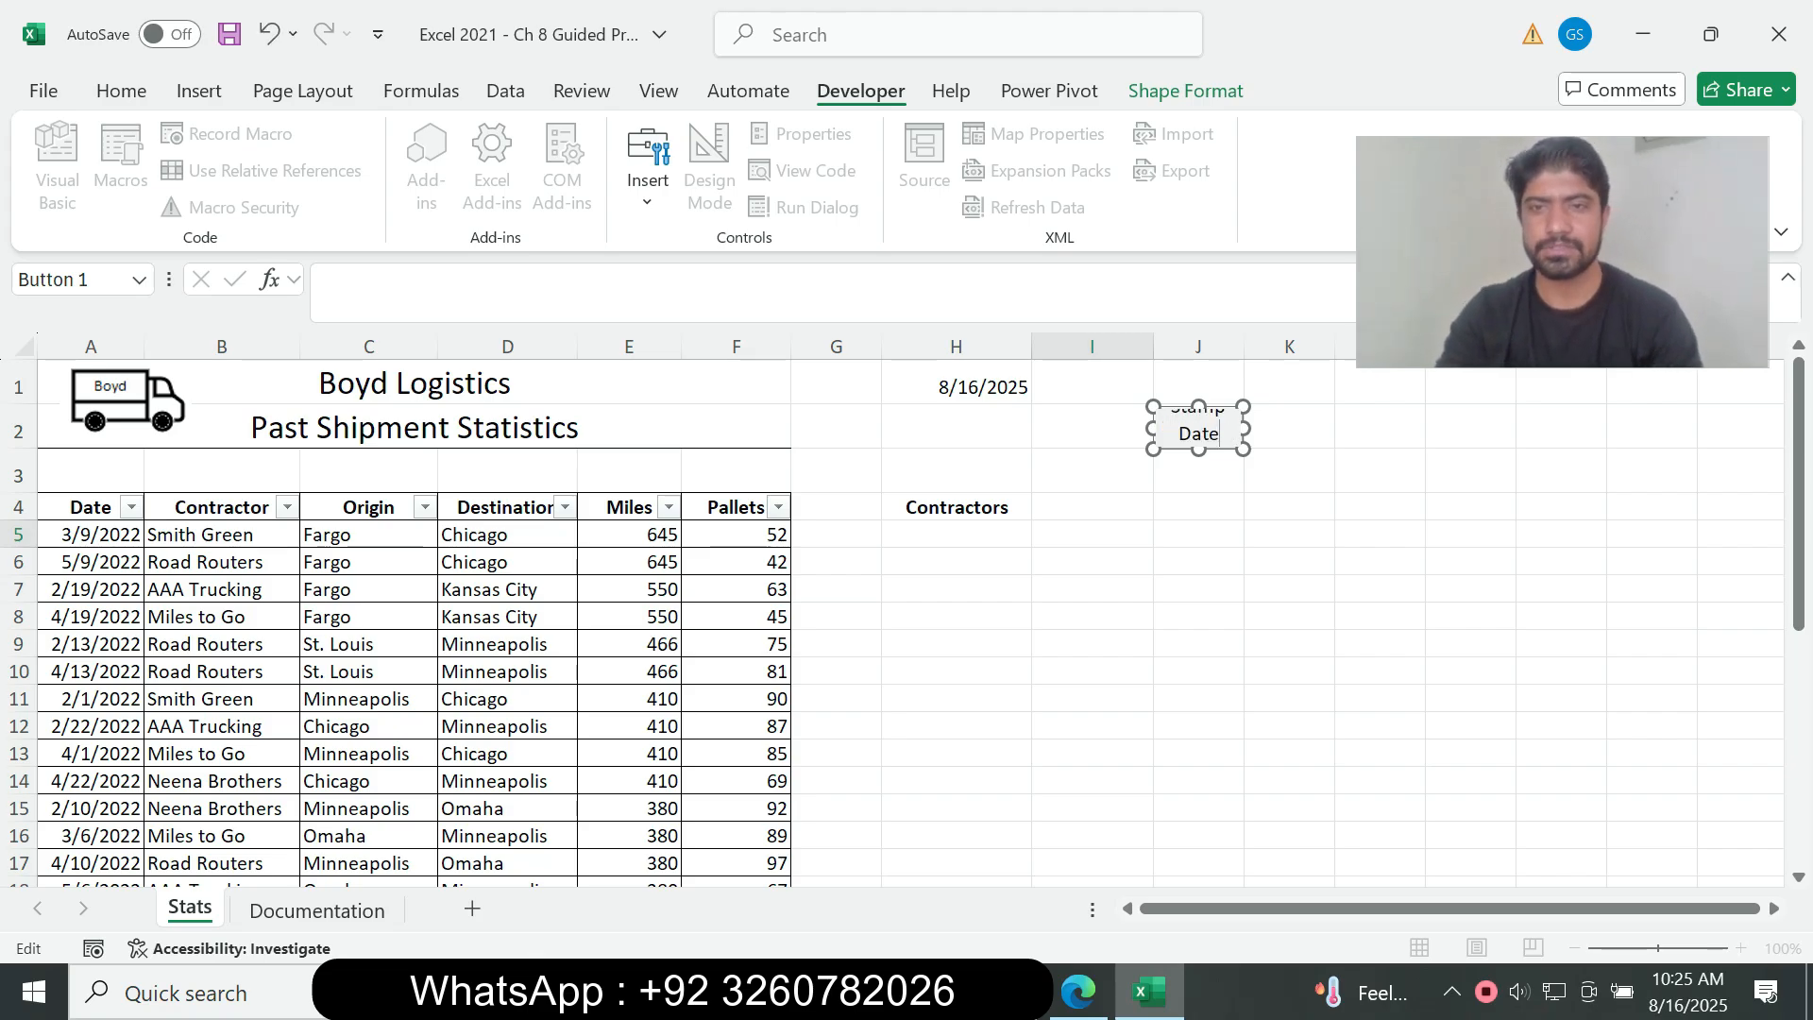
click(1093, 383)
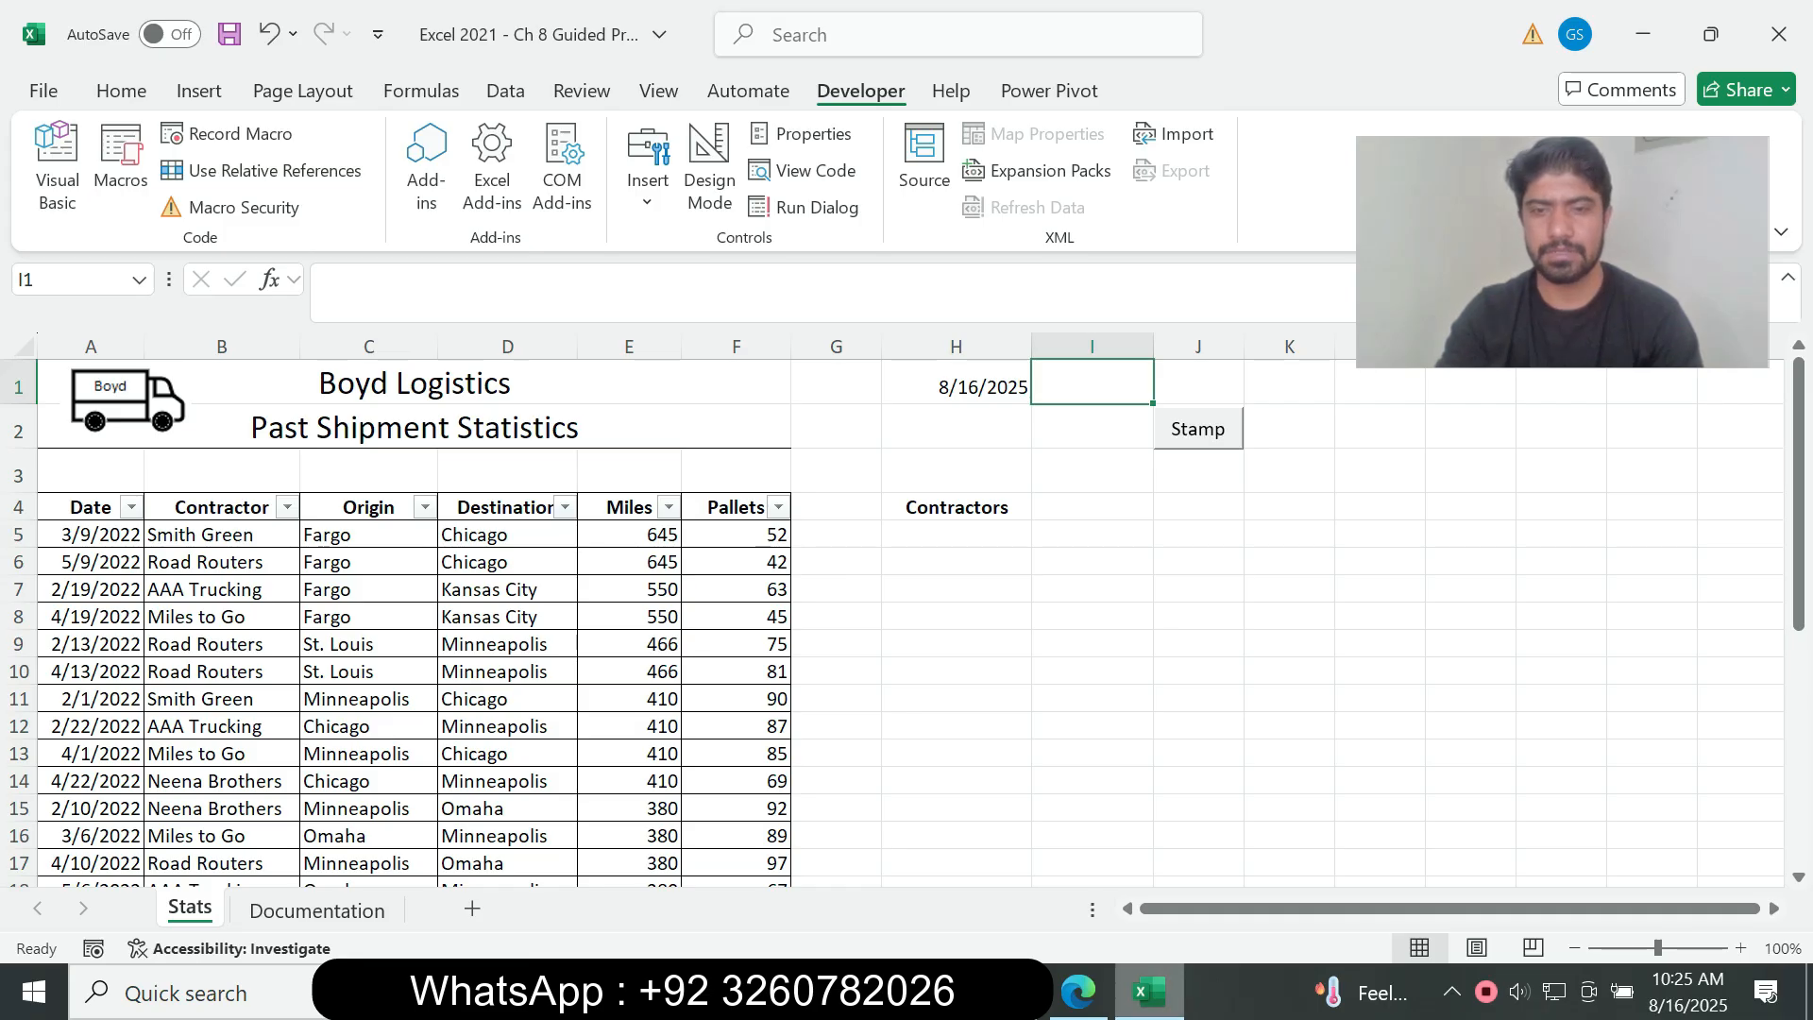
Step: Read instruction 8f in the assignment PDF about exiting text editing on the button, and return to Excel
key(alt+Tab)
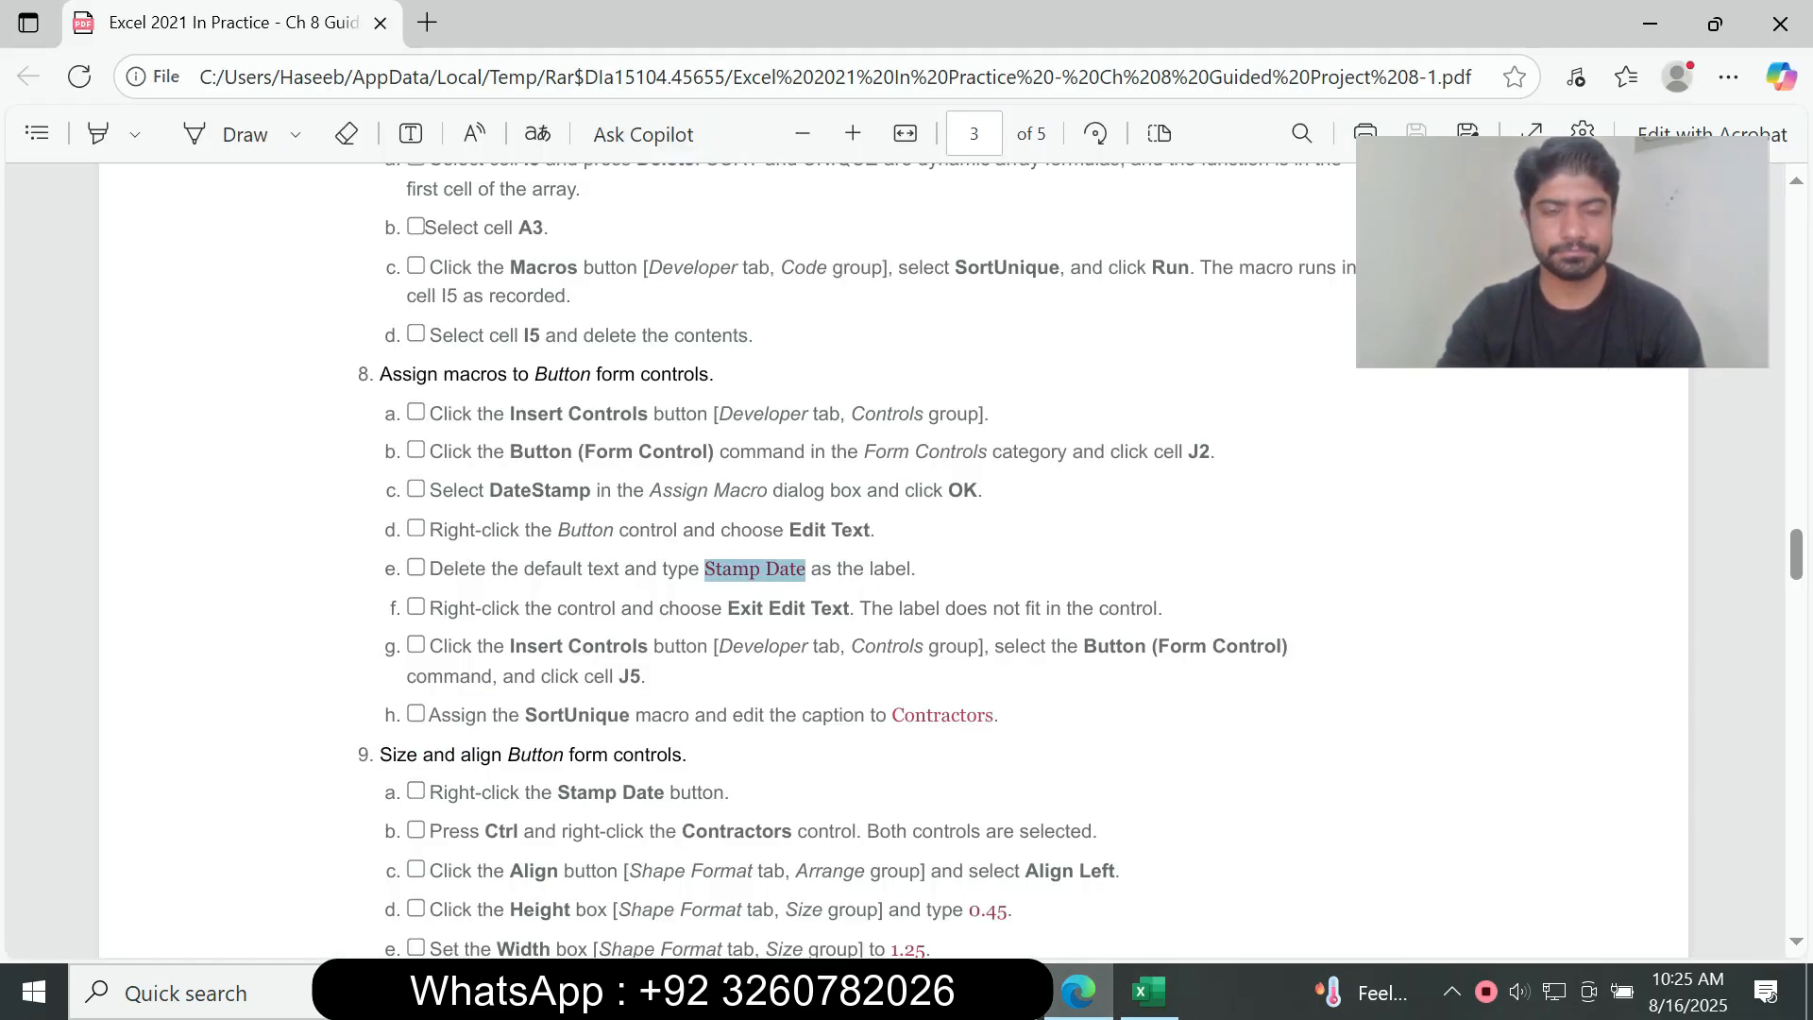
drag(430, 609, 1163, 608)
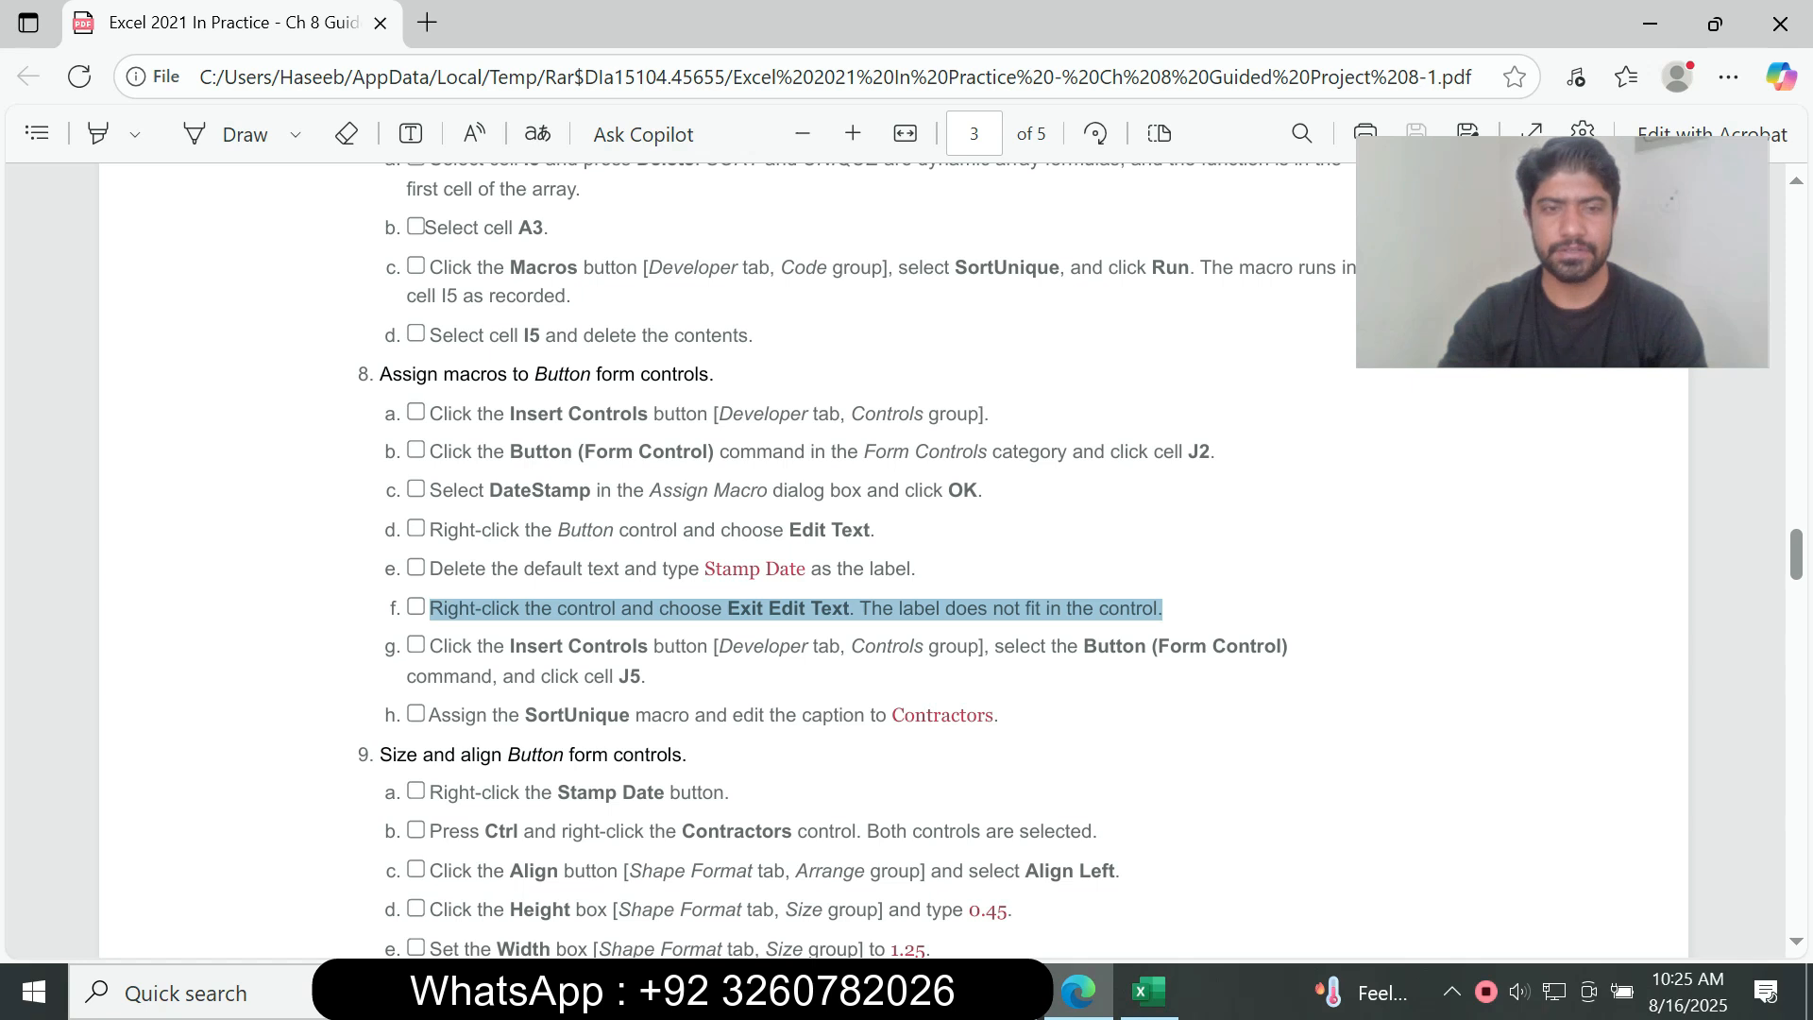
click(1163, 608)
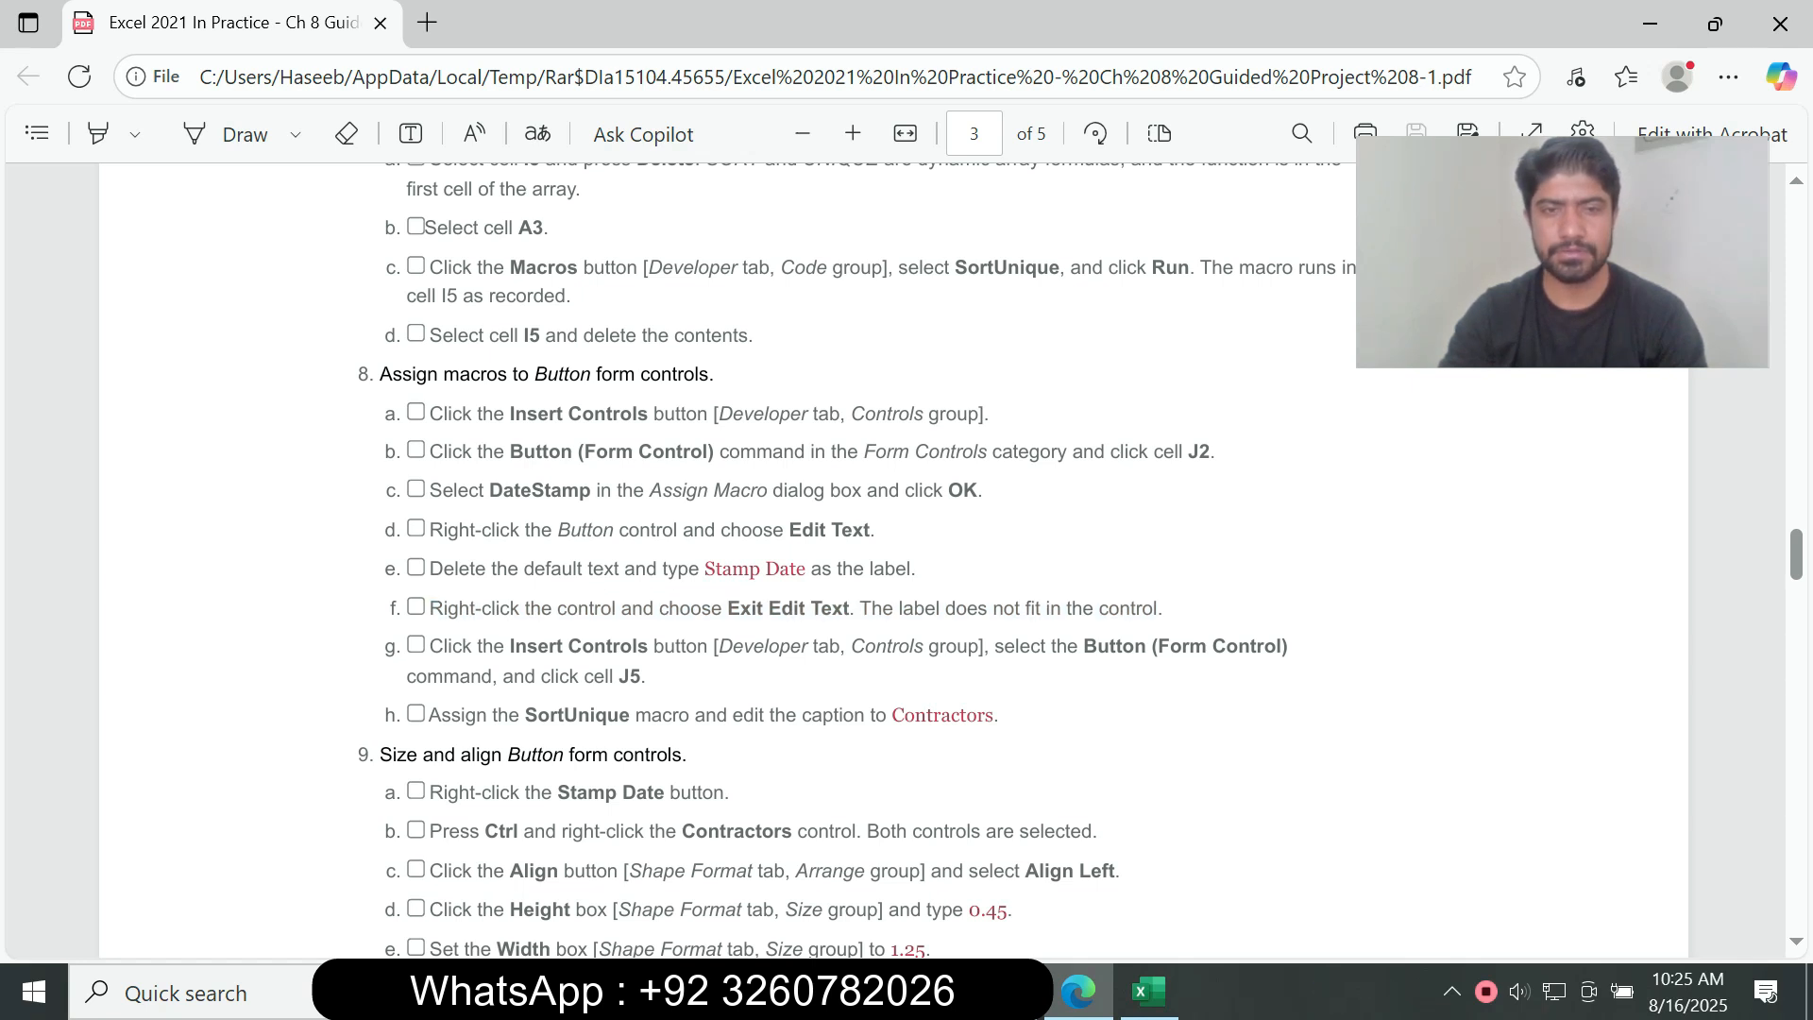
click(1148, 991)
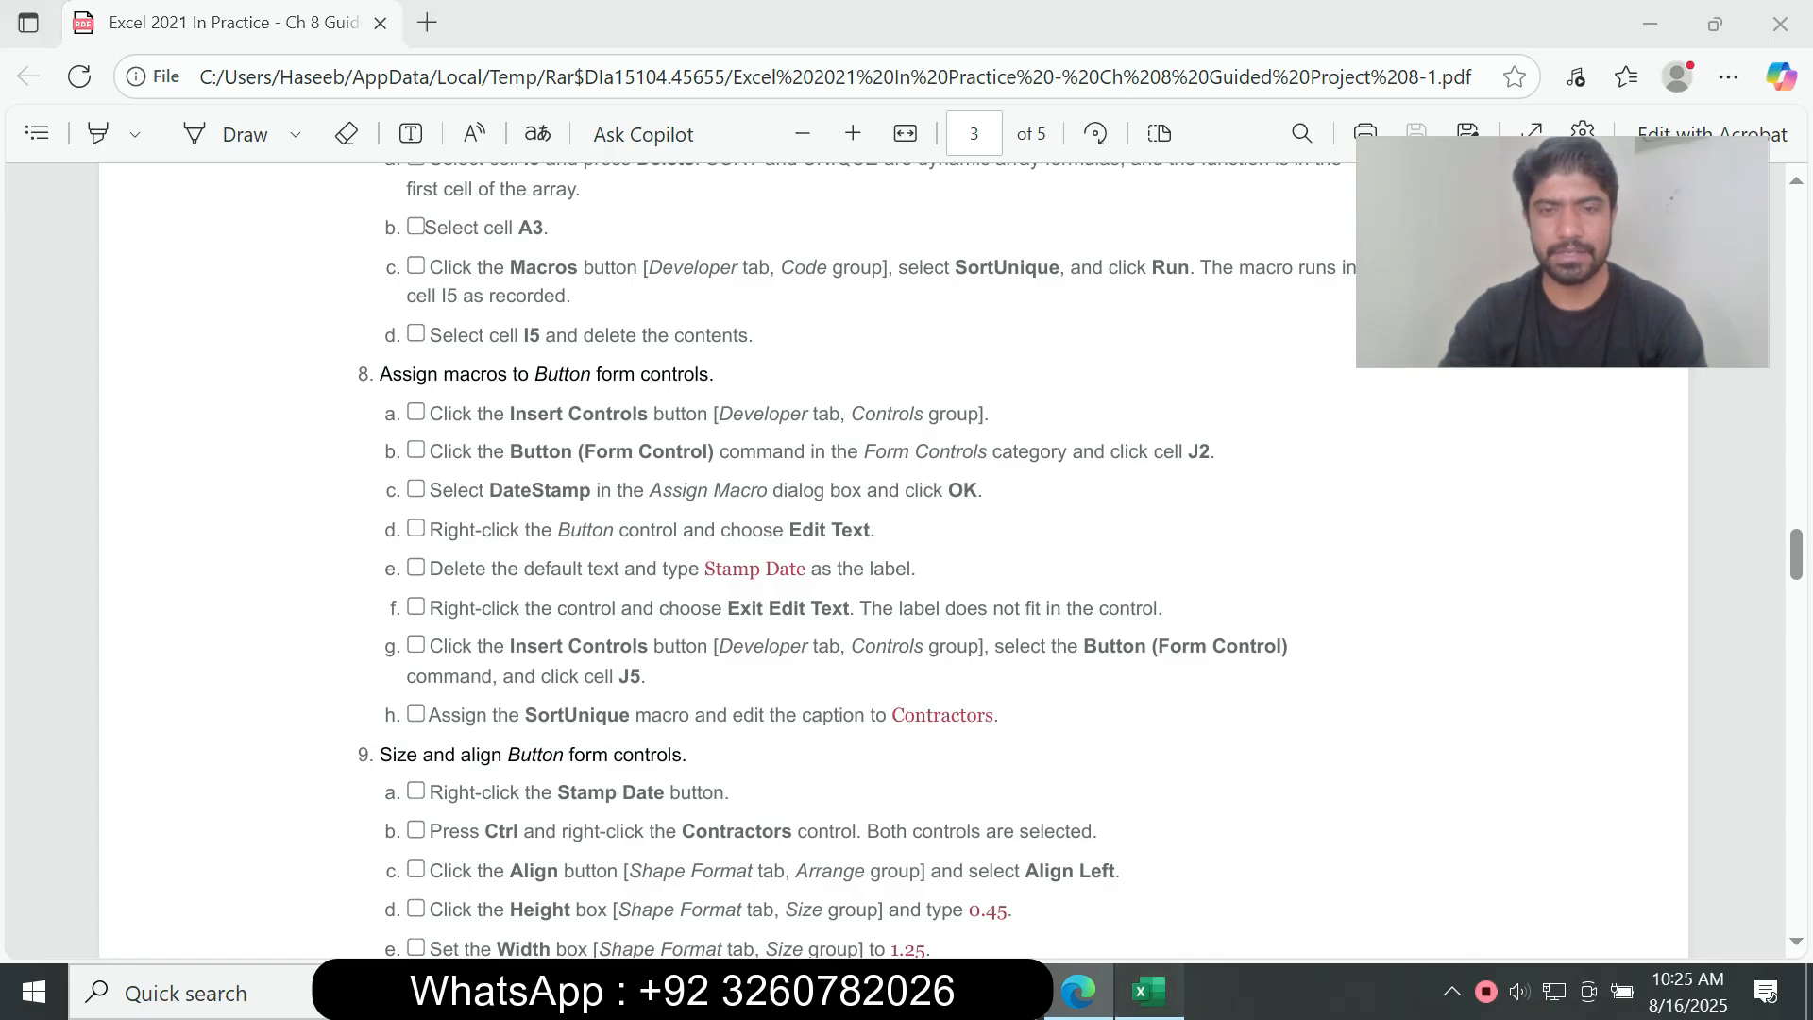
Step: Run the Stamp Date button's macro on cell I1 and clear the date it enters
click(1197, 428)
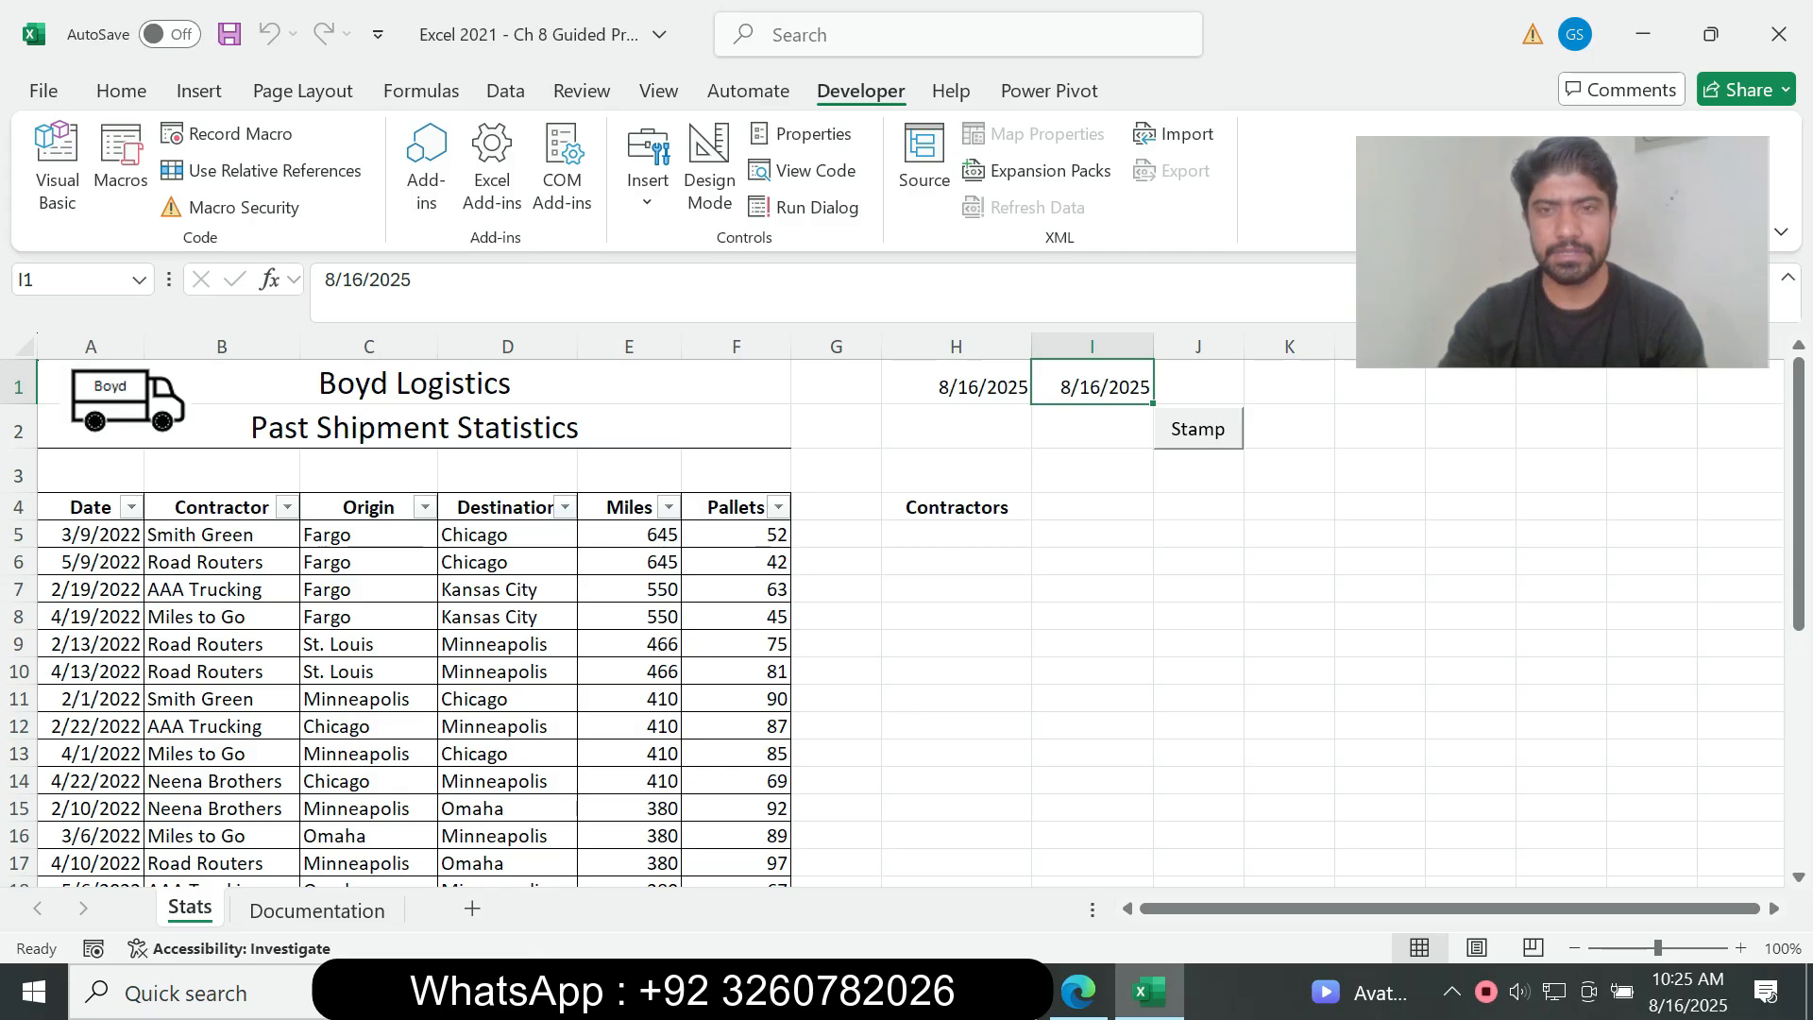
key(Delete)
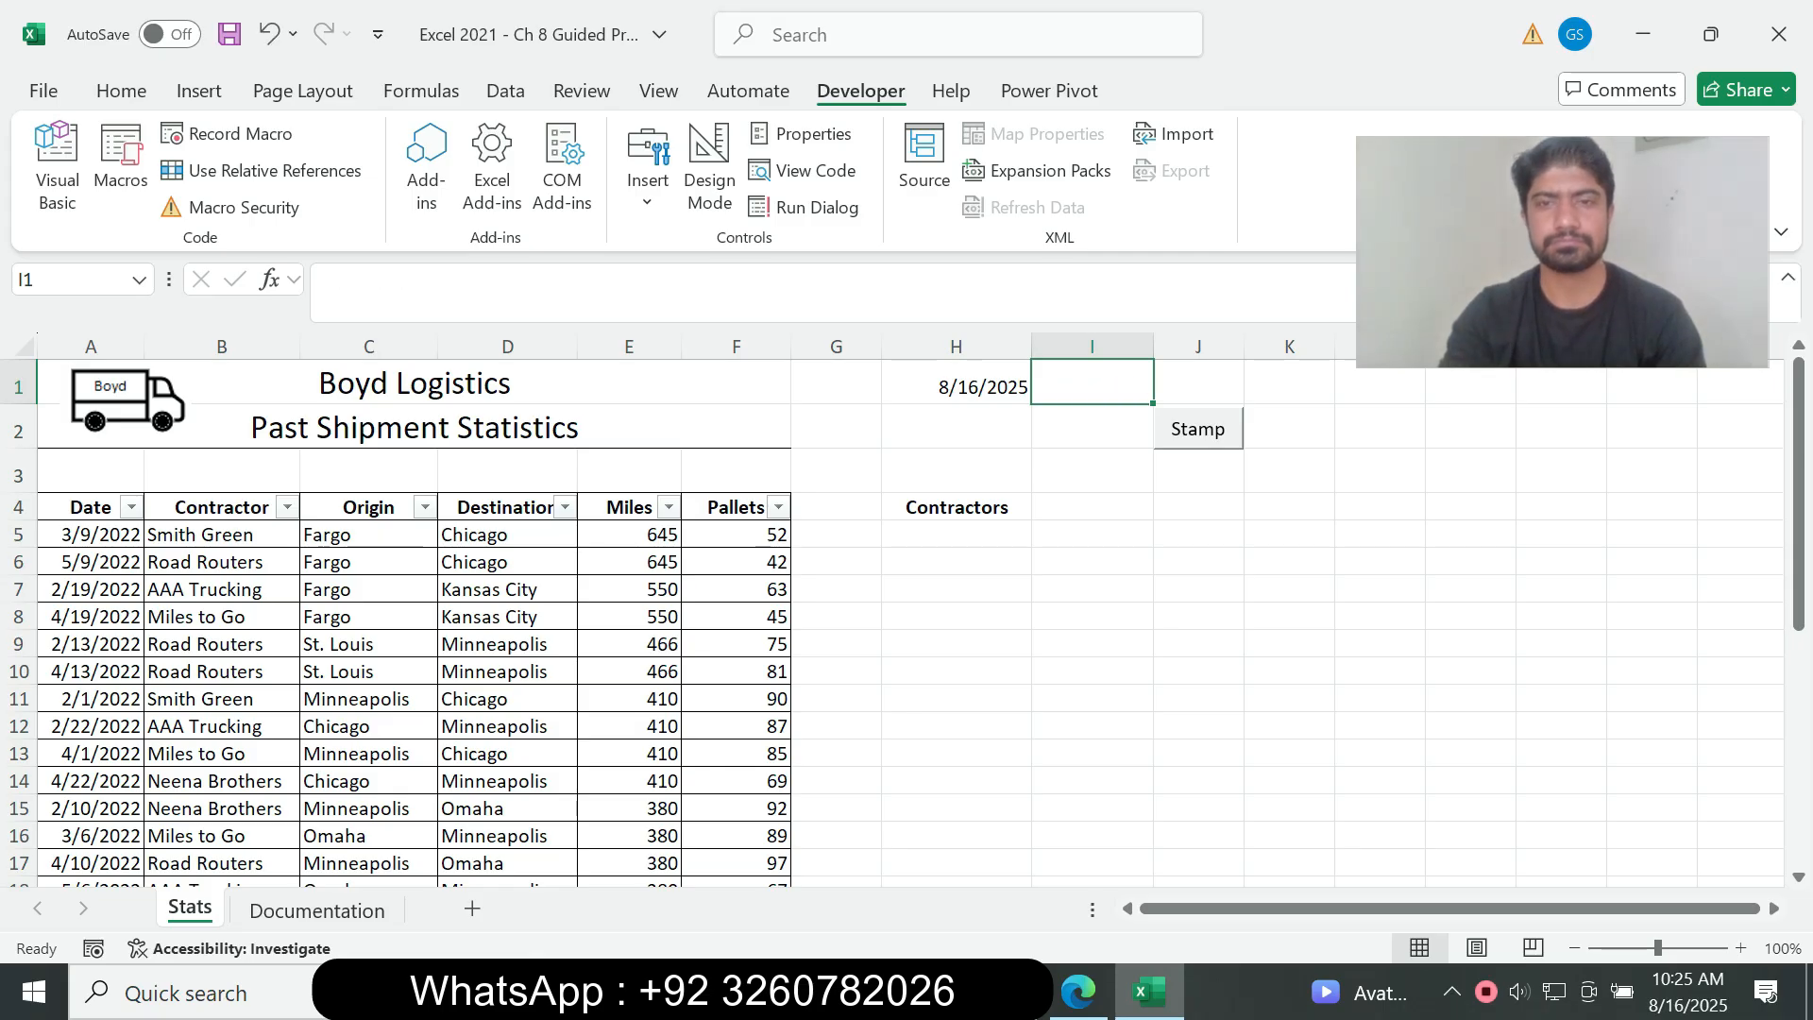
click(1092, 427)
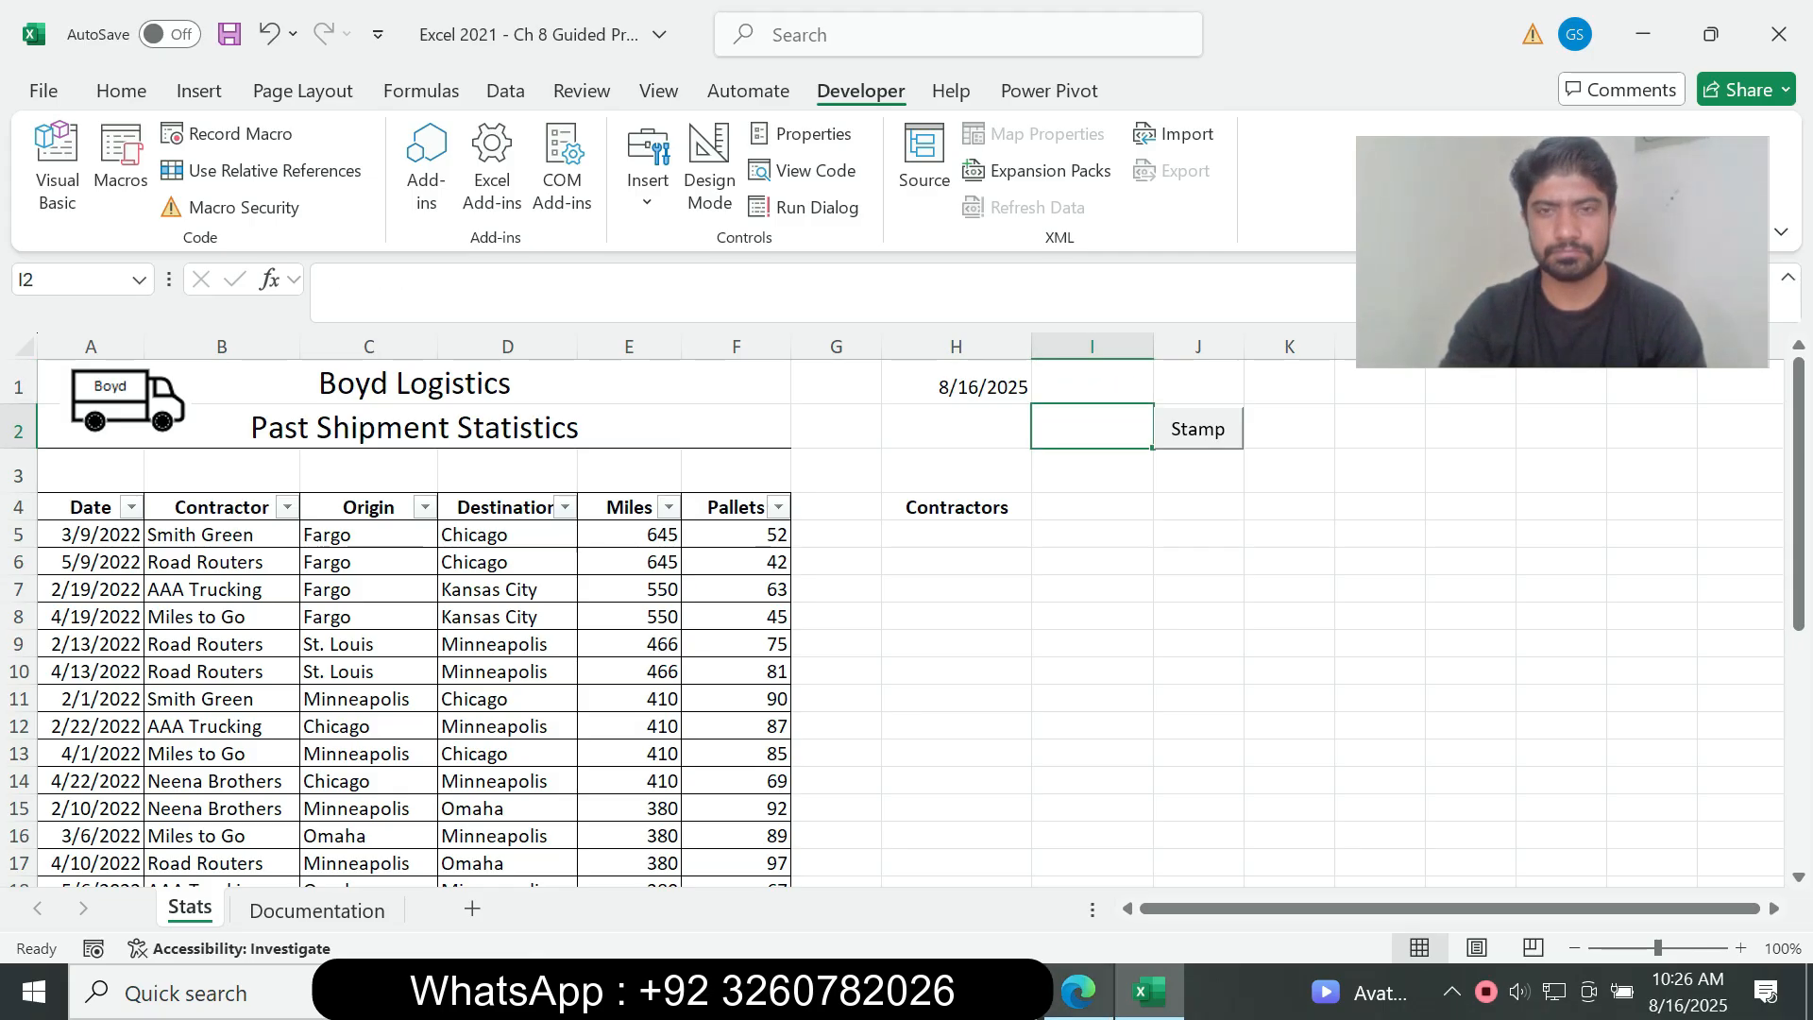
Step: Read instruction 8g in the assignment PDF and insert a Button form control over cell J5 on the Stats sheet in Excel
click(1078, 992)
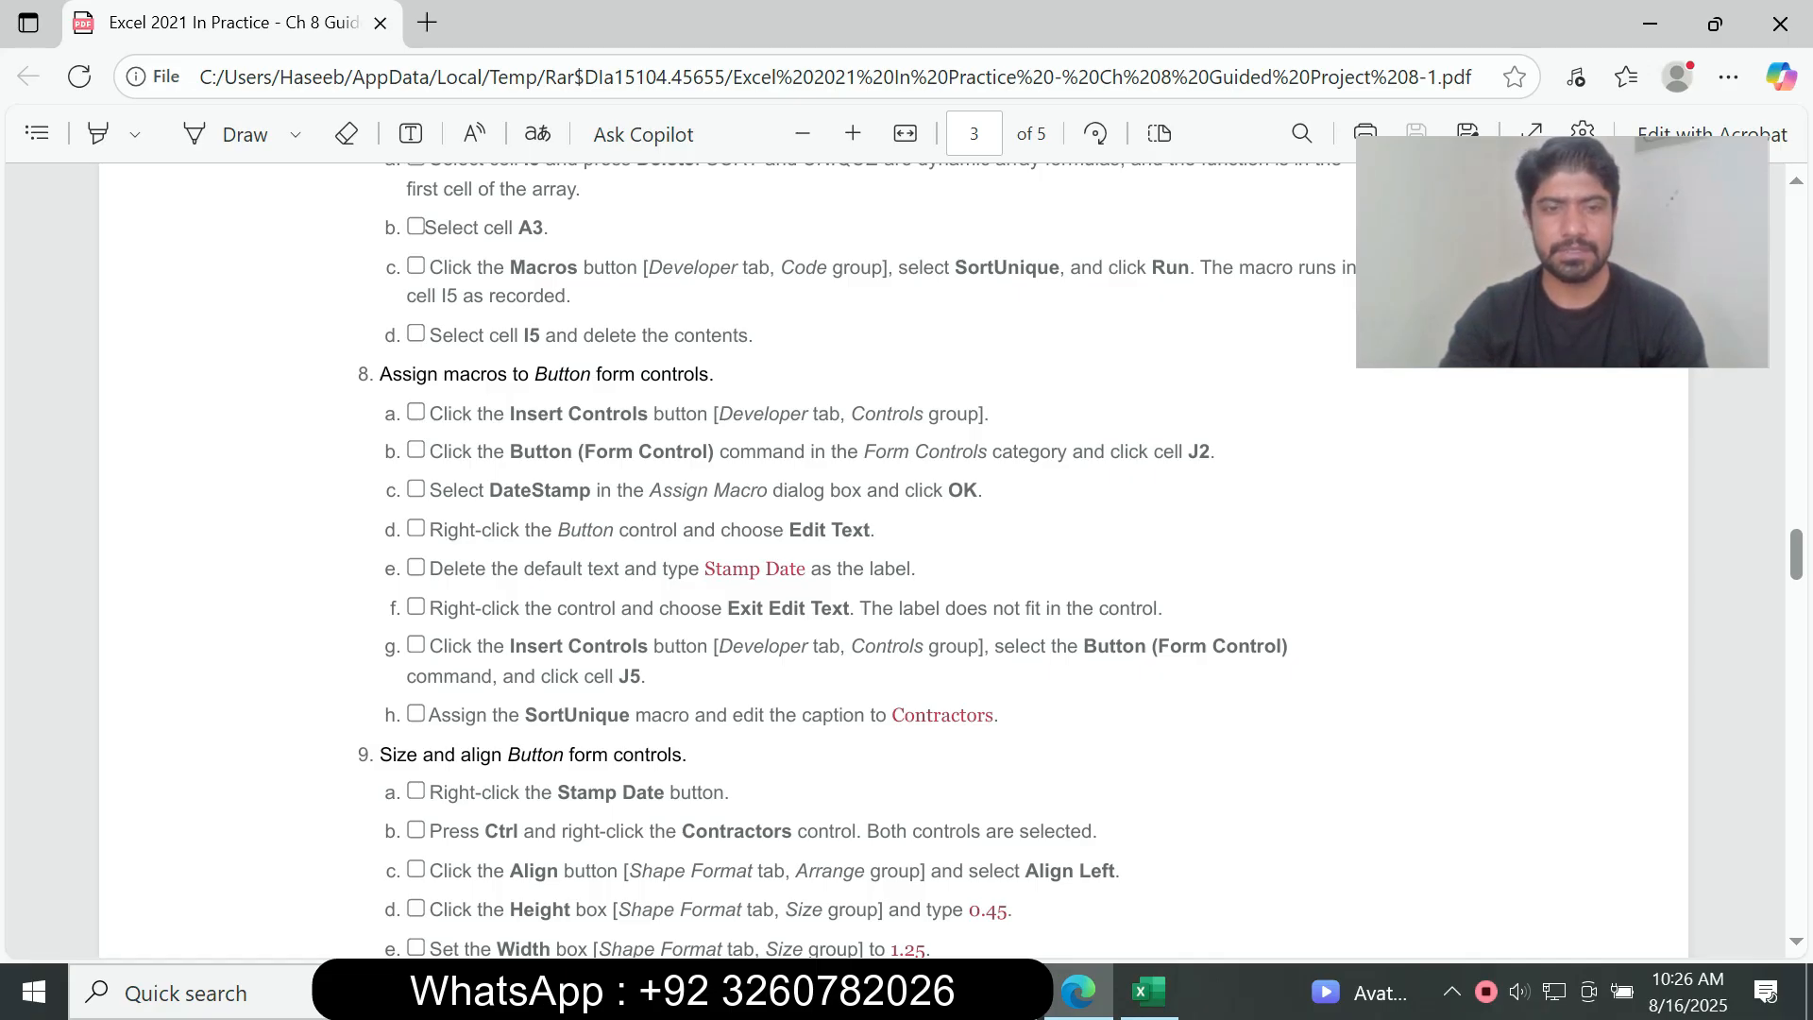
drag(424, 646, 675, 647)
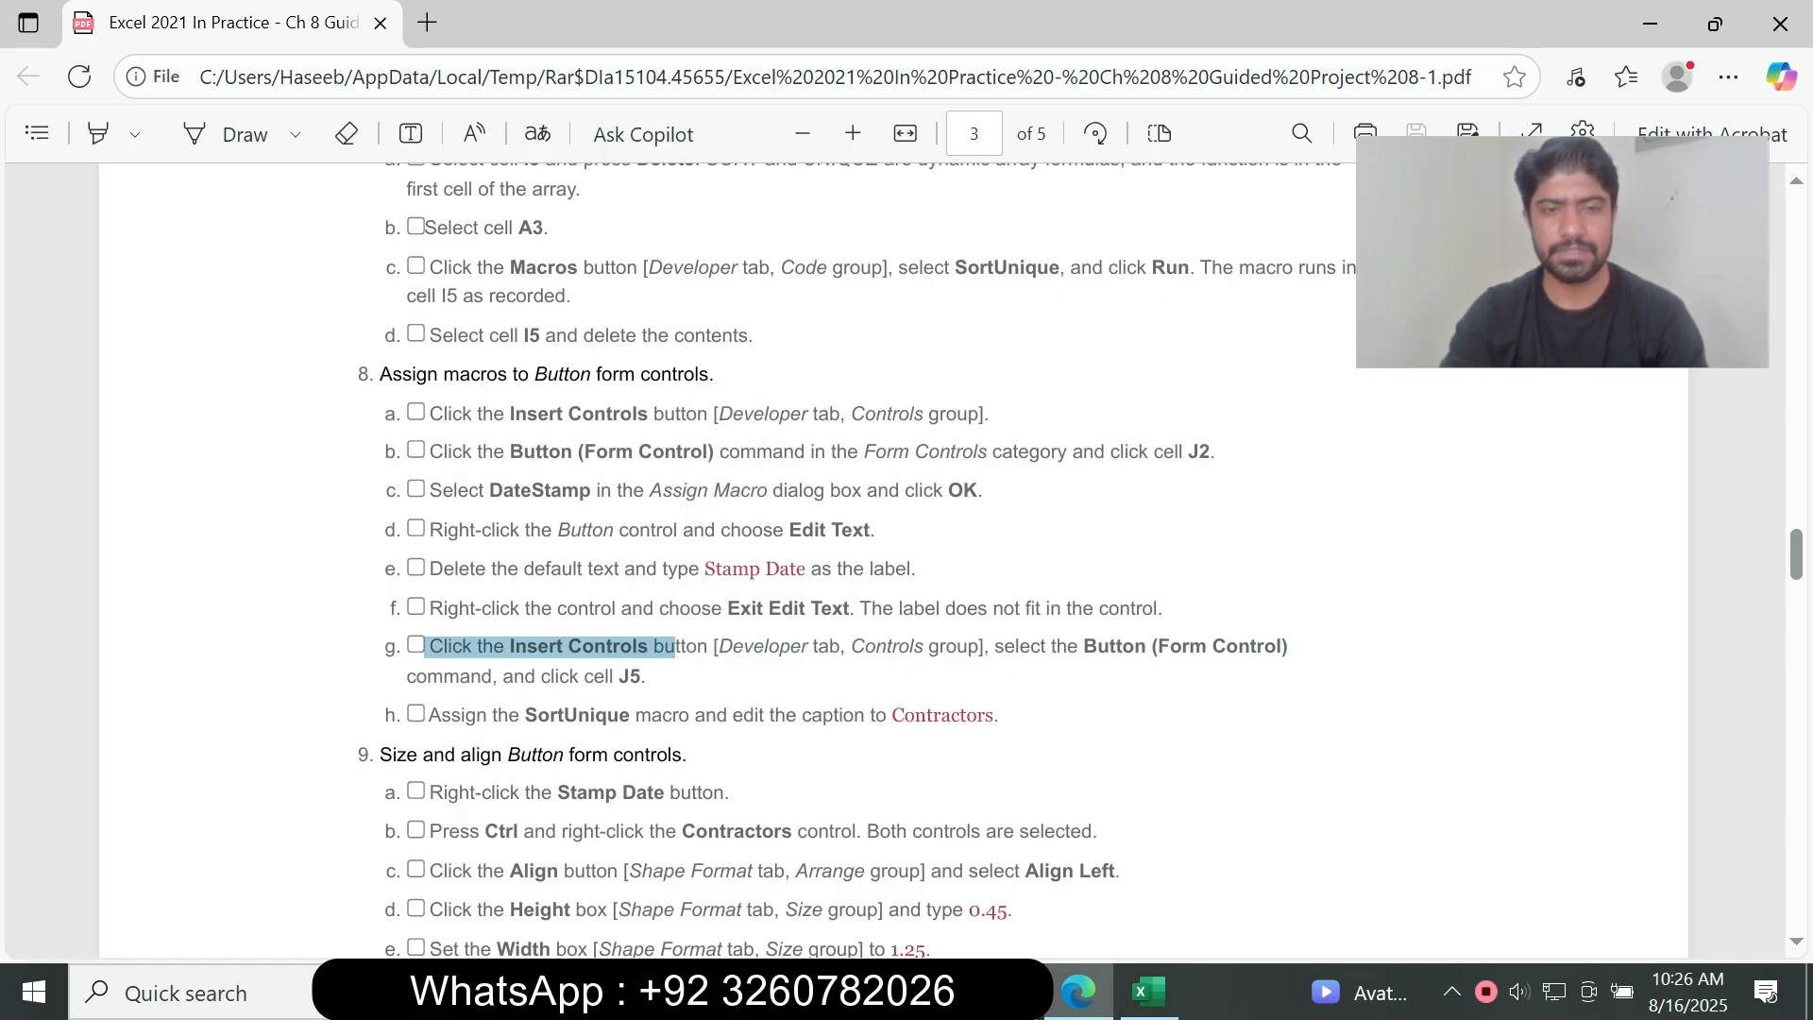
click(1148, 991)
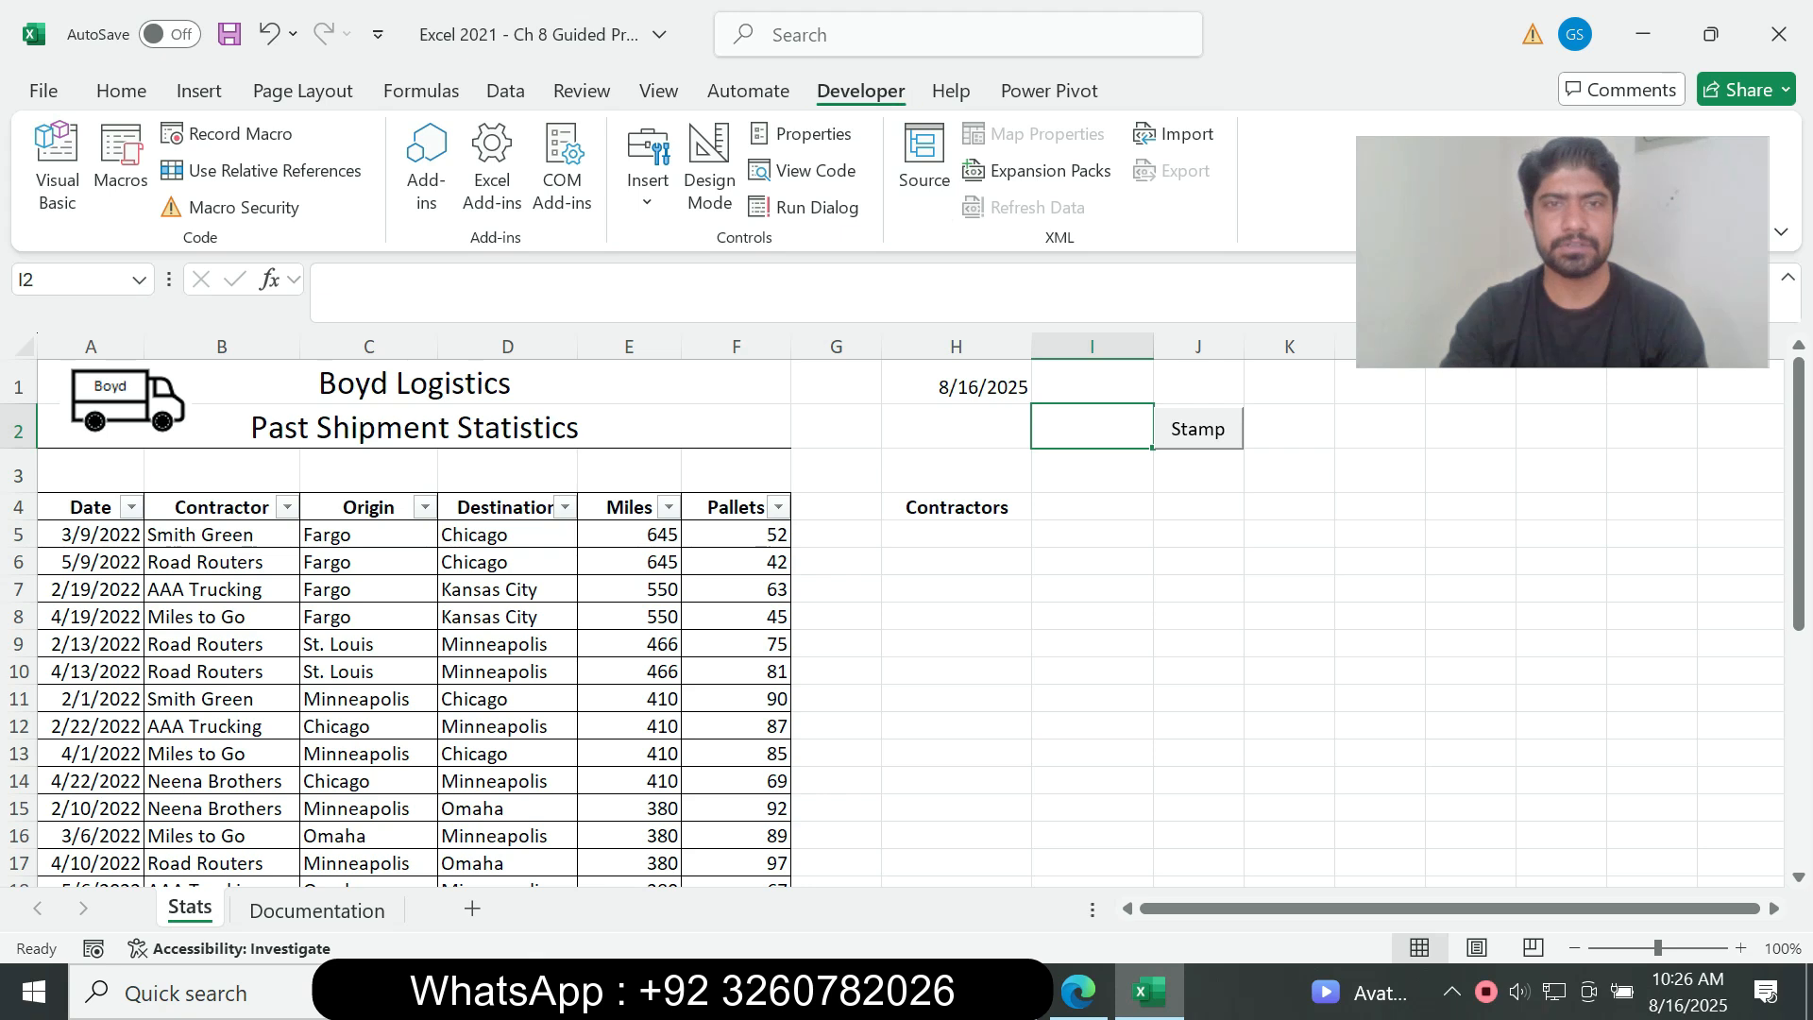
click(648, 175)
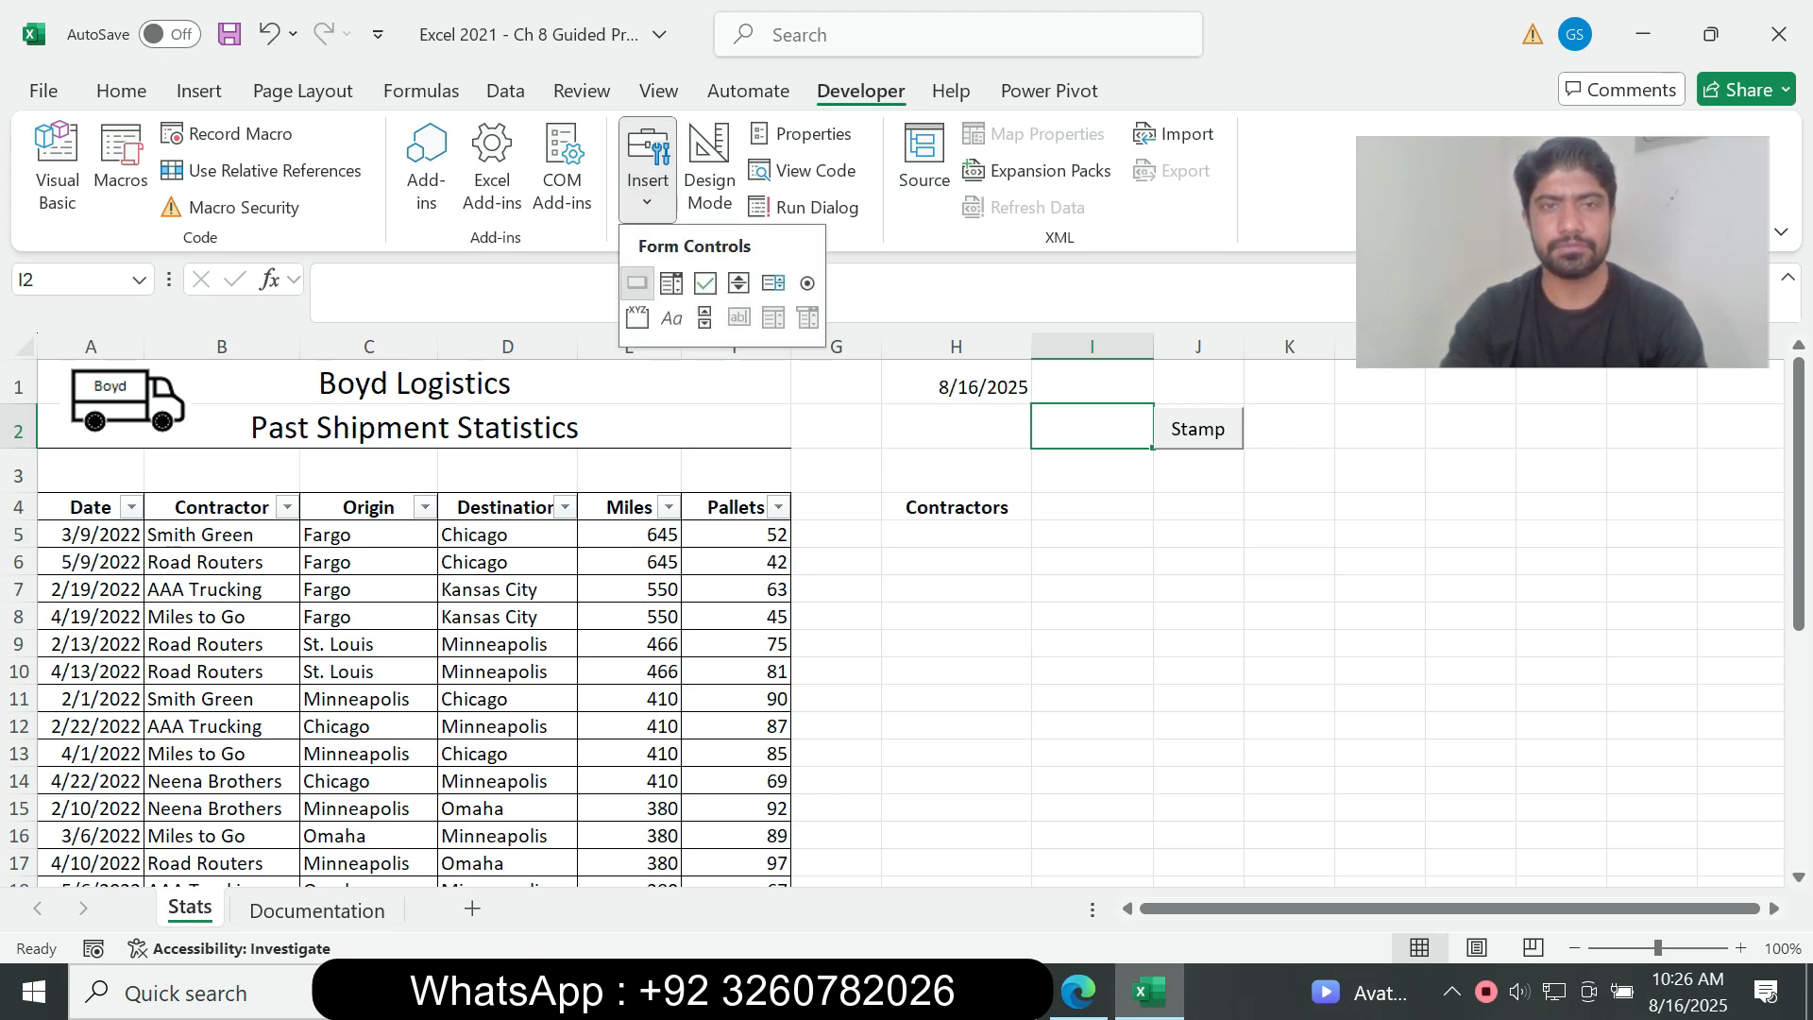
click(638, 283)
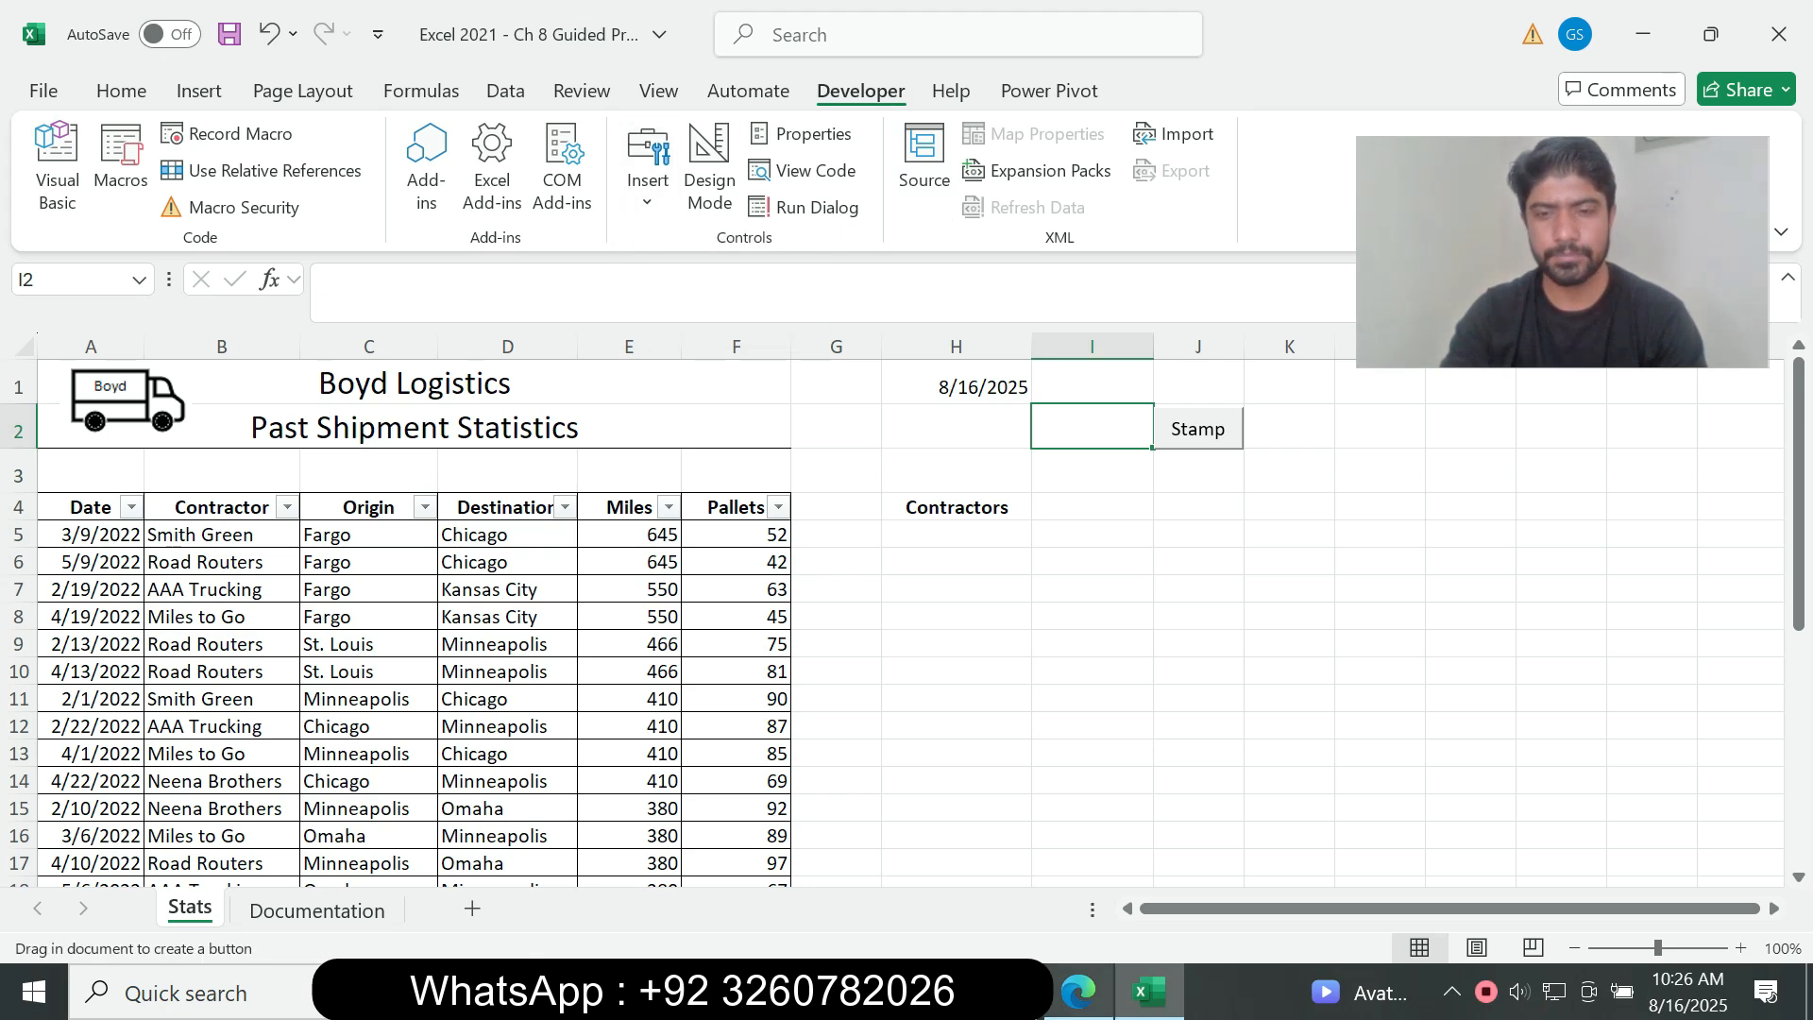
click(1078, 991)
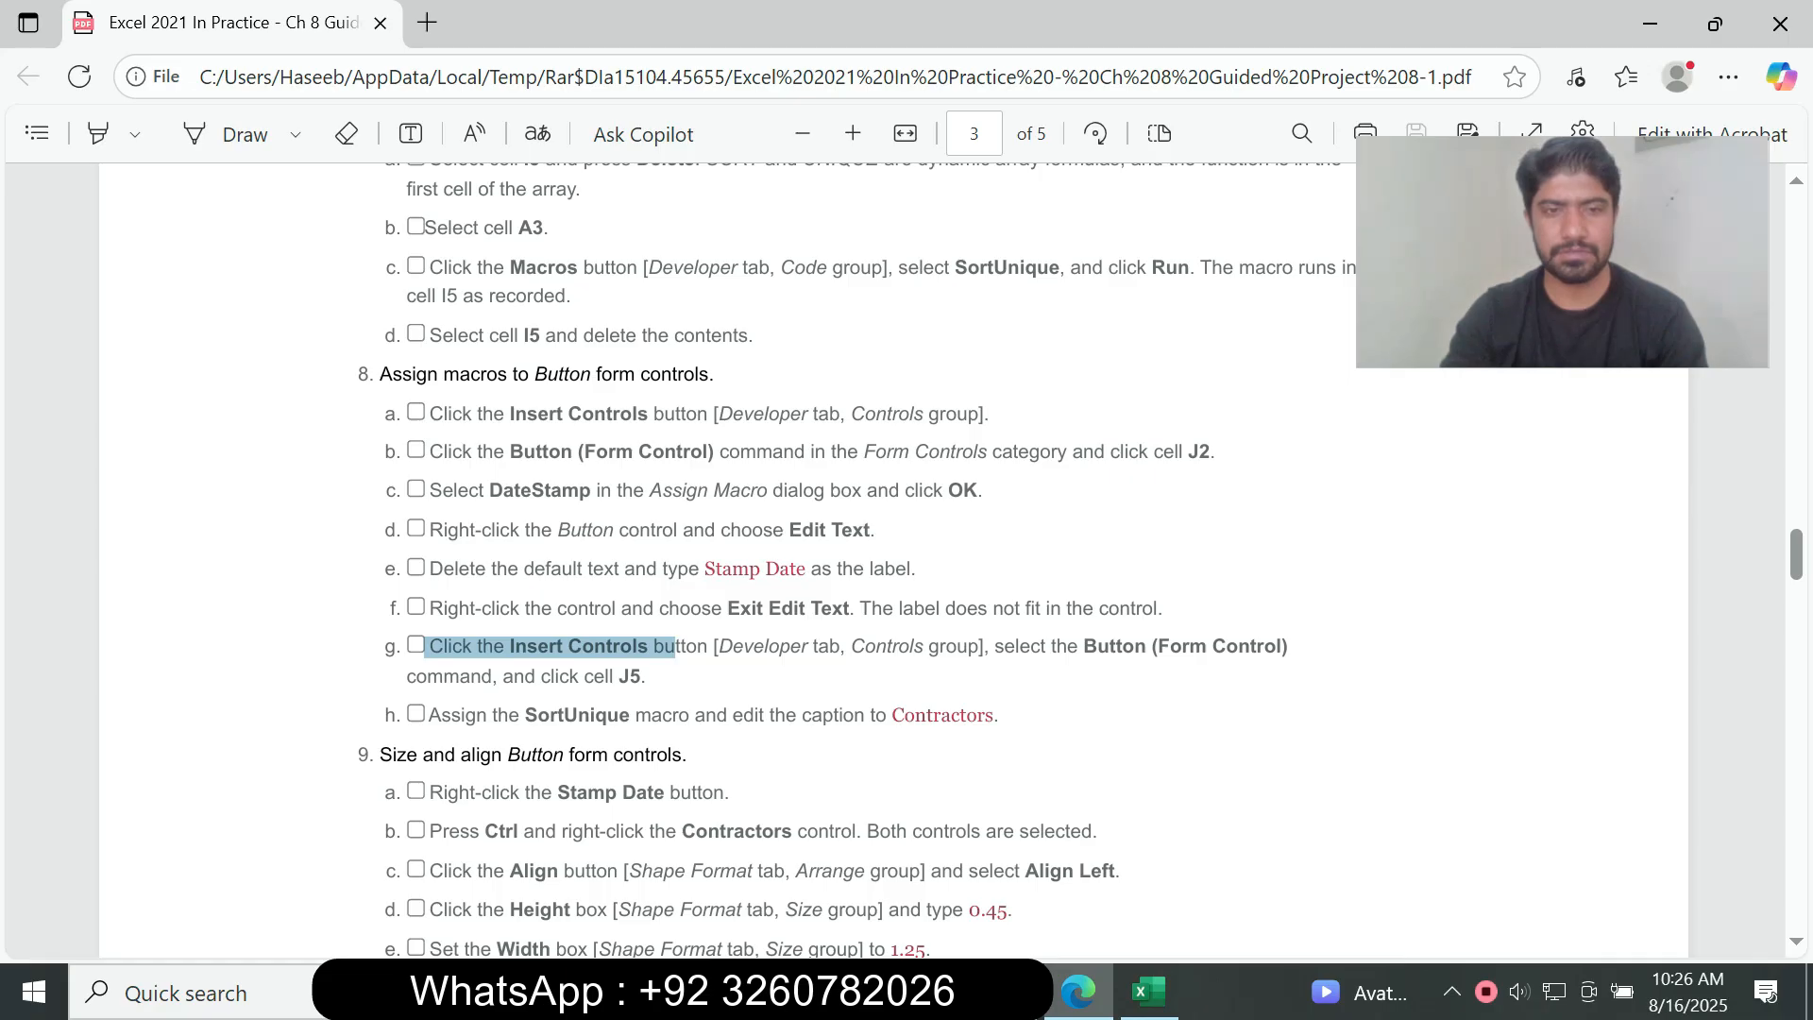
click(1149, 992)
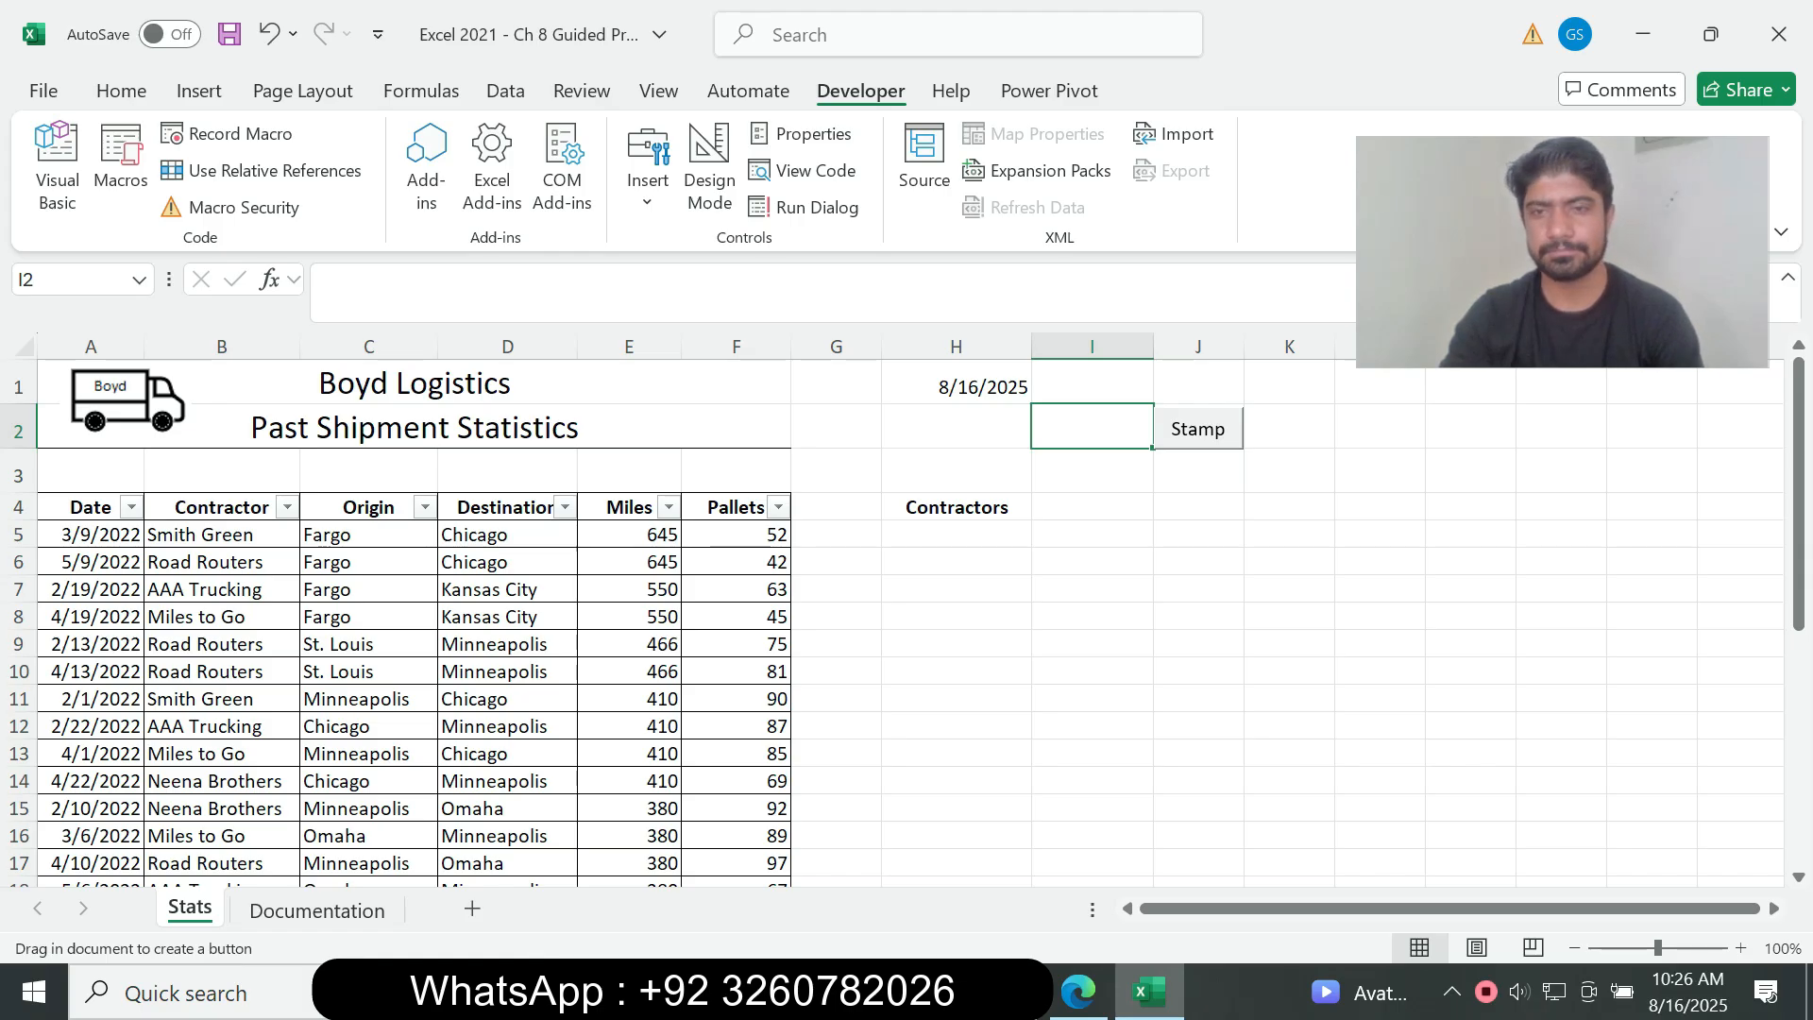
drag(1158, 524, 1245, 553)
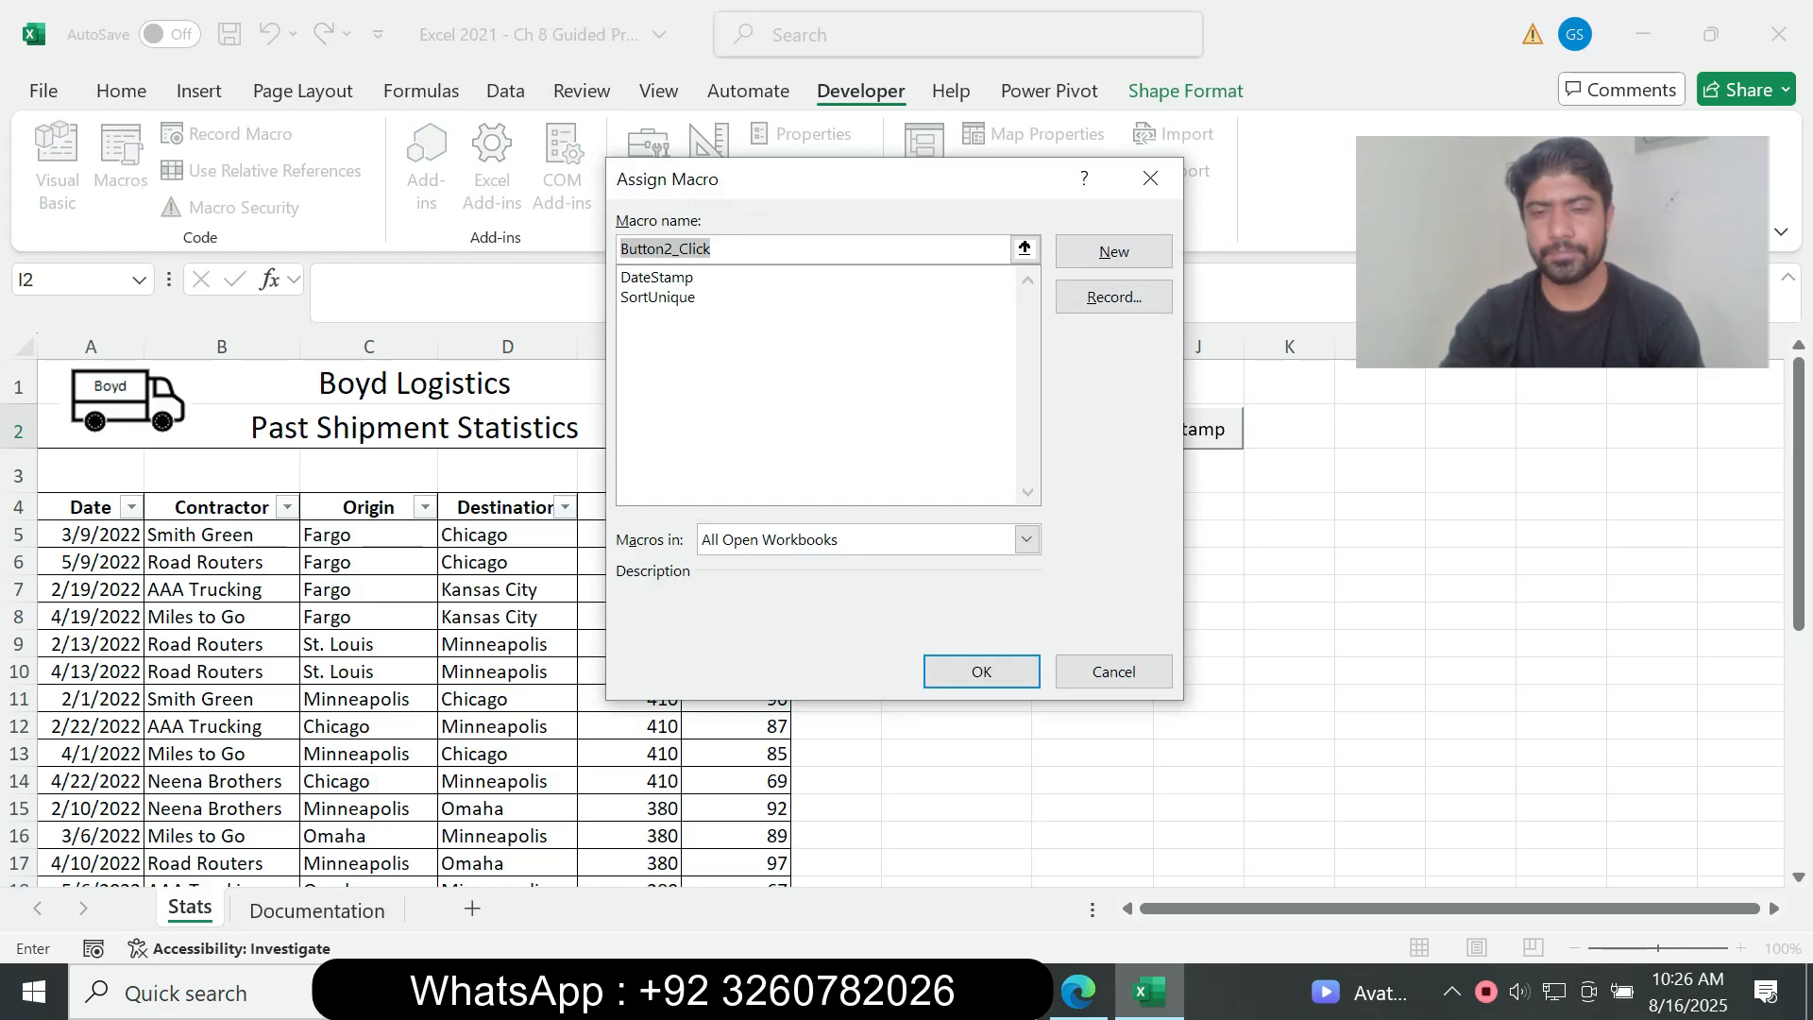
Step: Read instruction 8h in the assignment PDF and assign the SortUnique macro to the new button in Excel, opening its code before returning to the sheet
click(1078, 992)
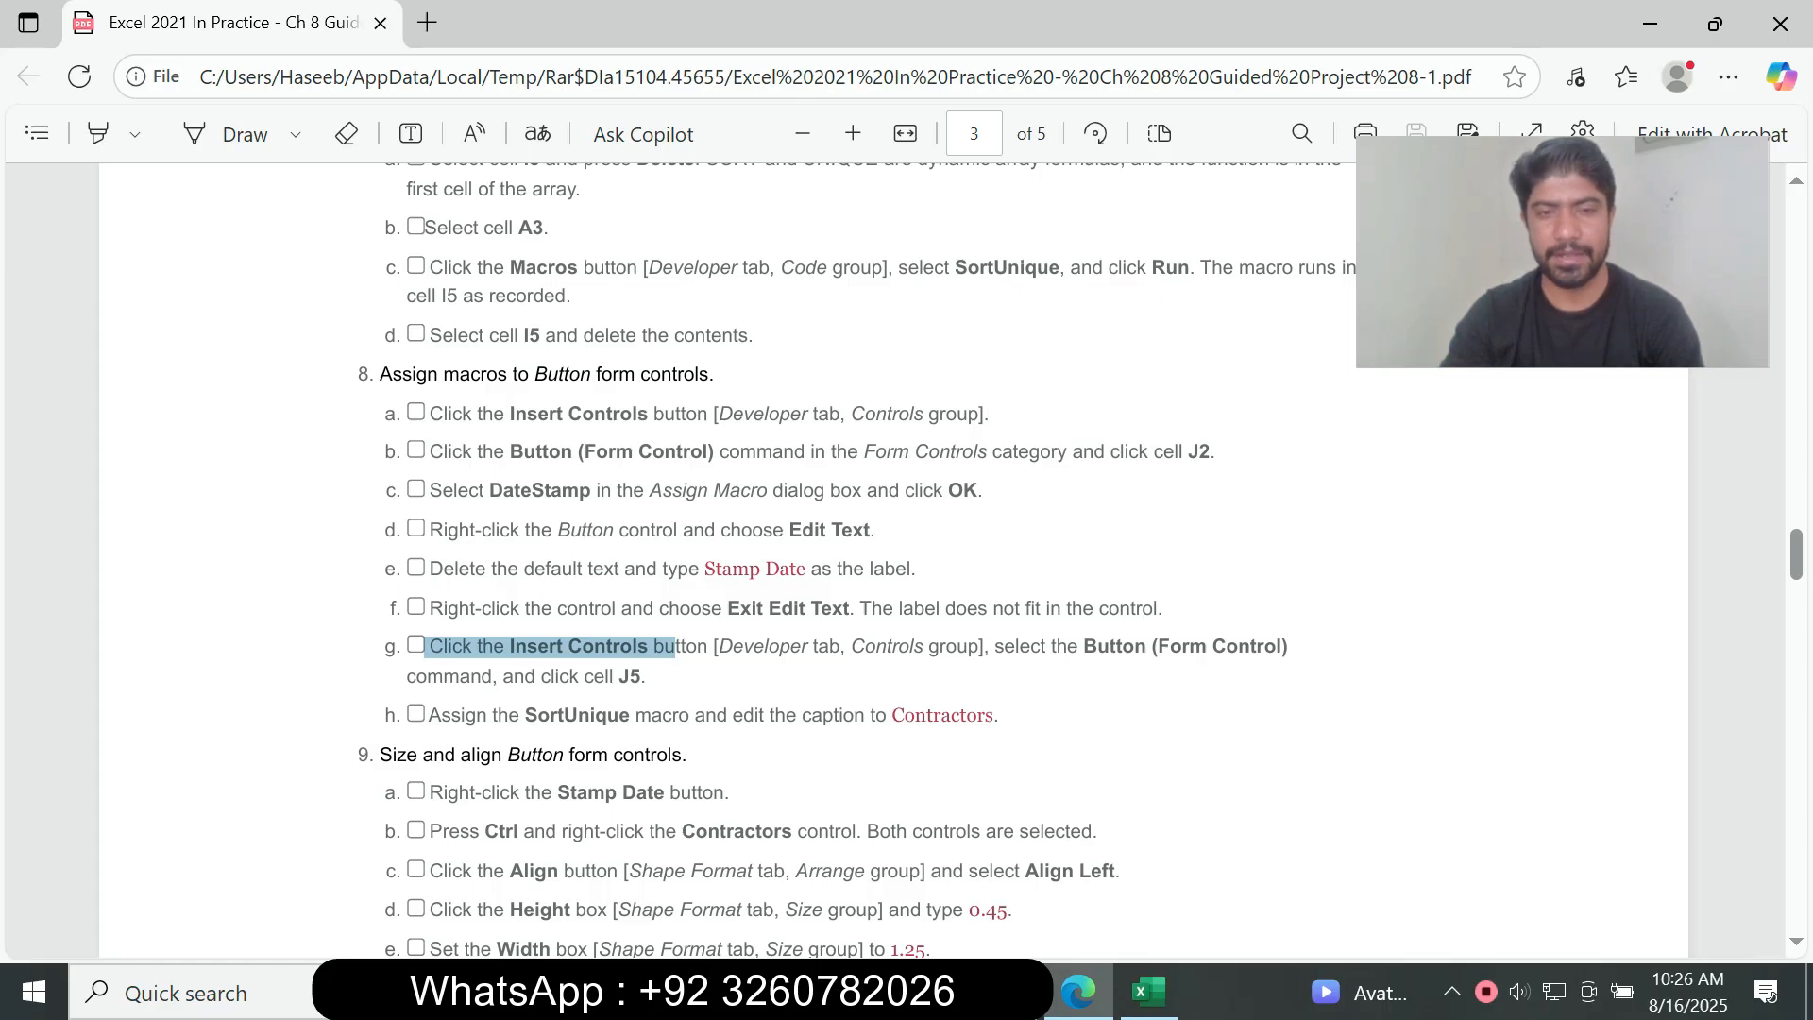
drag(892, 716, 994, 716)
key(ctrl+c)
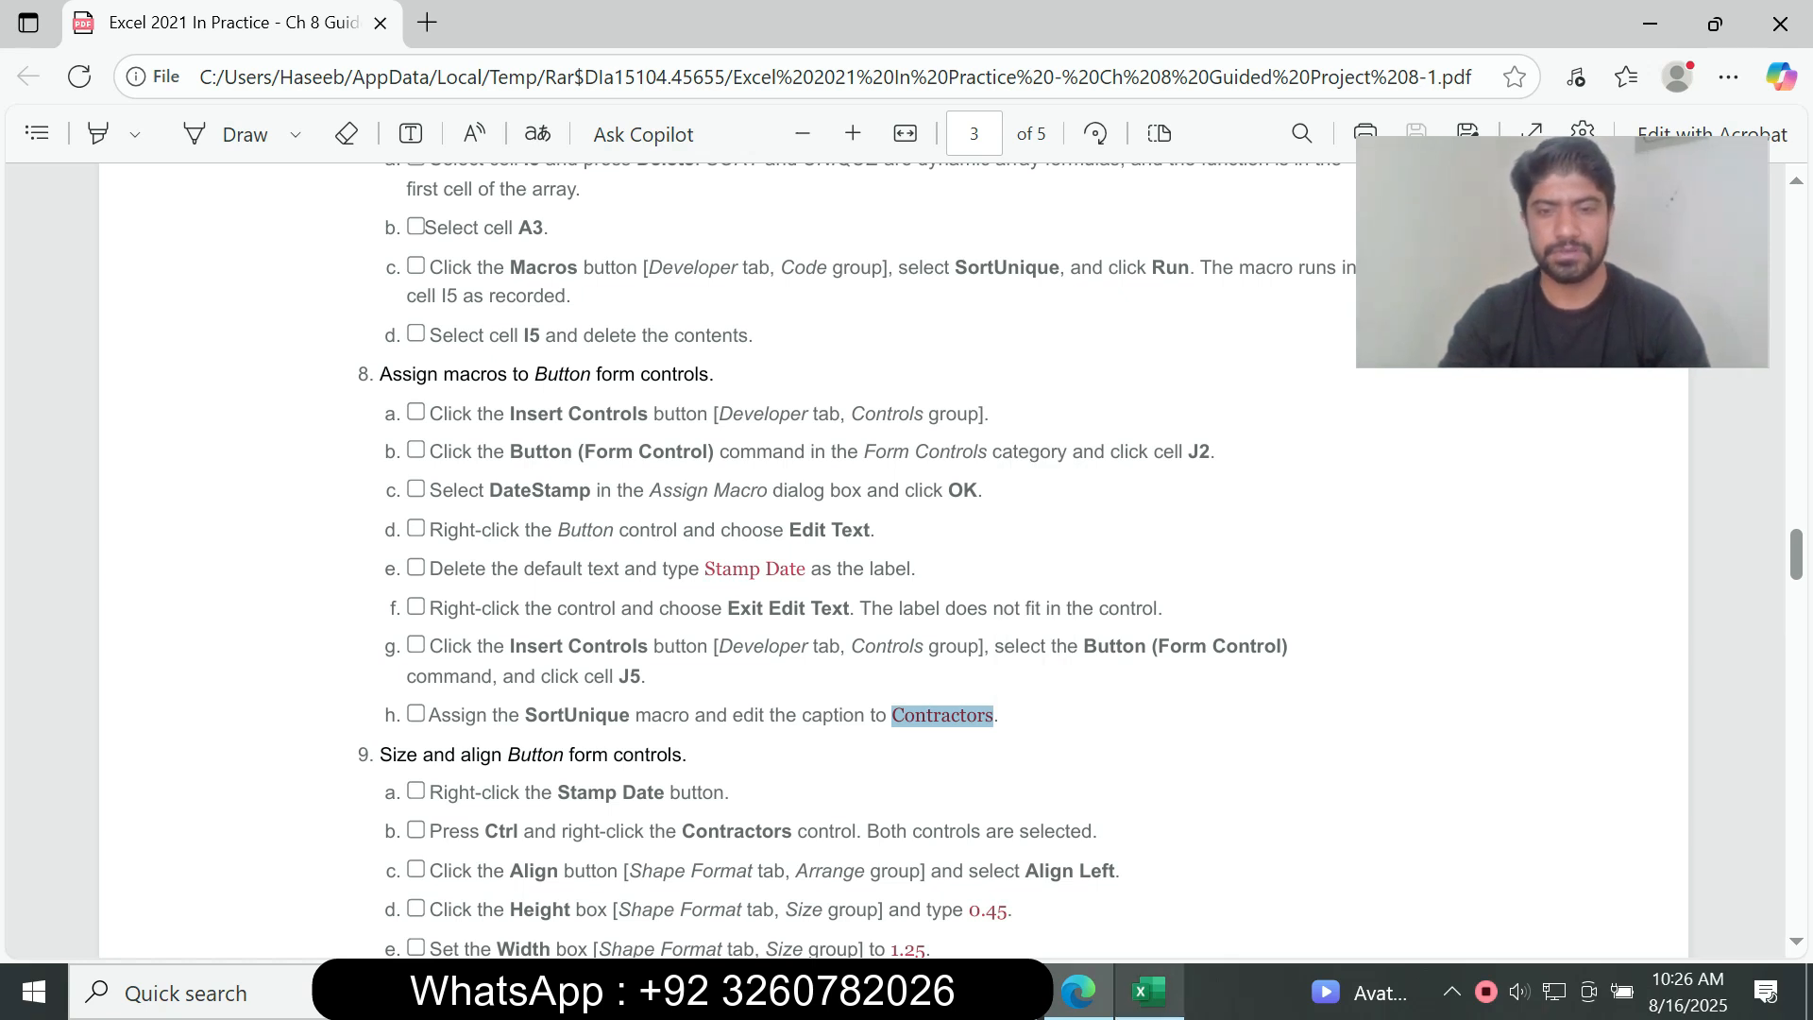
click(1149, 992)
click(659, 298)
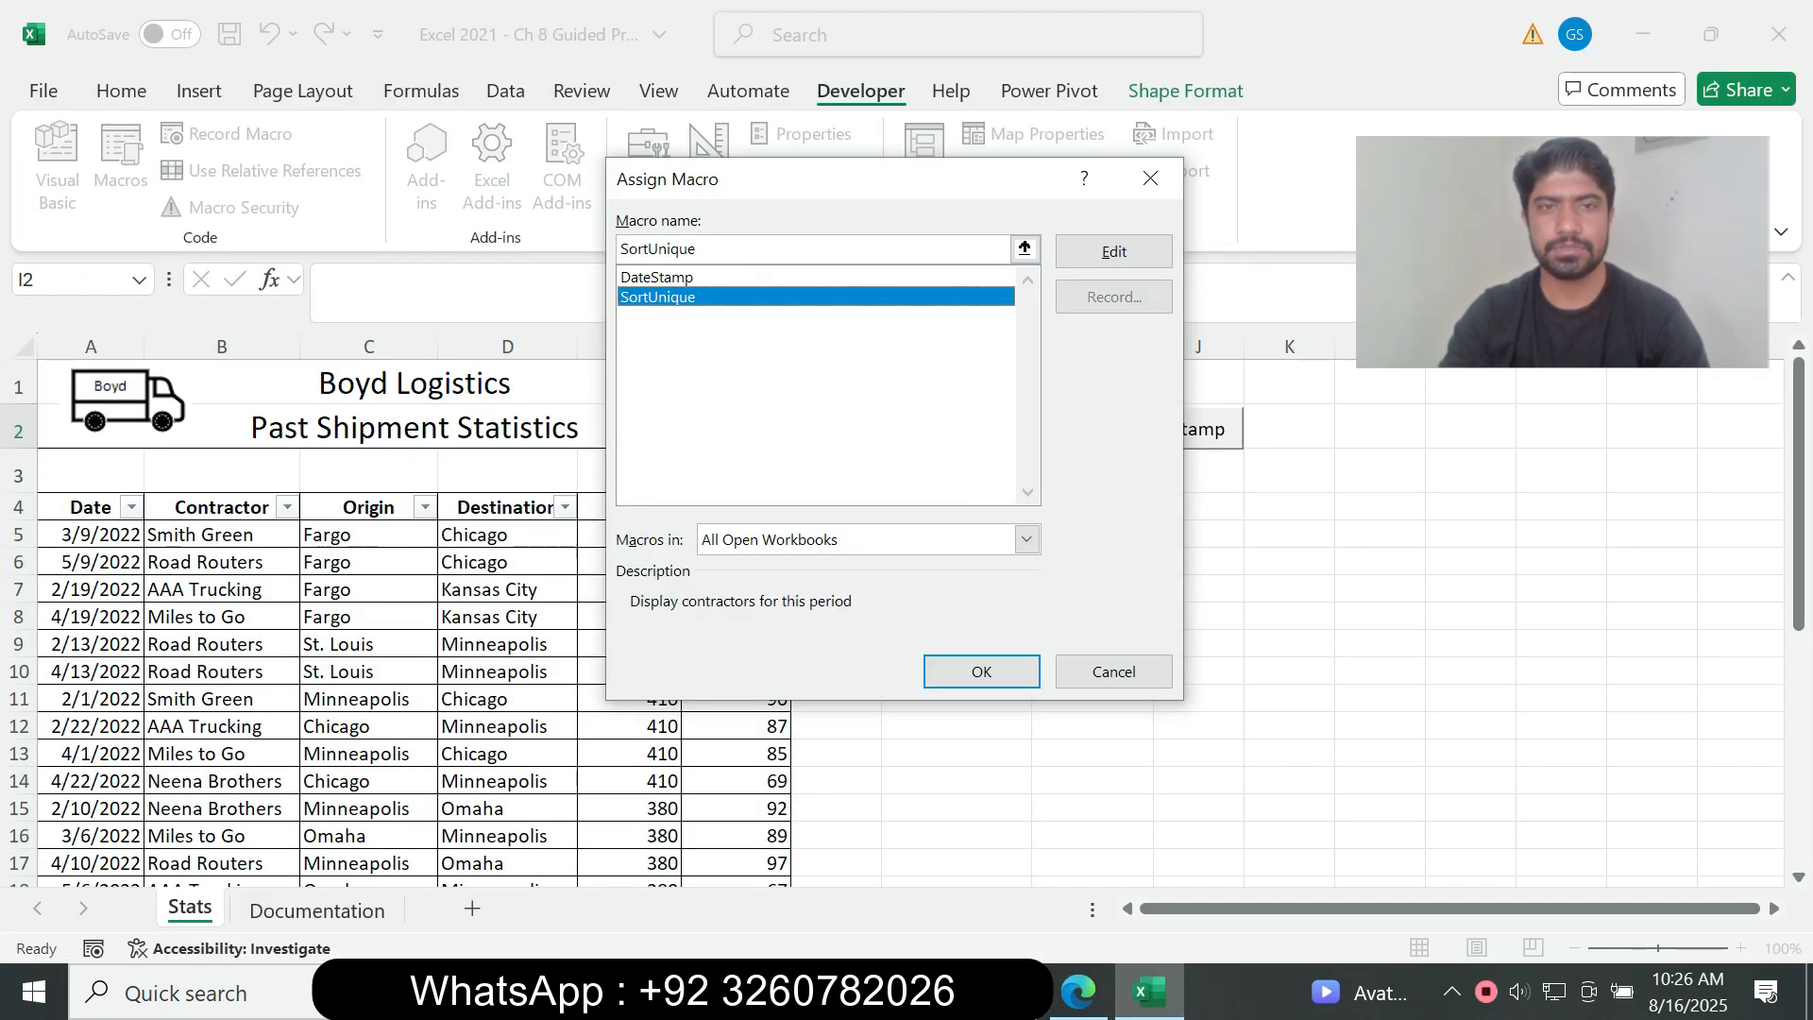
click(1079, 991)
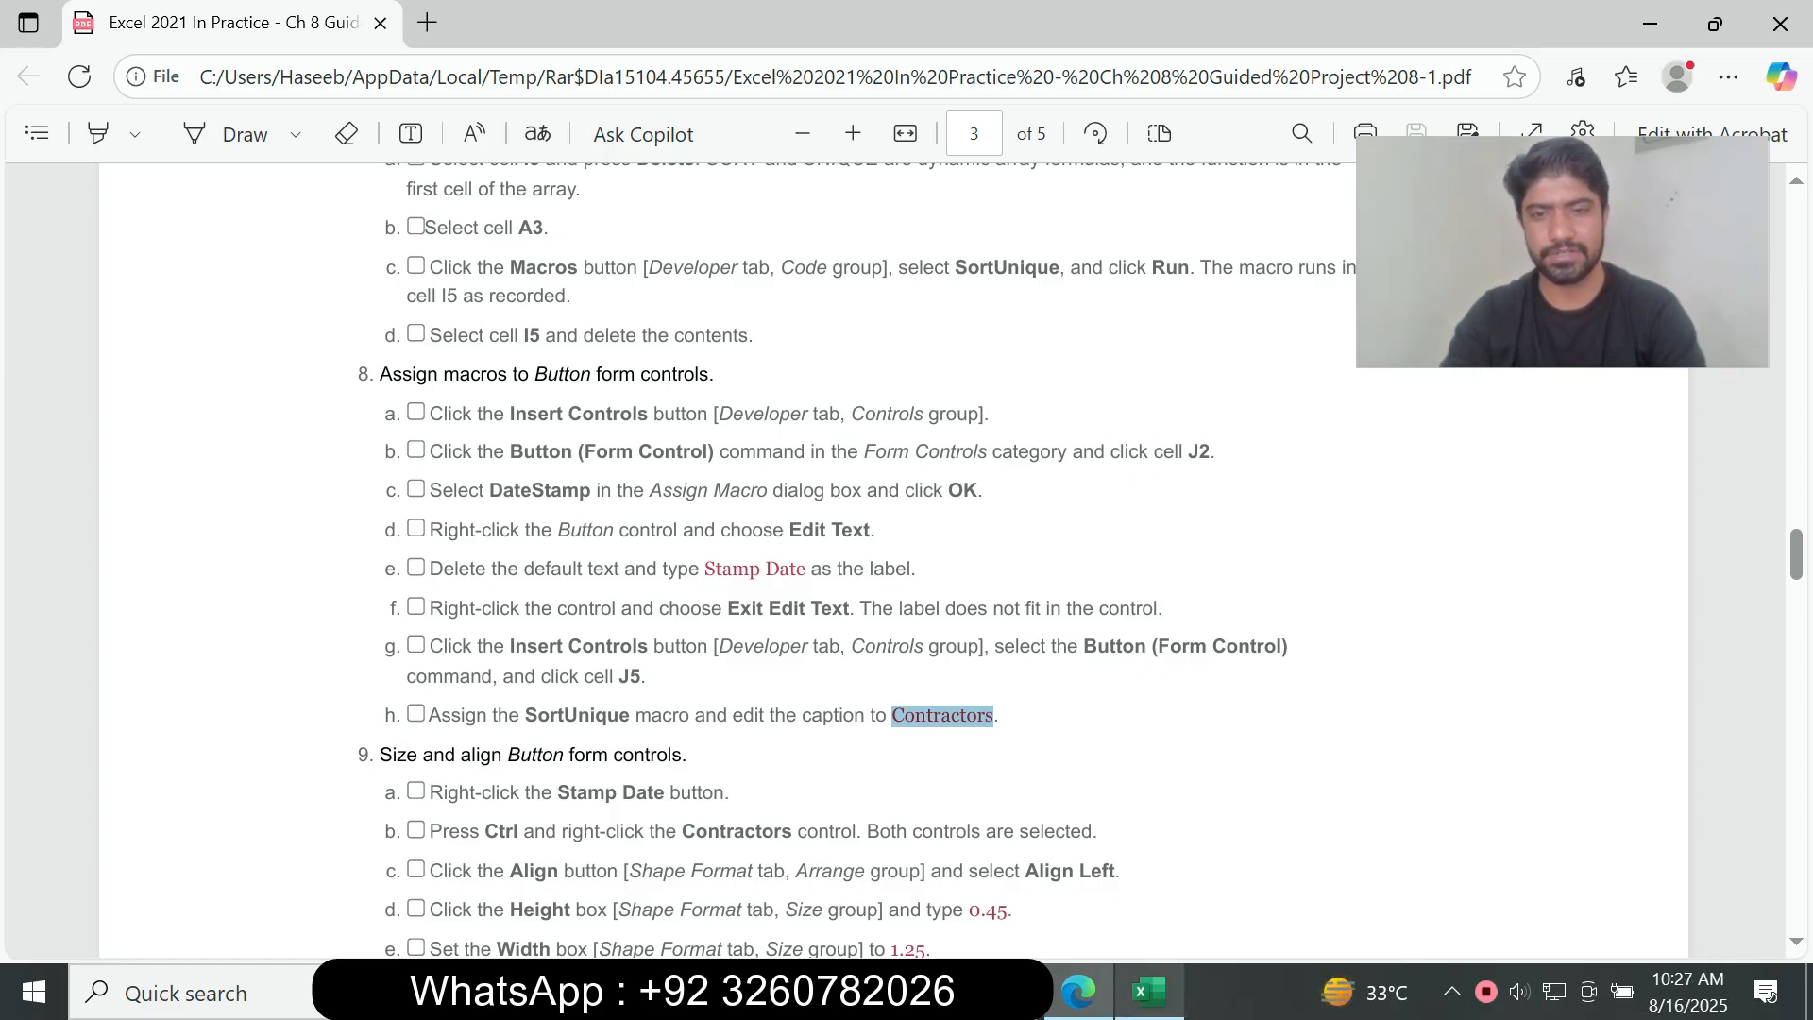
click(1149, 991)
click(1115, 251)
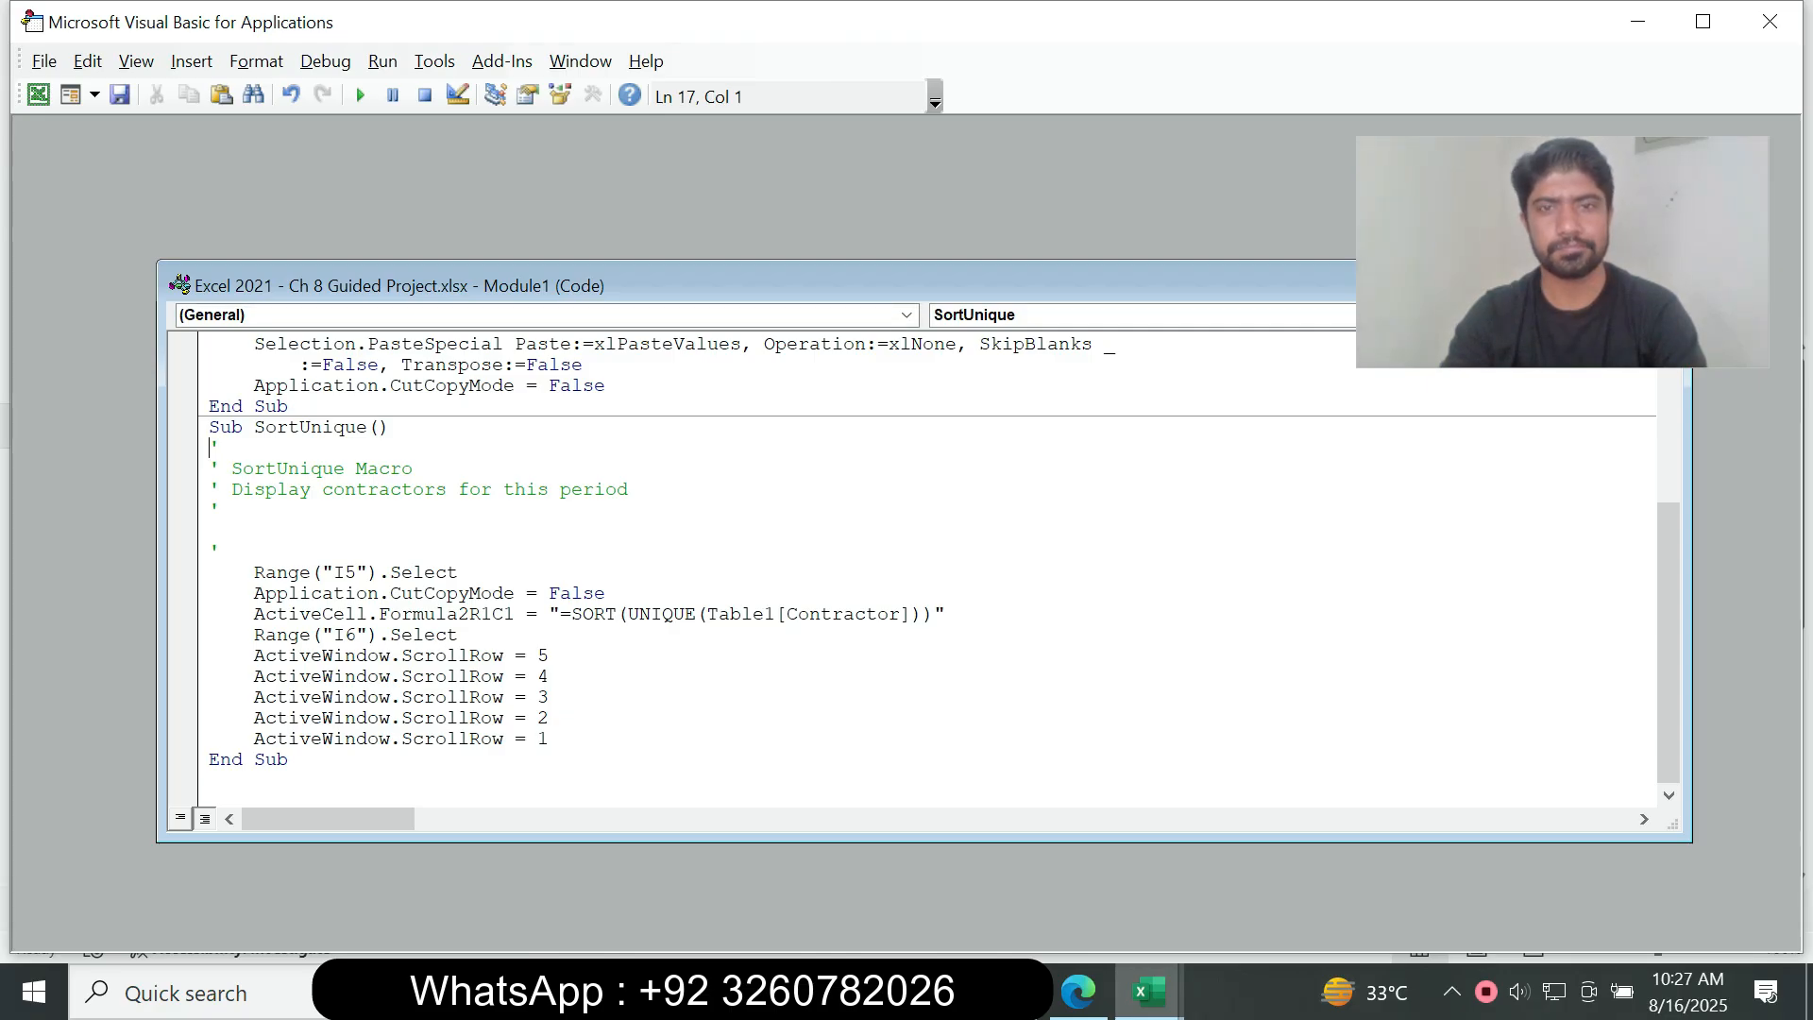
key(alt+F11)
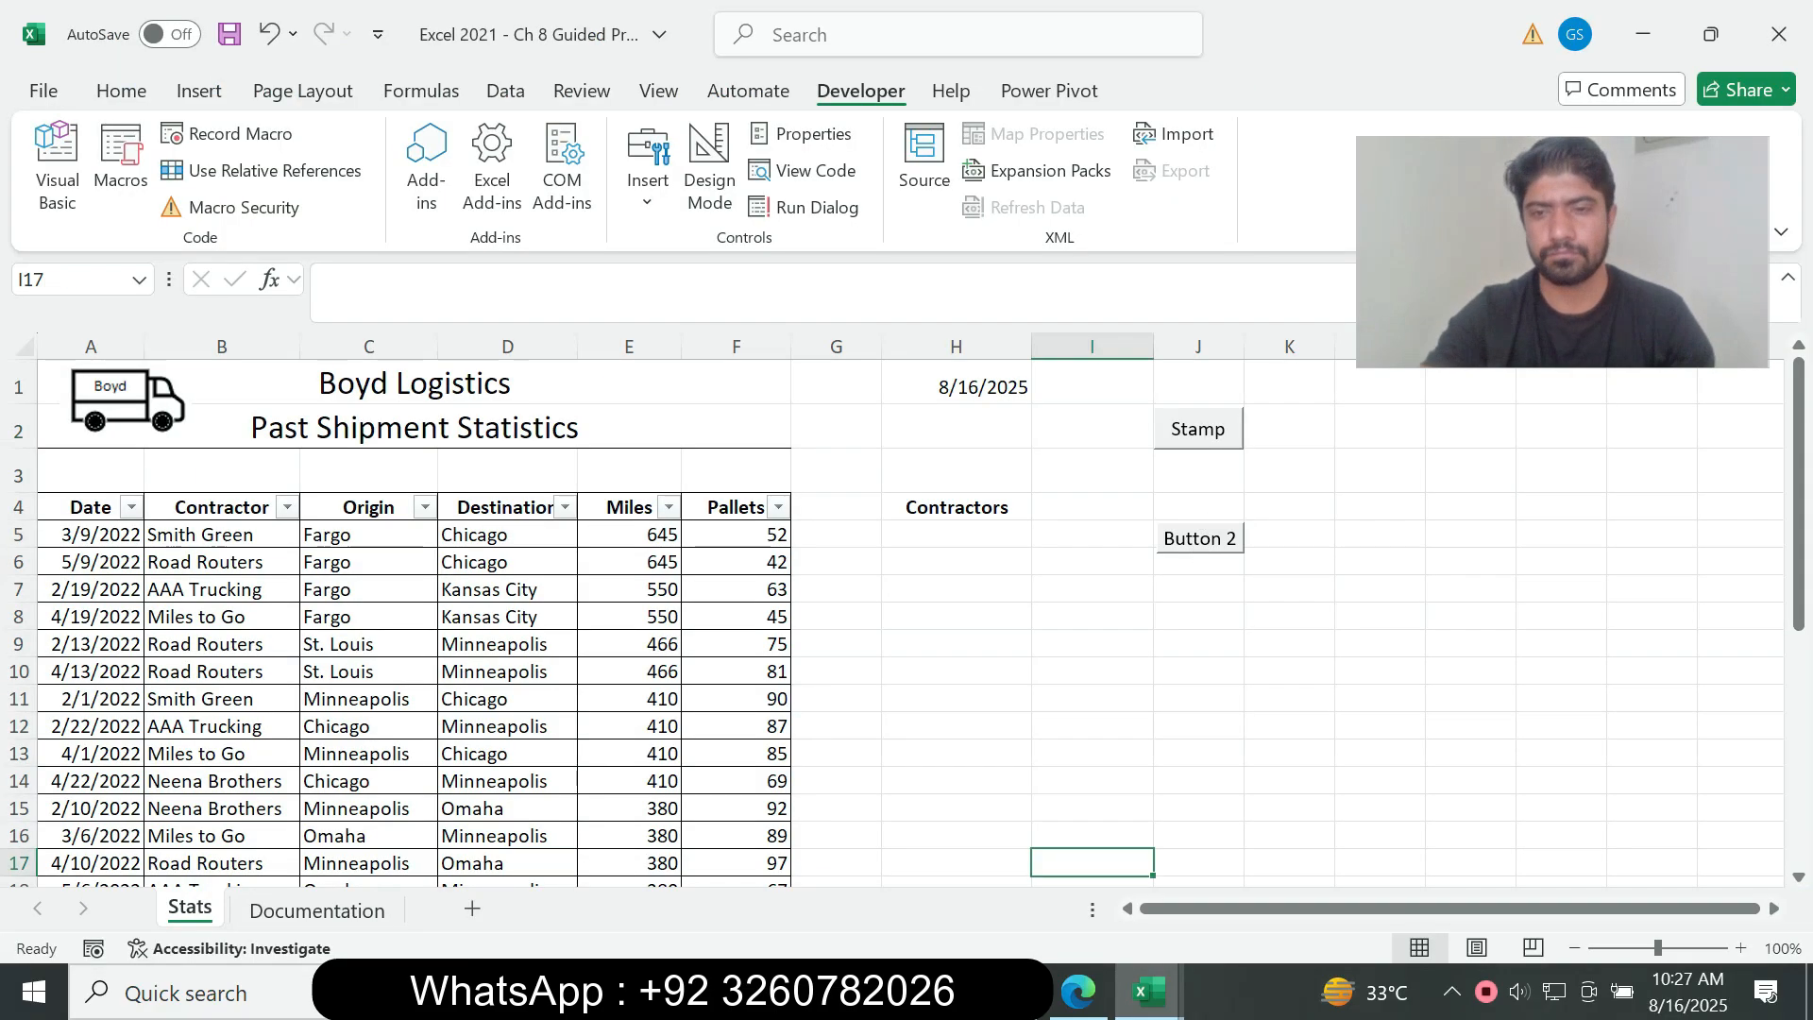
Step: Select the new button over cell J5 and close the Visual Basic editor window
right_click(1200, 538)
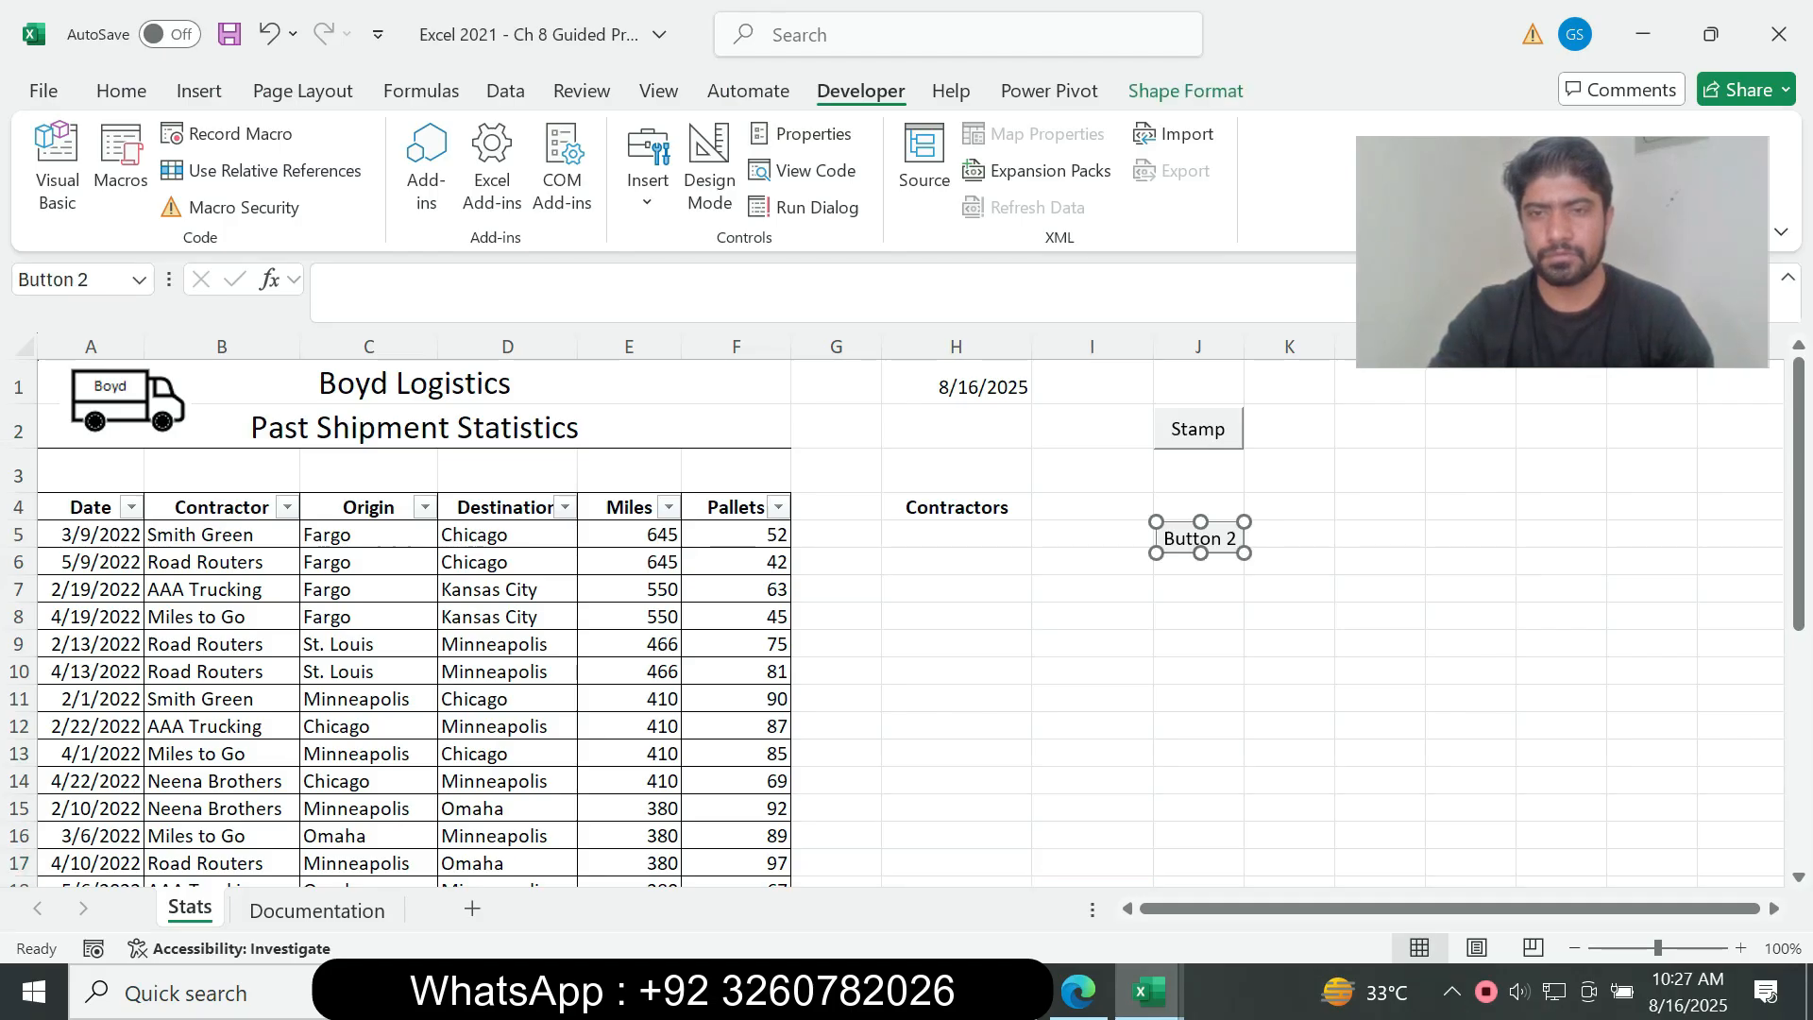
mouse_move(1149, 991)
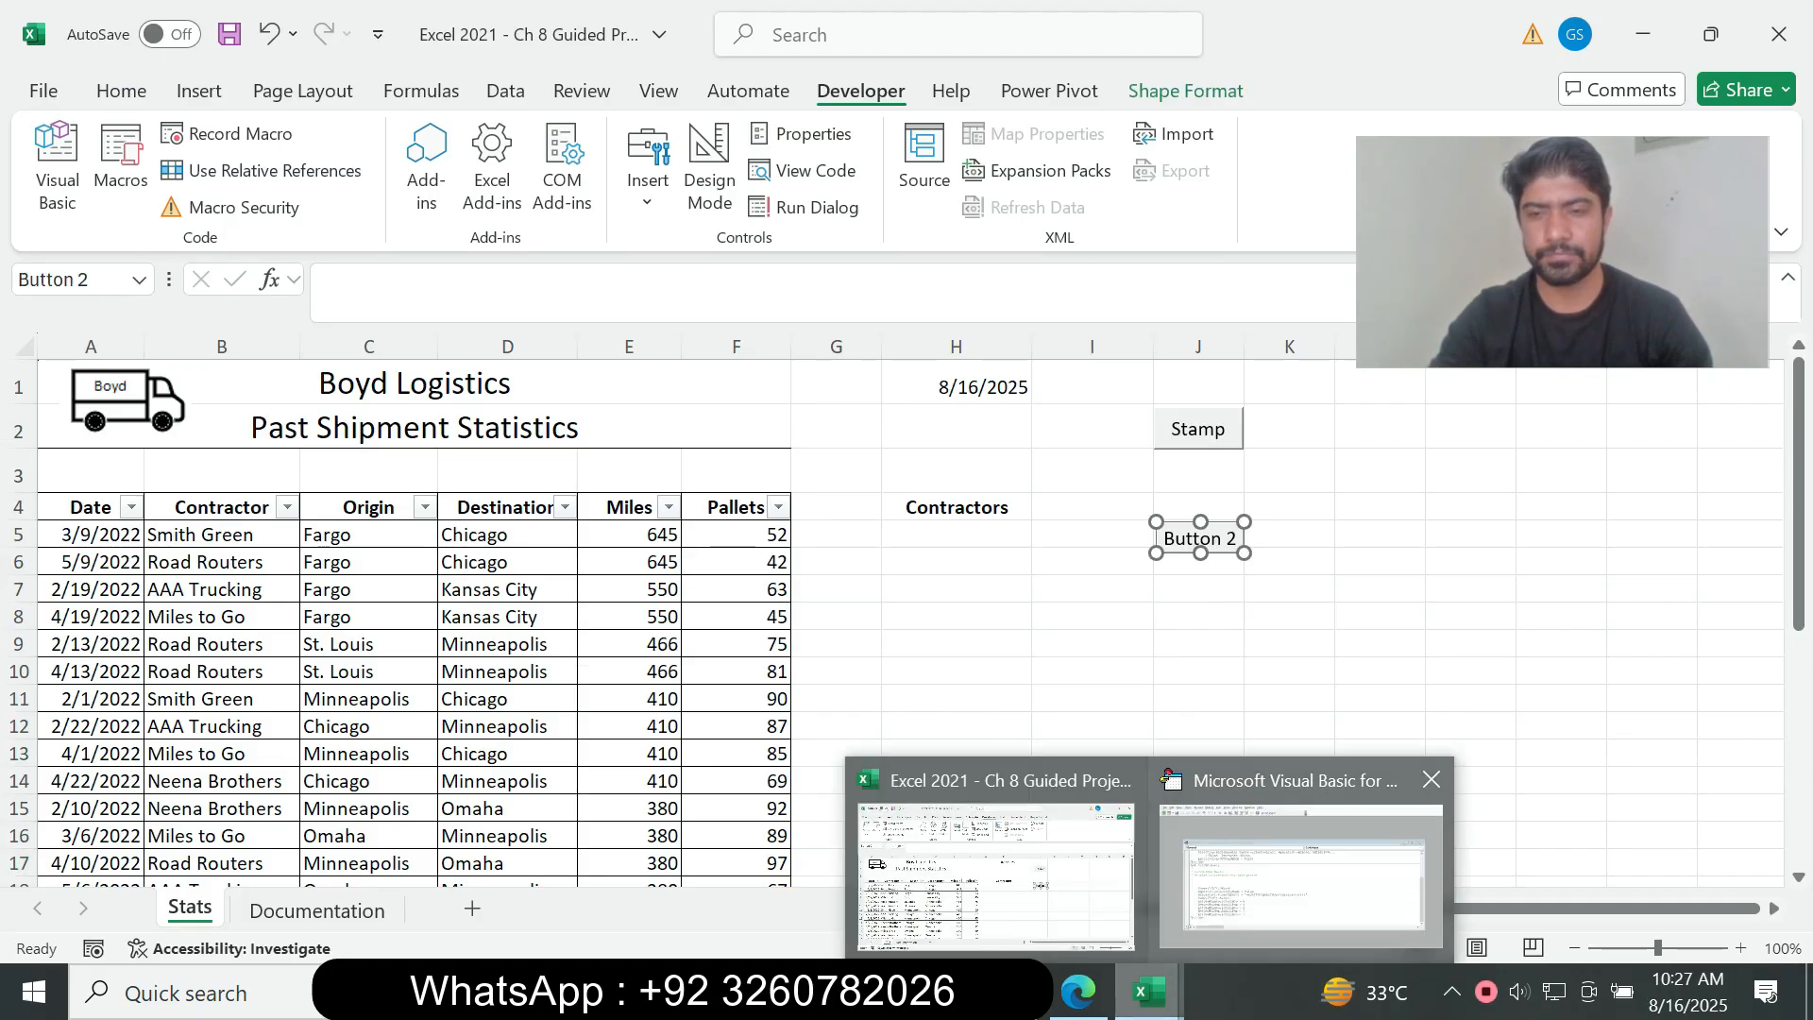
click(1431, 779)
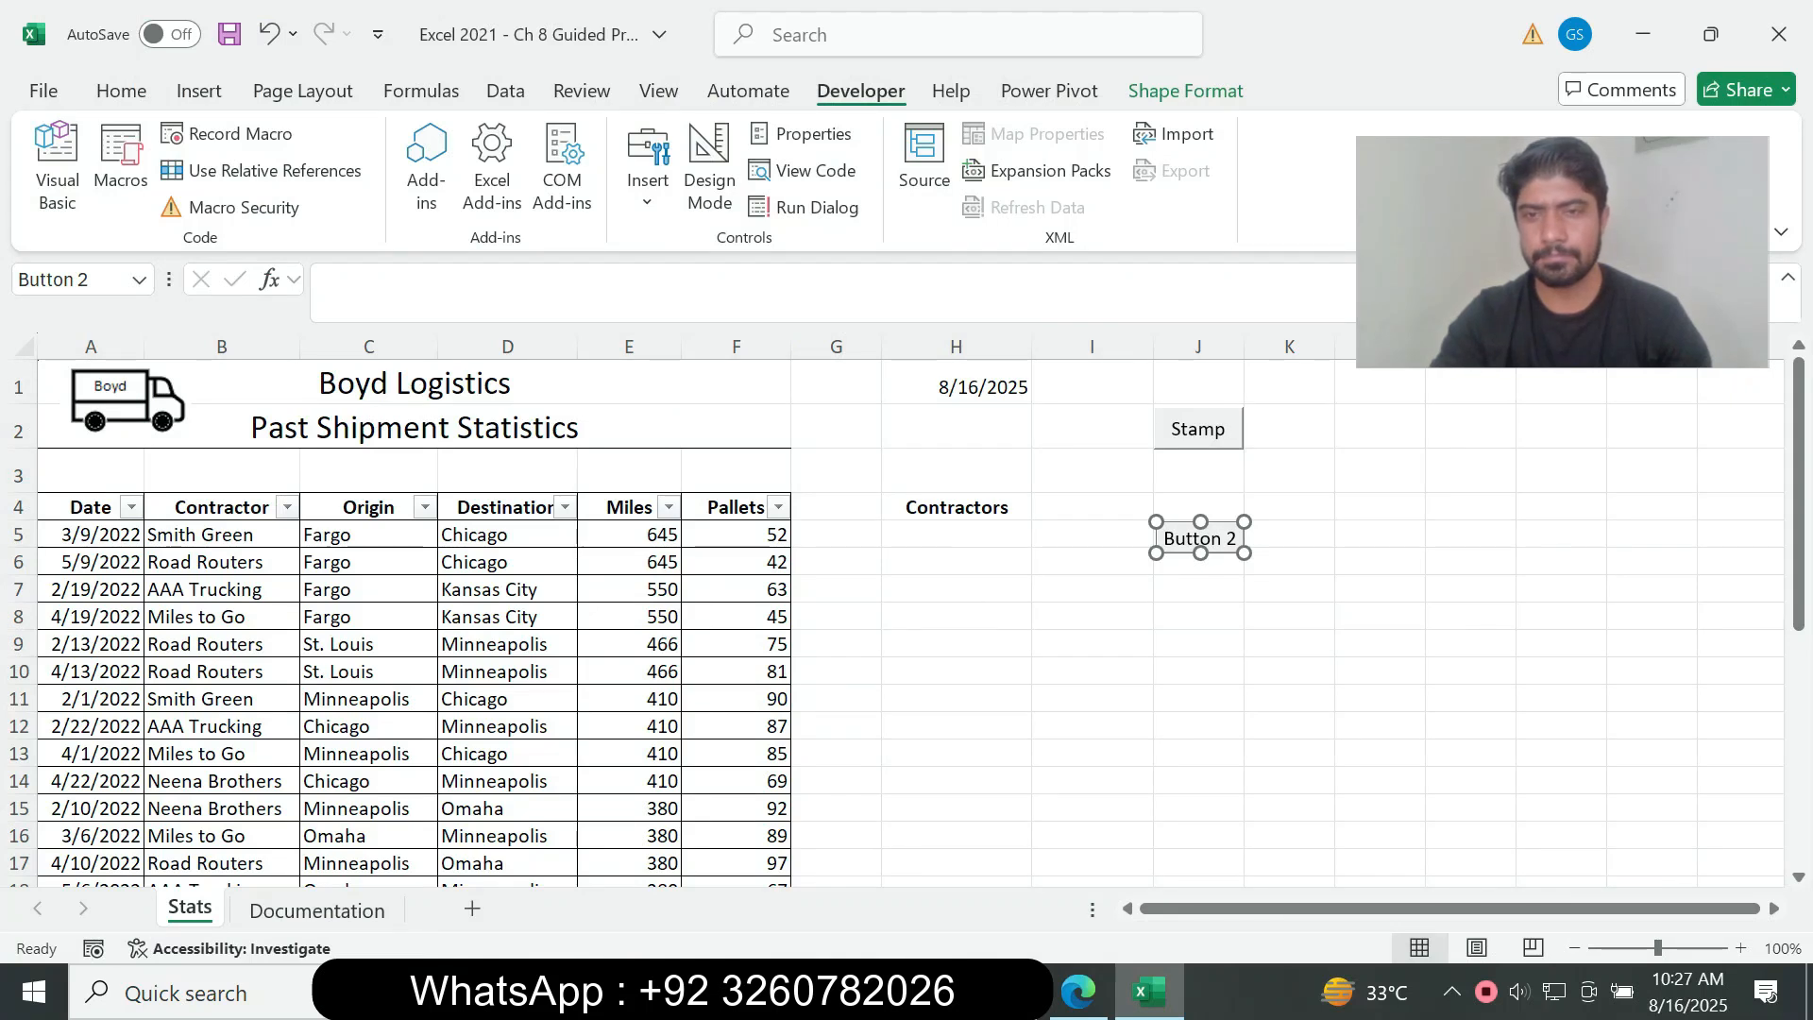
click(1164, 539)
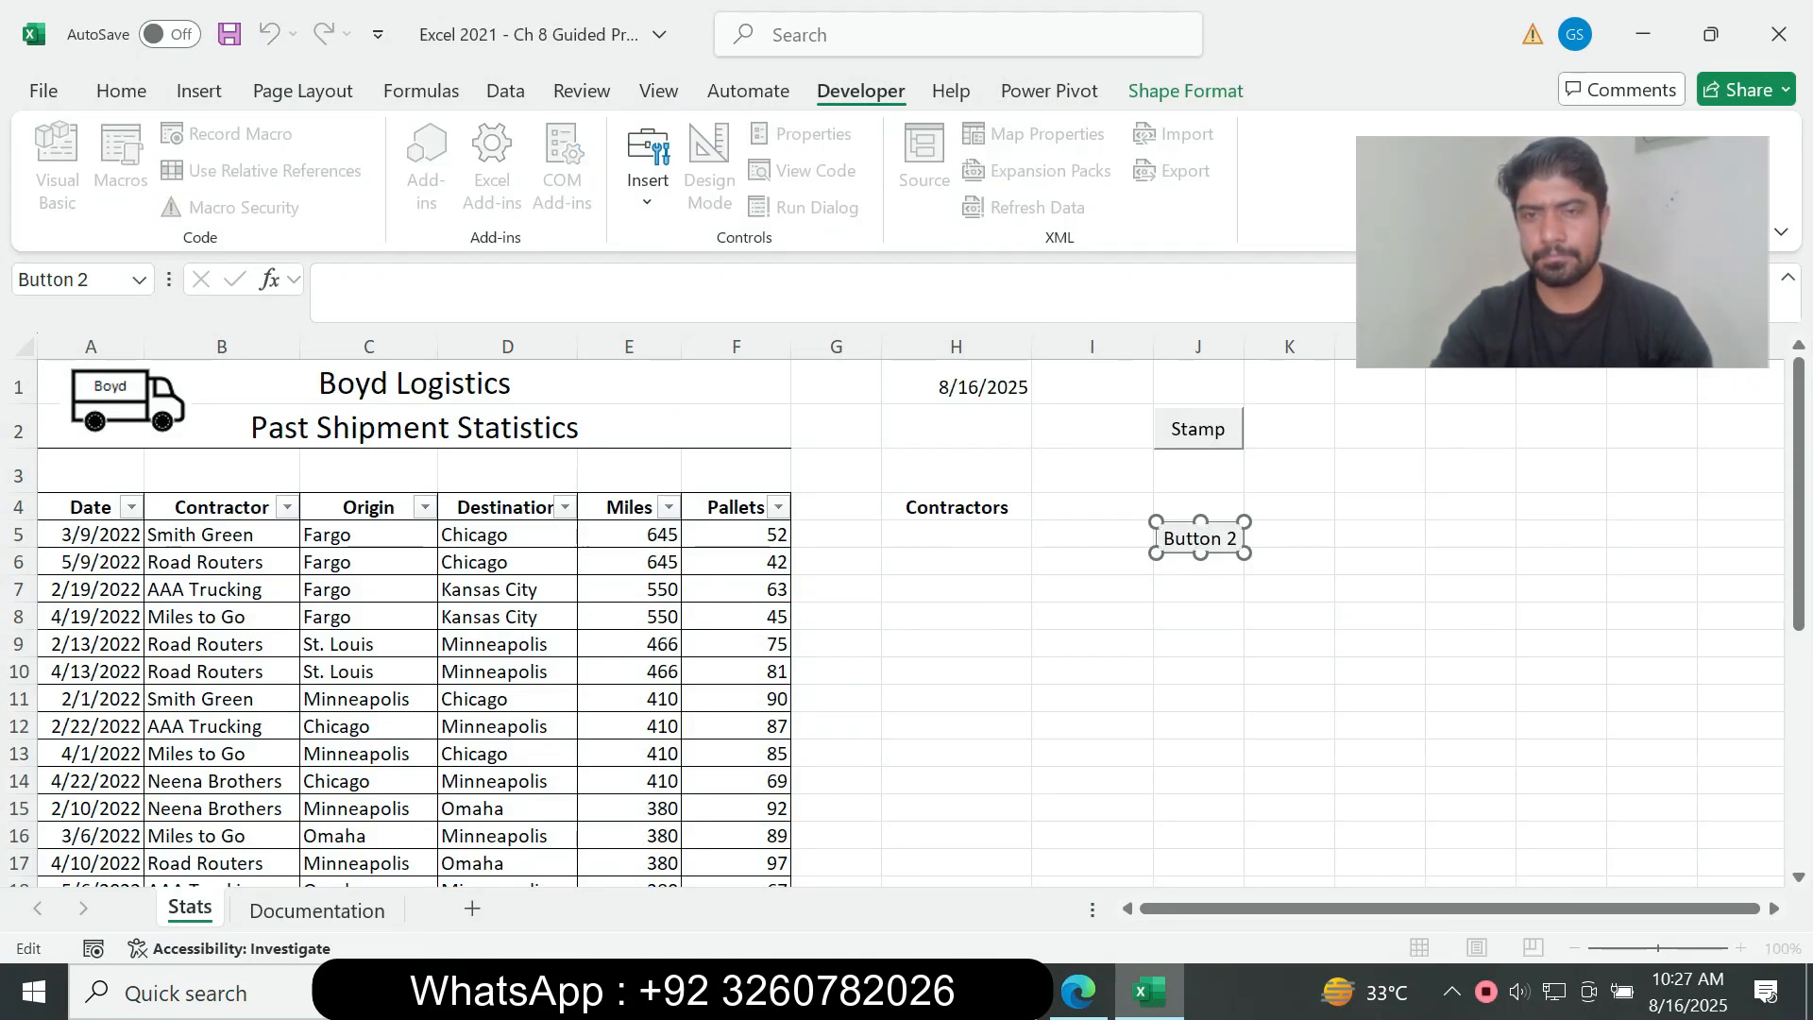
right_click(1231, 540)
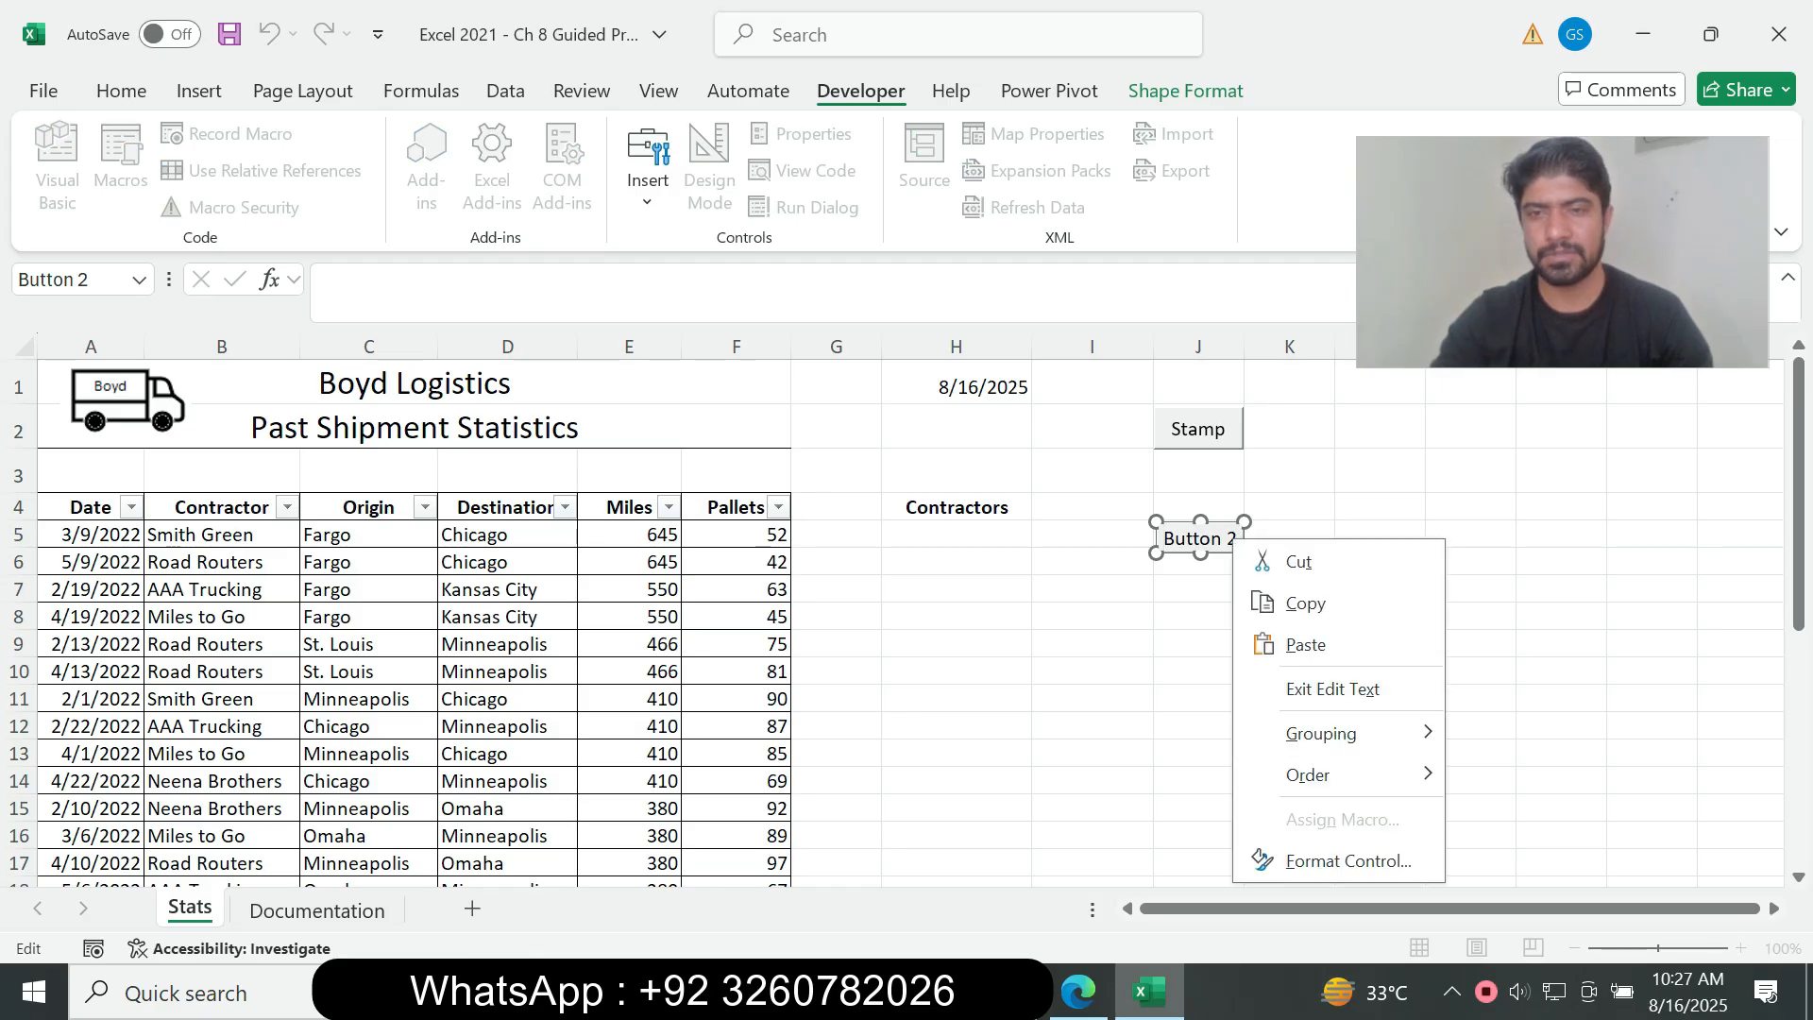
click(1332, 689)
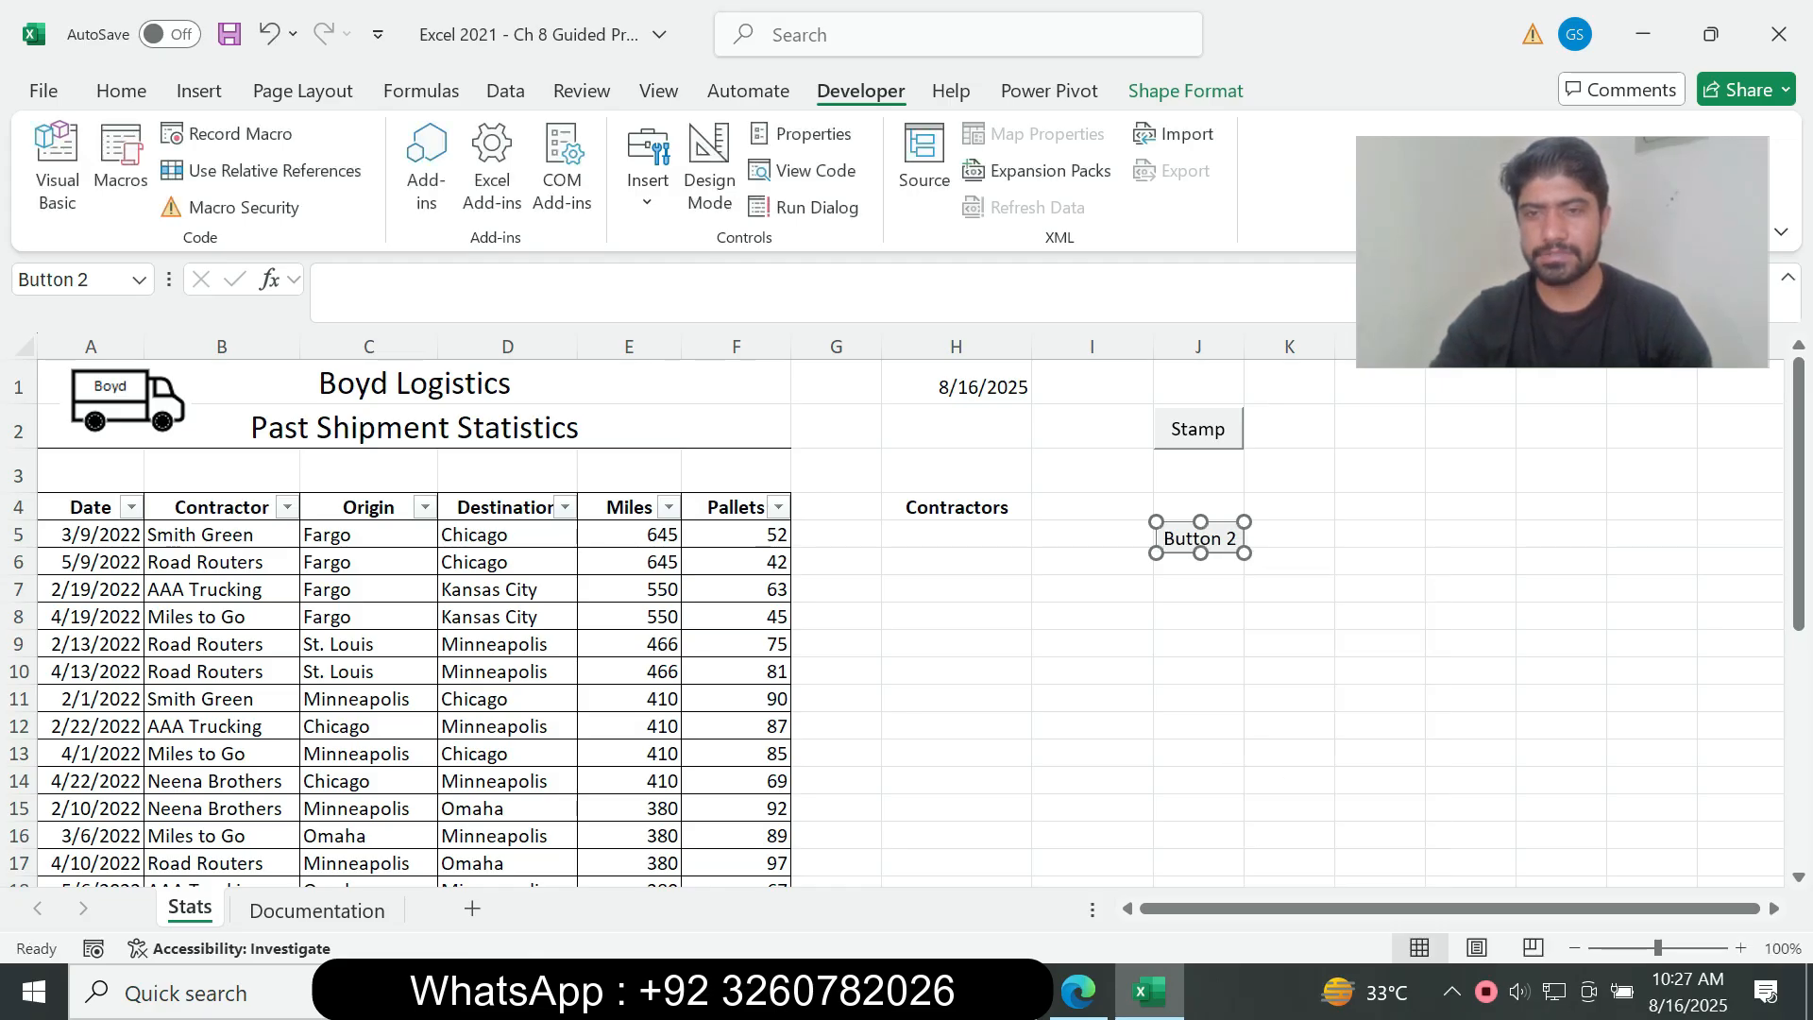
Step: Replace the default caption of the button over cell J5 with Contractors and deselect the button
click(1164, 538)
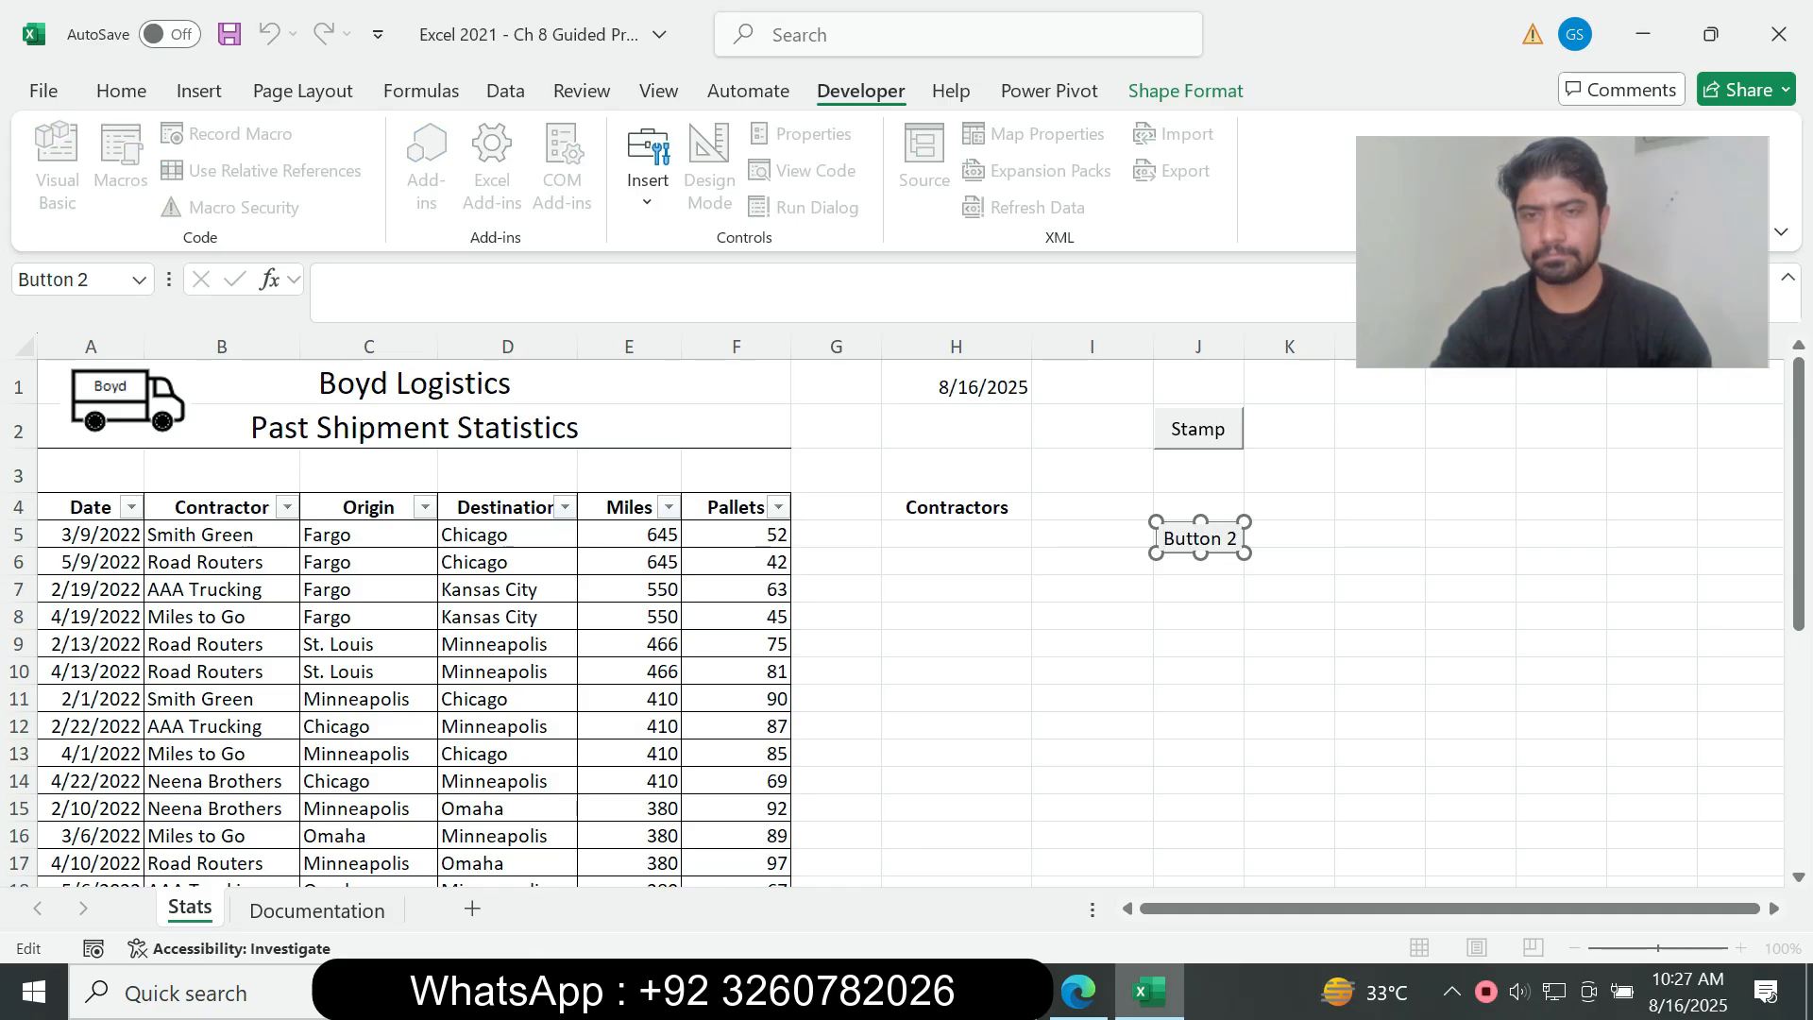
key(End)
key(BackSpace)
key(BackSpace)
key(BackSpace)
key(BackSpace)
key(BackSpace)
key(BackSpace)
key(BackSpace)
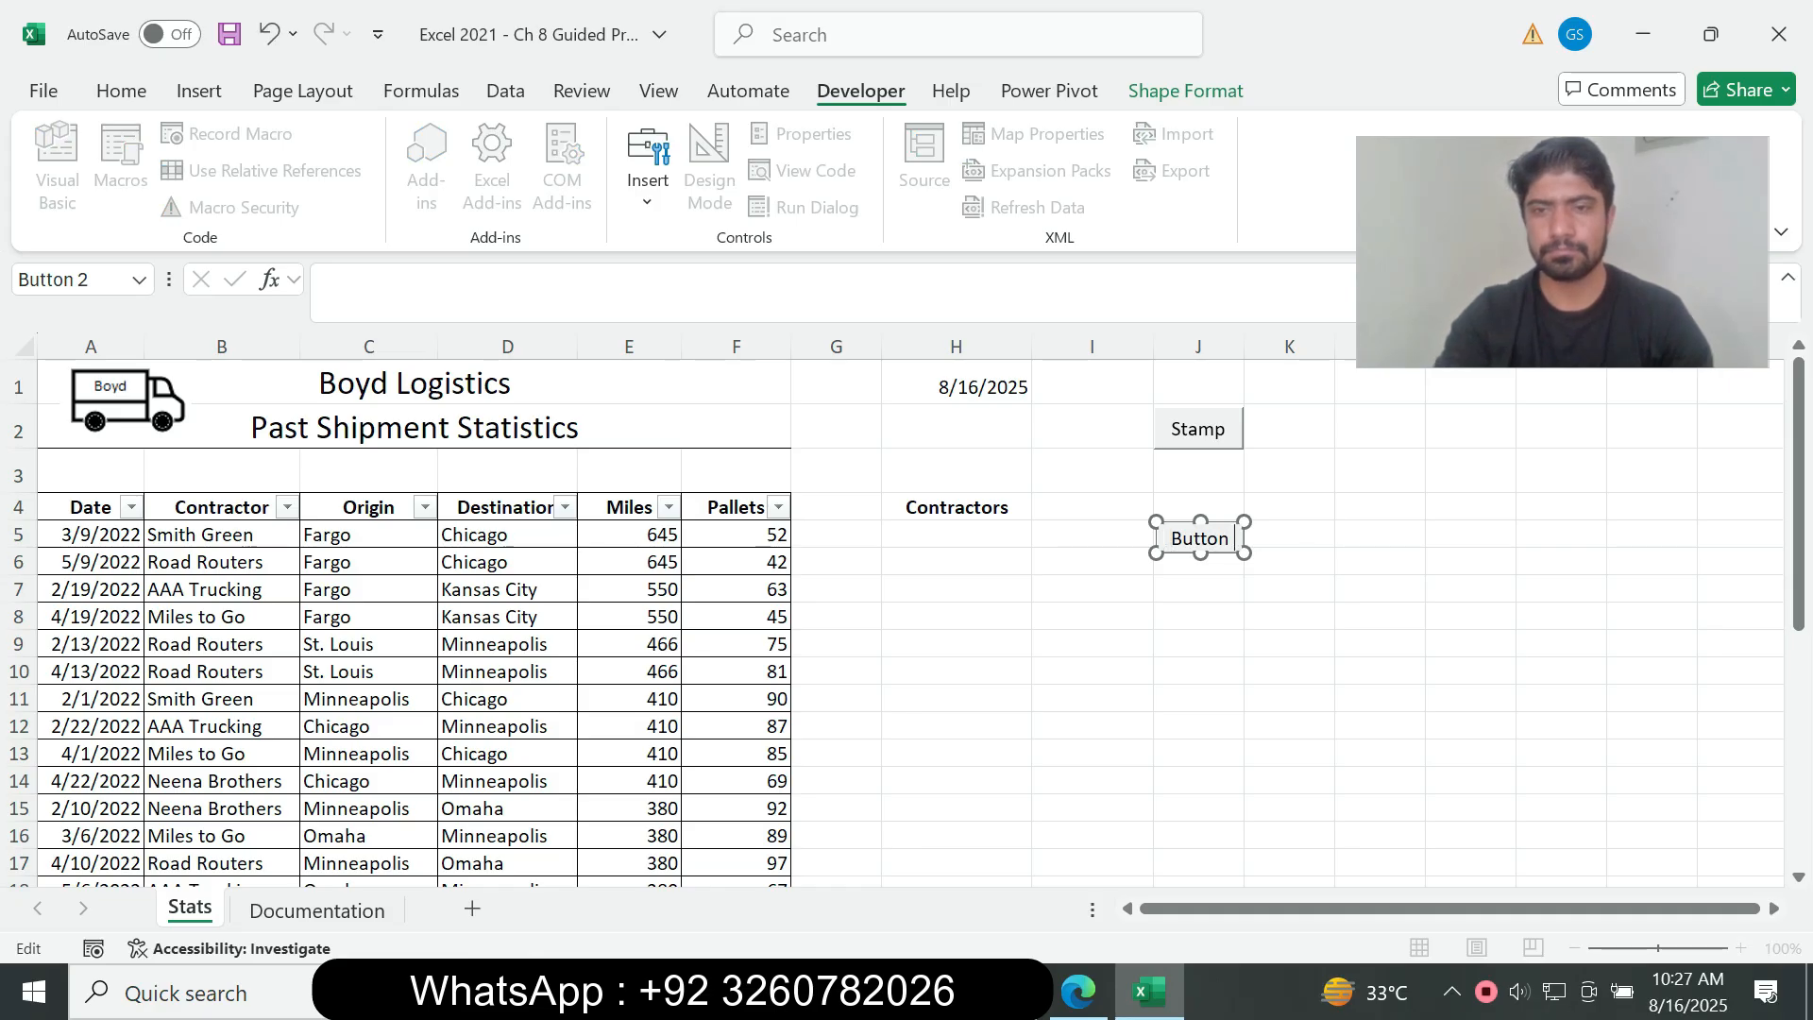
key(BackSpace)
key(ctrl+v)
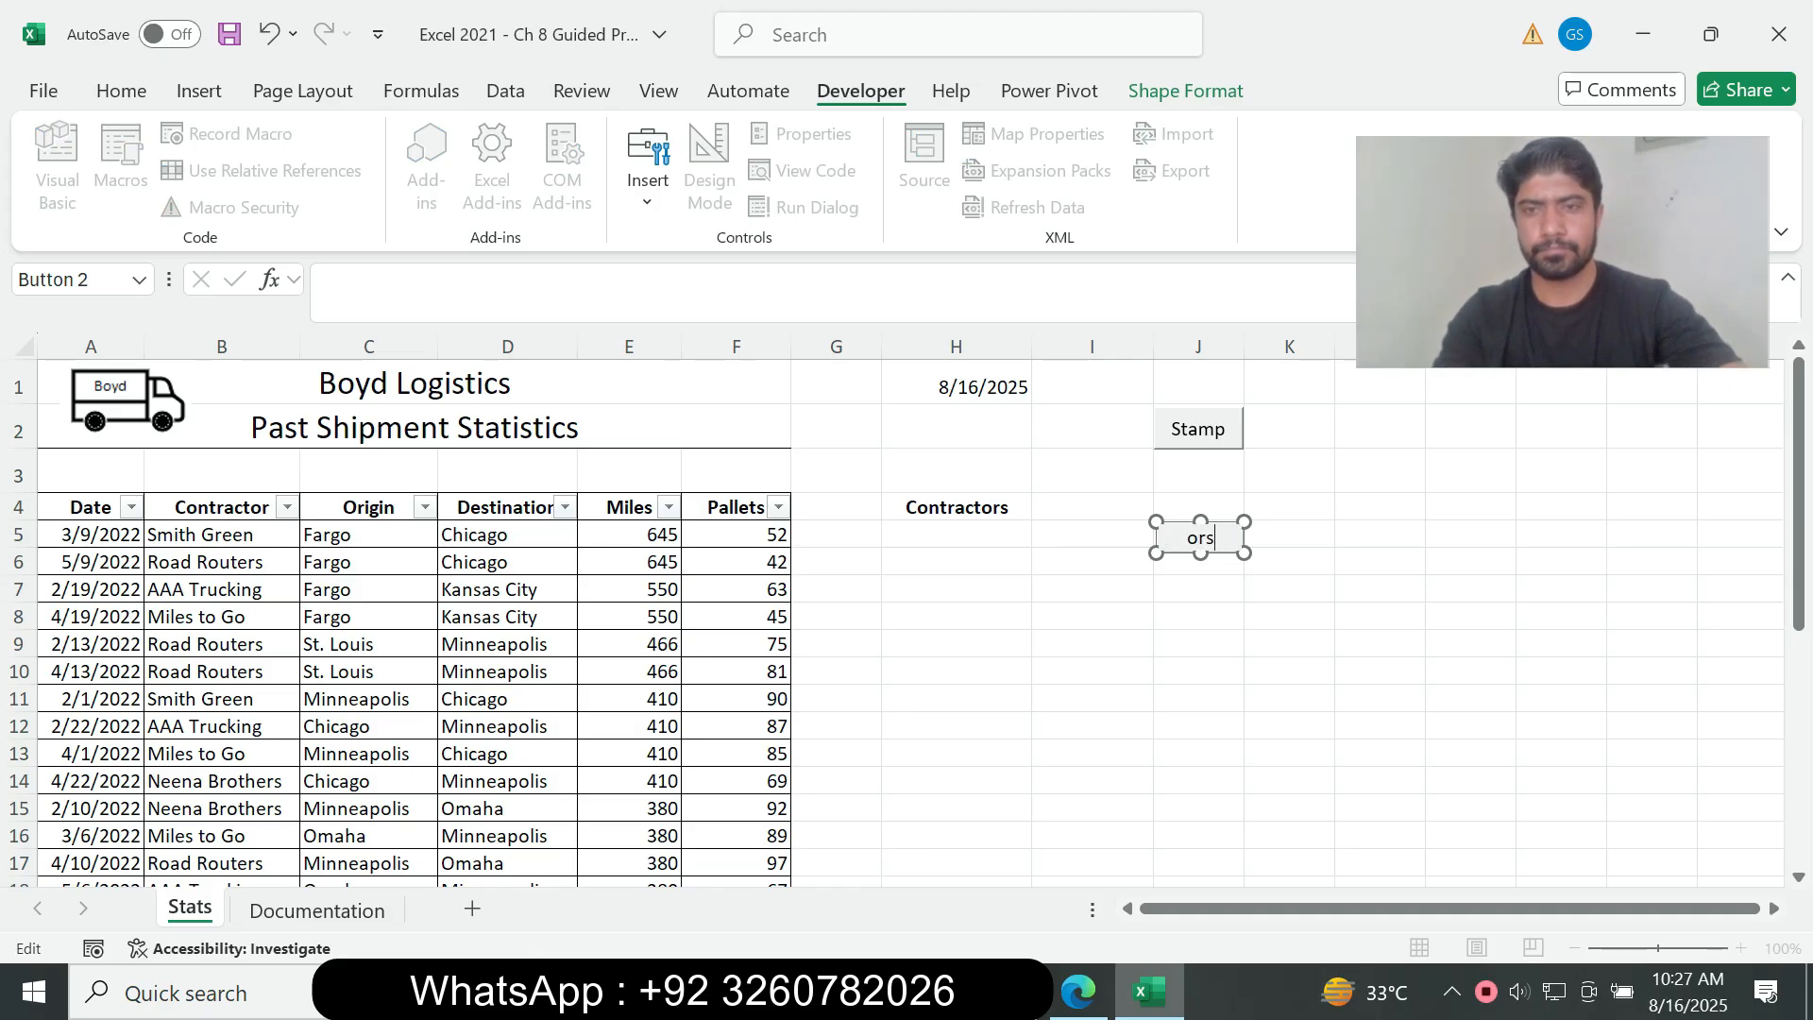
click(1199, 589)
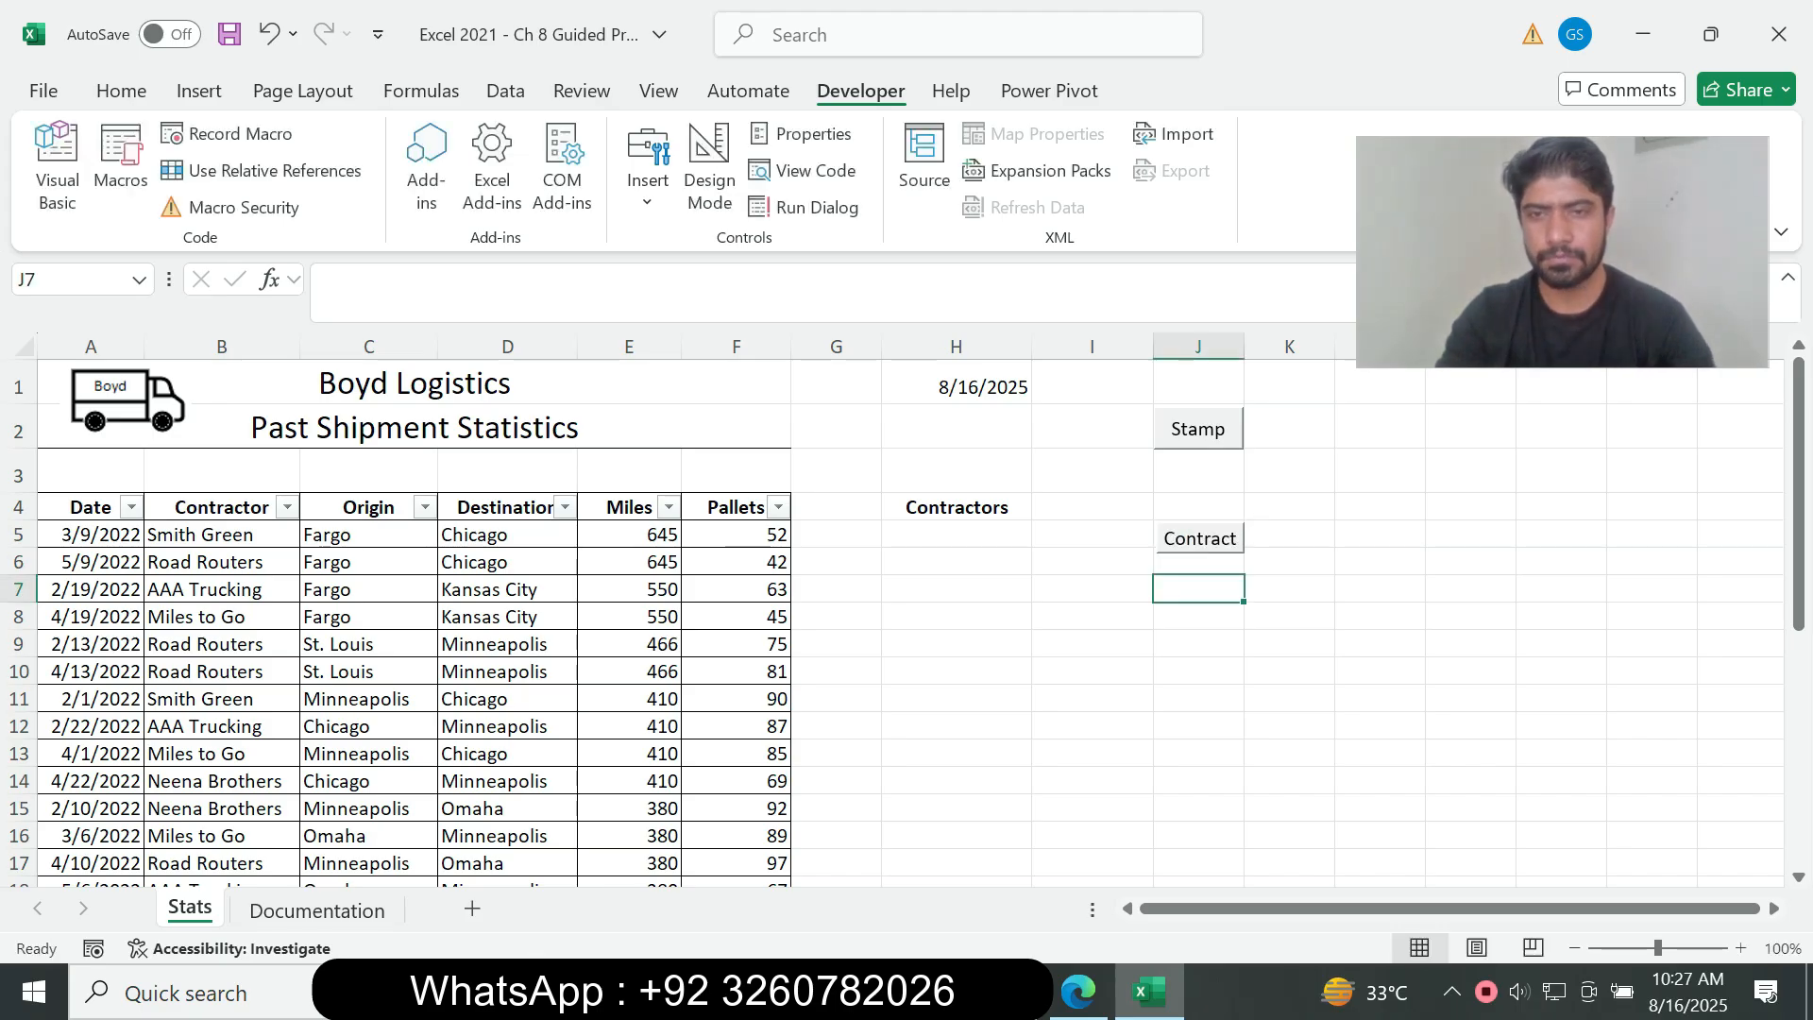
Step: Switch to the assignment PDF and read instruction 9 on sizing and aligning the Button form controls, including Figure 8-40
key(alt+Tab)
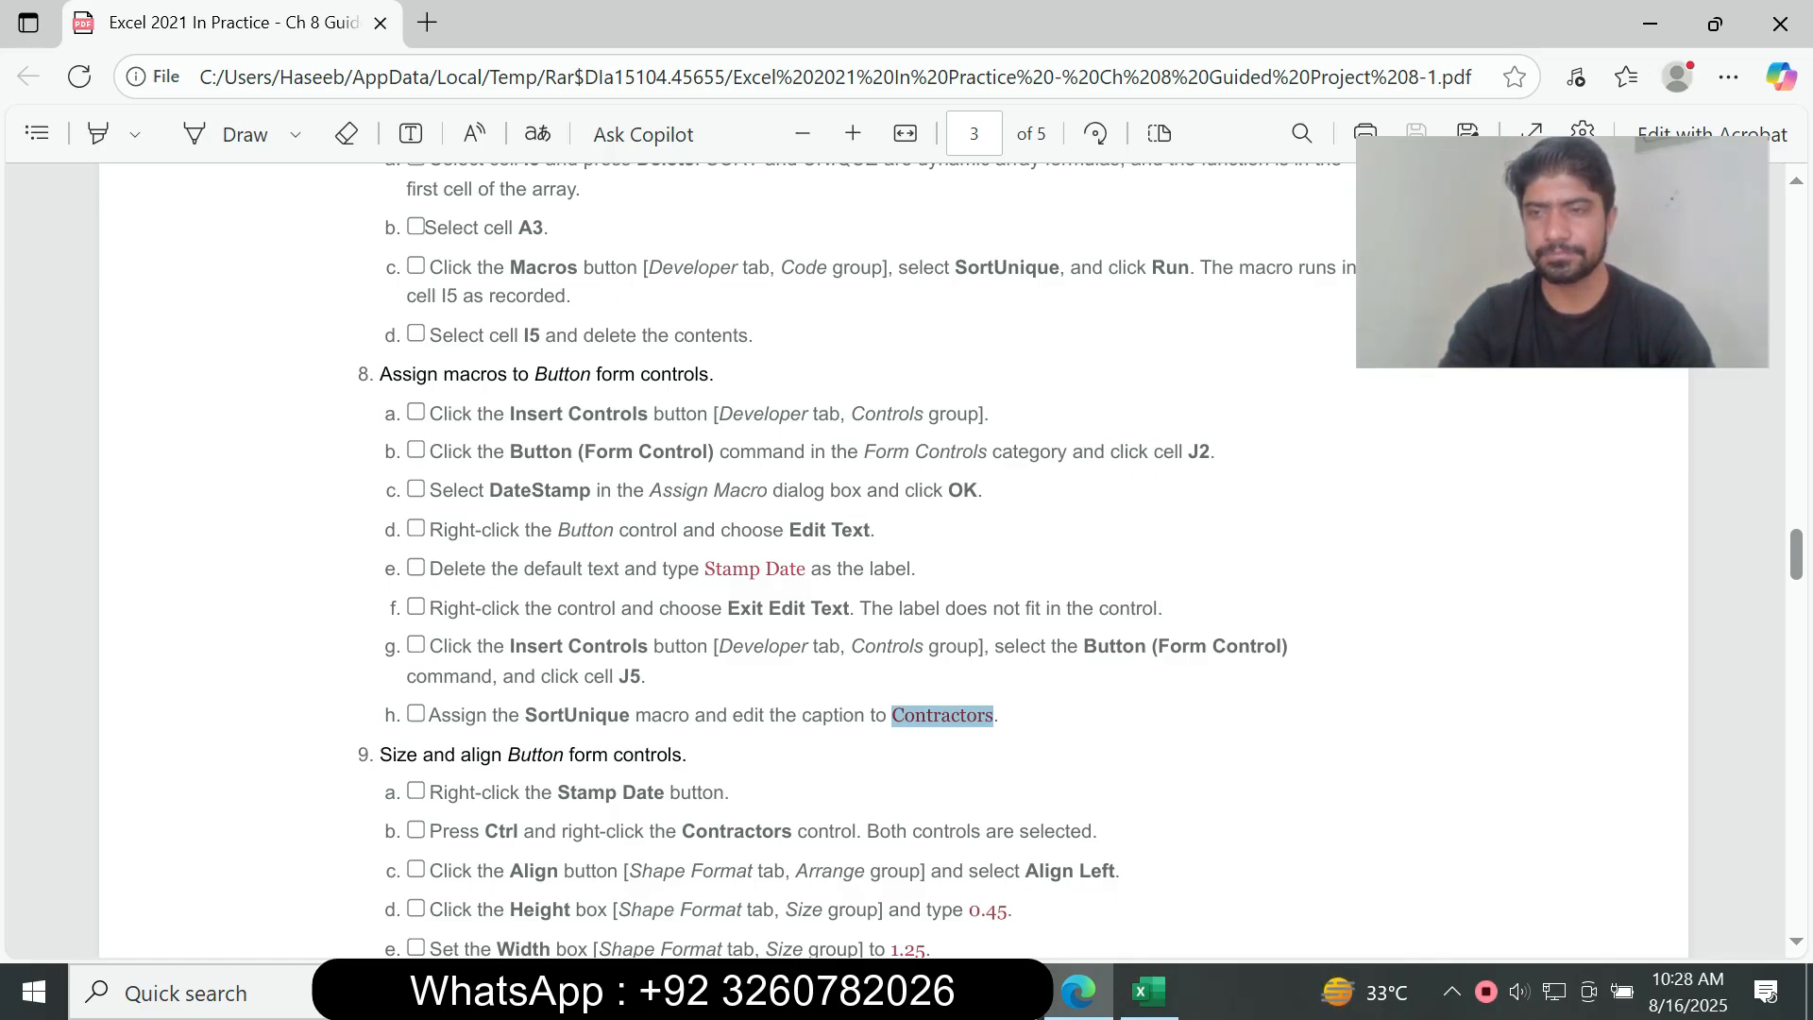
scroll(850, 567, down, 2)
drag(380, 533, 1349, 766)
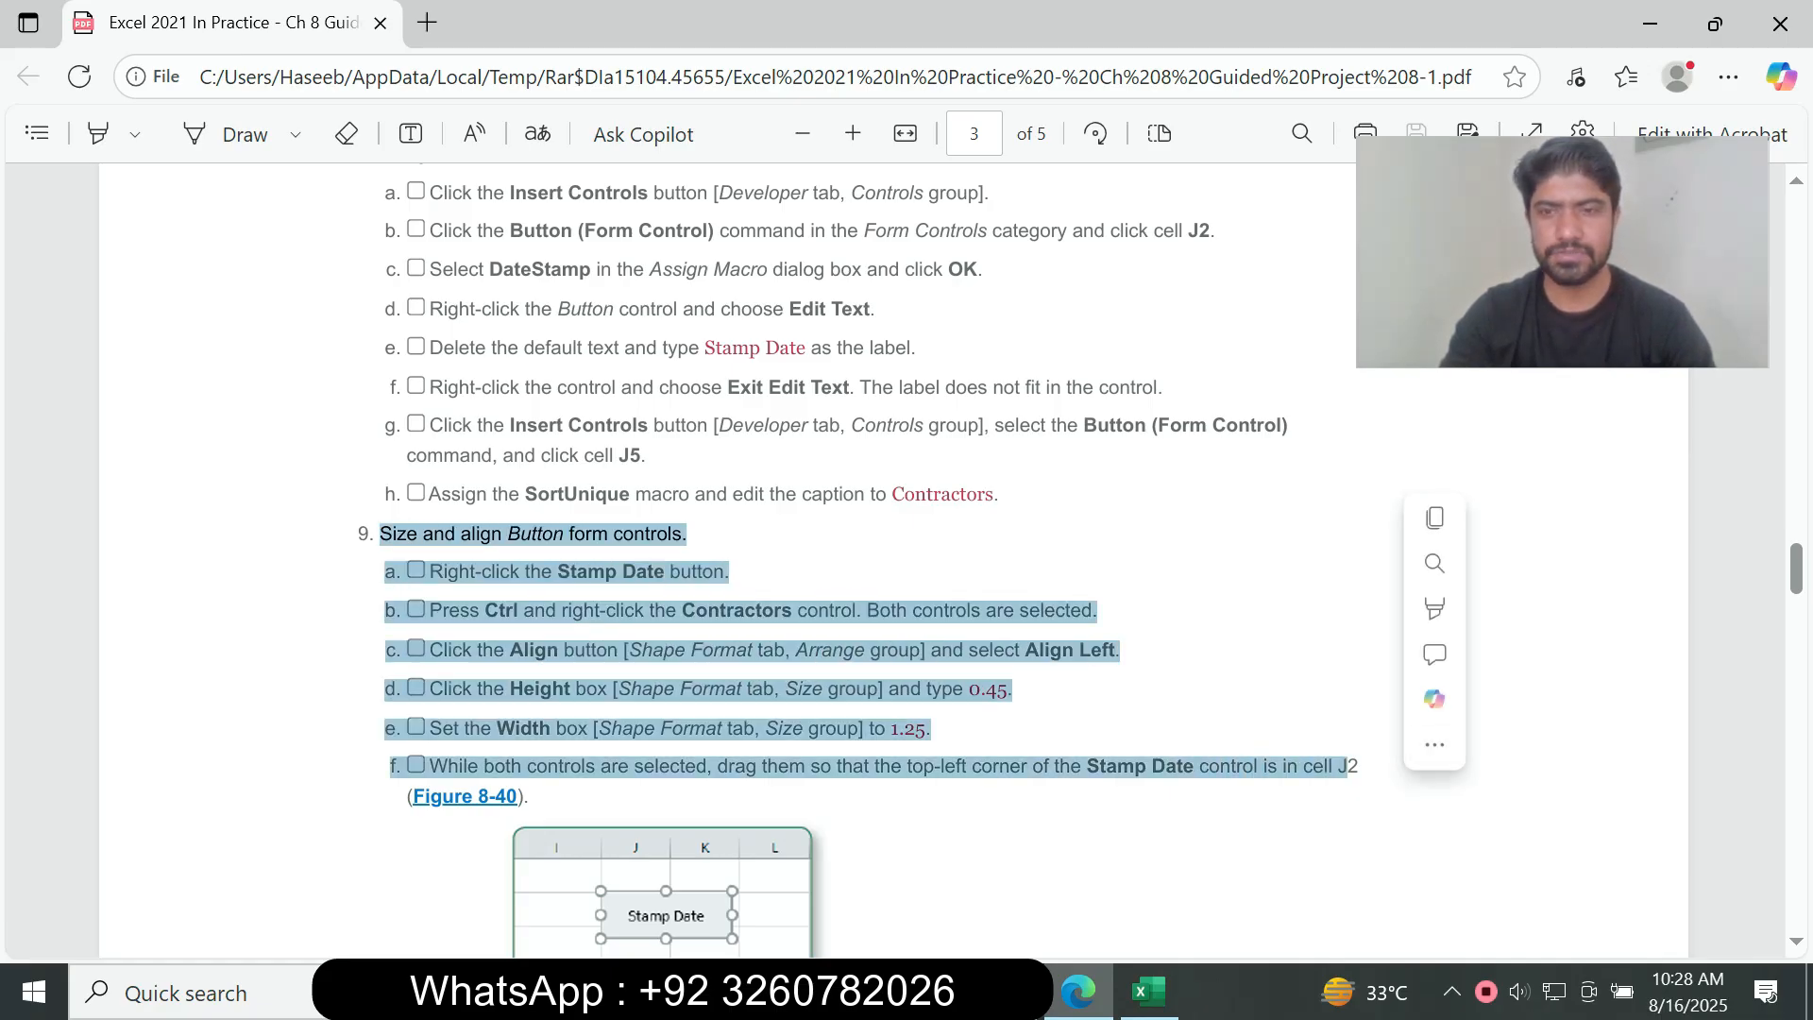
click(1667, 661)
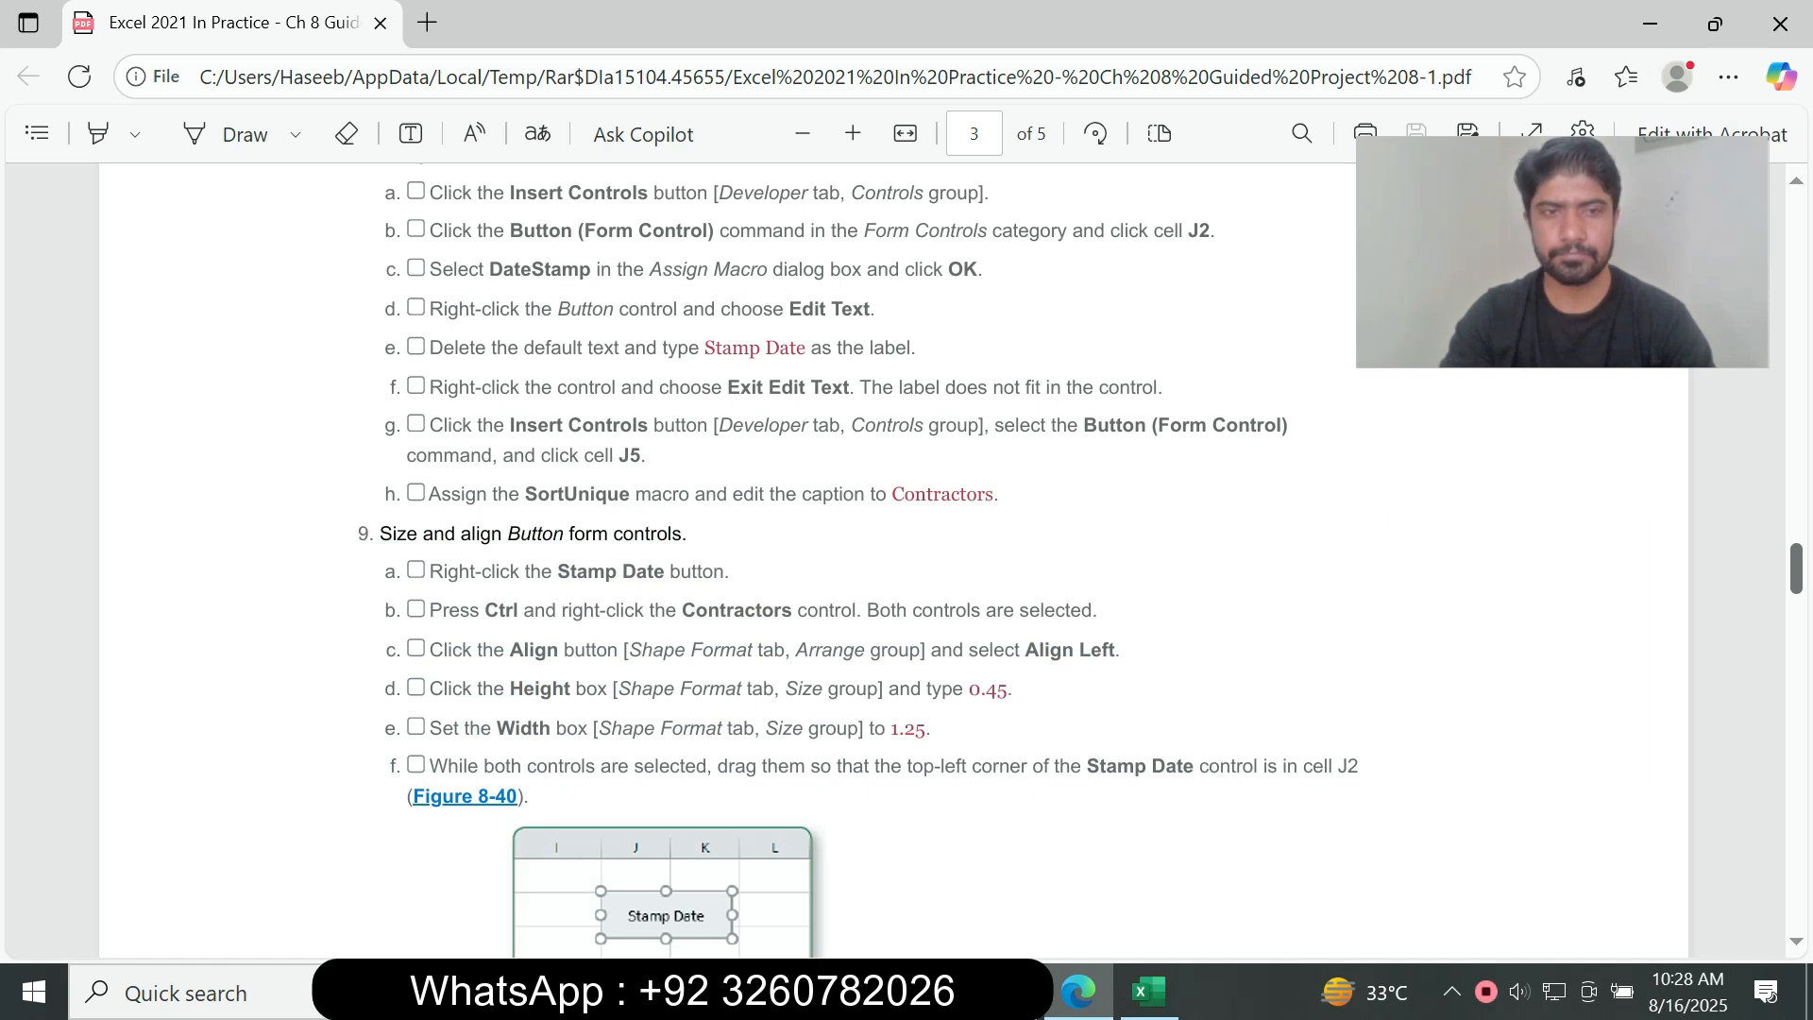
scroll(893, 558, down, 2)
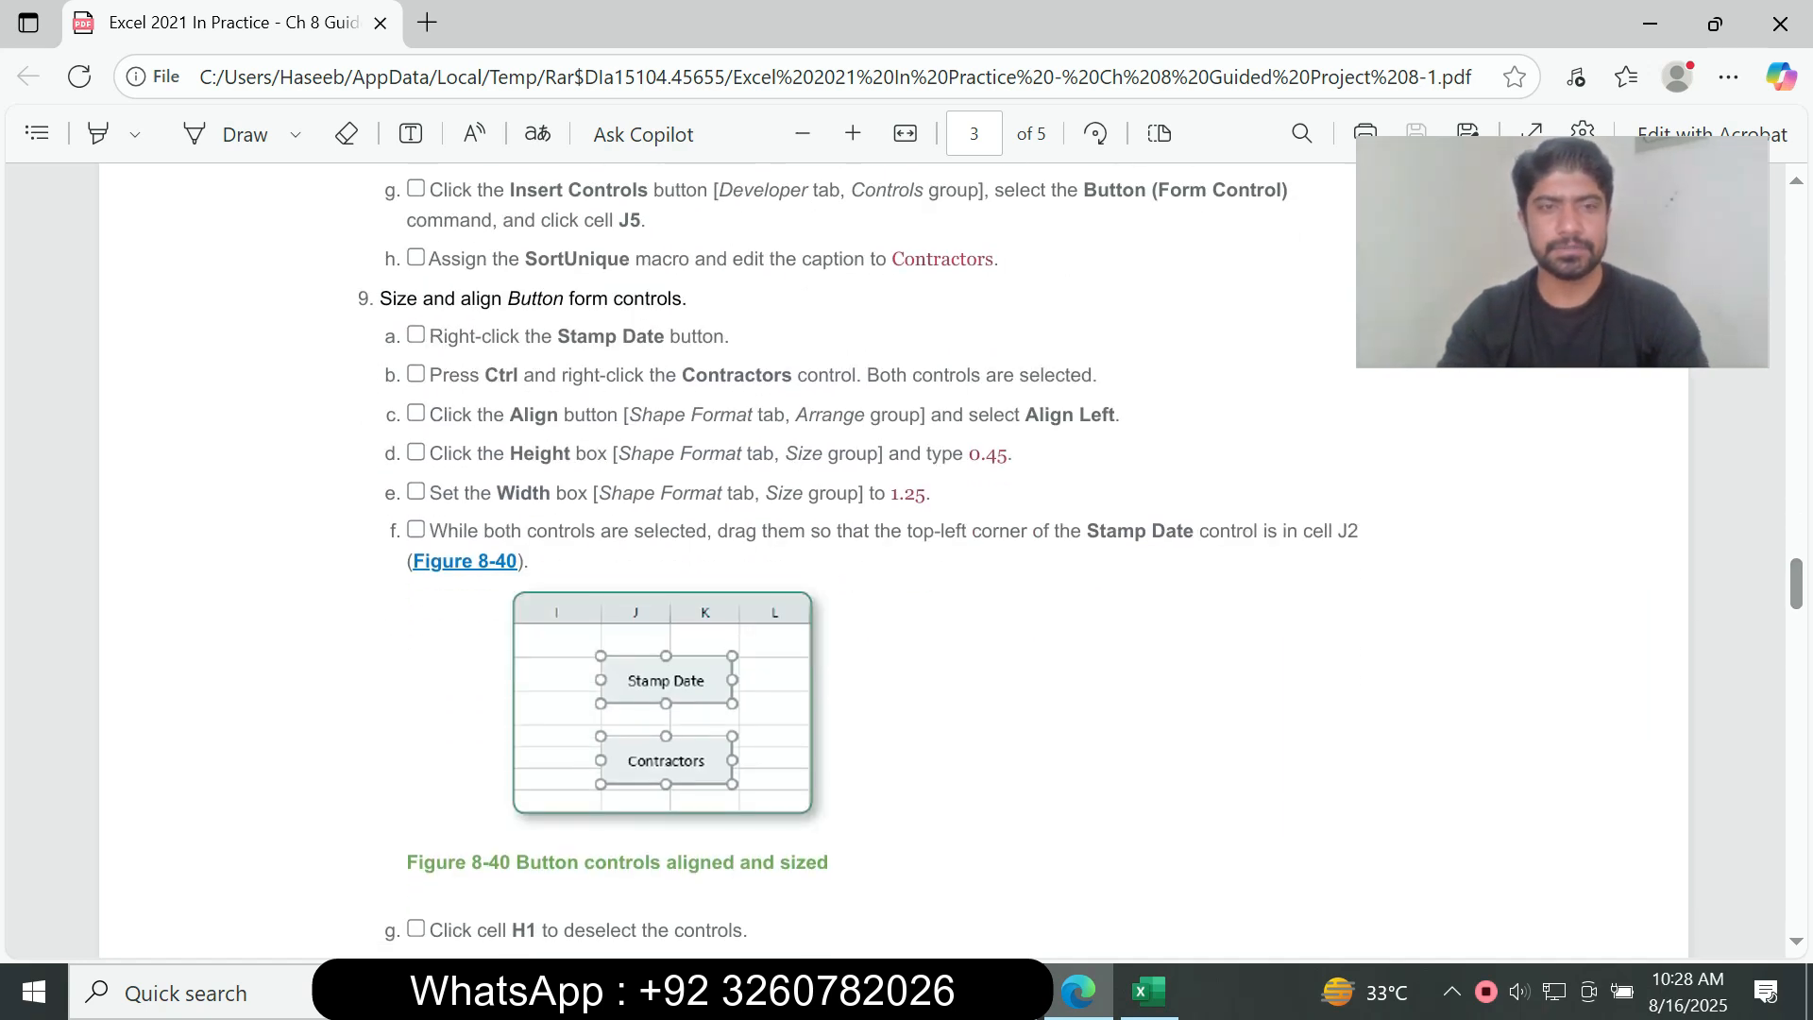
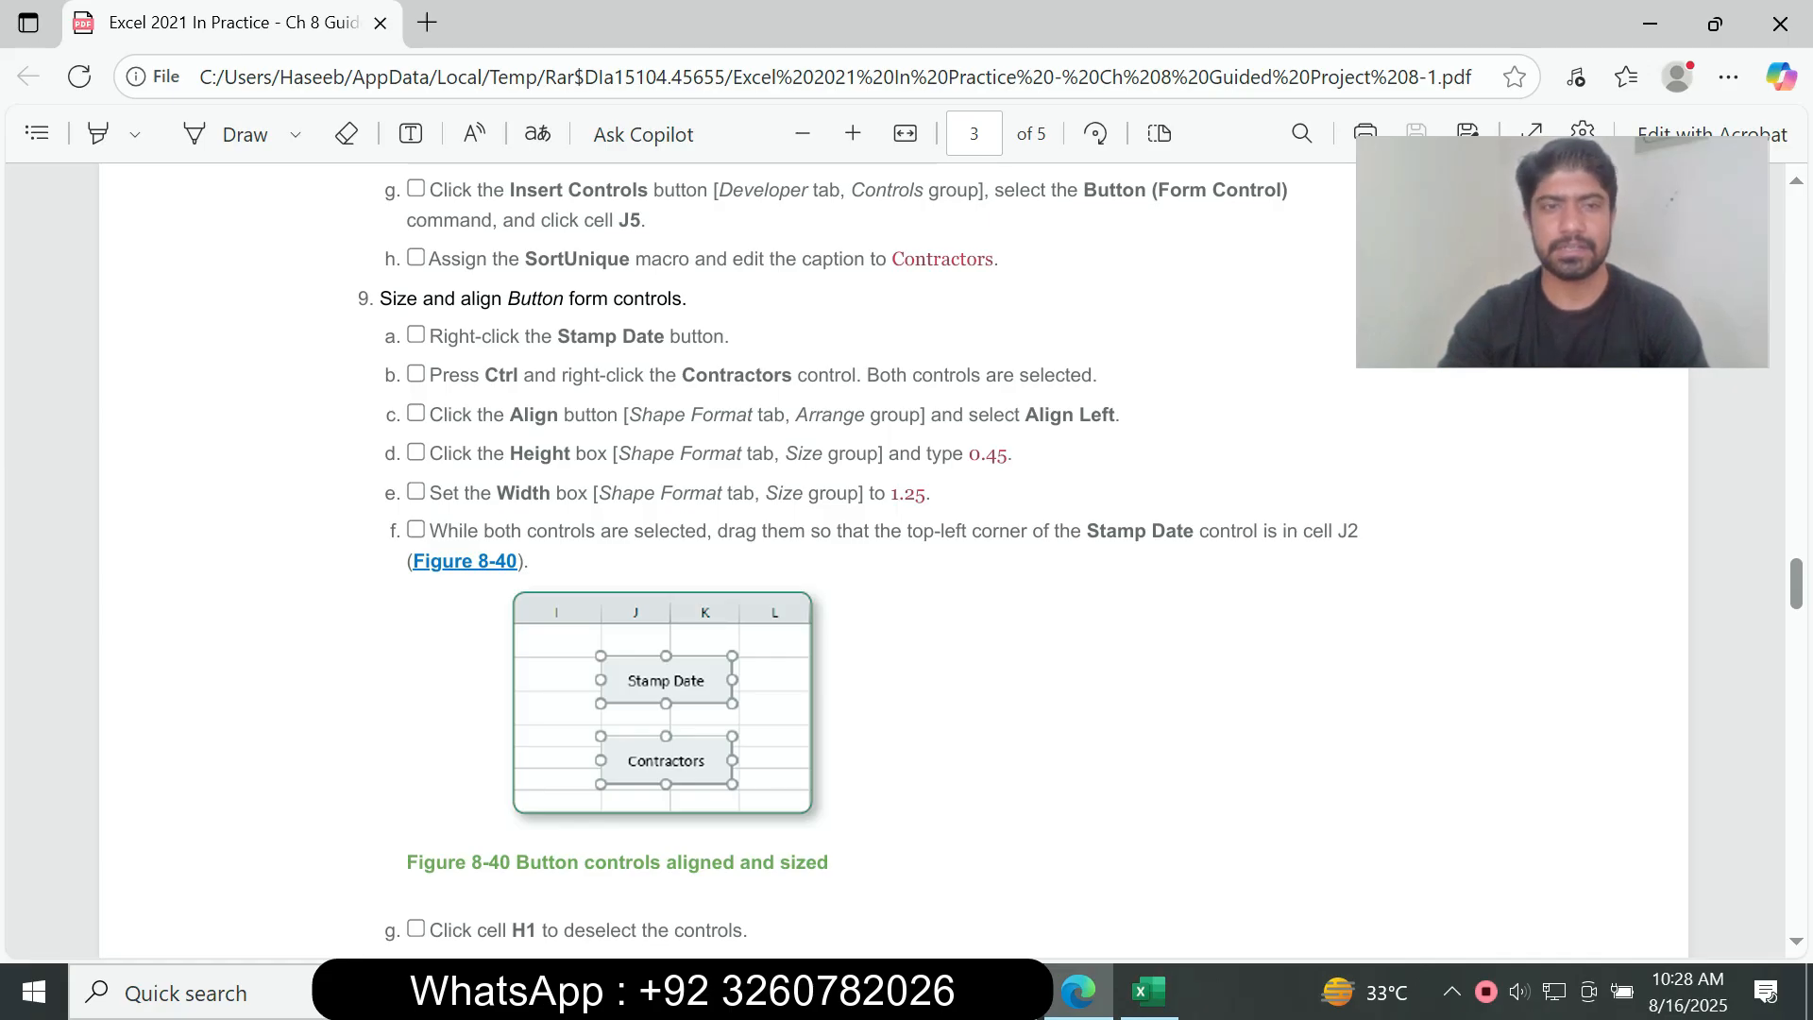
Step: Follow instructions 9a and 9b in the assignment PDF and select the Stamp Date and Contractors buttons together in Excel
drag(443, 338, 697, 316)
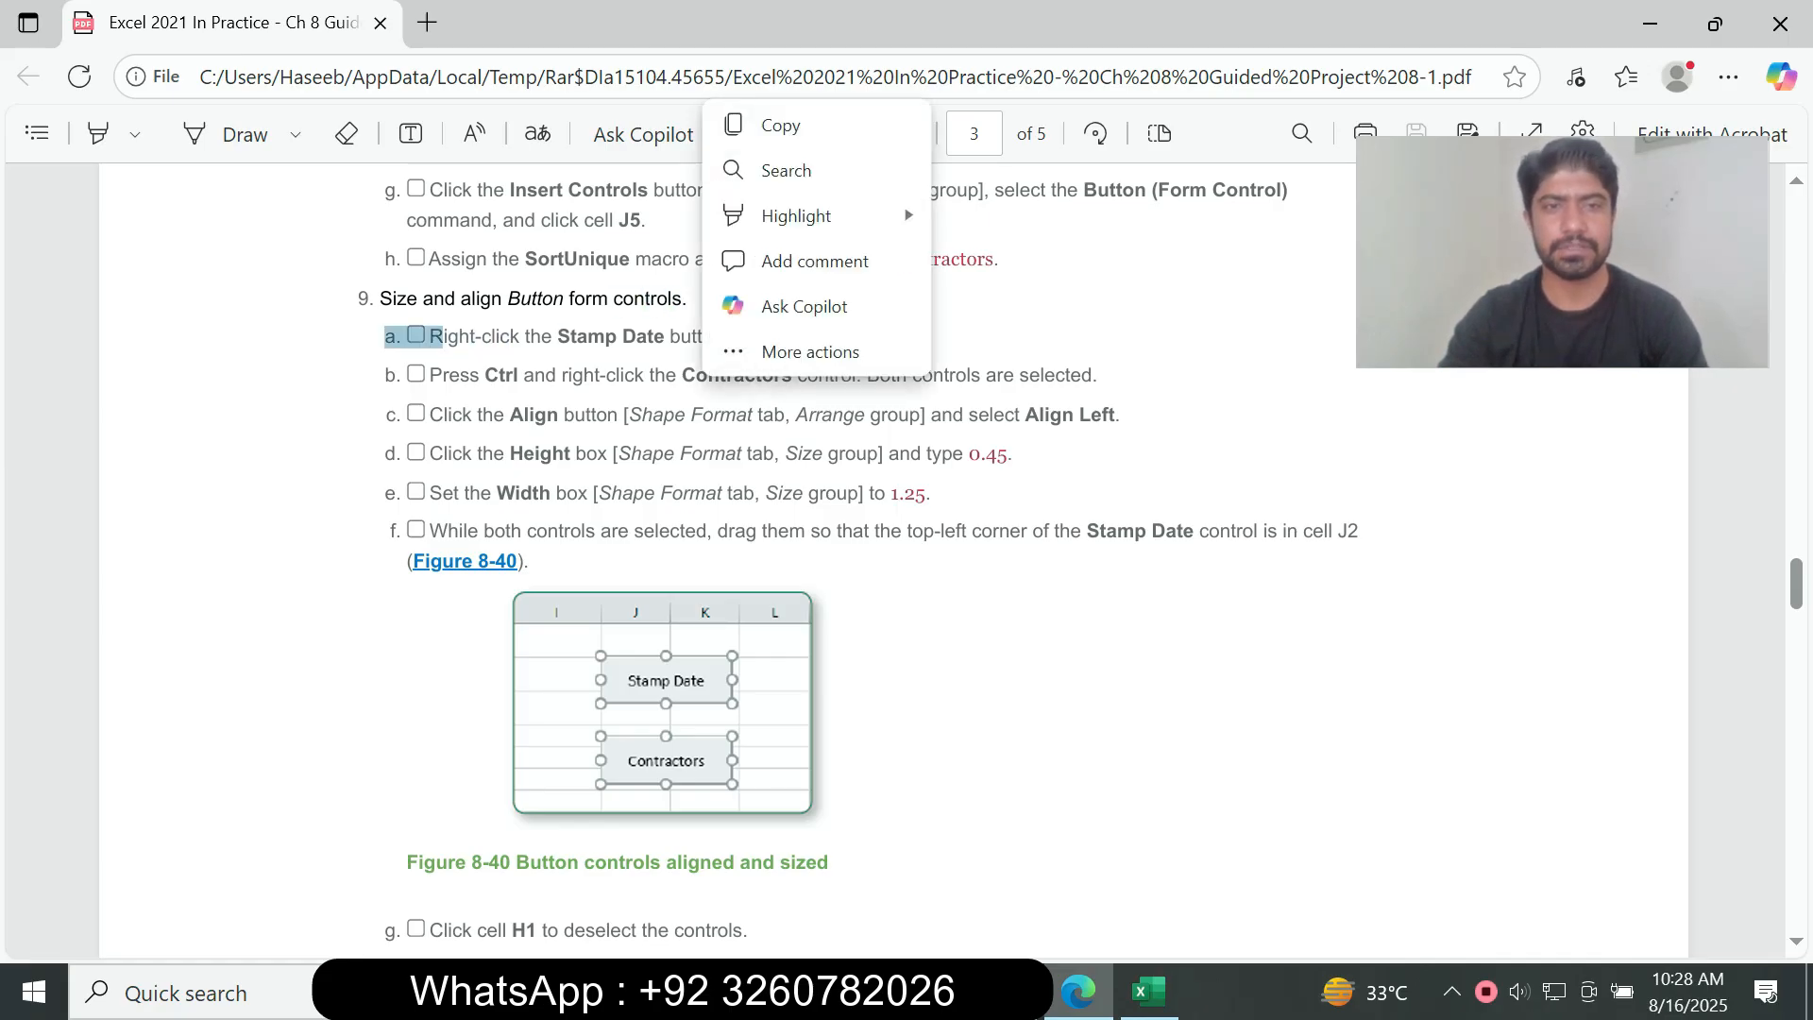
click(1149, 992)
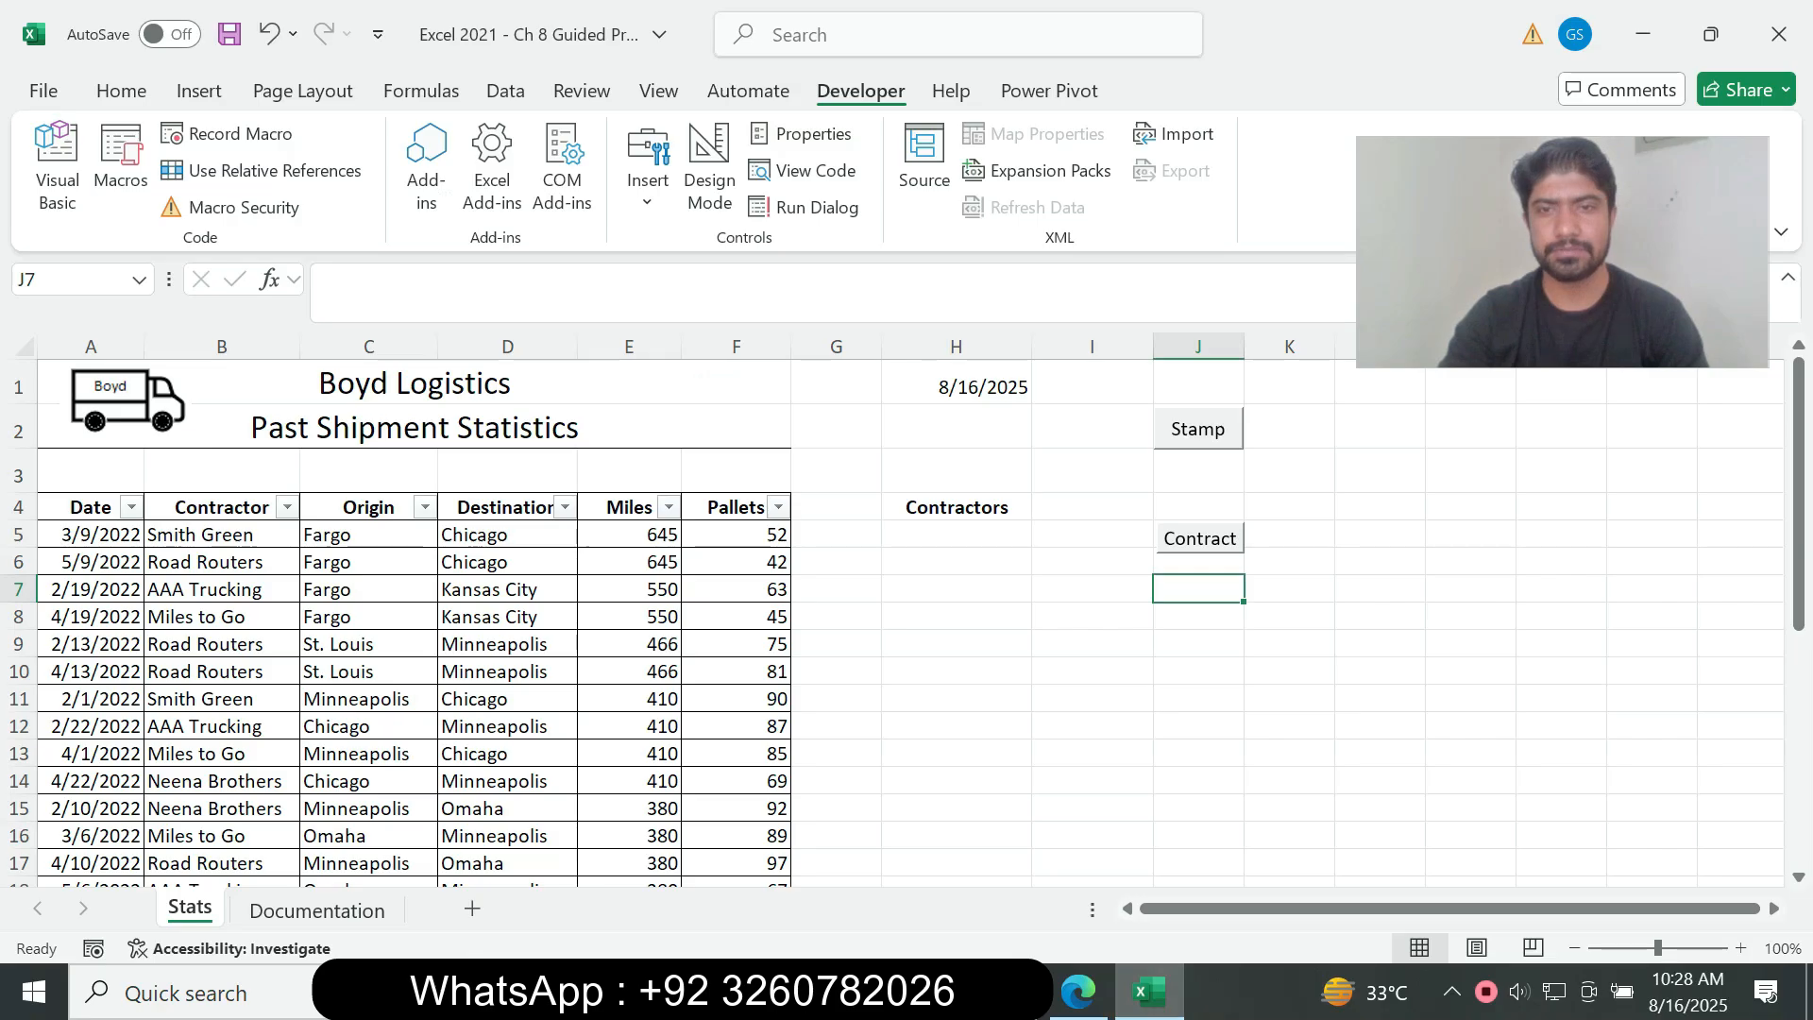
right_click(1165, 410)
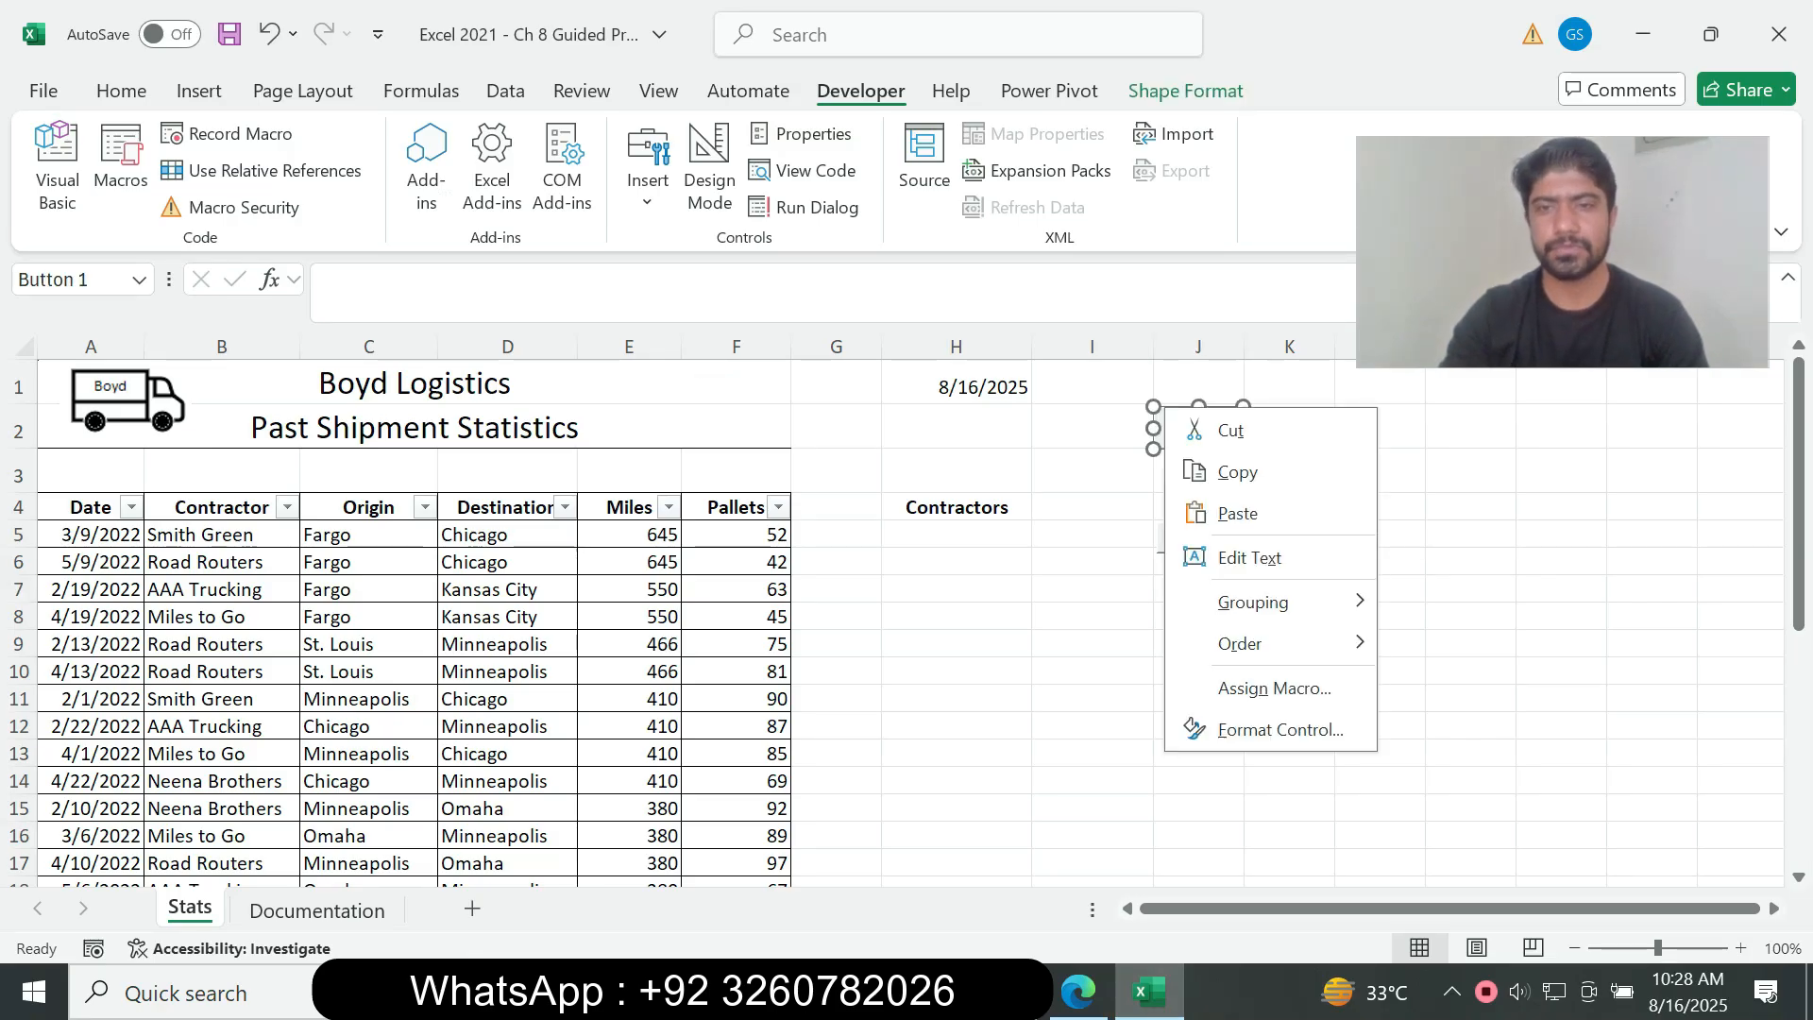
click(1079, 992)
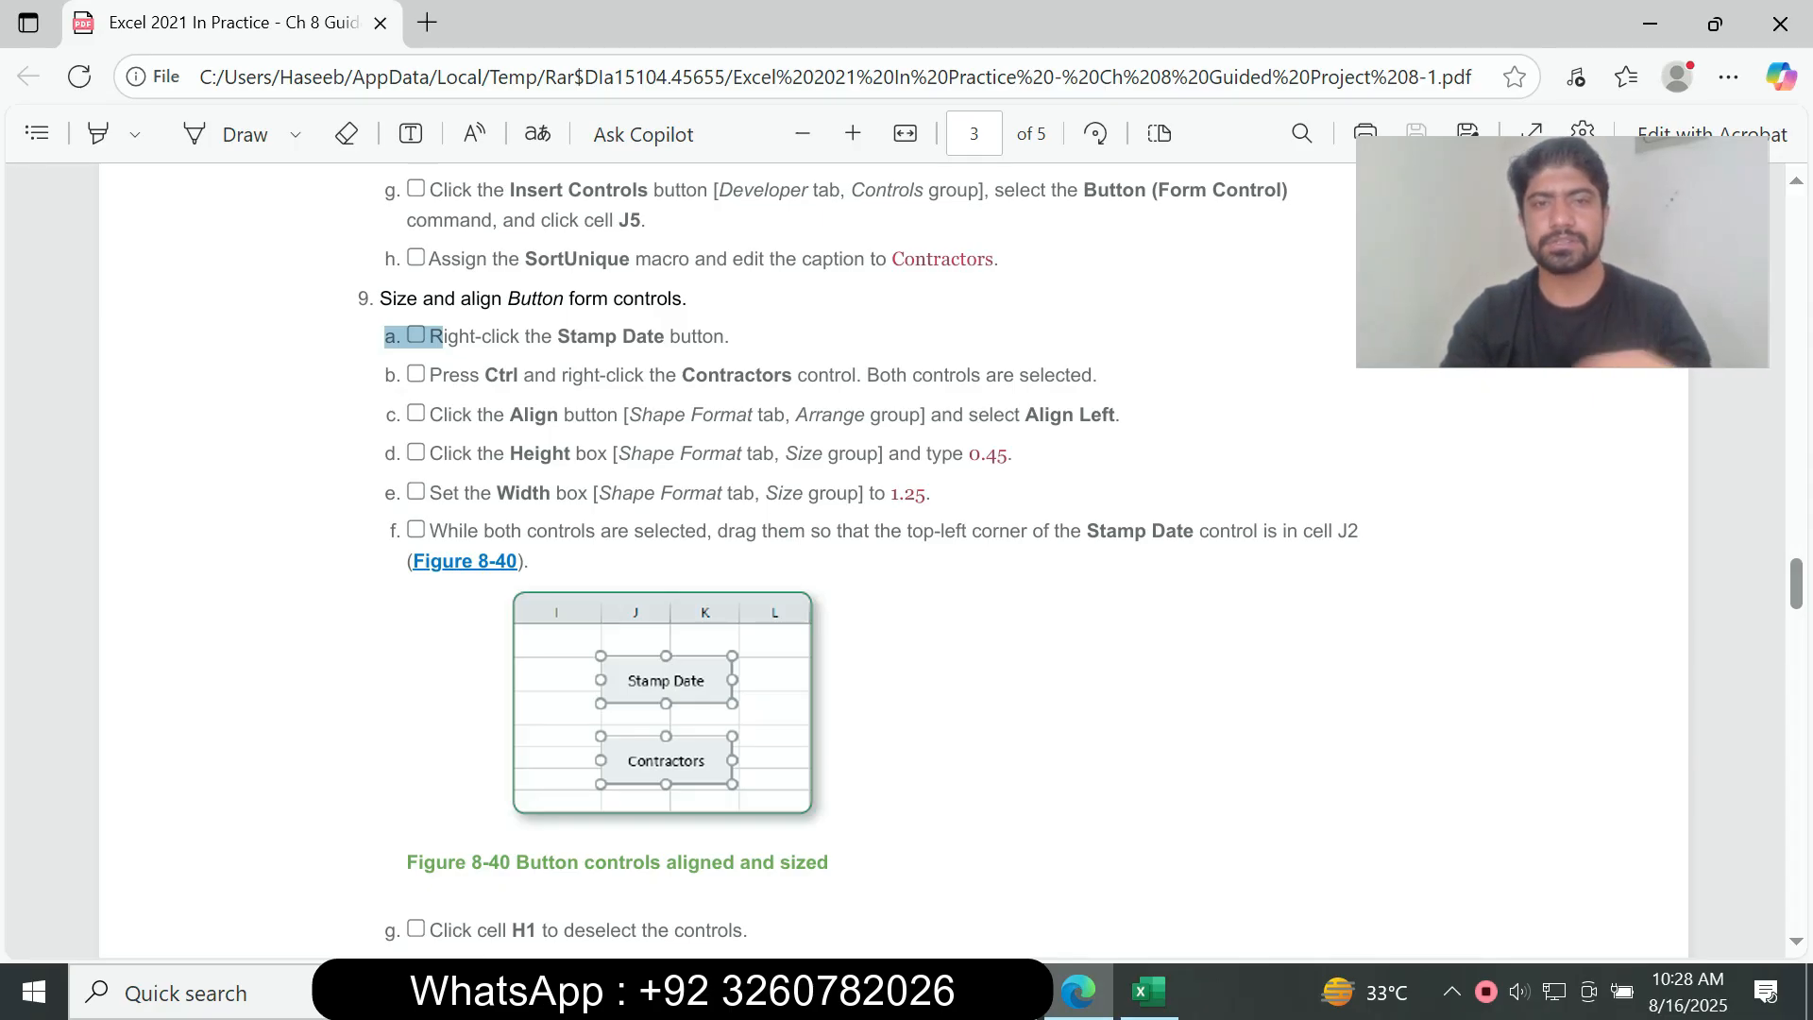
click(1149, 992)
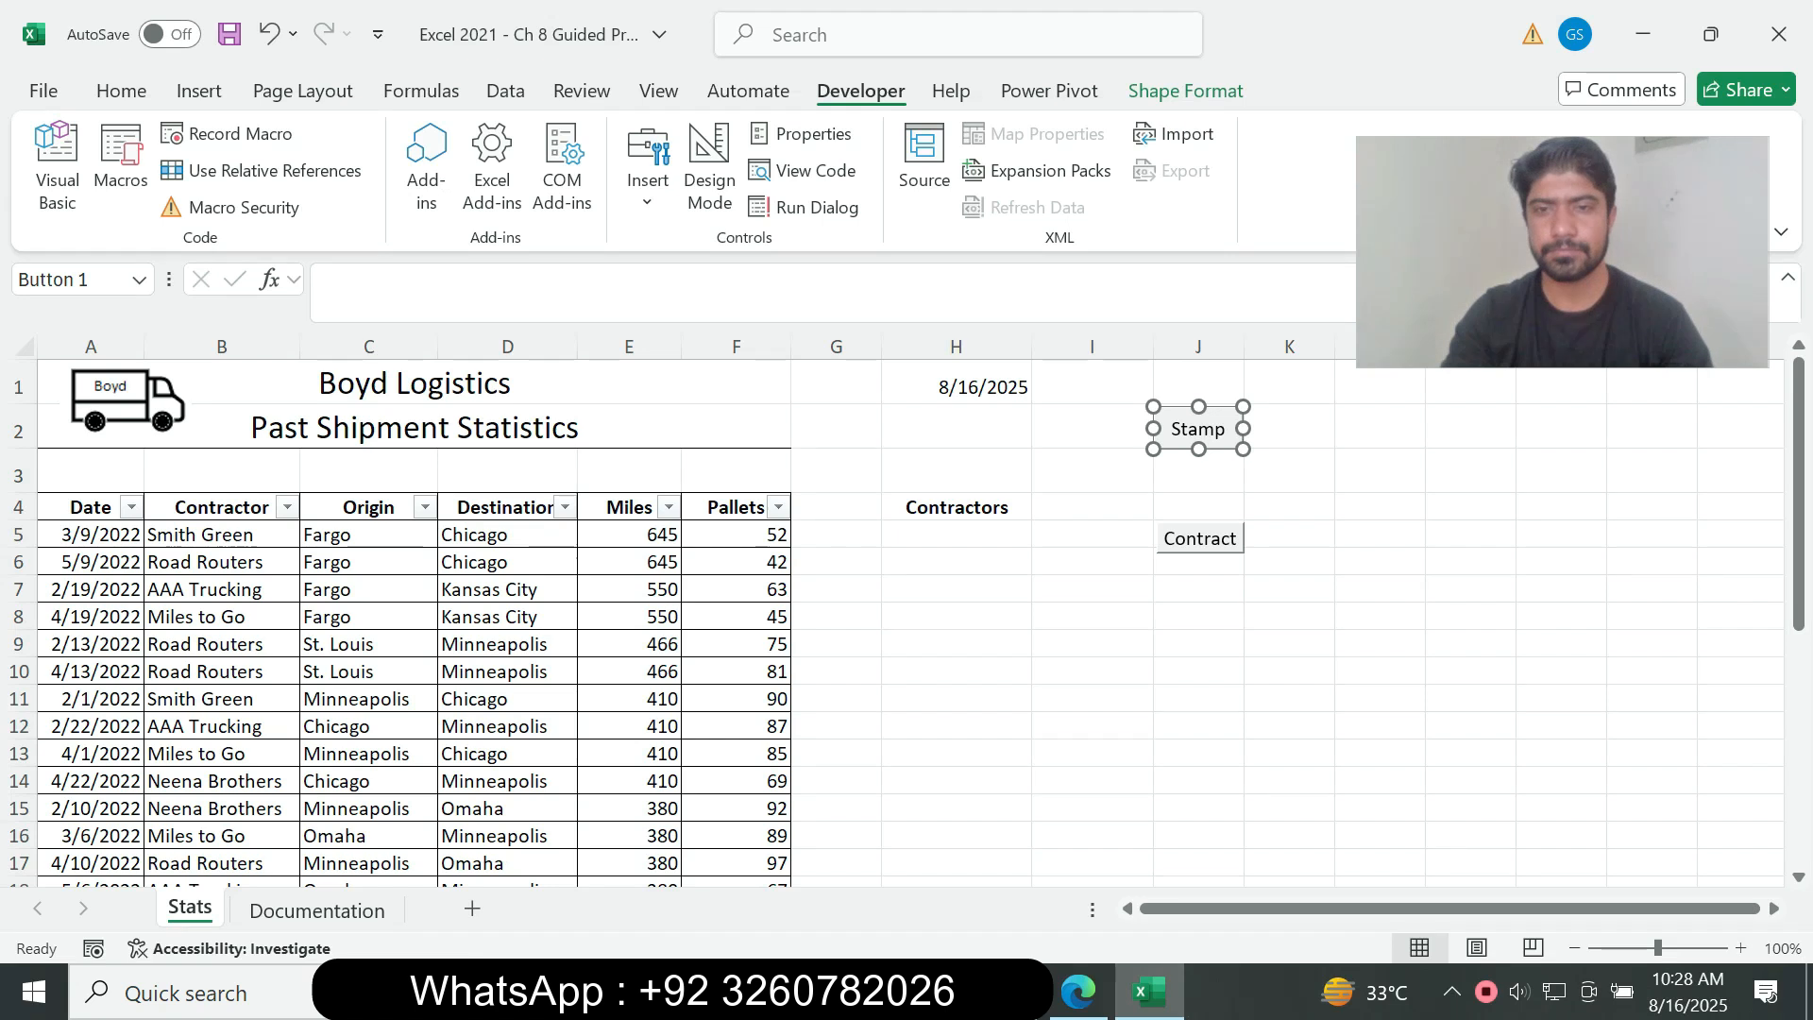
ctrl+right_click(1171, 538)
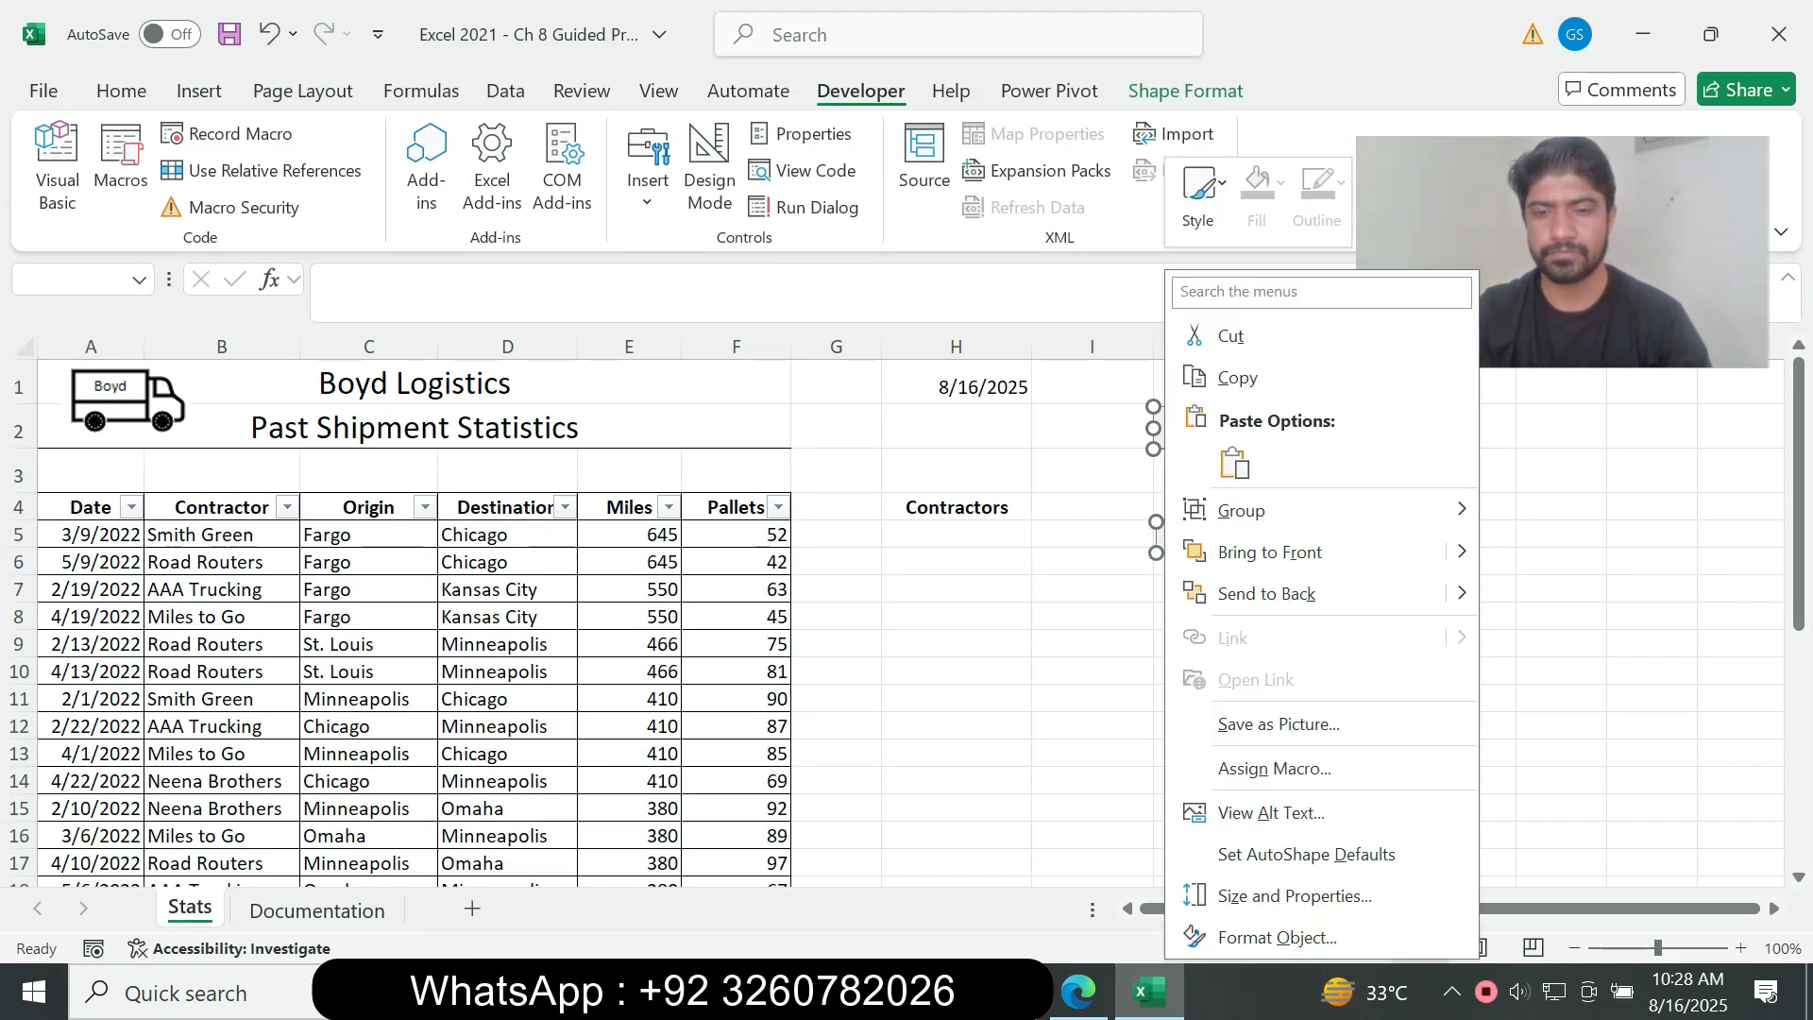
Step: Check instruction 9c in the assignment PDF and left-align the caption text of both selected buttons in Excel
click(1079, 992)
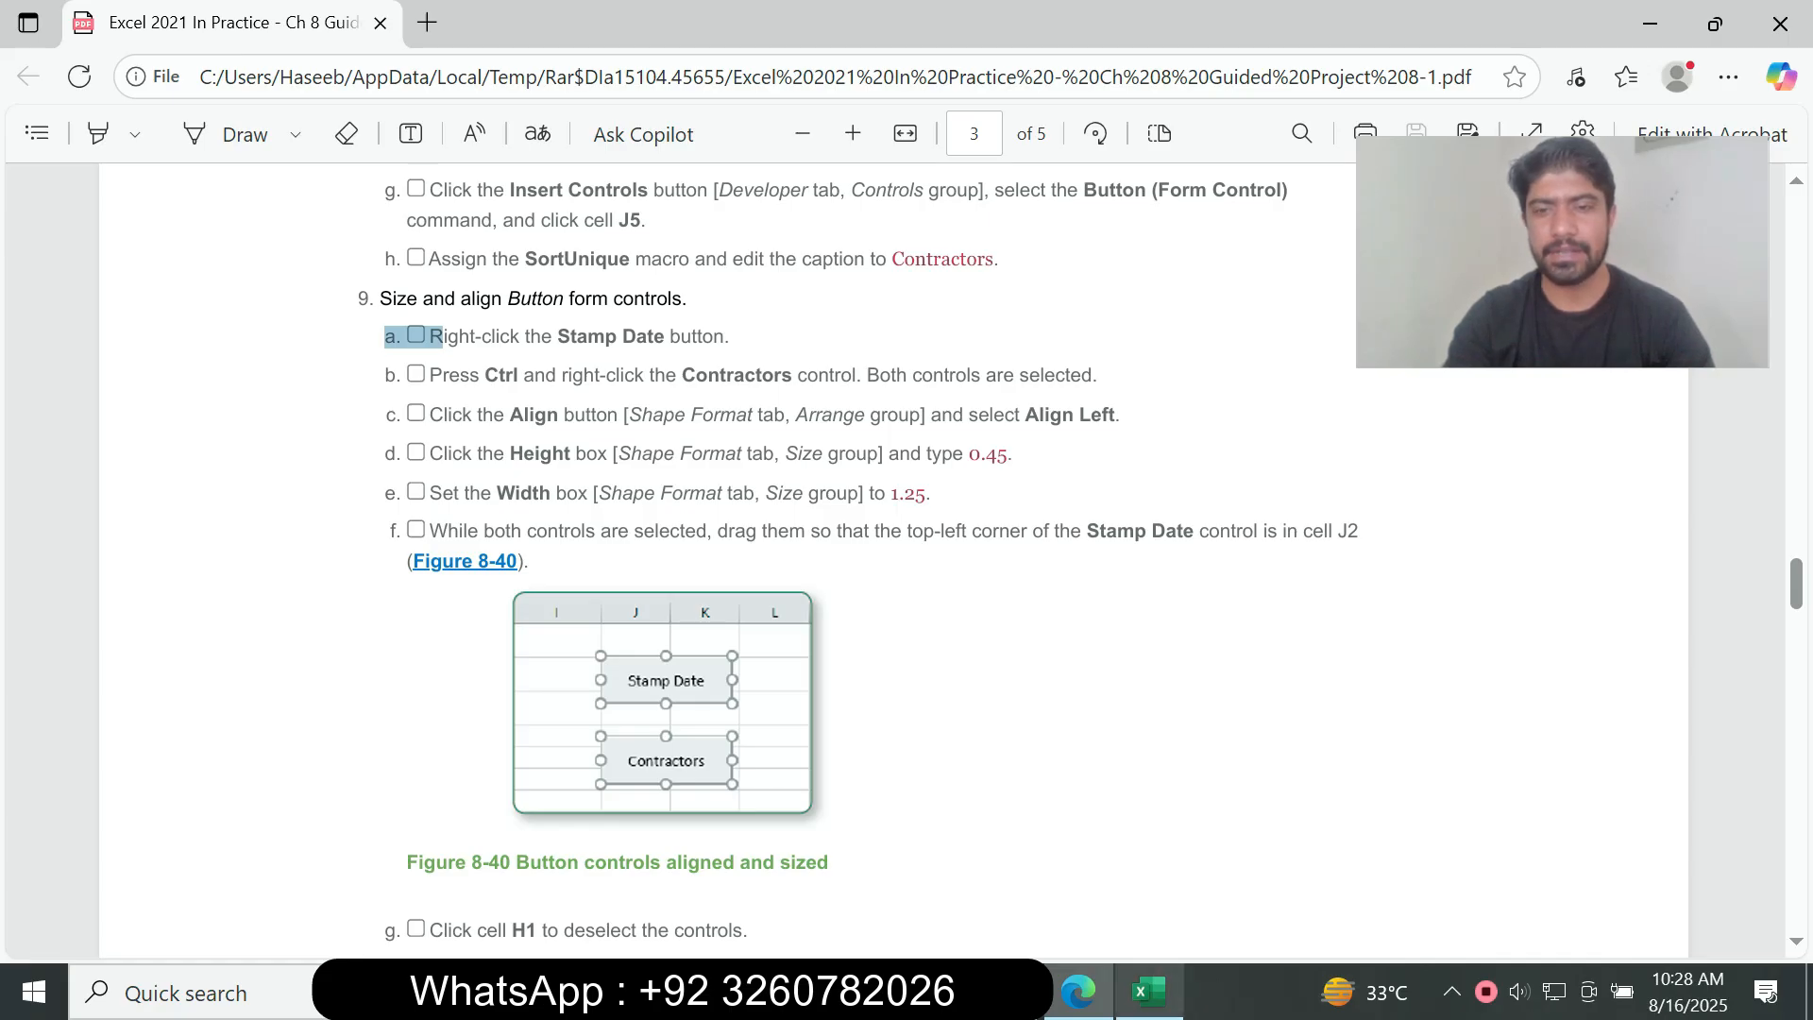
click(1148, 992)
click(121, 90)
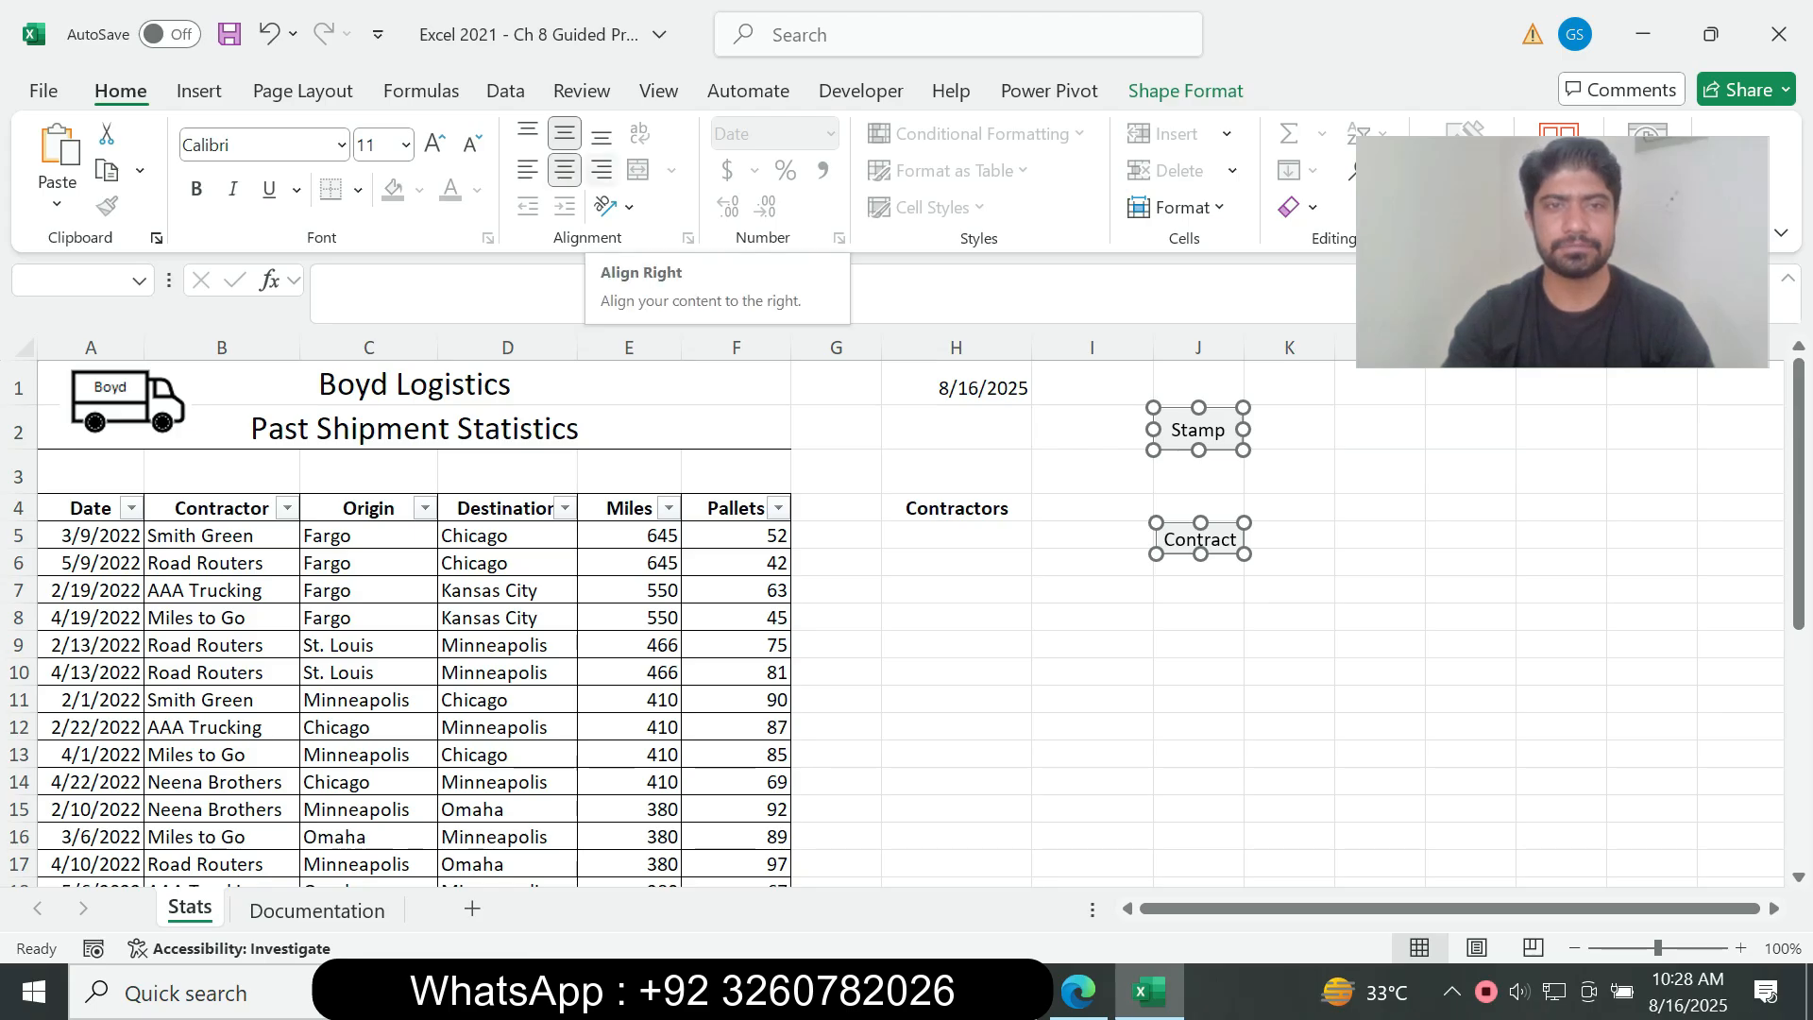
click(528, 170)
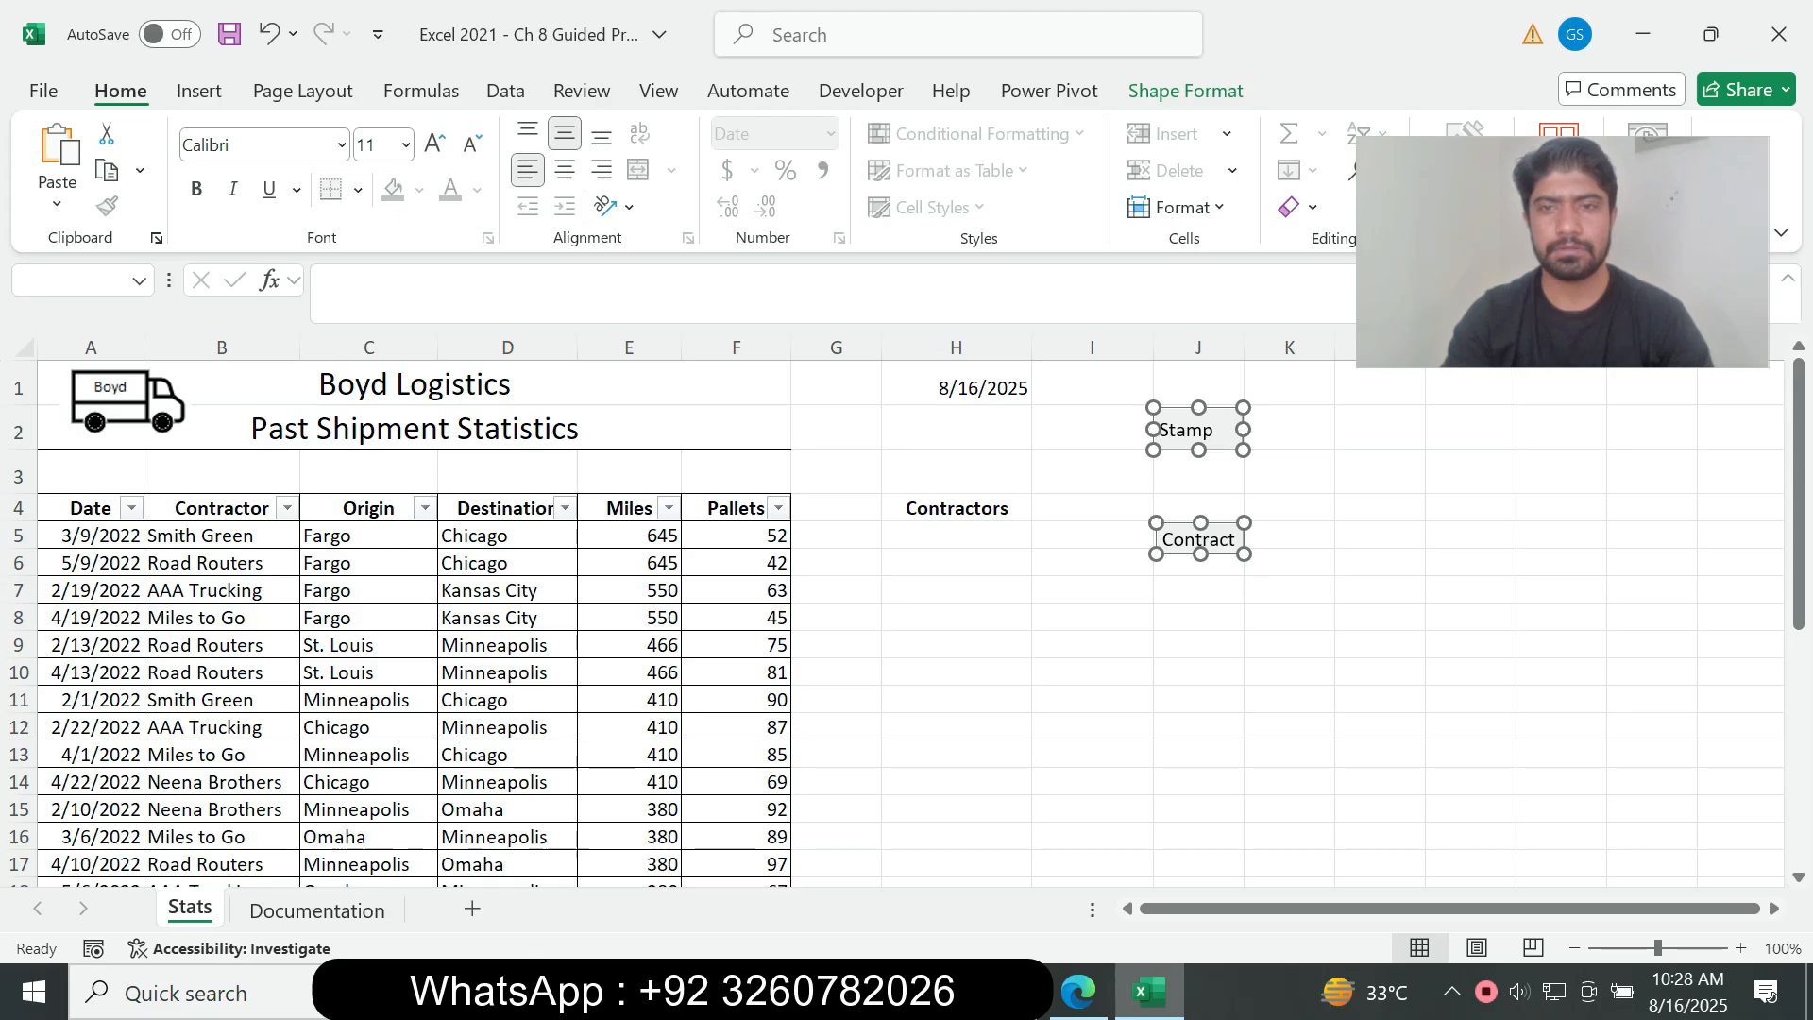
click(1078, 991)
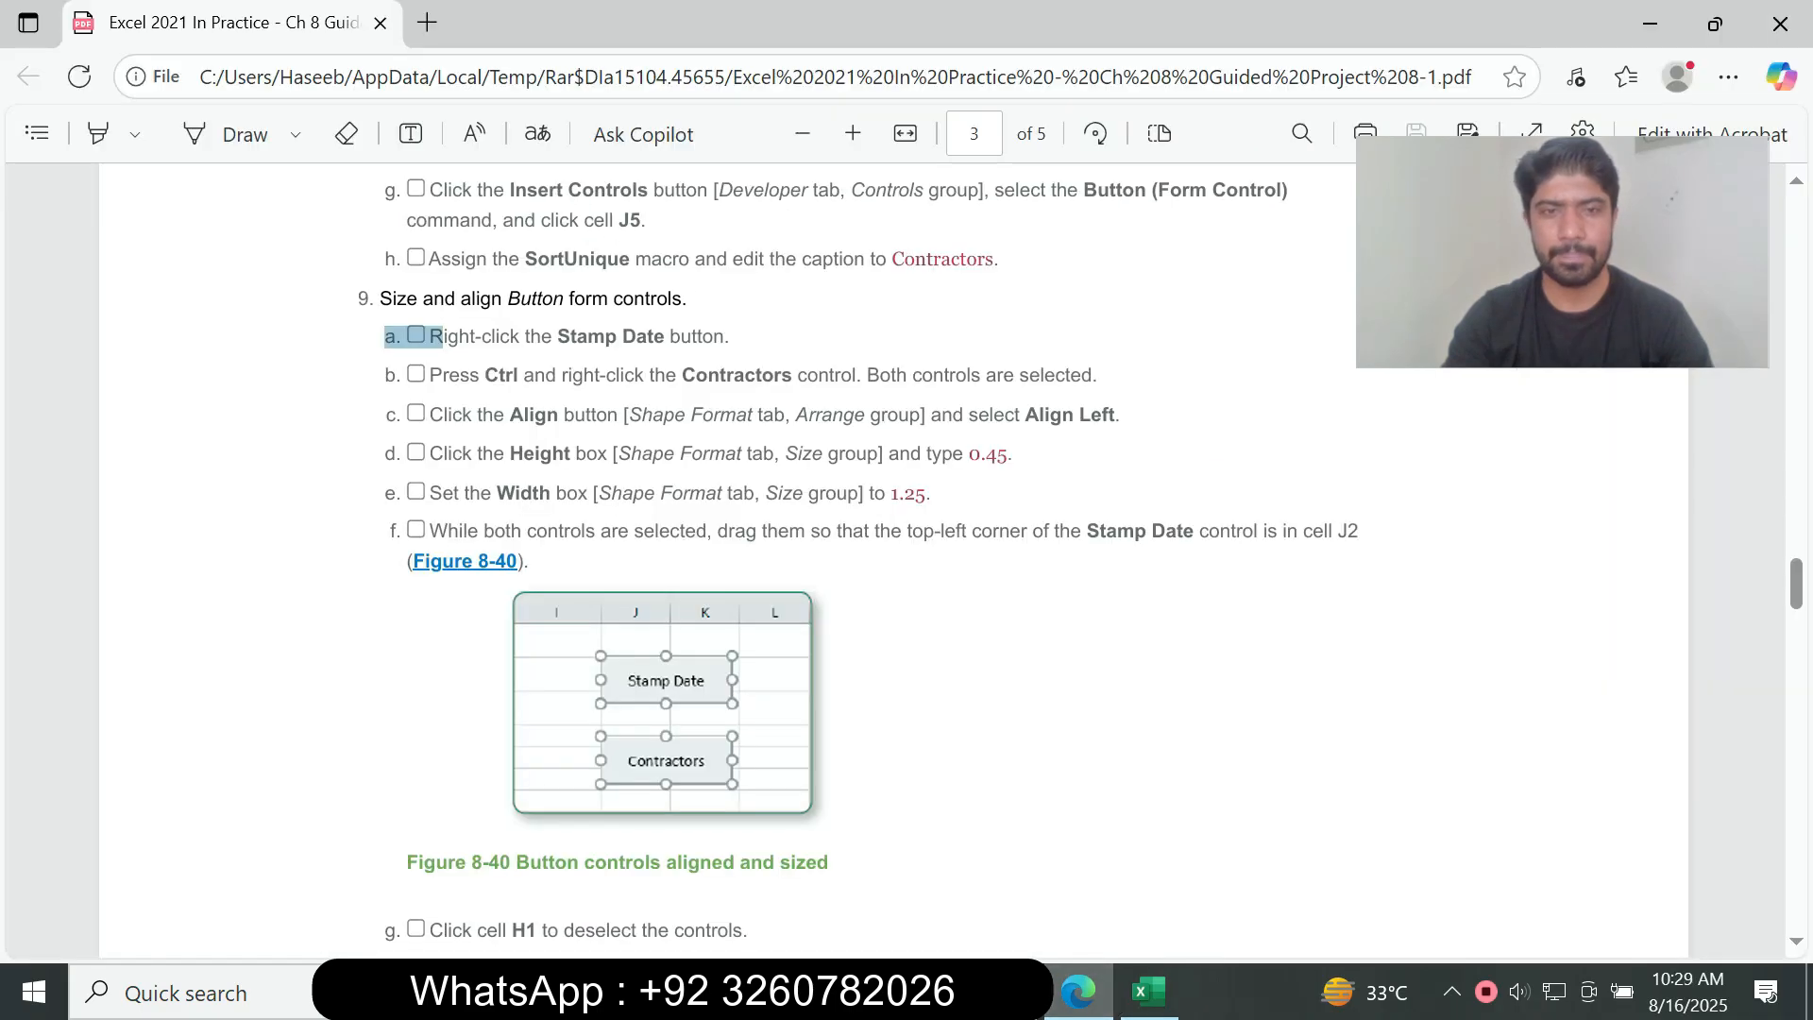
click(1149, 992)
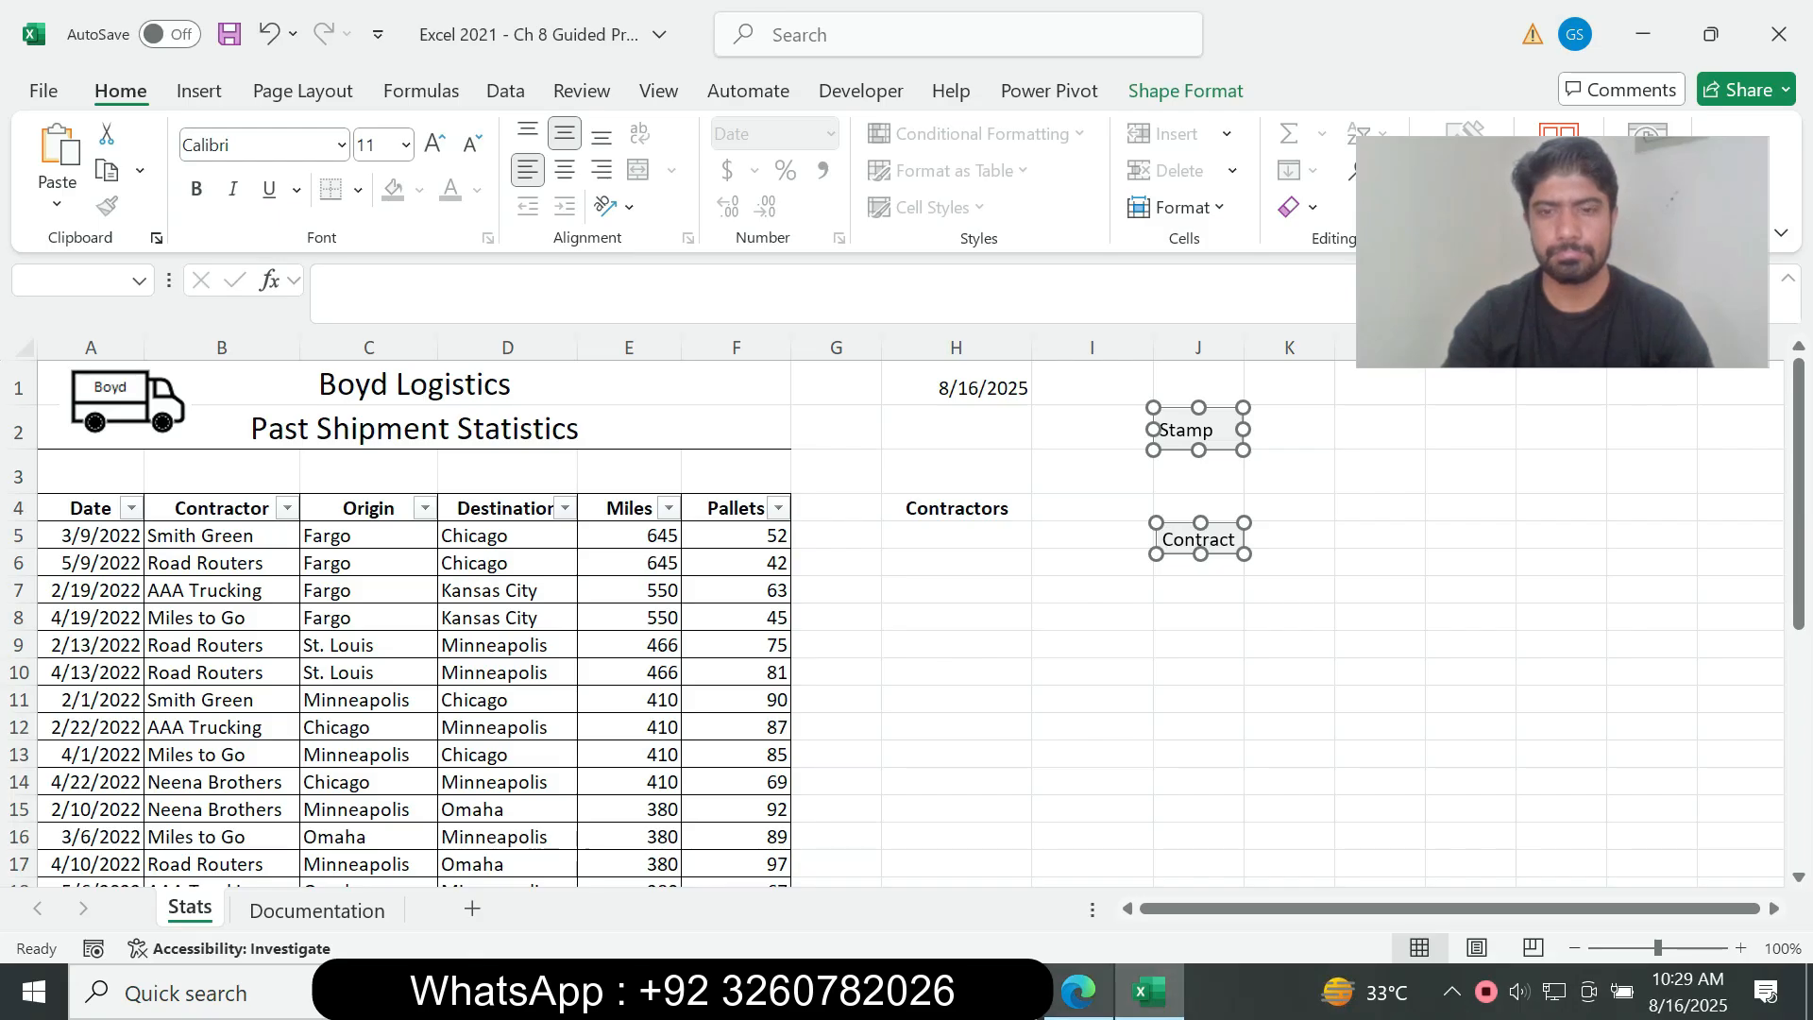
Step: Look up instruction 9d in the assignment PDF and set the height of both selected buttons in Excel to 0.45"
click(1078, 992)
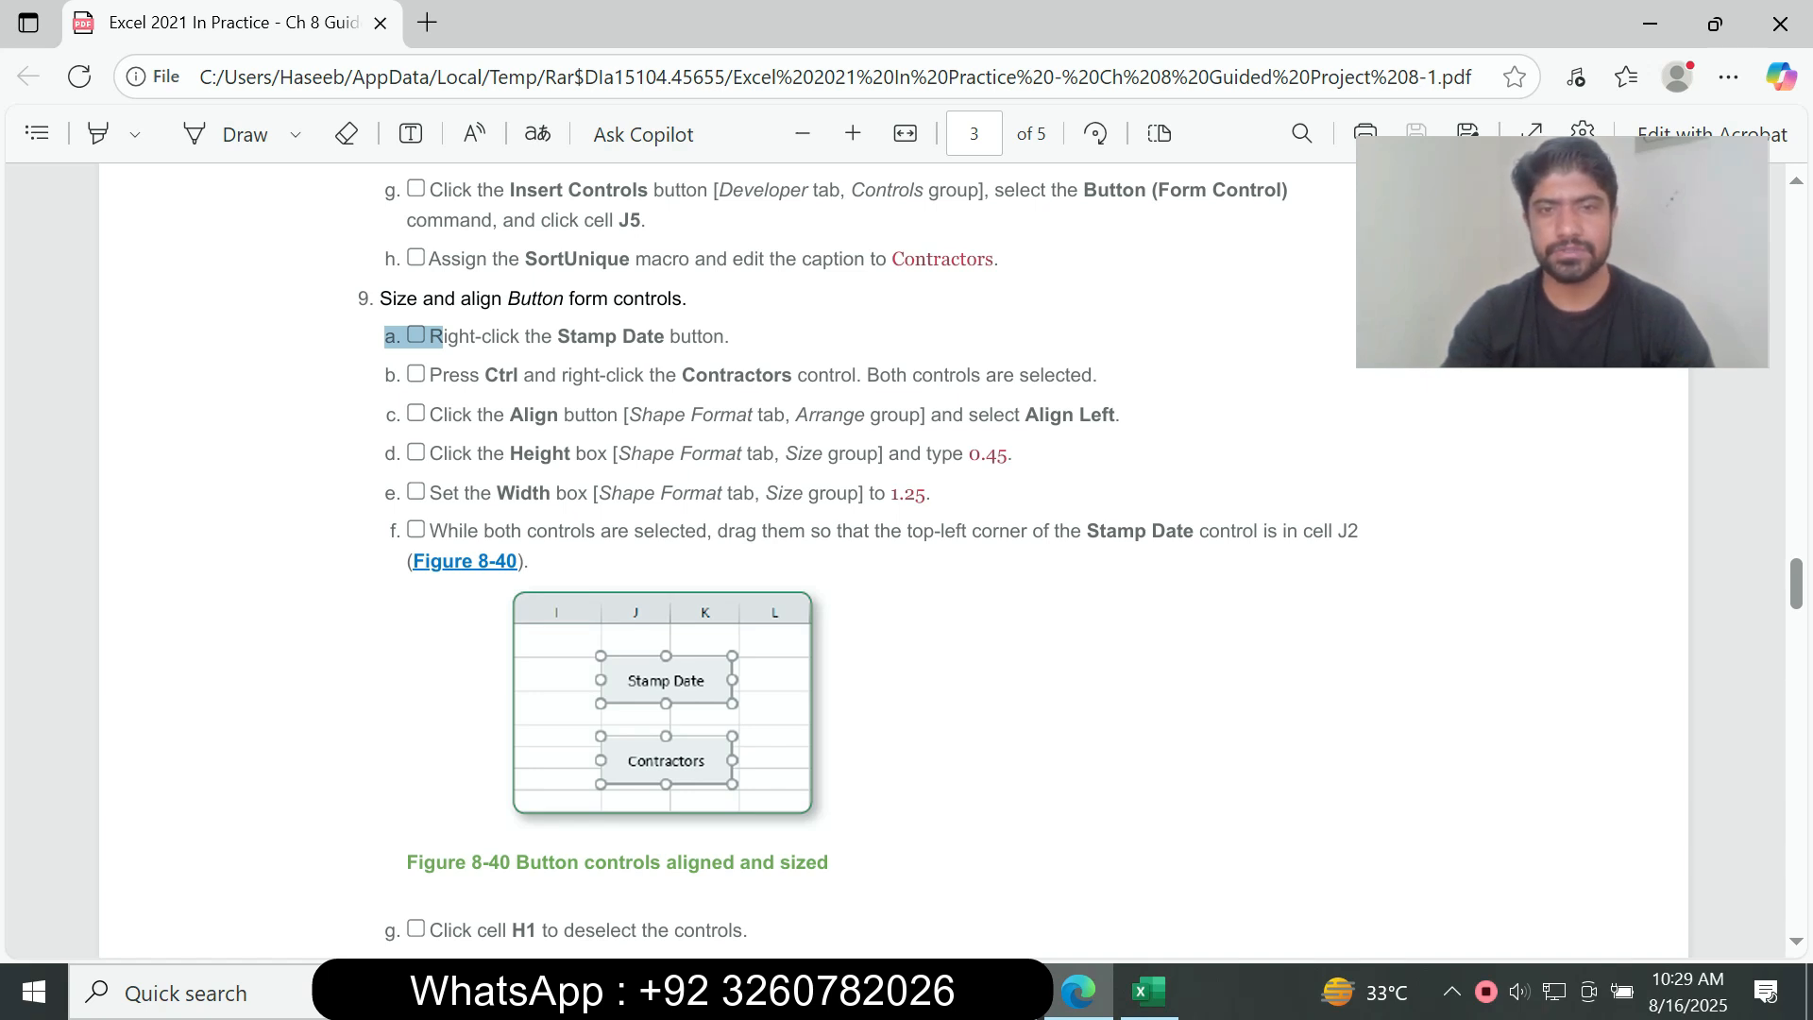
drag(969, 455, 1008, 454)
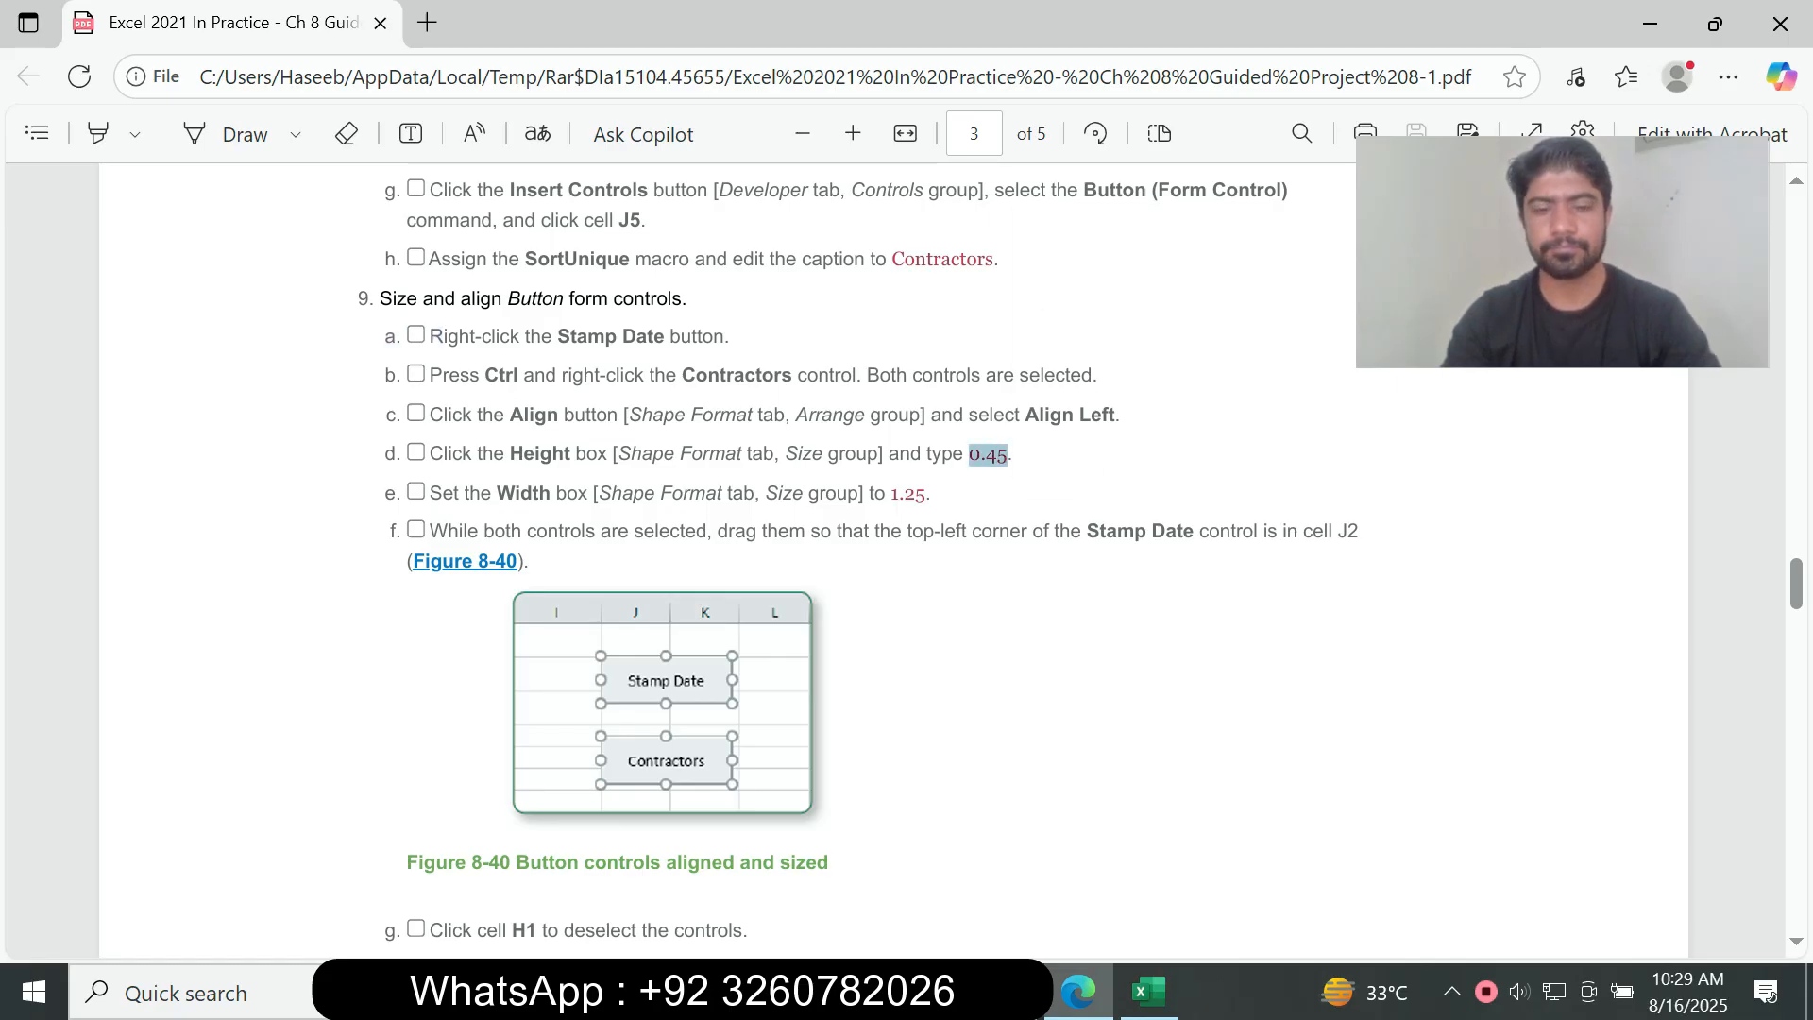
key(alt+Tab)
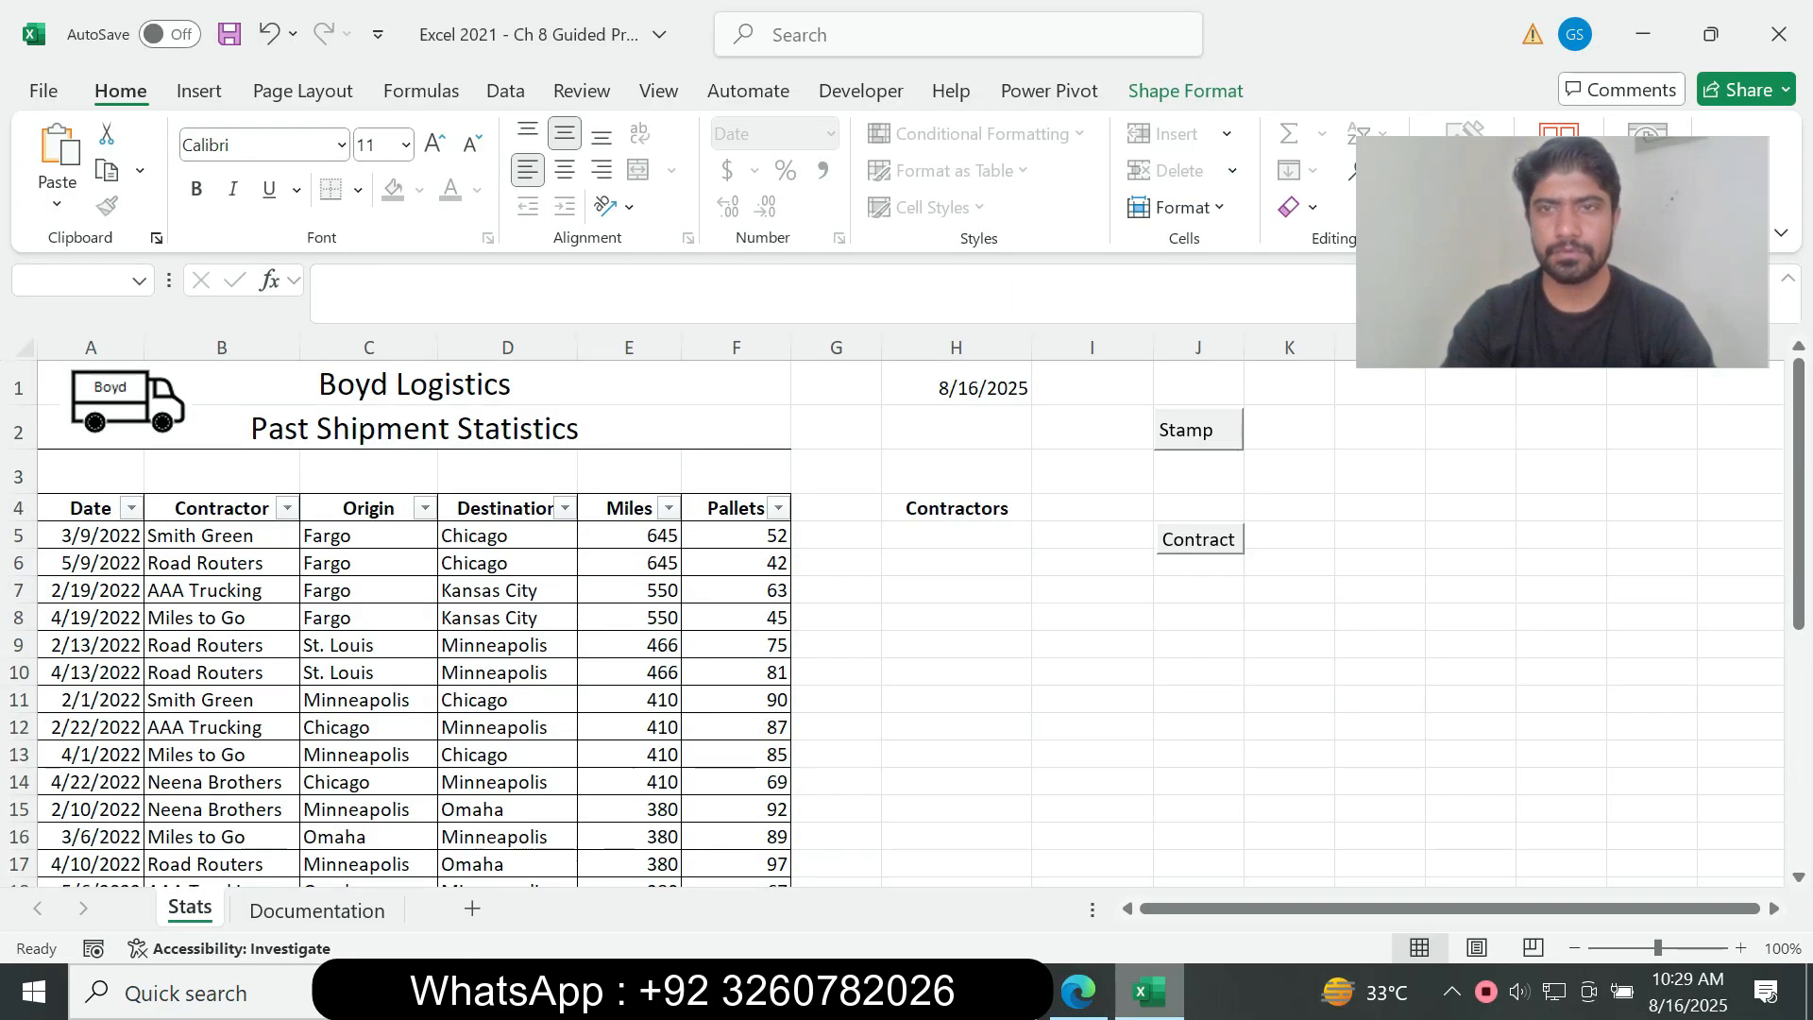
click(1187, 91)
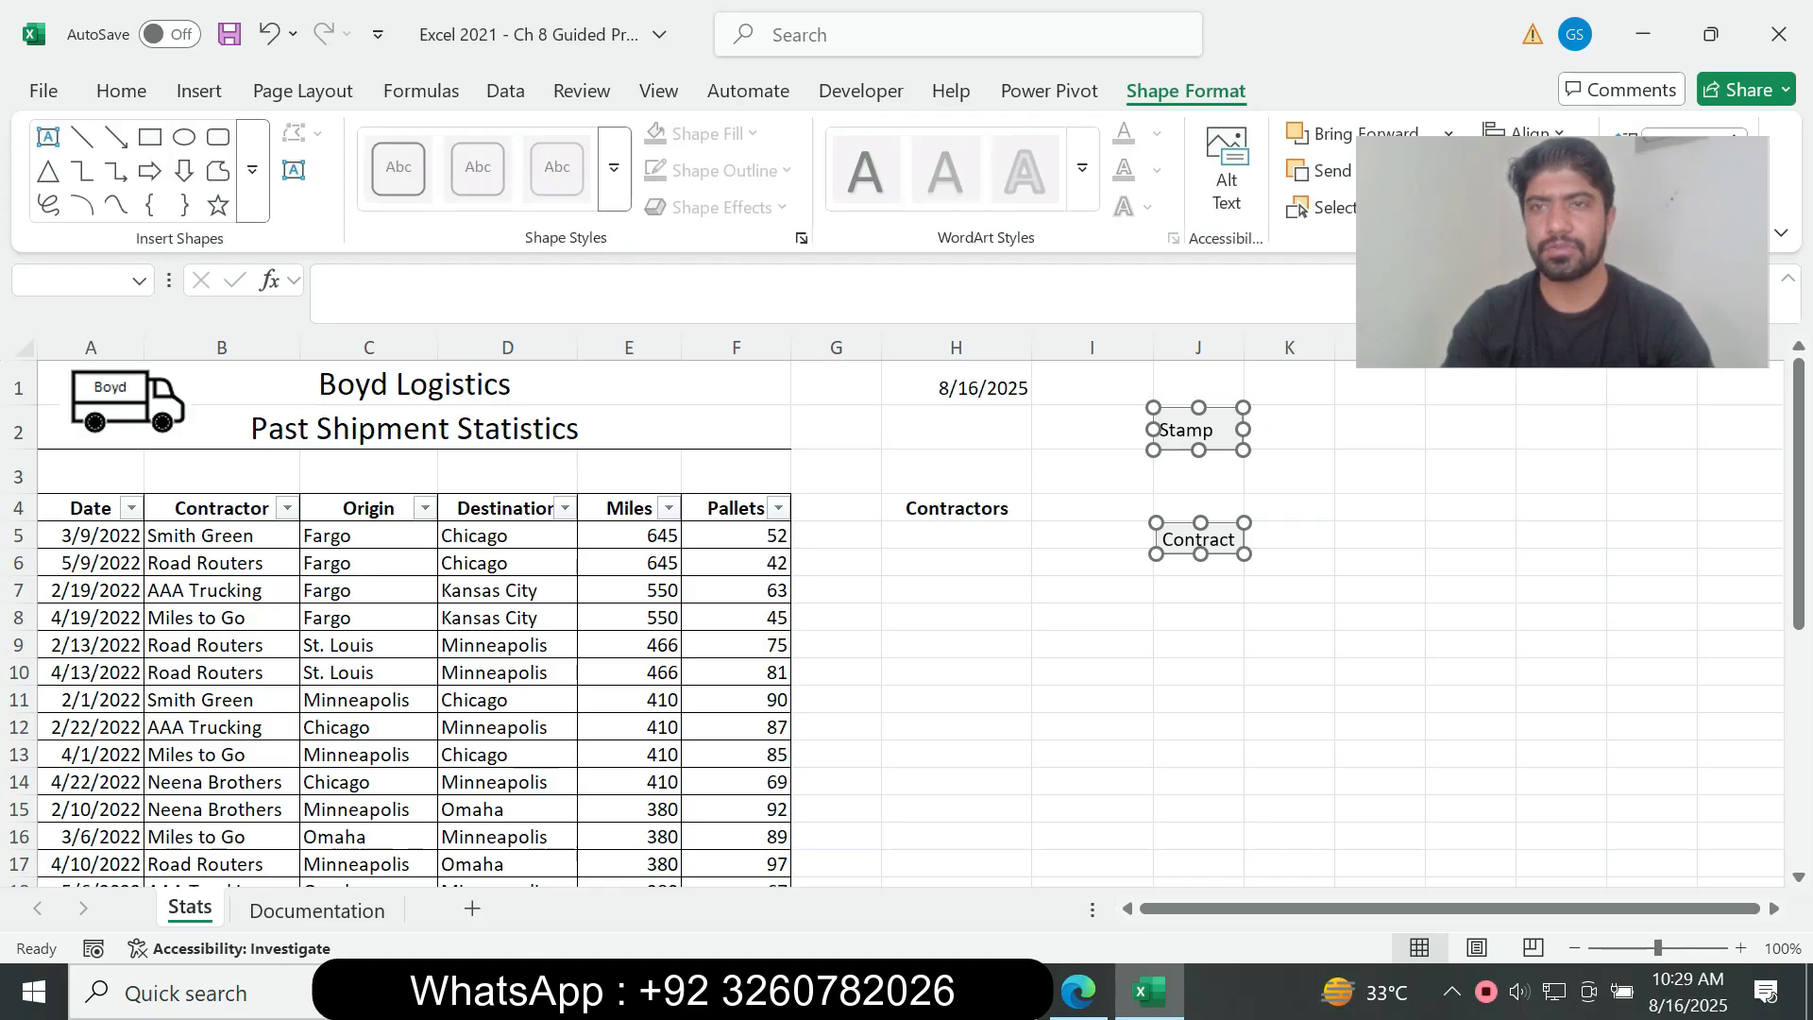
drag(1549, 250, 1614, 460)
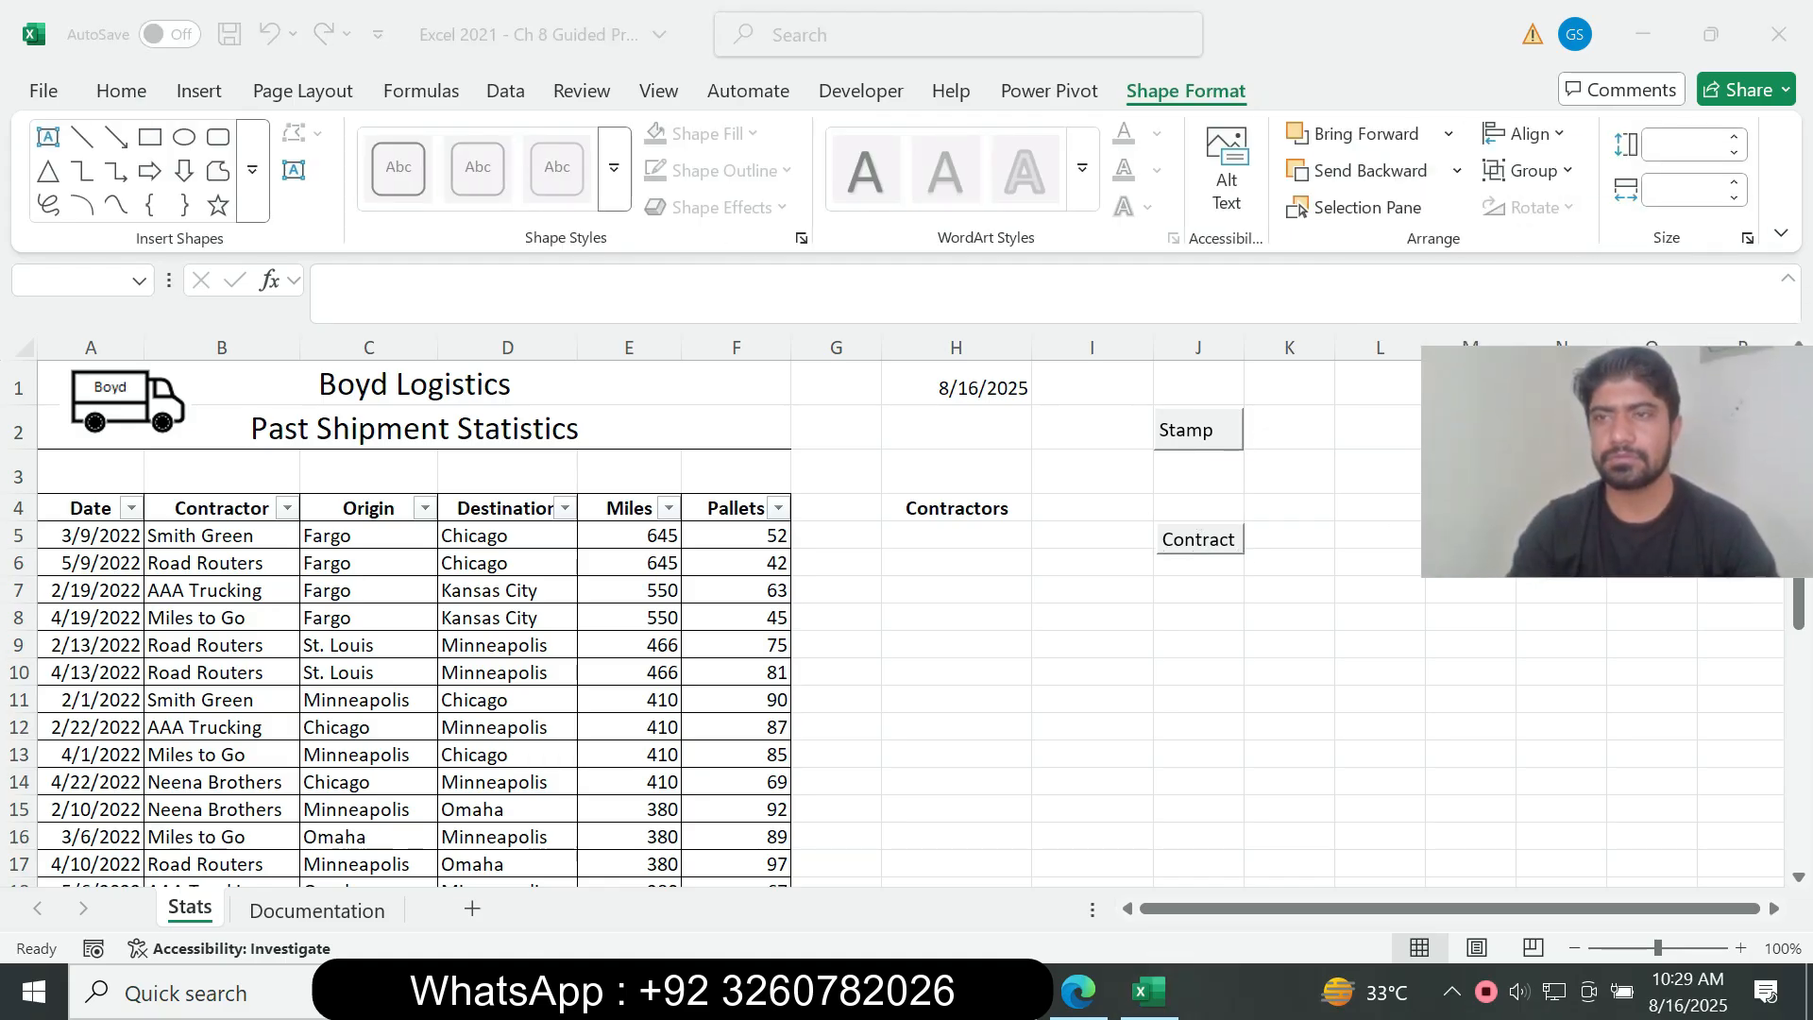
click(1685, 144)
text(0.45)
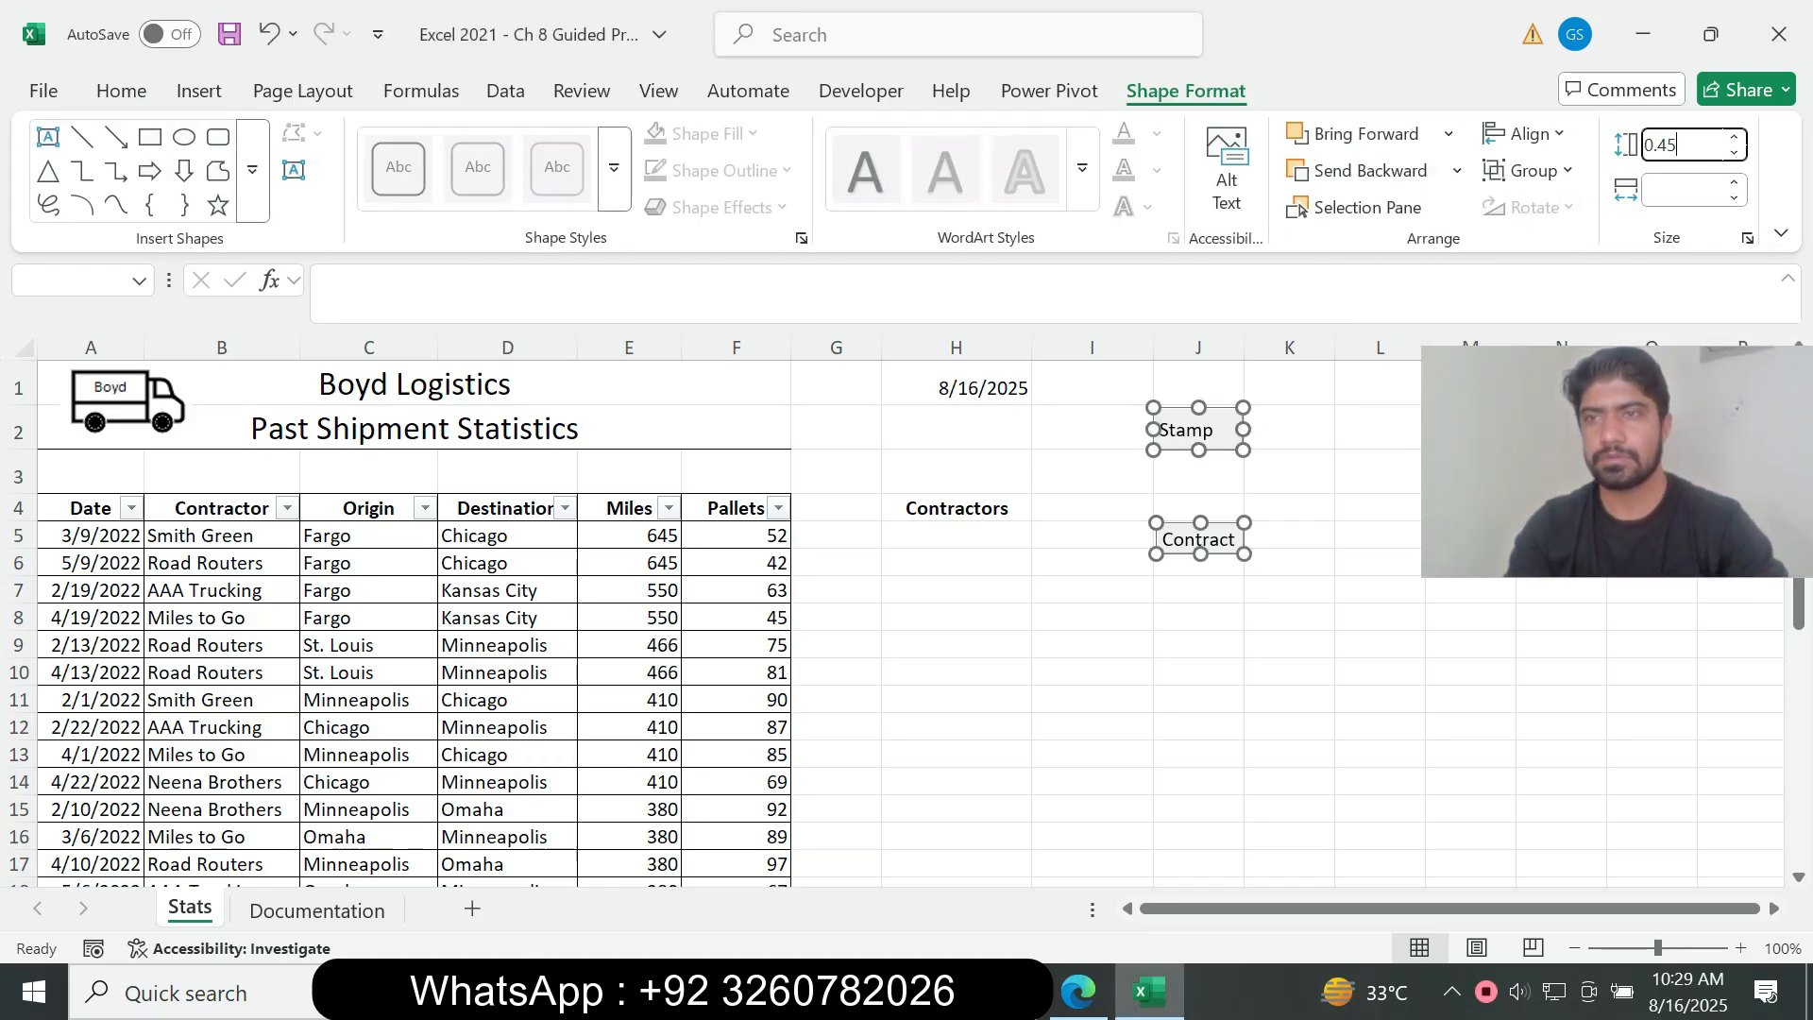
key(Return)
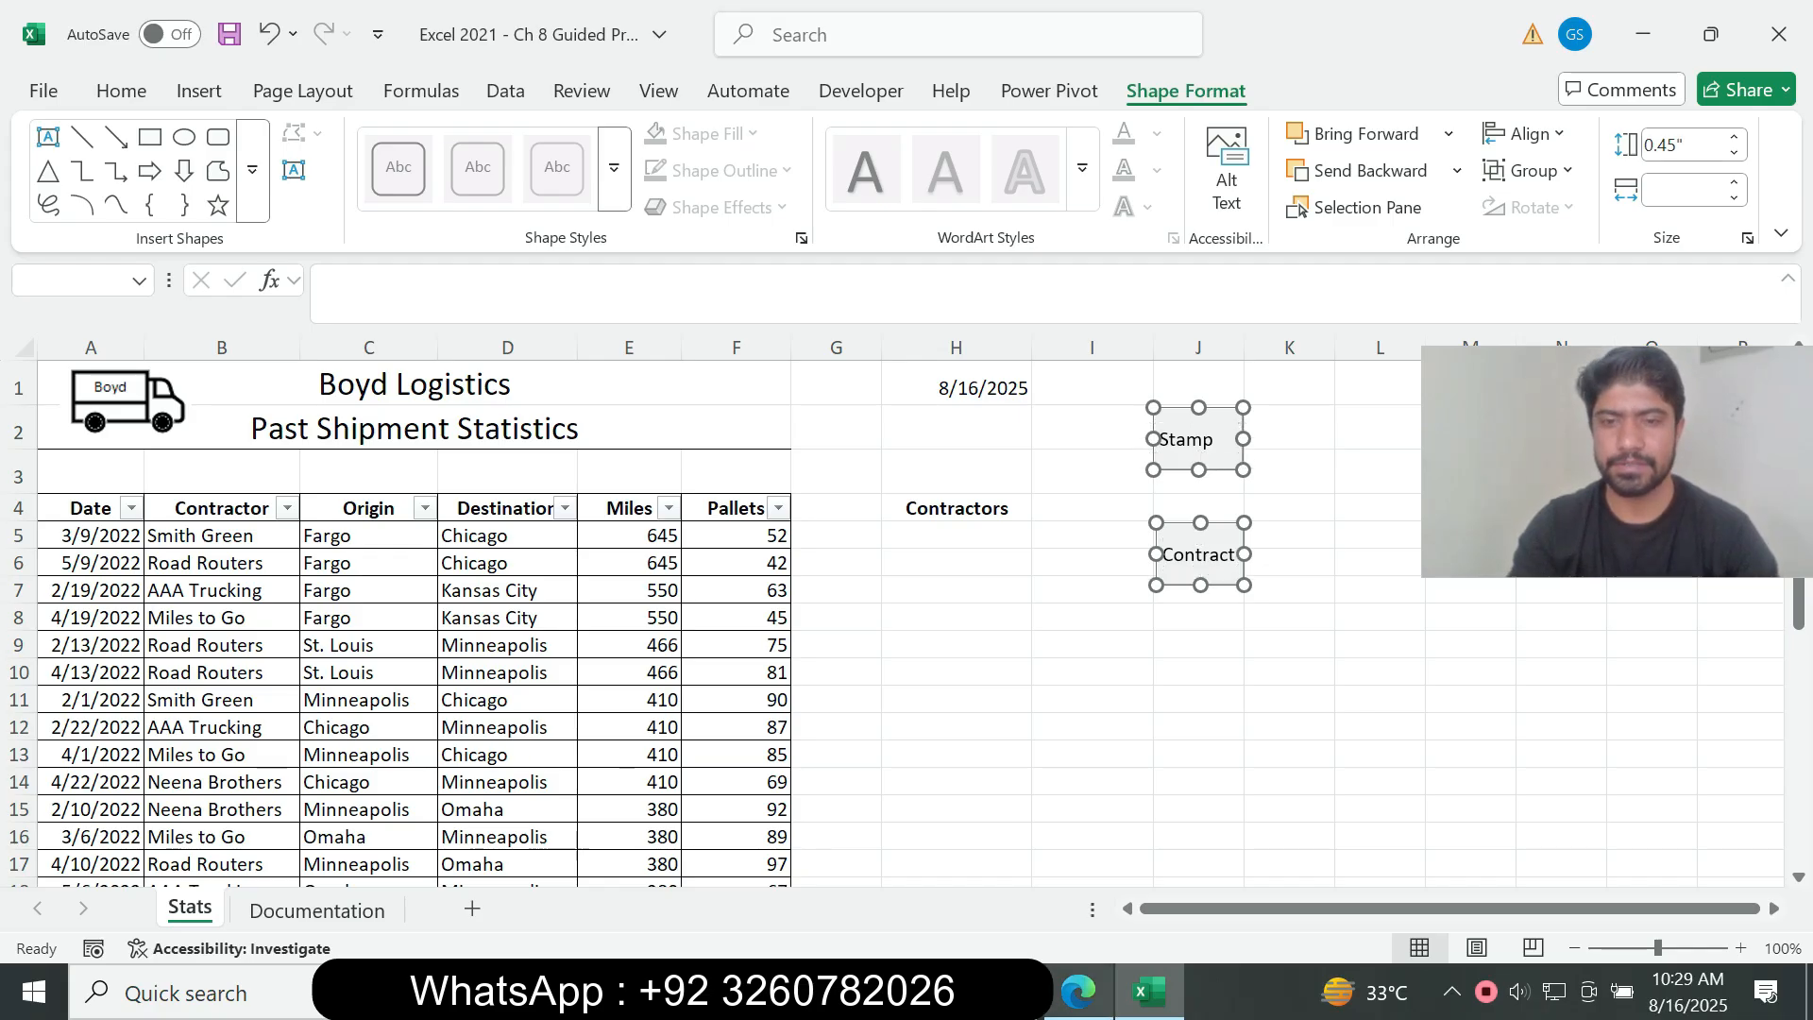
Step: Copy the width from instruction 9e in the assignment PDF and set both selected buttons in Excel to 1.25" wide
key(alt+Tab)
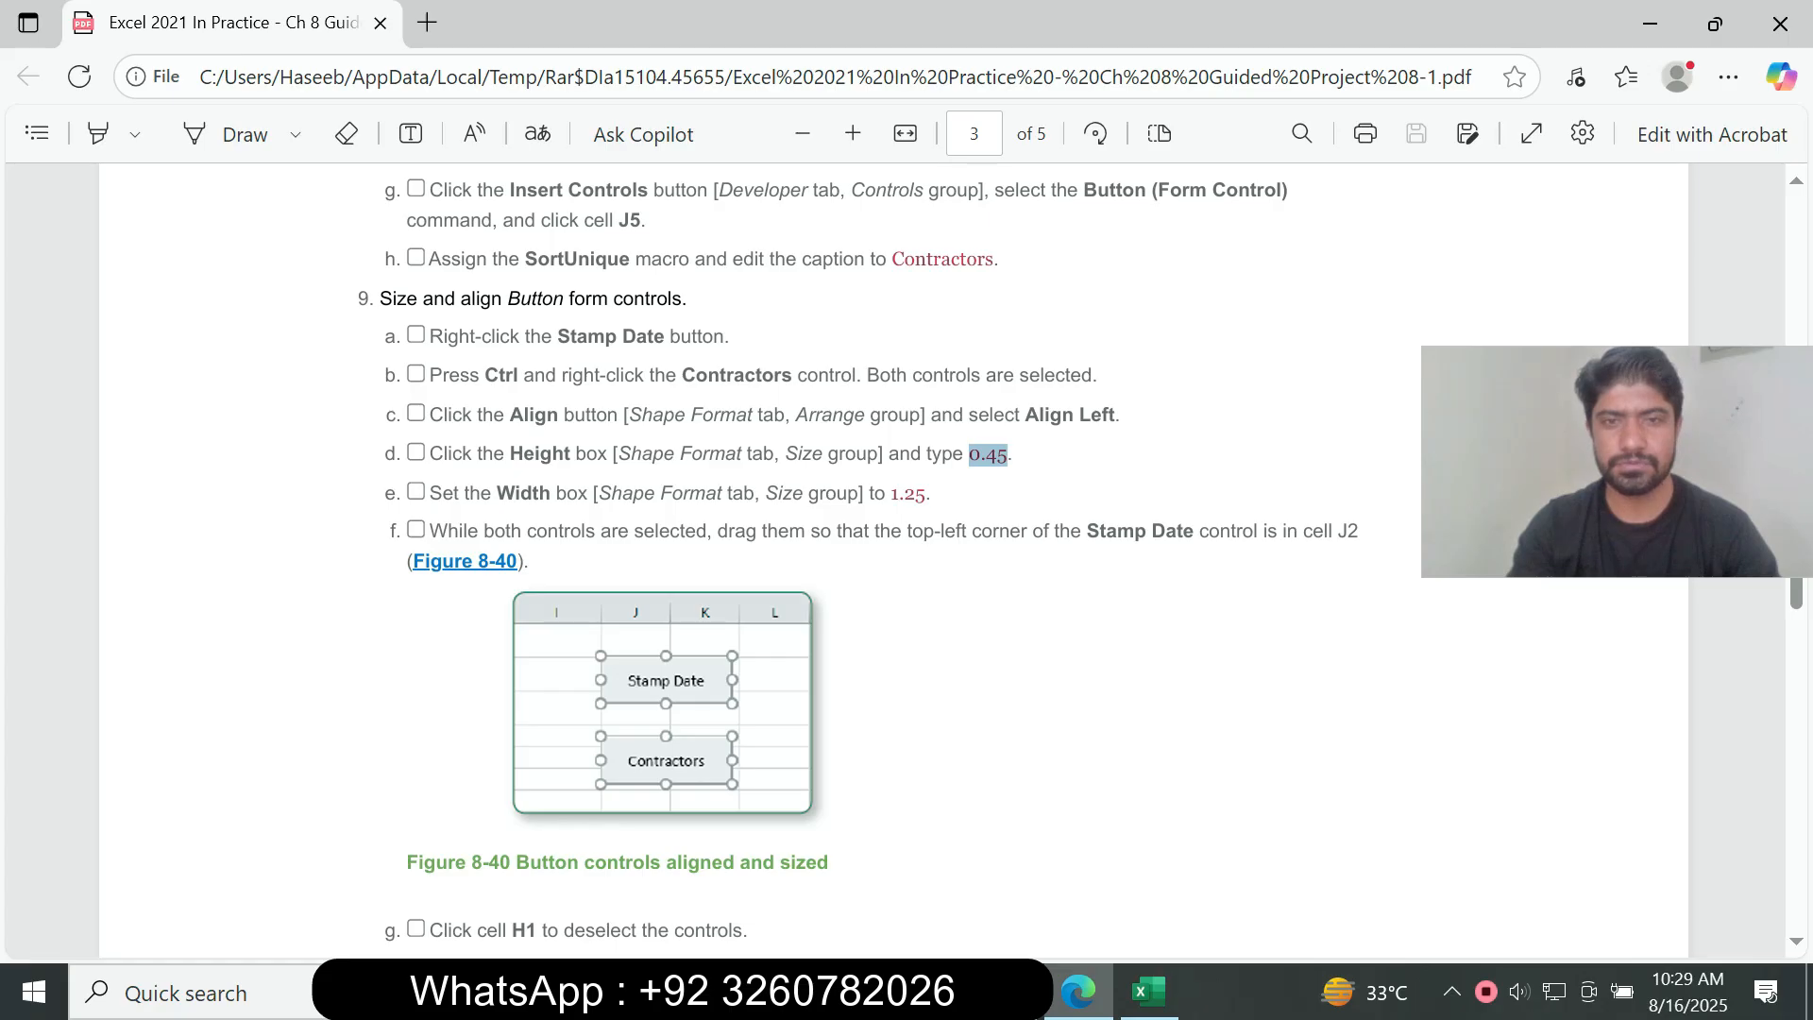
drag(885, 494, 926, 494)
key(ctrl+c)
click(915, 494)
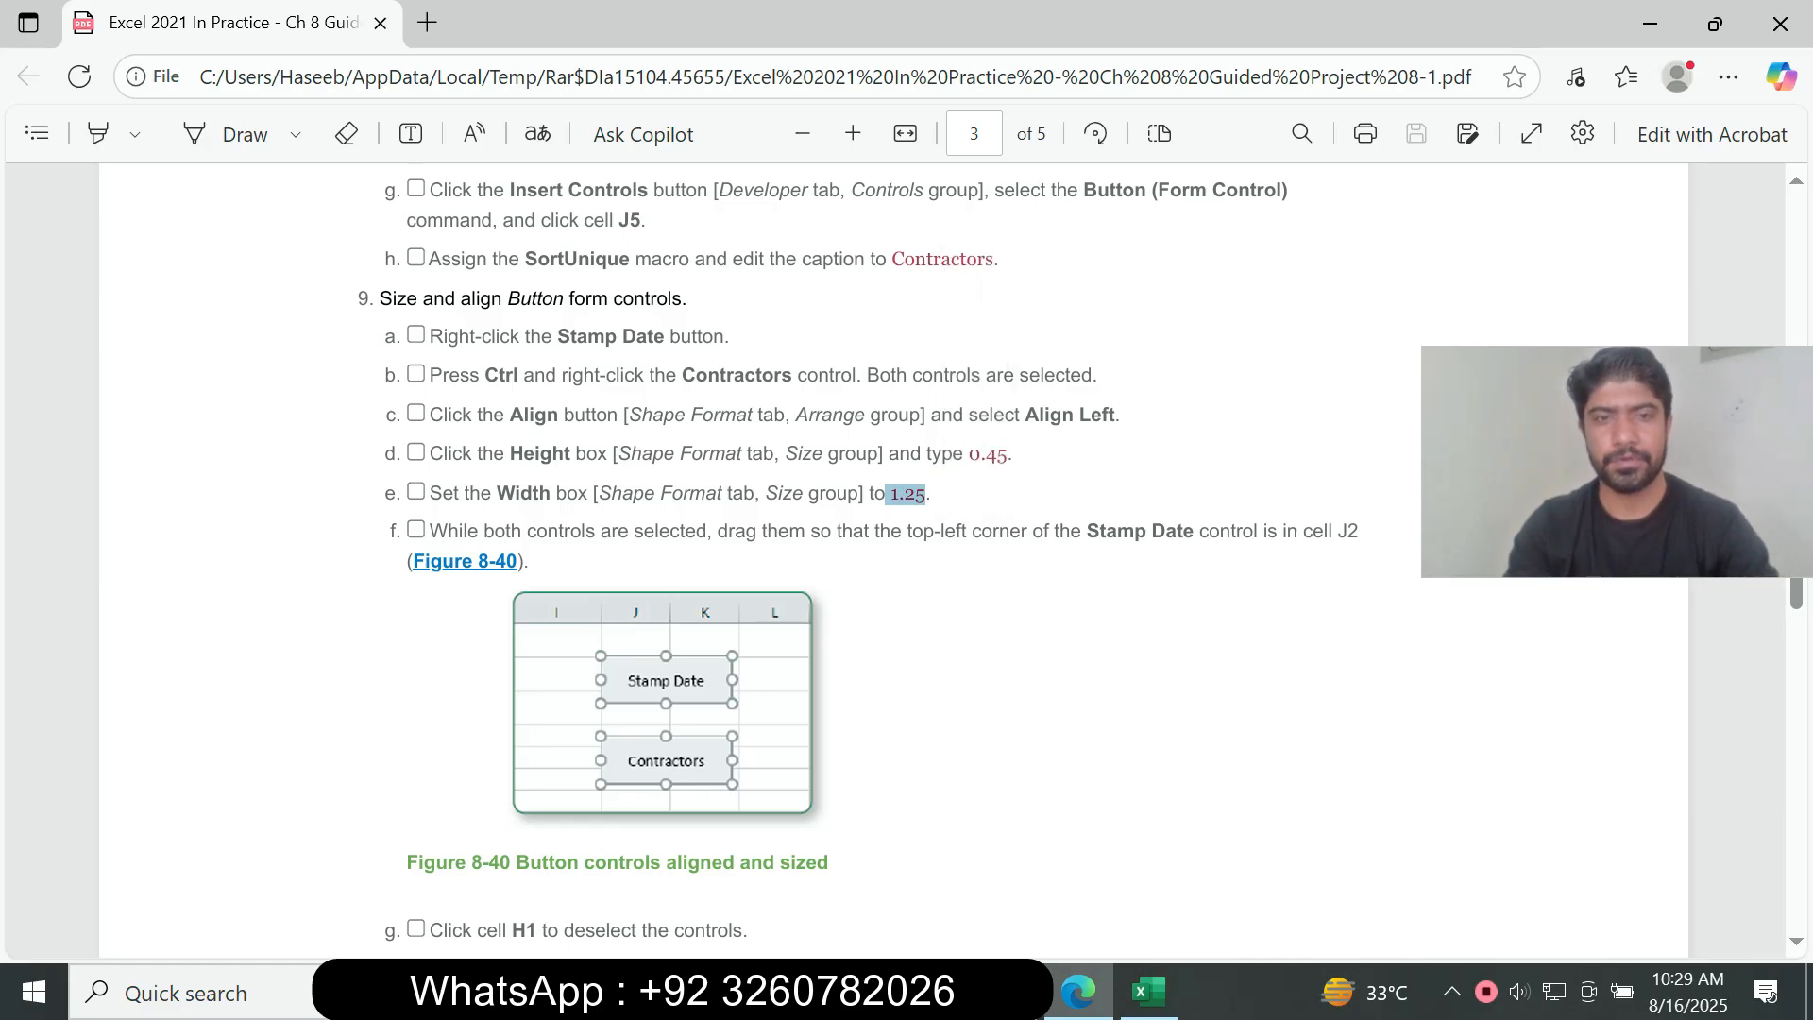
click(1149, 992)
click(1684, 191)
key(ctrl+v)
key(Return)
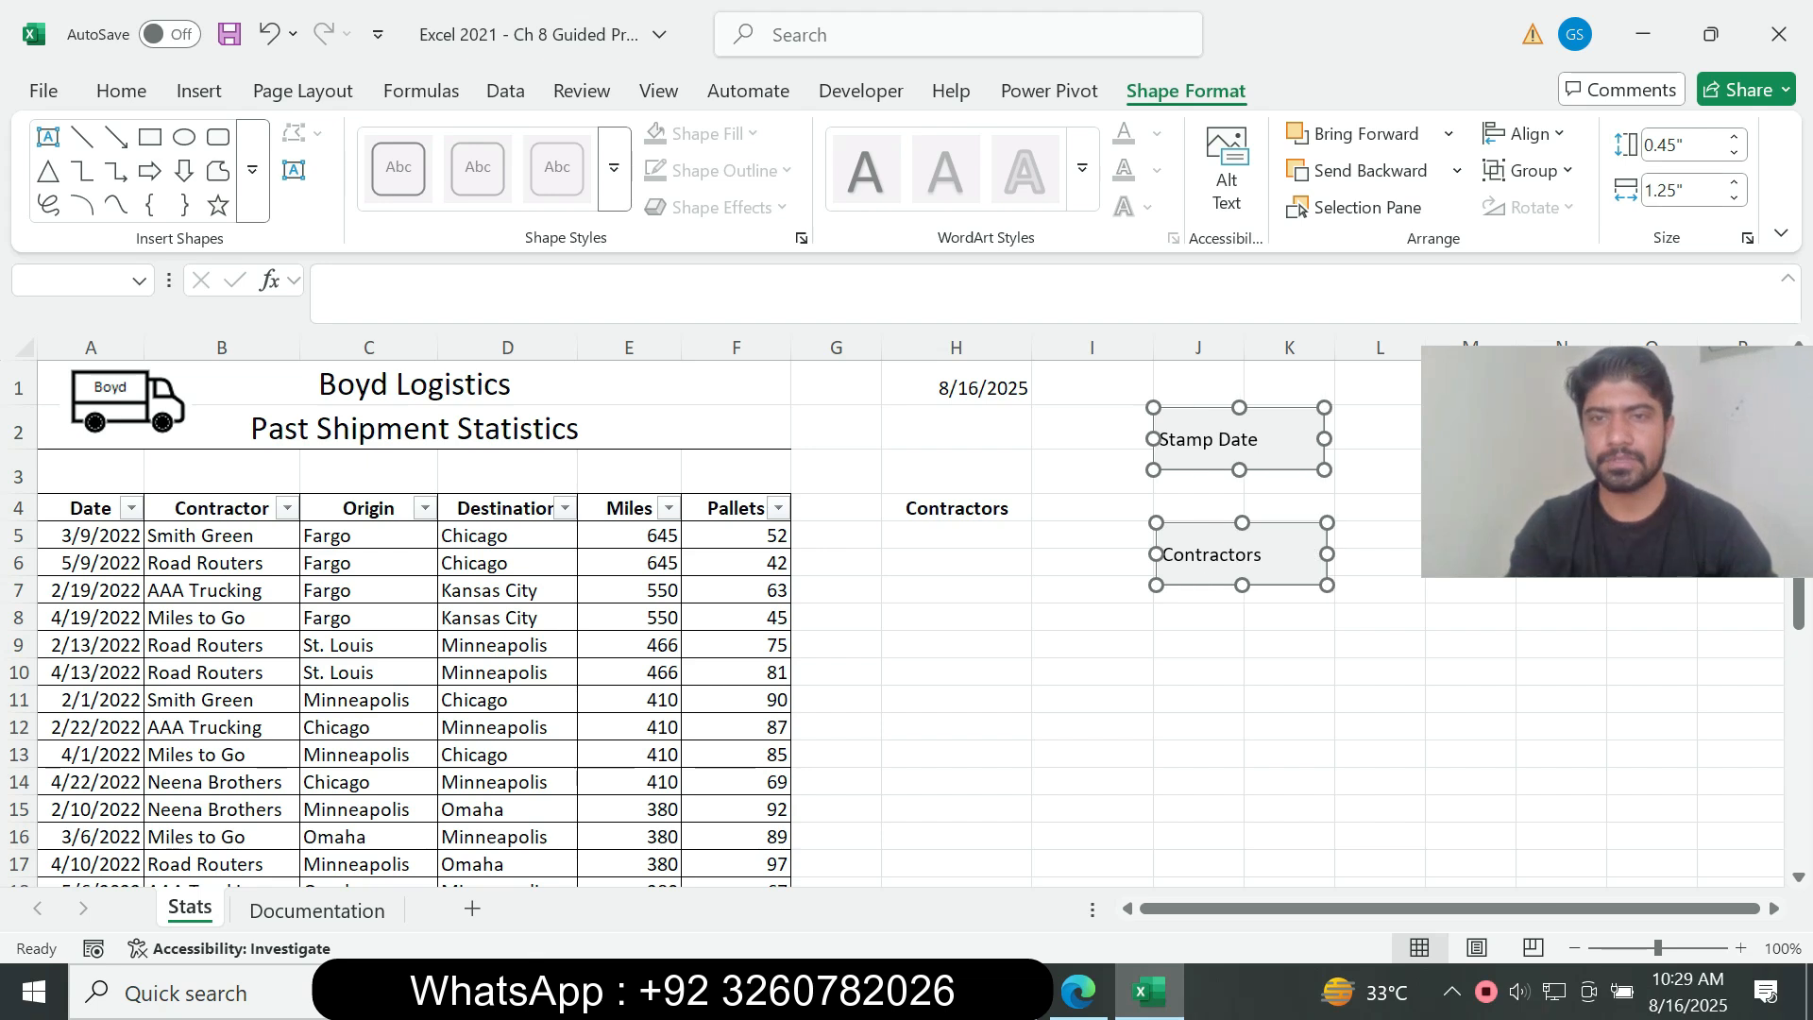
Step: Recheck instruction 9 in the assignment PDF and apply Align Left to the two selected buttons in Excel
click(1078, 992)
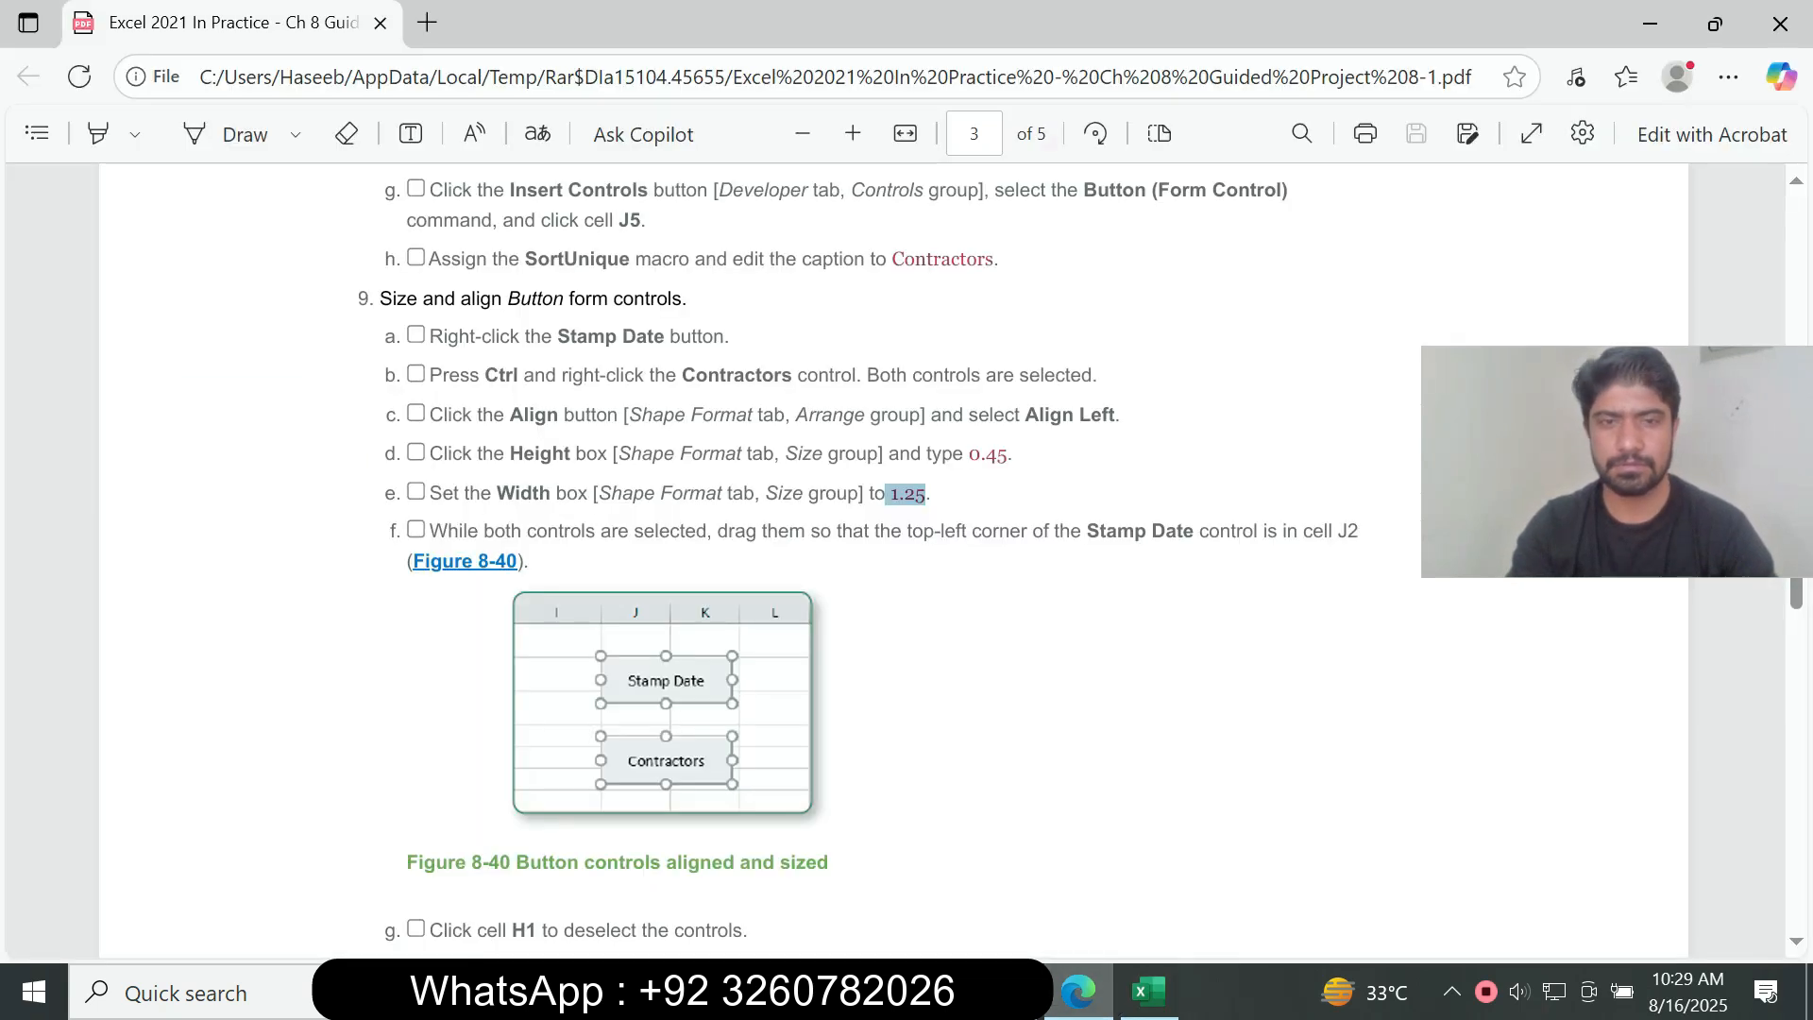
click(1149, 991)
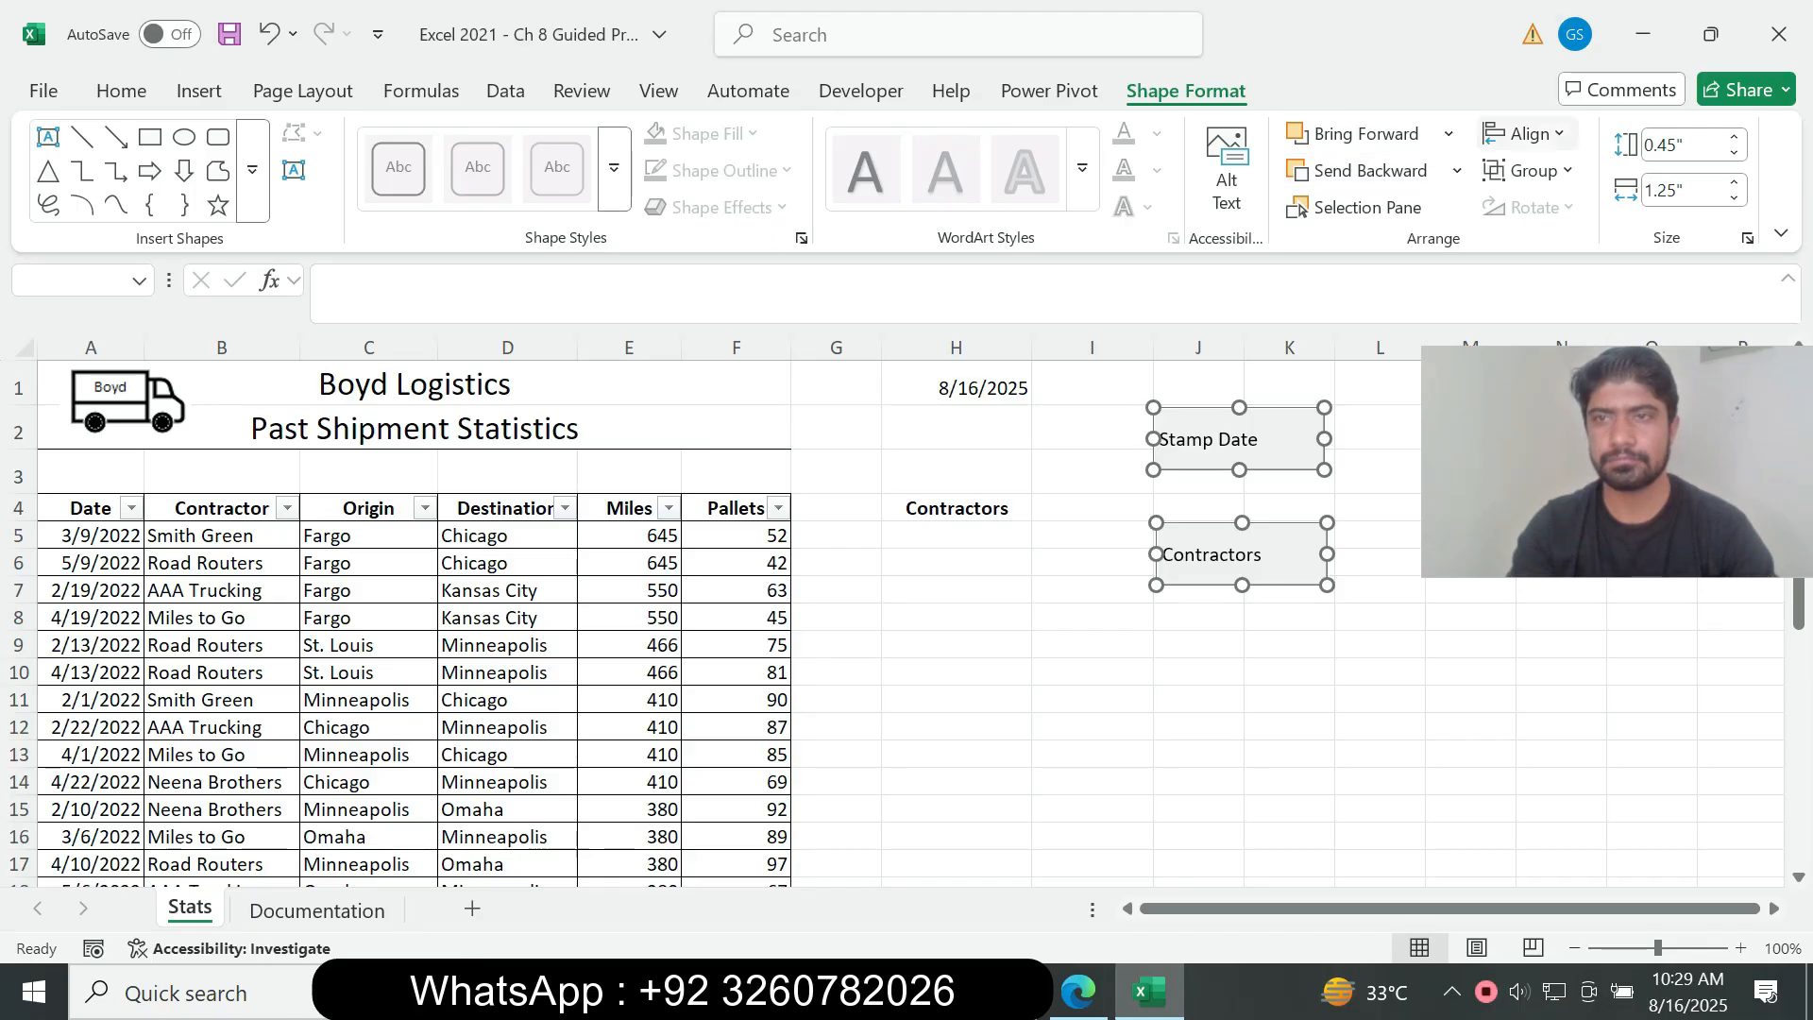
click(1522, 133)
click(1559, 213)
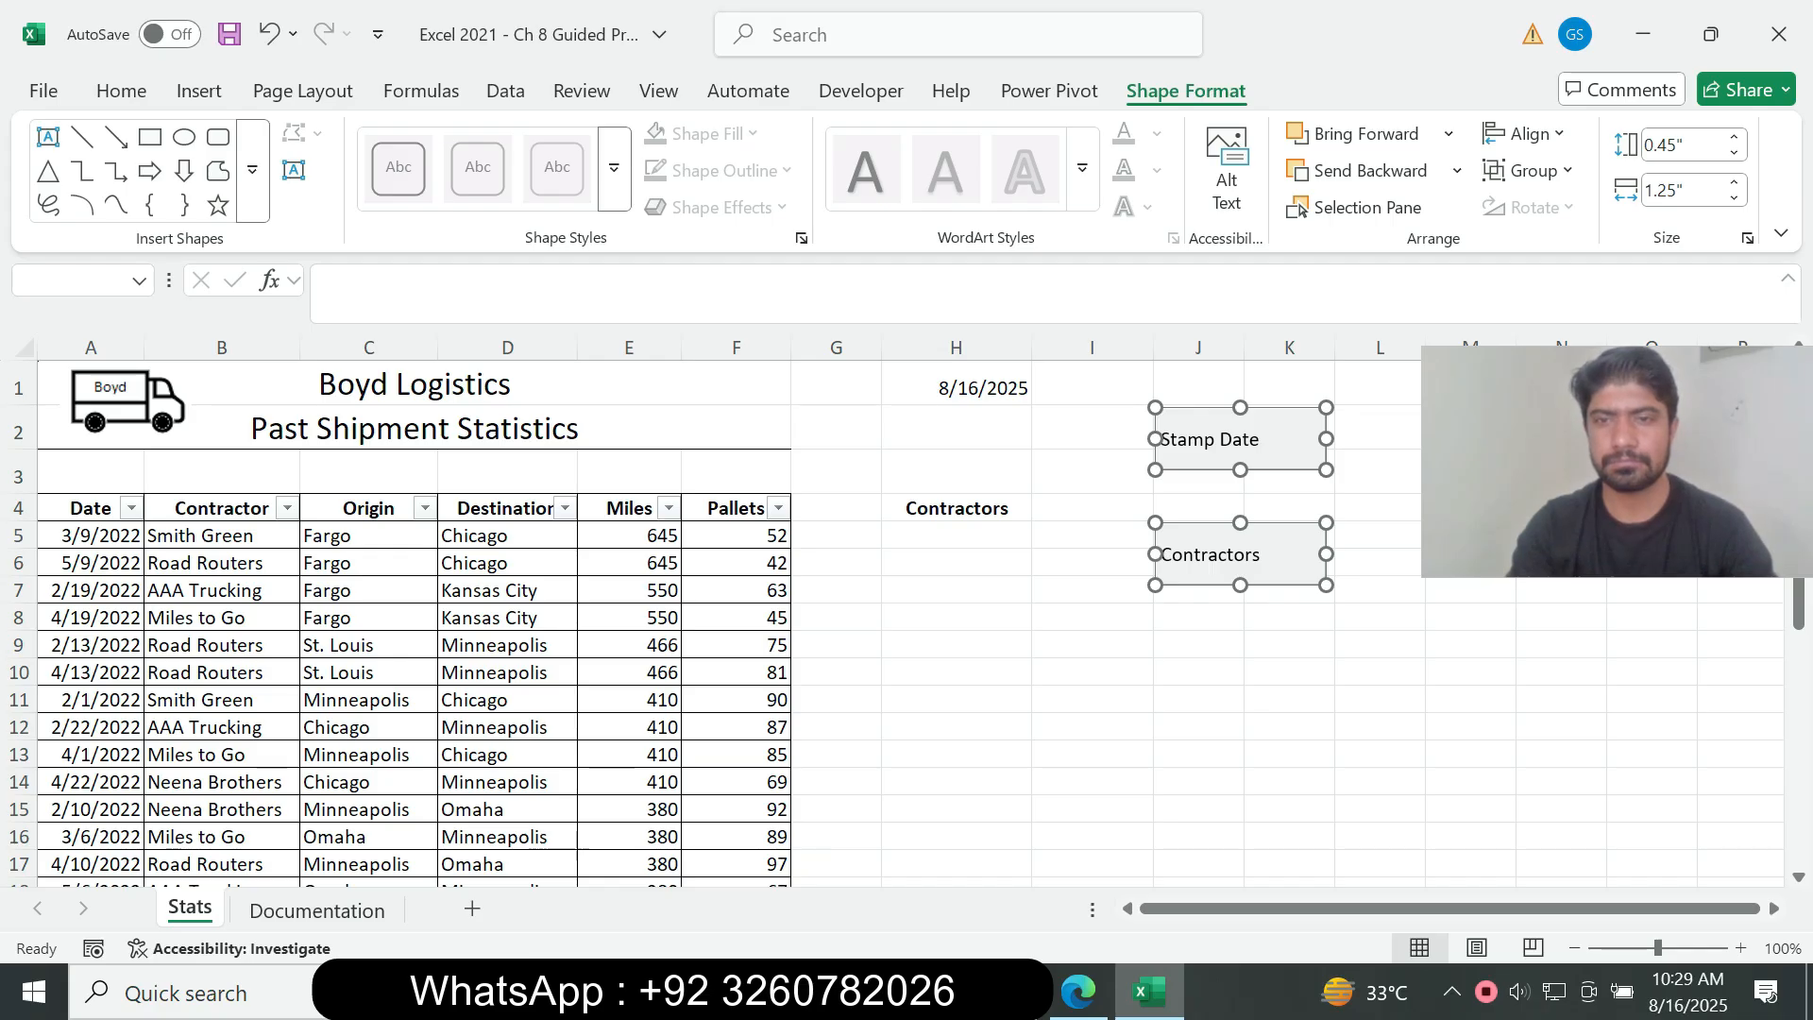
ctrl+click(1240, 554)
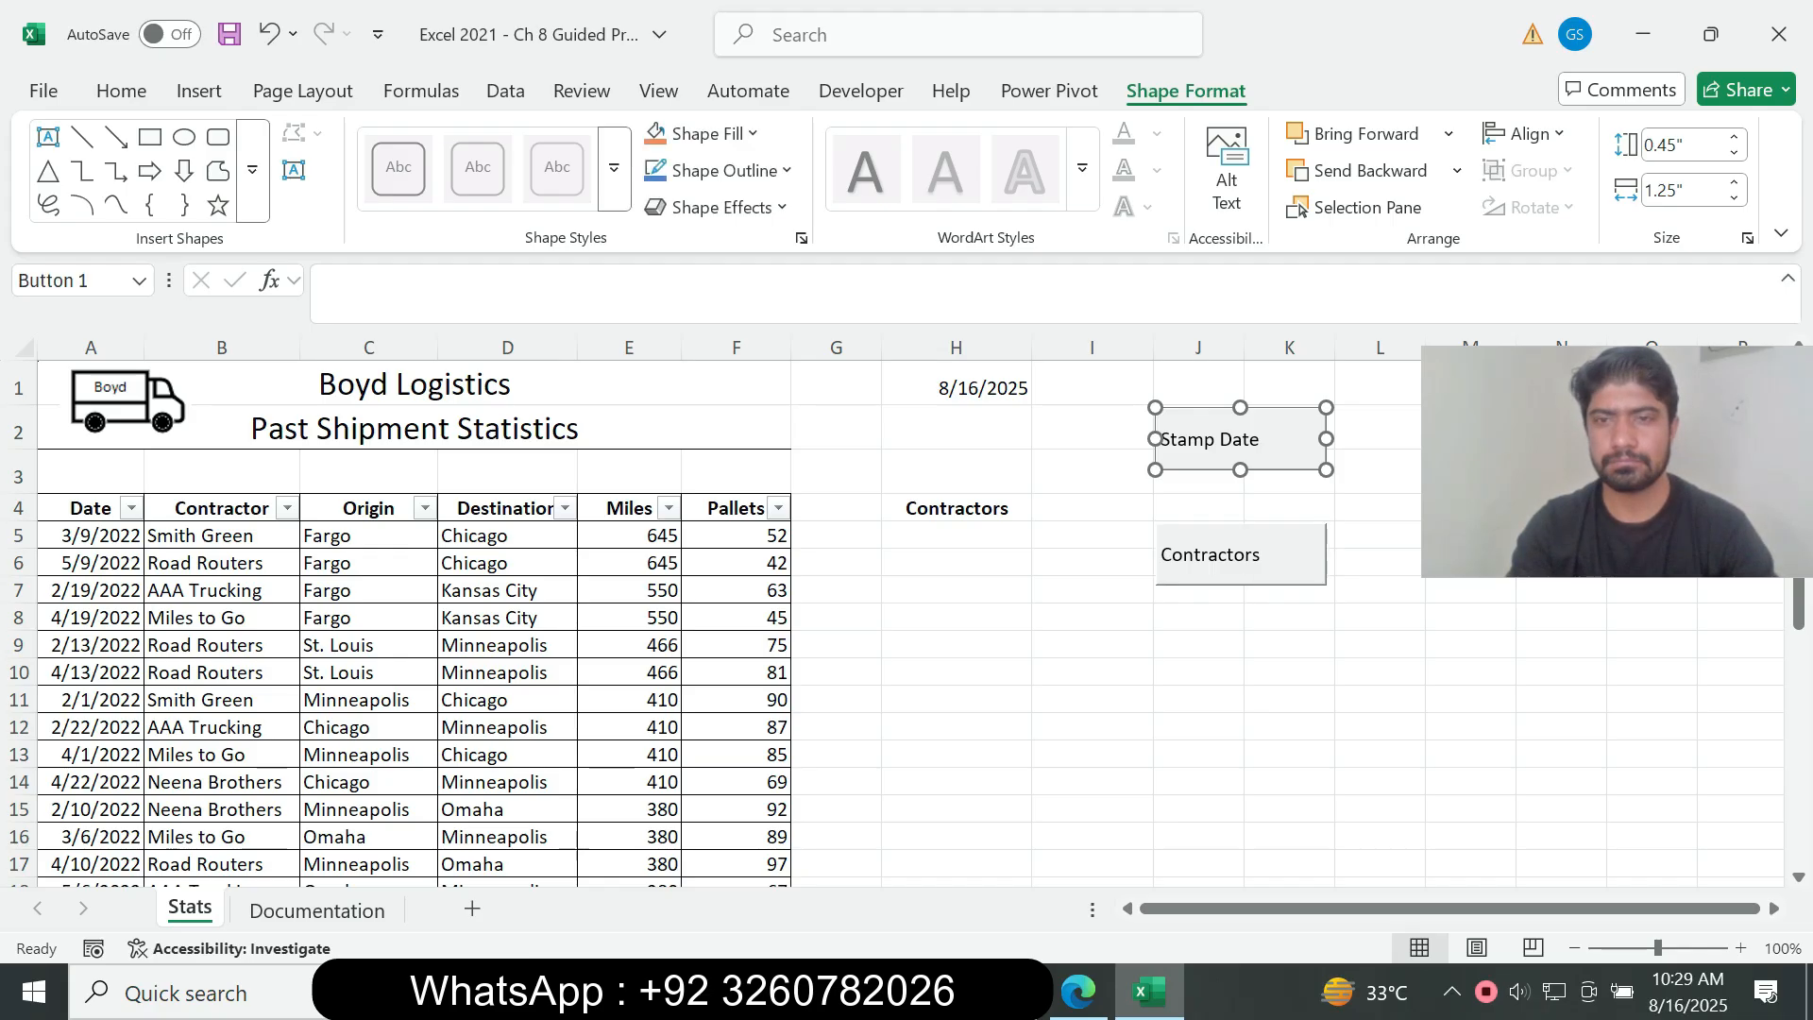
click(1262, 555)
drag(1262, 554, 1157, 554)
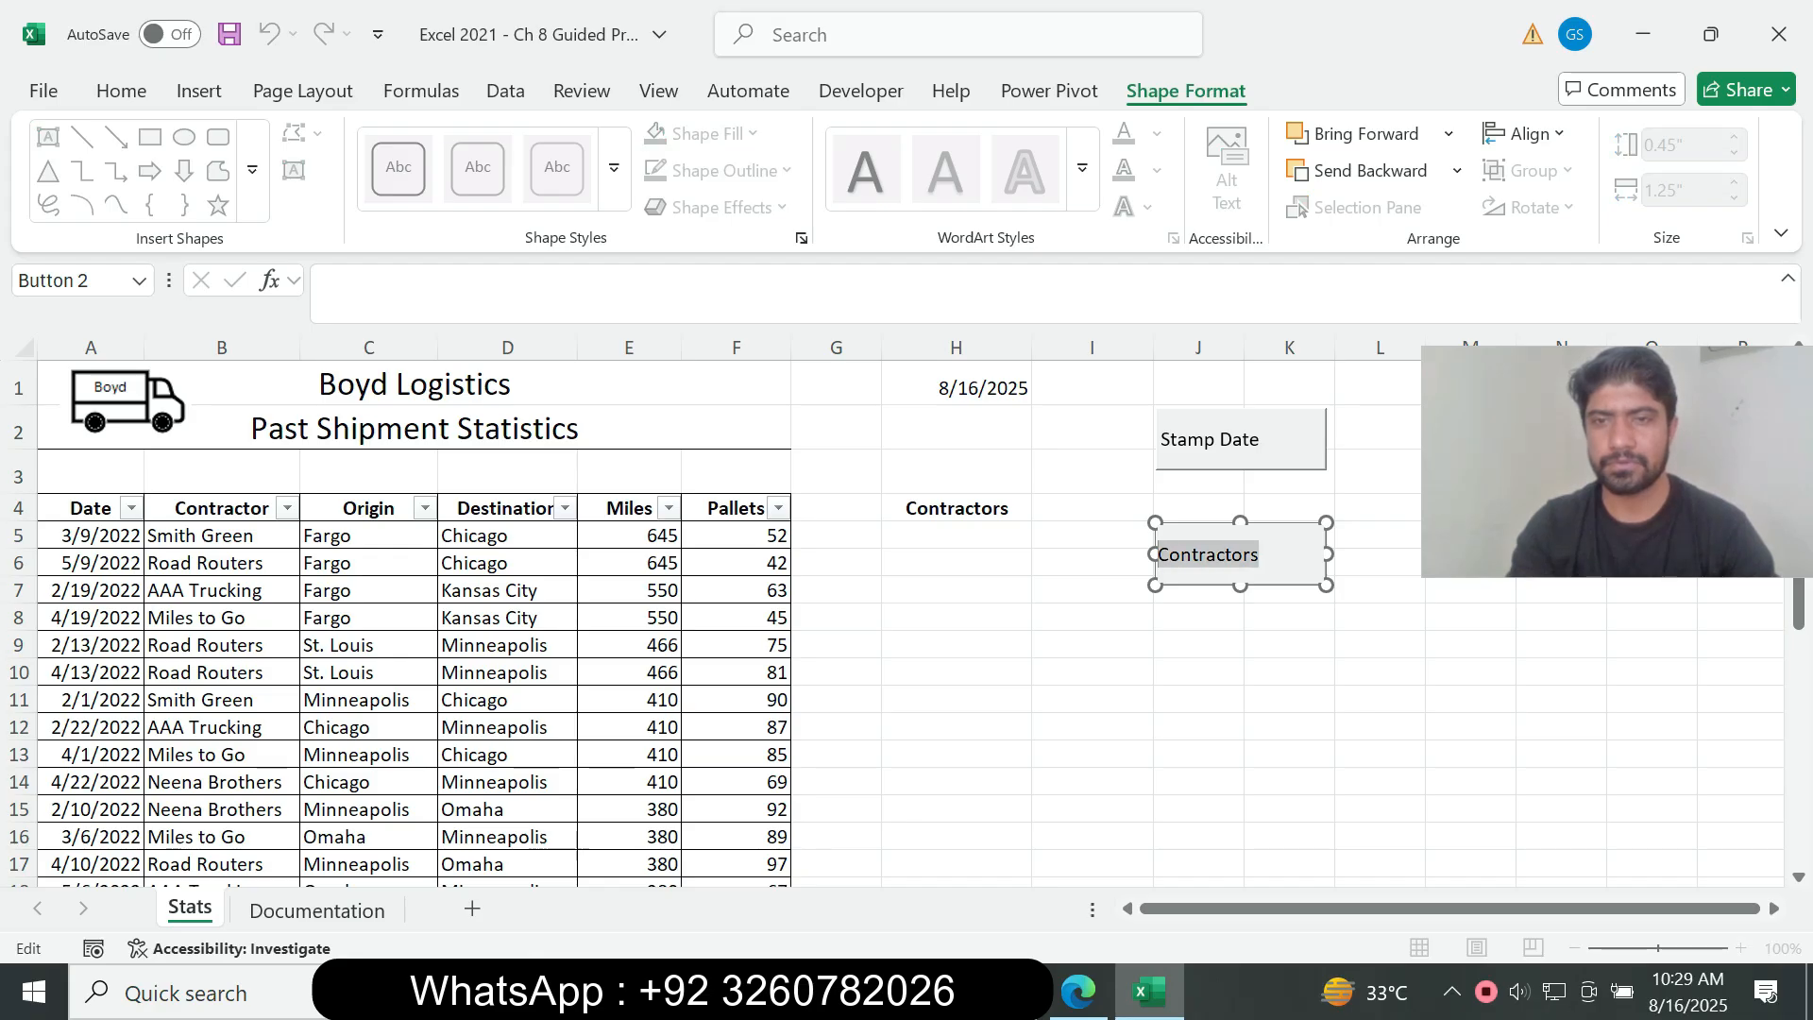
ctrl+click(1240, 439)
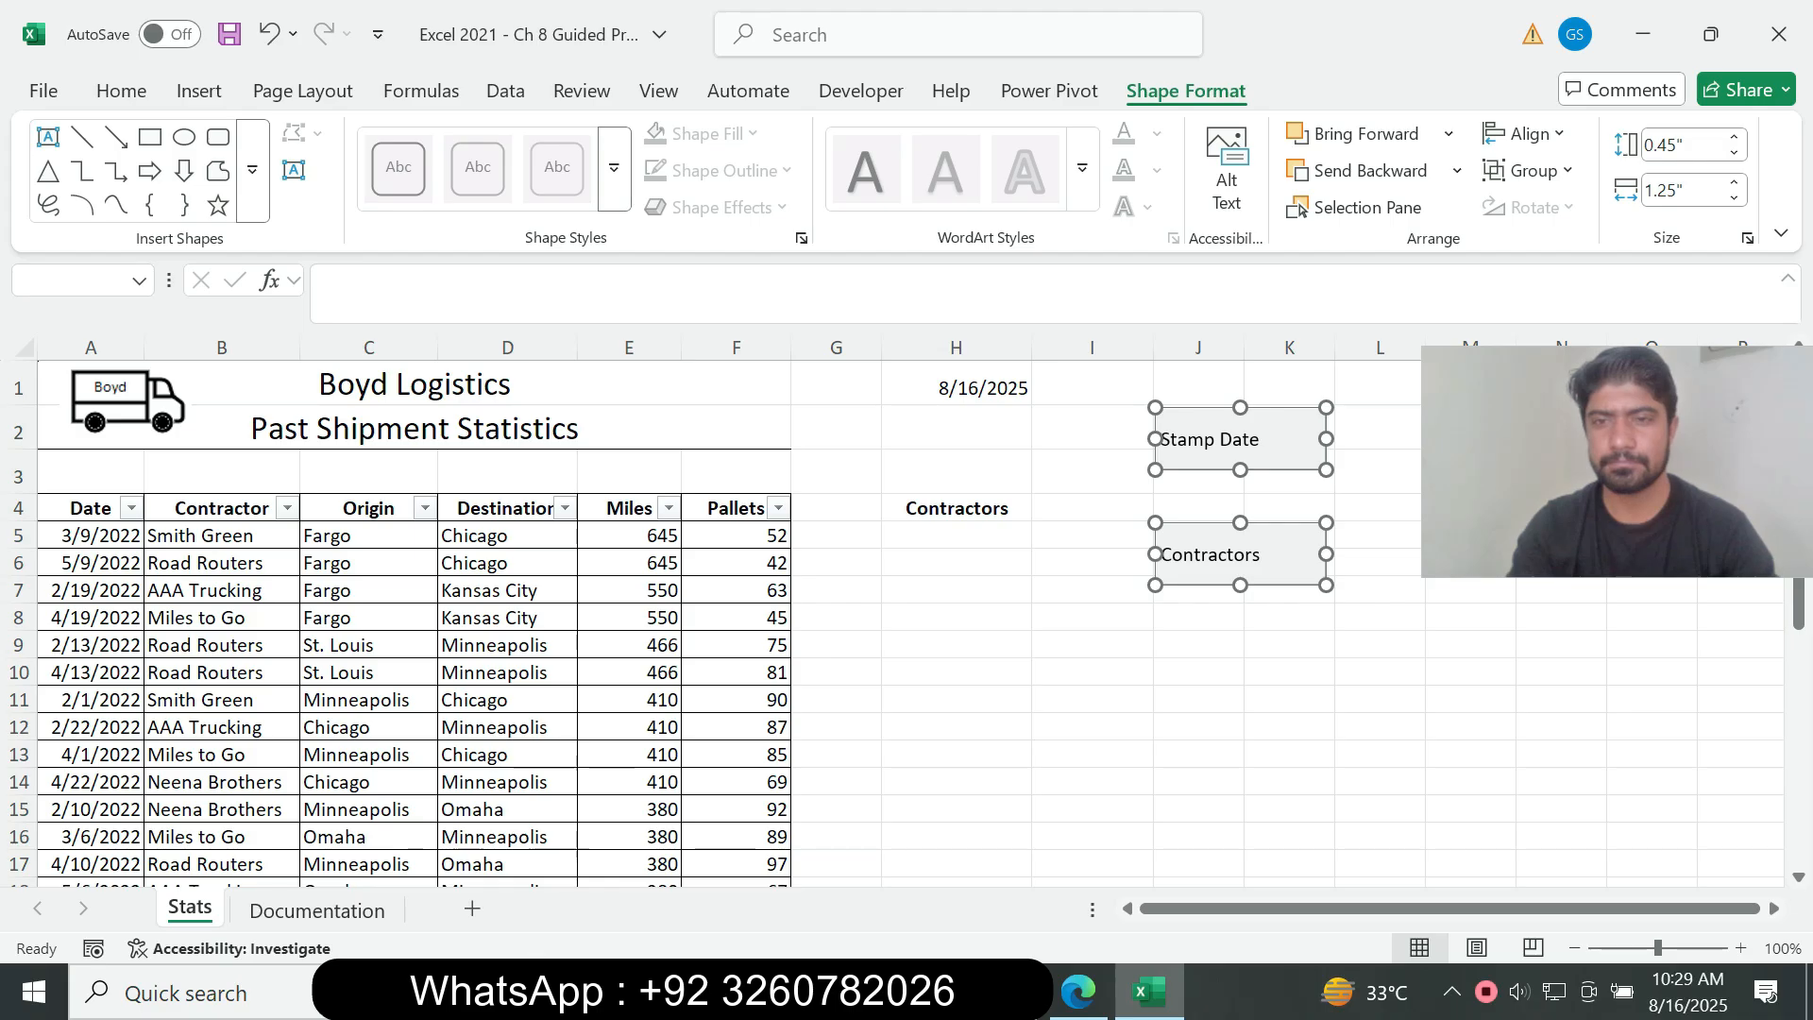
click(1092, 384)
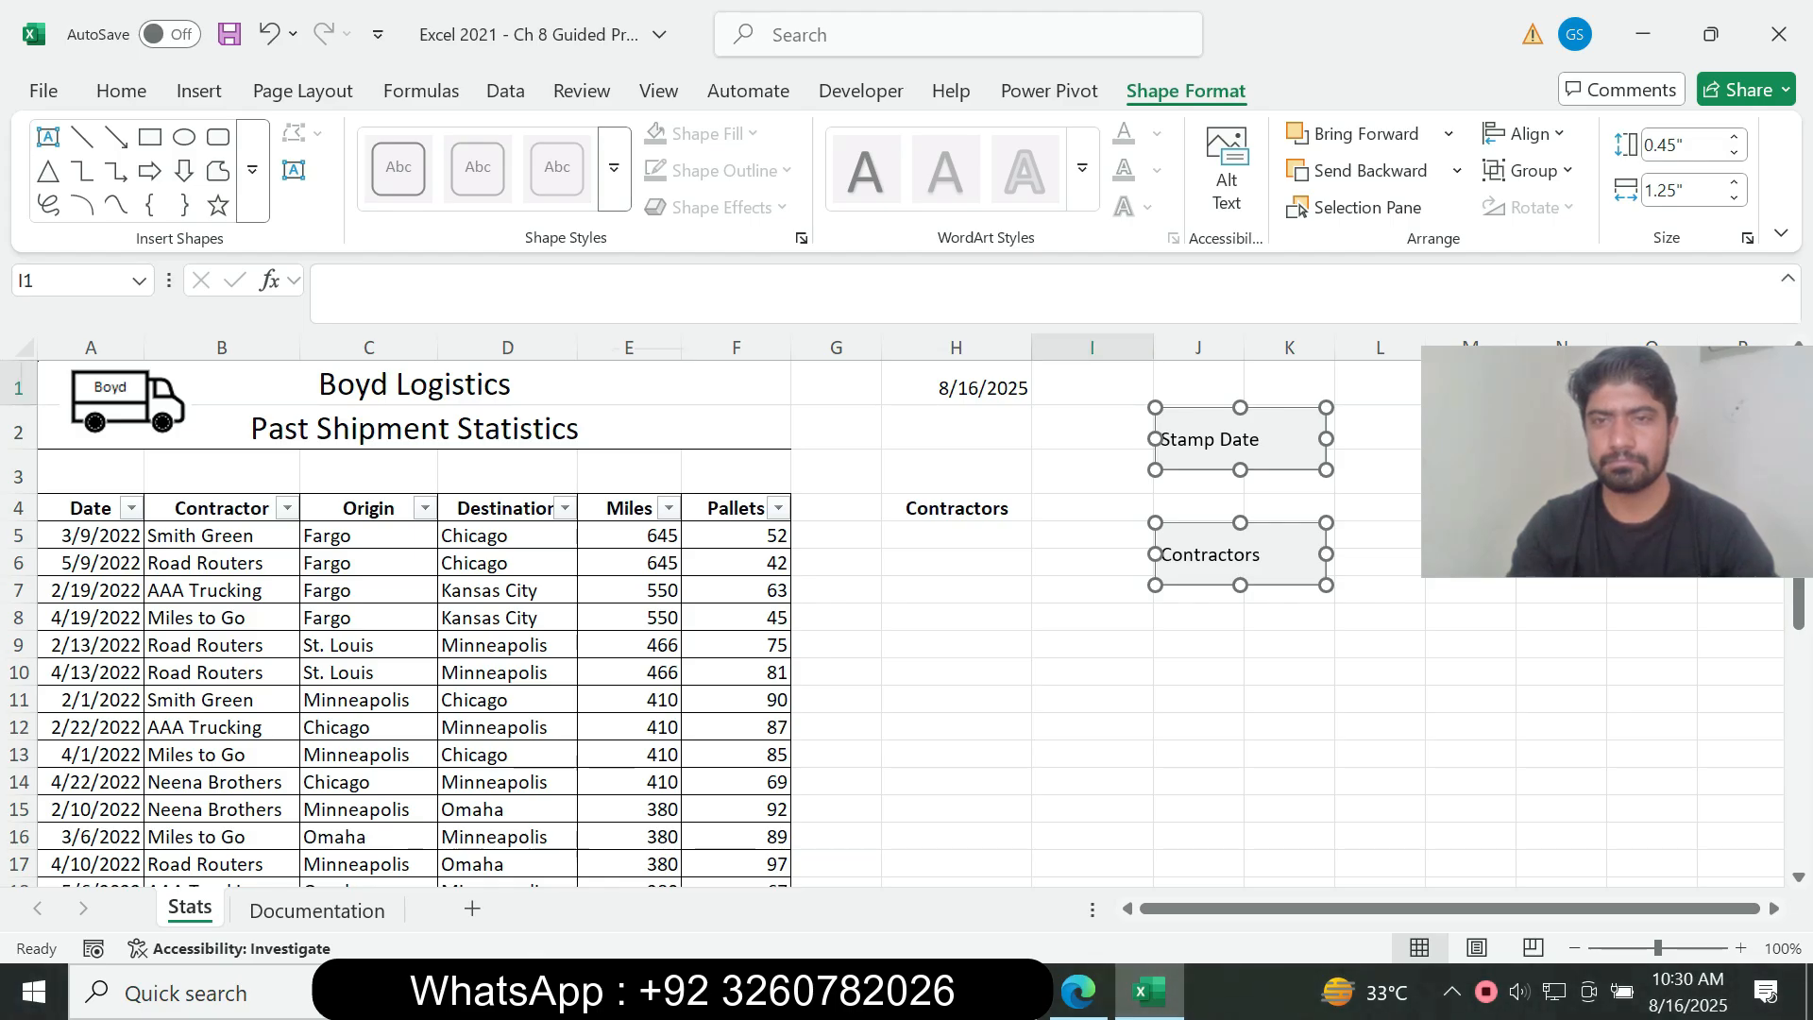
Step: Deselect the buttons at cell L9, run the Stamp Date button there, and clear the stamped date
click(1380, 645)
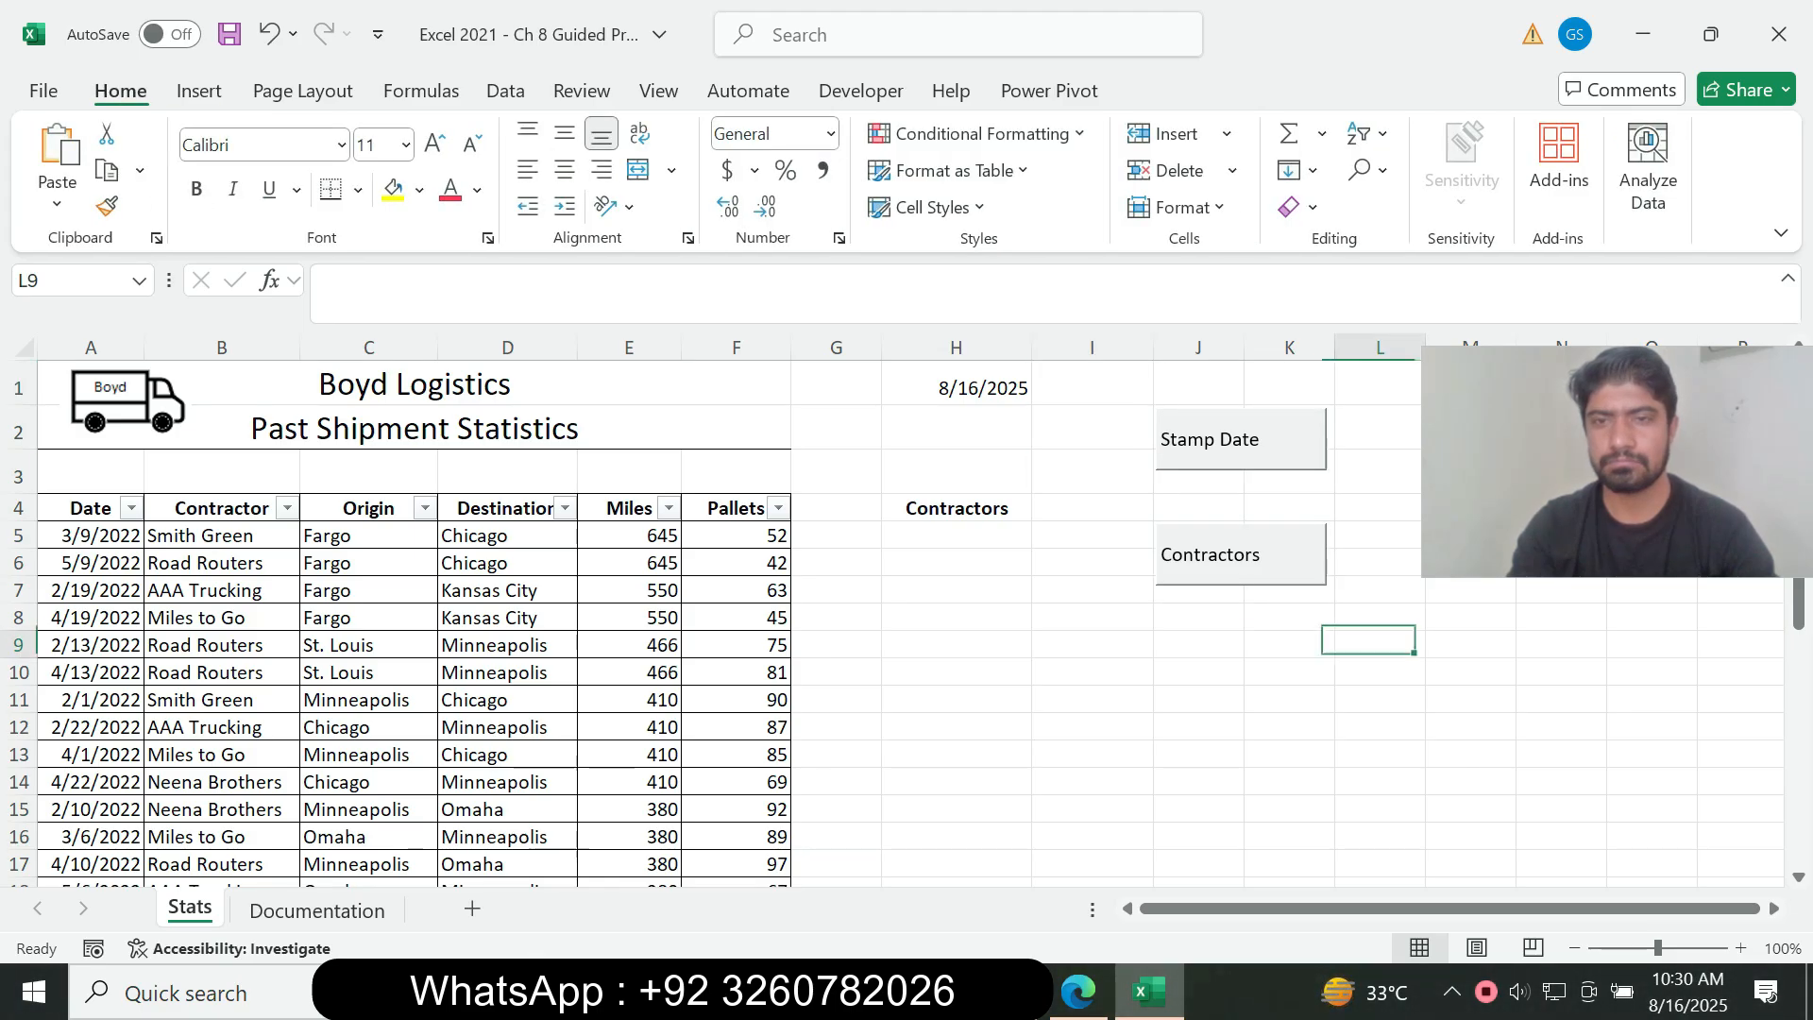
click(1242, 439)
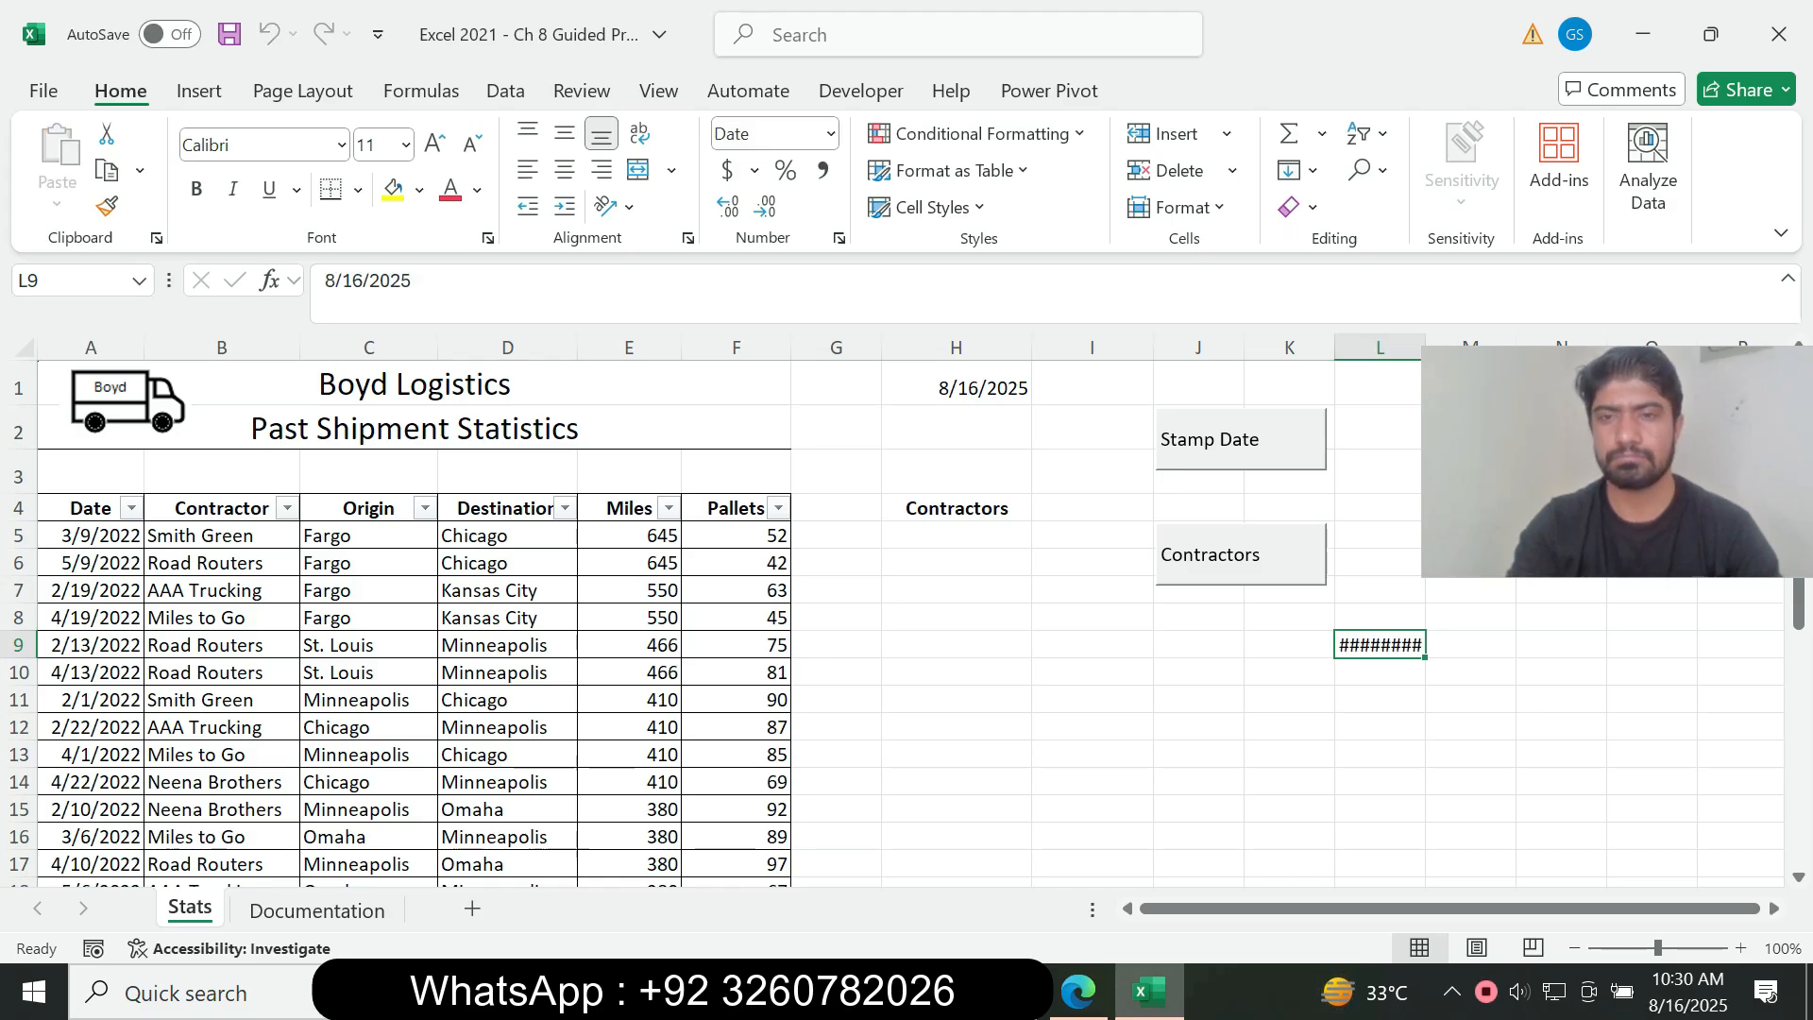
key(Delete)
click(1241, 439)
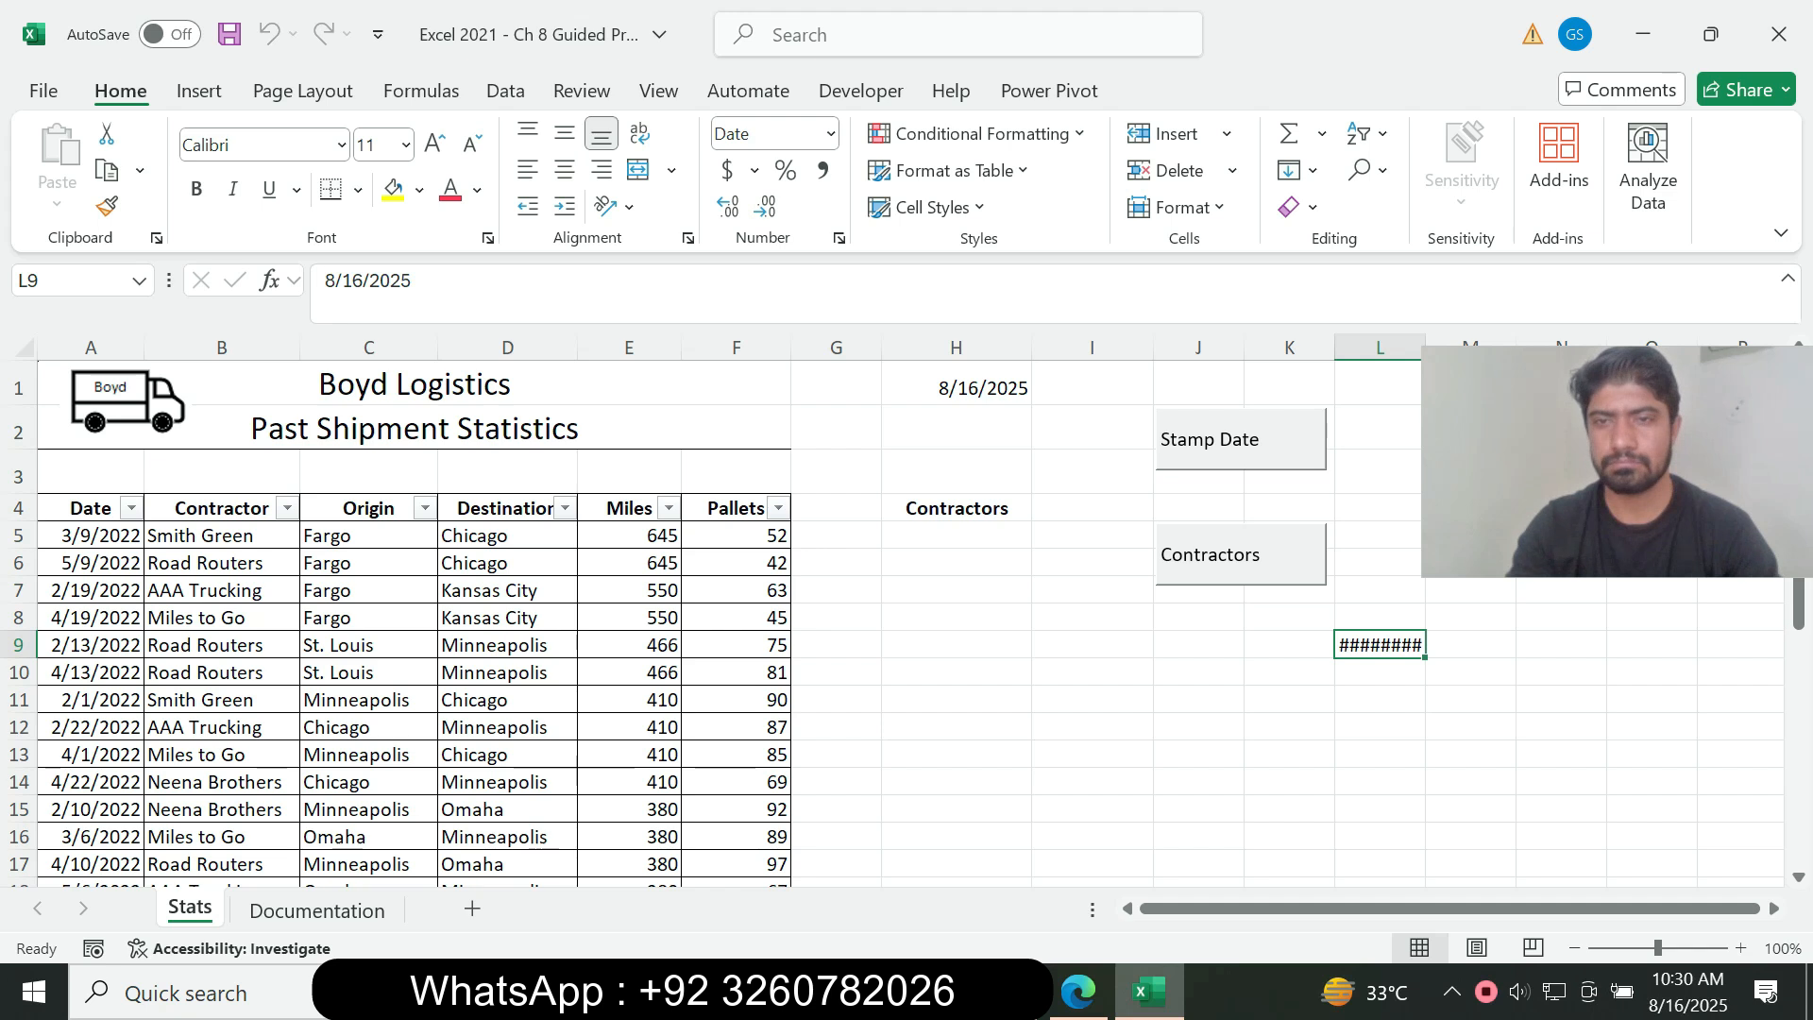
key(Delete)
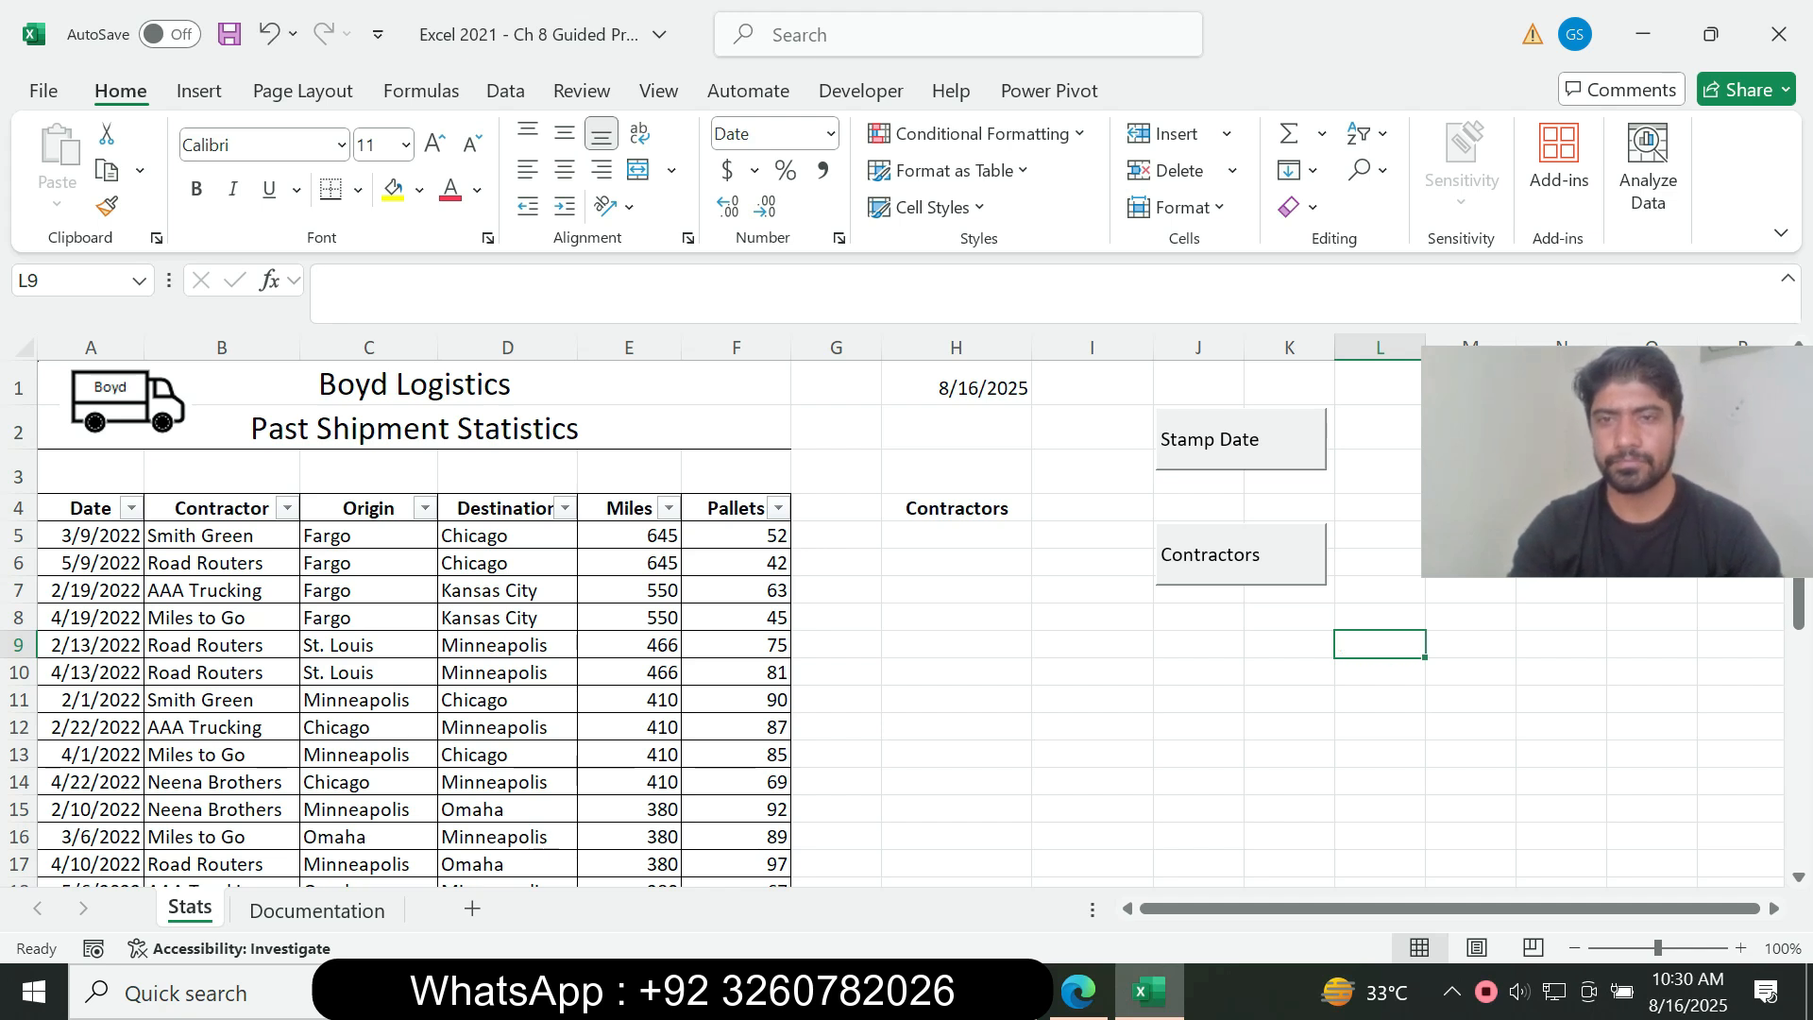
Step: Open the Stamp Date button's caption for editing and center its text horizontally
right_click(1294, 452)
click(1360, 600)
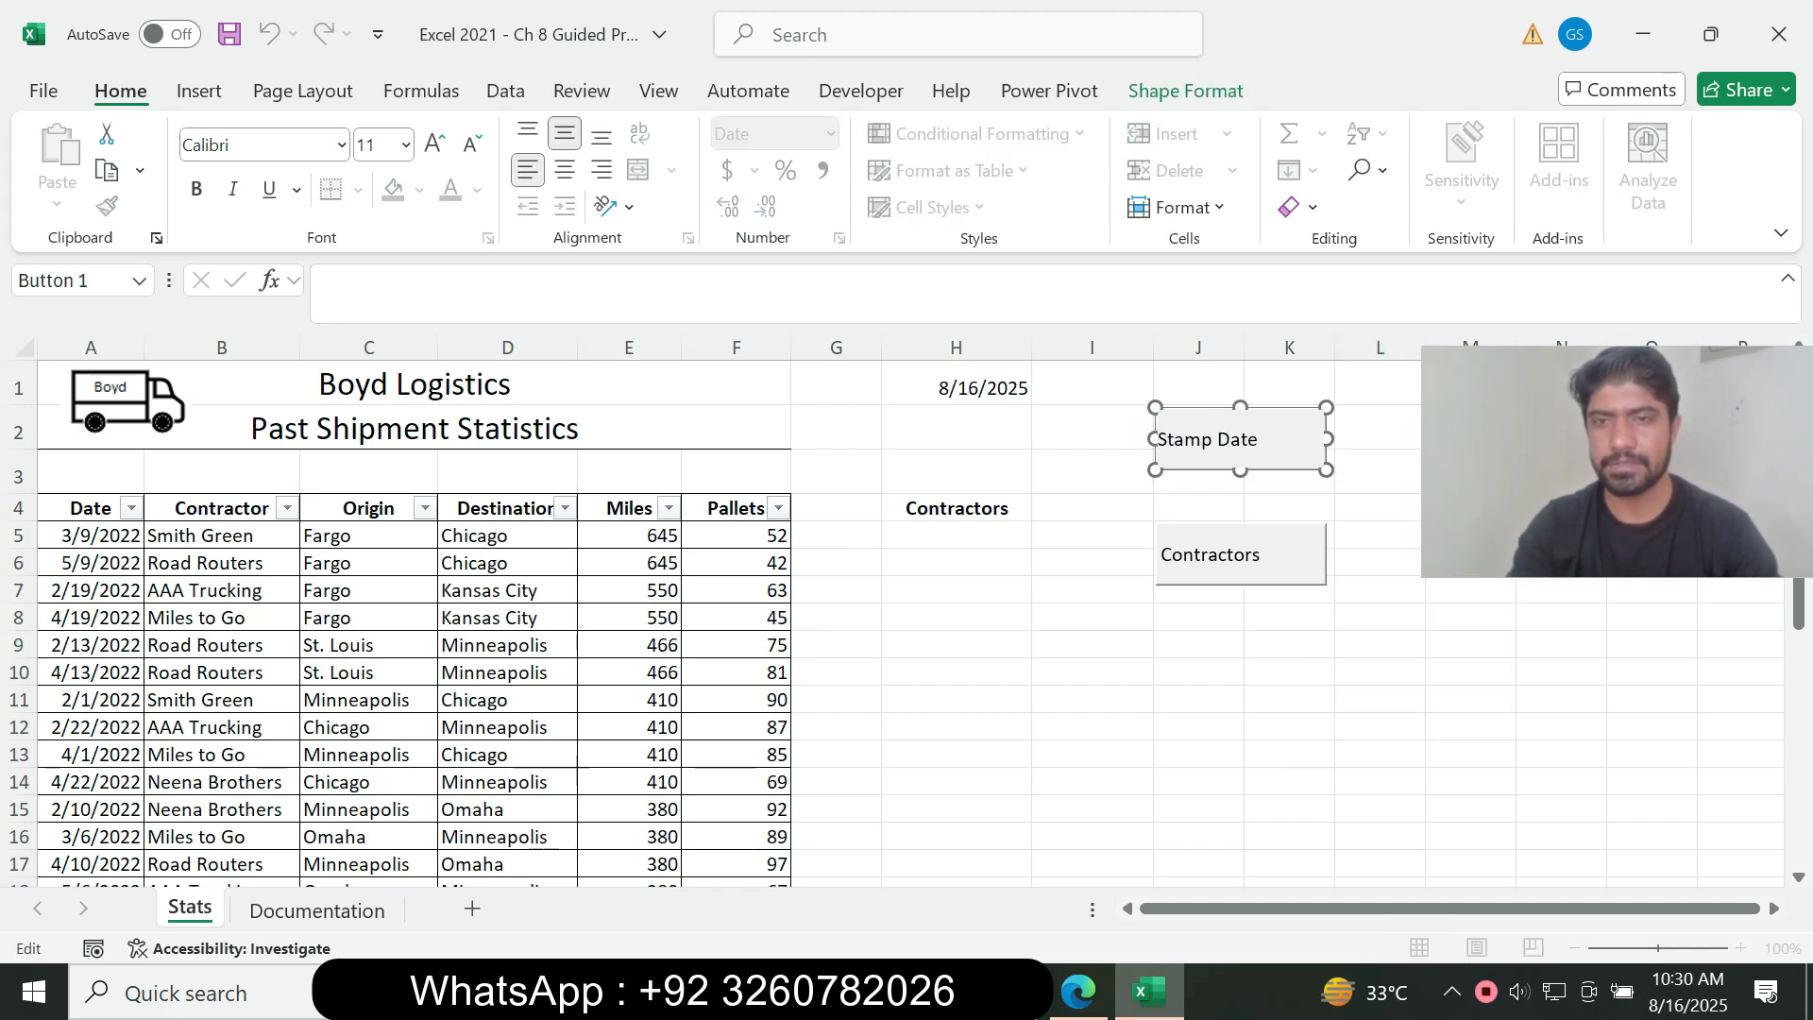
drag(1261, 441, 1156, 440)
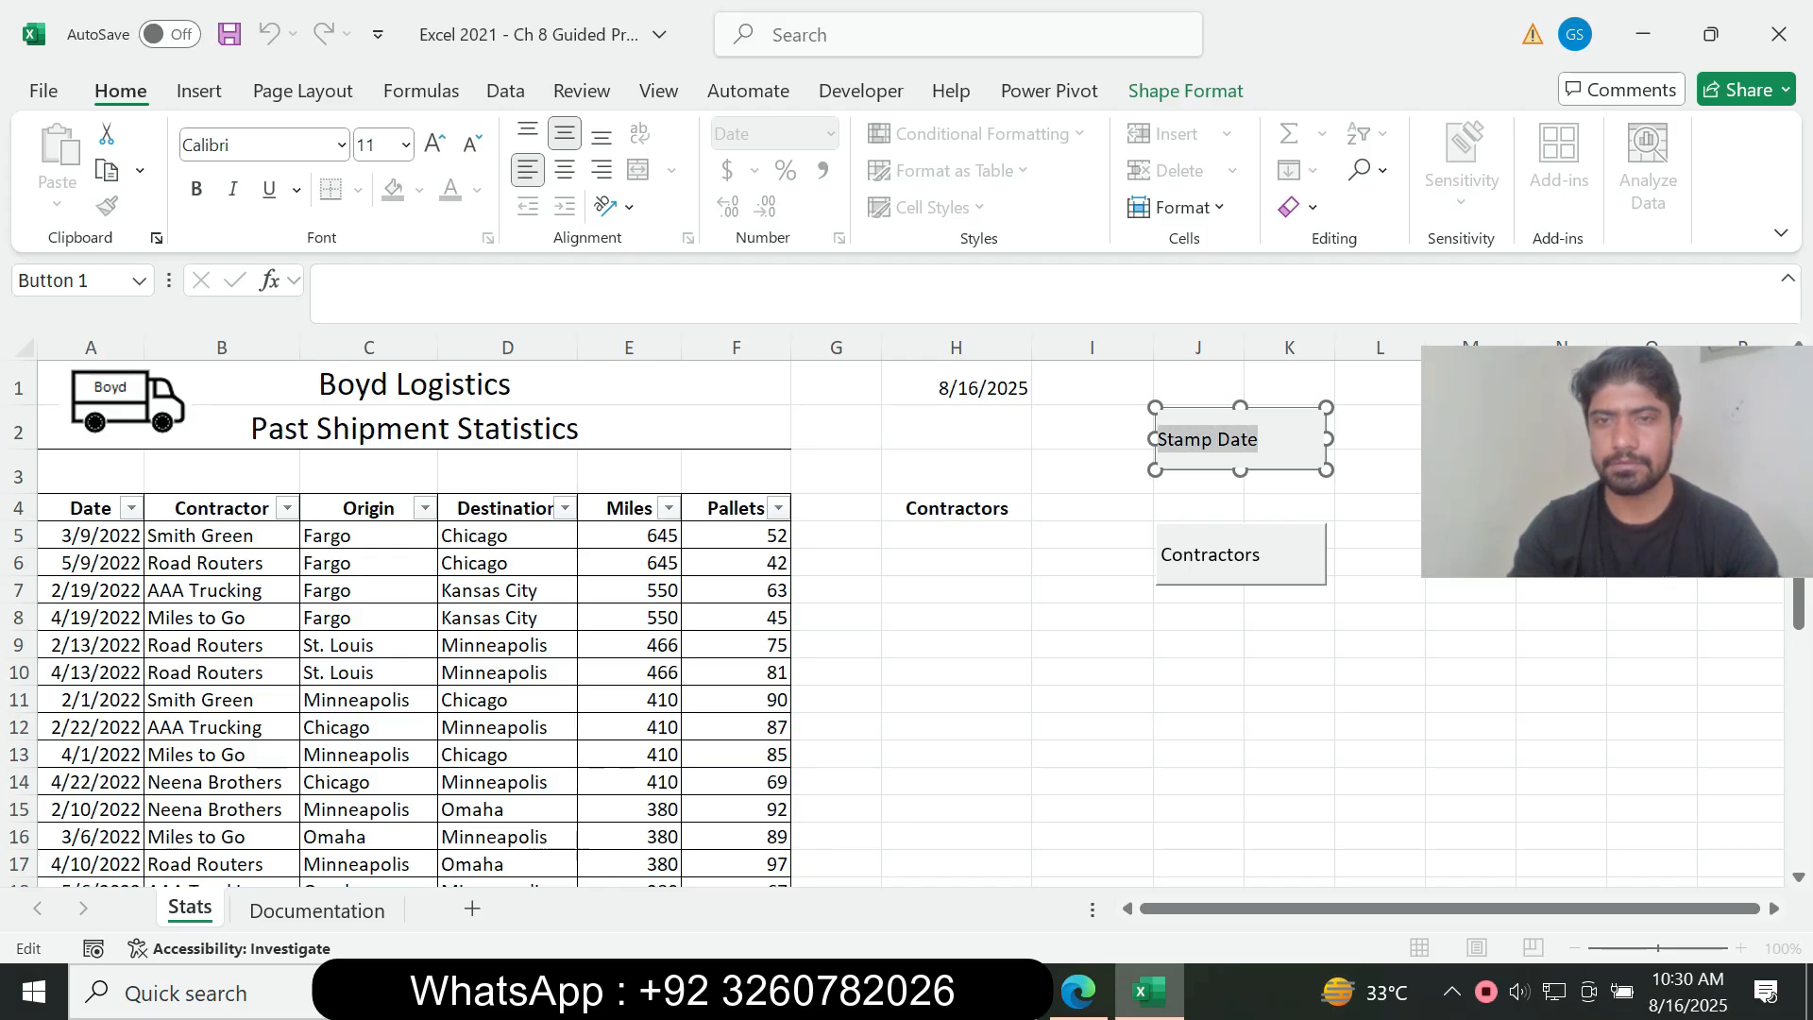
click(565, 169)
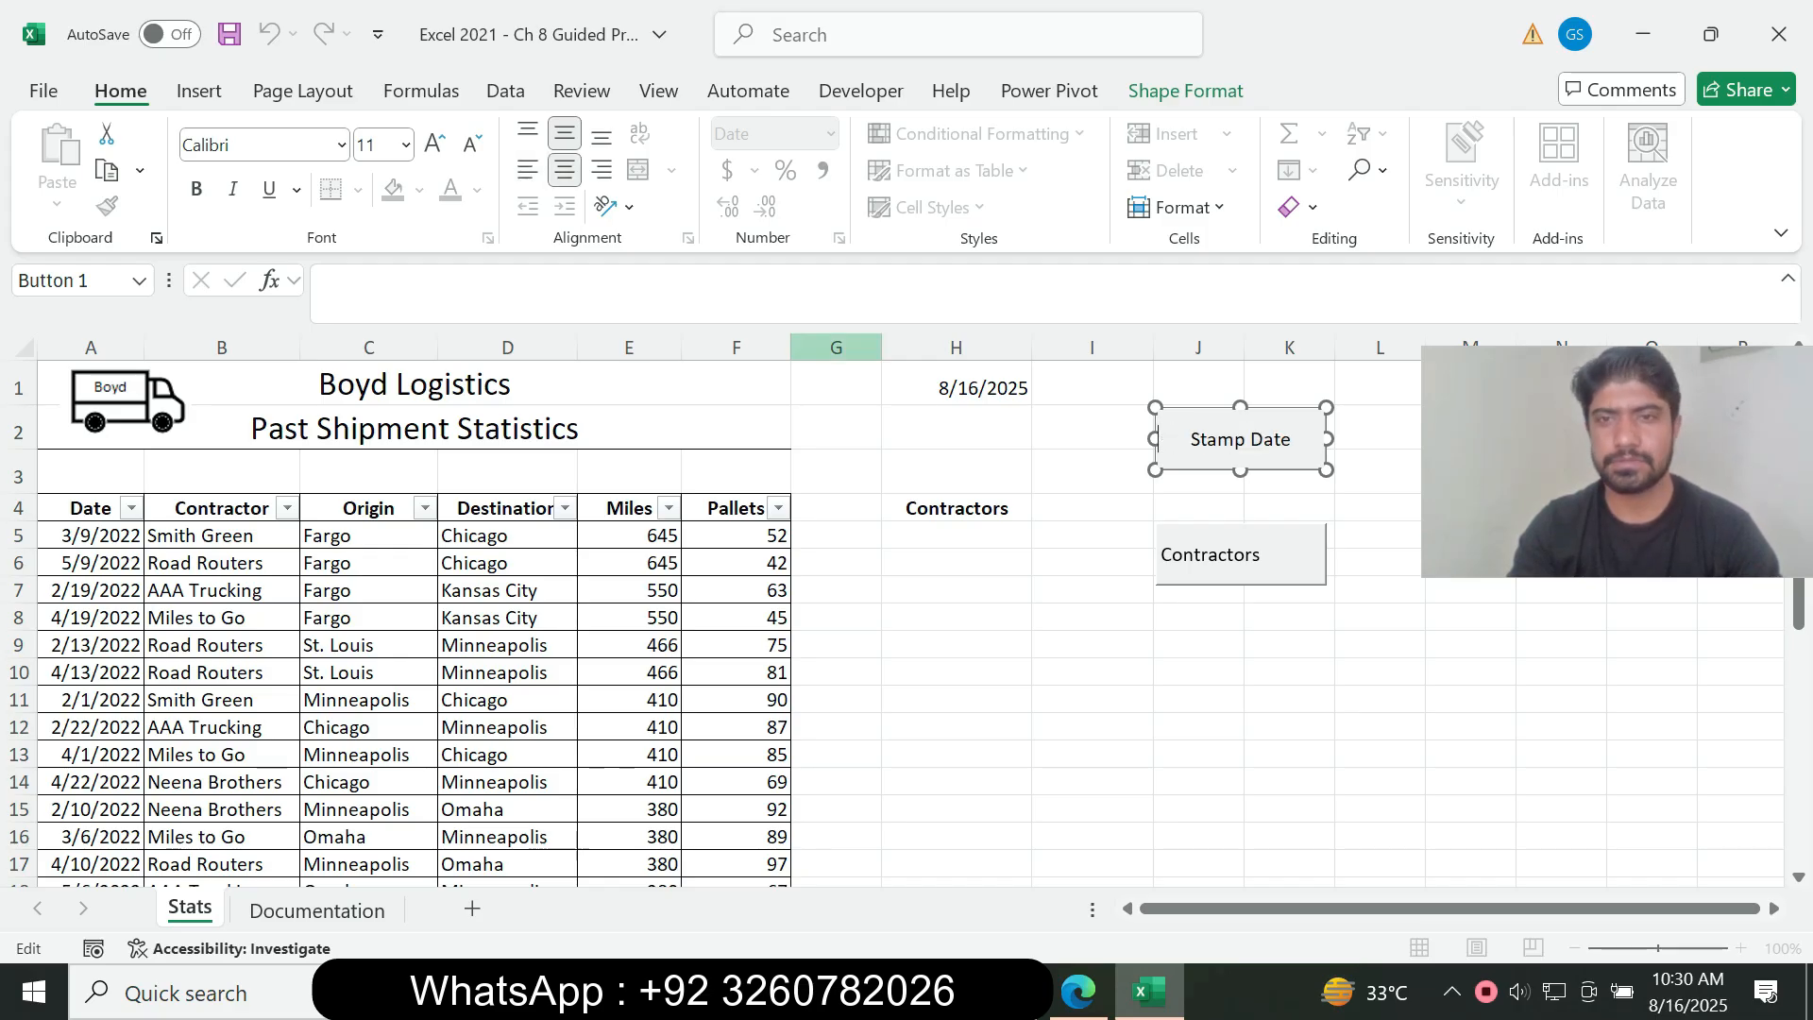
Step: Open the Contractors button's caption for editing, center its text horizontally, and deselect the button at cell H9
right_click(1287, 557)
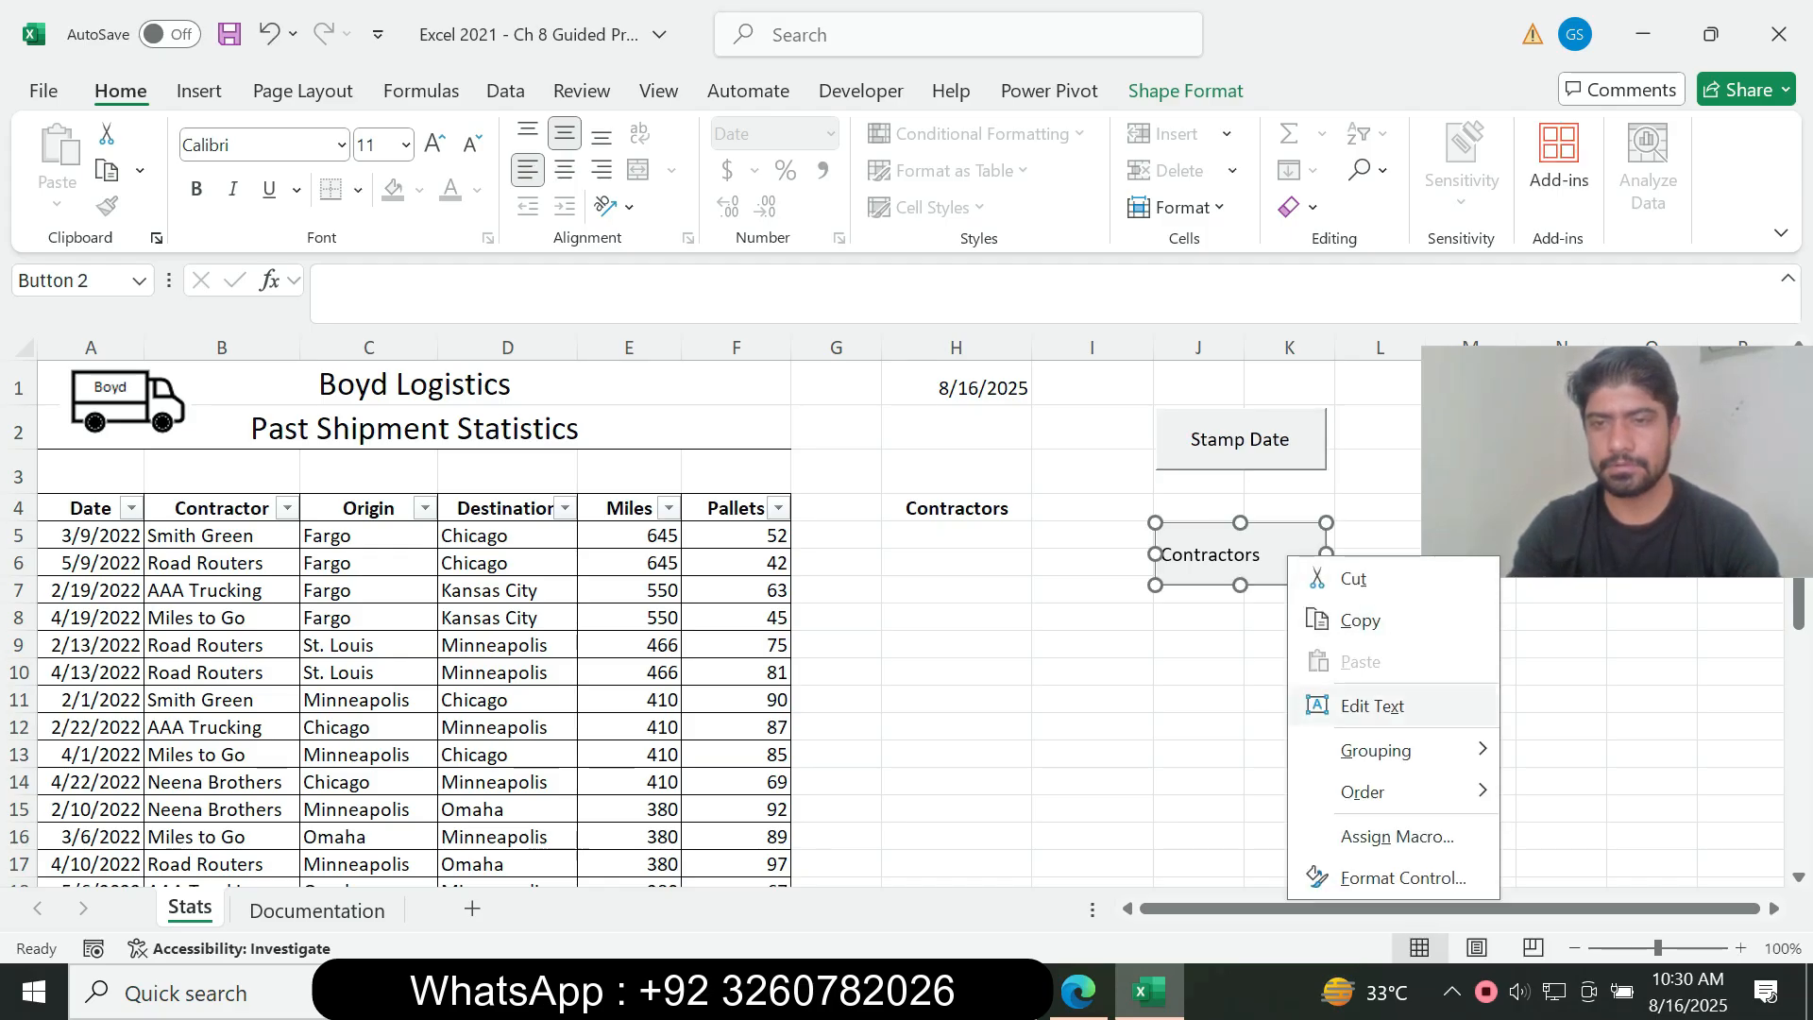
click(1373, 706)
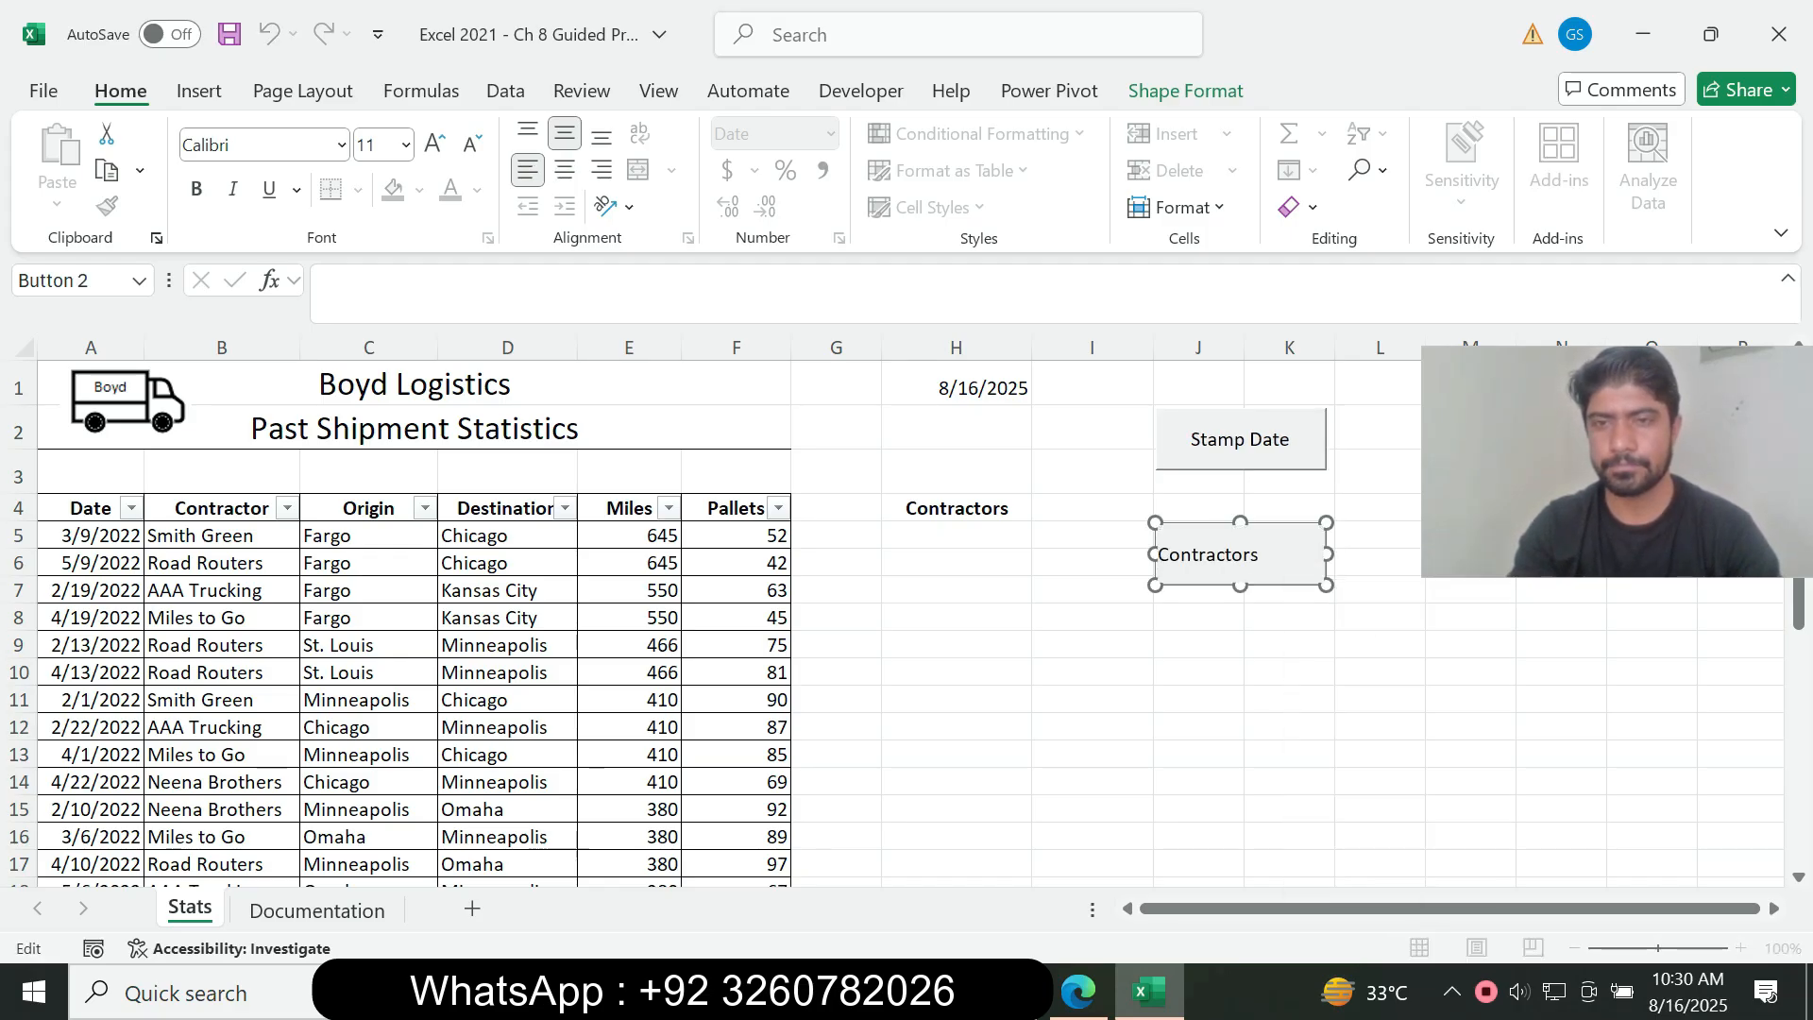
drag(1261, 556, 1157, 555)
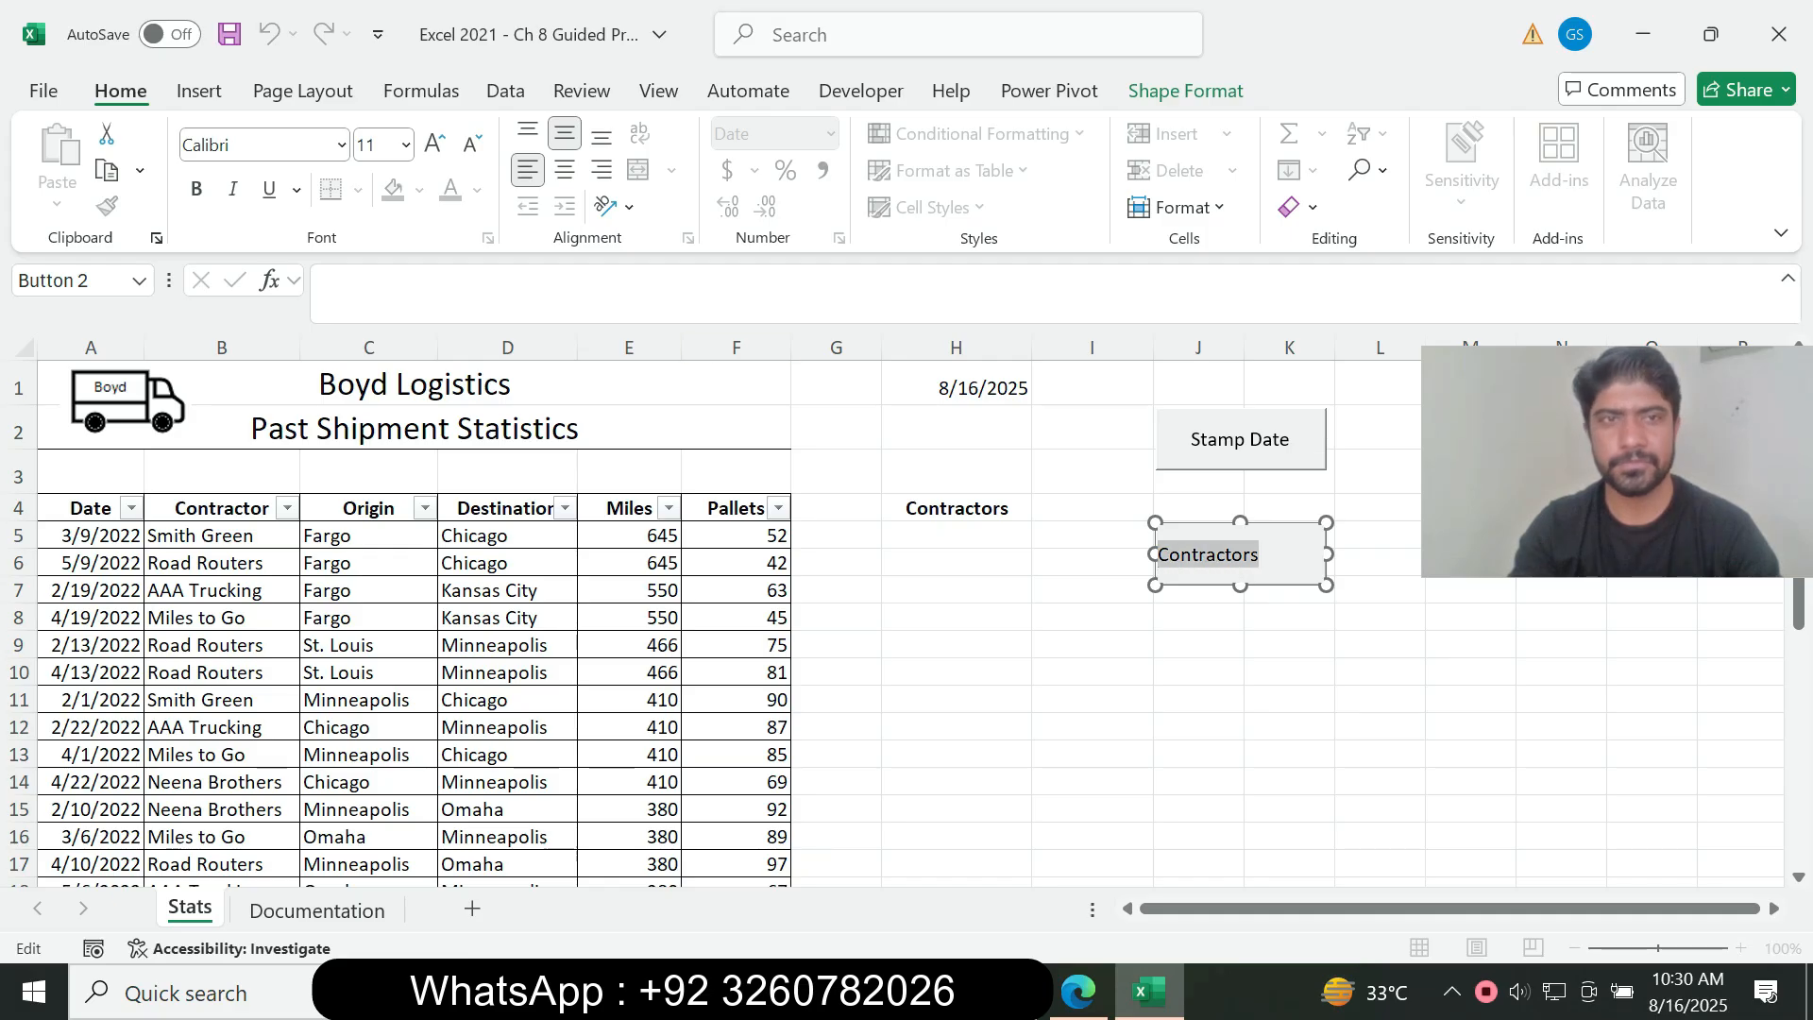
click(564, 170)
click(956, 645)
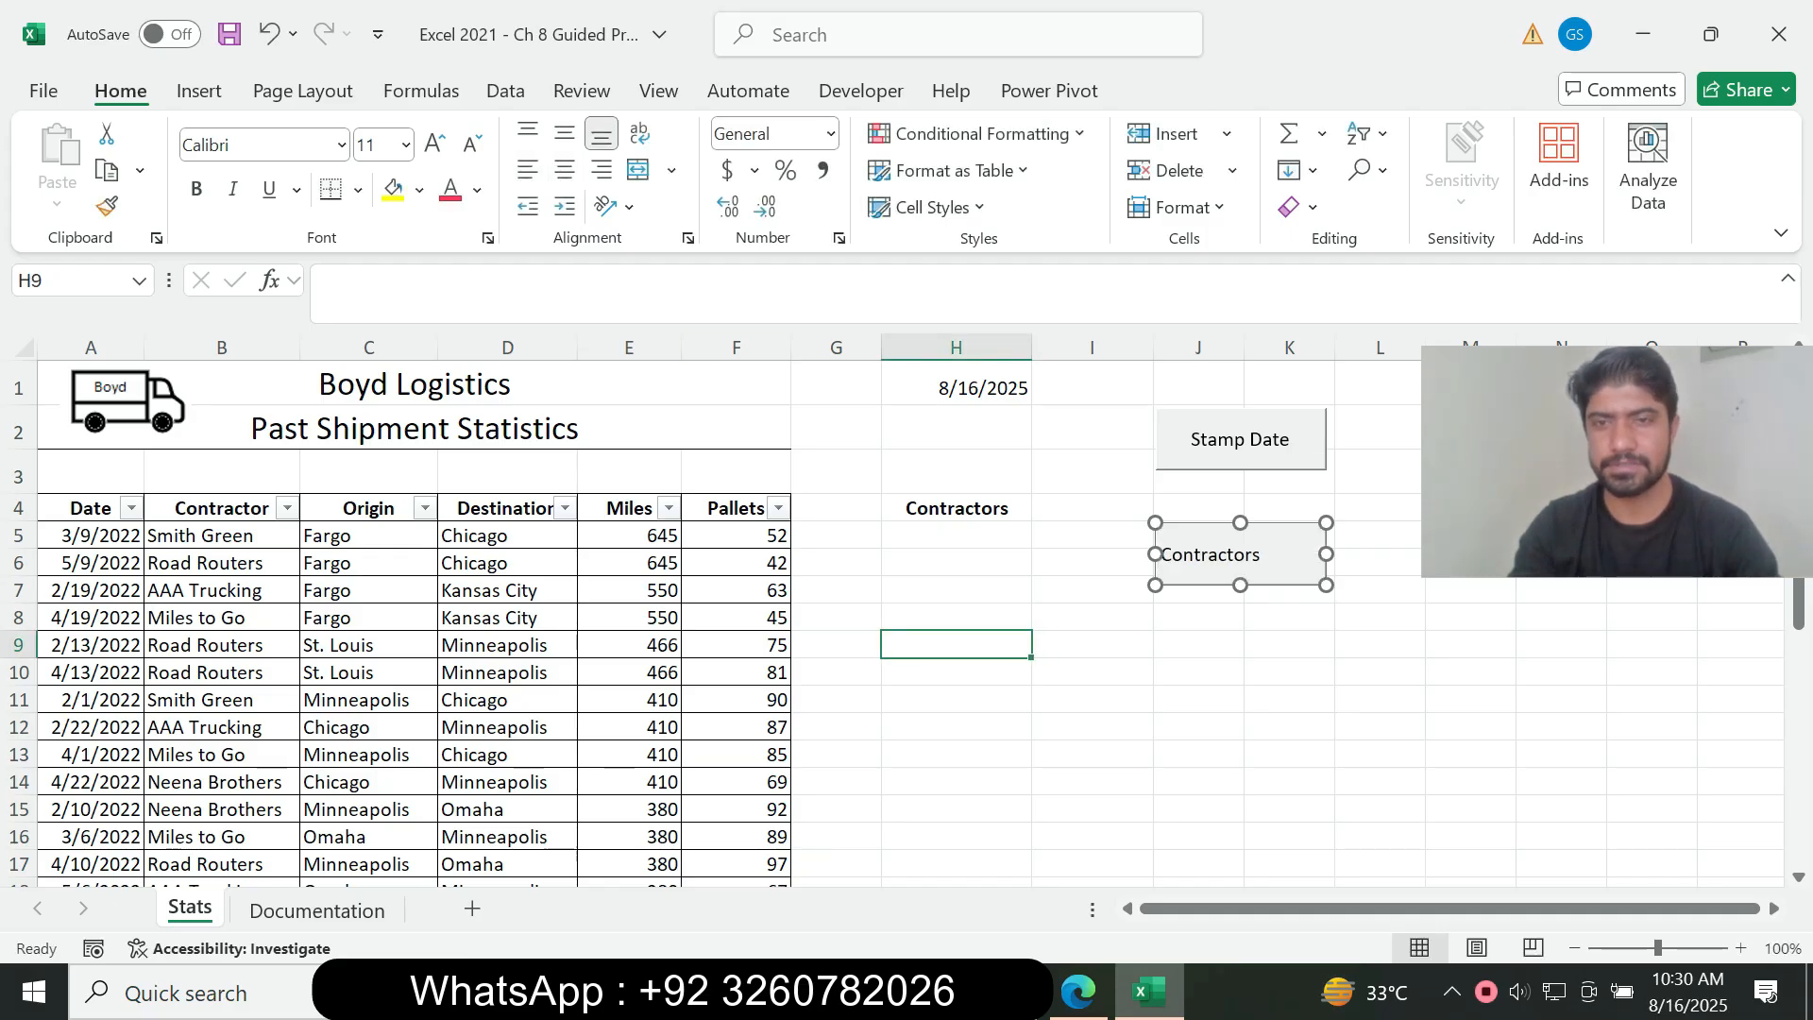
Step: Check instruction 9g in the assignment PDF and select cell H1 on the Stats sheet in Excel
click(1078, 992)
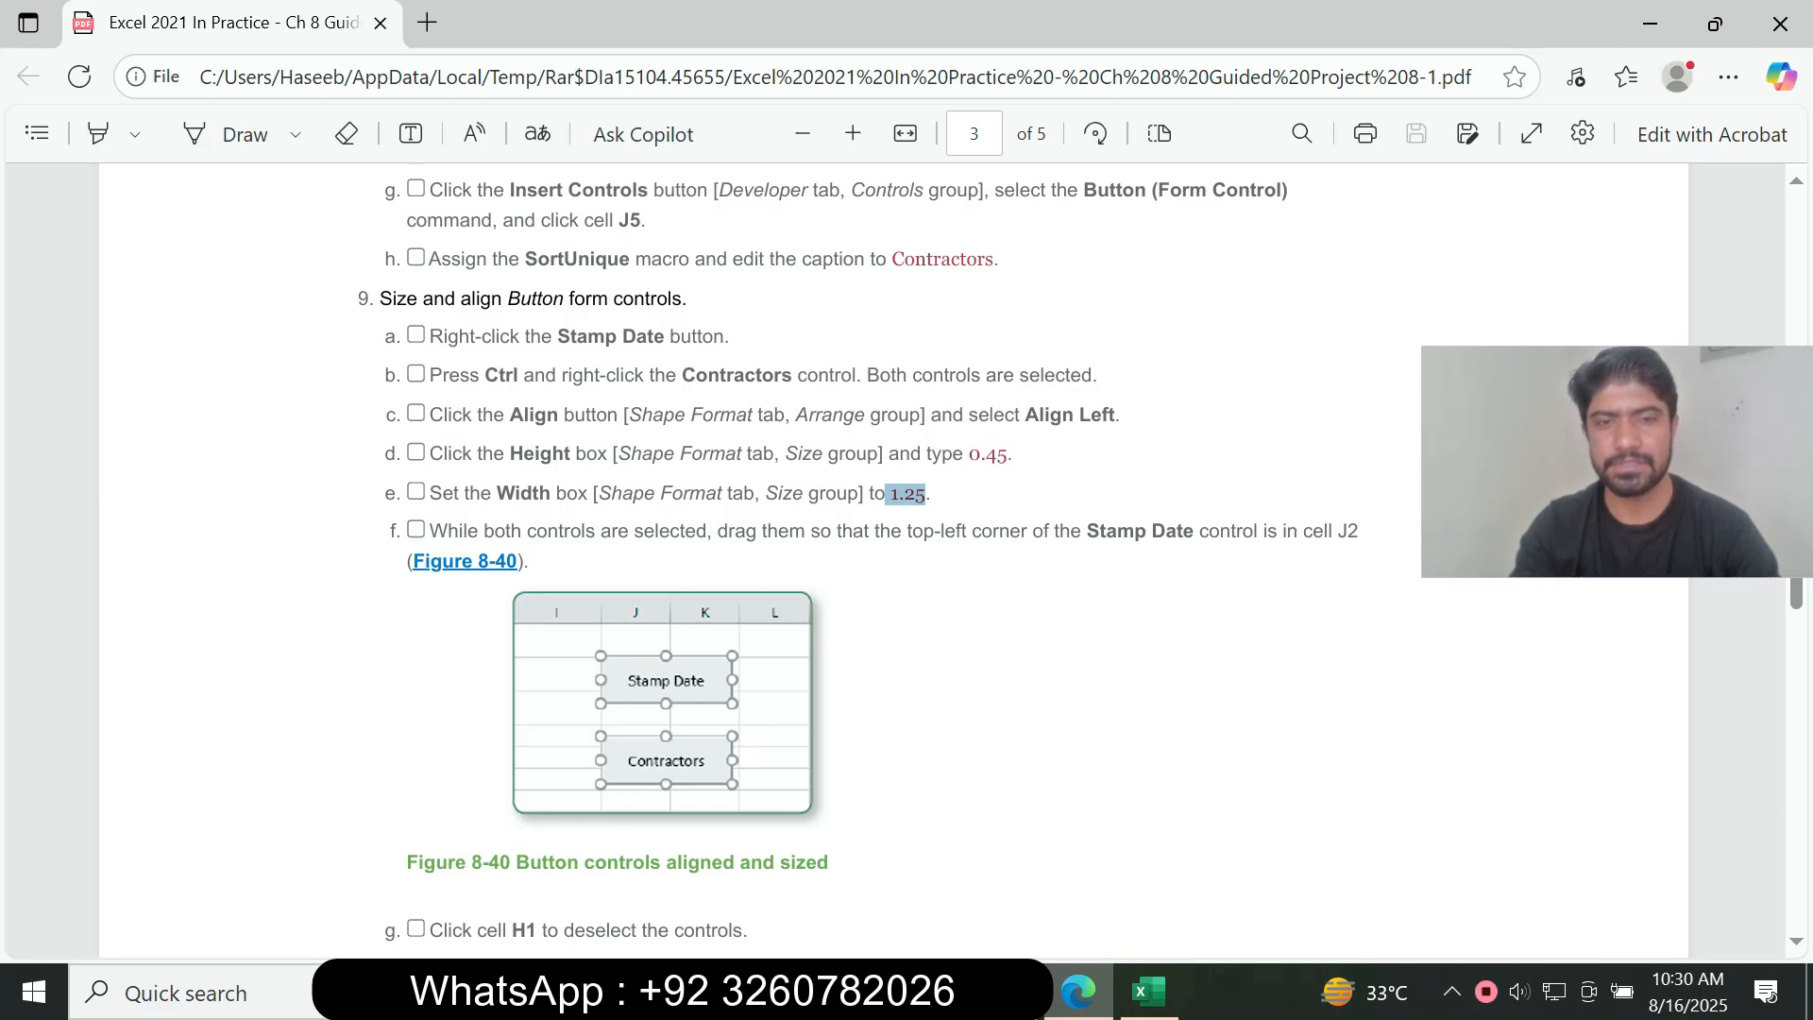
scroll(893, 561, down, 5)
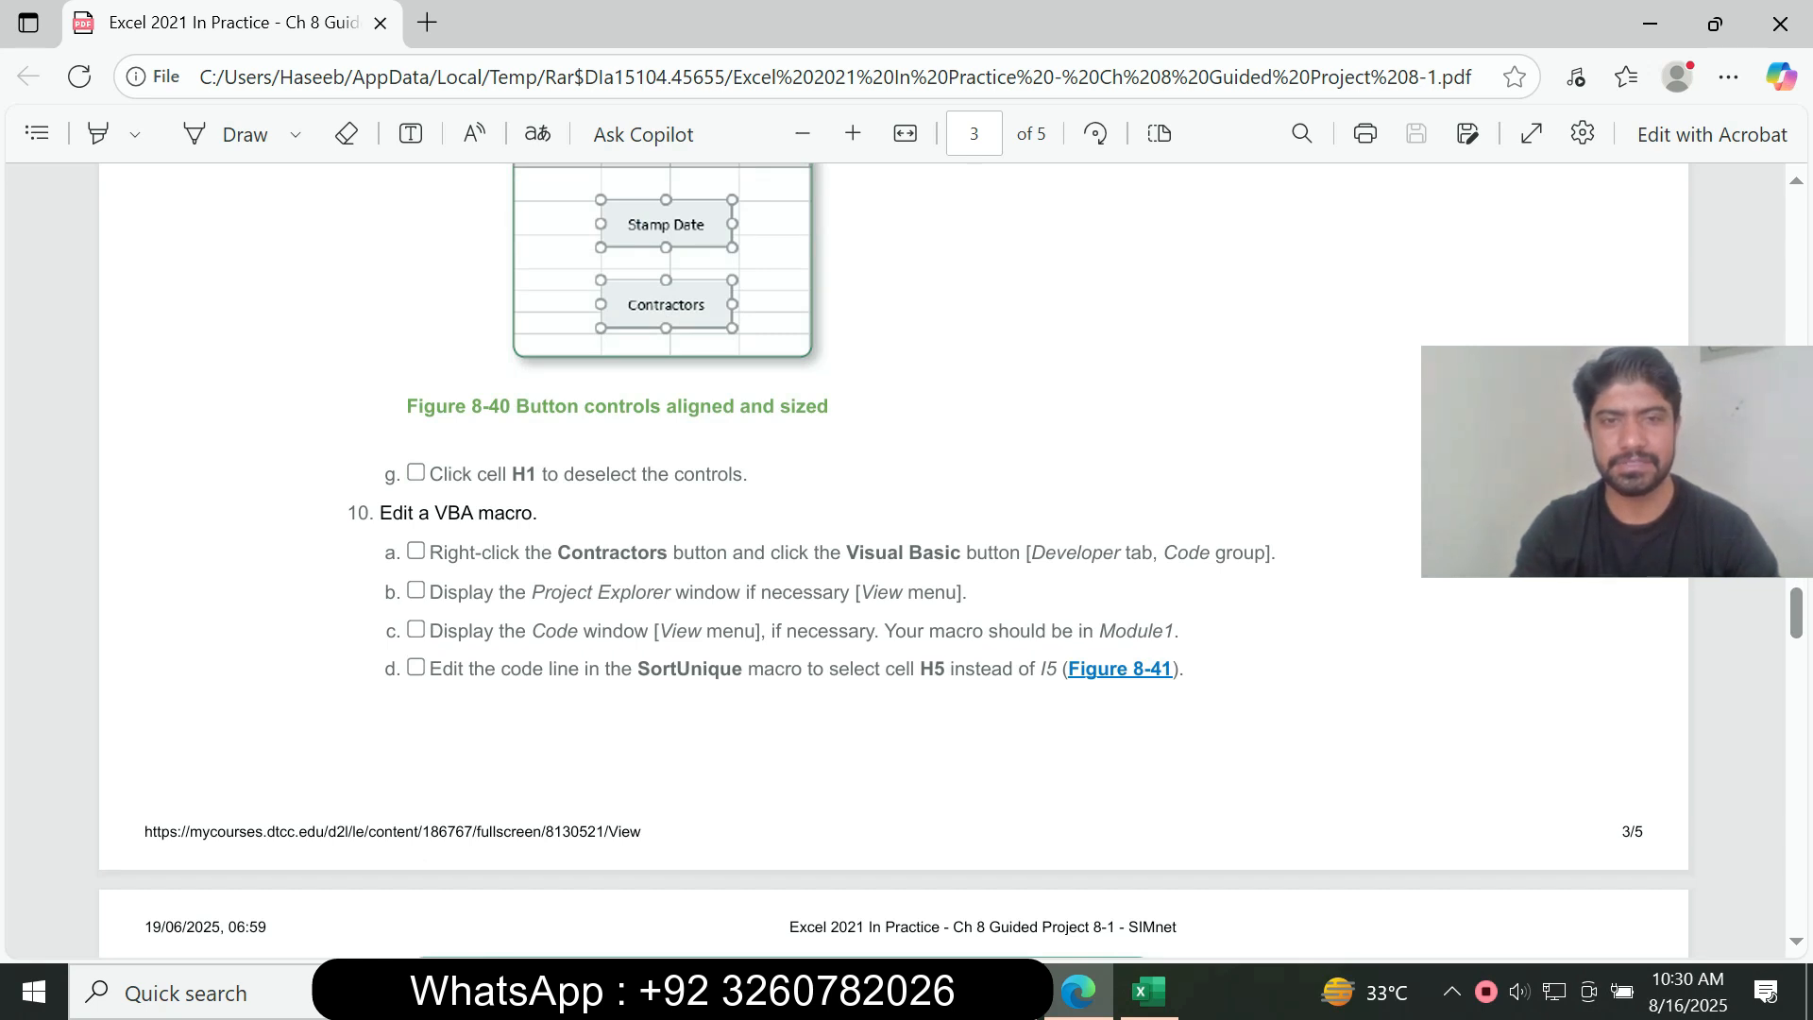
click(1148, 991)
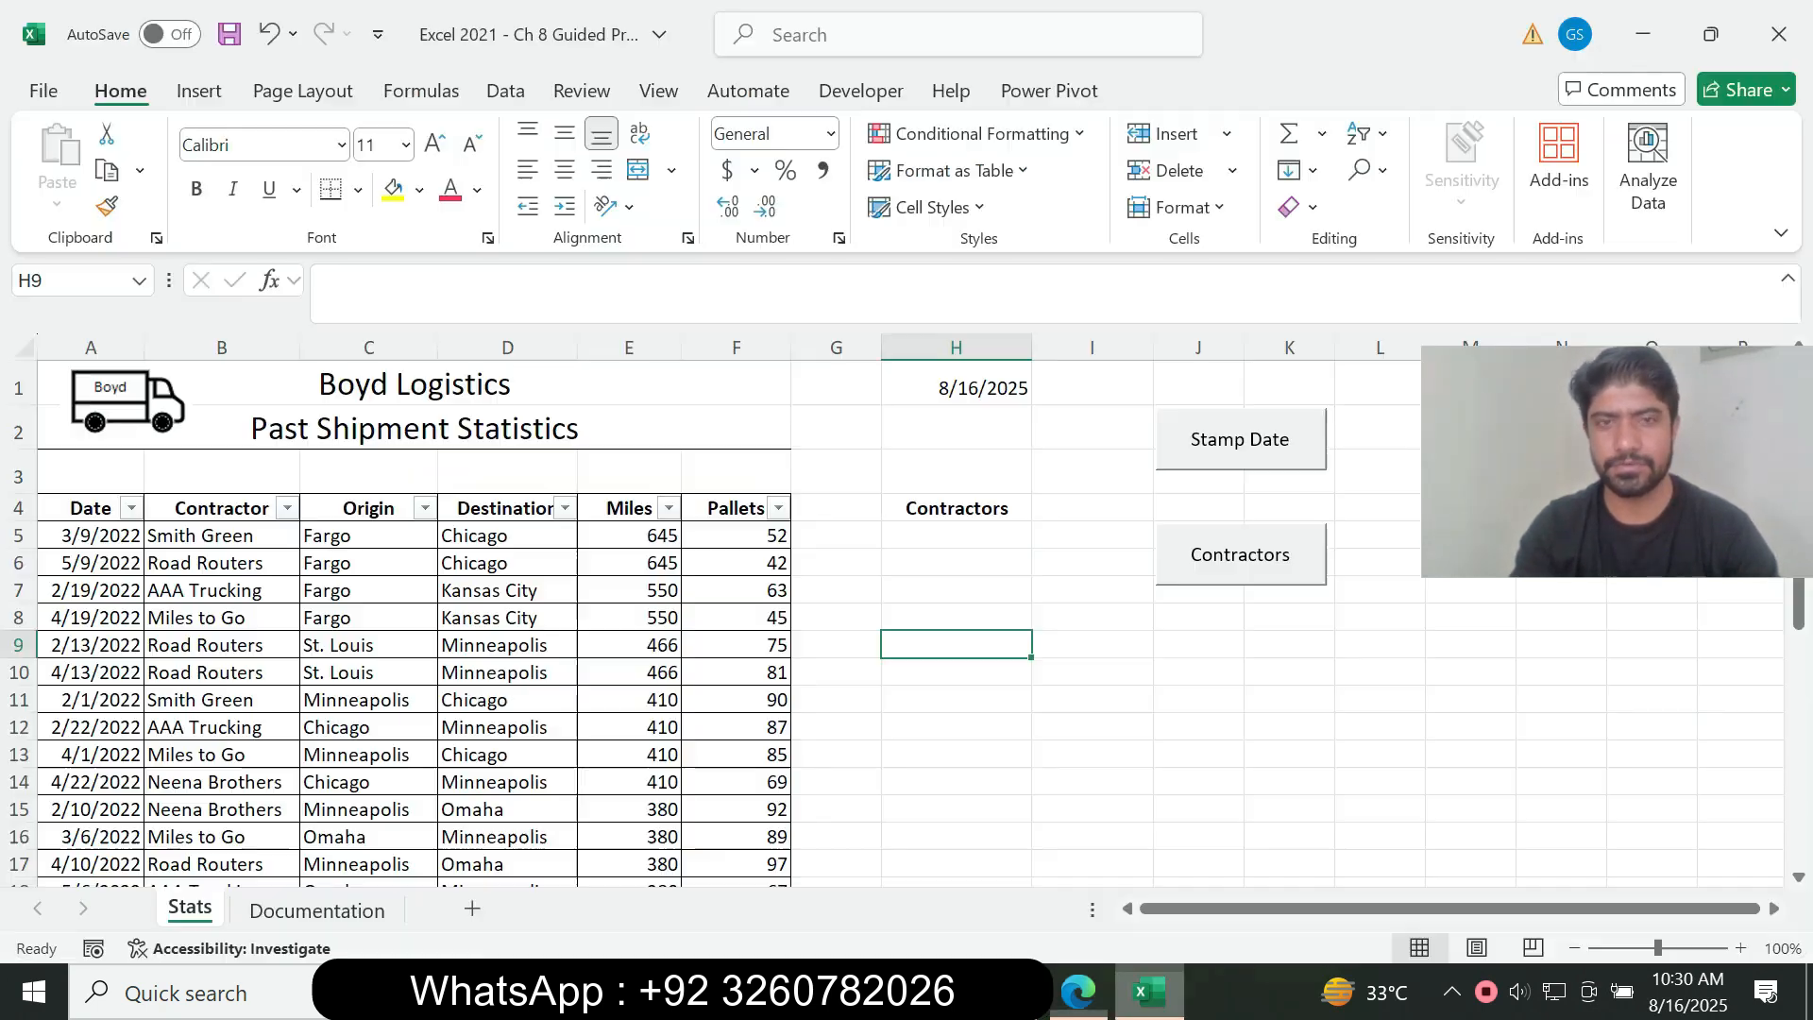
key(Up)
key(Up)
key(Up)
key(Up)
key(Up)
key(Up)
key(Up)
key(Up)
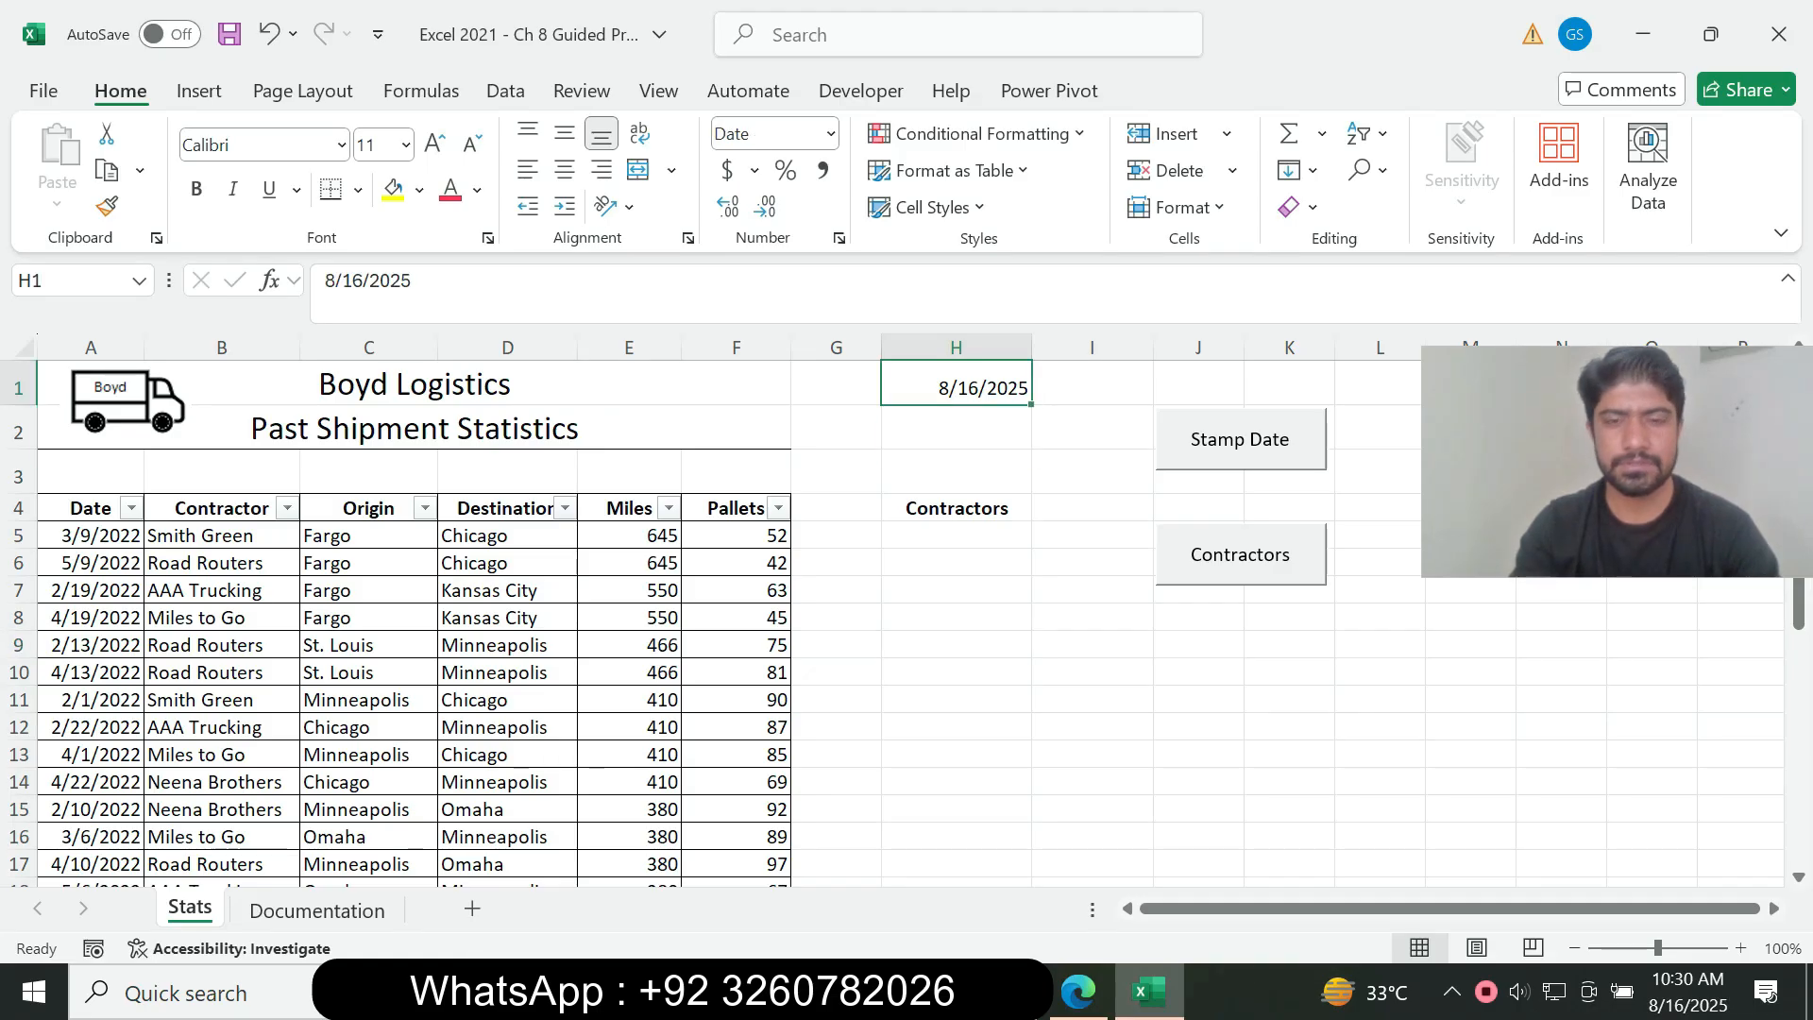
Step: Switch to the assignment PDF and review the remaining instructions from 10, Edit a VBA macro, through 19
click(1079, 992)
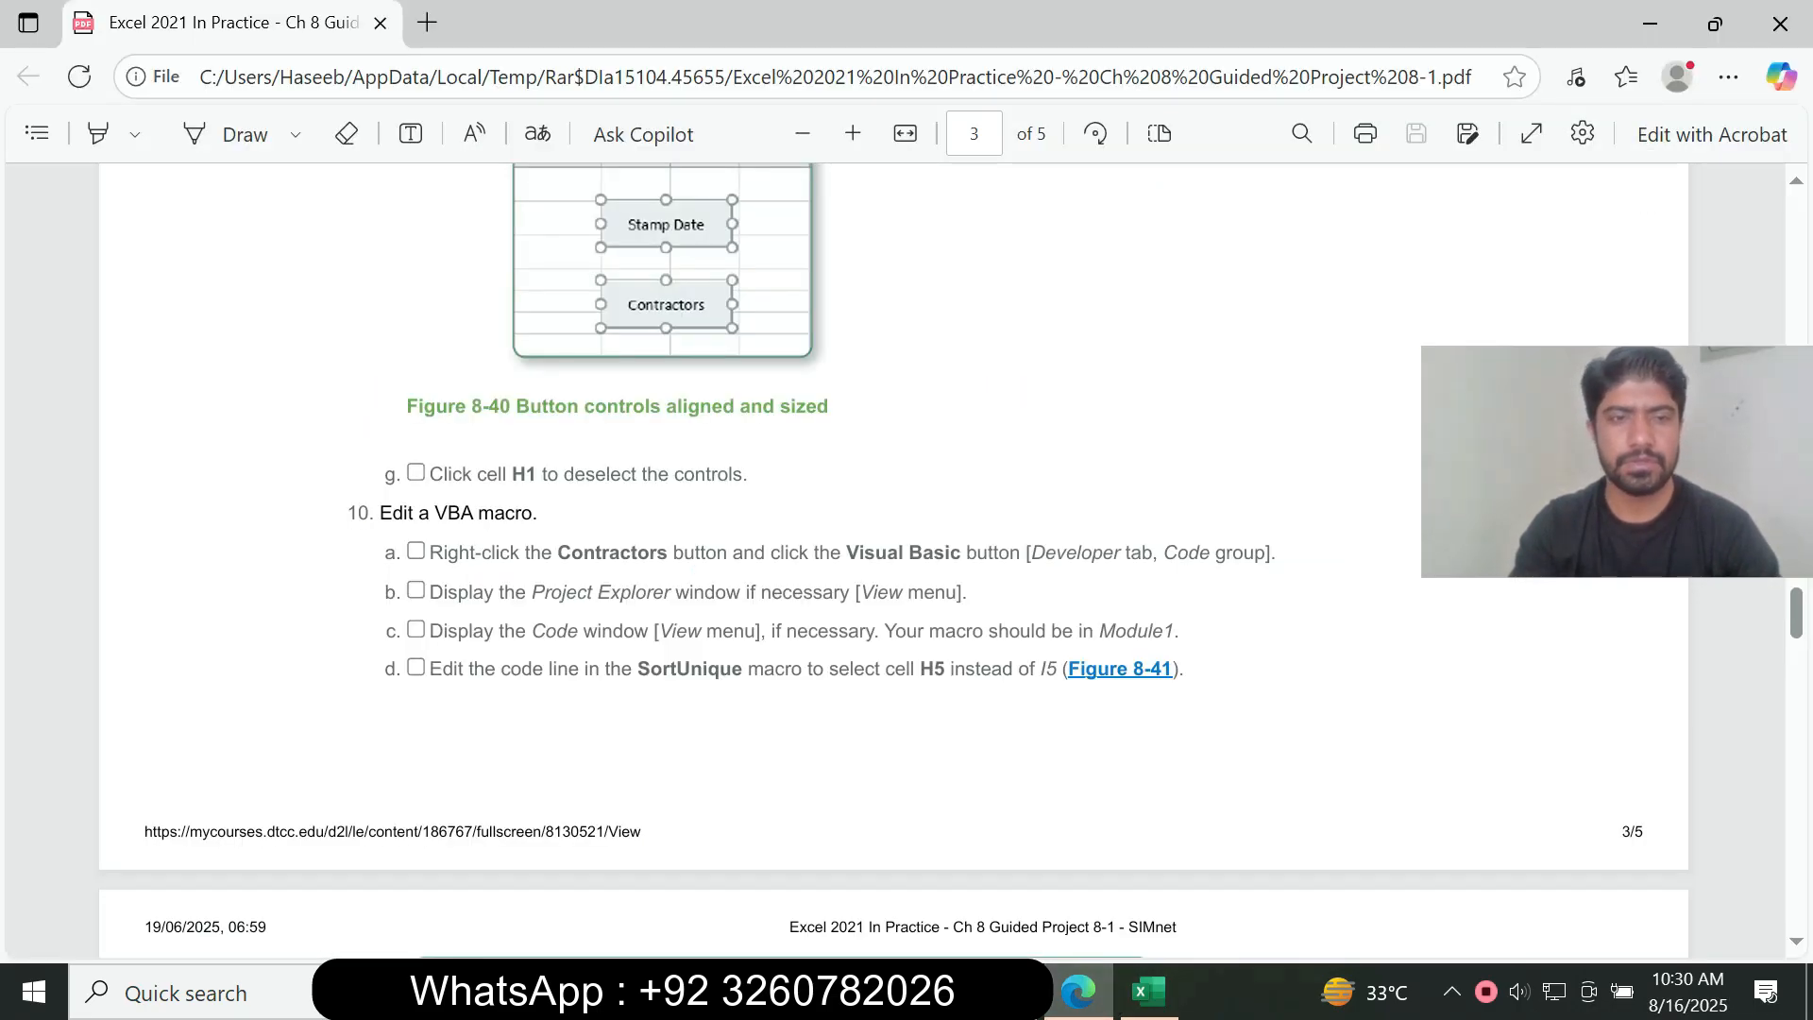
drag(378, 513, 1064, 691)
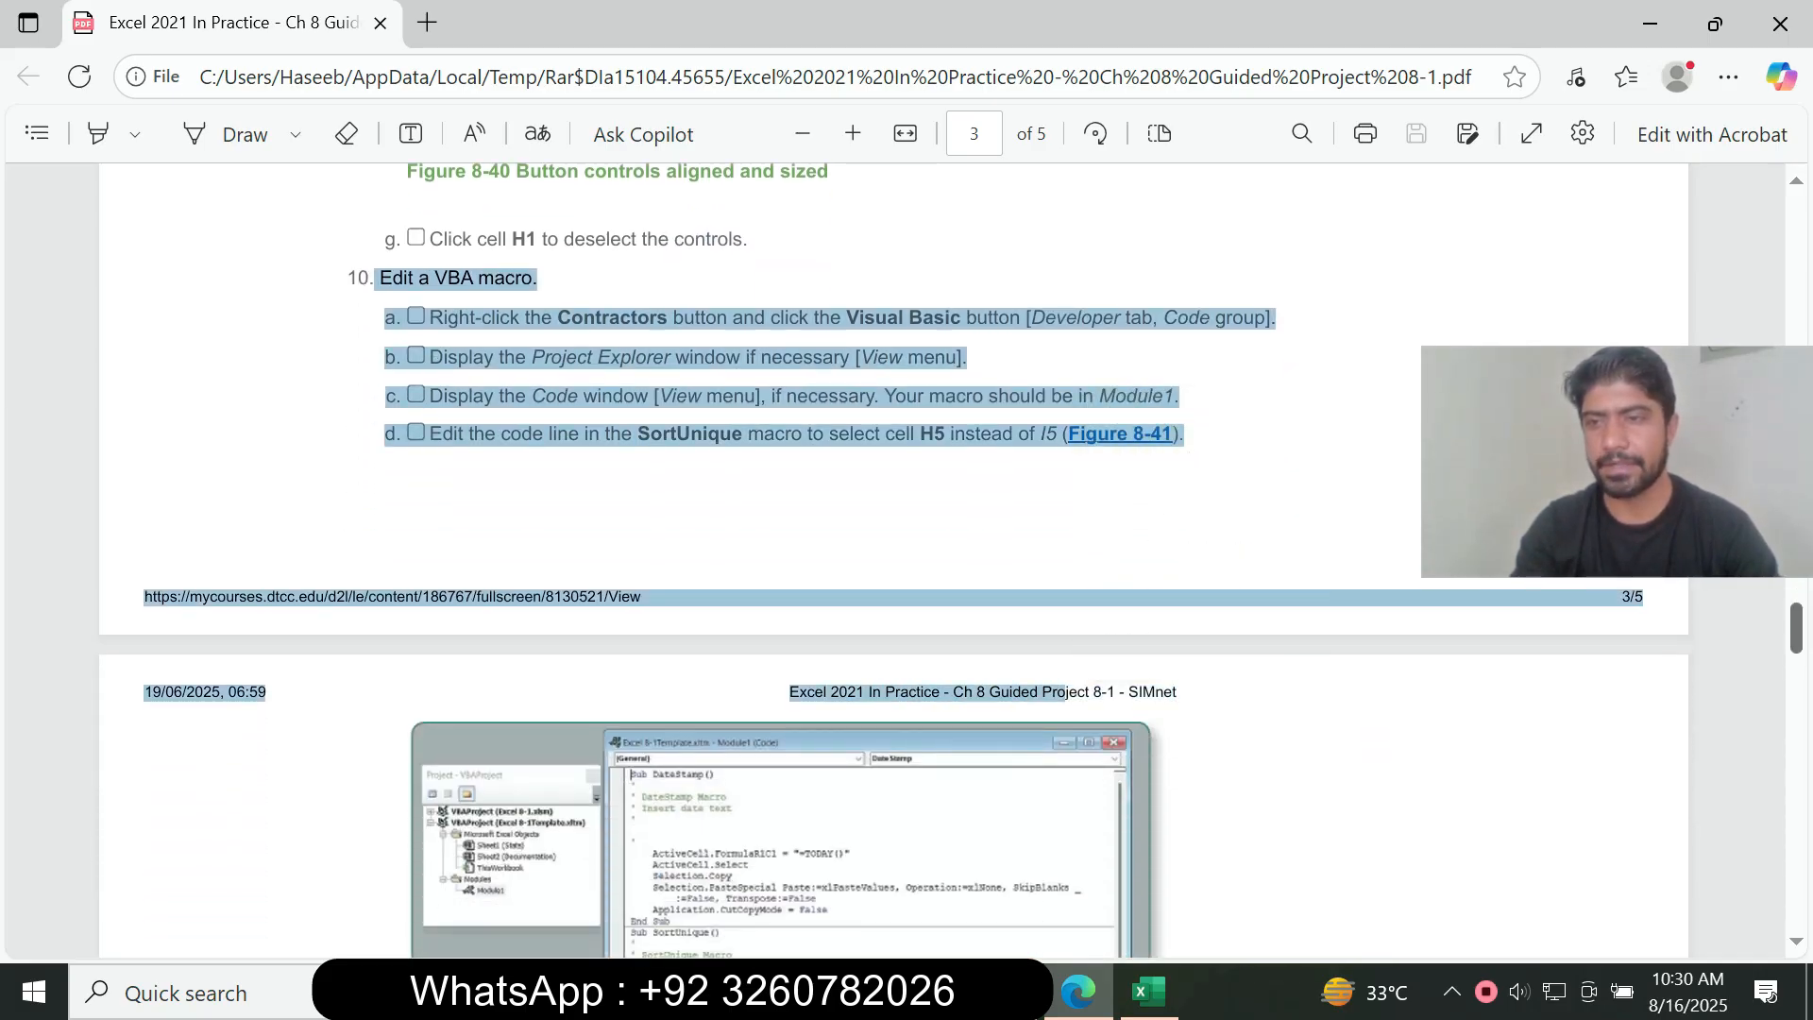
scroll(893, 567, down, 4)
scroll(893, 566, down, 11)
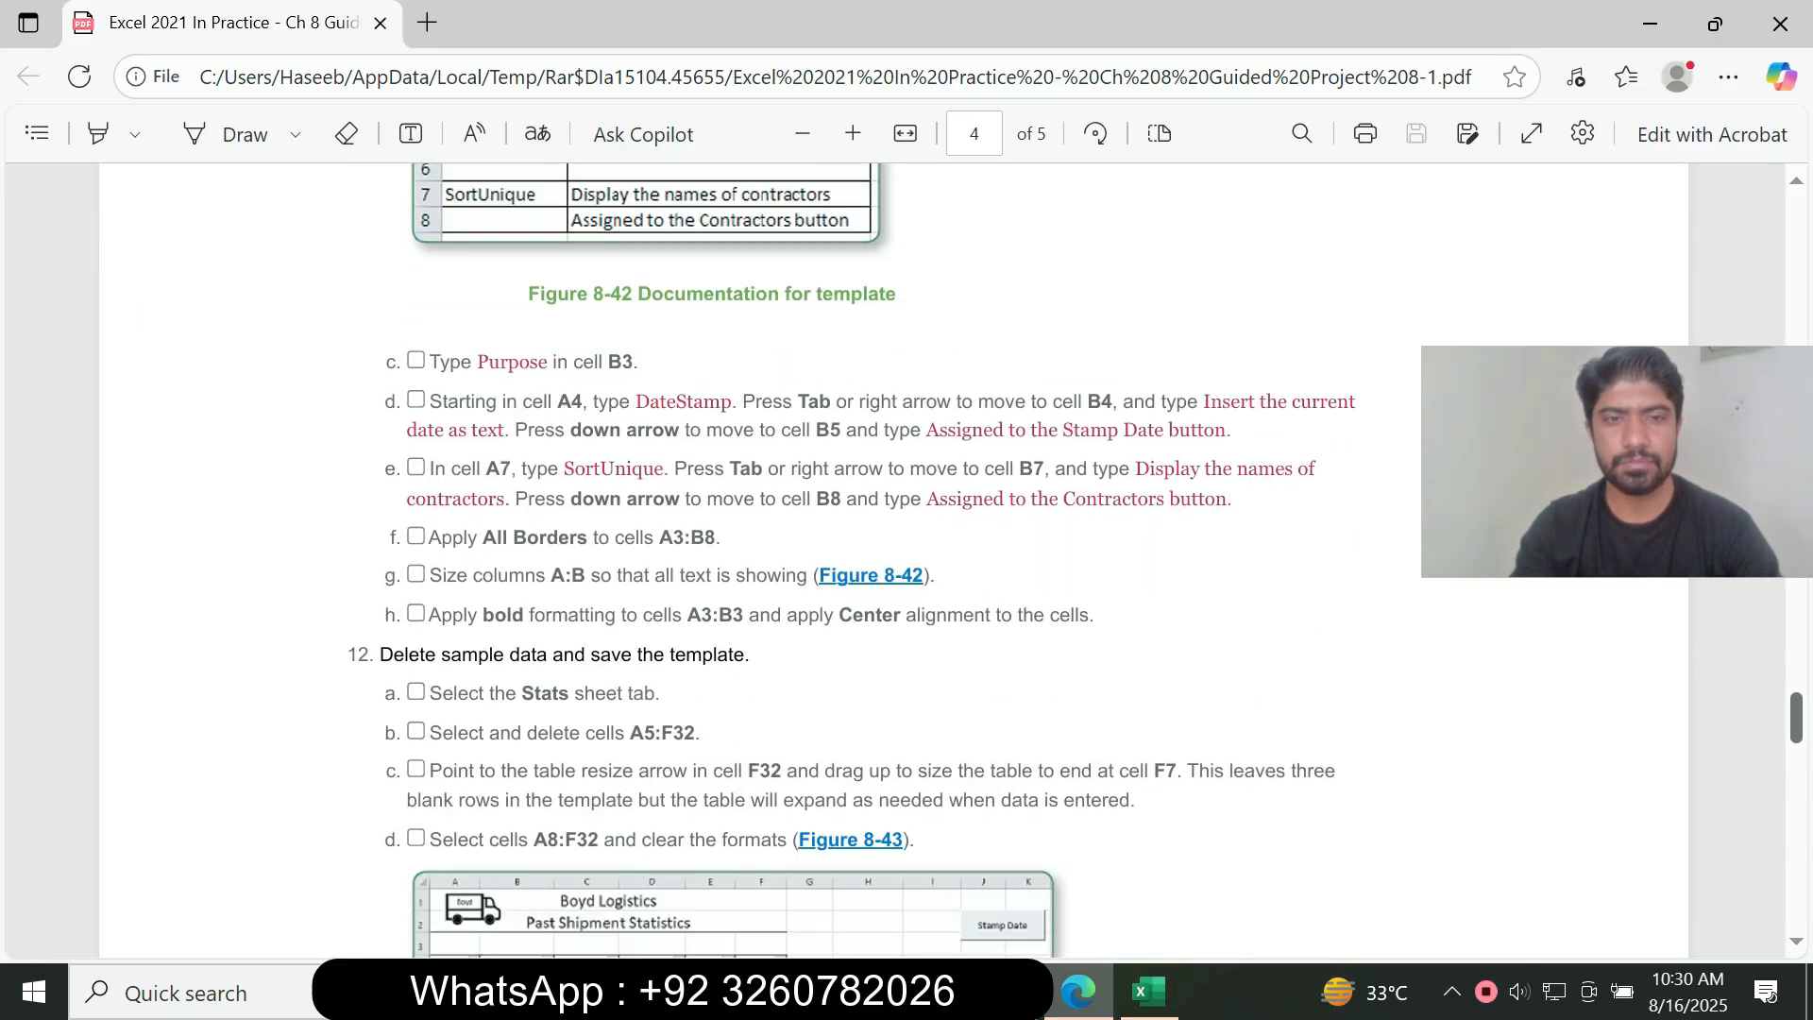
scroll(894, 567, down, 18)
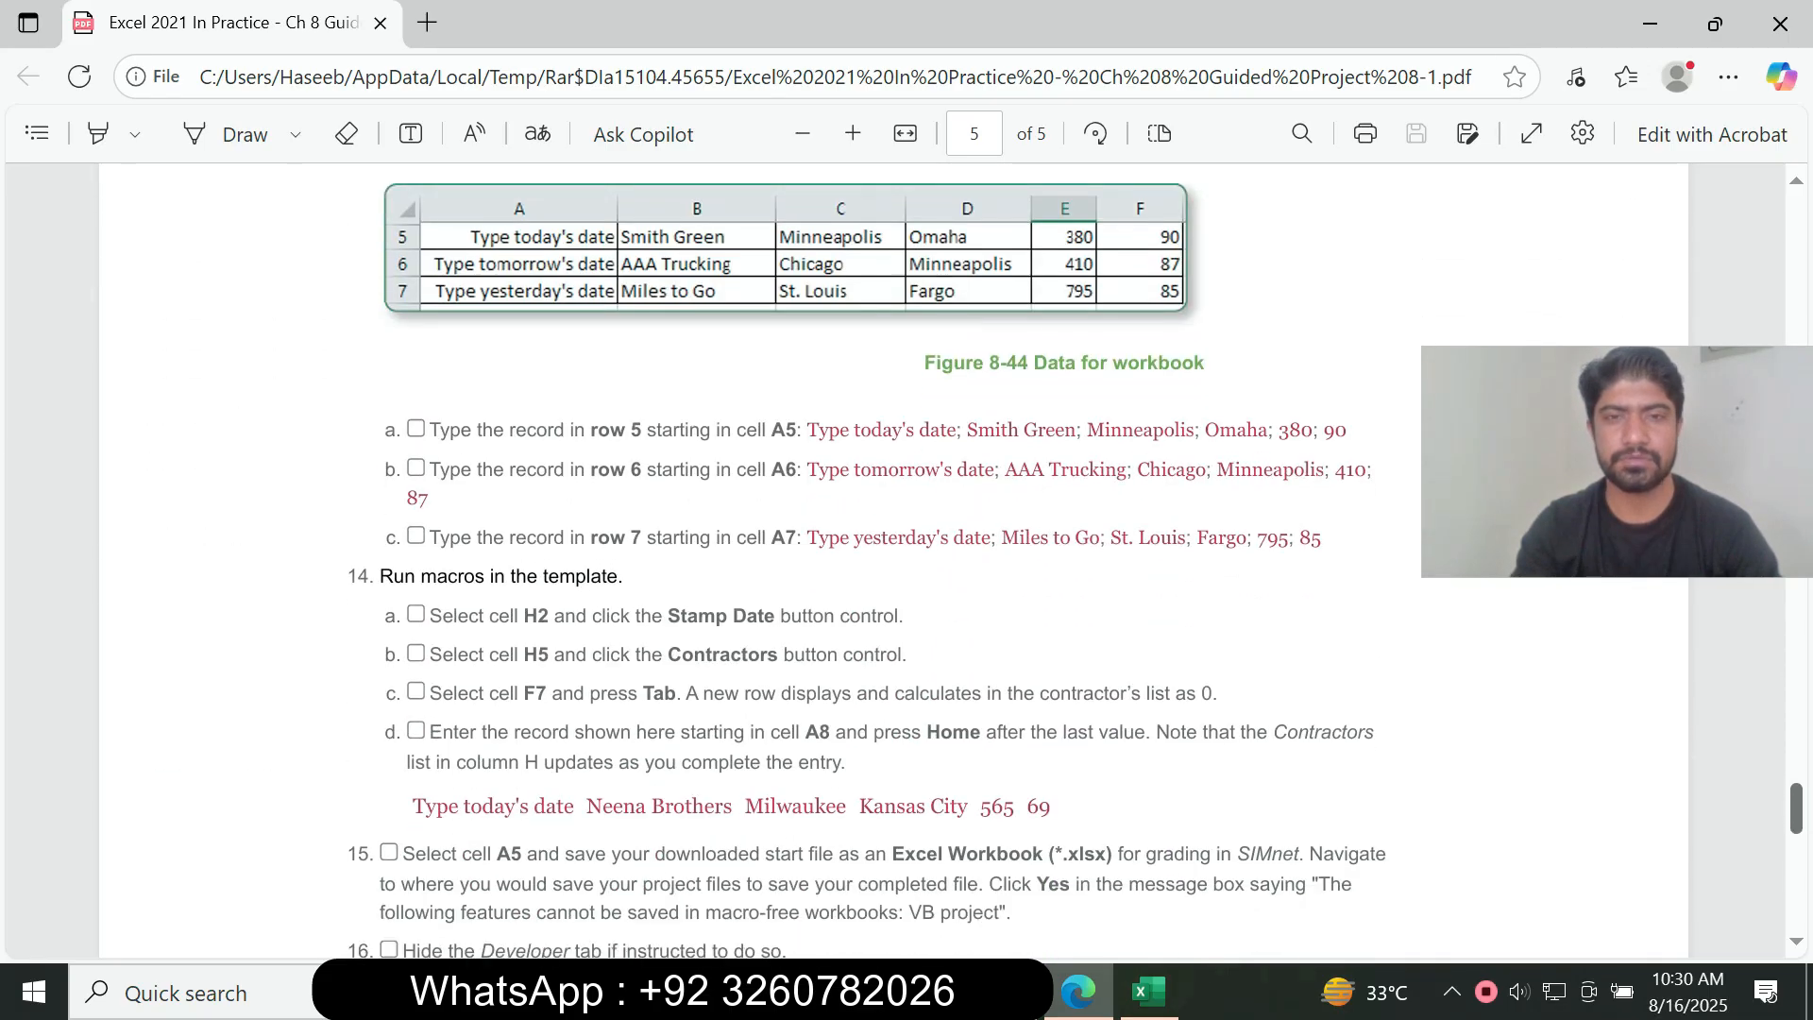
scroll(893, 567, down, 14)
scroll(894, 567, up, 9)
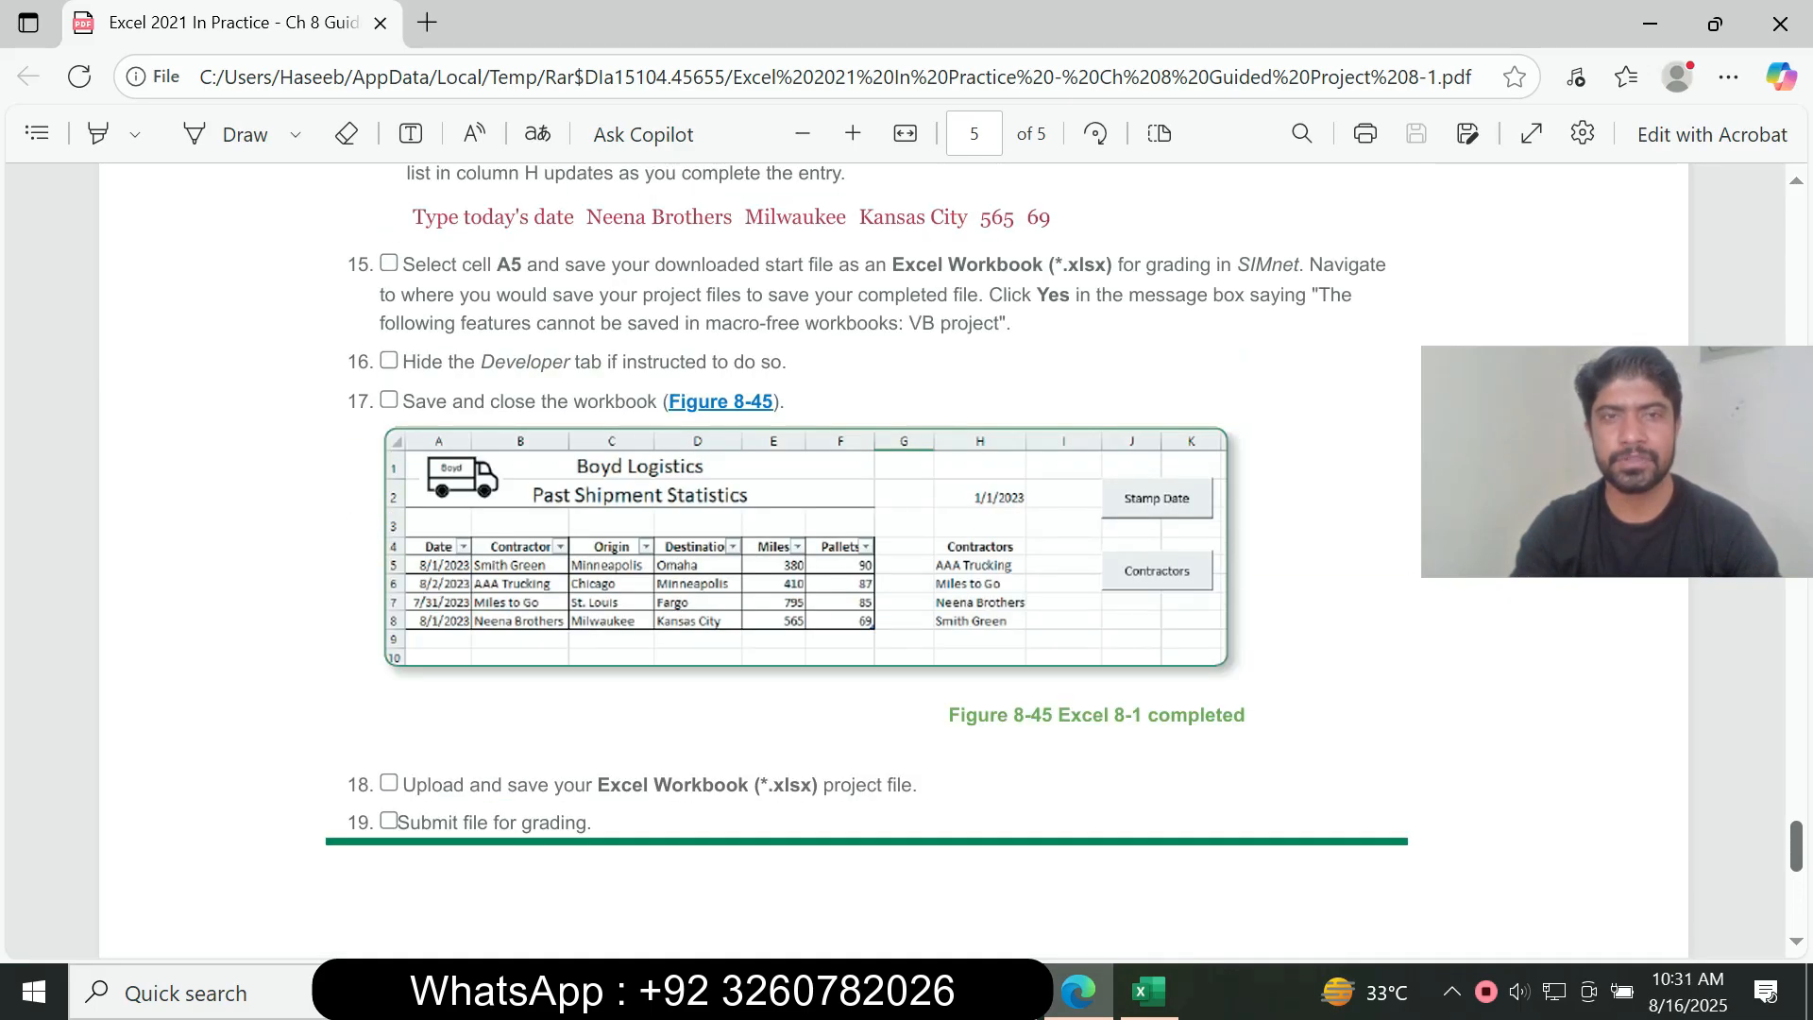
Step: Return to the first page of the assignment PDF and examine the Guided Project 8-1 title and course details
scroll(893, 566, up, 3)
scroll(893, 566, up, 20)
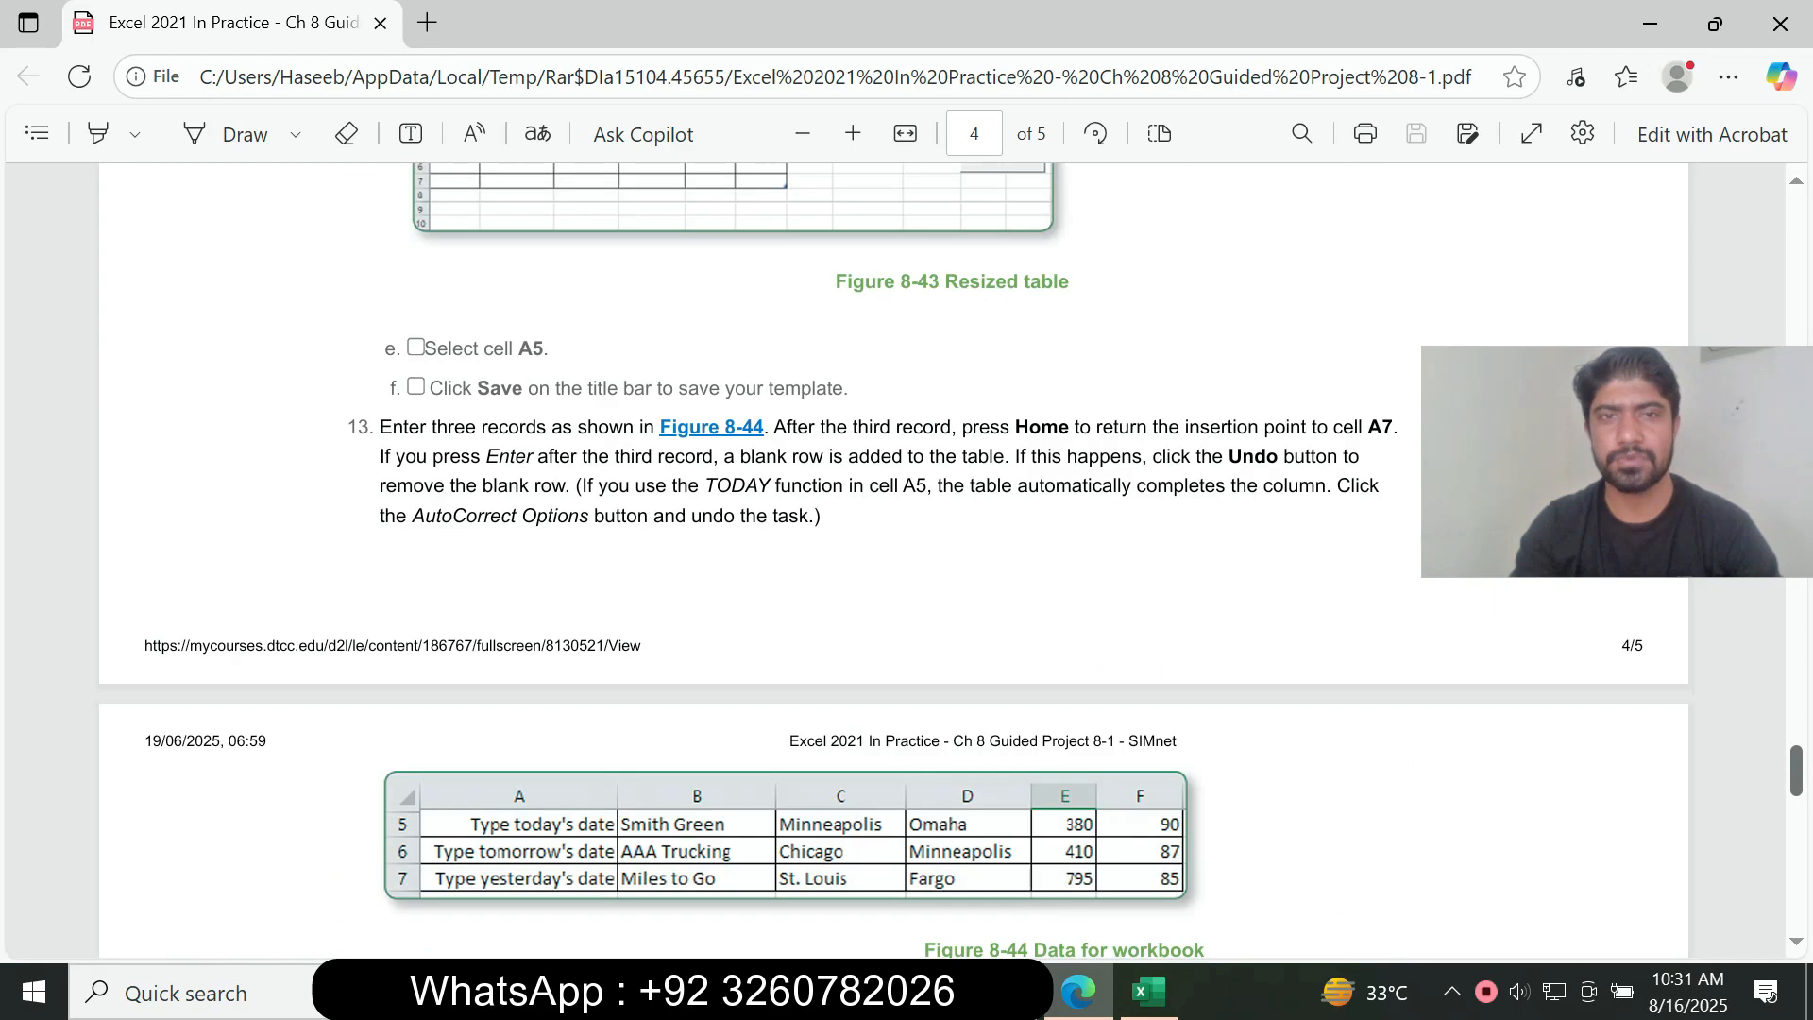
scroll(893, 566, up, 20)
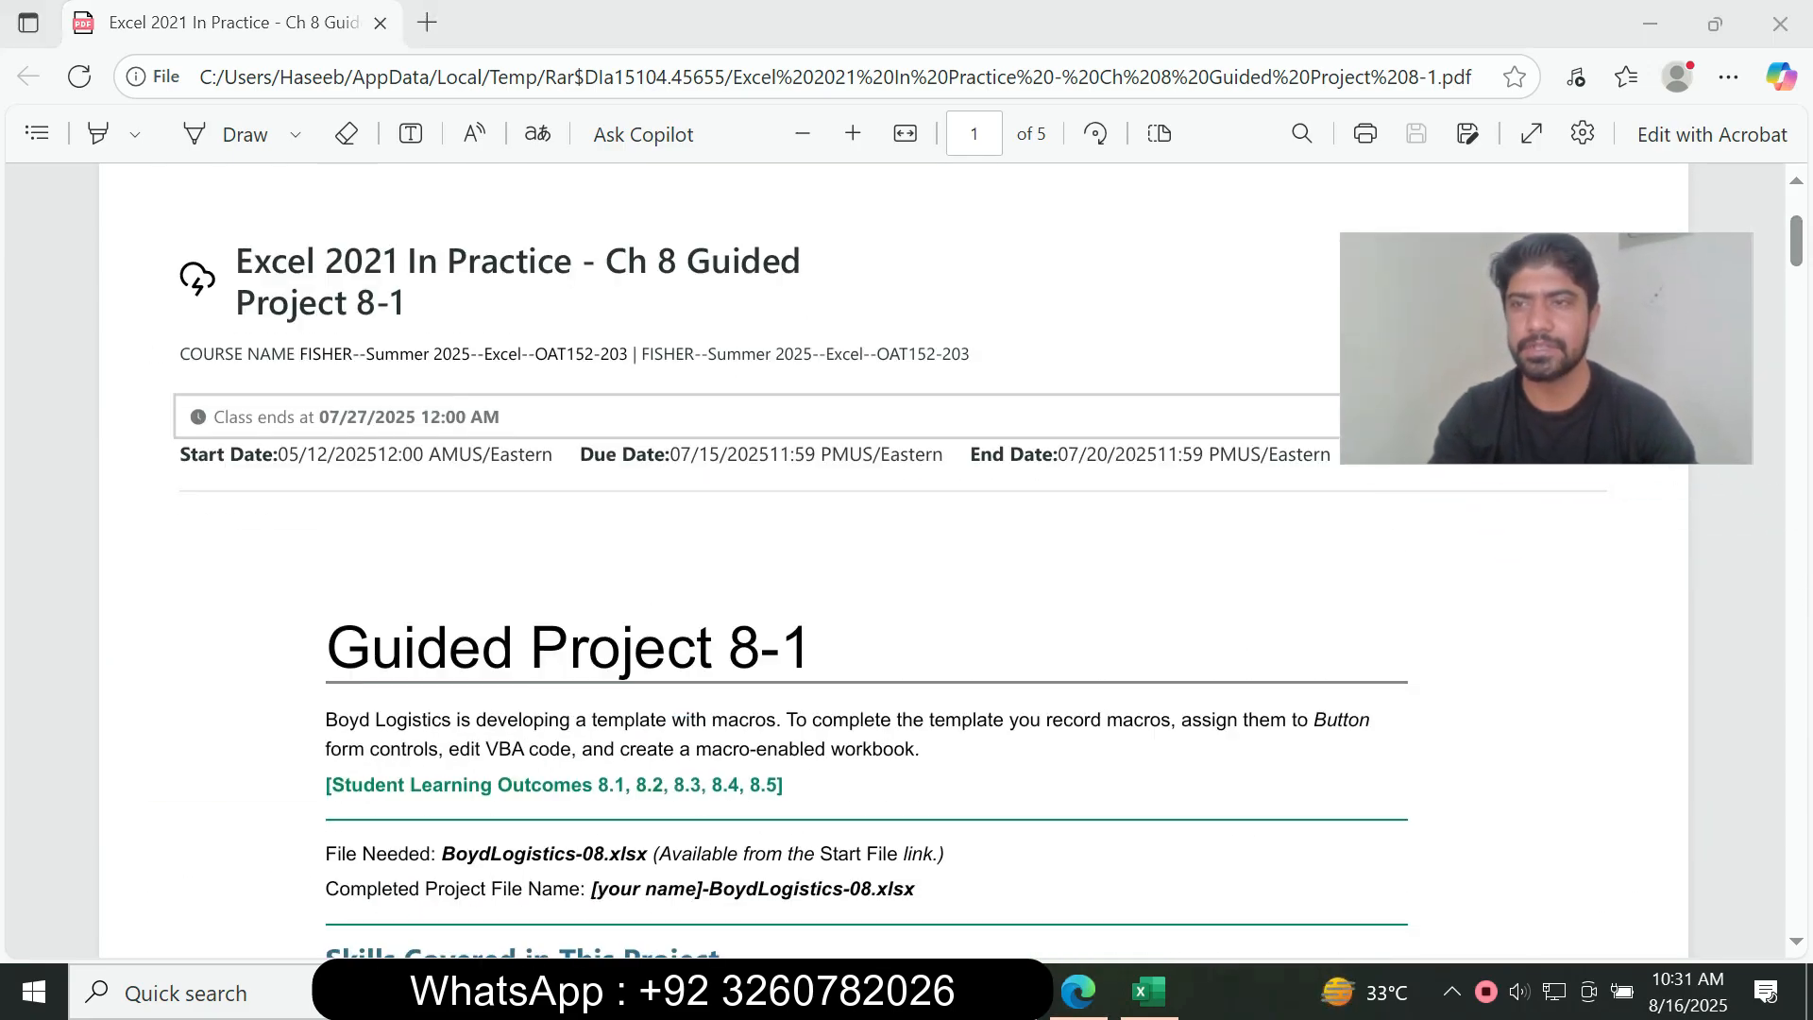
scroll(894, 566, up, 5)
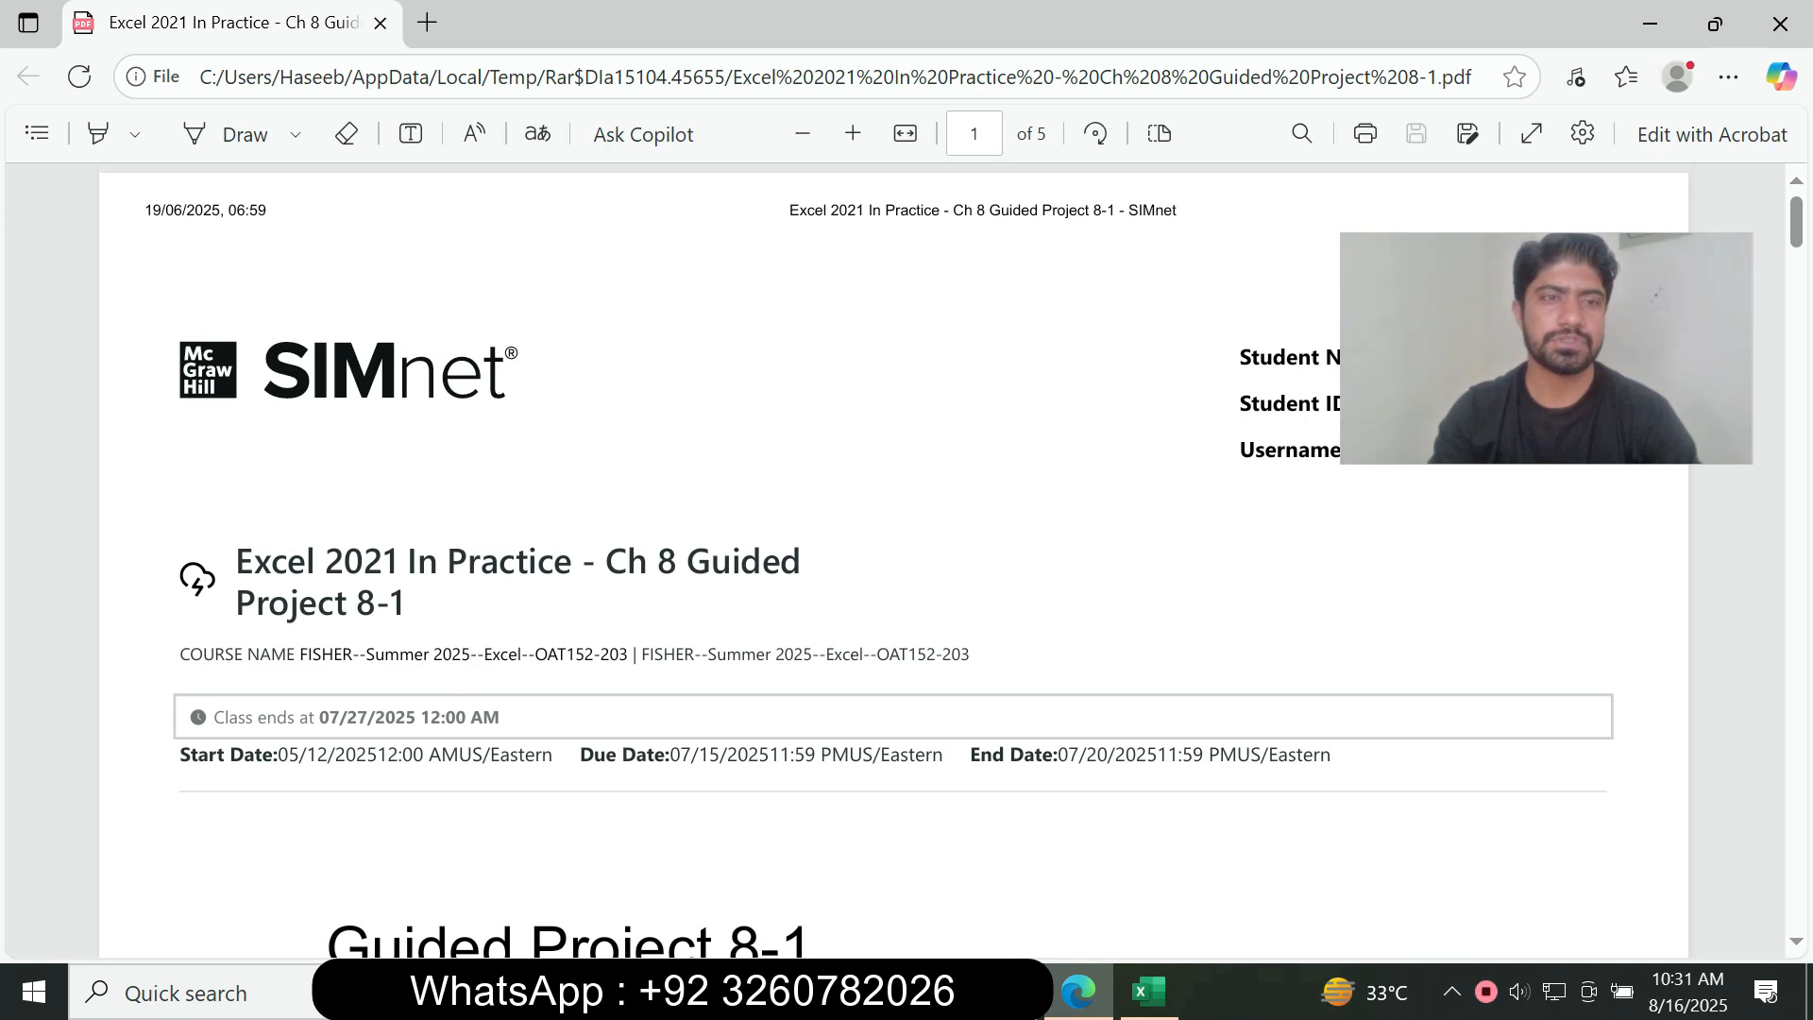
drag(236, 563, 391, 605)
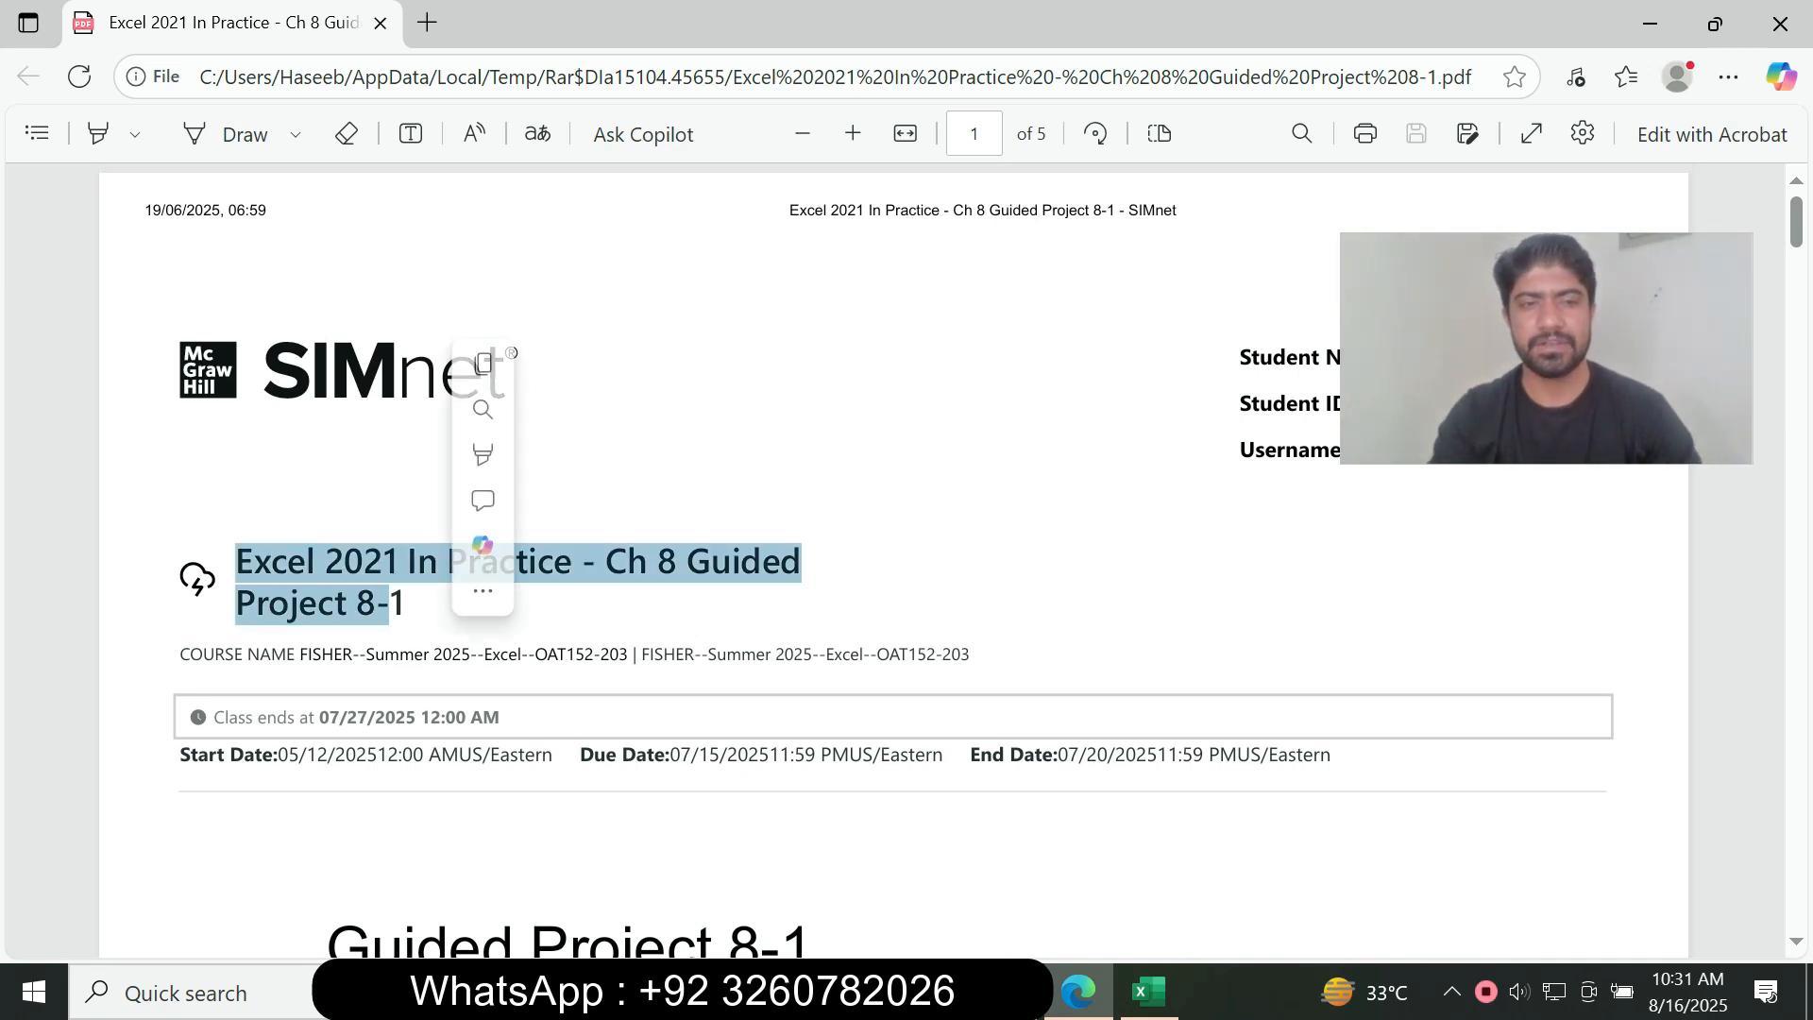
click(567, 604)
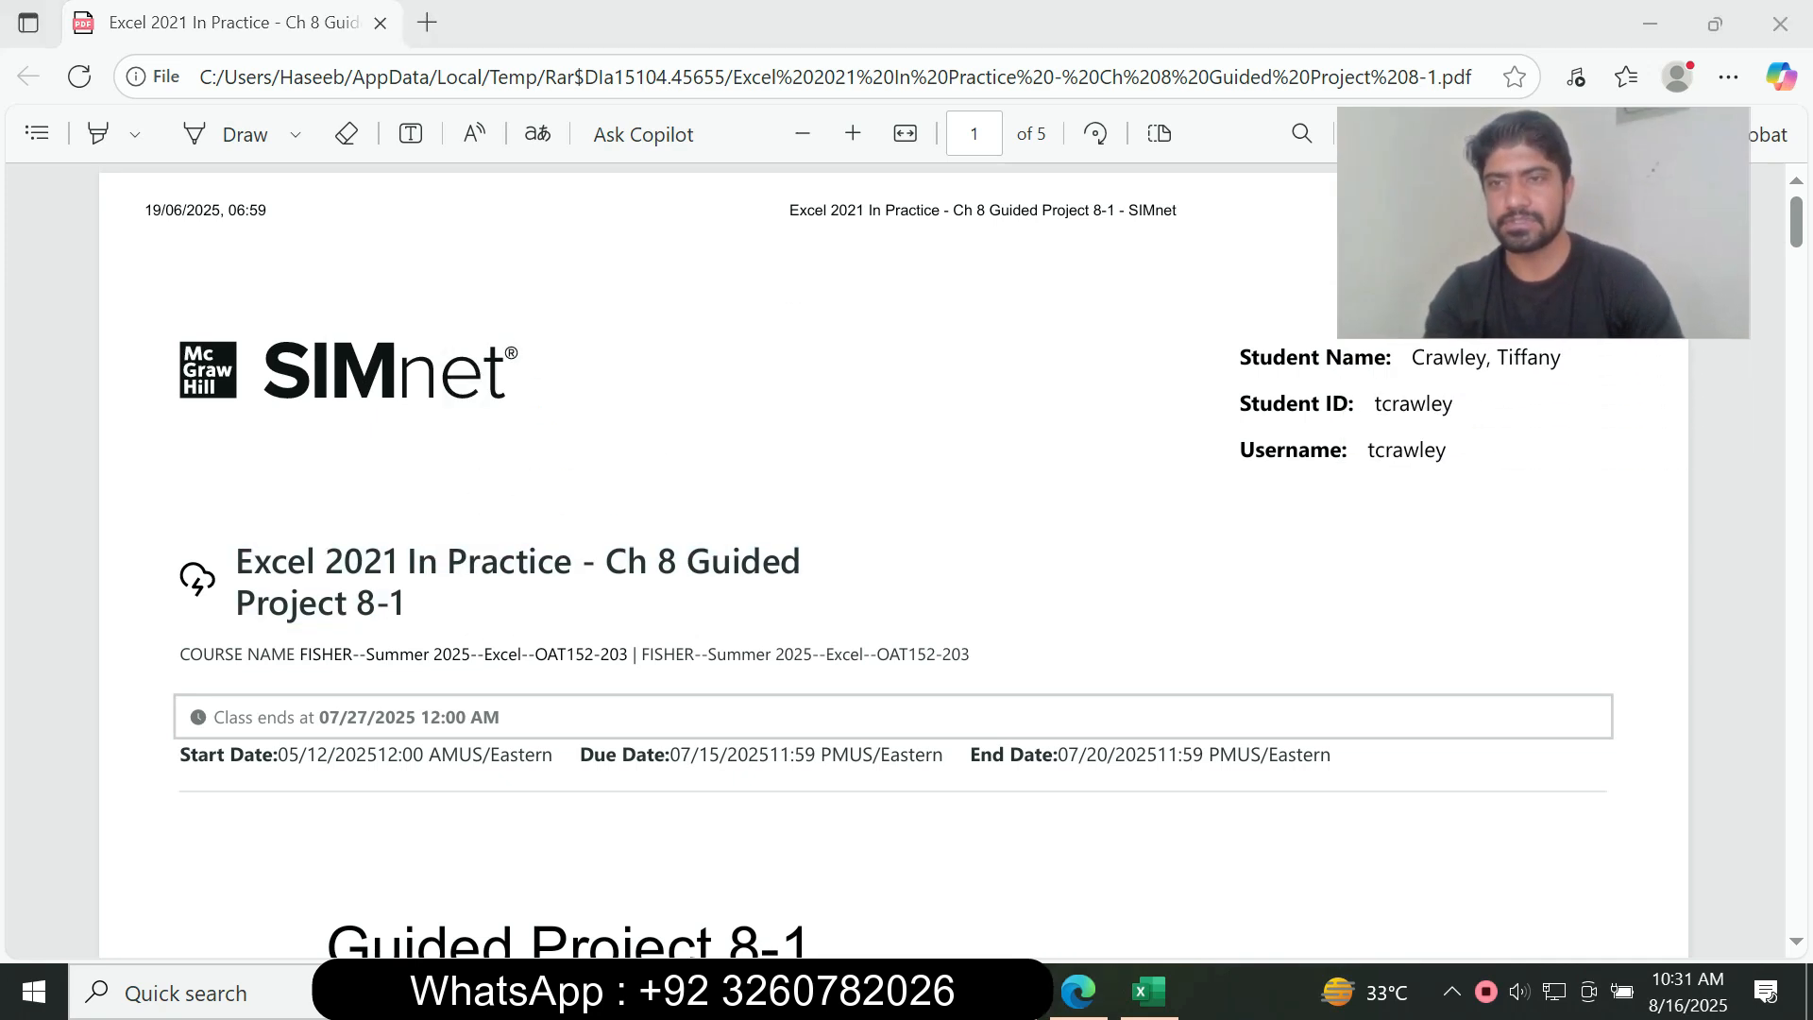